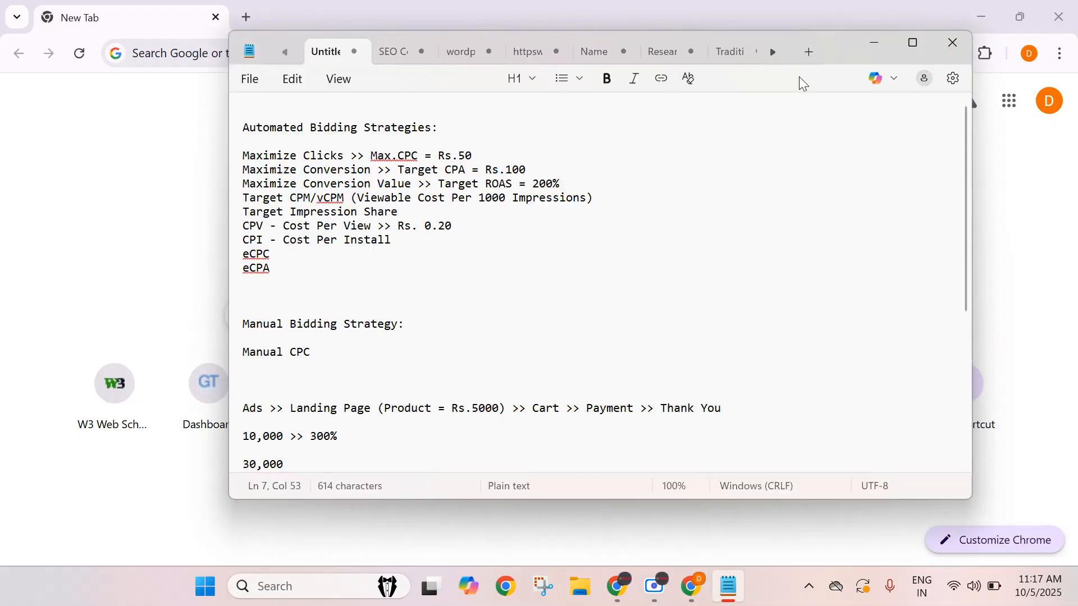
Scroll through the open note tabs and view the YouTube and Research notes.
left_click(770, 55)
left_click(770, 56)
left_click(770, 55)
left_click(769, 55)
left_click(770, 55)
left_click(770, 55)
left_click(770, 55)
left_click(769, 55)
left_click(770, 55)
left_click(769, 55)
left_click(770, 55)
left_click(770, 55)
left_click(769, 55)
left_click(770, 55)
left_click(769, 55)
left_click(770, 55)
left_click(770, 55)
left_click(770, 55)
left_click(769, 55)
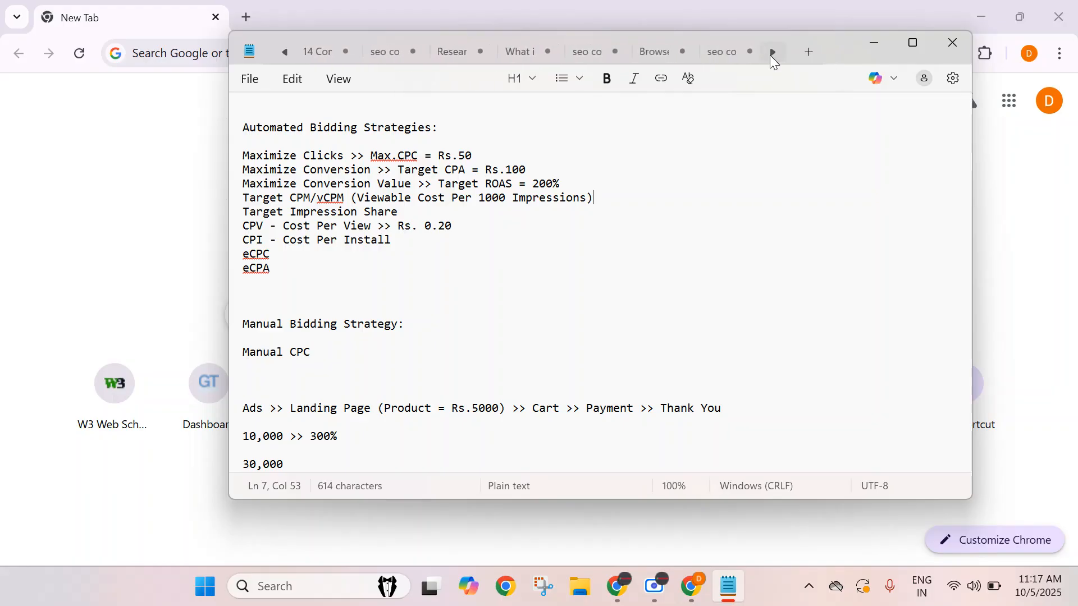
left_click(770, 55)
left_click(770, 55)
left_click(769, 56)
left_click(770, 55)
left_click(769, 55)
left_click(770, 55)
left_click(770, 55)
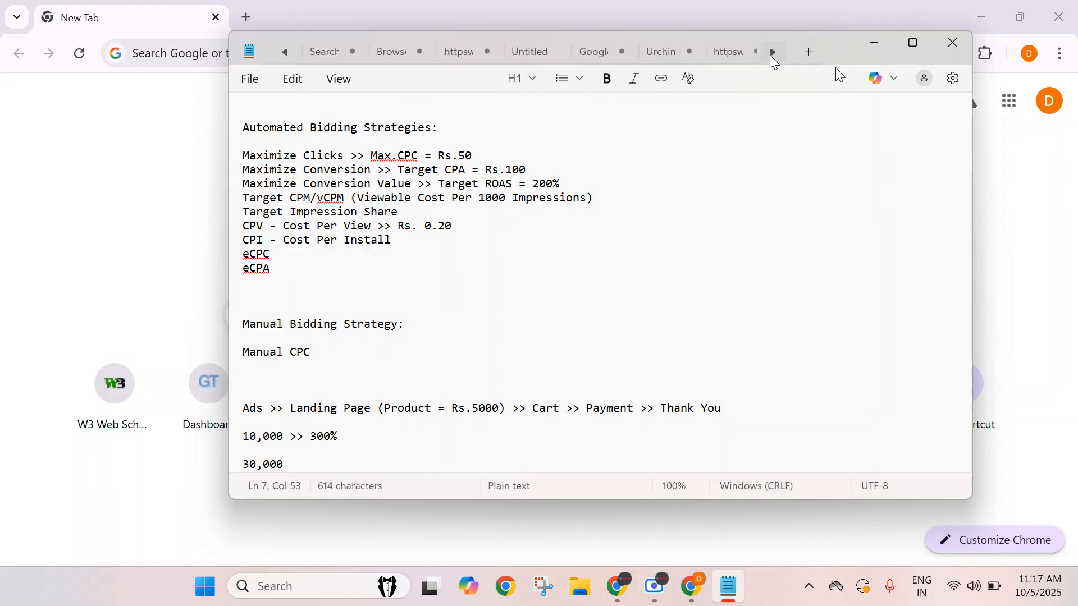
left_click(770, 55)
left_click(770, 55)
left_click(769, 55)
left_click(769, 55)
left_click(769, 55)
left_click(770, 55)
left_click(769, 55)
left_click(770, 55)
left_click(770, 55)
left_click(770, 55)
left_click(770, 55)
left_click(770, 55)
left_click(770, 55)
left_click(769, 55)
left_click(769, 55)
left_click(770, 55)
left_click(770, 55)
left_click(770, 55)
left_click(770, 55)
left_click(770, 55)
left_click(770, 55)
left_click(770, 56)
left_click(770, 55)
left_click(769, 55)
left_click(769, 55)
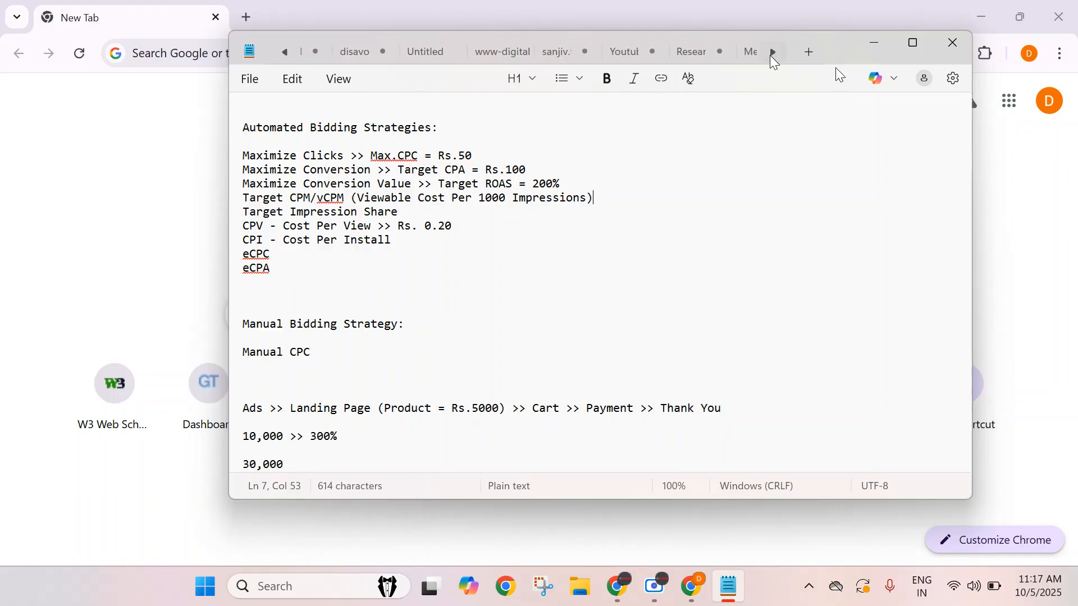
left_click(619, 56)
left_click(724, 58)
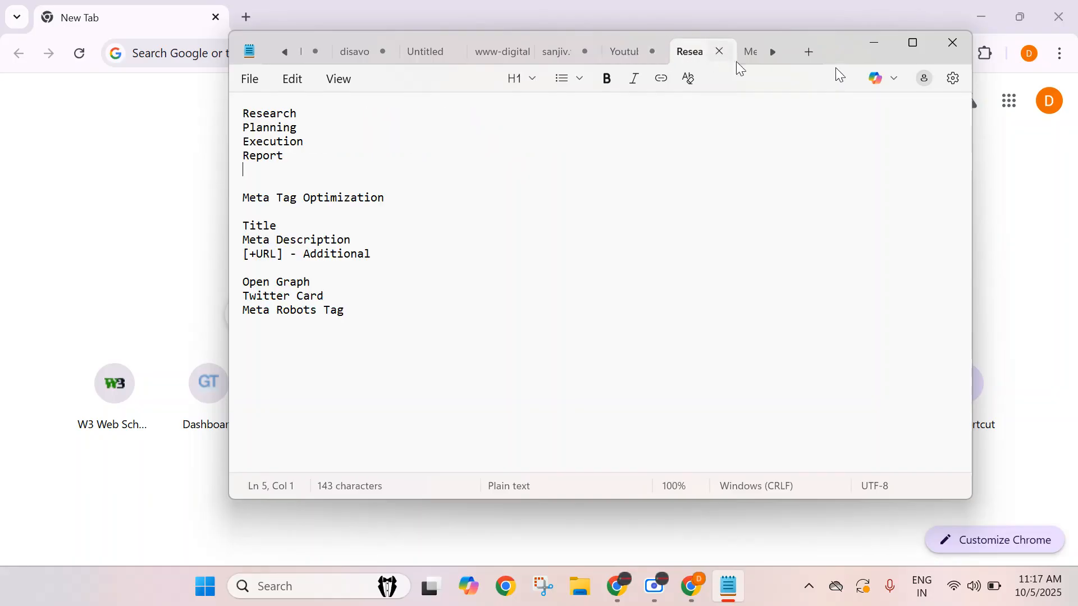
Scroll further through the tabs and view the Search and Google Analytics notes.
left_click(776, 56)
left_click(776, 56)
left_click(776, 55)
left_click(777, 56)
left_click(776, 56)
left_click(776, 56)
left_click(776, 56)
left_click(777, 55)
left_click(776, 55)
left_click(776, 56)
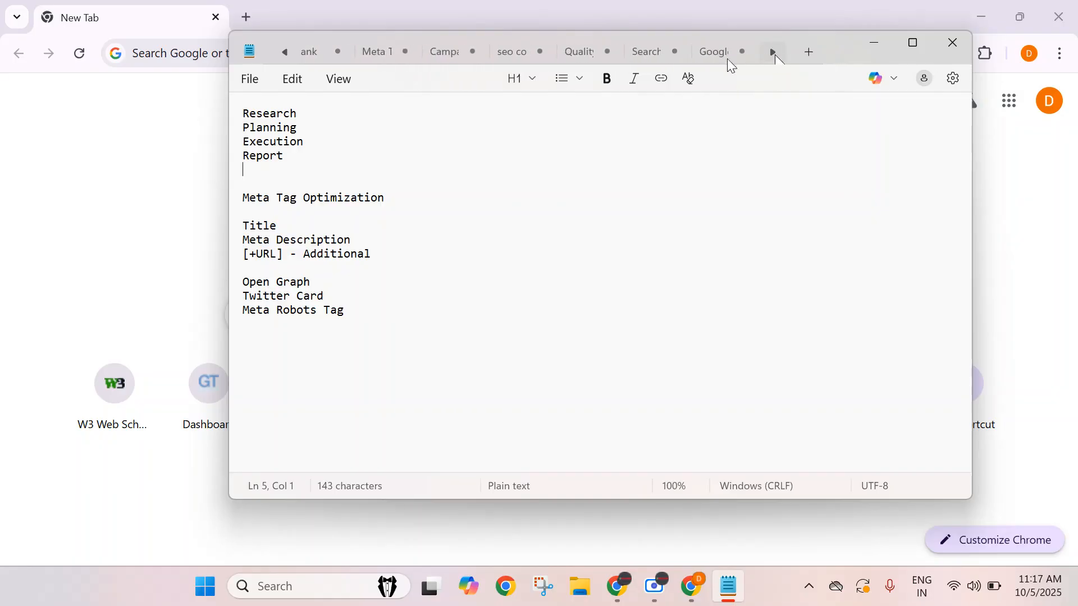
left_click(647, 55)
left_click(710, 53)
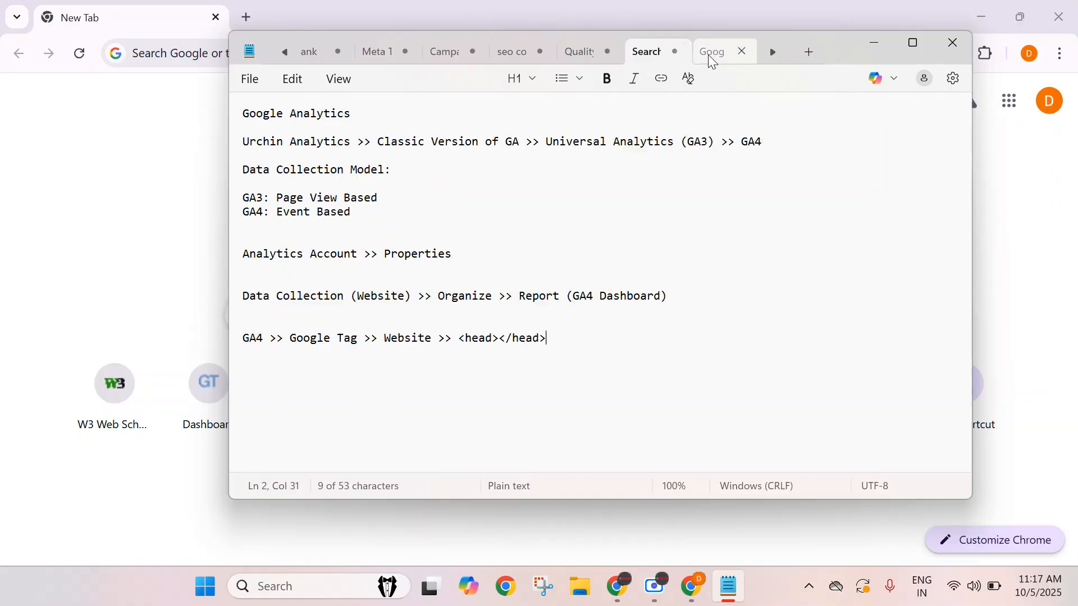
Scroll back through the tabs to review the earlier notes.
left_click(285, 51)
left_click(285, 52)
left_click(285, 51)
left_click(284, 52)
left_click(285, 52)
left_click(285, 52)
left_click(284, 52)
left_click(285, 51)
left_click(284, 51)
left_click(285, 52)
left_click(285, 52)
left_click(284, 52)
left_click(285, 52)
left_click(284, 52)
left_click(285, 51)
left_click(285, 52)
left_click(284, 52)
left_click(284, 51)
left_click(284, 51)
left_click(284, 51)
left_click(285, 52)
left_click(285, 52)
left_click(285, 52)
left_click(284, 52)
left_click(285, 52)
left_click(285, 52)
left_click(285, 52)
left_click(284, 51)
left_click(284, 52)
left_click(284, 51)
left_click(284, 52)
left_click(285, 52)
left_click(284, 52)
left_click(285, 52)
left_click(285, 51)
left_click(285, 52)
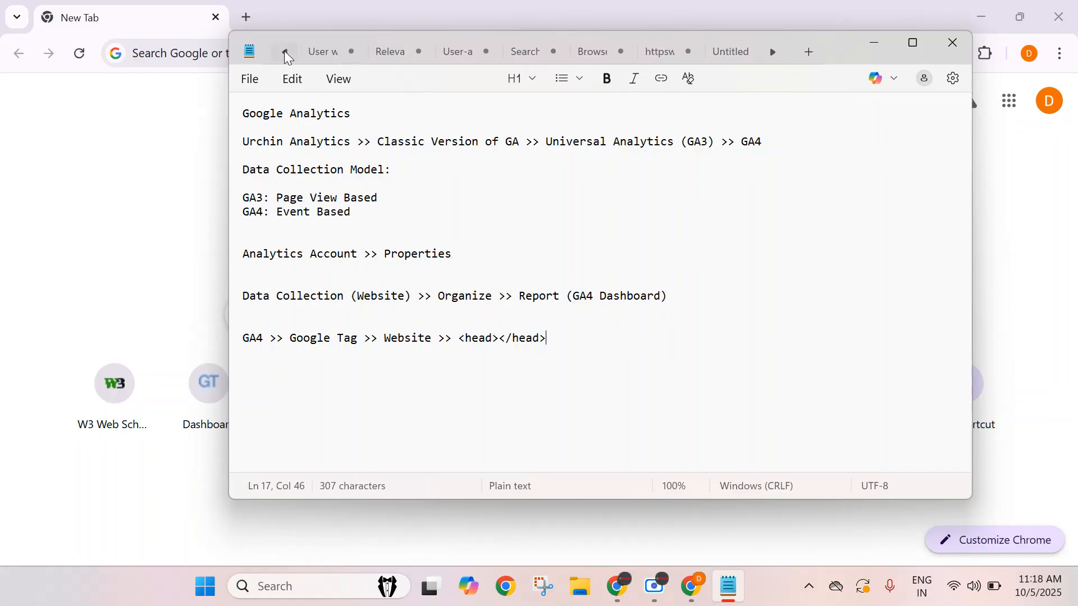
left_click(285, 51)
left_click(284, 52)
left_click(285, 52)
left_click(285, 52)
left_click(285, 51)
left_click(285, 51)
left_click(284, 52)
left_click(285, 52)
left_click(285, 52)
left_click(284, 52)
left_click(285, 51)
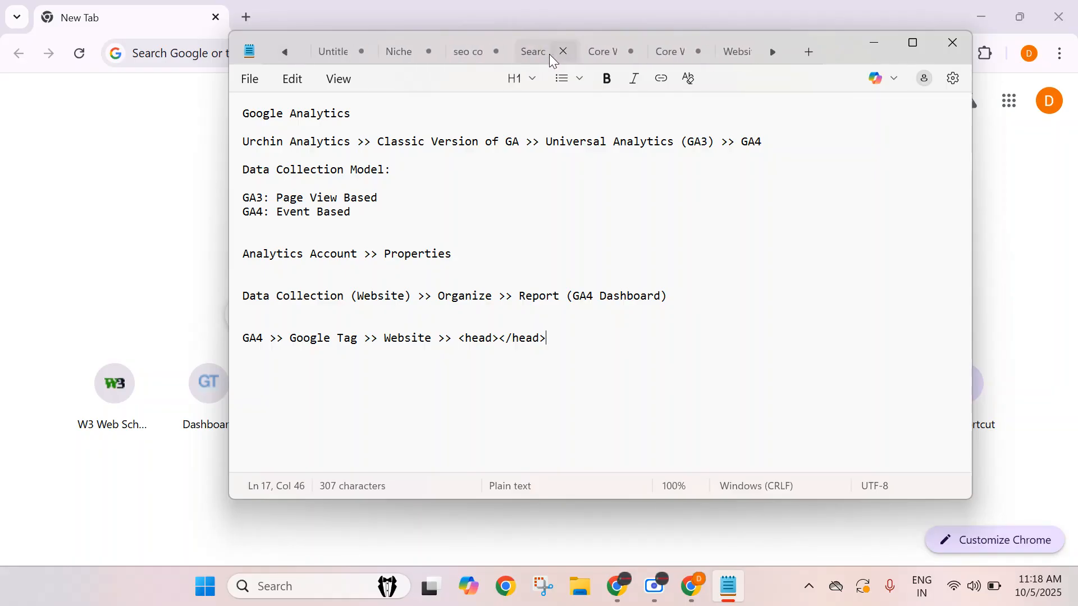
left_click(528, 52)
left_click(284, 53)
left_click(284, 53)
left_click(285, 53)
left_click(285, 53)
left_click(284, 52)
left_click(284, 52)
left_click(284, 52)
left_click(283, 52)
left_click(285, 52)
left_click(285, 52)
left_click(284, 52)
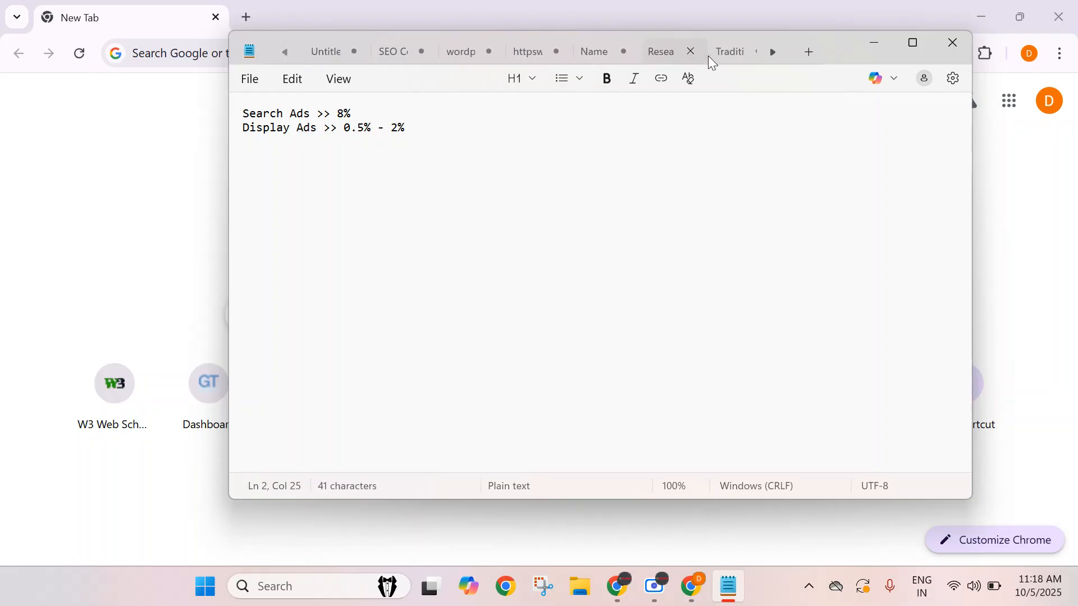
Open a new tab and write the heading 'Performance Max >> Conversion Based Automated Campaign'.
left_click(812, 52)
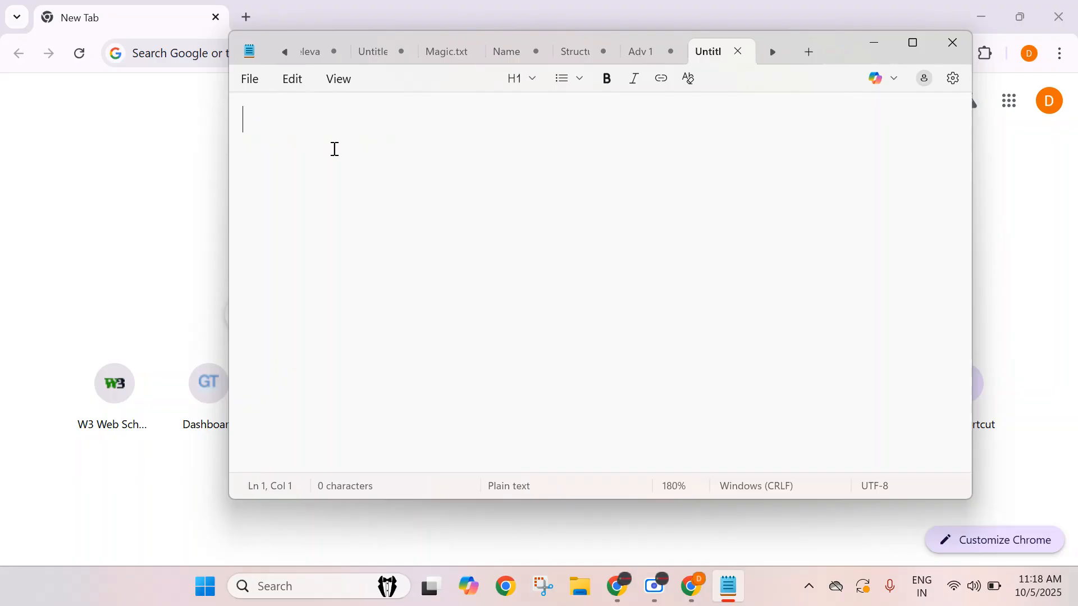
type("Pef")
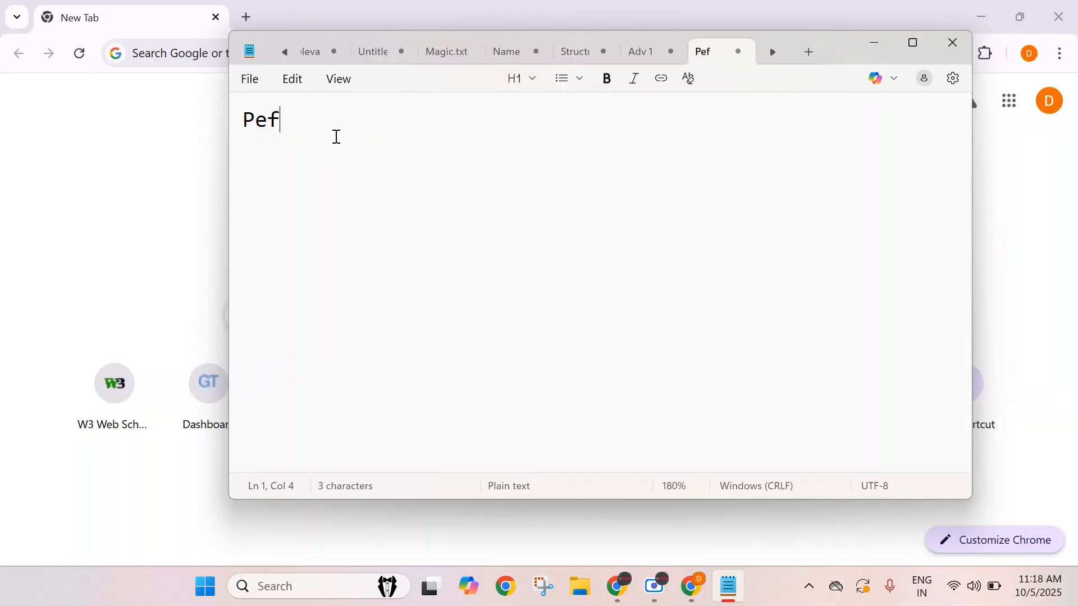
key("BackSpace")
type("rf")
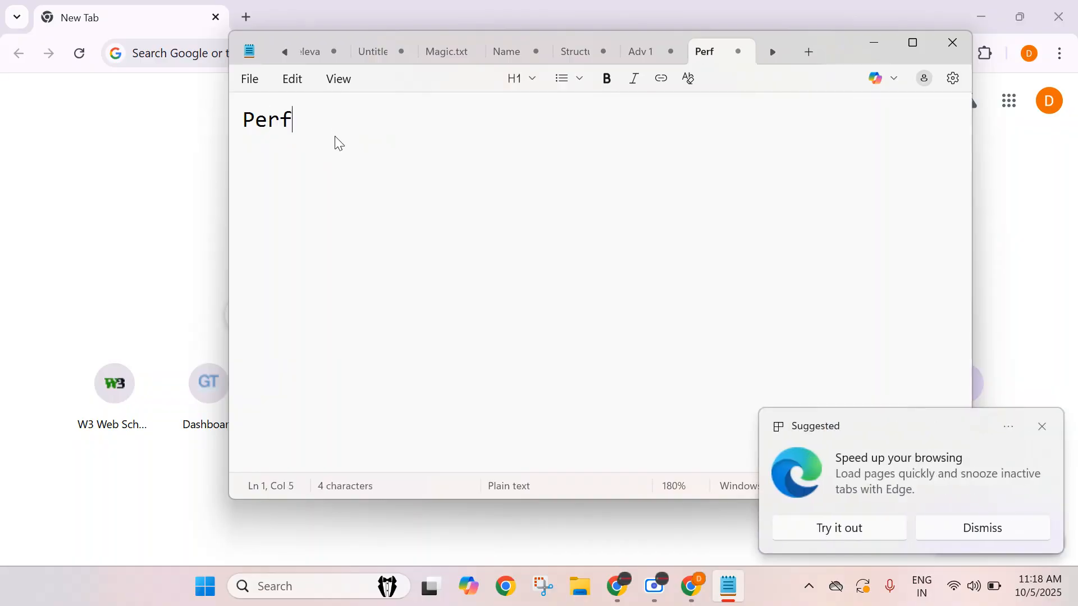
type("ormance ")
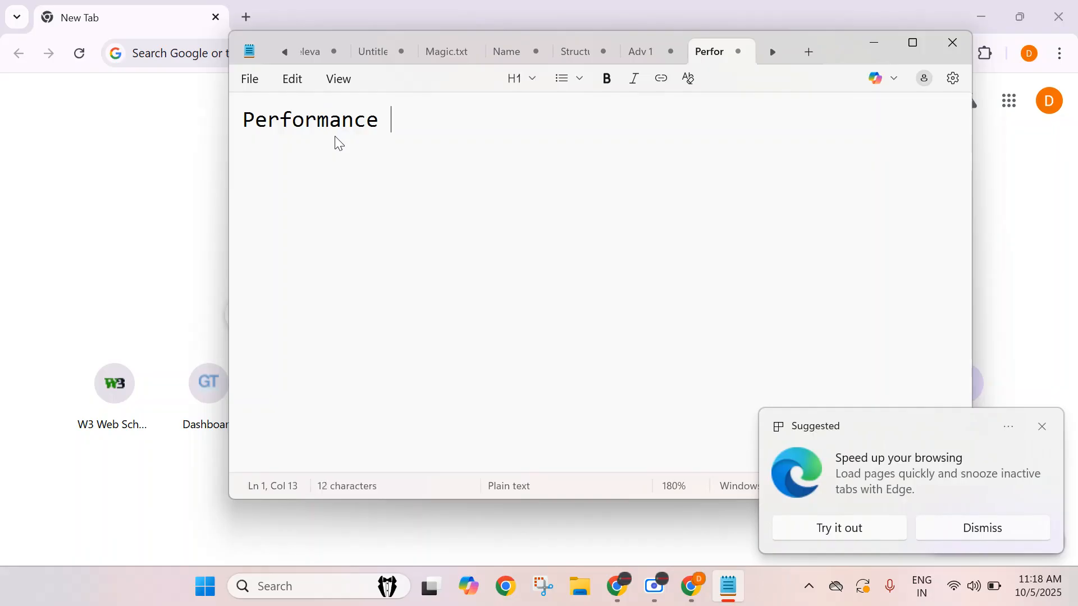
type("Max >> Conversio")
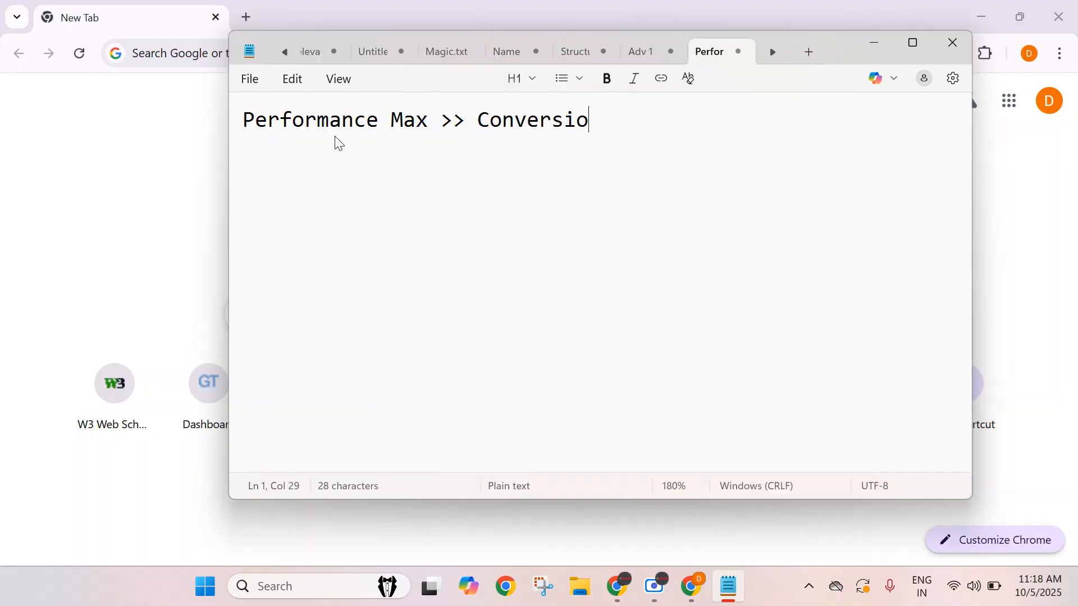
type("n Based ")
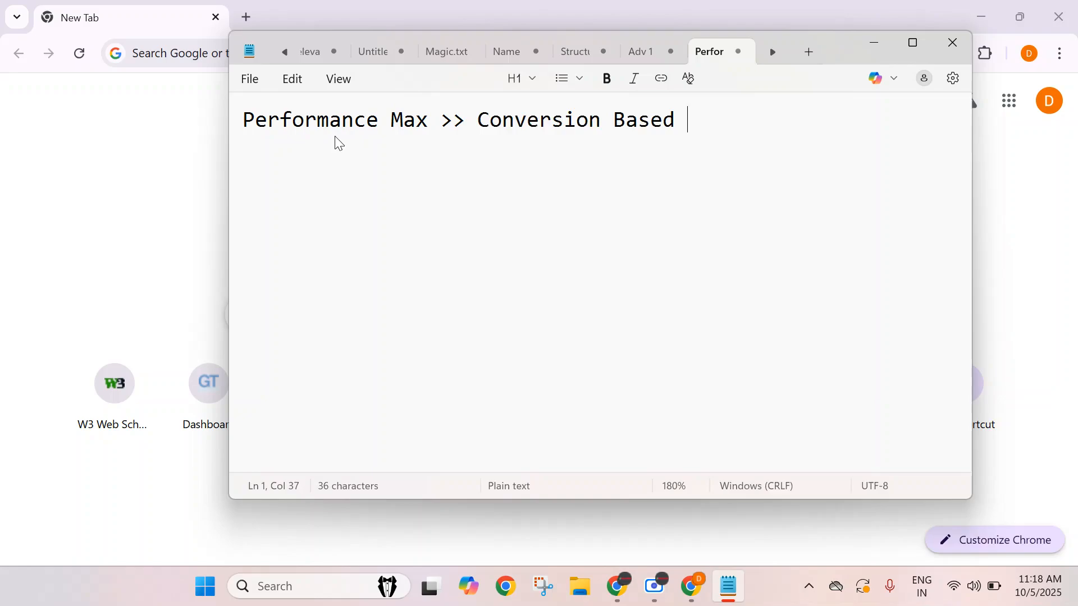
type("Automated ")
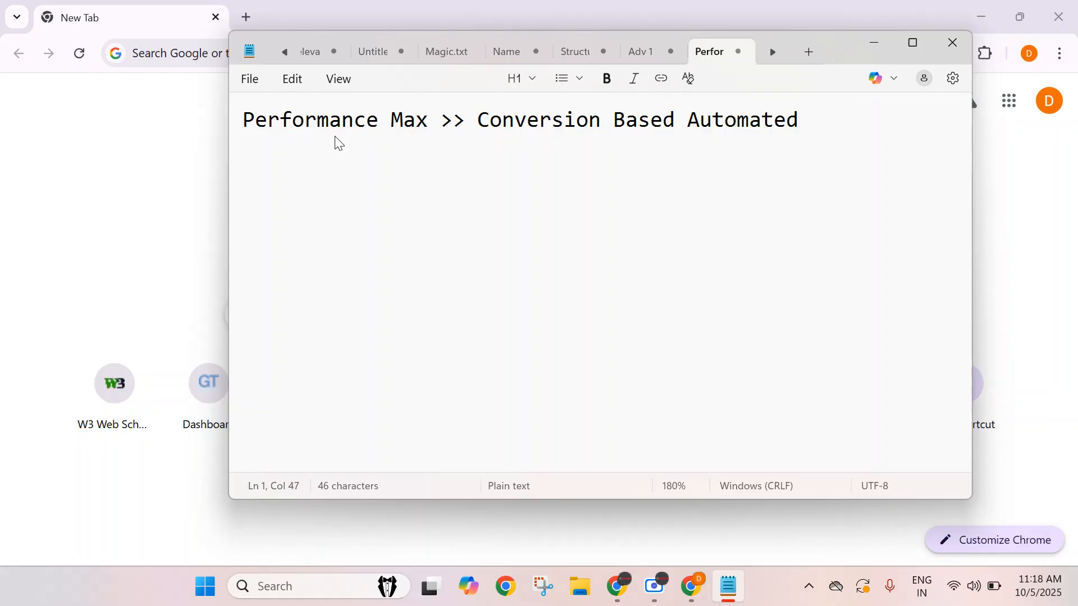
type("Campaign")
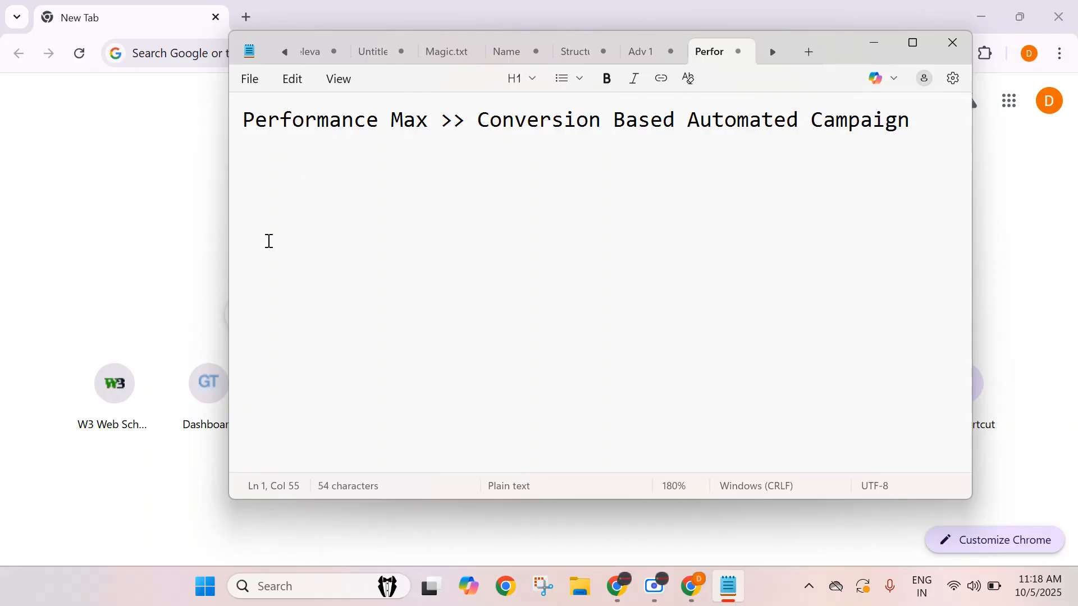
Reduce the zoom and add the line 'Maximize Conversion' below the heading after a blank line.
key("ctrl+minus")
key("ctrl+minus")
key("ctrl+minus")
key("Return")
key("Return")
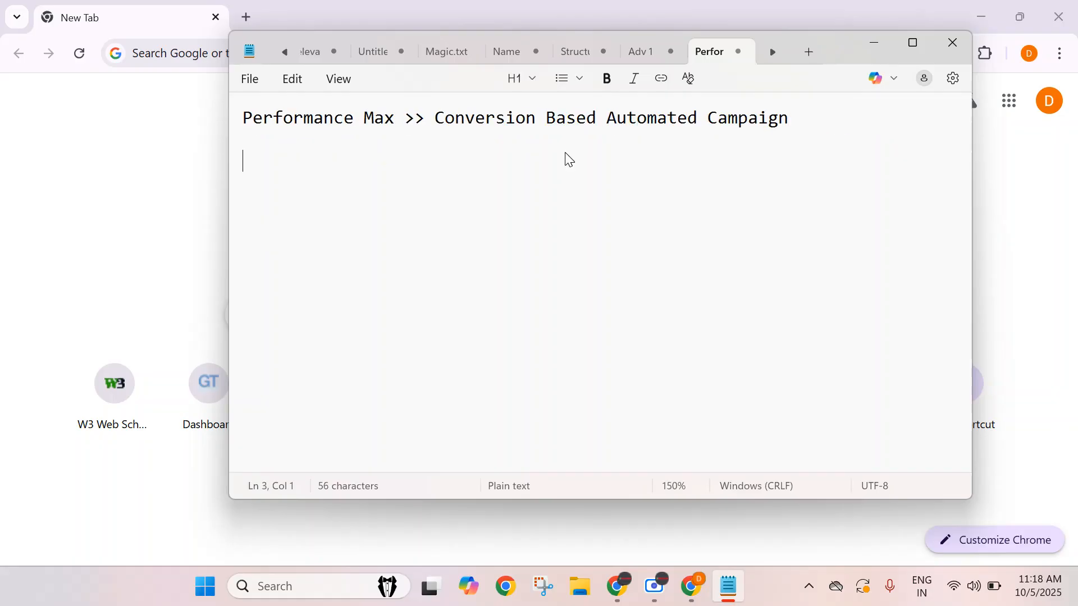
type("Maximize")
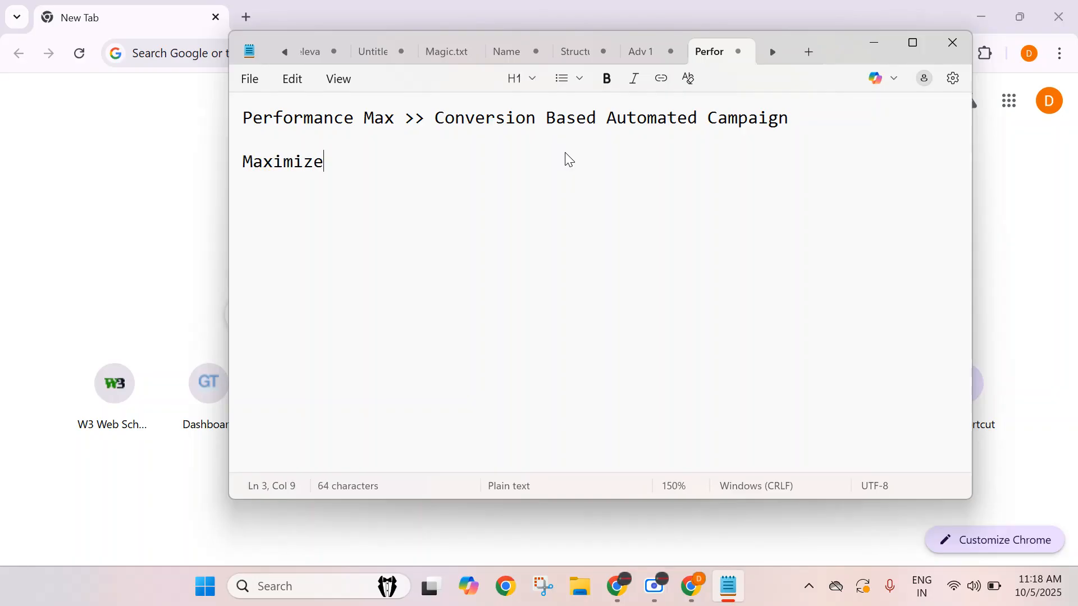
type(" Conversion")
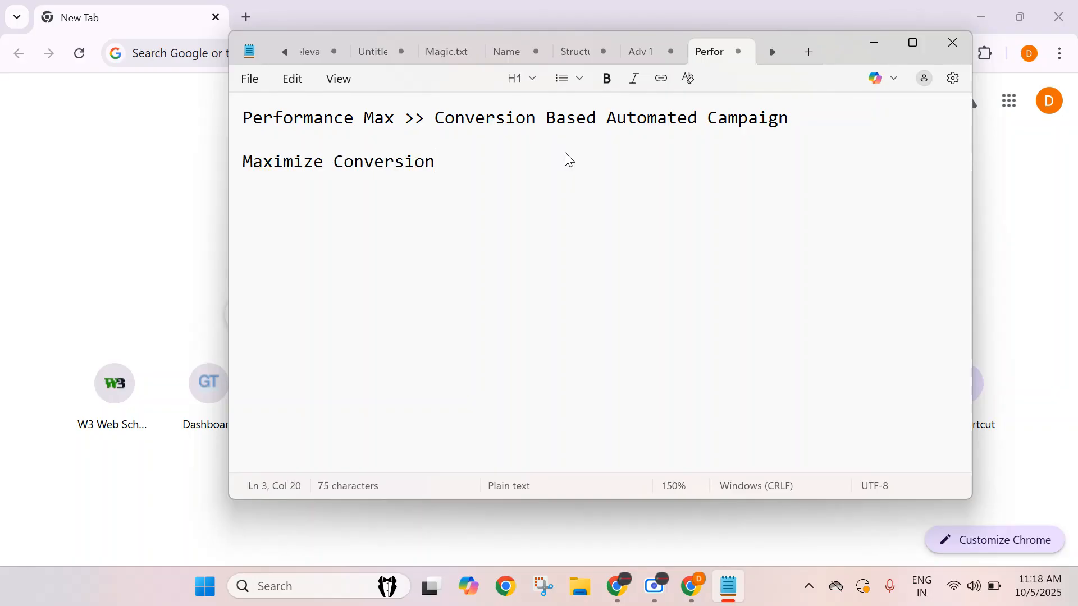
Add a second line 'Maximize Conversion Value' under it.
key("Return")
type("Maximize C")
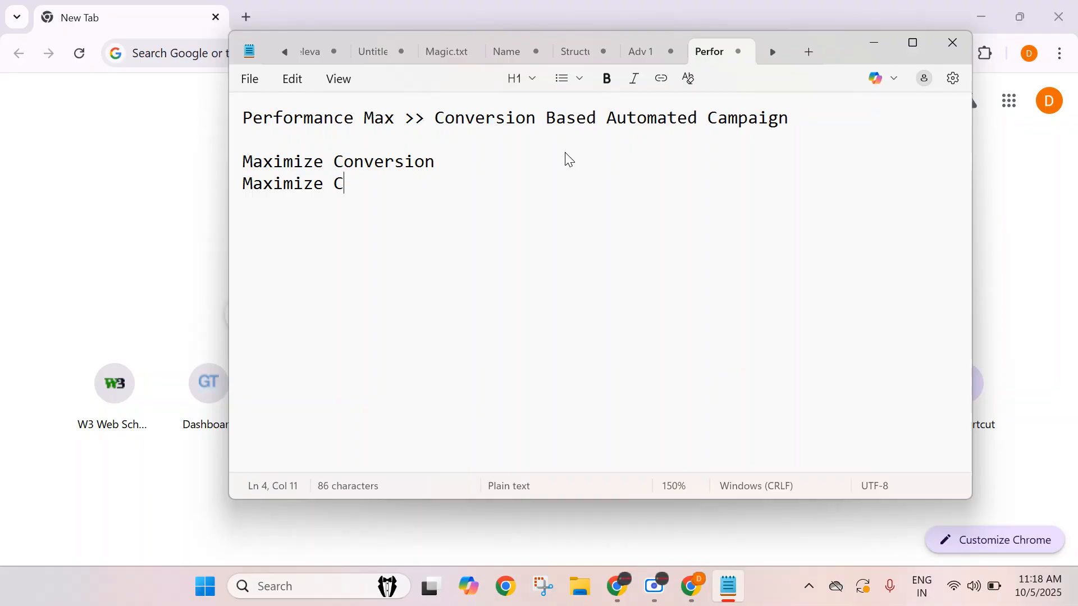
type("onversion ")
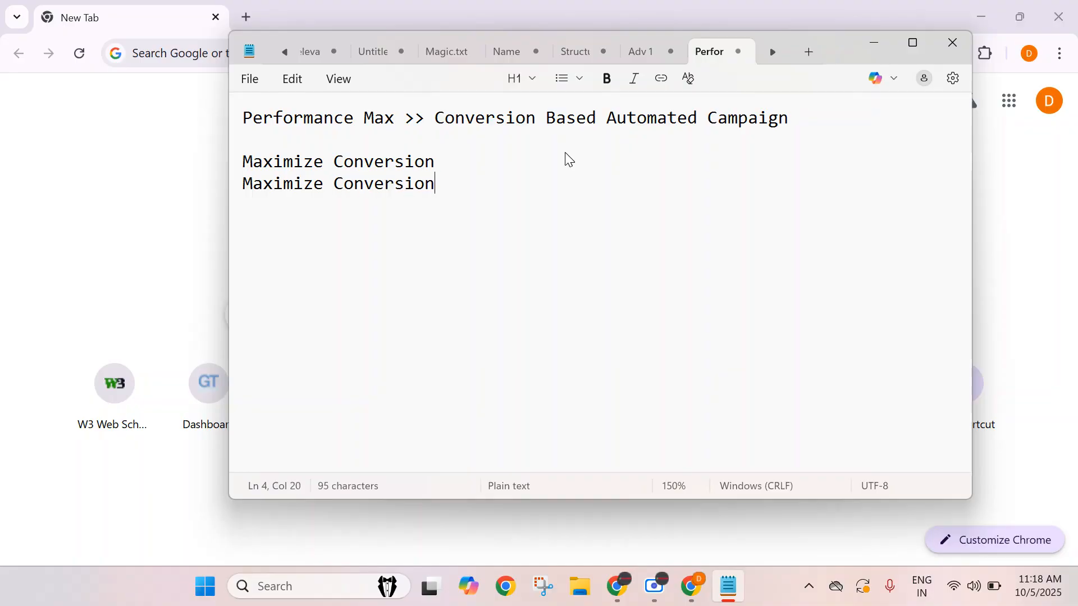
type("Value")
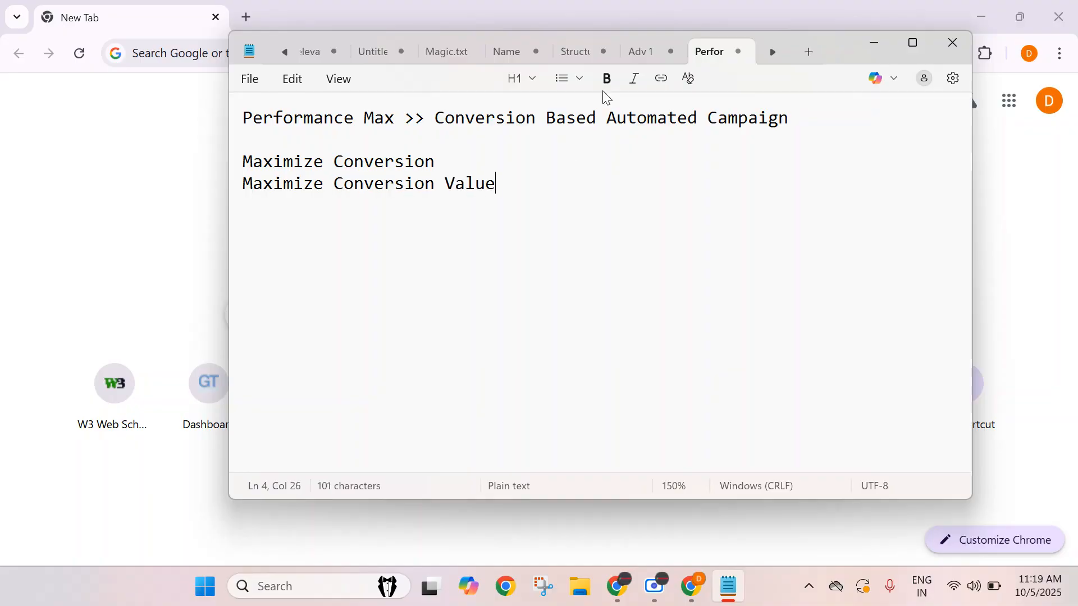
Highlight the two bidding lines and the heading's 'Automated Campaign' part, dismissing the backup notification.
left_click_drag(436, 163, 245, 163)
triple_click(420, 178)
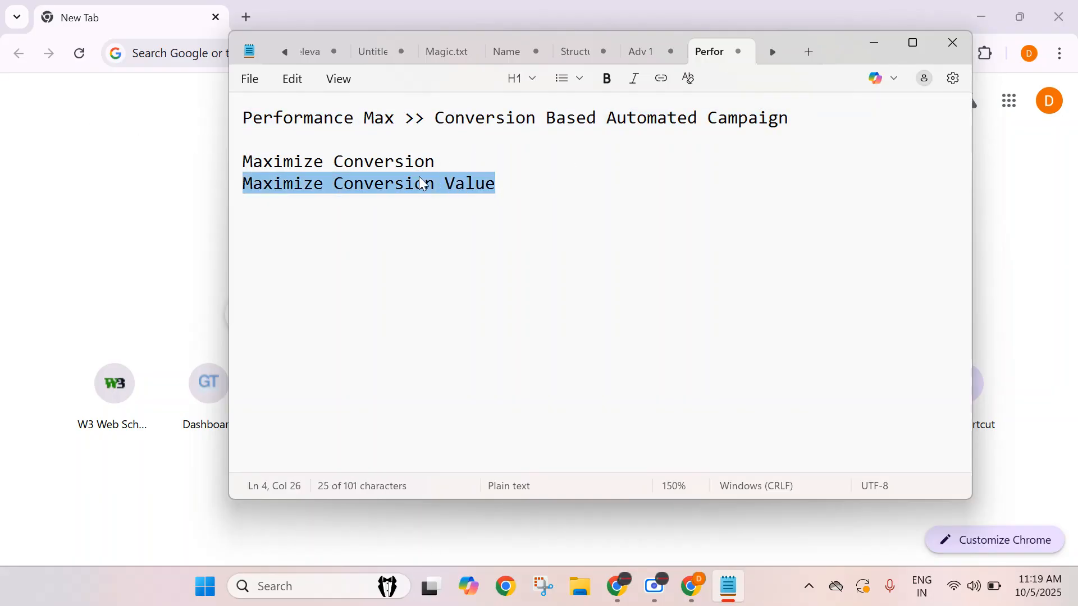
left_click(453, 165)
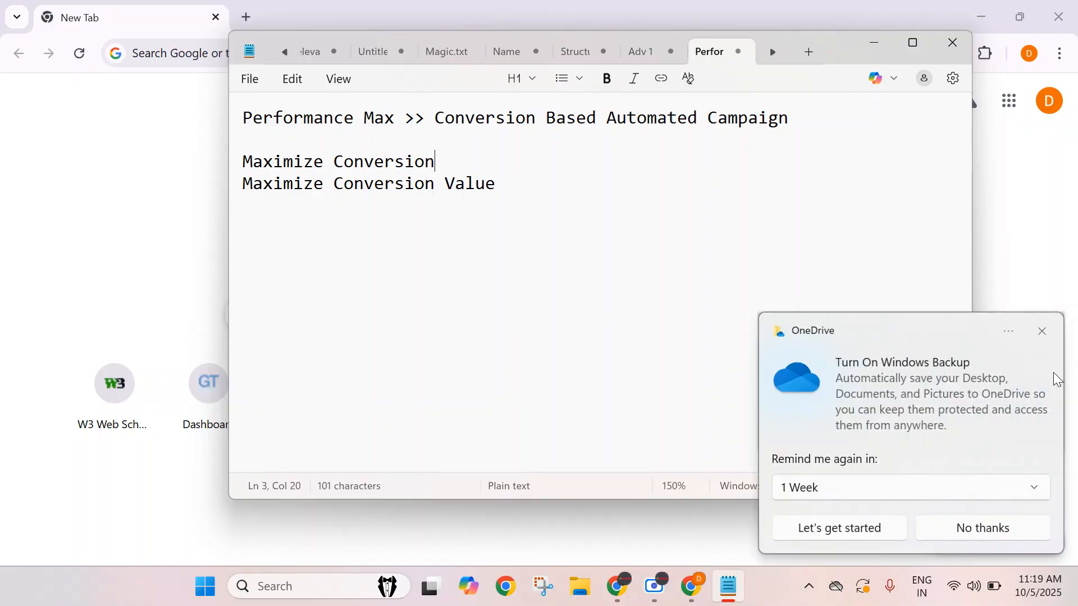
left_click(1042, 333)
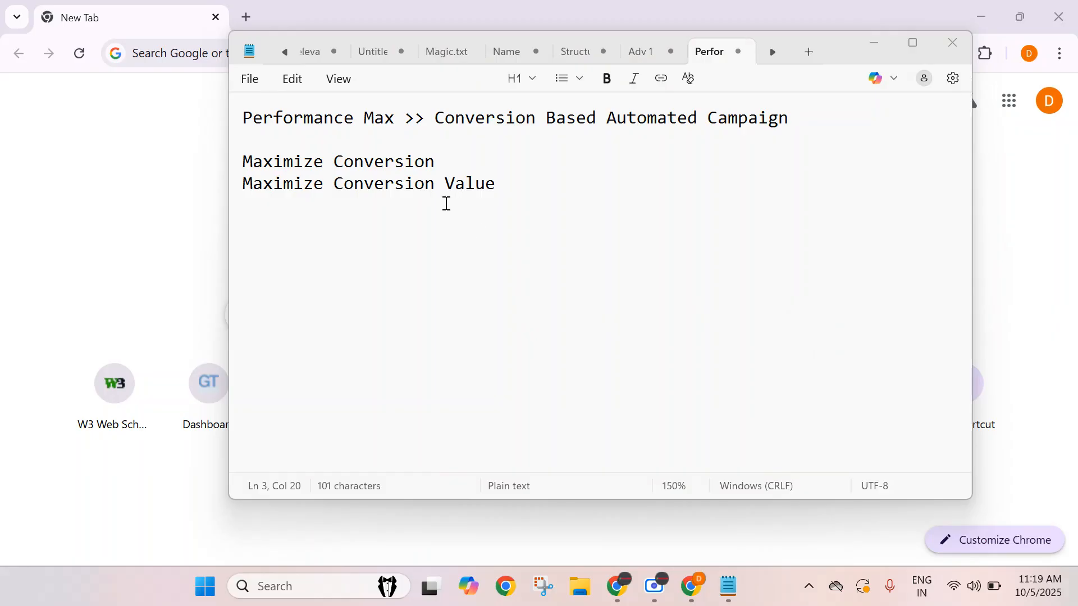
triple_click(453, 161)
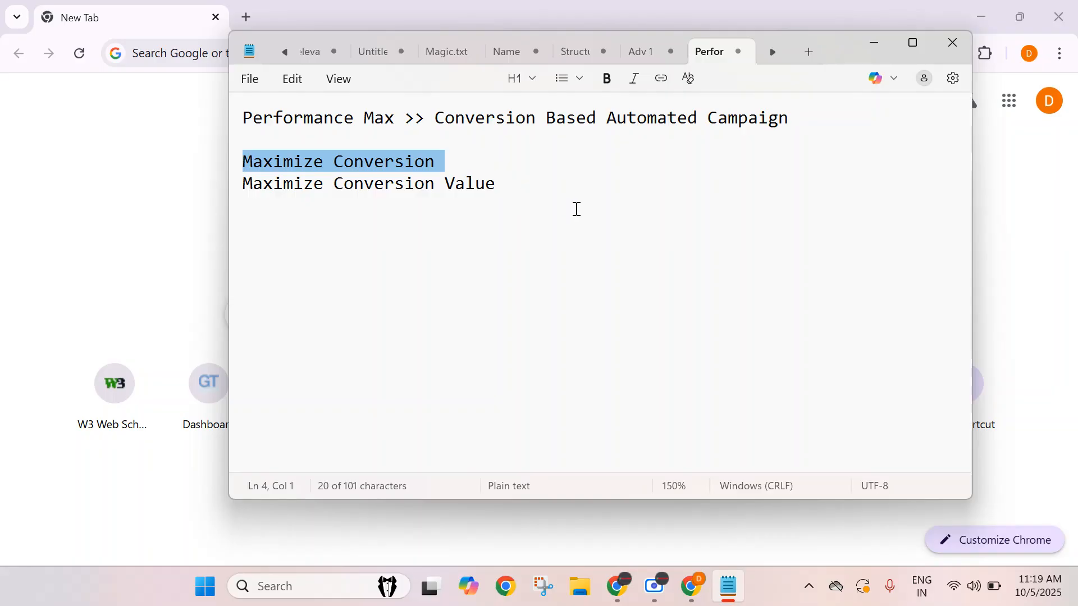
left_click(416, 200)
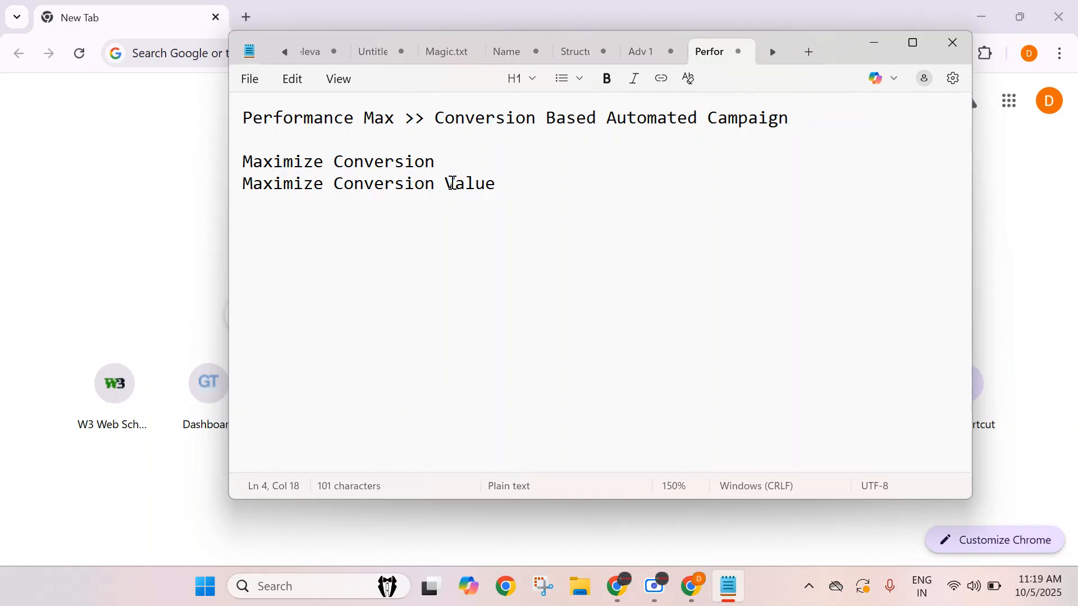
left_click(505, 187)
left_click_drag(527, 194, 159, 161)
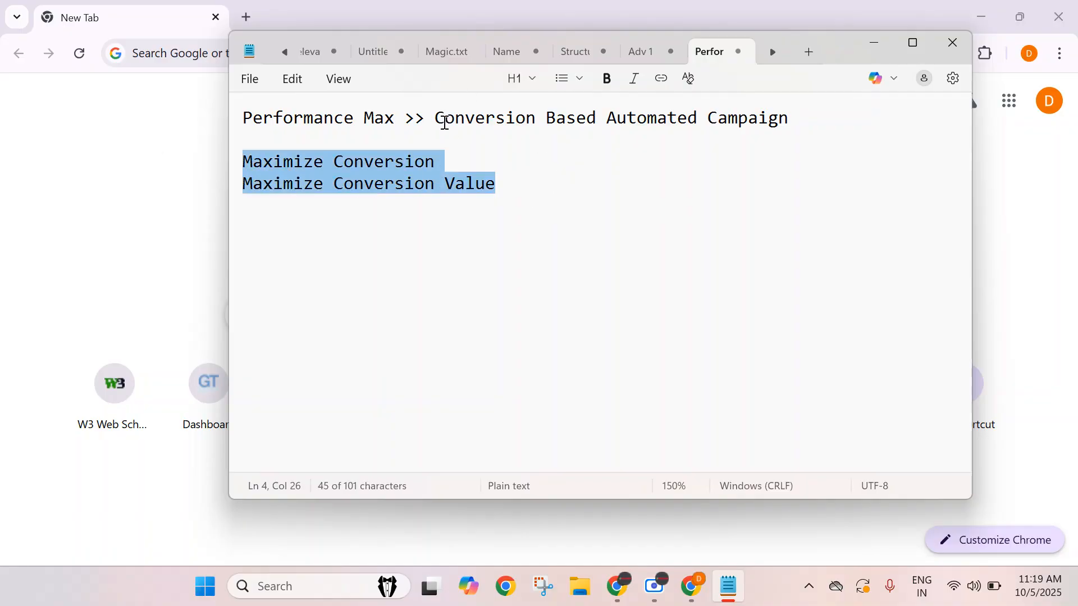
left_click_drag(436, 118, 784, 112)
left_click(650, 133)
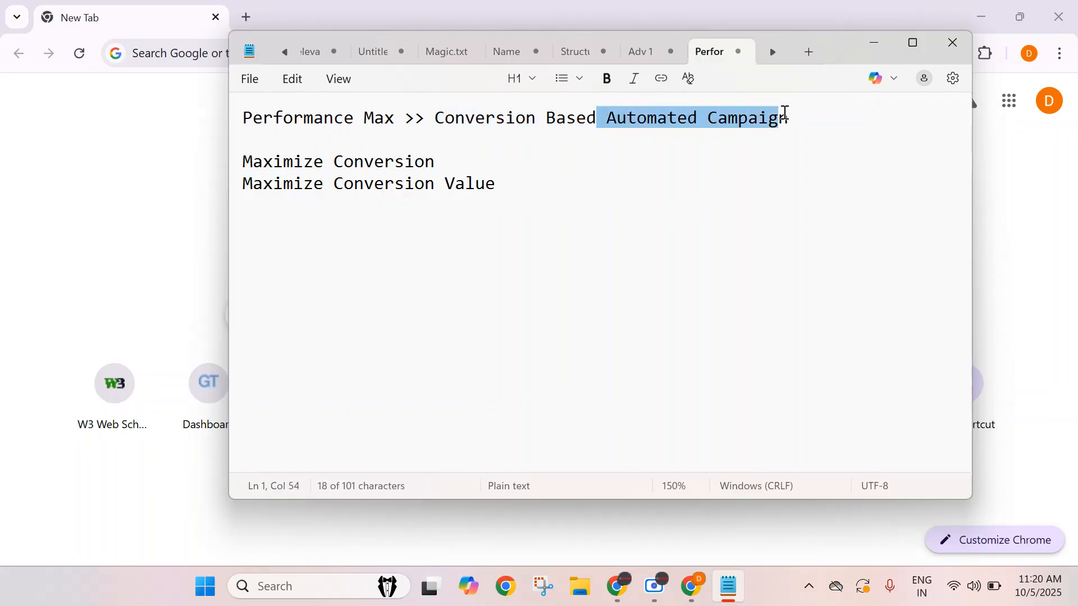
left_click(796, 117)
left_click(535, 196)
Below the bidding lines, add the line 'Search >> YouTube >> Gmail >> Blogs/App'.
key("Return")
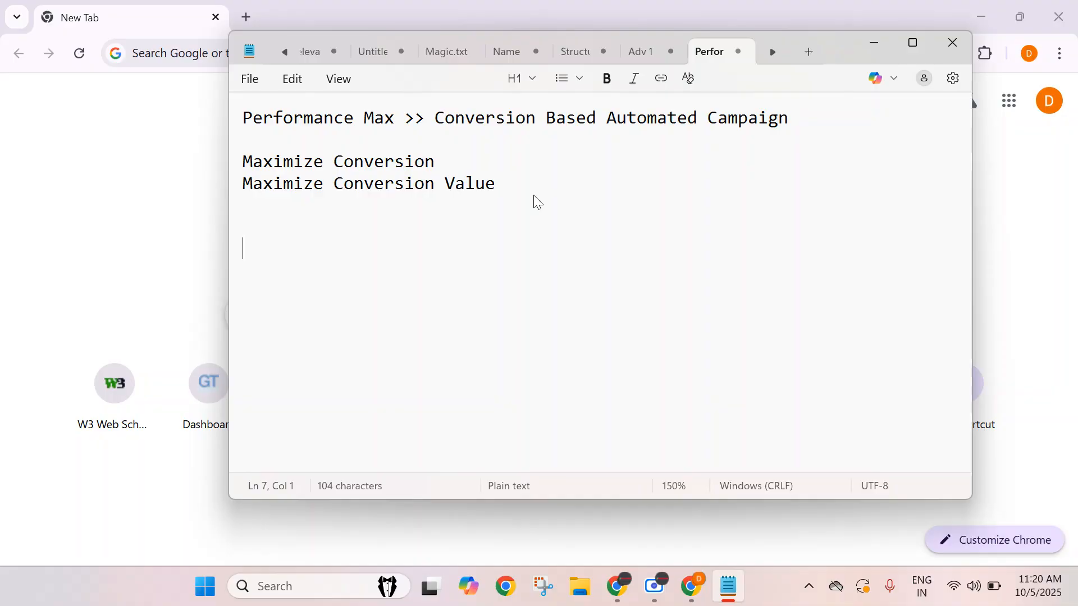
type("Search")
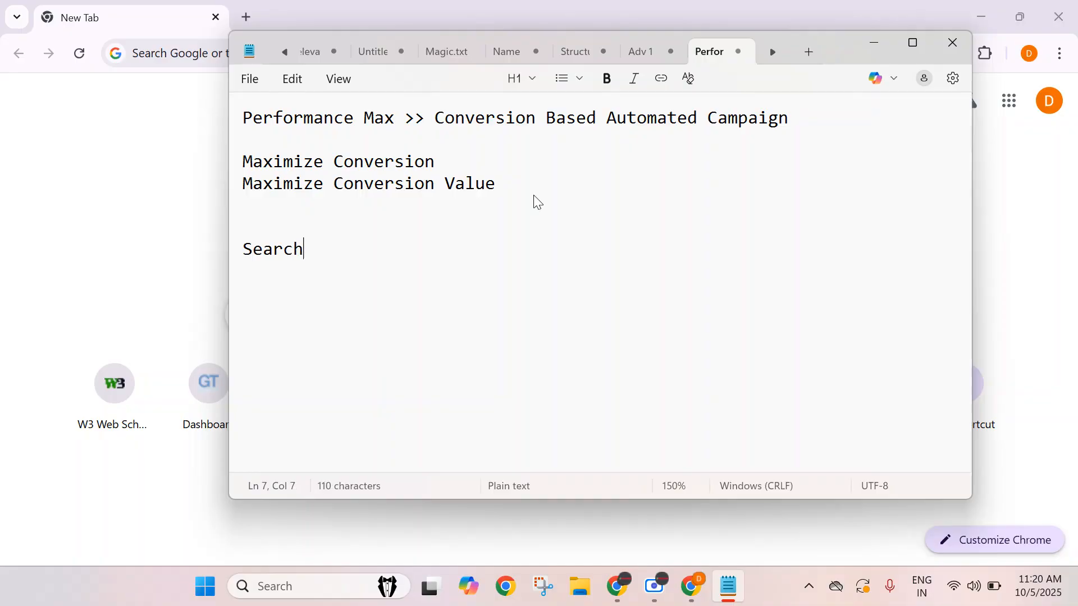
type(" >> YouTube")
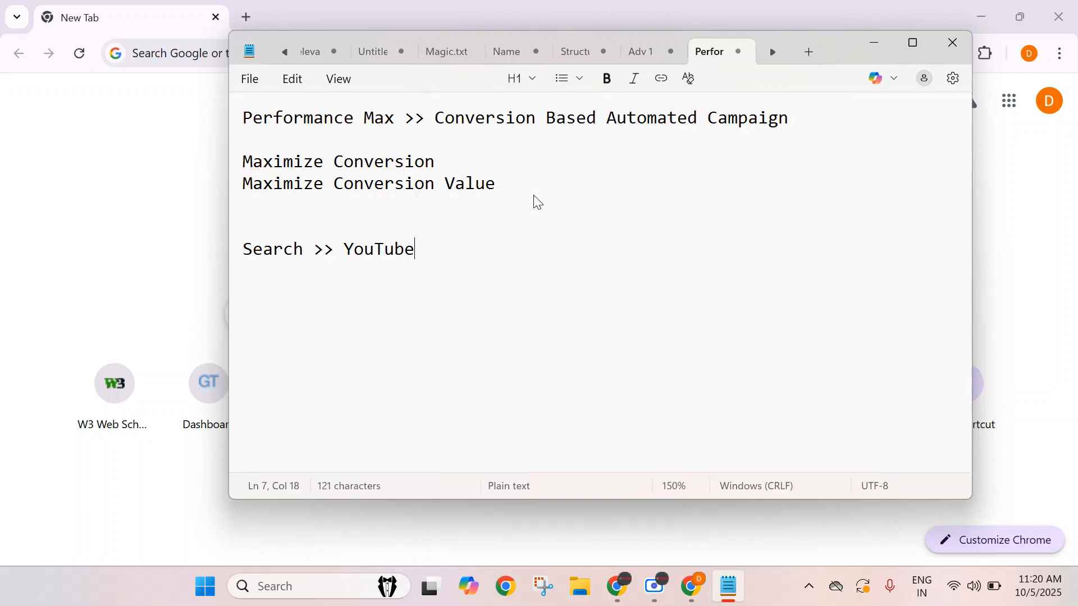
type(" >>")
type(" Gma")
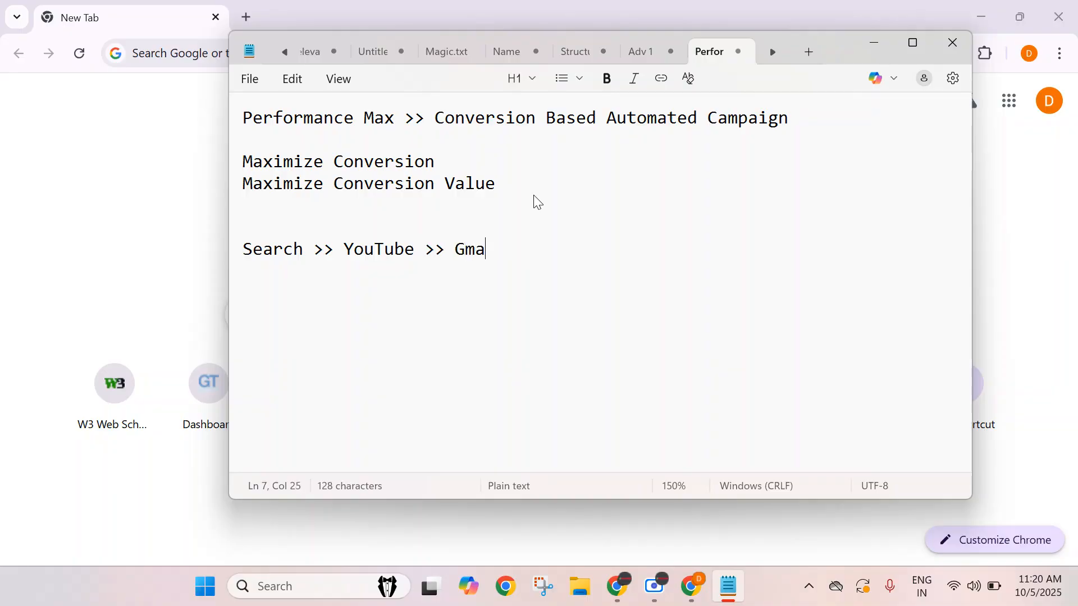
type("il >> Blog")
type("s/App")
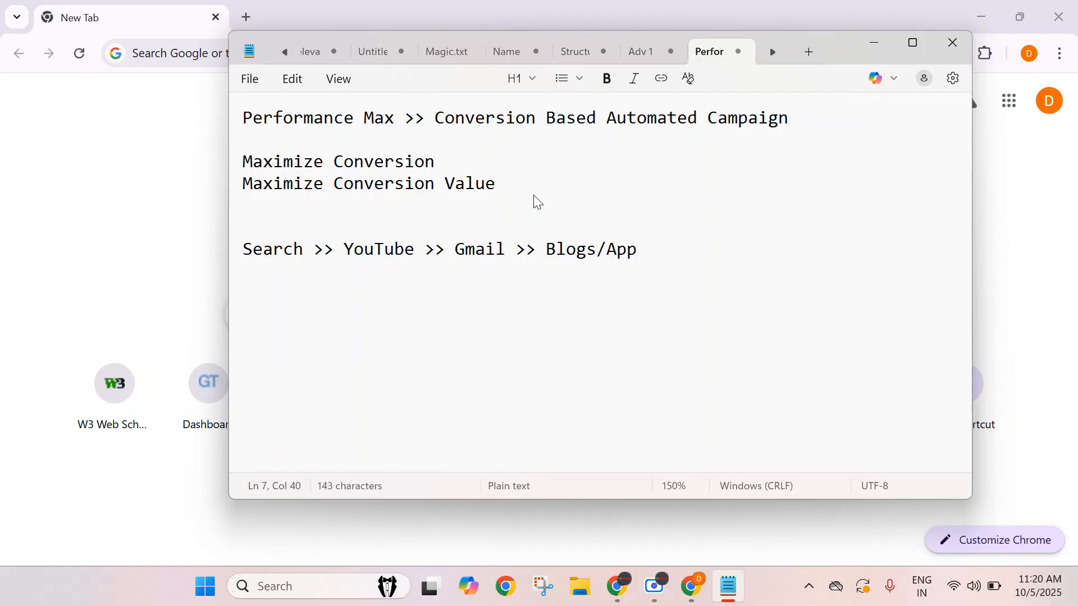
type(" >> Discover")
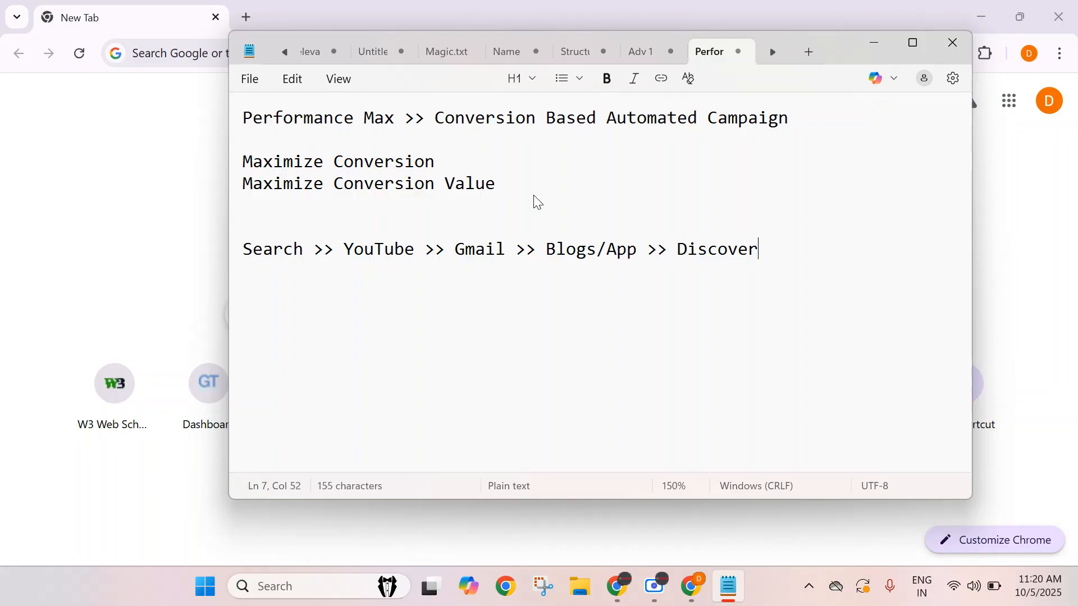
Highlight the channel line and the 'Performance Max' part of the heading to point them out.
triple_click(242, 251)
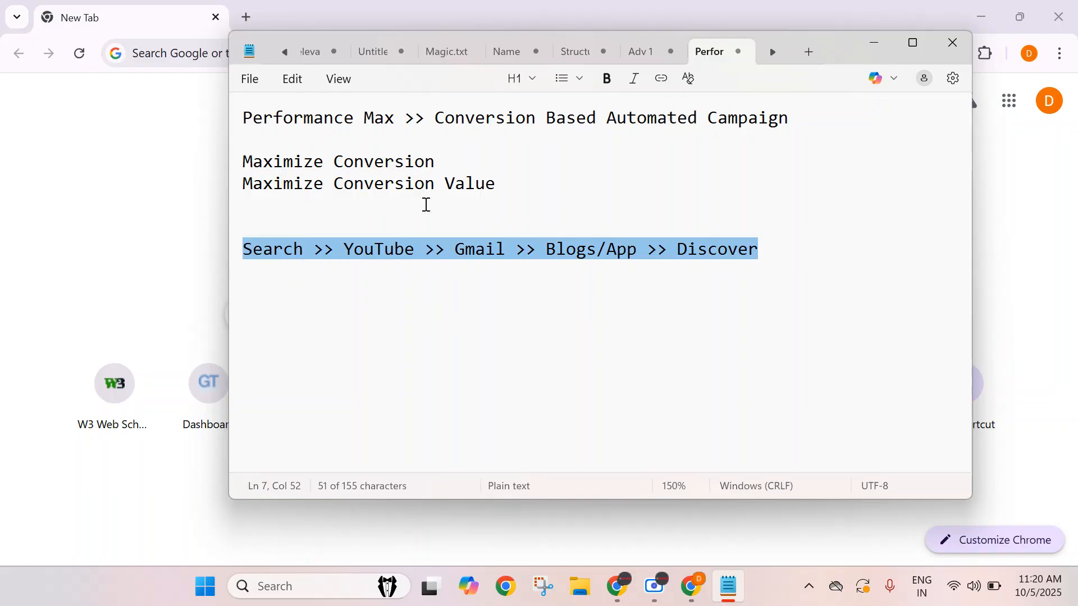
left_click(729, 287)
left_click(701, 253)
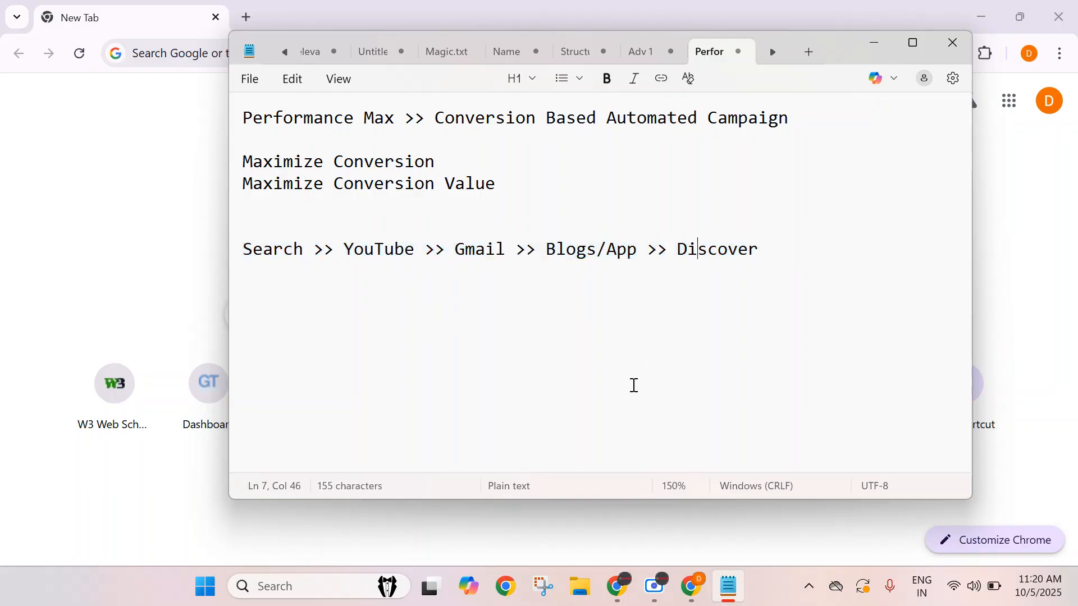
left_click(479, 257)
left_click(772, 247)
left_click_drag(773, 247, 231, 258)
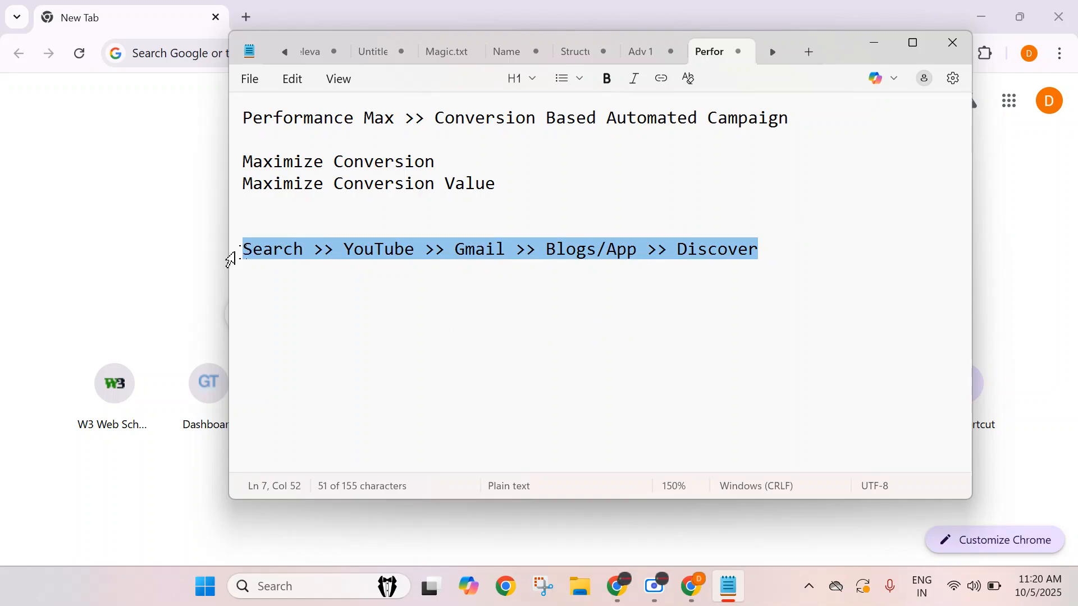
left_click(455, 299)
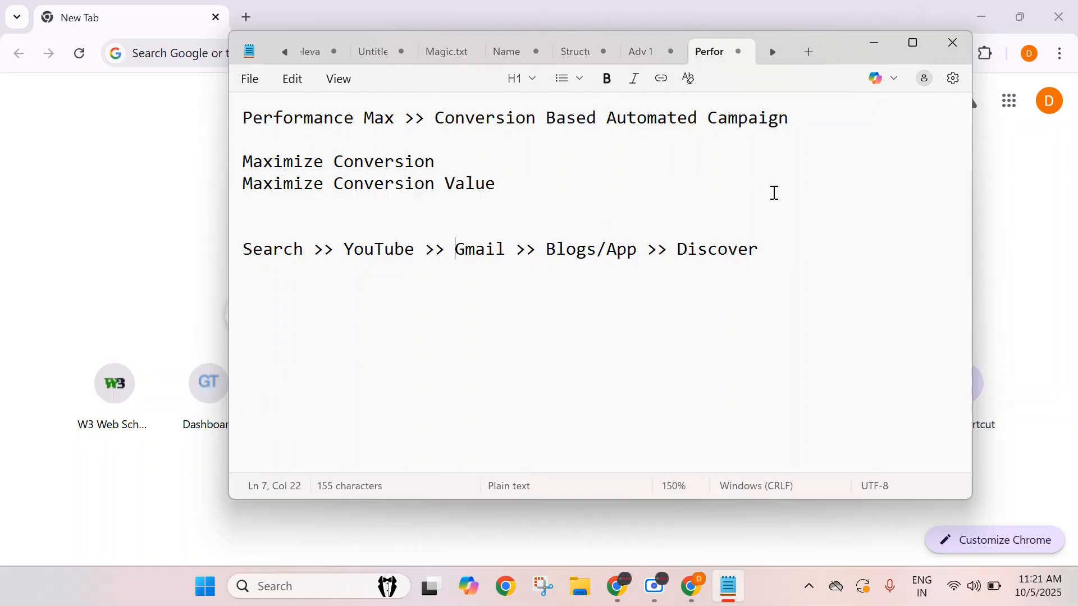
left_click_drag(786, 255, 262, 260)
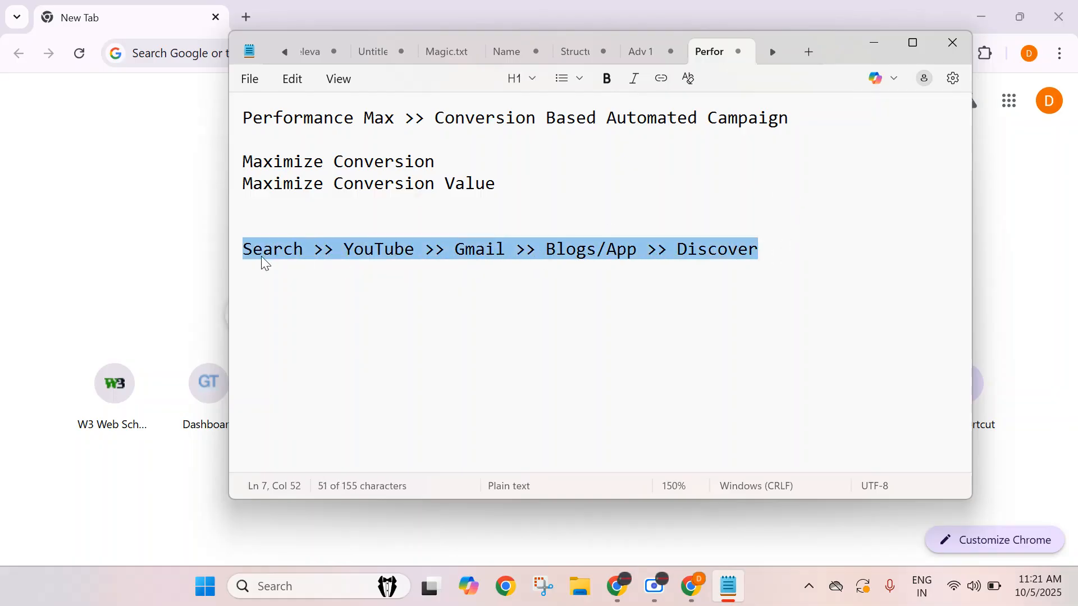
left_click(404, 299)
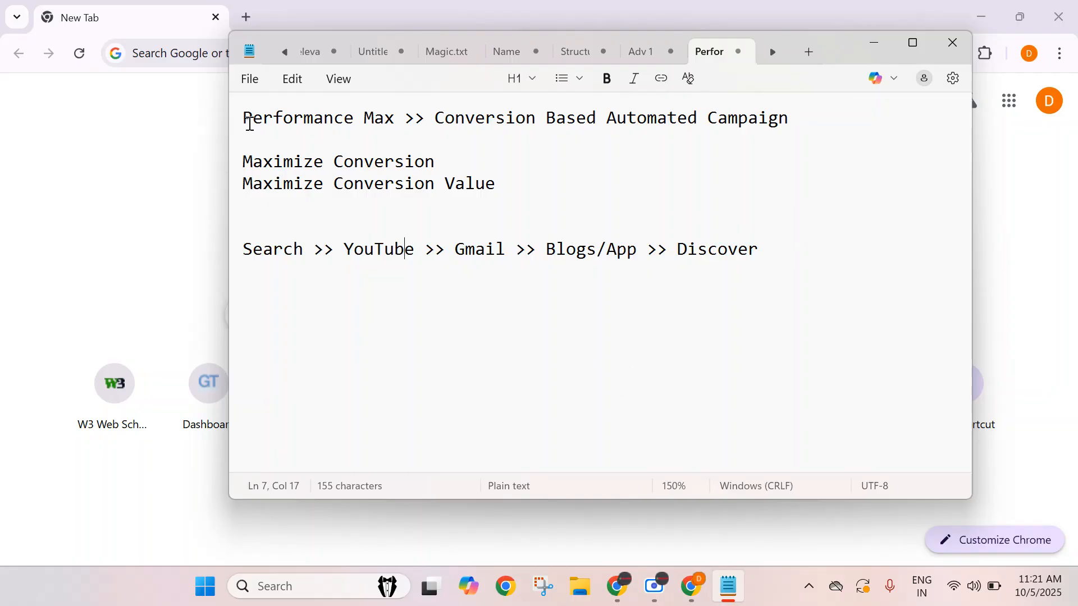
left_click_drag(396, 119, 229, 116)
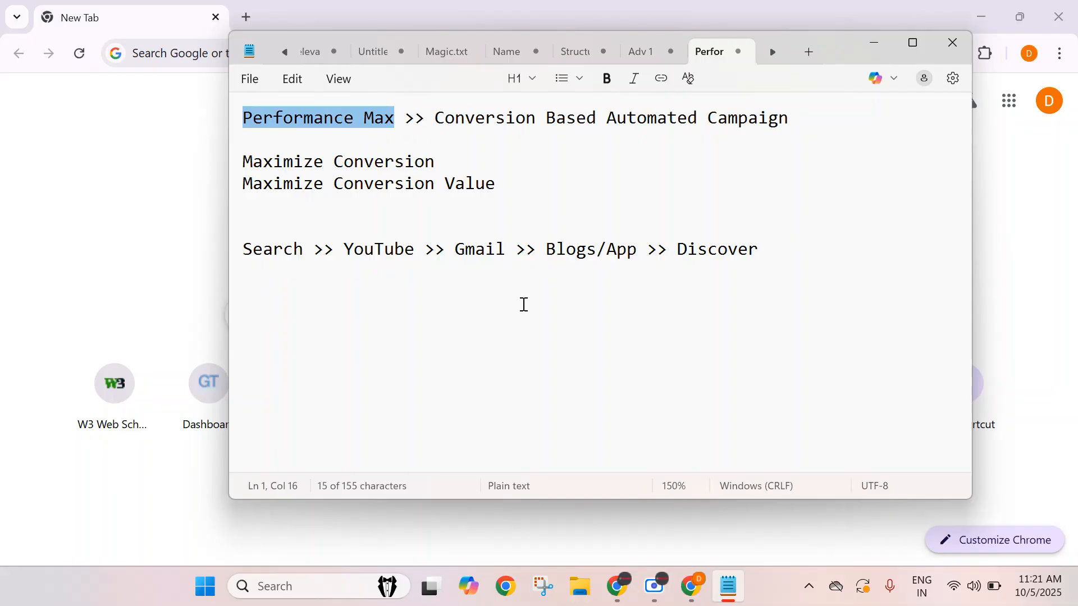
left_click(254, 247)
left_click(374, 248)
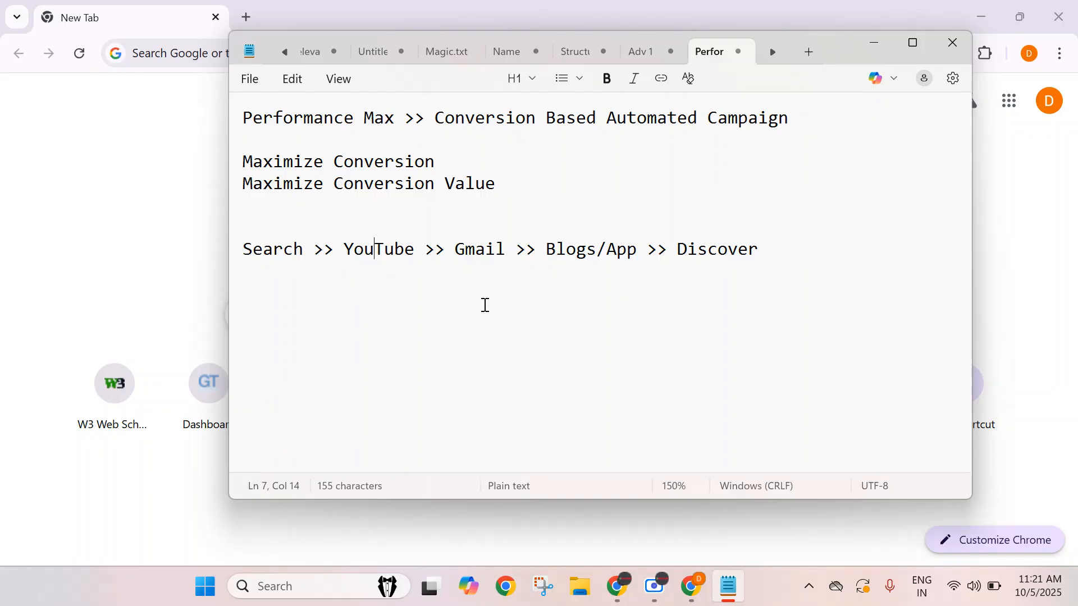
left_click(285, 247)
left_click(345, 249)
Add a new line 'Campaign' a couple of blank lines below the channel line.
left_click(810, 268)
key("Return")
key("Return")
key("Return")
type("Campaign")
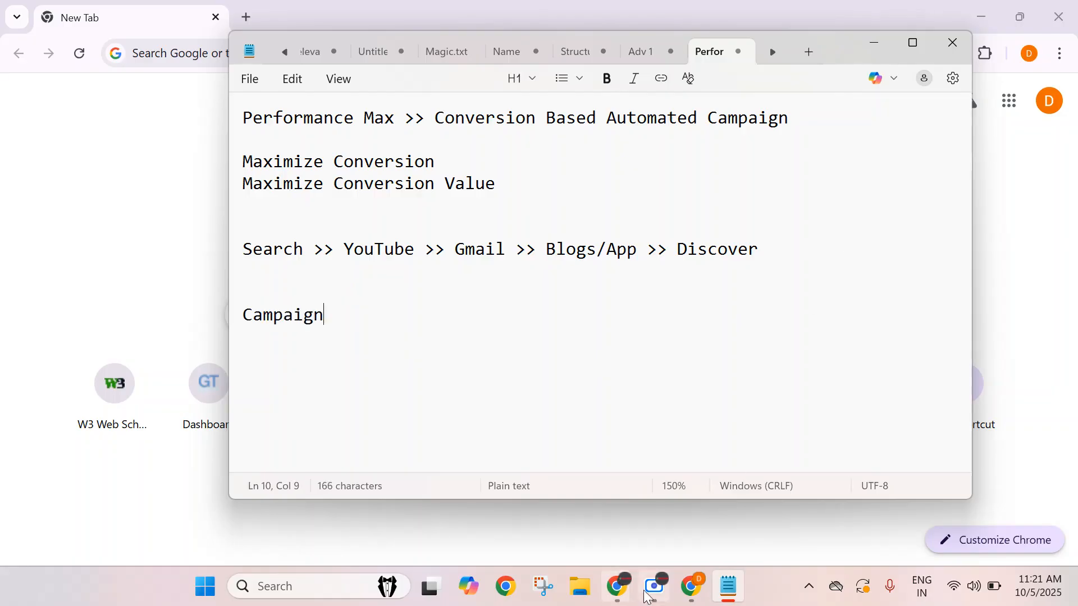
Highlight 'Blogs/App' in the channel line and 'Automated Campaign' in the heading to point them out.
mouse_move(615, 600)
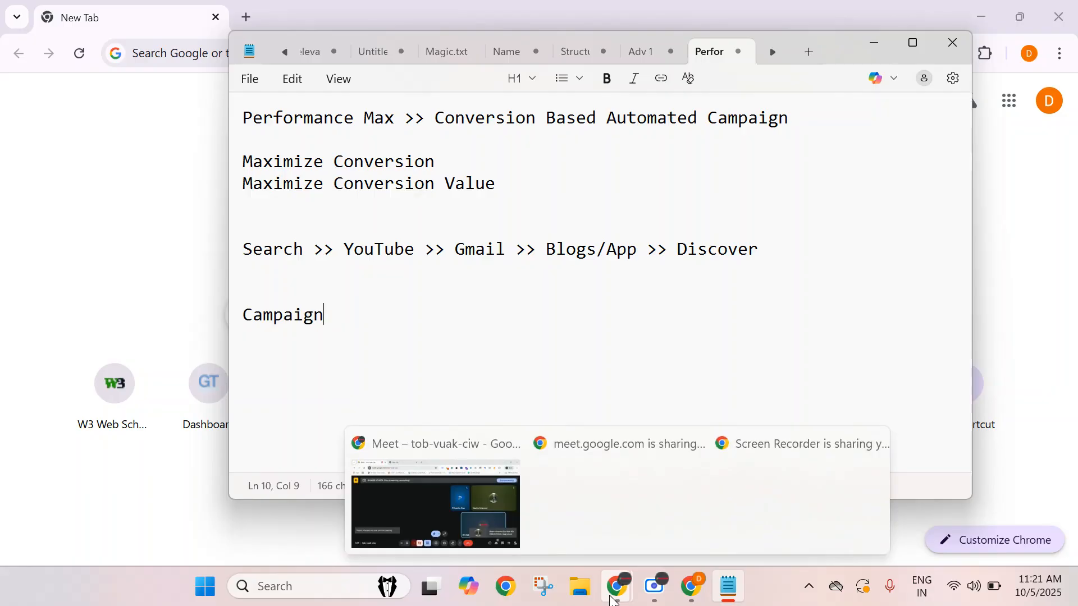
left_click(447, 511)
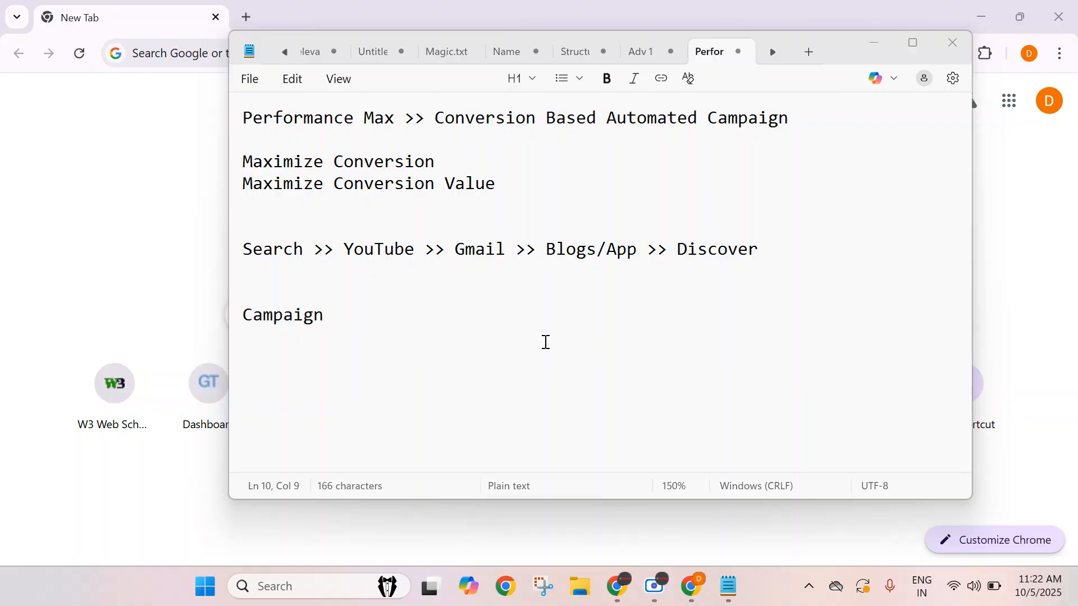
left_click_drag(546, 249, 642, 254)
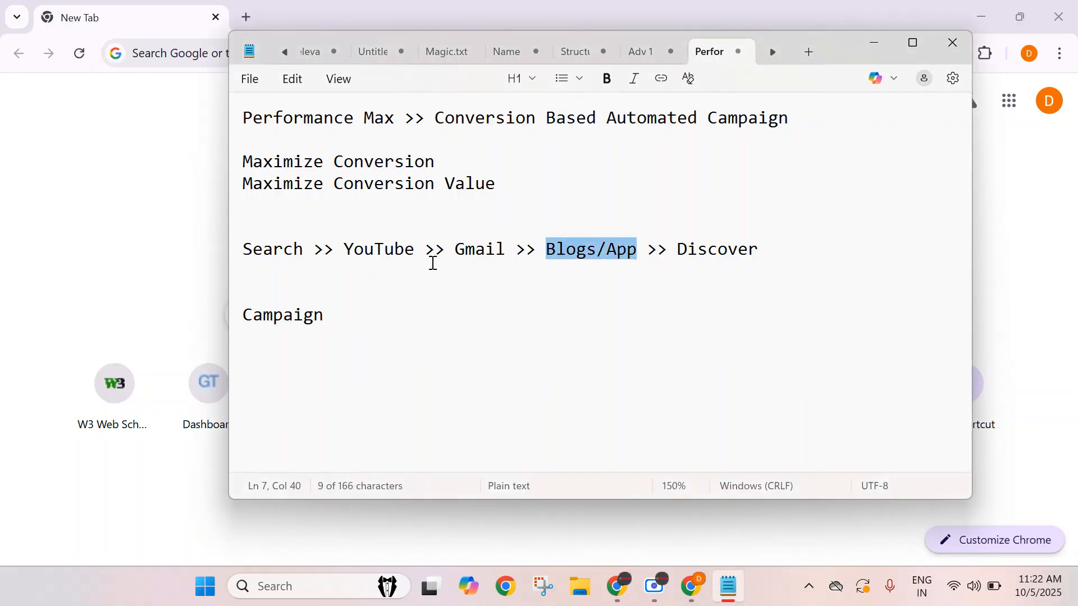
left_click(720, 247)
left_click(245, 249)
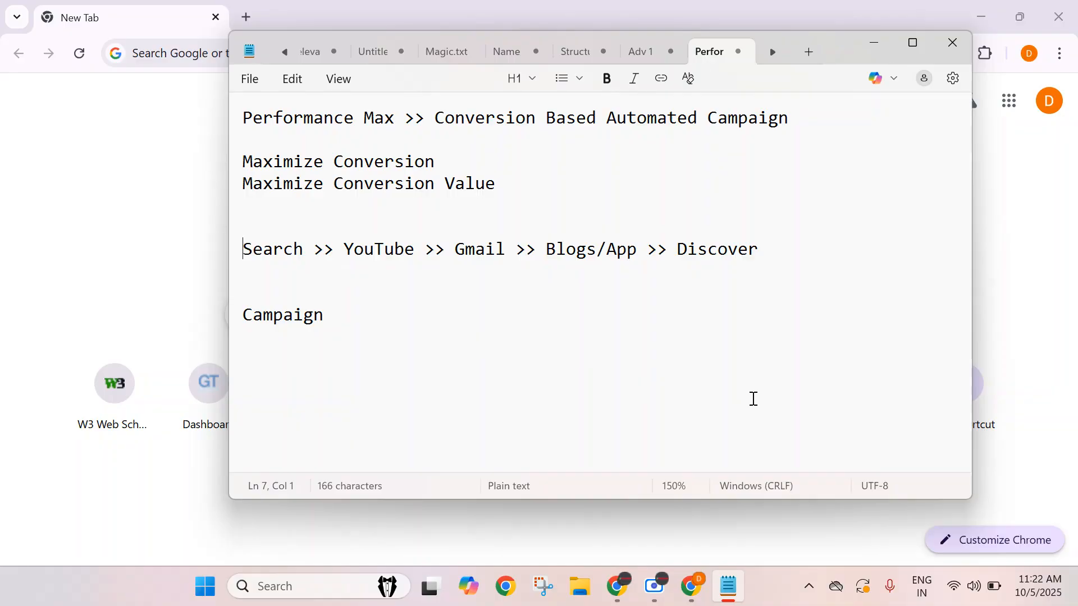
left_click(429, 320)
left_click(774, 239)
key("shift+Right")
key("Right")
left_click_drag(607, 120, 800, 115)
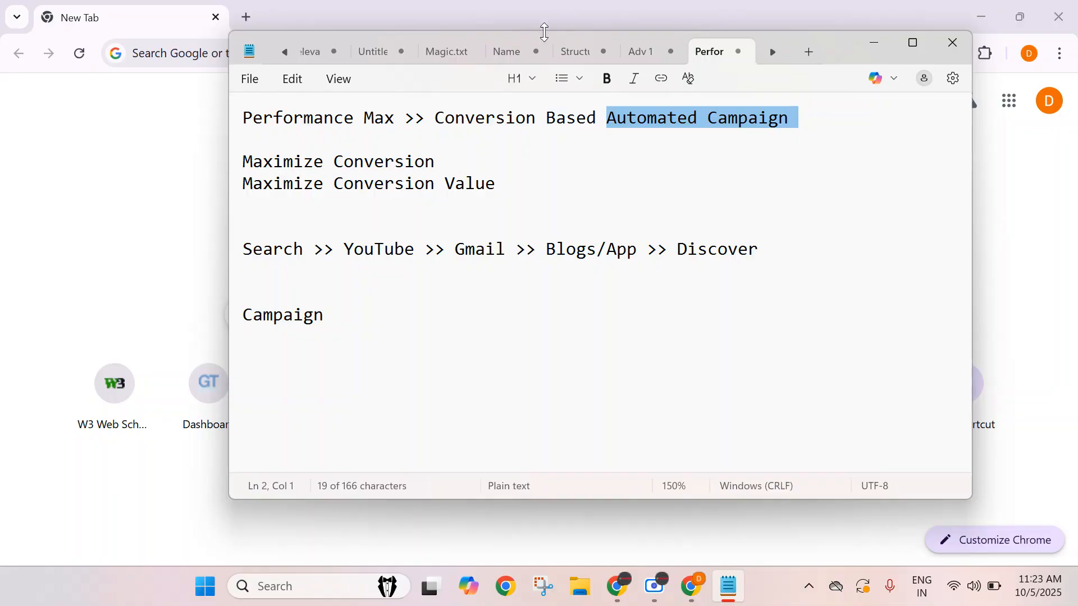
left_click(282, 129)
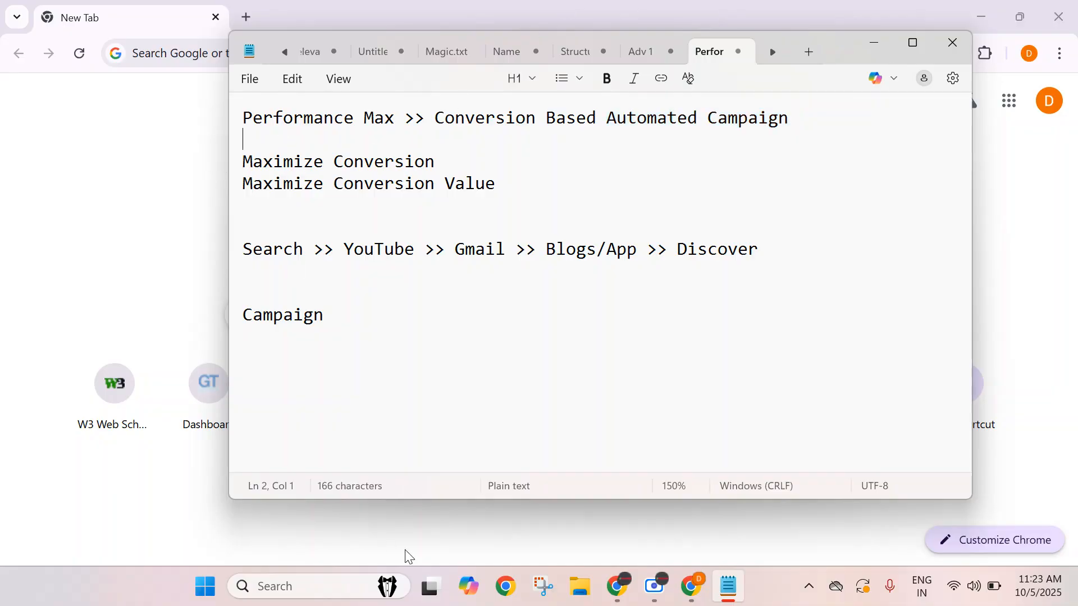
Extend the Campaign line to read 'Campaign >> Asset Group'.
left_click(348, 324)
type(">>")
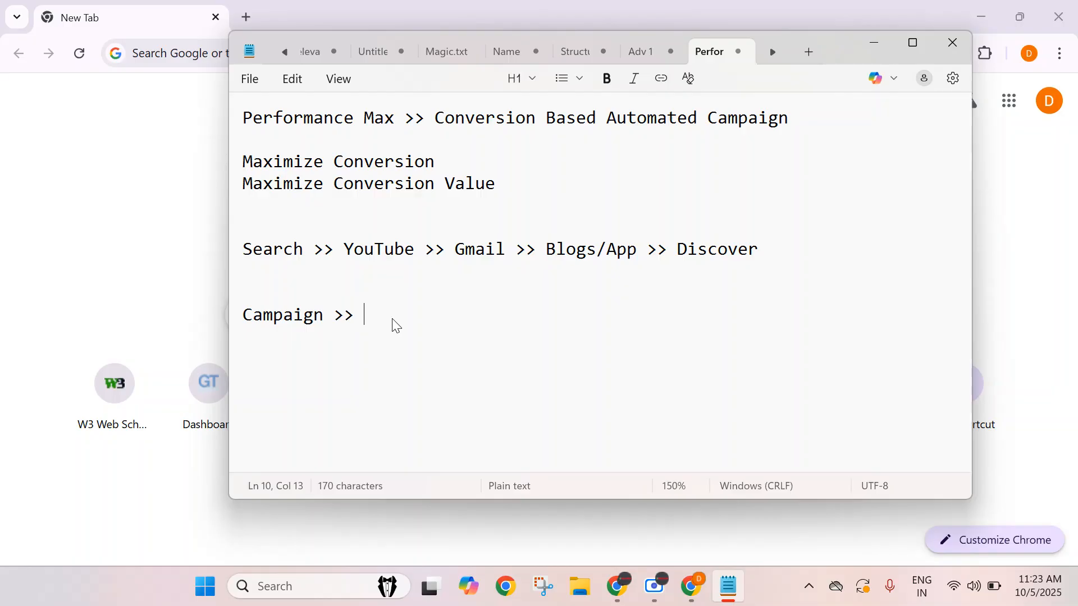
triple_click(279, 315)
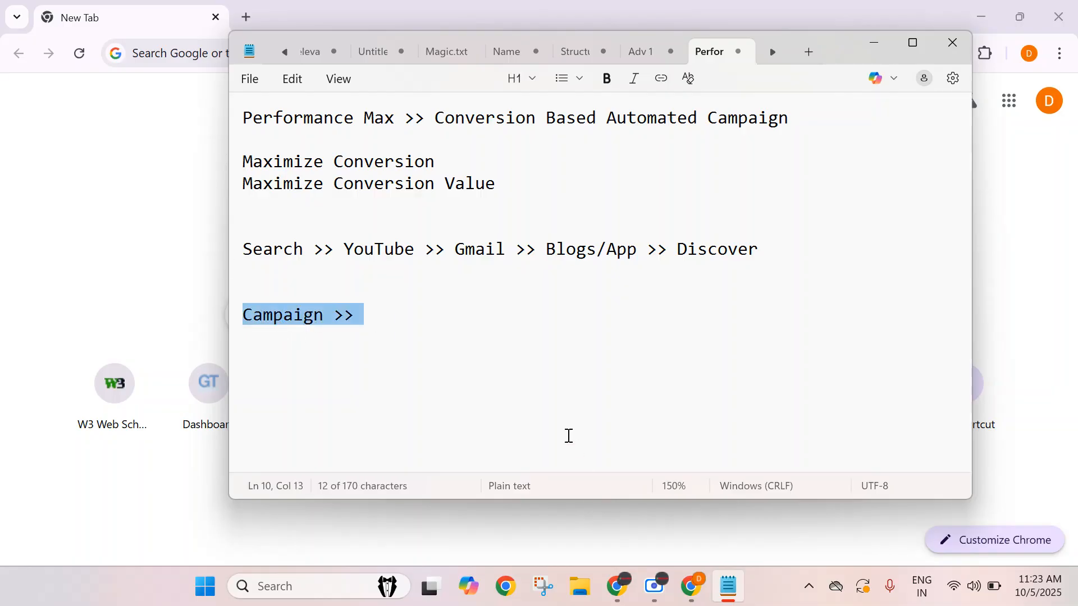
left_click(355, 294)
left_click(394, 318)
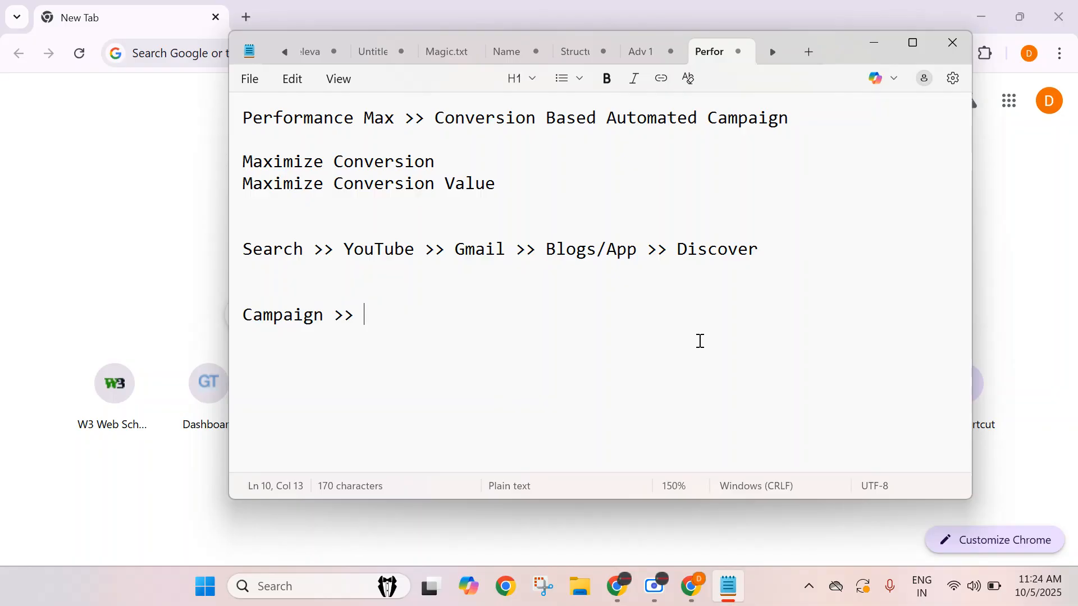
type("Ad")
key("BackSpace")
key("BackSpace")
type("sset Gr")
type("iu")
key("BackSpace")
key("BackSpace")
type("oup")
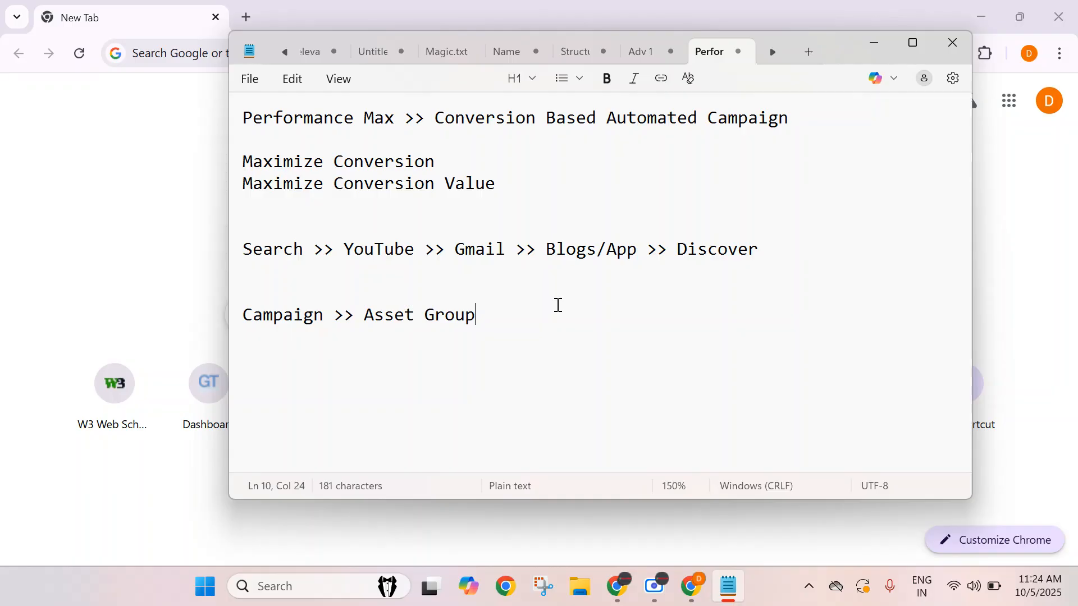
After a blank line, list 'Final URL', 'Headlines' and 'Descriptions' on separate lines.
key("Return")
key("Return")
type("Final URL")
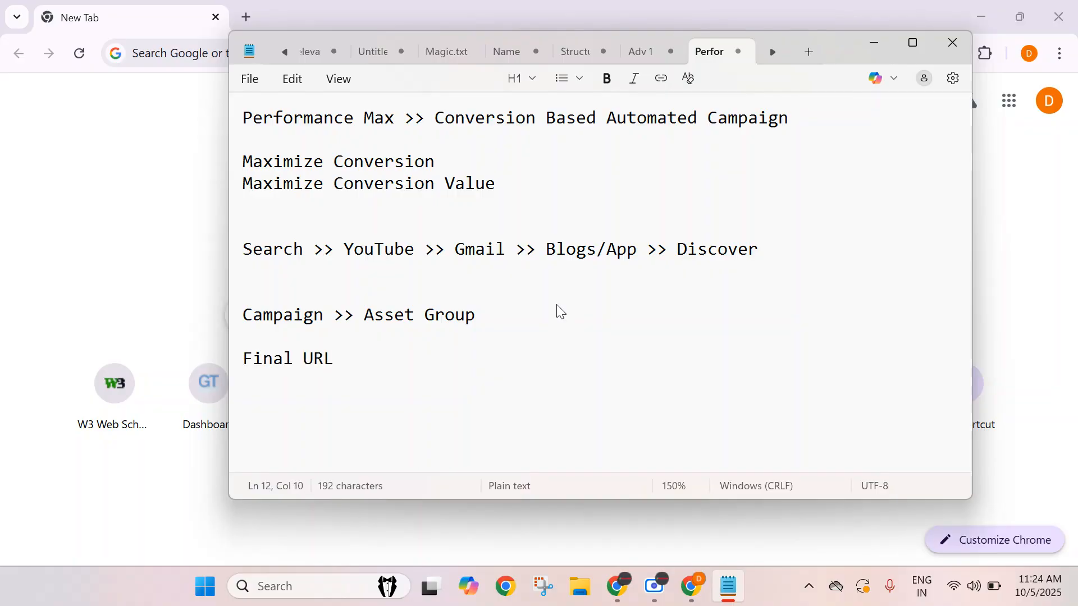
key("Return")
type("Headlines")
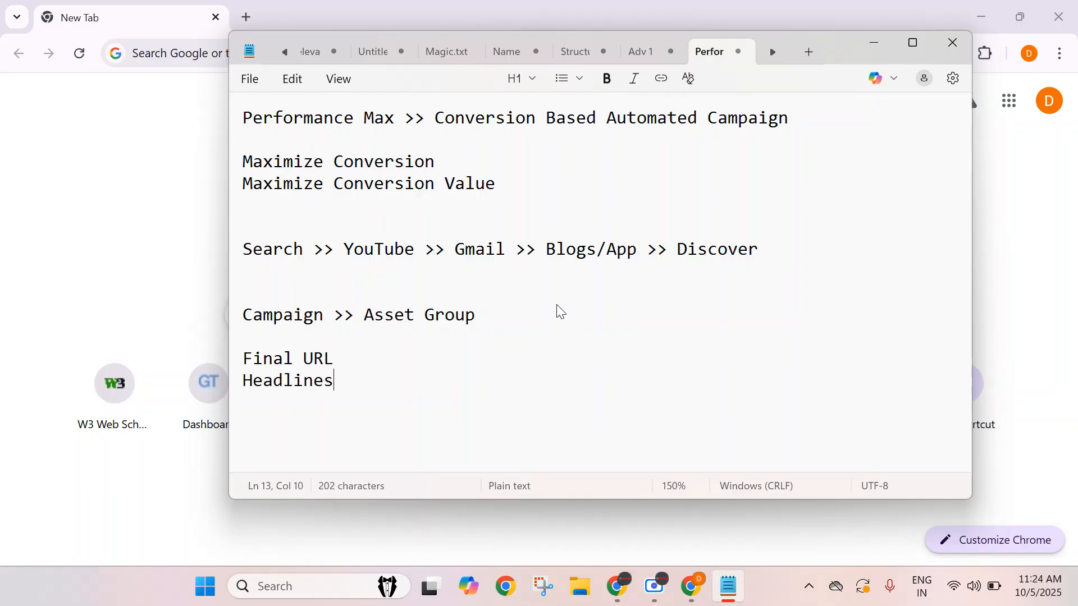
key("Return")
type("Descr")
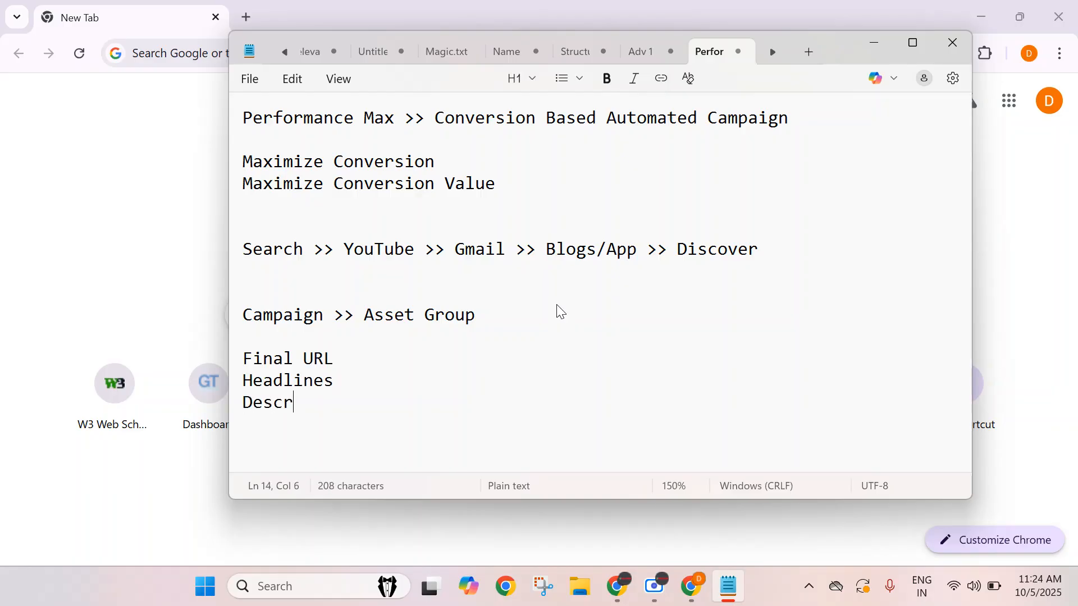
type("iptions")
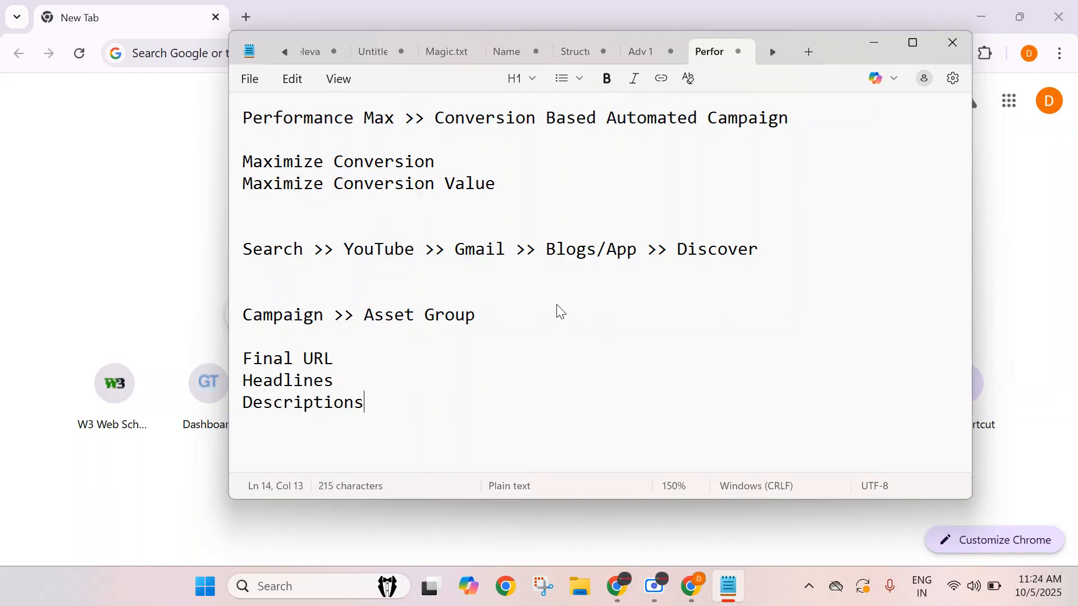
Add the line 'Ad Assets/Extensions' and highlight the four asset lines.
key("Return")
type("Ad Asse")
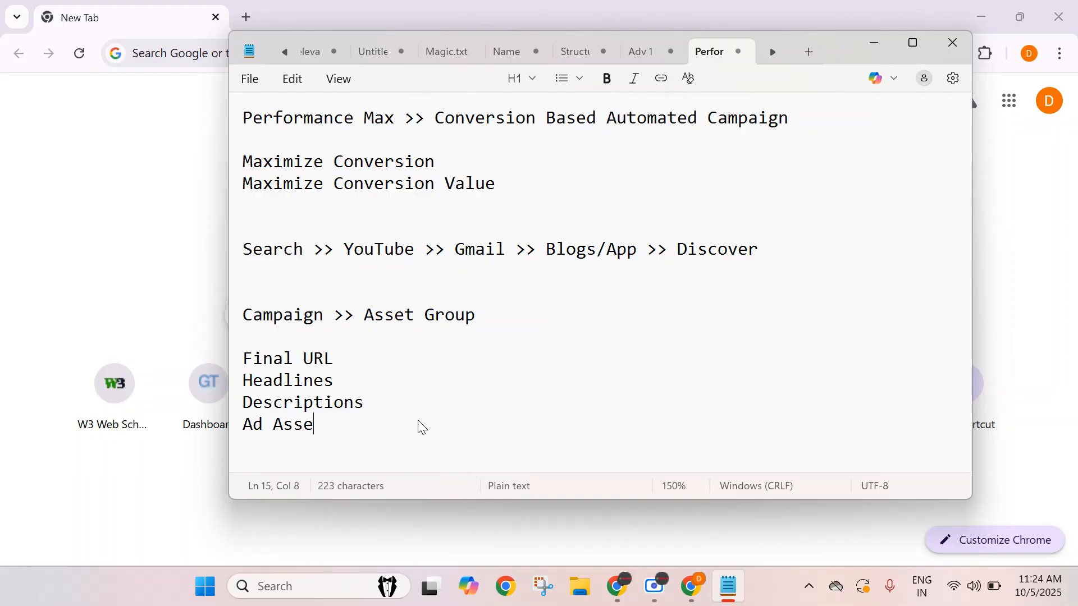
type("ts/Ext")
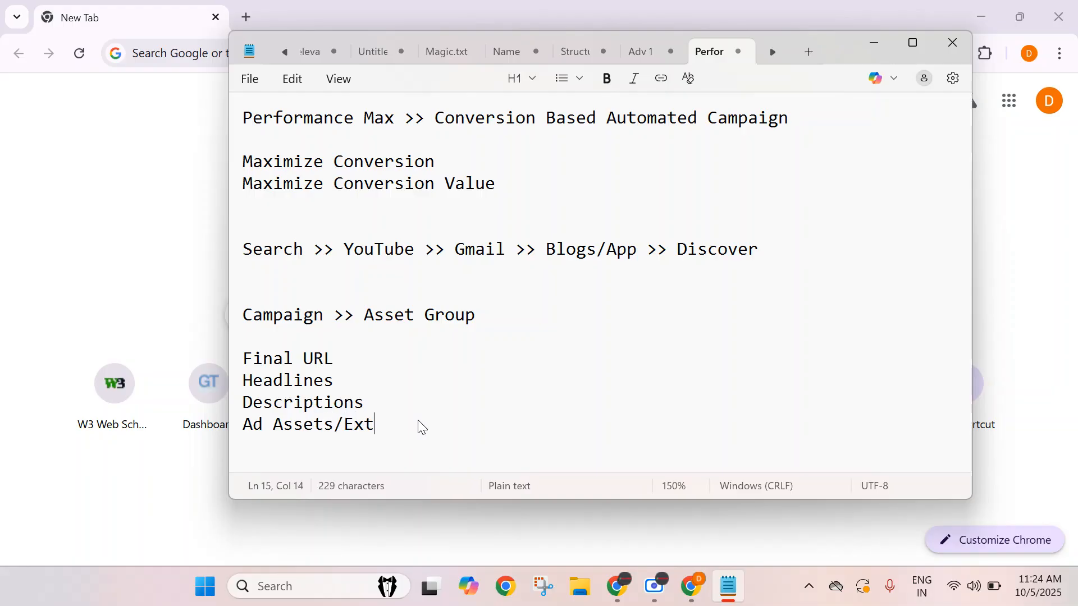
type("ensions")
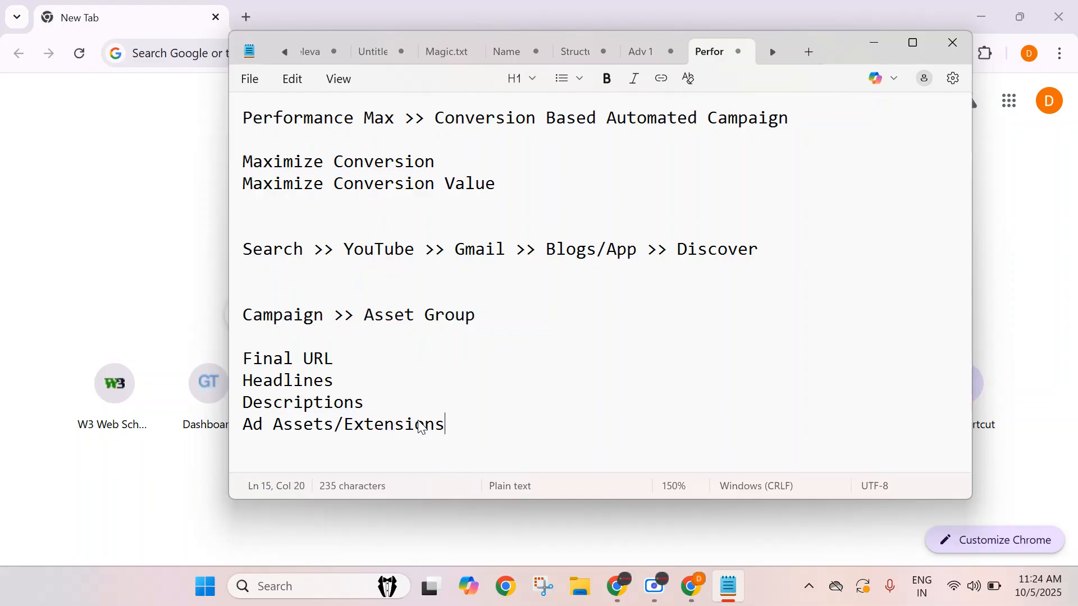
left_click_drag(462, 430, 178, 351)
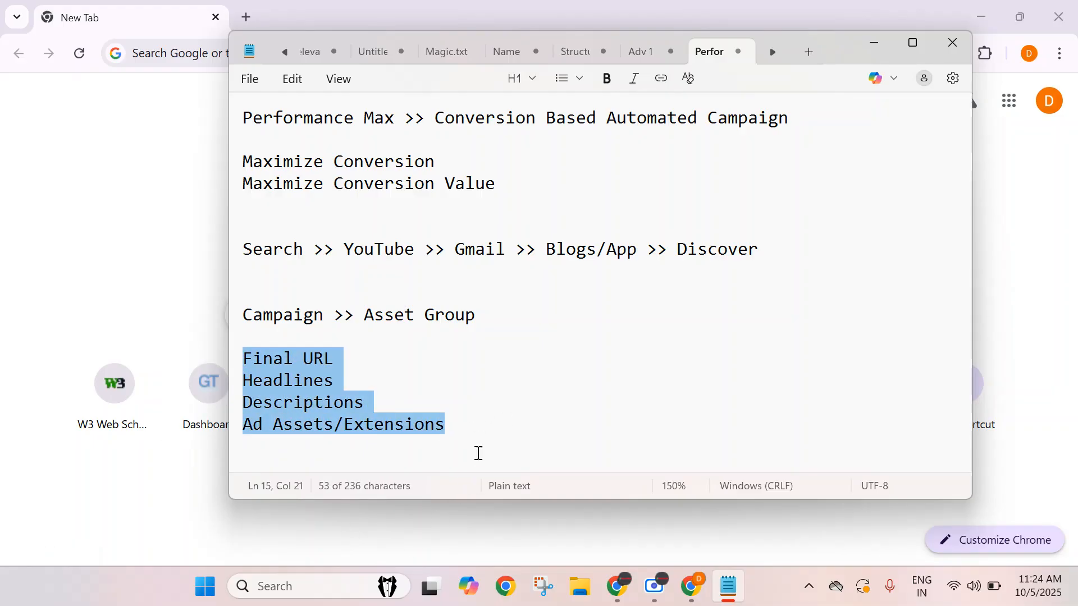
left_click(484, 424)
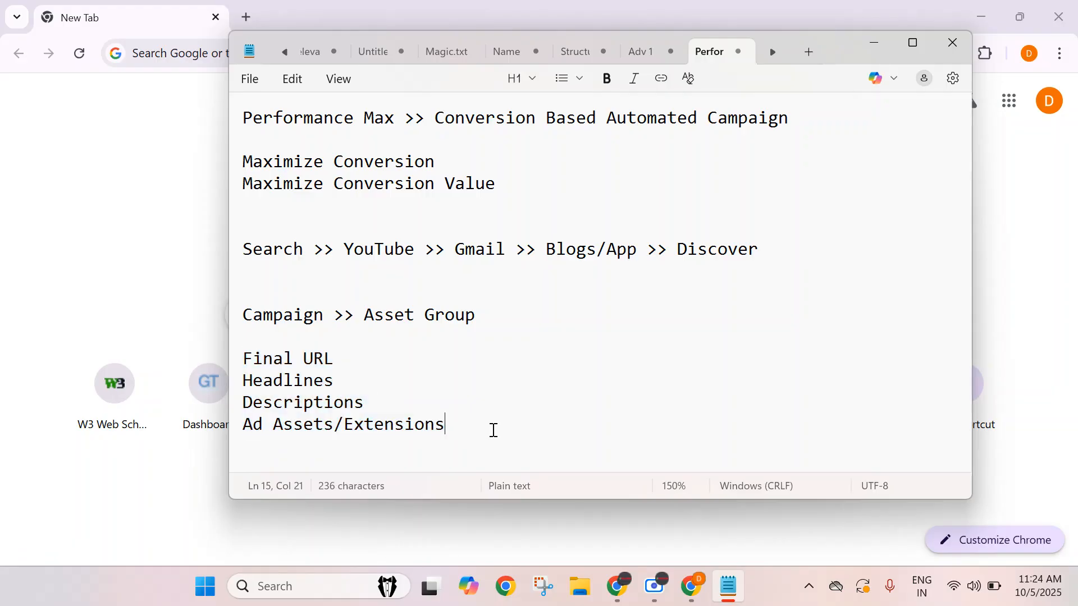
Add the lines 'Images', 'Videos', 'CTA' and 'Logo' to the asset list.
key("Return")
type("Images")
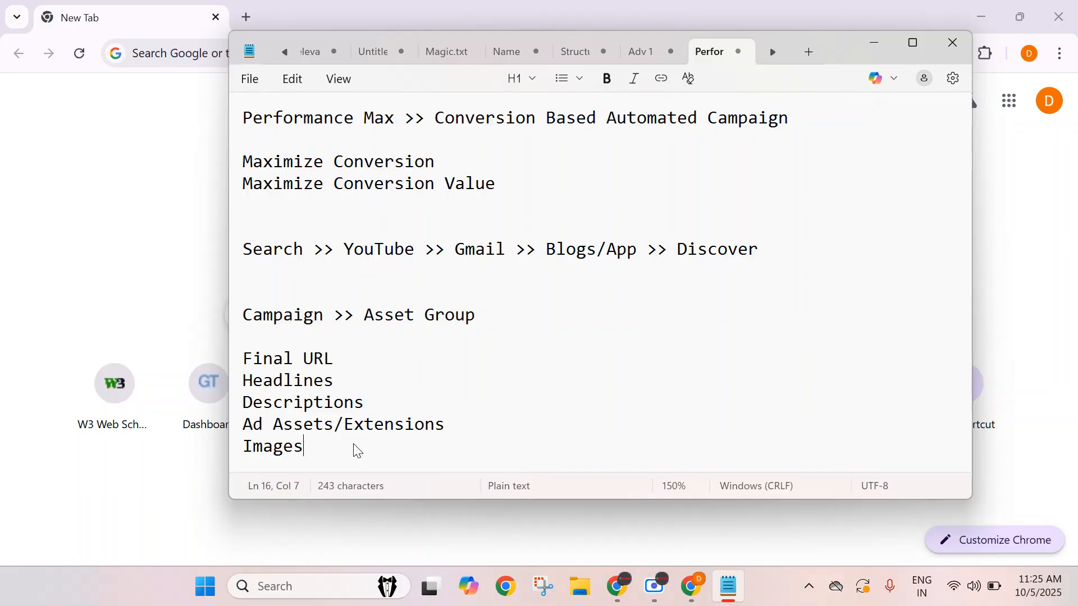
key("Return")
type("Videos")
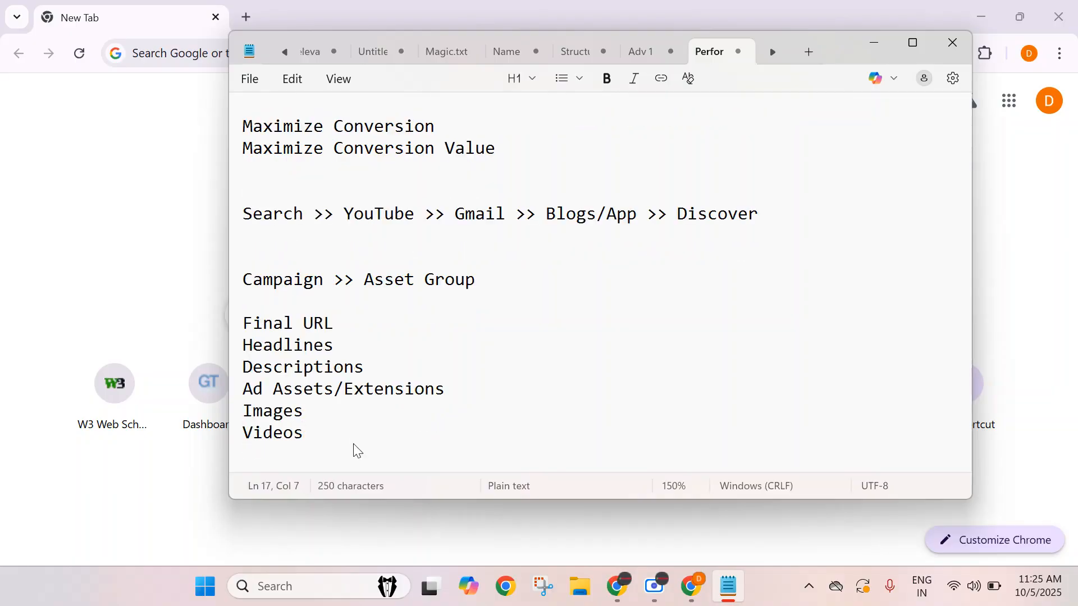
key("Return")
type("CTA")
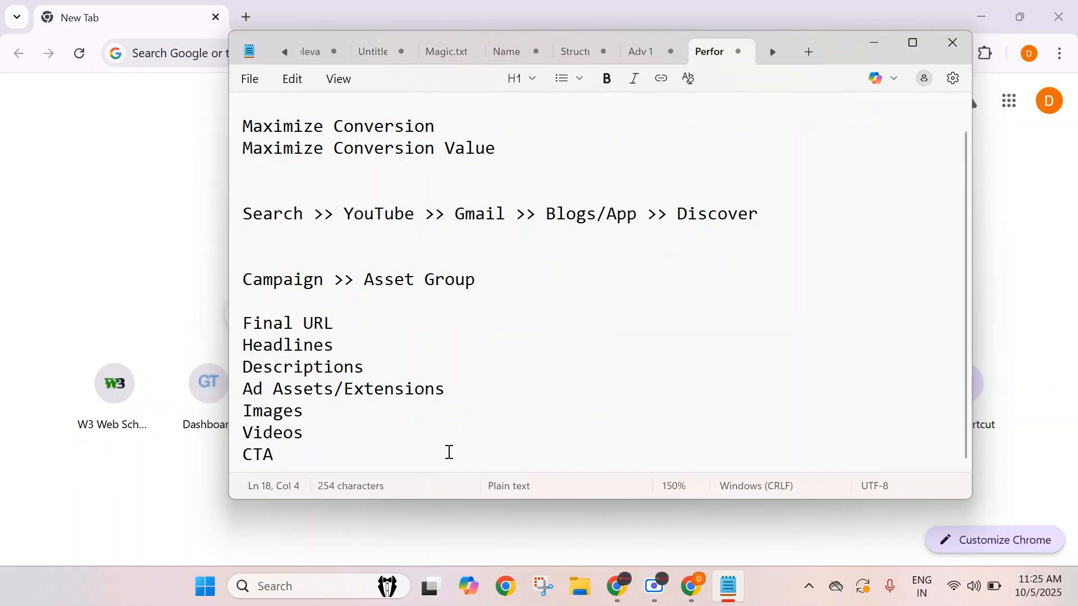
key("Return")
type("Logo")
key("Return")
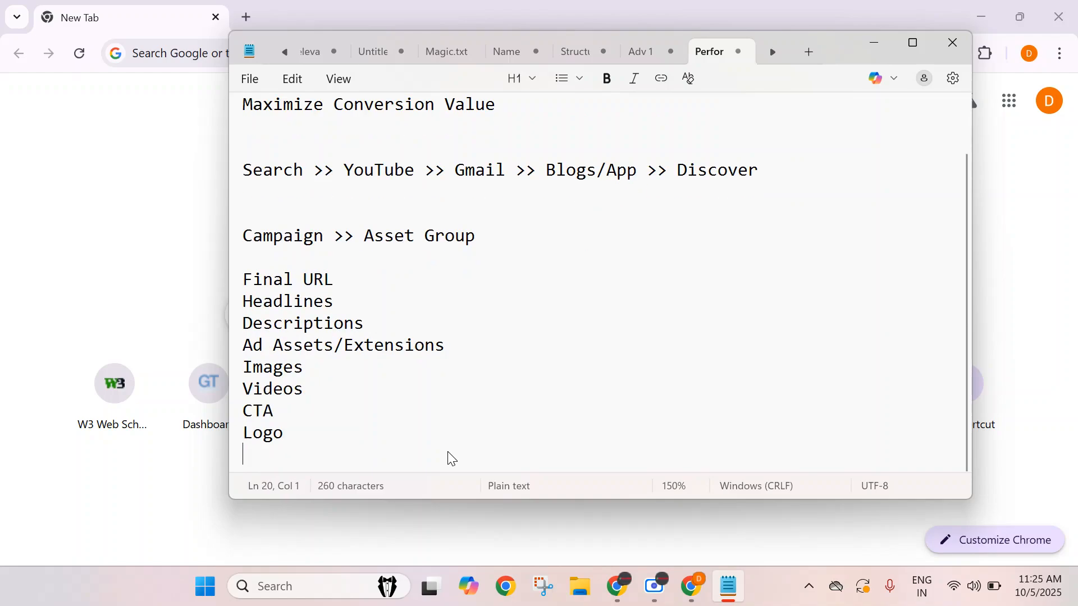
Add the lines 'Short Description' and 'Long Headlines' to the asset list.
type("Short Description")
key("Return")
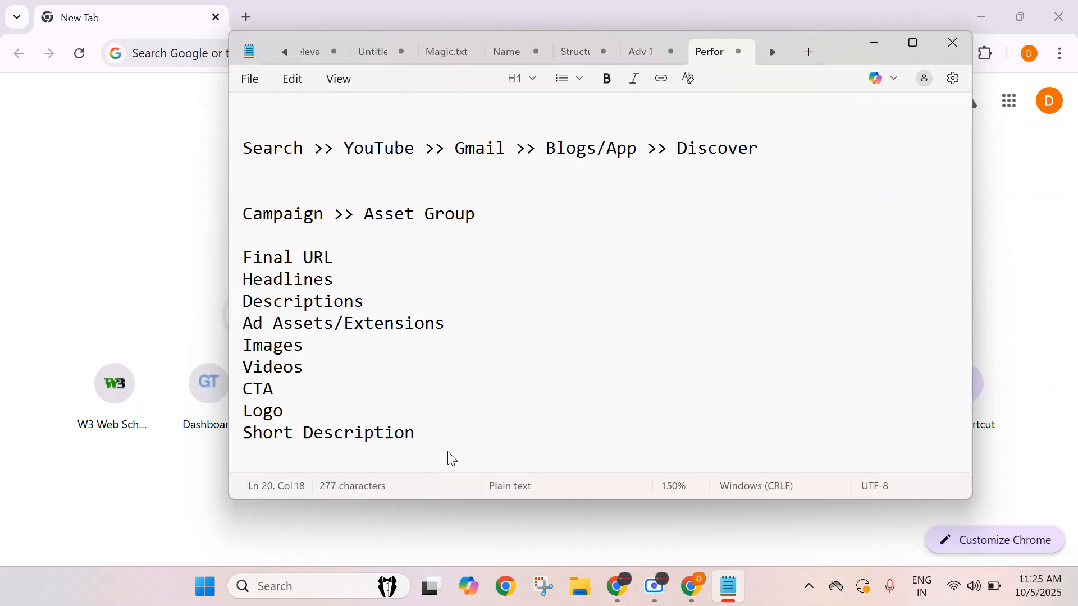
type("Long H")
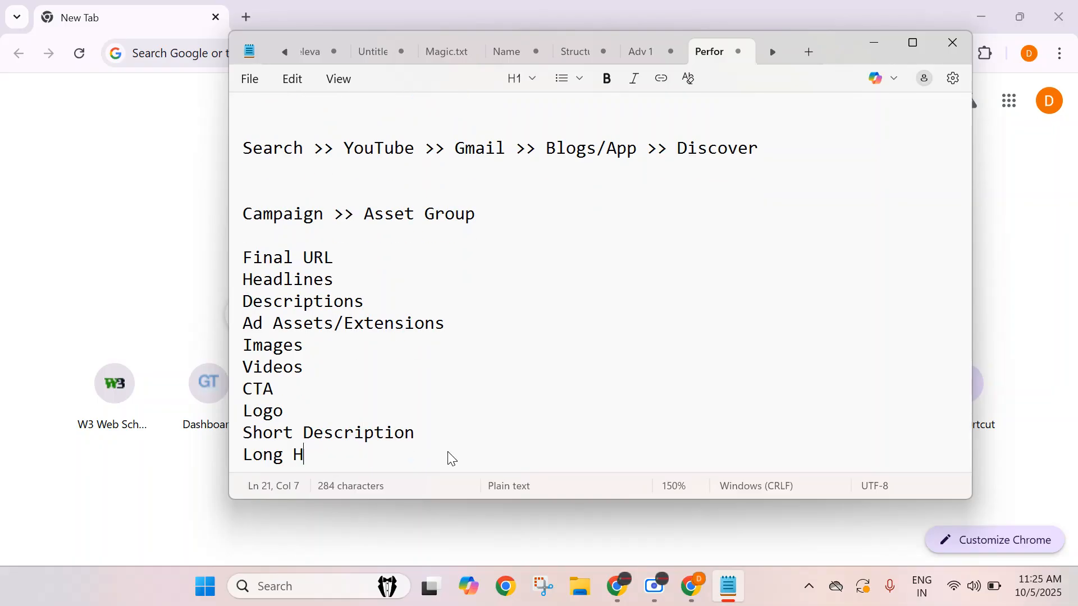
type("eadlines")
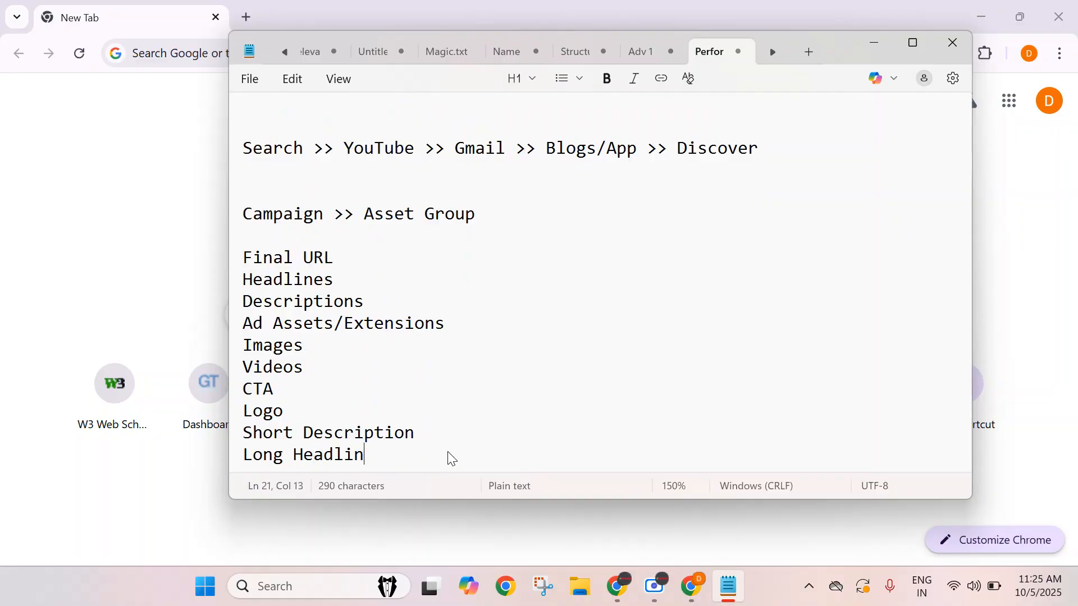
Highlight the asset list and the 'Asset Group' heading to point them out.
left_click_drag(241, 257, 393, 456)
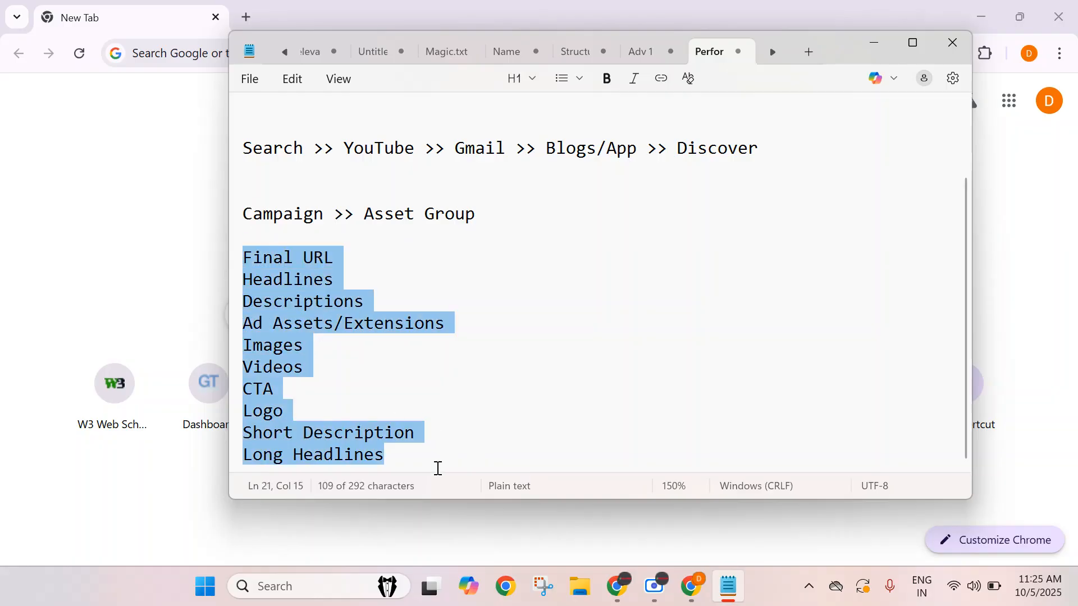
left_click(439, 468)
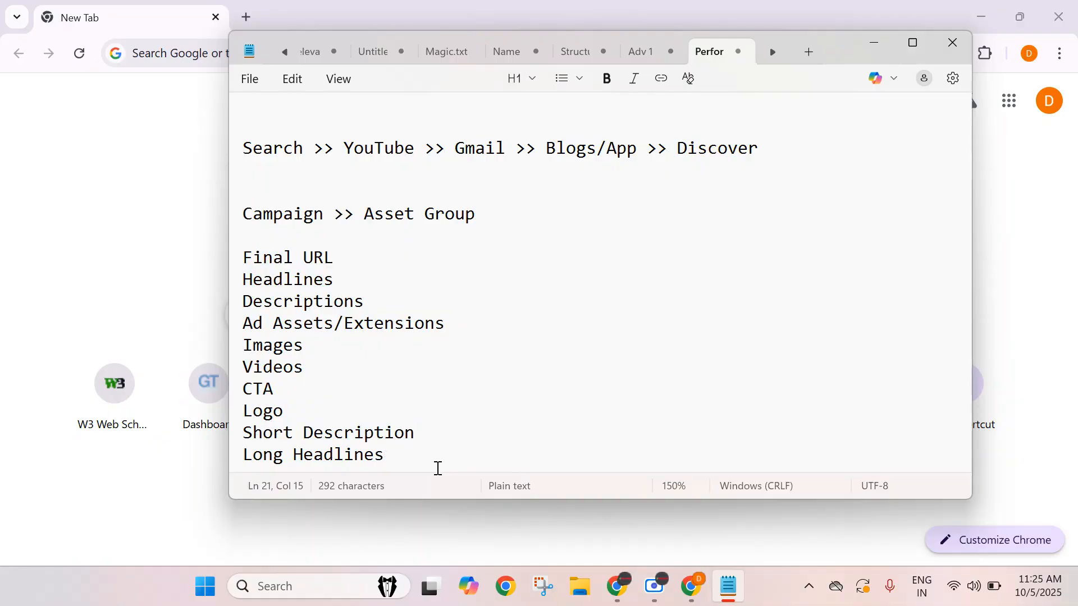
left_click_drag(363, 213, 337, 238)
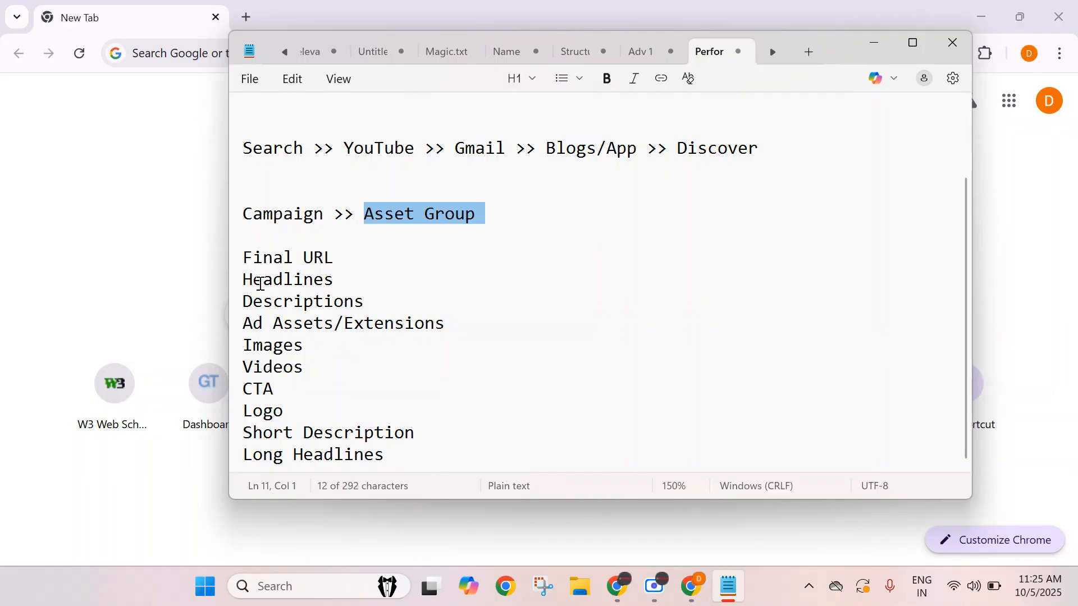
left_click_drag(236, 260, 233, 456)
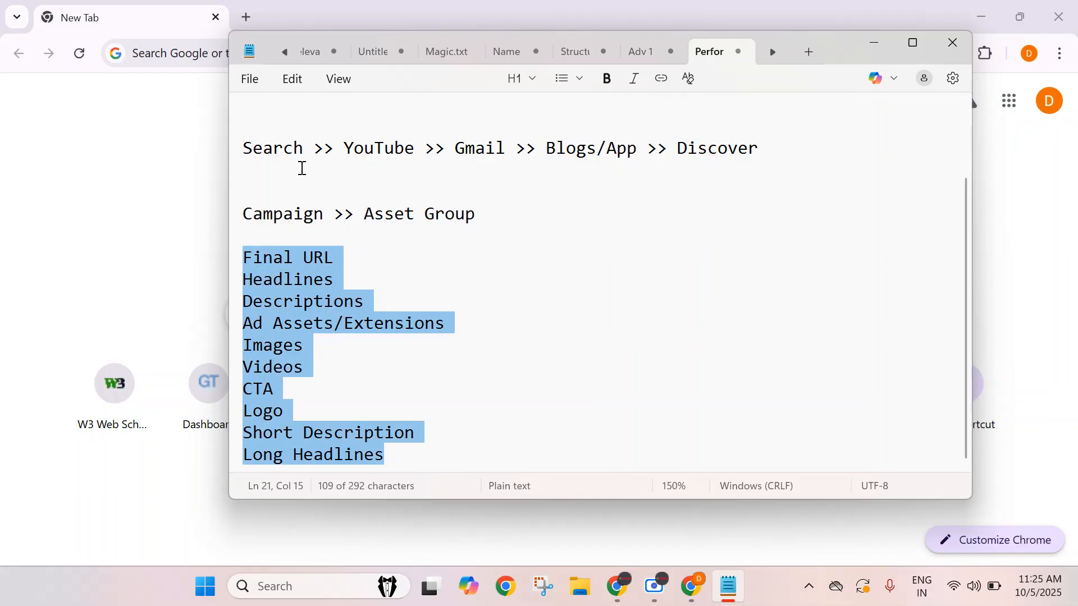
left_click(278, 152)
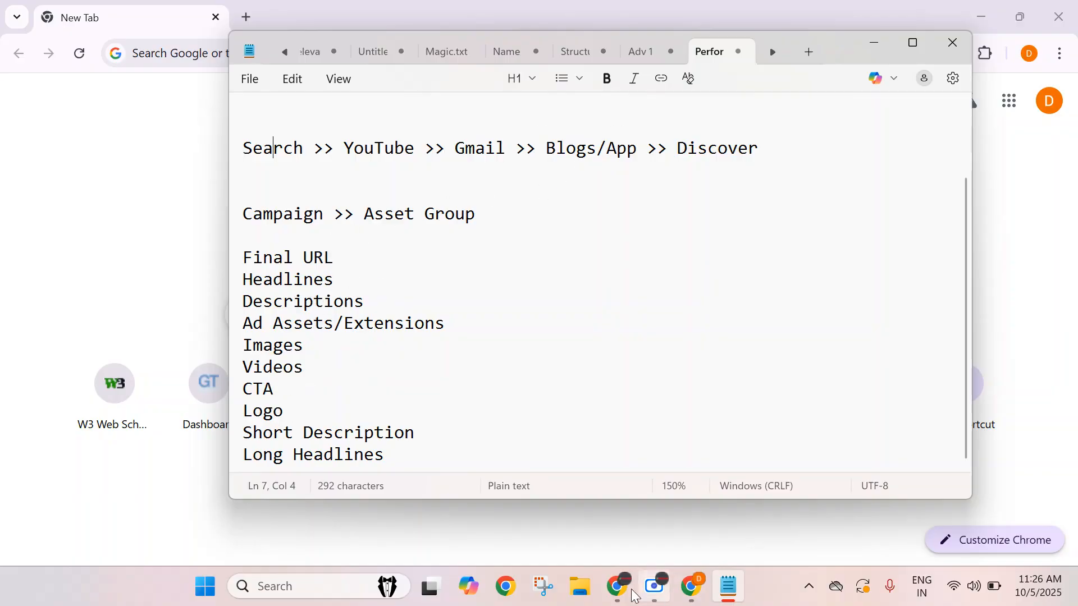
mouse_move(617, 586)
left_click(418, 531)
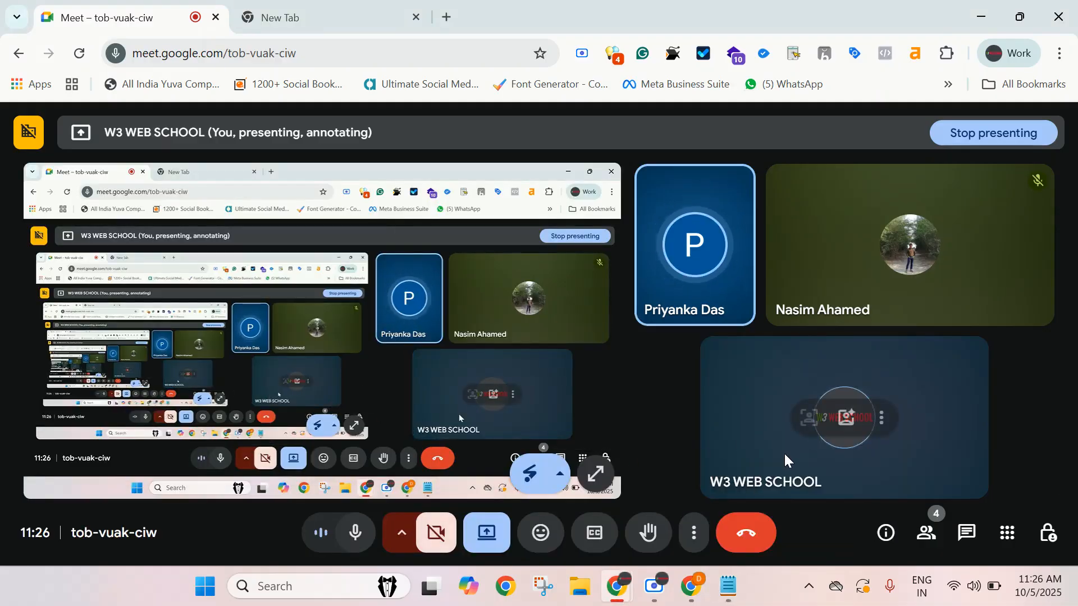
mouse_move(686, 597)
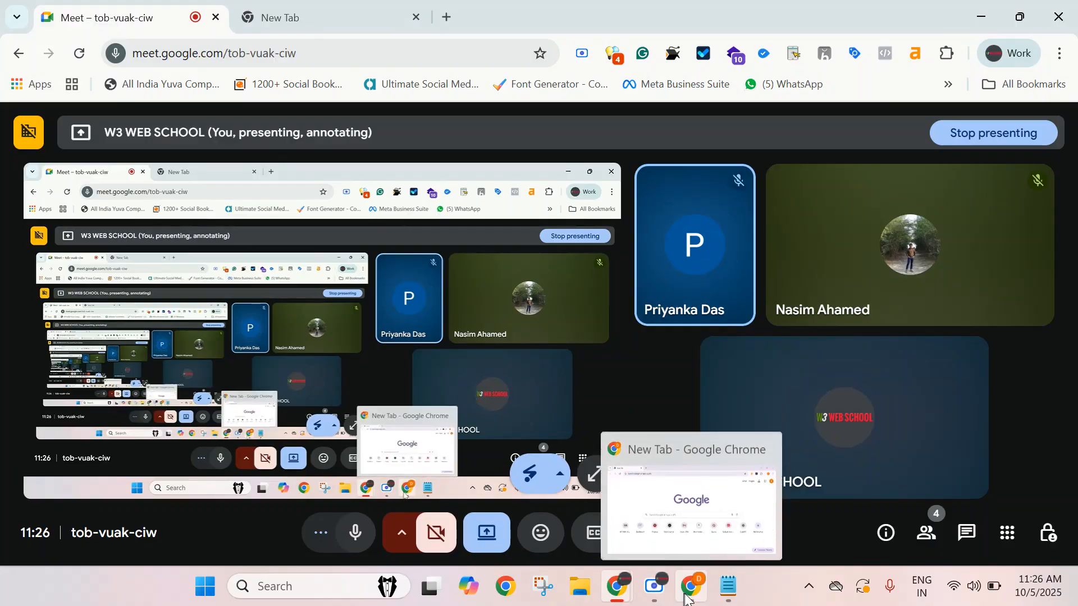
left_click(728, 587)
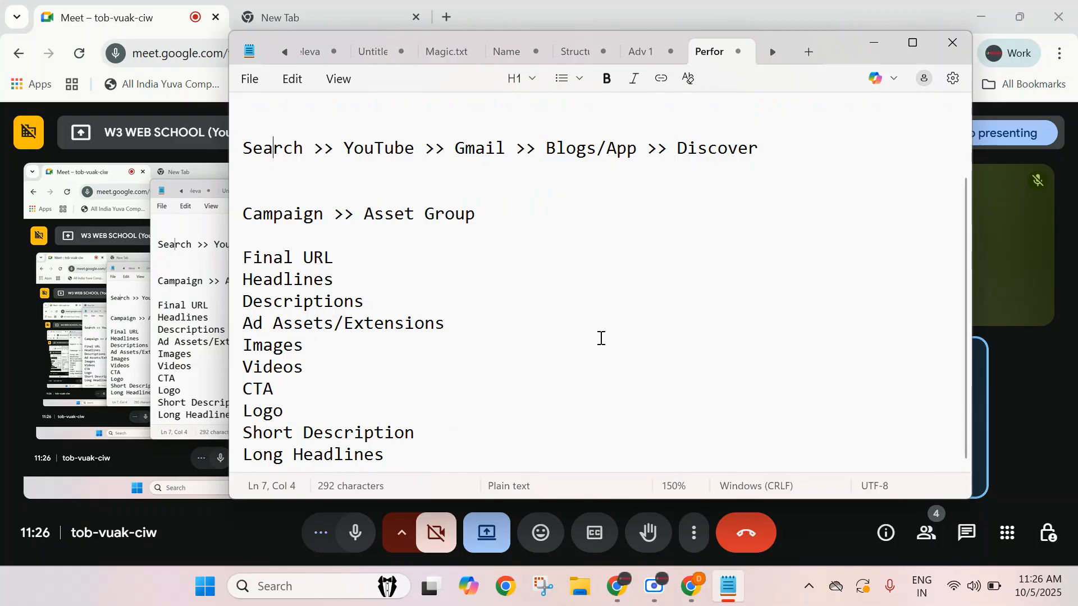
scroll(604, 338, "up", 1)
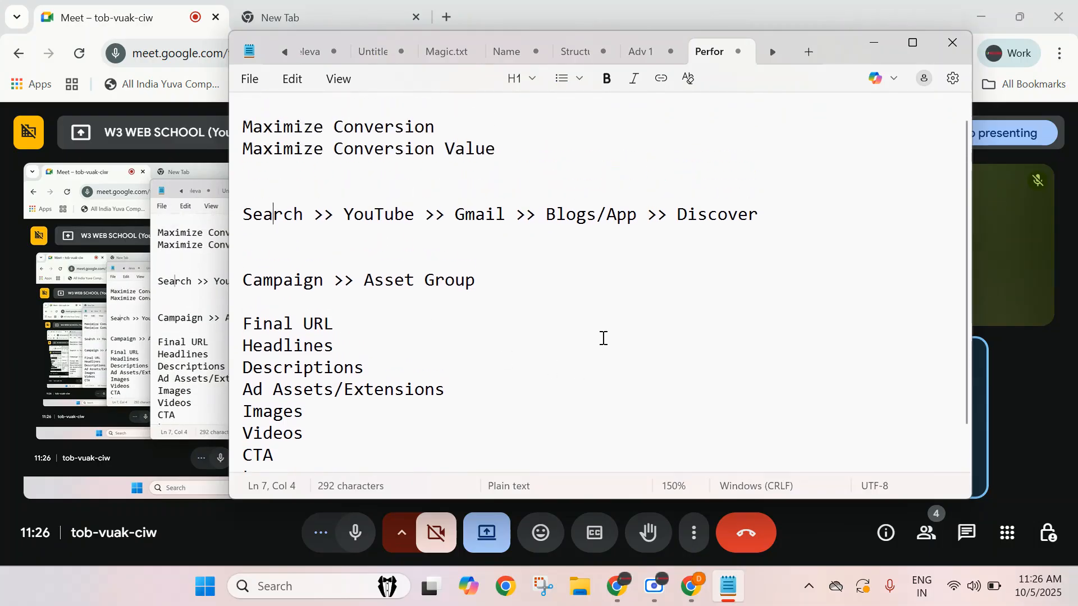
scroll(603, 337, "down", 1)
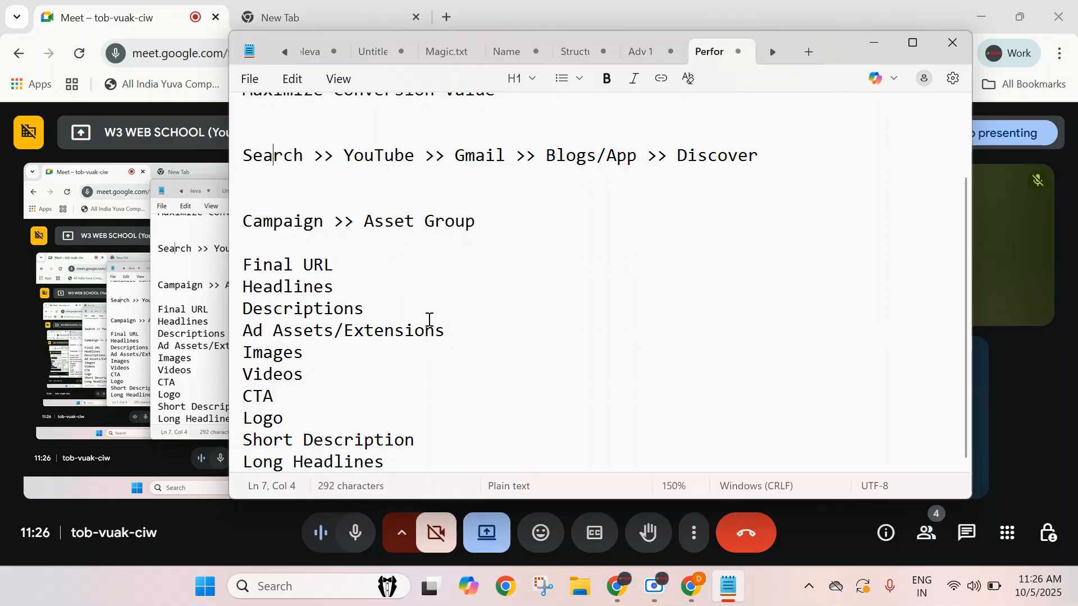
Highlight the asset lines, including 'Ad Assets/Extensions', to review the asset group components.
left_click_drag(235, 265, 243, 455)
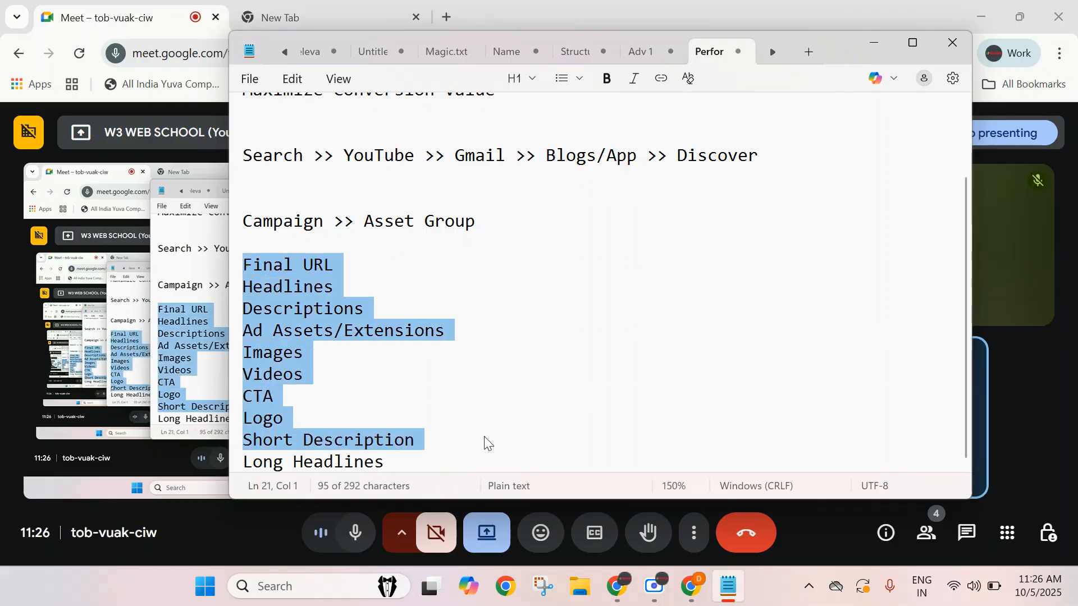
left_click(502, 424)
key("Up")
key("Up")
key("Up")
key("Up")
key("Up")
key("Up")
left_click(304, 311)
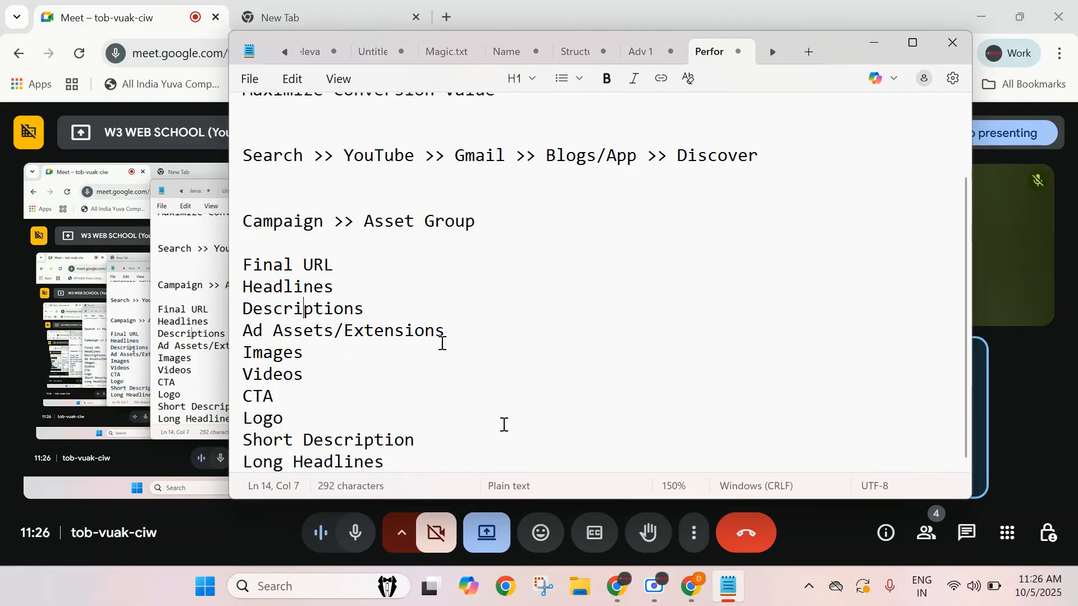
triple_click(327, 336)
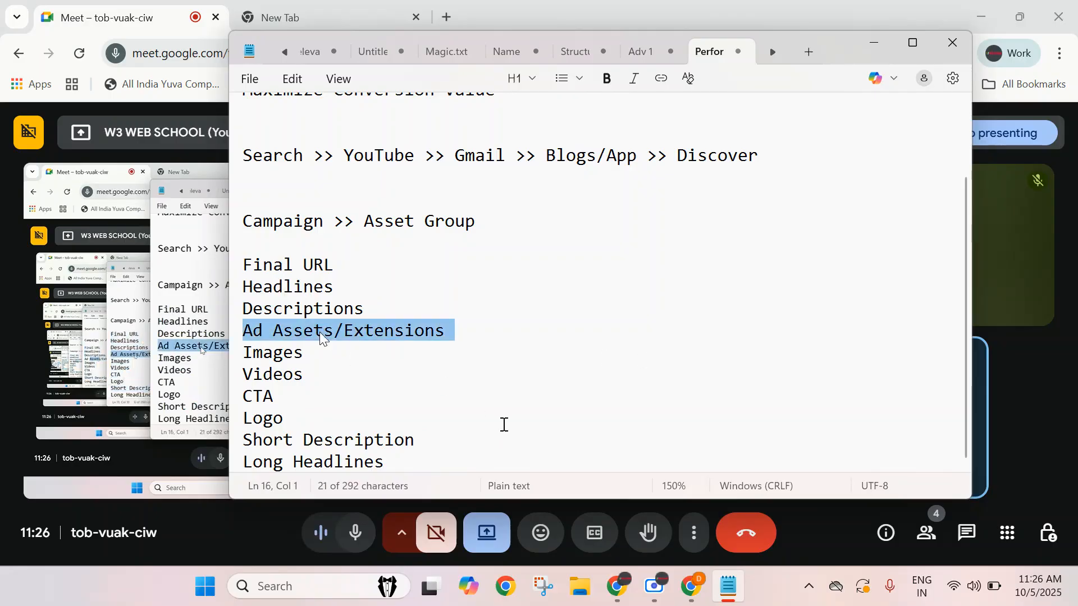
left_click(277, 359)
left_click(283, 389)
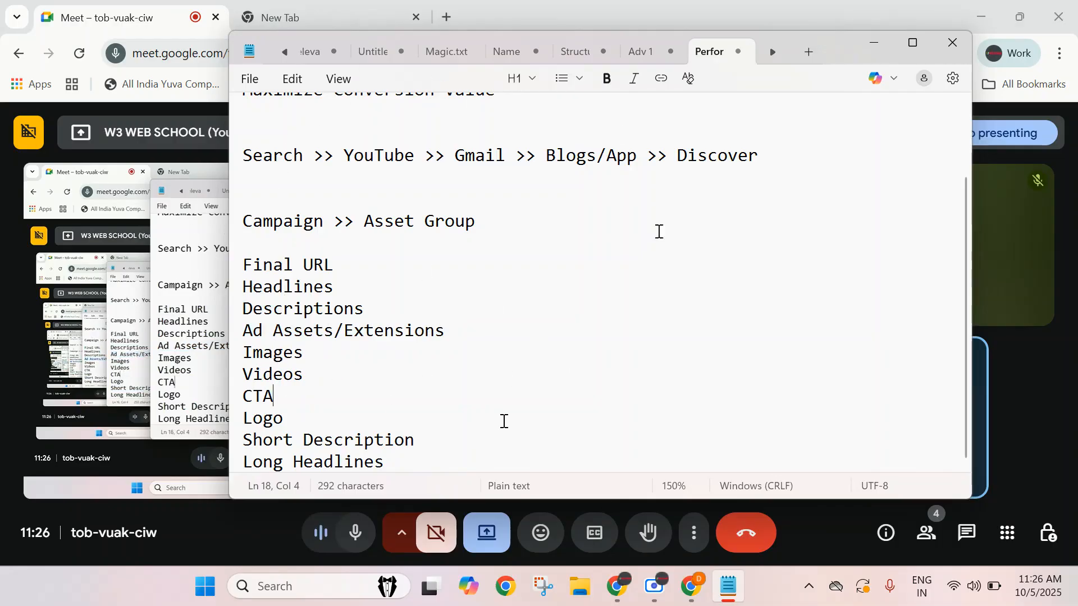
left_click_drag(247, 259, 407, 463)
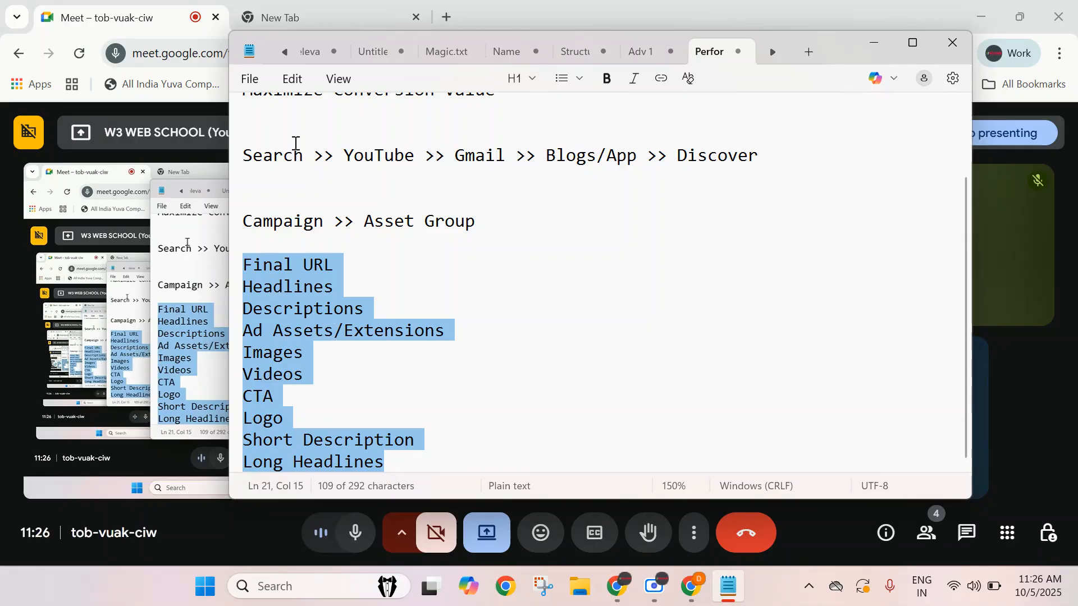
left_click(873, 43)
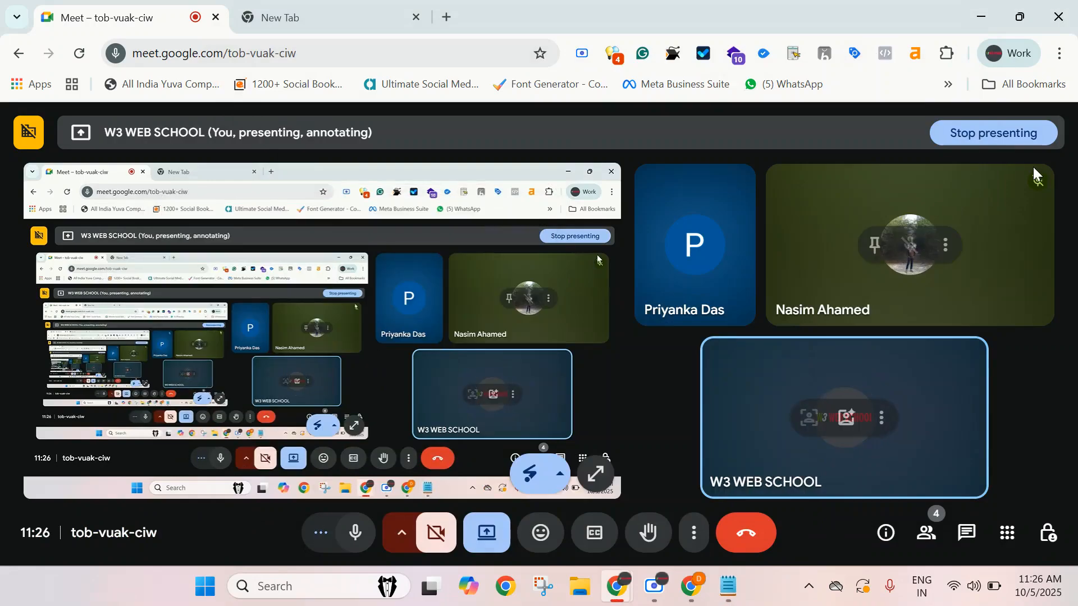
left_click(729, 590)
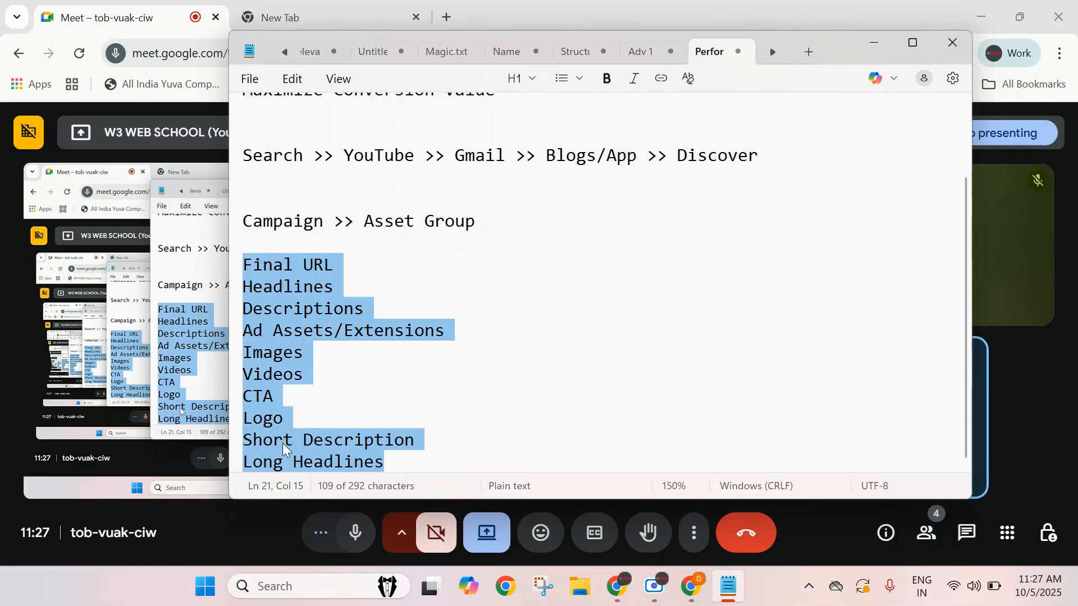
left_click(446, 457)
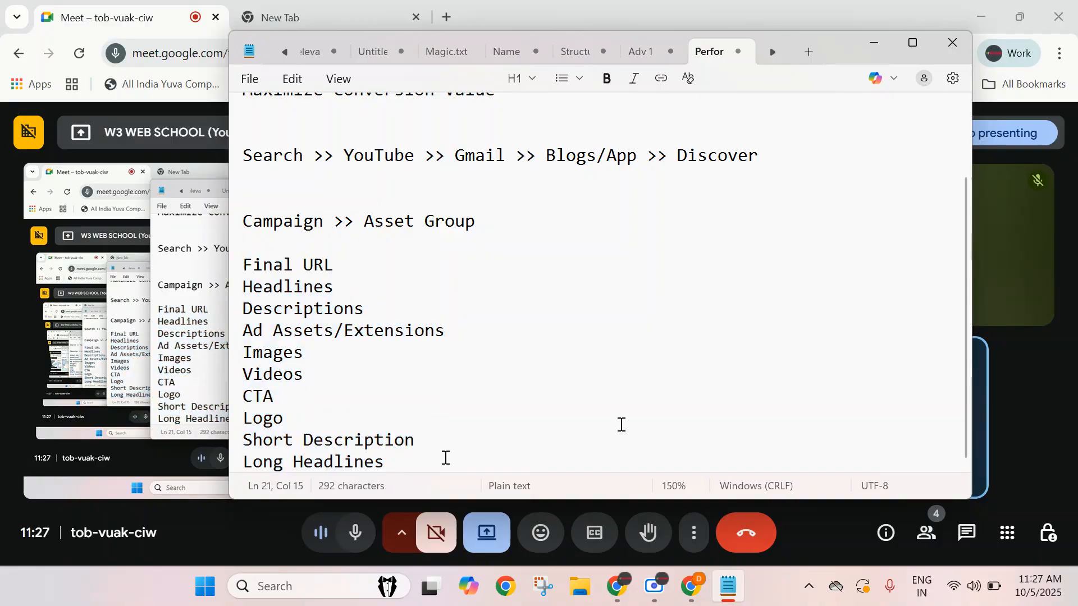
After two blank lines below the asset list, add the line 'Conversion' and highlight it.
key("Return")
key("Return")
key("Return")
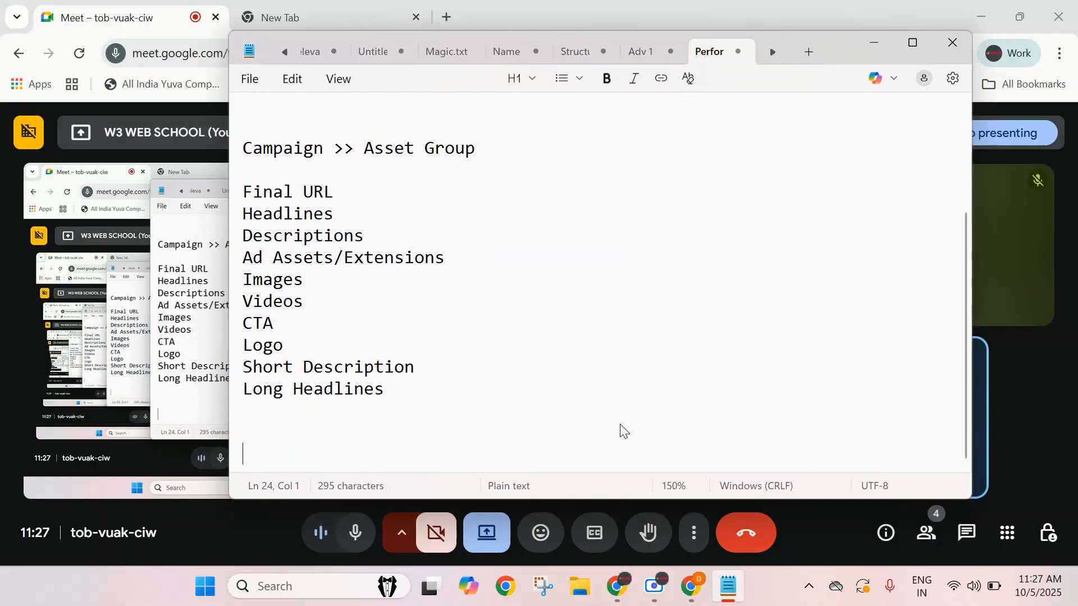
type("C")
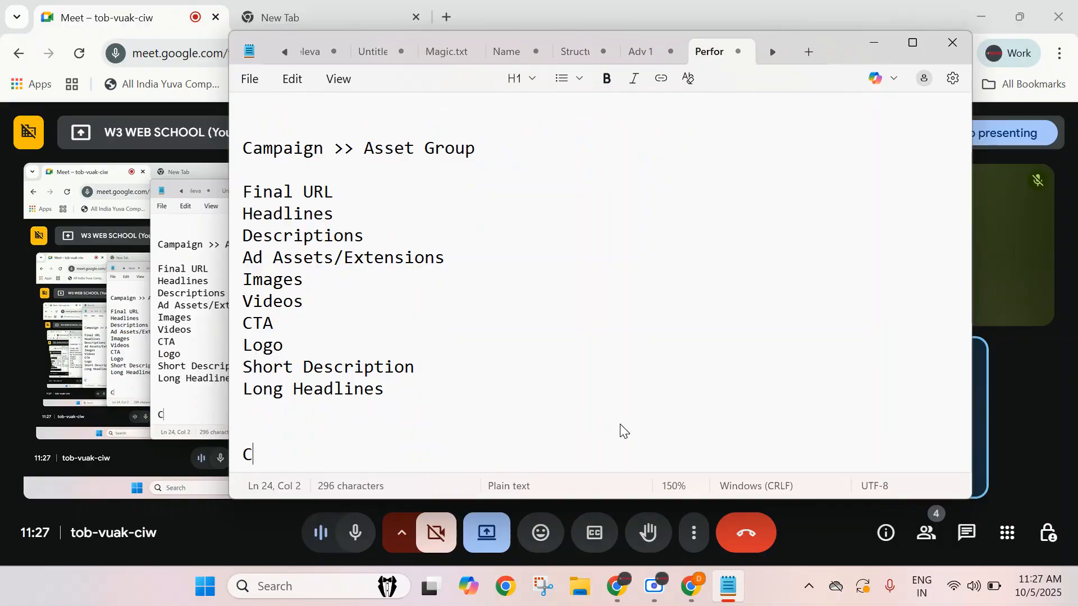
type("onversion")
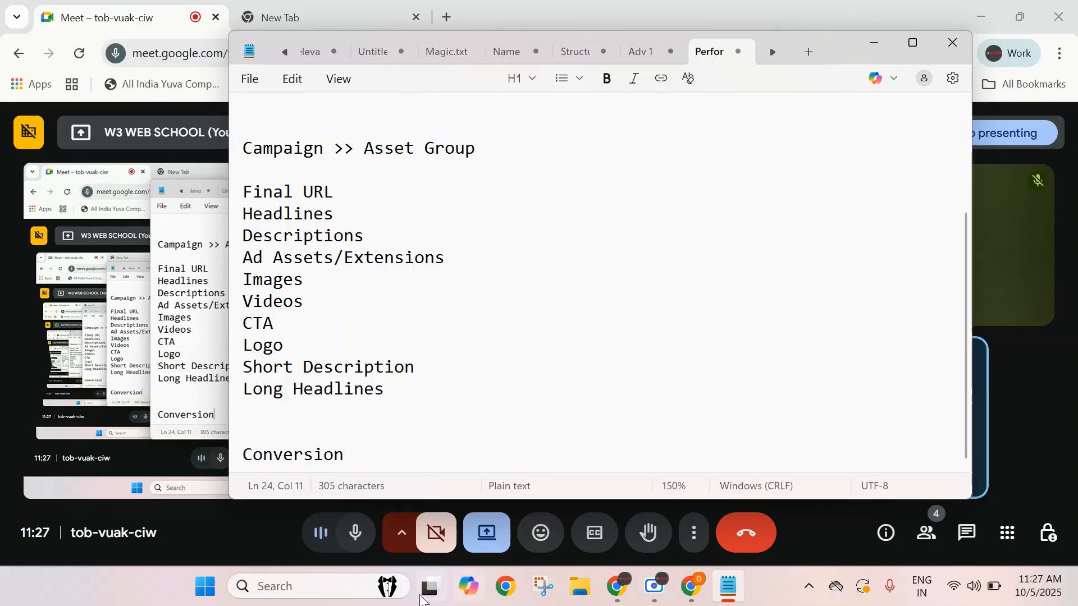
double_click(280, 454)
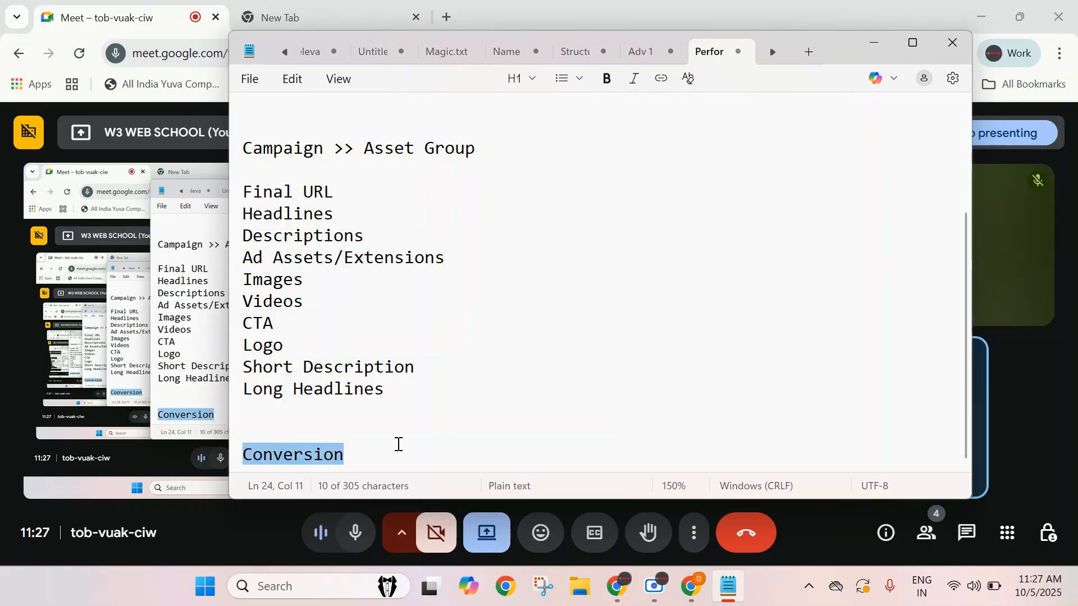
left_click(399, 445)
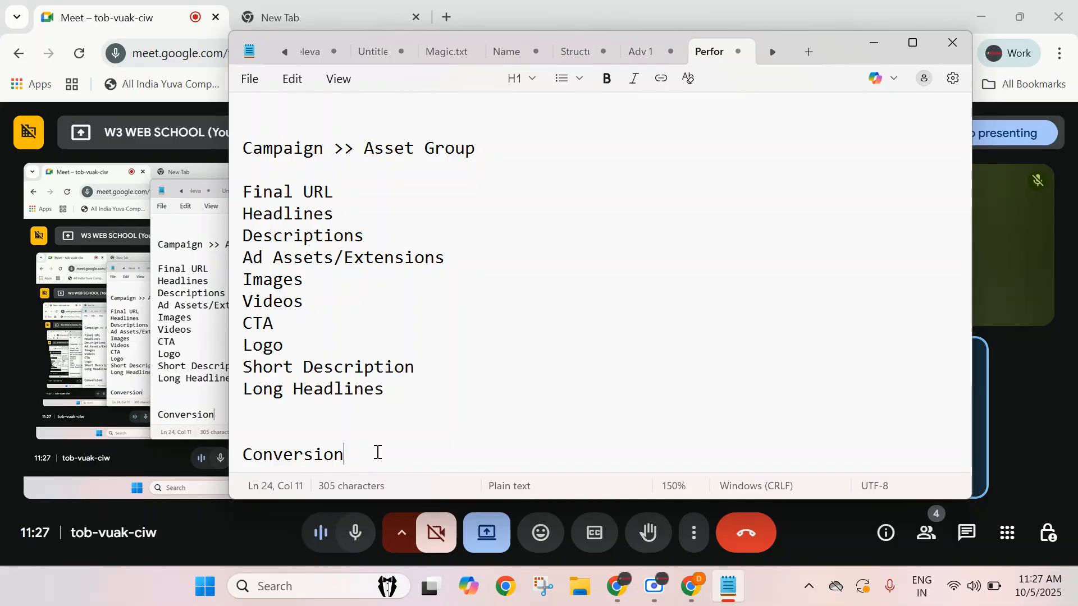
Add the line 'Audience Signal' below 'Conversion' and highlight it.
key("Return")
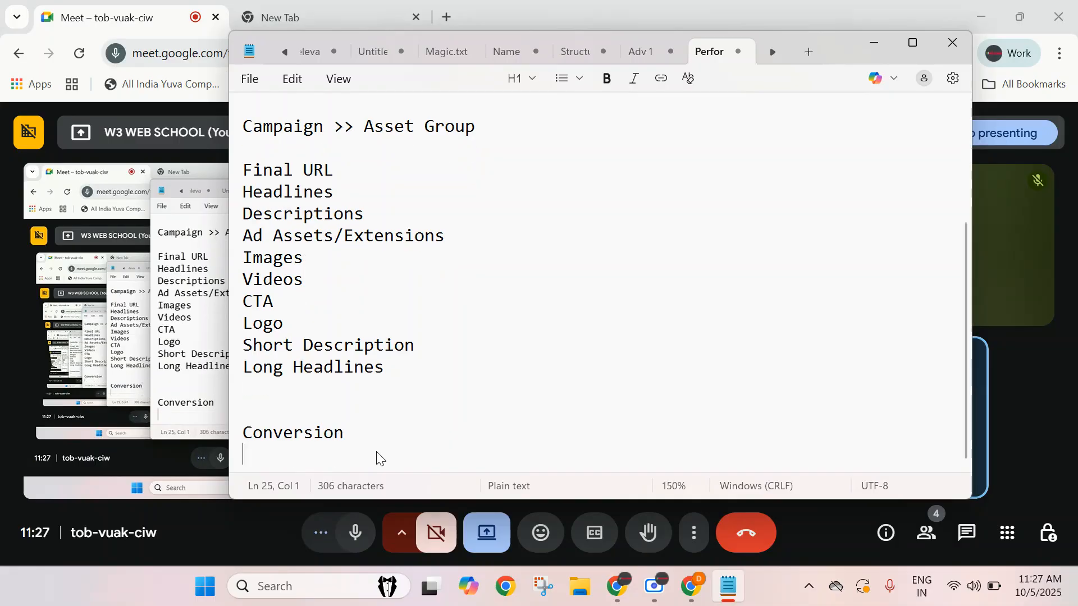
type("Aud")
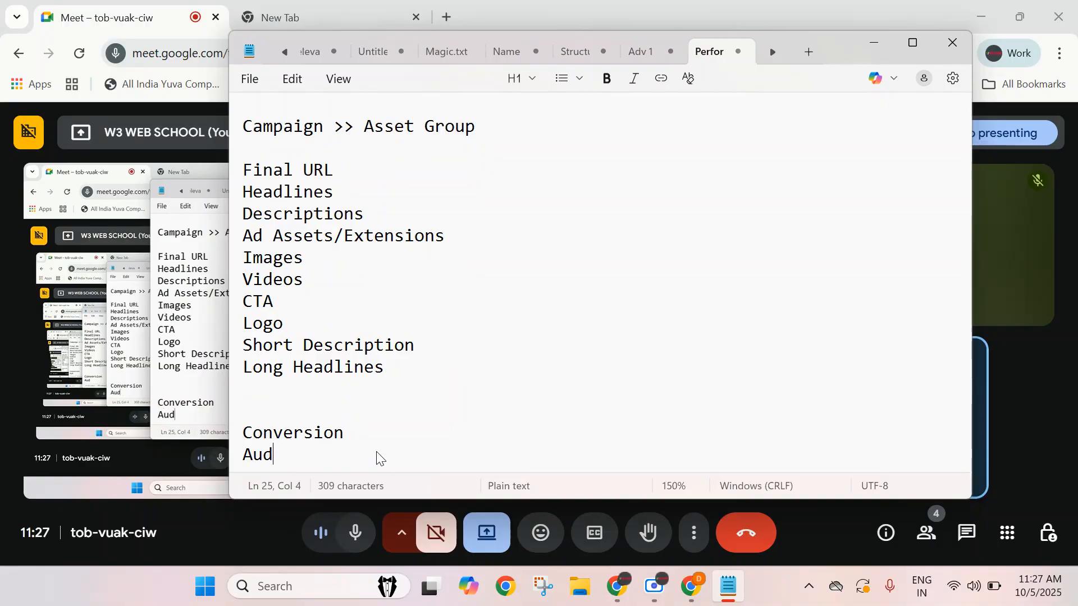
type("ience S")
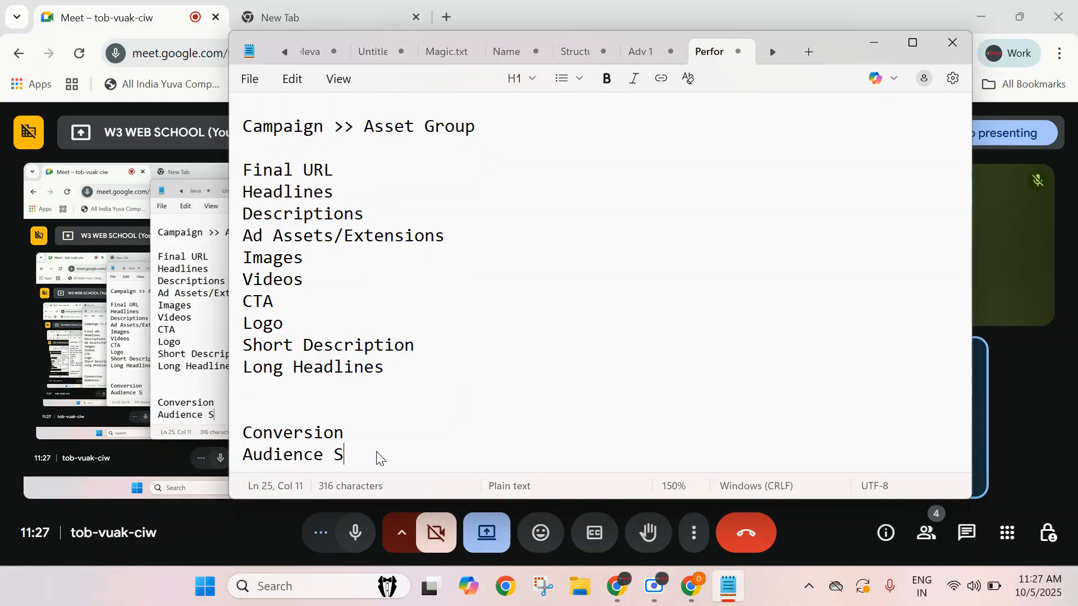
type("ignal")
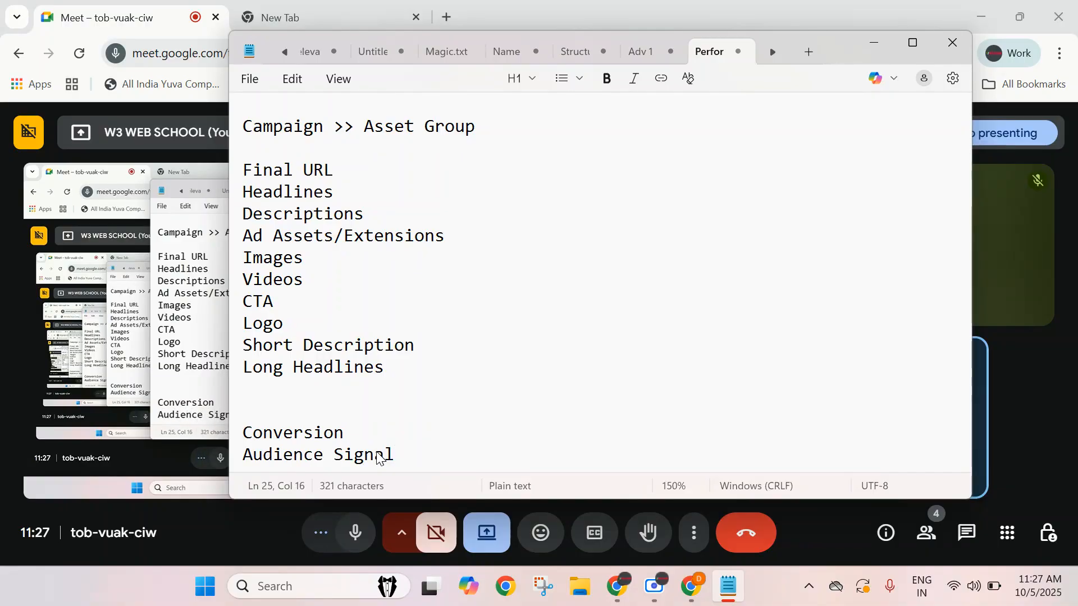
triple_click(377, 452)
left_click(484, 455)
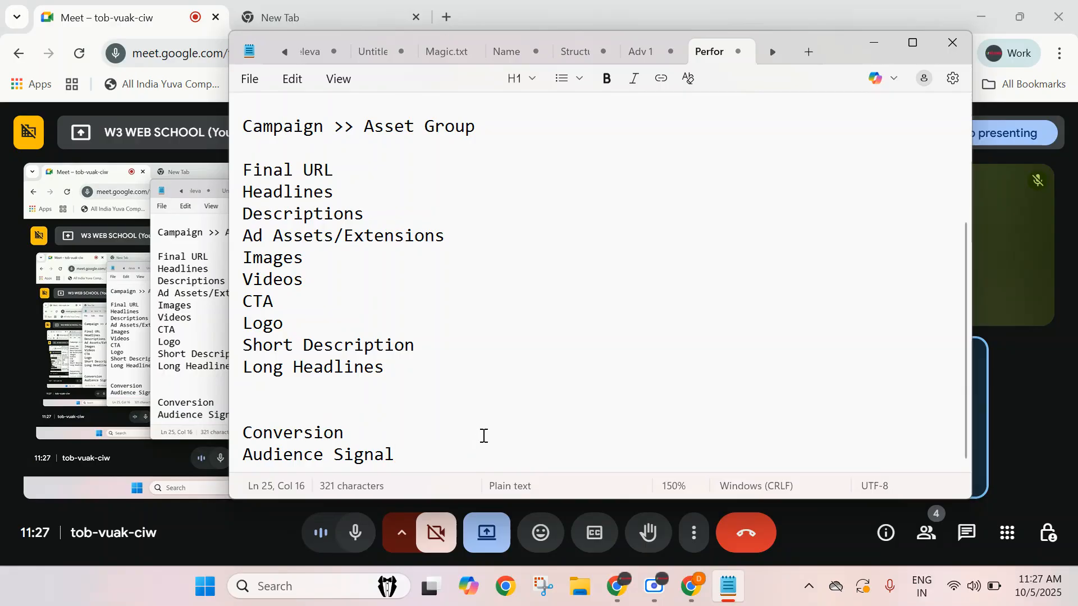
Review the notes from the channel line down to 'Audience Signal', highlighting lines along the way.
scroll(558, 404, "up", 3)
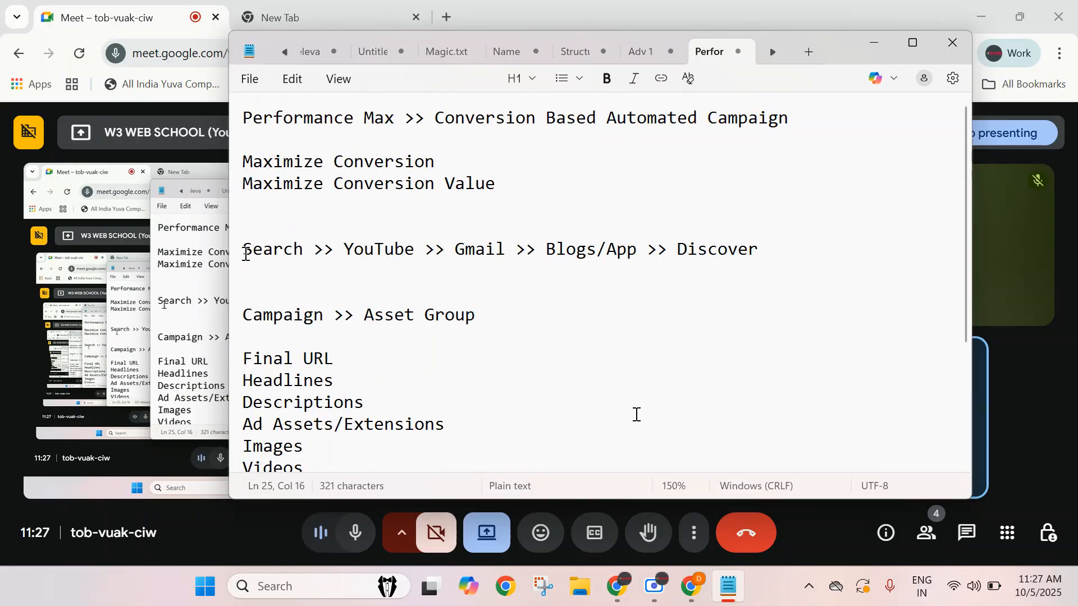
triple_click(284, 248)
left_click(284, 248)
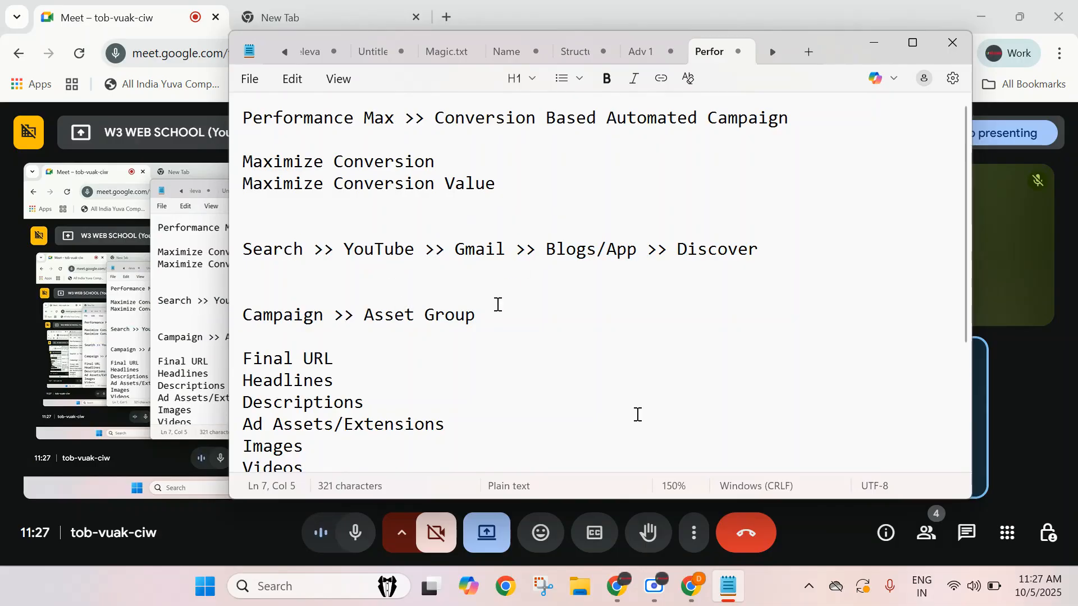
scroll(536, 339, "down", 3)
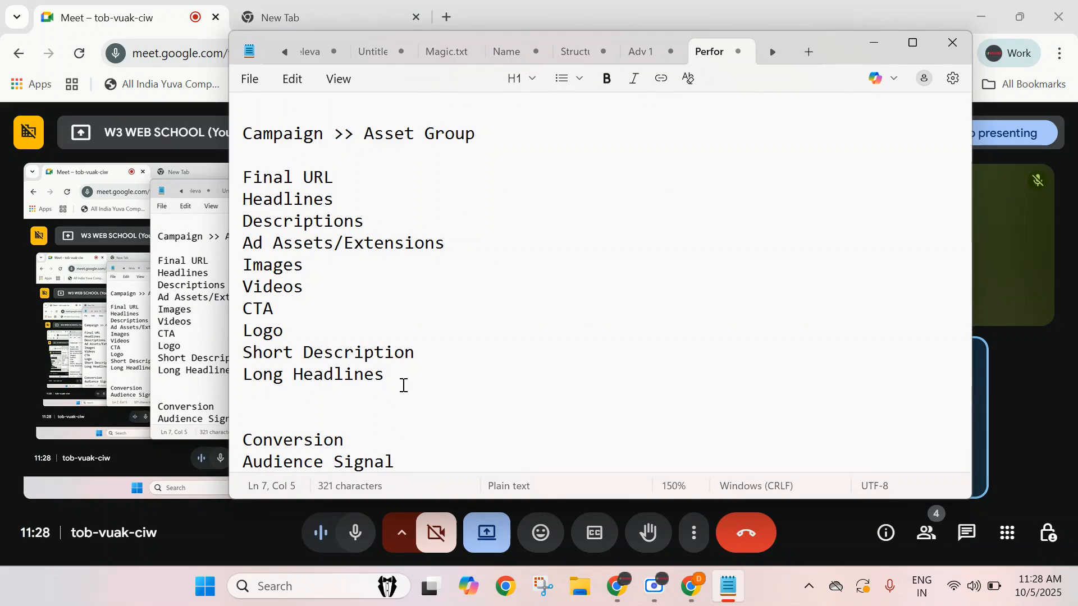
triple_click(358, 459)
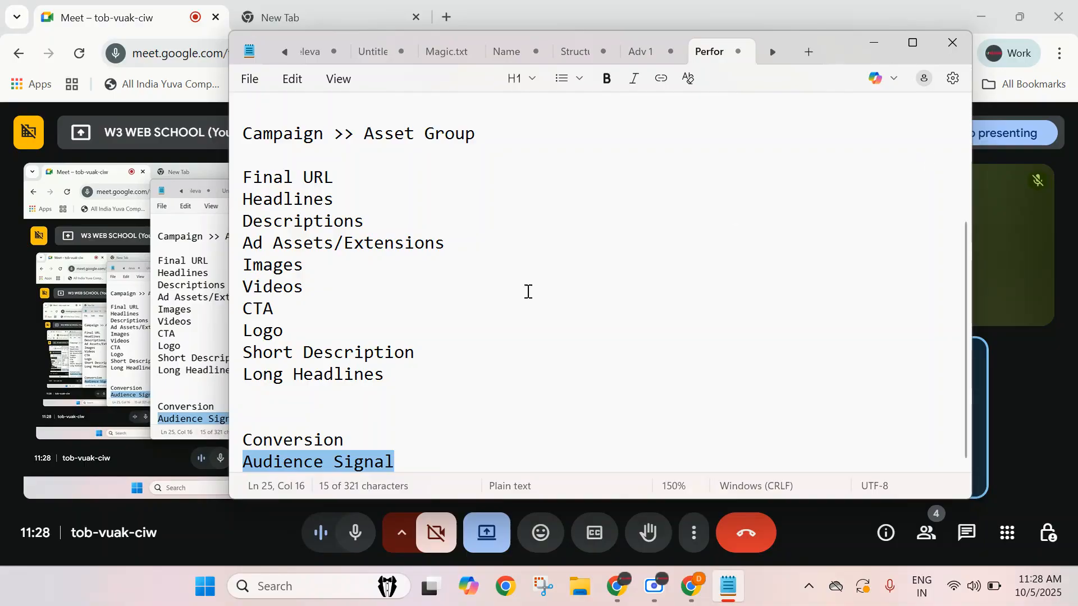
double_click(320, 440)
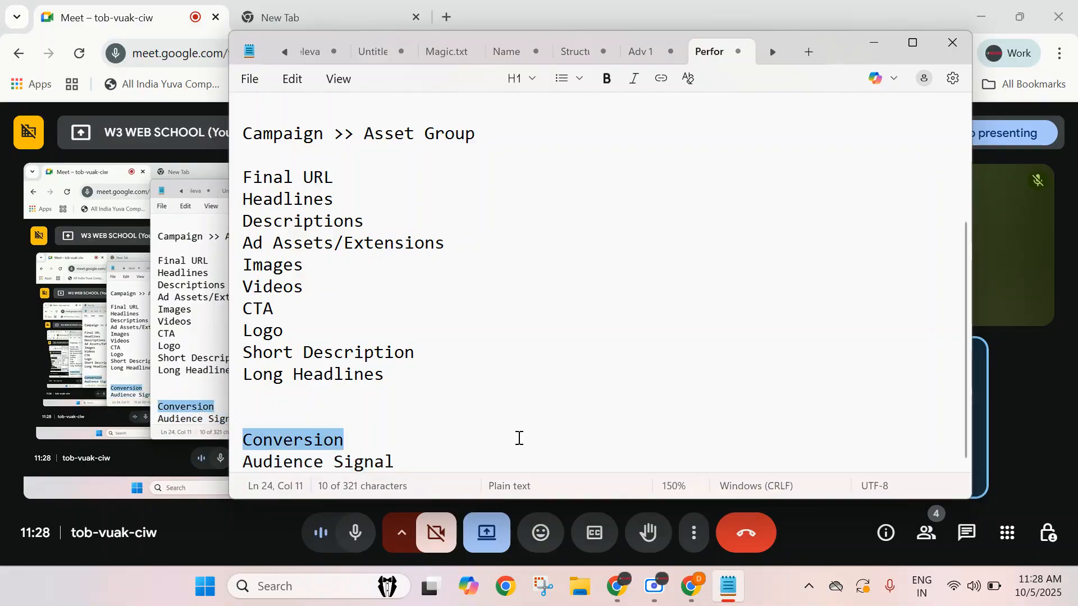
scroll(519, 438, "up", 3)
scroll(549, 236, "down", 3)
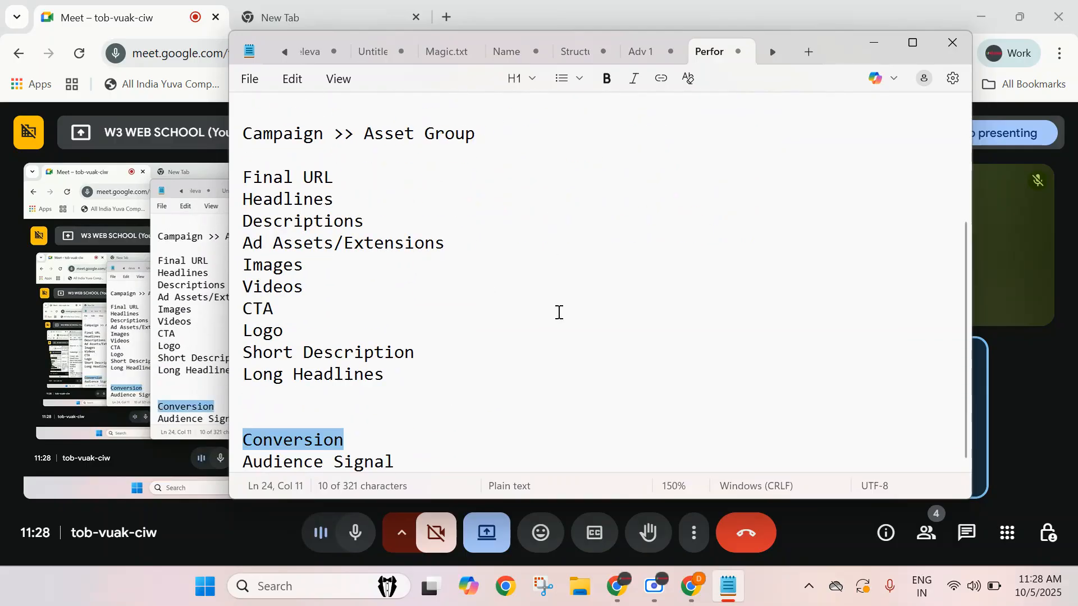
left_click(421, 461)
scroll(571, 396, "up", 3)
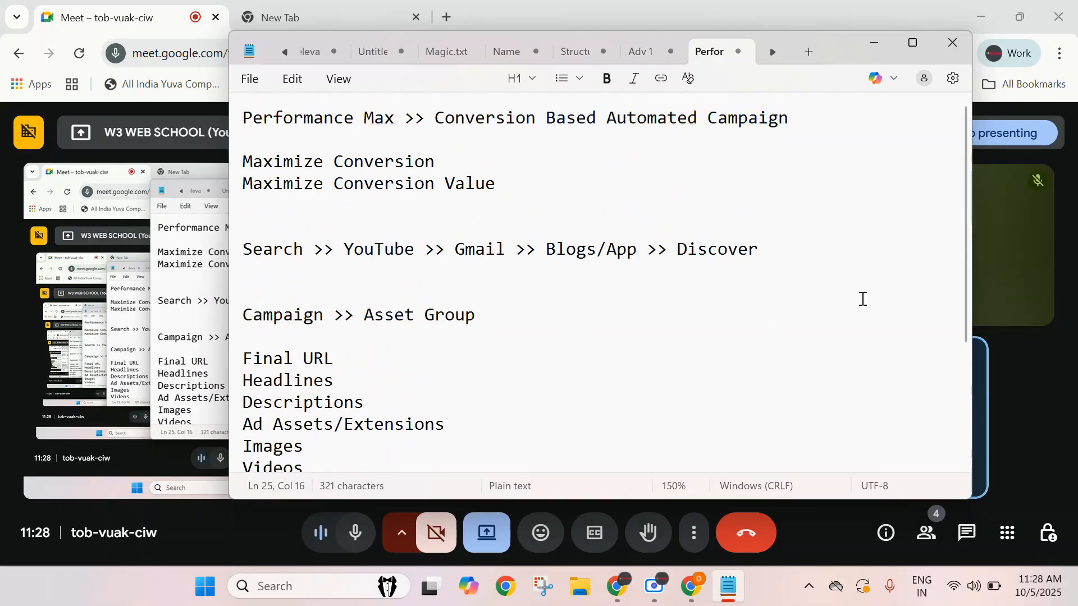
Minimize the notes and, in another Chrome profile, search Google for 'google ads' and open the Google Ads site.
left_click(865, 46)
left_click(356, 19)
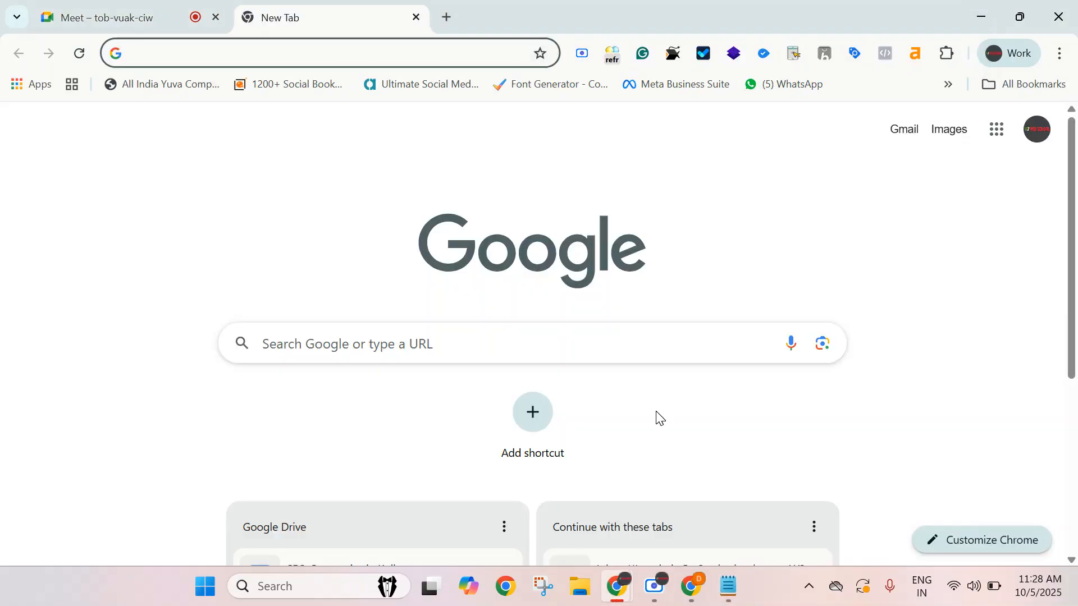
left_click(692, 587)
type("google ads")
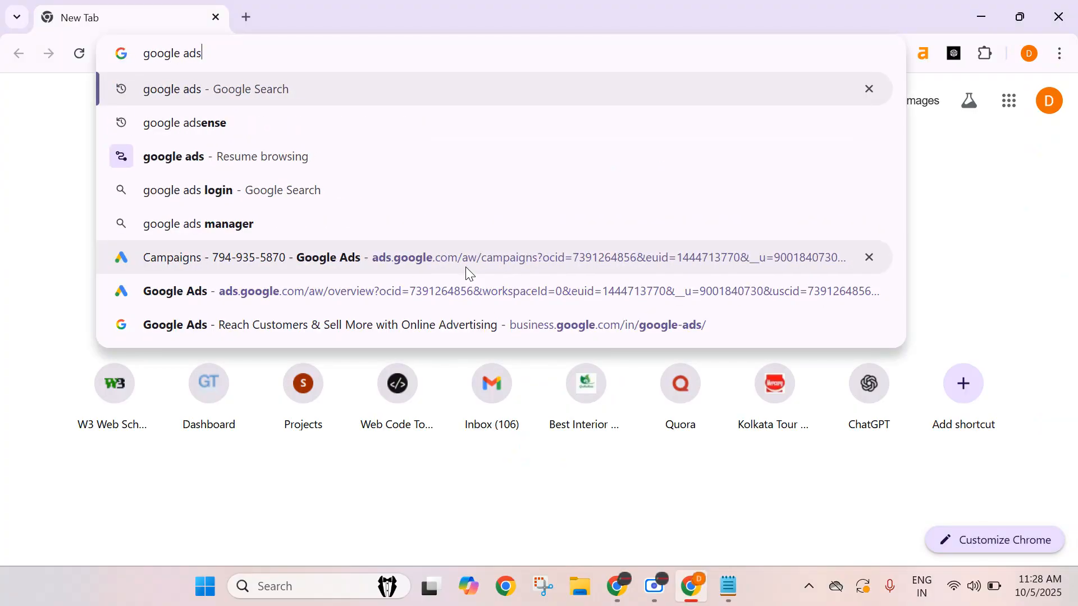
key("Return")
scroll(318, 296, "down", 4)
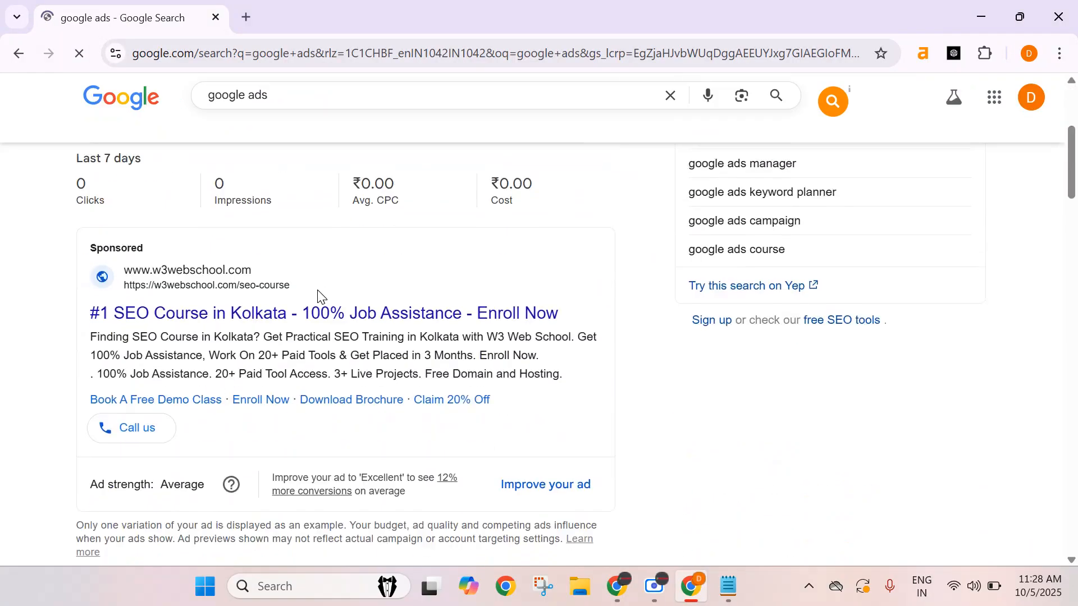
scroll(318, 297, "down", 7)
left_click(254, 250)
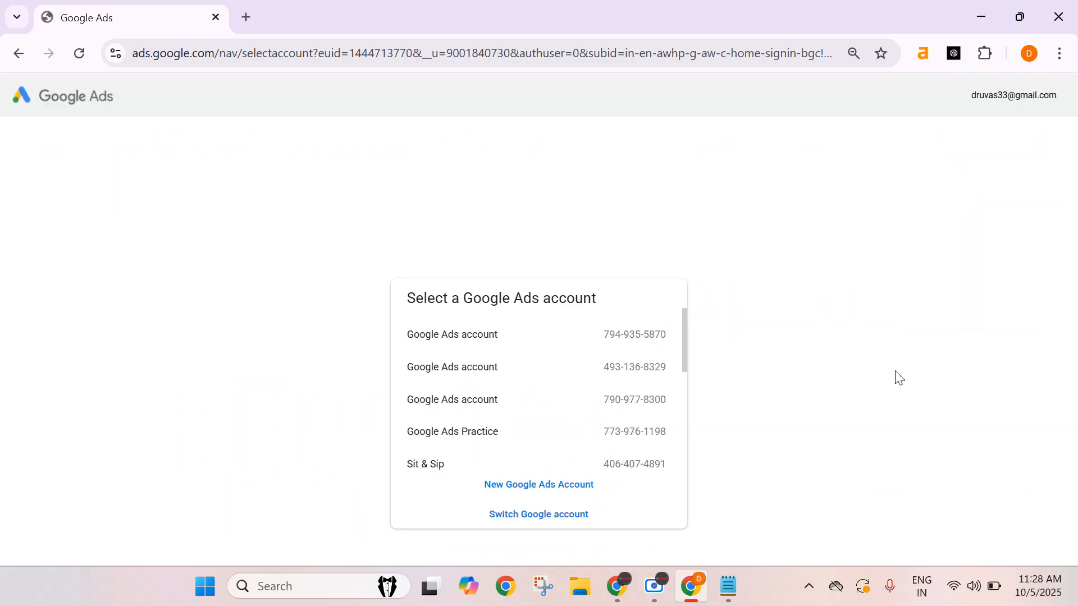
Open the first Google Ads account, dismiss the account-protection notice, and go to its Overview page.
left_click(617, 348)
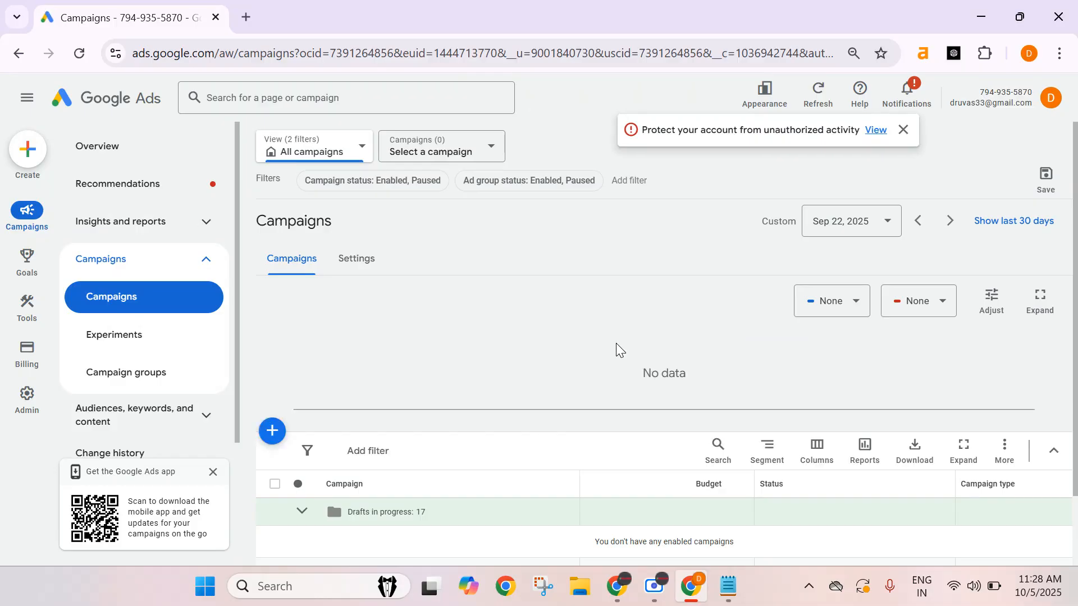
left_click(904, 130)
left_click(147, 152)
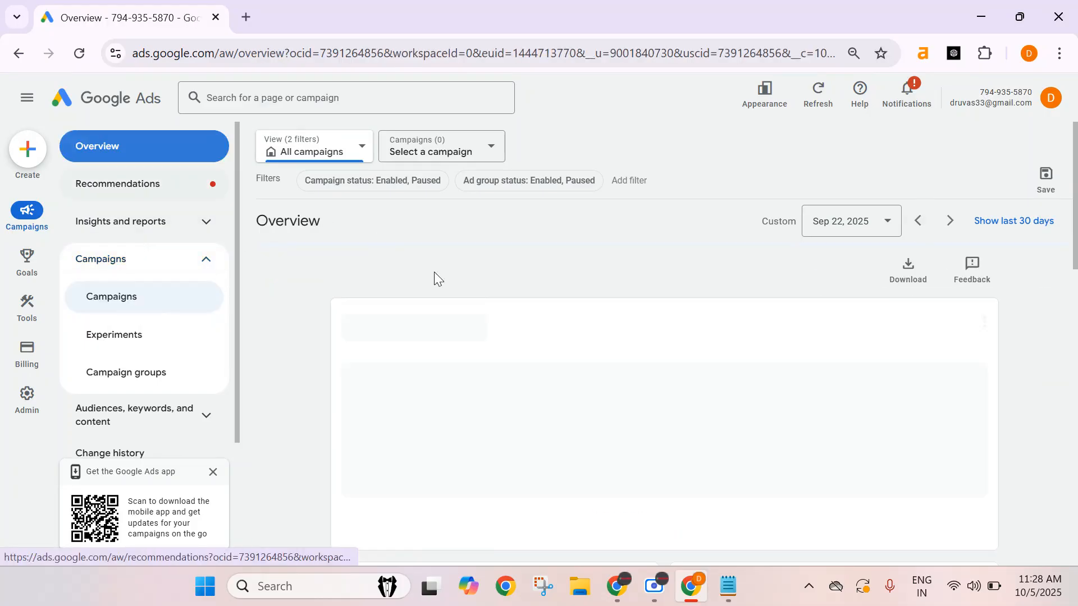
Switch to the notes and review them from the bidding strategies through the asset list and 'Conversion'.
left_click(728, 586)
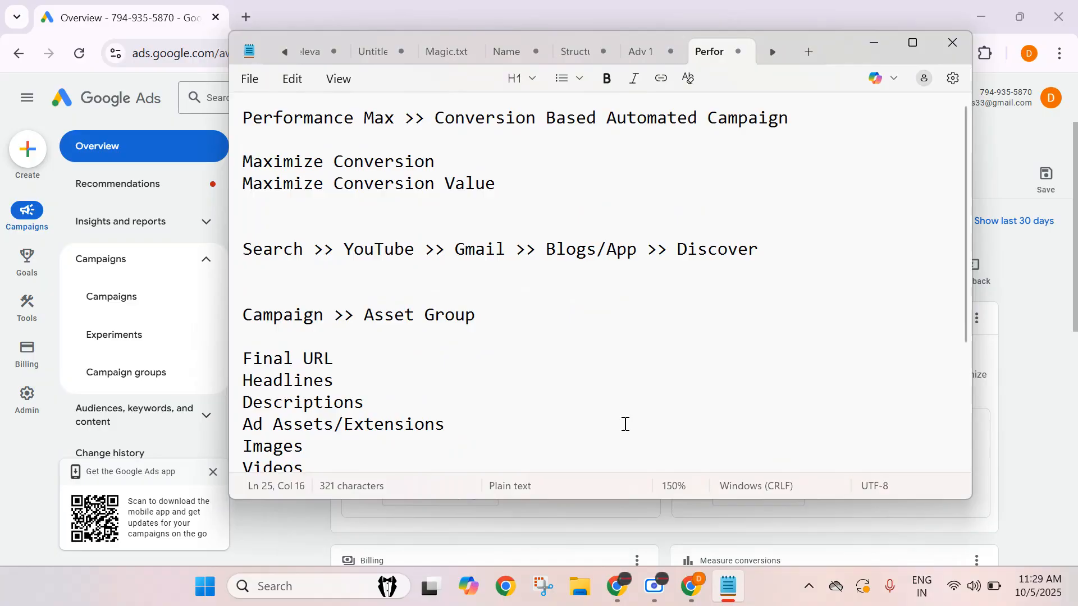
scroll(625, 423, "down", 3)
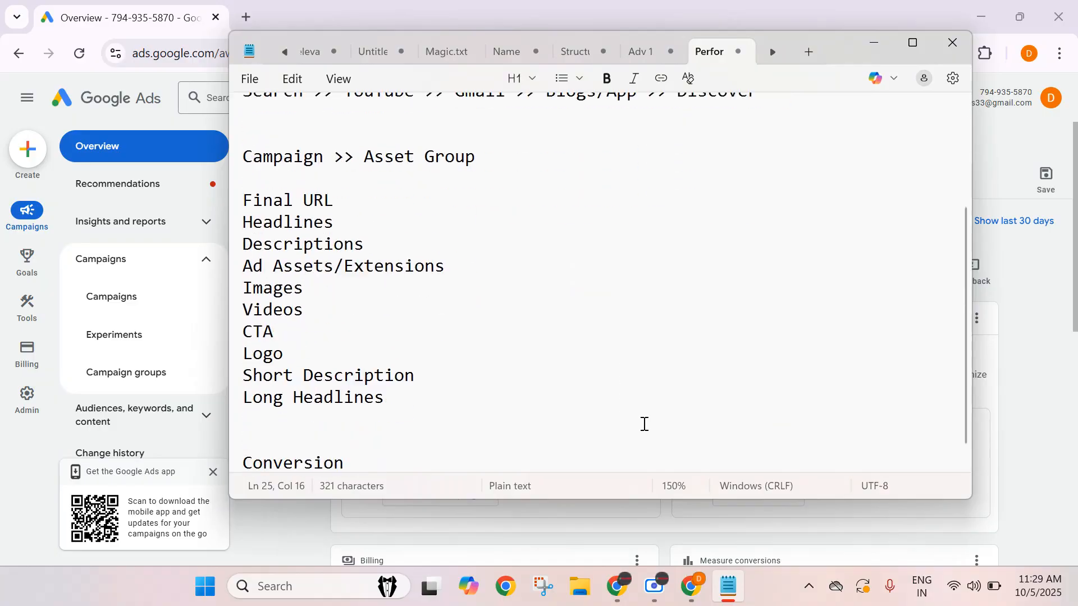
scroll(644, 424, "up", 1)
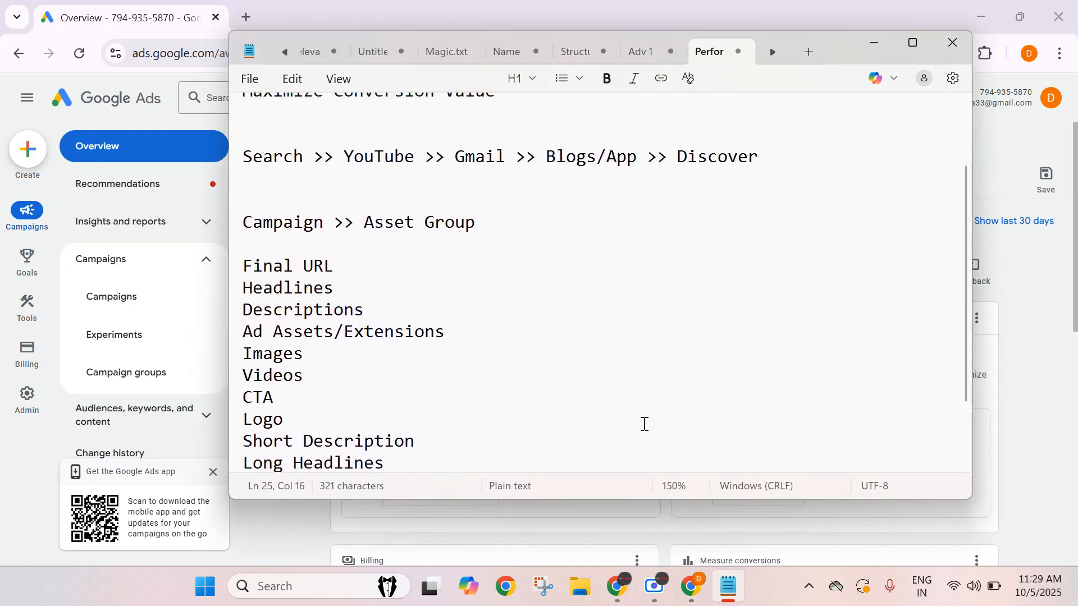
scroll(644, 423, "down", 1)
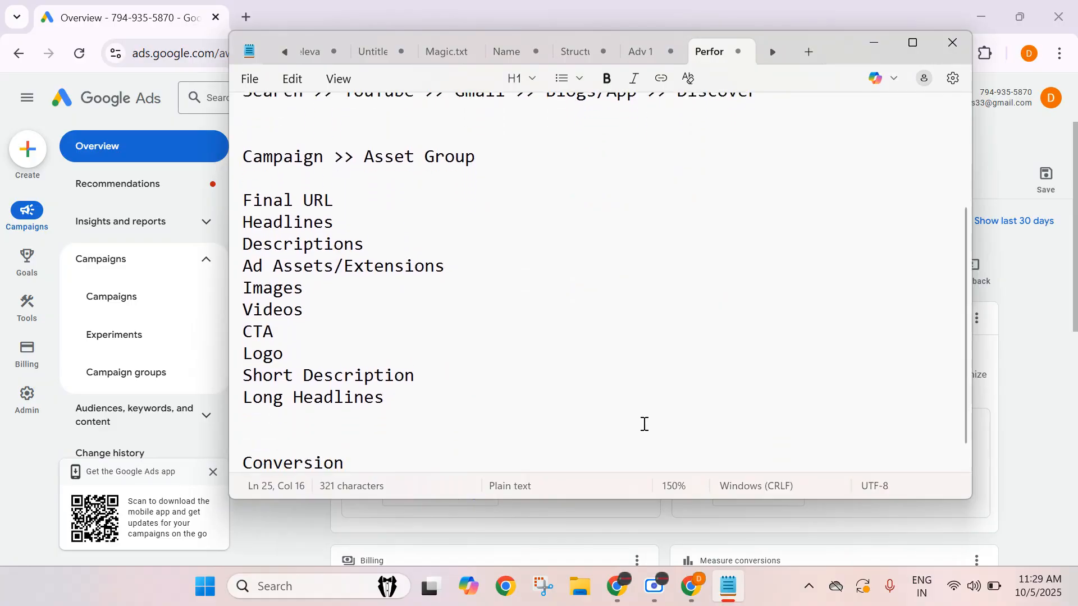
scroll(645, 424, "up", 1)
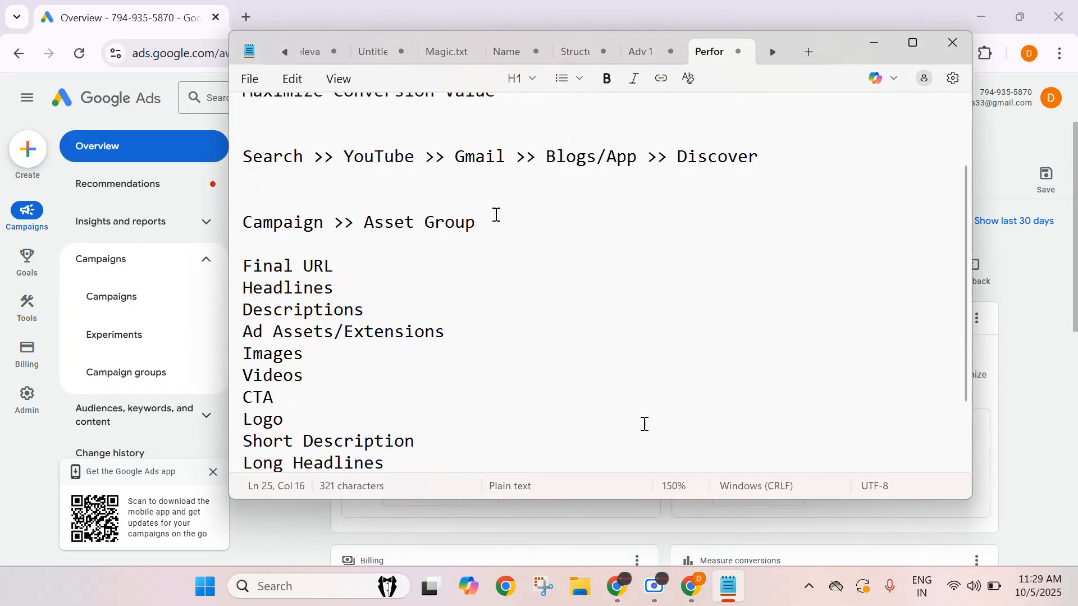
scroll(644, 424, "up", 2)
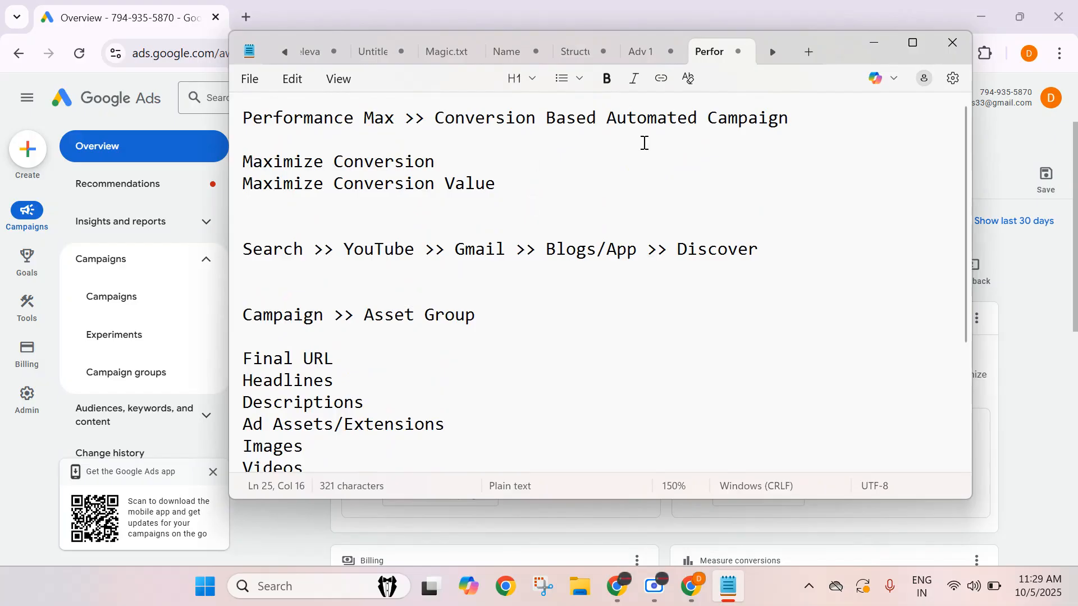
left_click(713, 152)
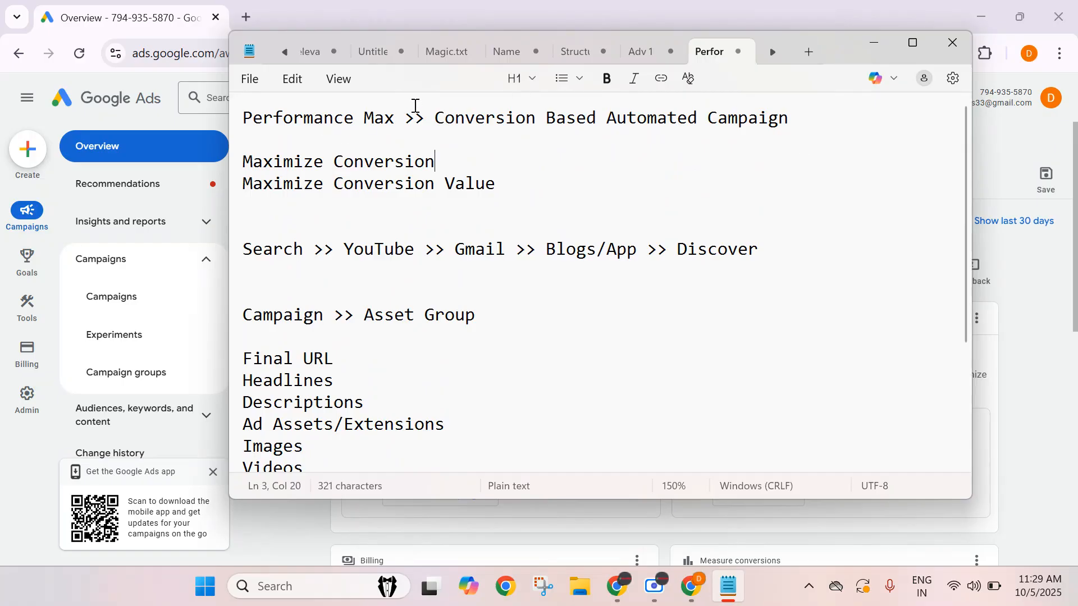
left_click_drag(403, 119, 297, 103)
left_click(813, 235)
left_click(873, 44)
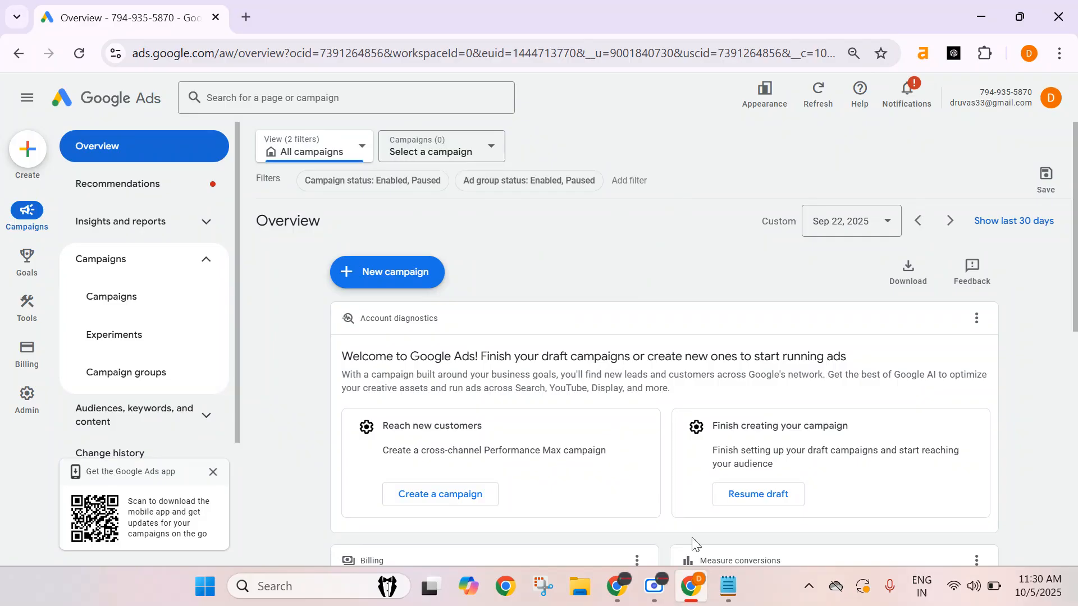
Open the Conversions summary under Goals and review the account's conversion goals and actions.
mouse_move(620, 601)
mouse_move(31, 264)
left_click(133, 162)
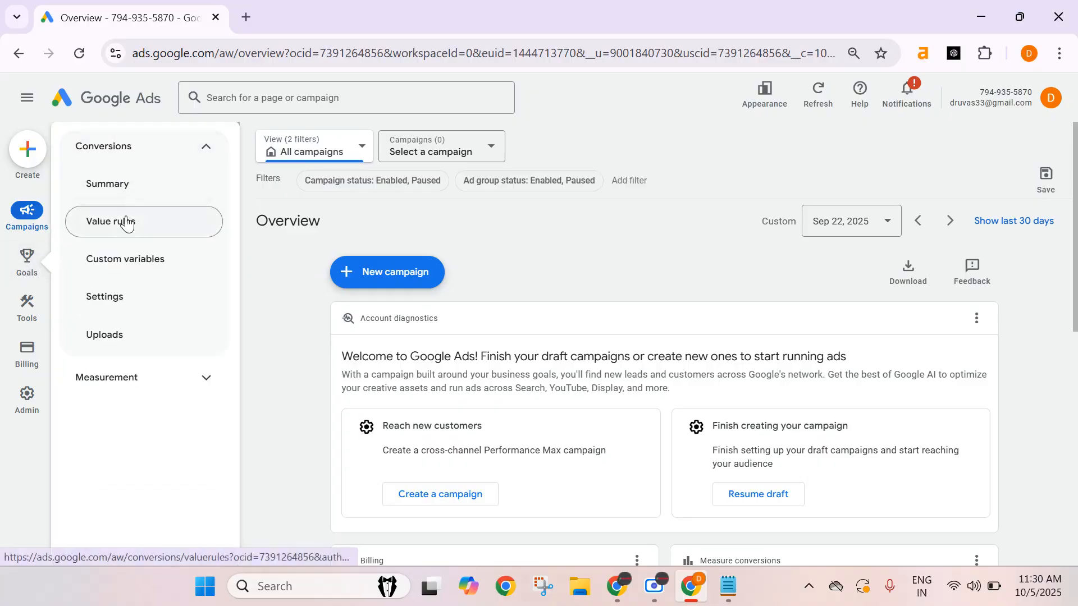
left_click(121, 187)
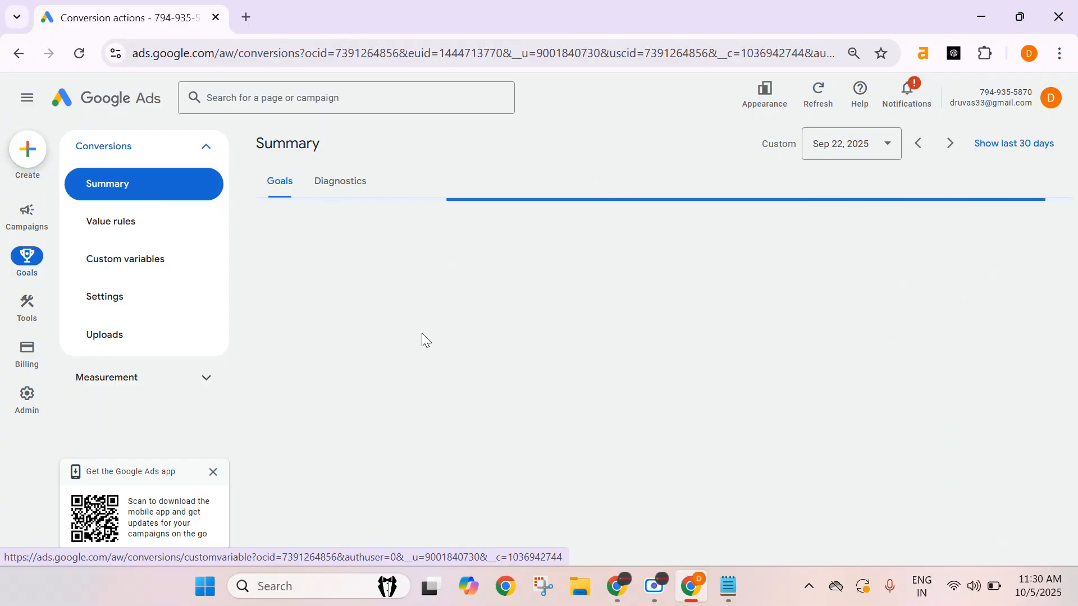
scroll(501, 351, "down", 6)
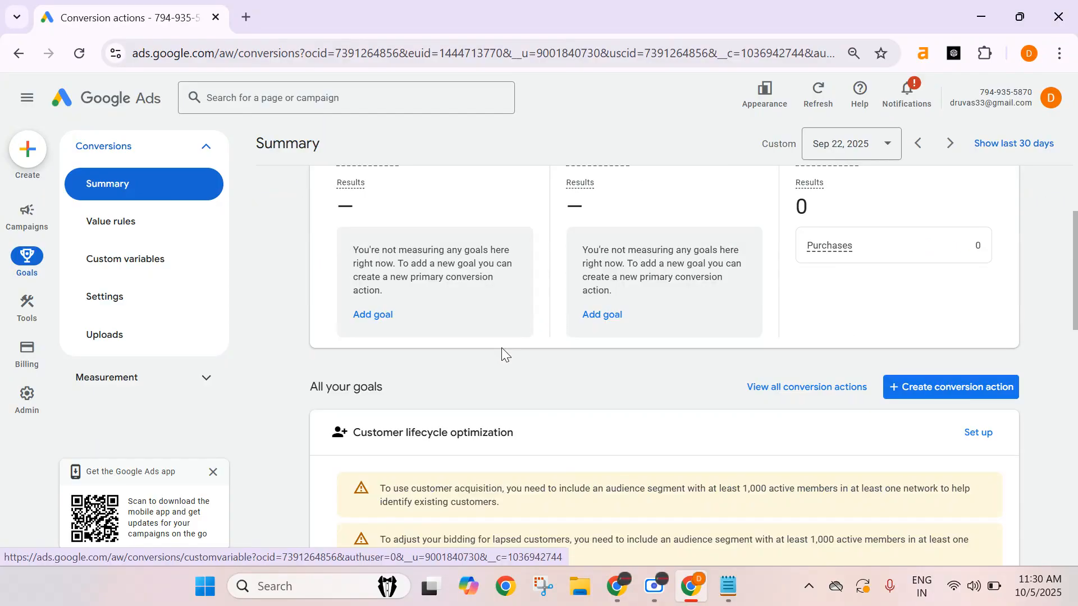
scroll(505, 360, "down", 7)
scroll(488, 360, "up", 2)
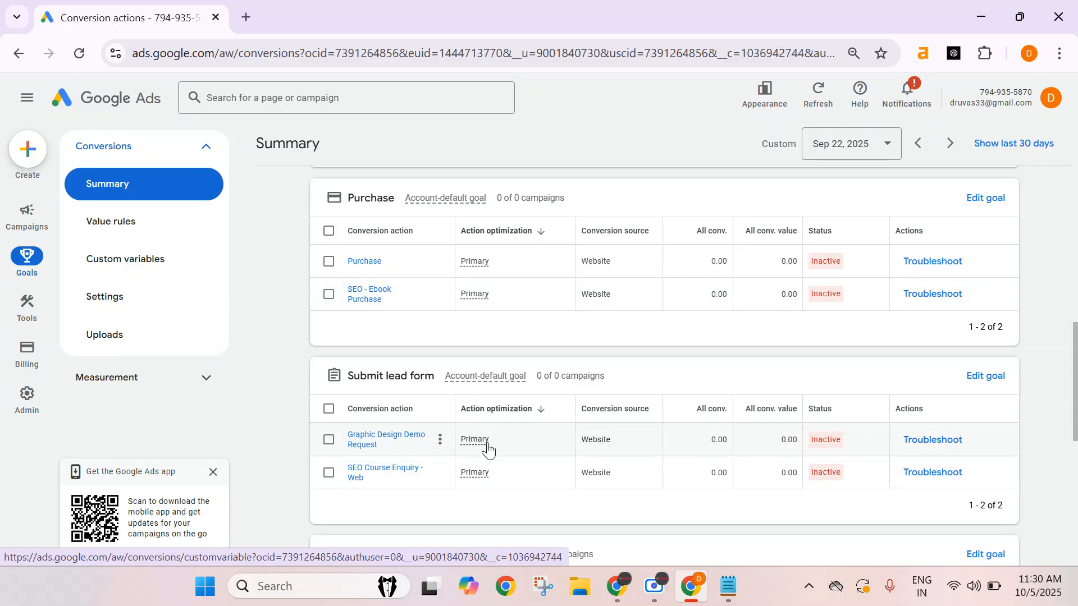
scroll(412, 474, "down", 8)
scroll(409, 507, "up", 10)
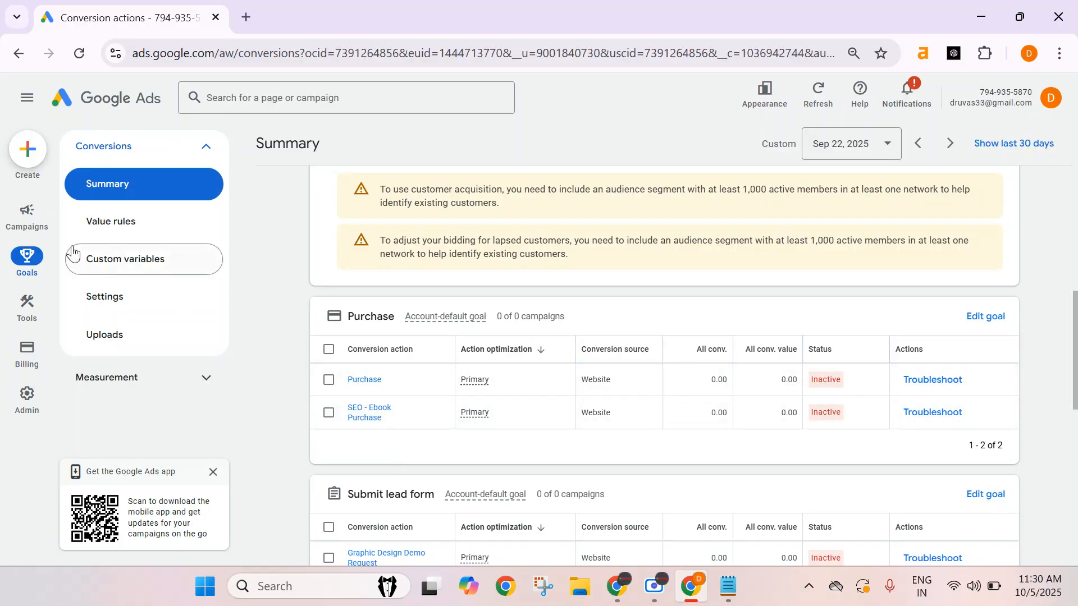
Start a new campaign, skip the business details step, and choose to create a campaign without guidance.
left_click(27, 212)
left_click(405, 278)
left_click(404, 279)
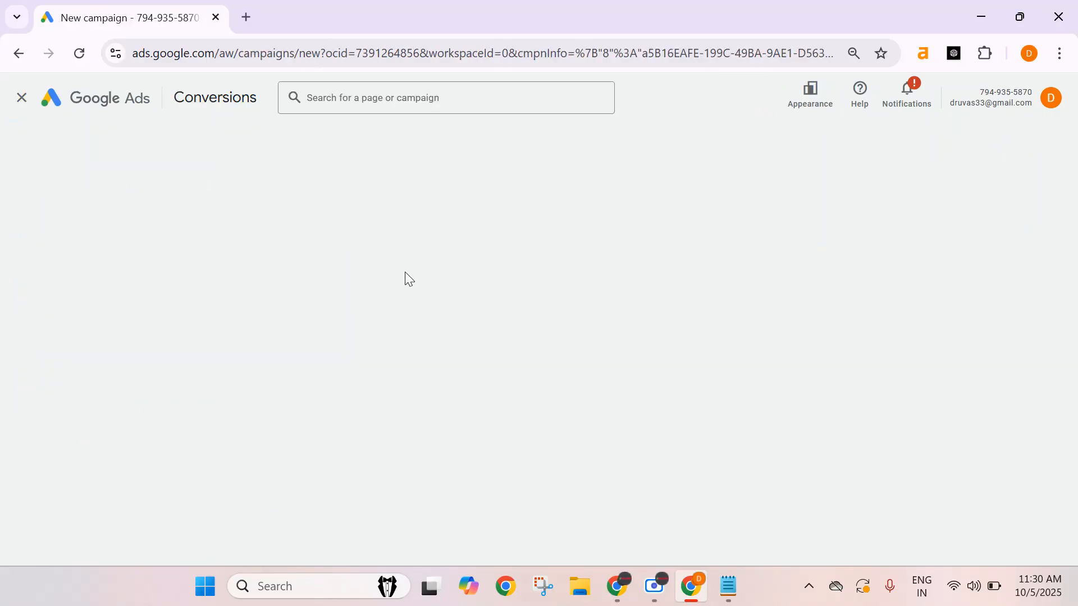
scroll(392, 478, "down", 1)
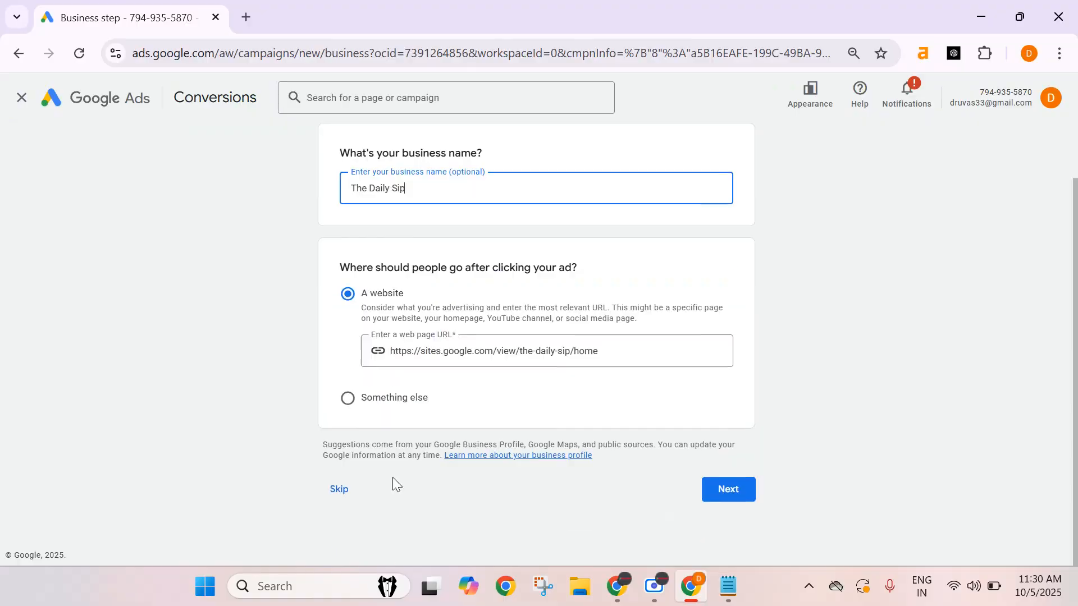
left_click(341, 489)
scroll(728, 415, "down", 1)
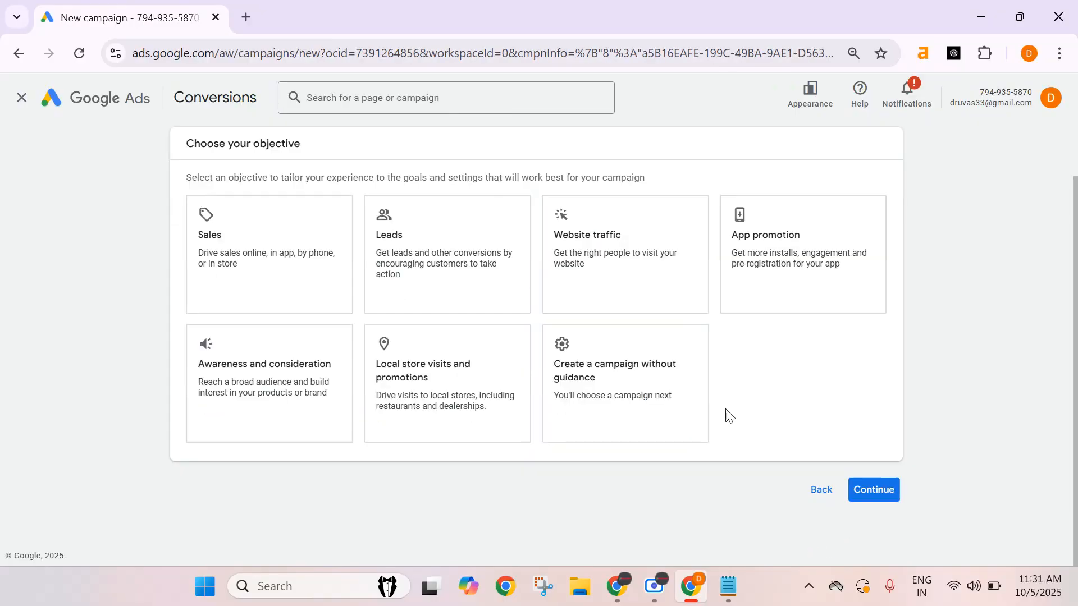
left_click(630, 392)
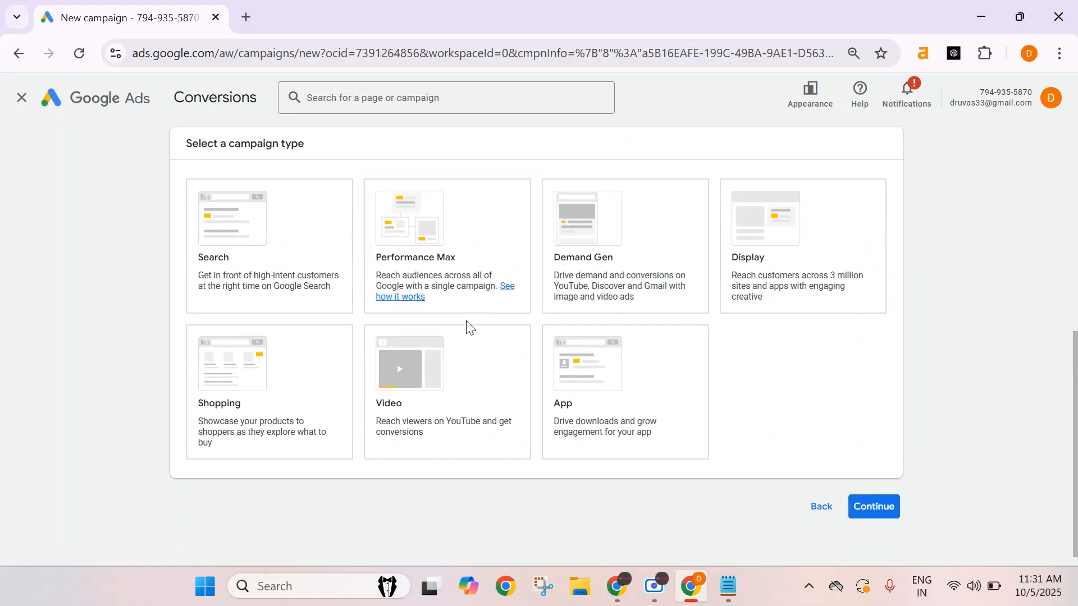
Select Performance Max as the campaign type.
key("ctrl+plus")
key("ctrl+plus")
key("ctrl+plus")
key("ctrl+plus")
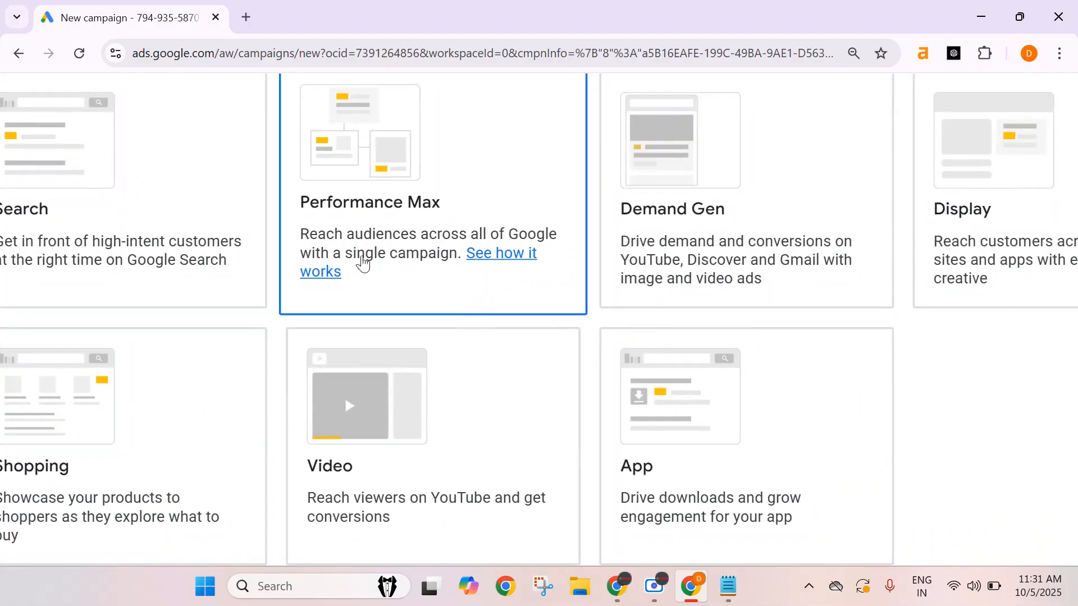
key("ctrl+minus")
key("ctrl+minus")
key("ctrl+minus")
key("ctrl+minus")
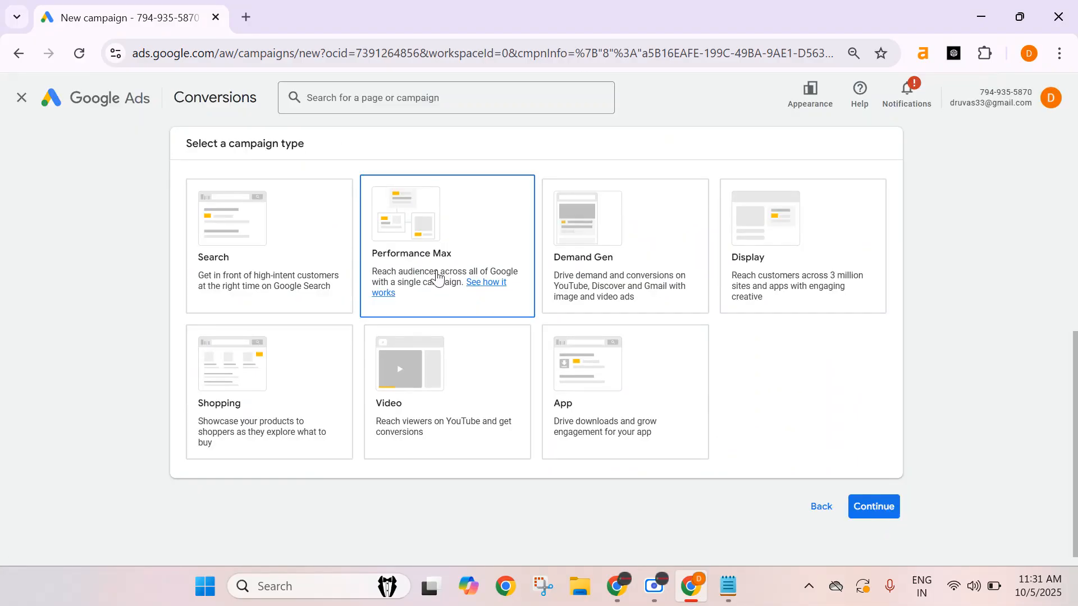
left_click(411, 220)
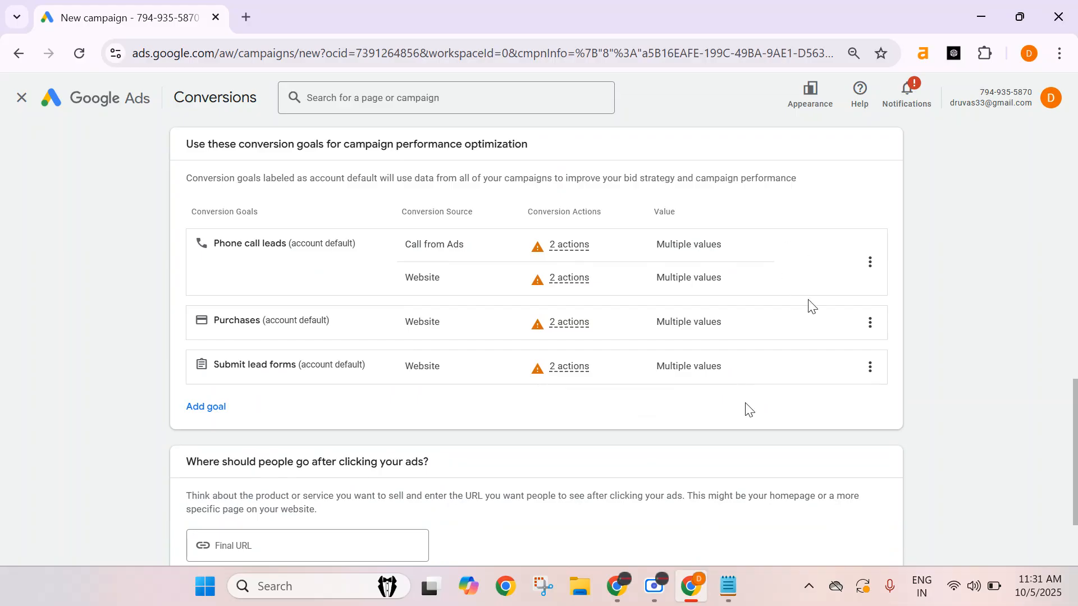
Inspect the inactive conversion actions listed under the Purchases goal.
mouse_move(572, 332)
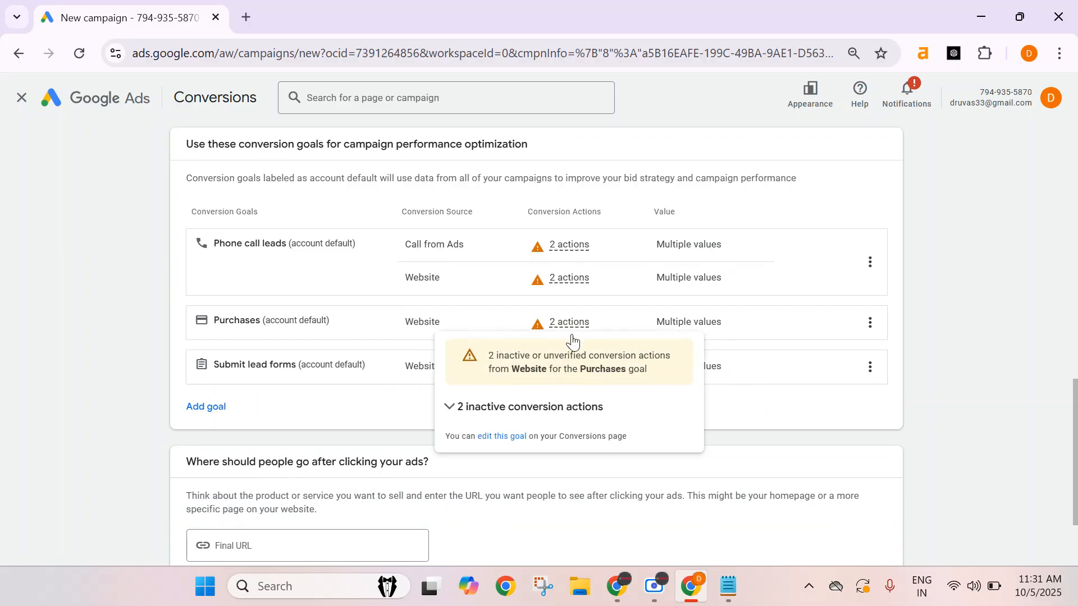
left_click(549, 409)
left_click_drag(573, 468, 453, 469)
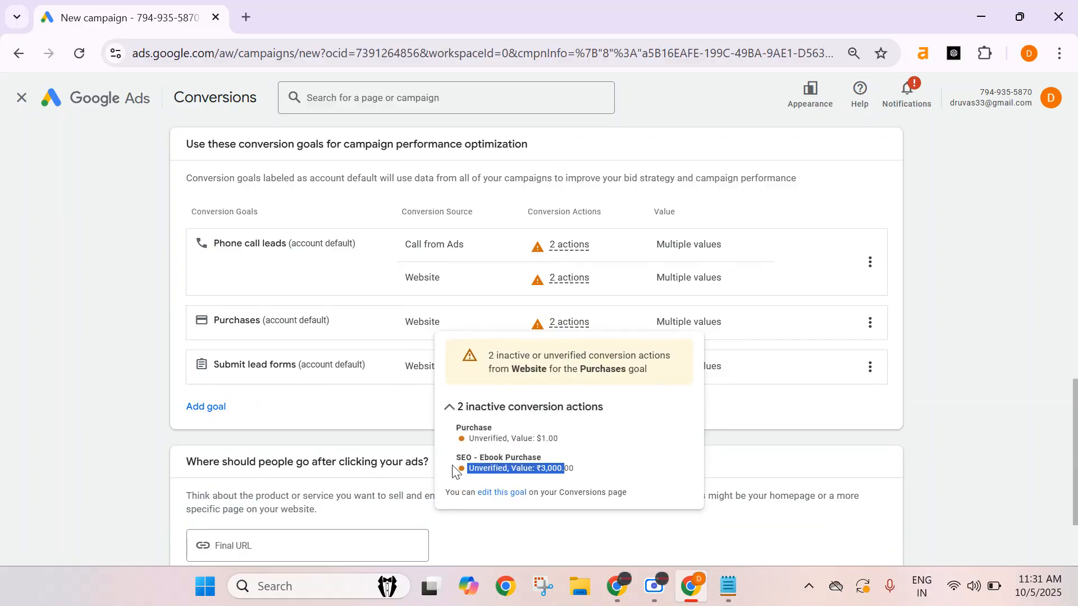
left_click(606, 461)
Remove the Phone call leads and Submit lead forms conversion goals from the campaign.
left_click(870, 263)
left_click(901, 308)
left_click(670, 362)
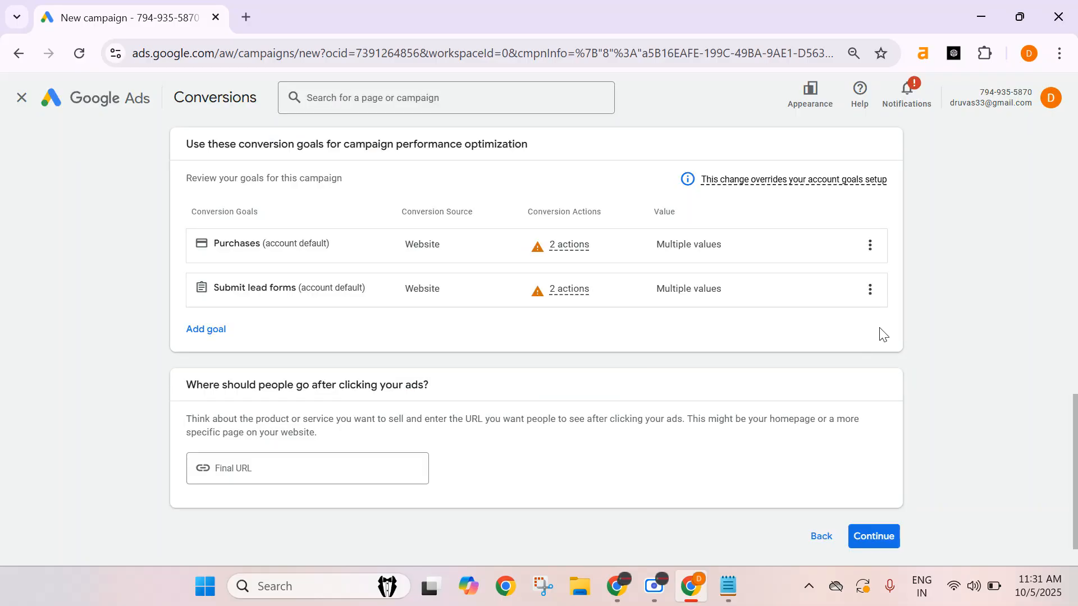
left_click(870, 289)
left_click(914, 310)
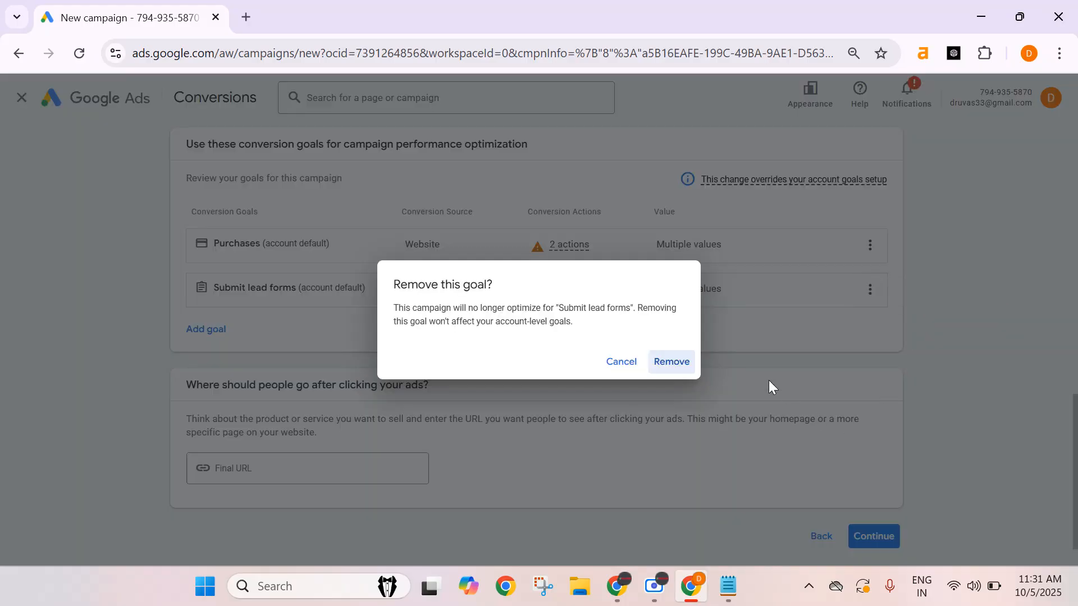
left_click(676, 363)
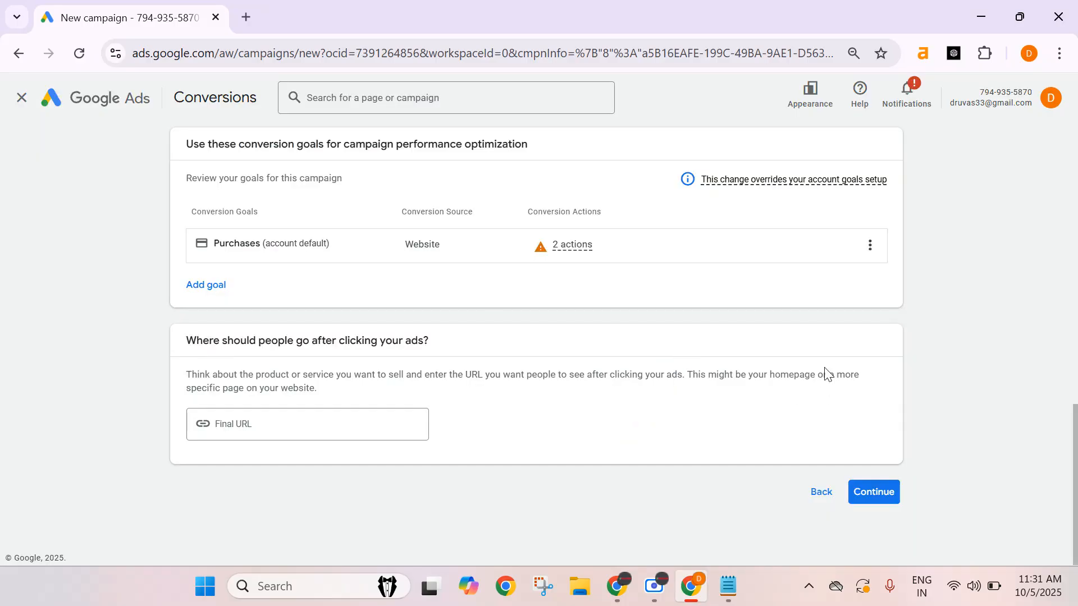
Switch to the notes and select 'Performance Max' on the first line to point it out.
left_click(728, 586)
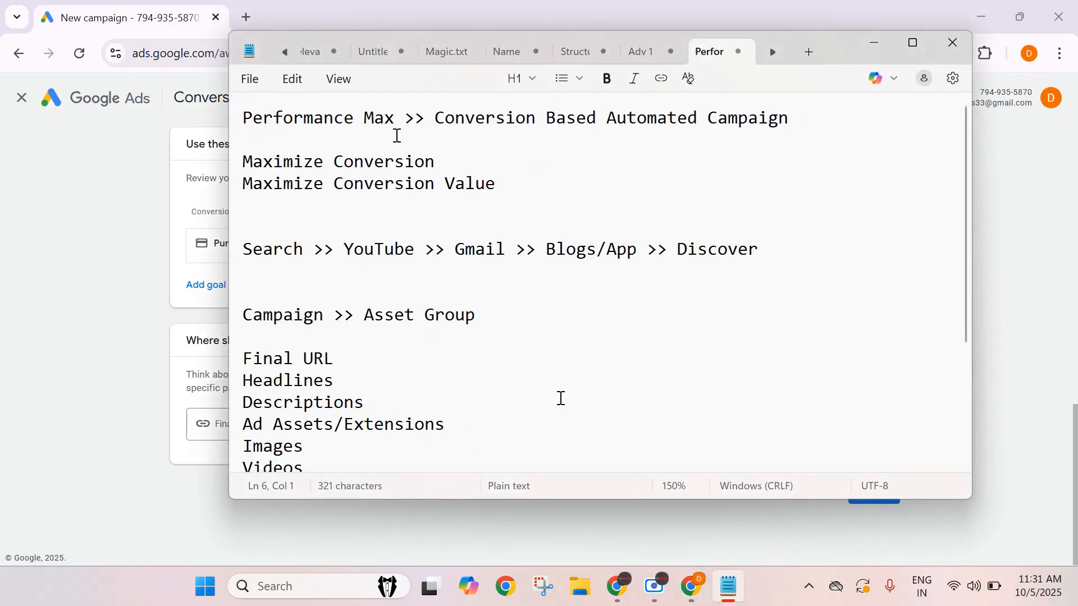
left_click_drag(394, 115, 202, 92)
left_click(465, 142)
left_click(402, 113)
key("shift+Home")
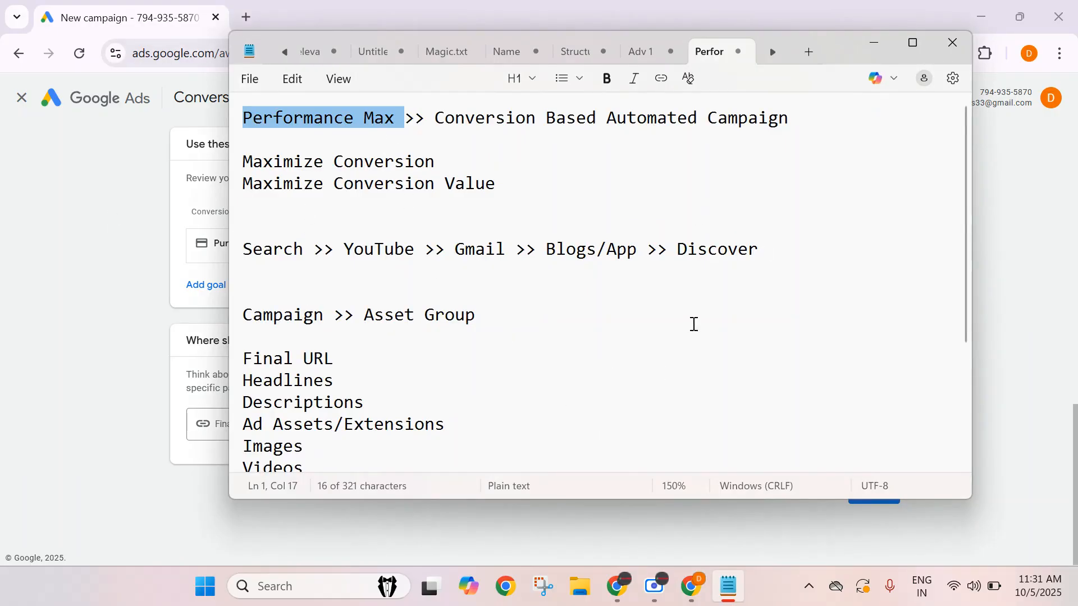
left_click(694, 325)
left_click(880, 45)
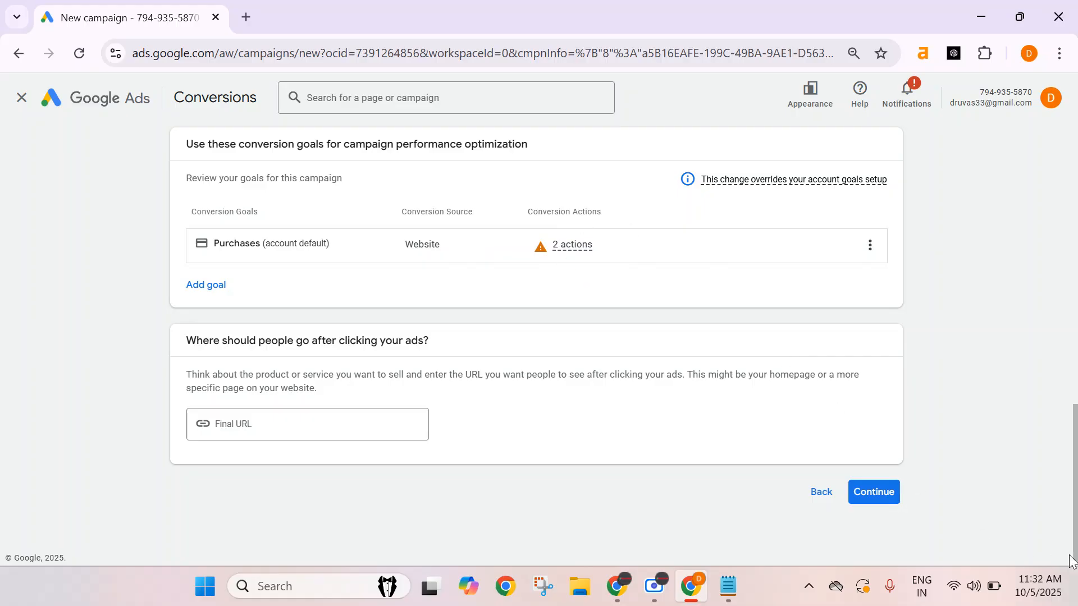
scroll(532, 438, "down", 1)
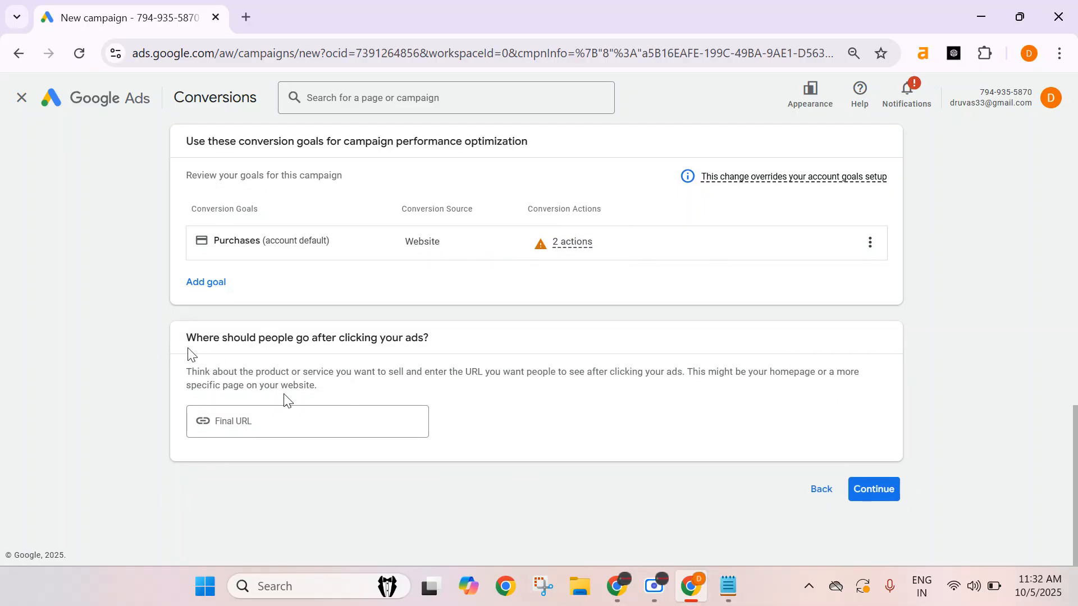
left_click(249, 420)
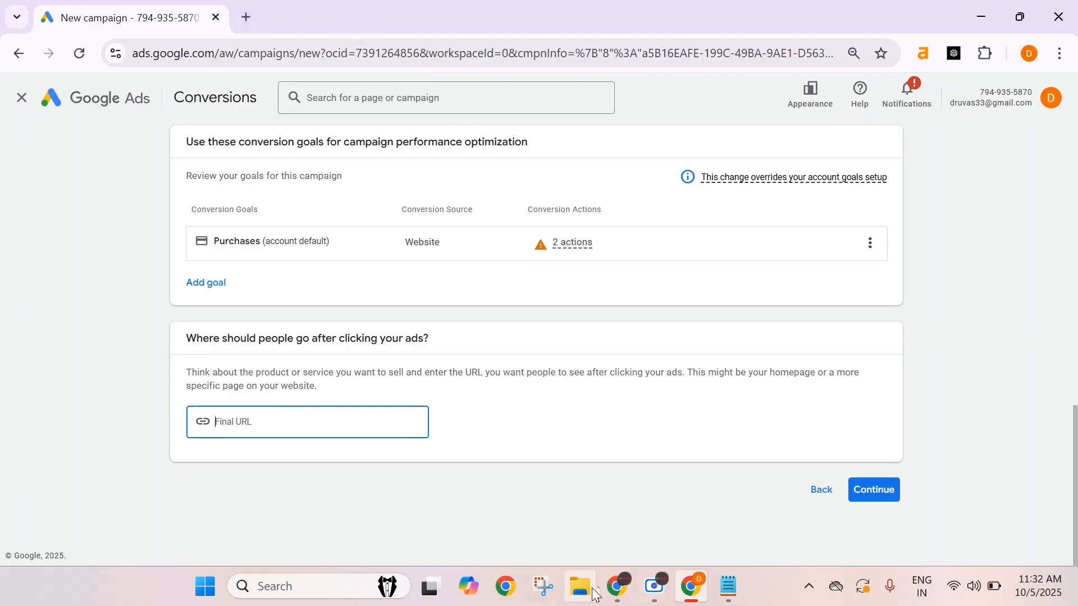
mouse_move(618, 586)
left_click(486, 523)
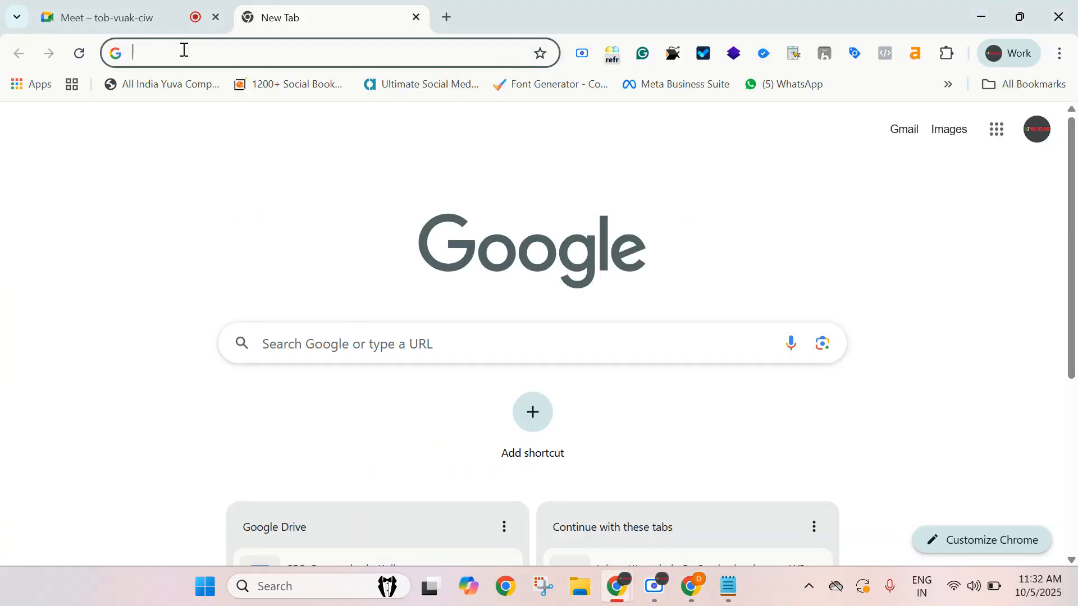
left_click(123, 18)
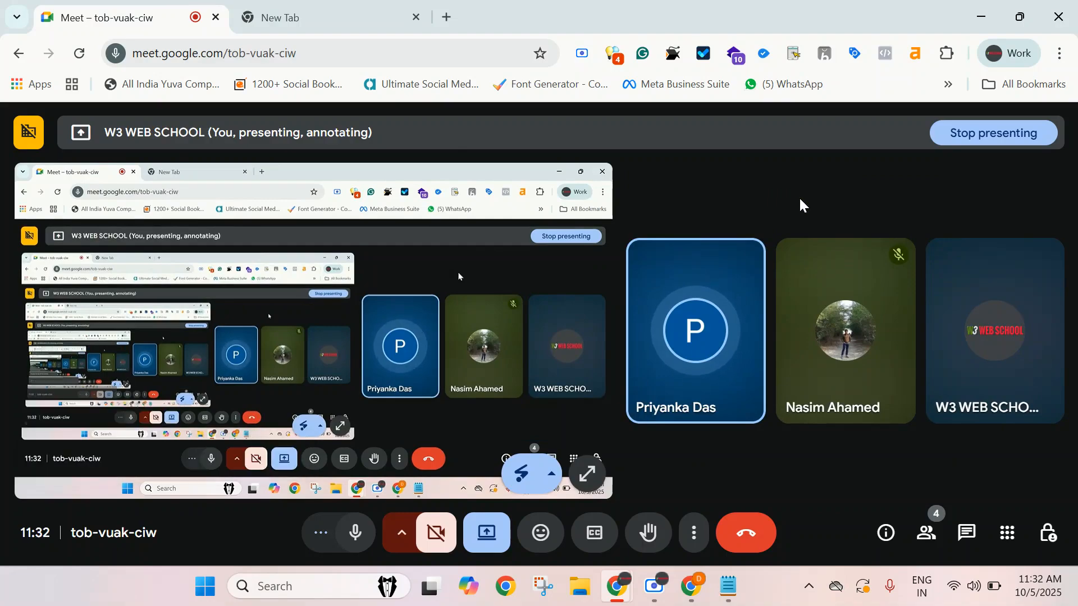
mouse_move(800, 354)
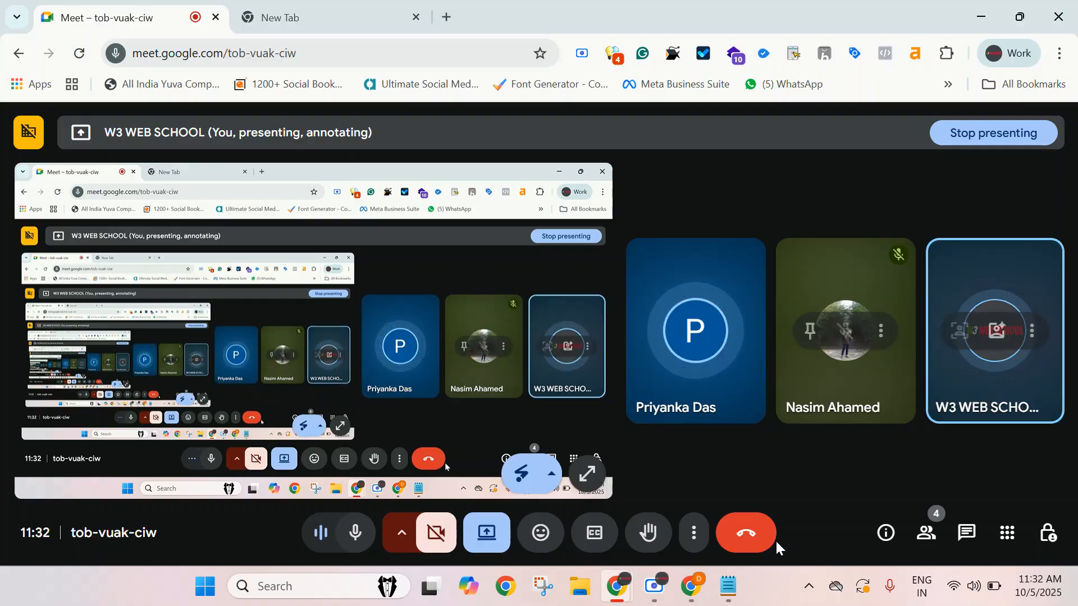
left_click(728, 587)
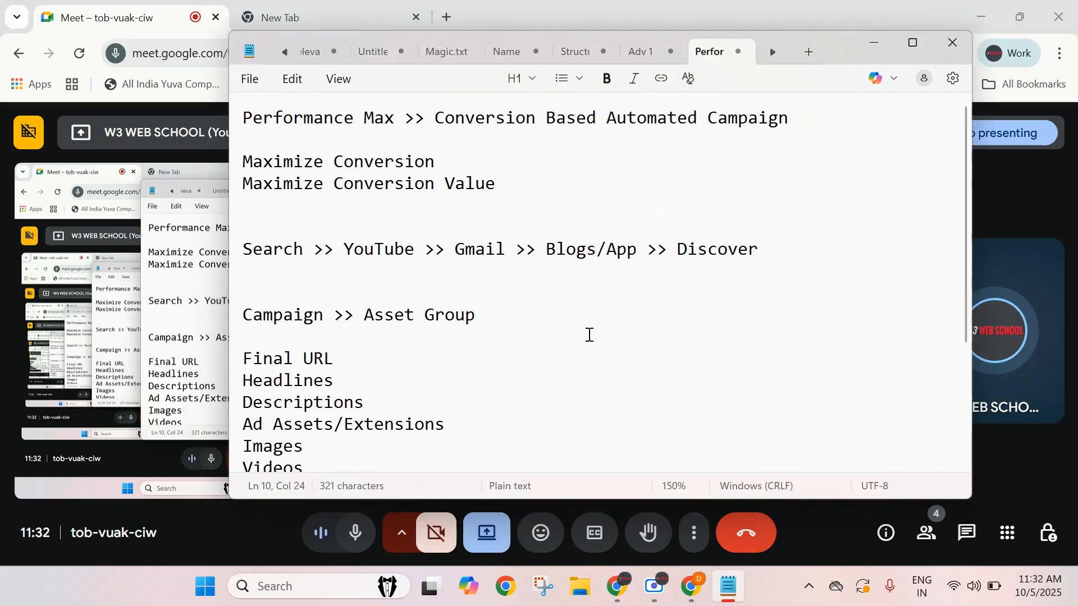
left_click(867, 41)
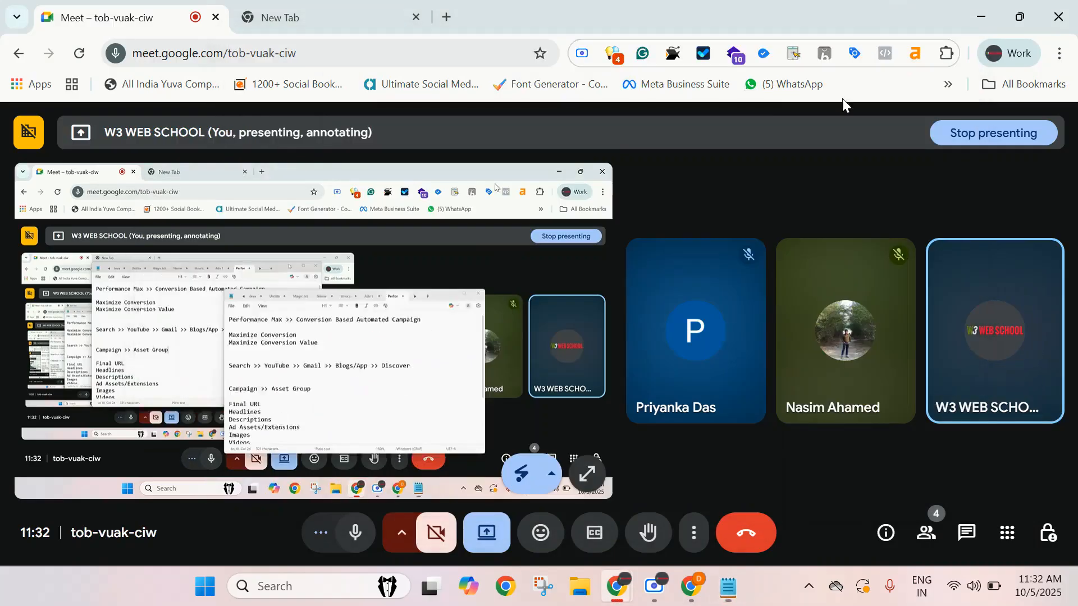
left_click(691, 586)
scroll(473, 406, "up", 3)
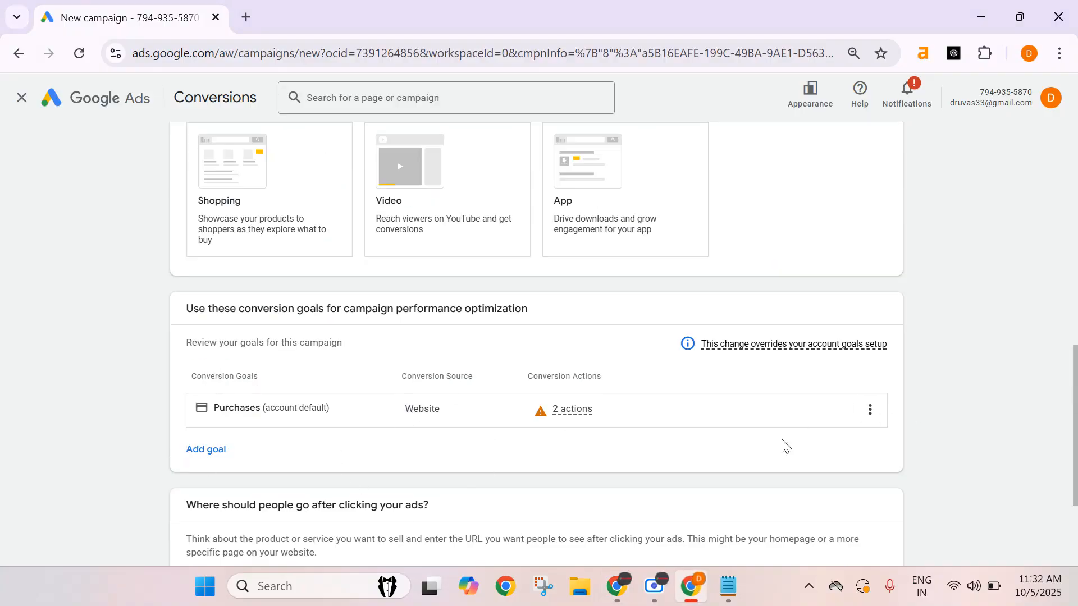
Replace the Purchases conversion goal with the Submit lead forms goal for this campaign.
left_click(869, 412)
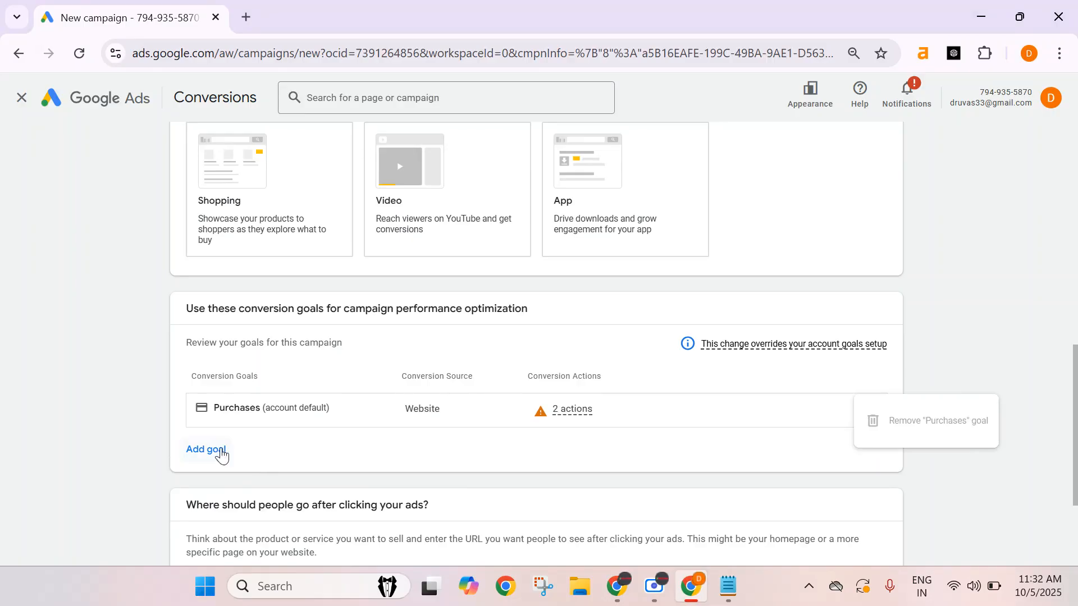
left_click(219, 451)
left_click(256, 553)
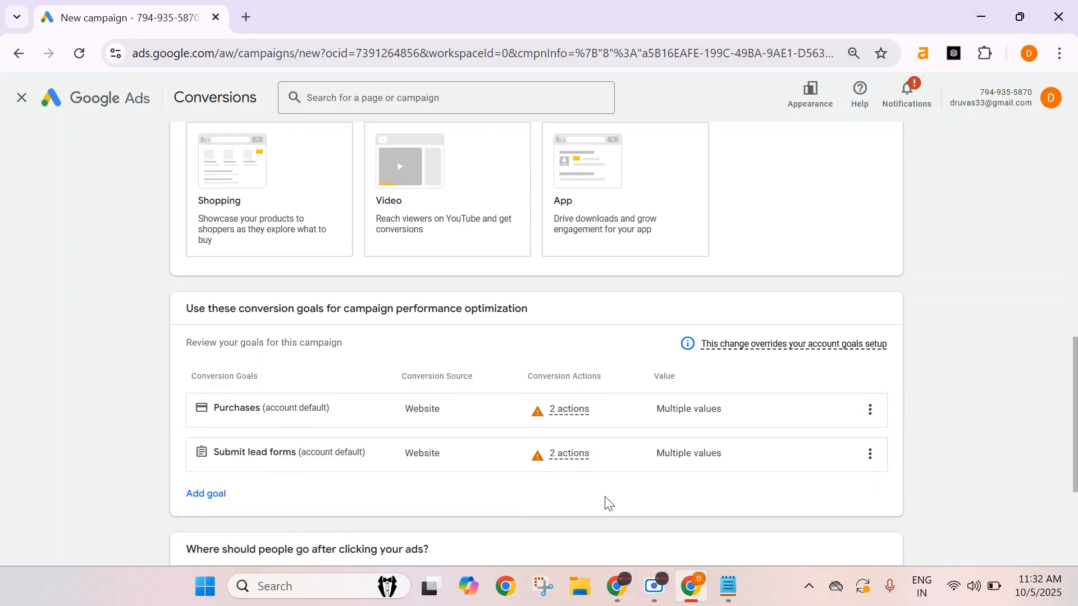
left_click(869, 410)
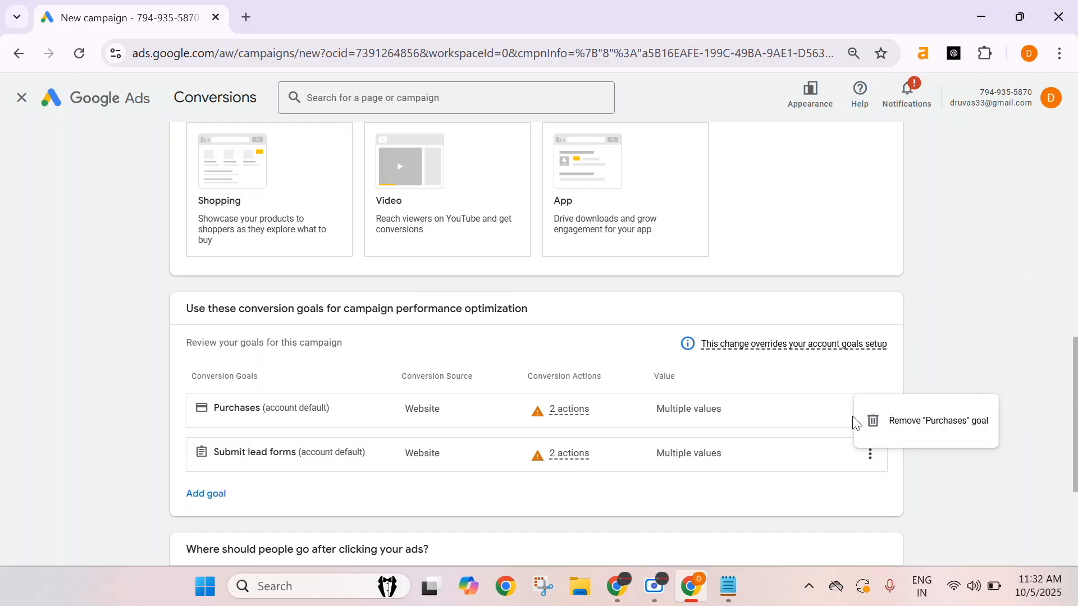
left_click(876, 420)
left_click(688, 366)
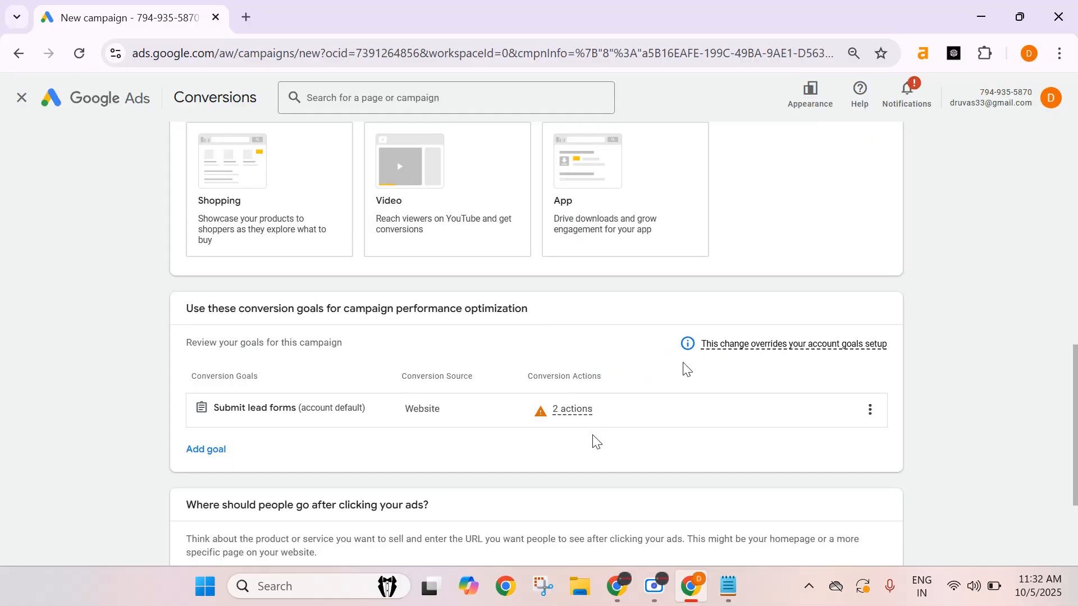
Inspect the inactive conversion actions listed under the Submit lead forms goal.
mouse_move(582, 415)
left_click(541, 506)
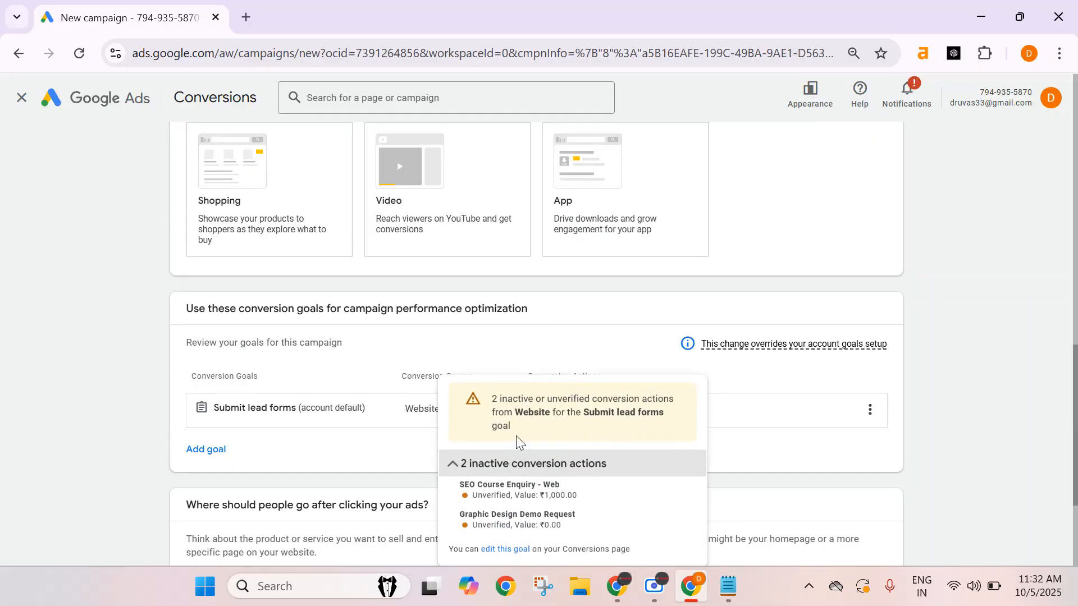
left_click_drag(459, 517, 599, 520)
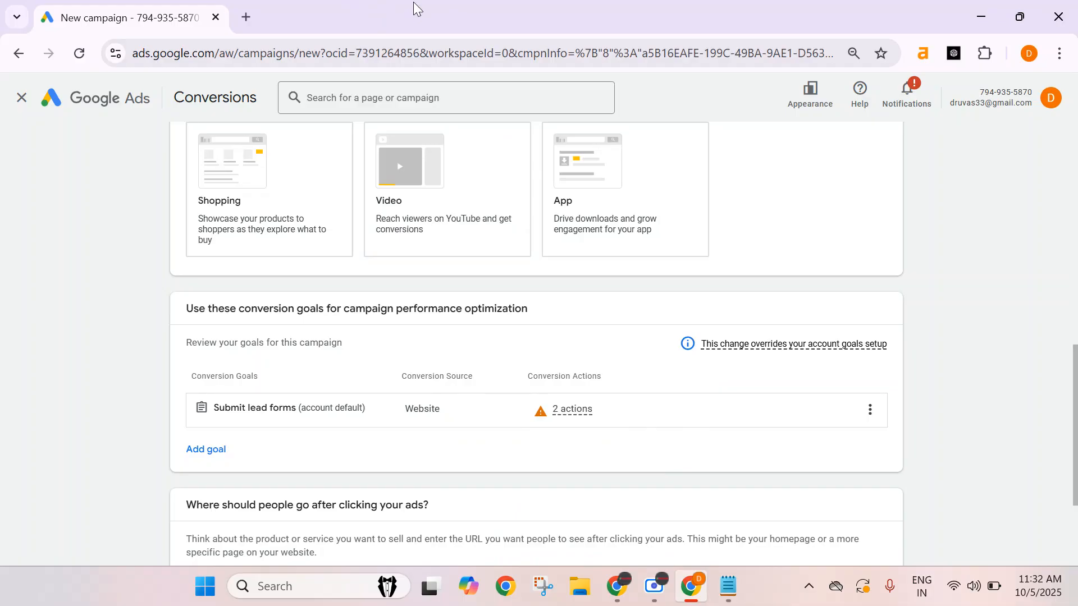
scroll(606, 368, "down", 3)
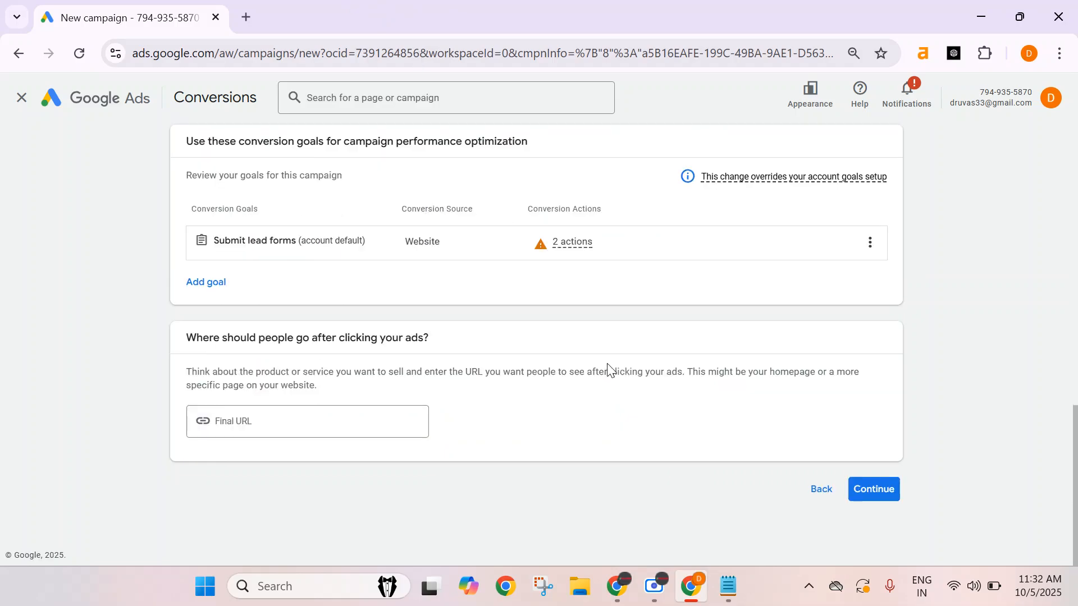
Open the Graphic Design Course page of w3webschool.com in a new tab and copy its web address.
left_click(246, 420)
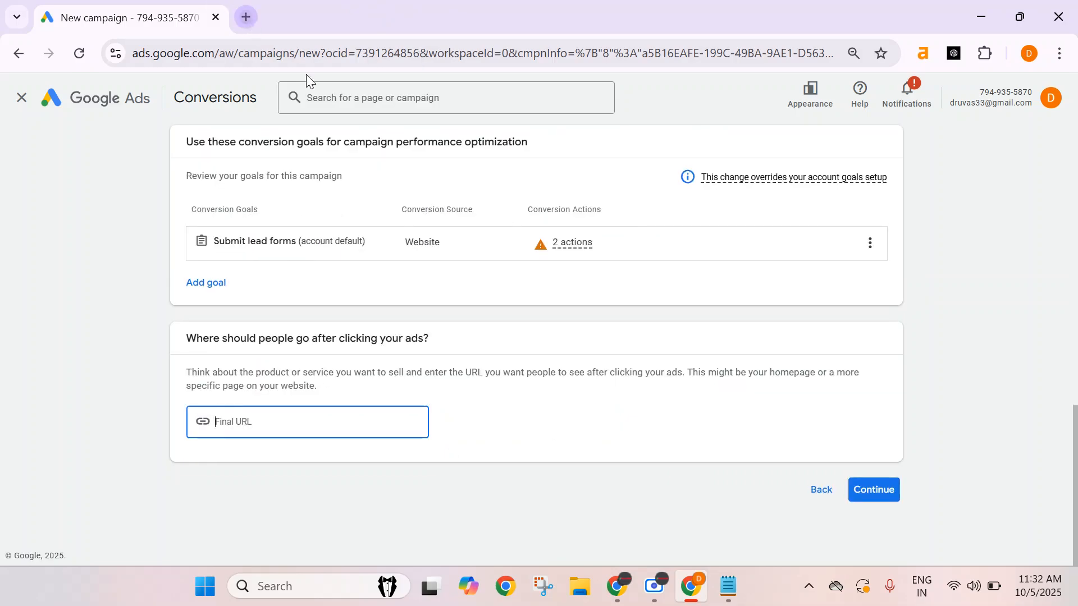
left_click(246, 17)
type("w3")
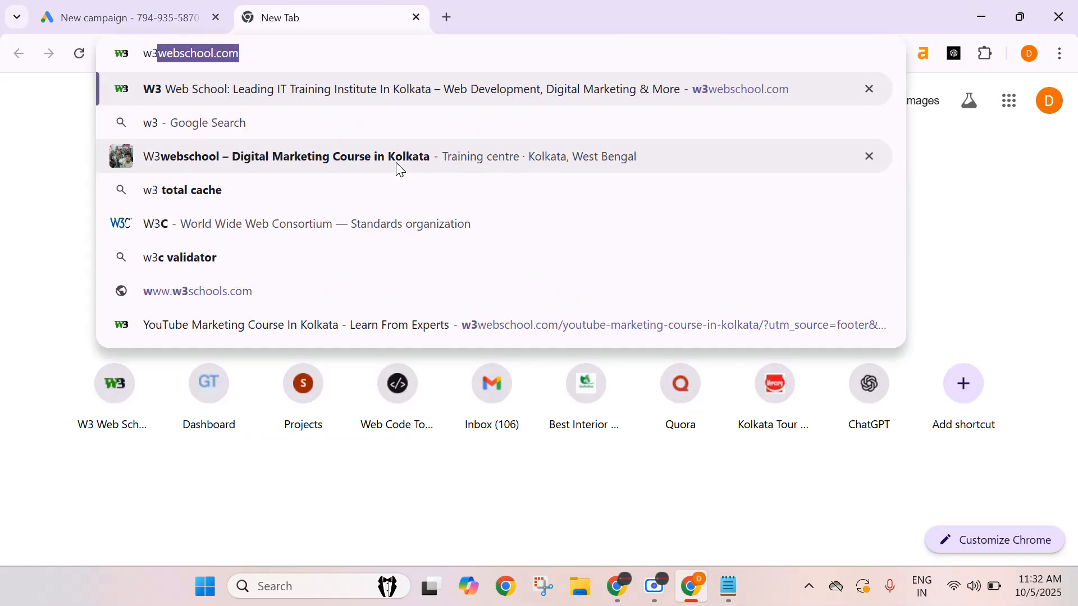
key("Return")
scroll(445, 320, "down", 7)
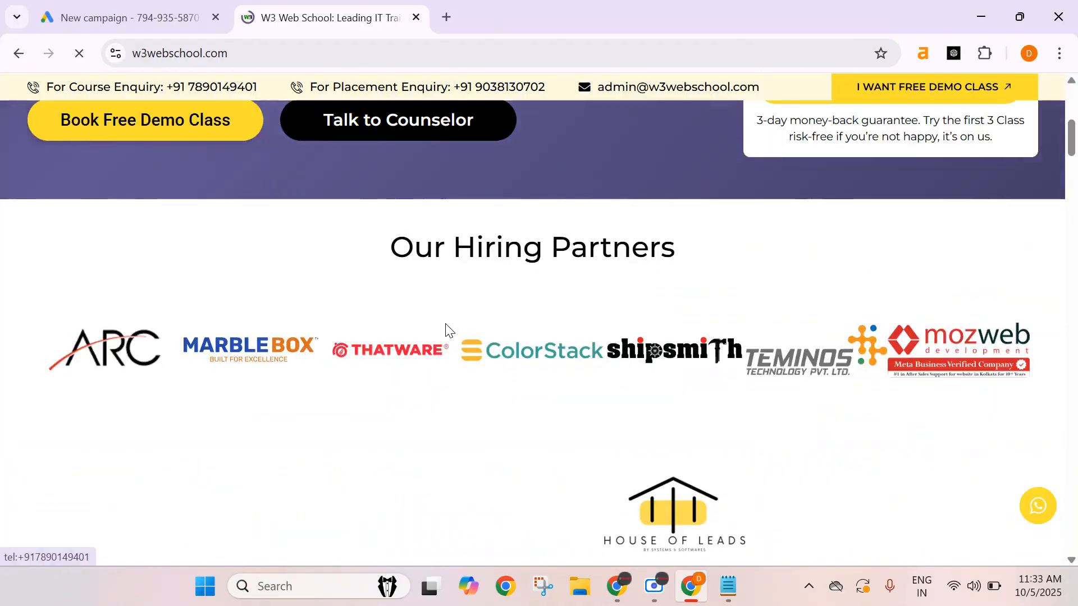
scroll(446, 327, "down", 10)
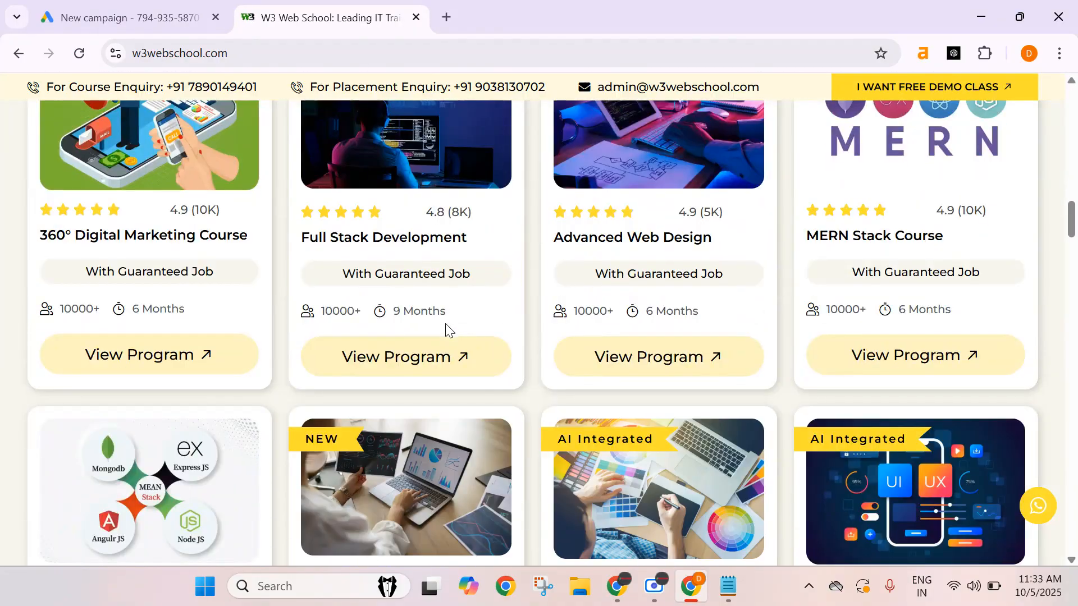
scroll(446, 327, "down", 6)
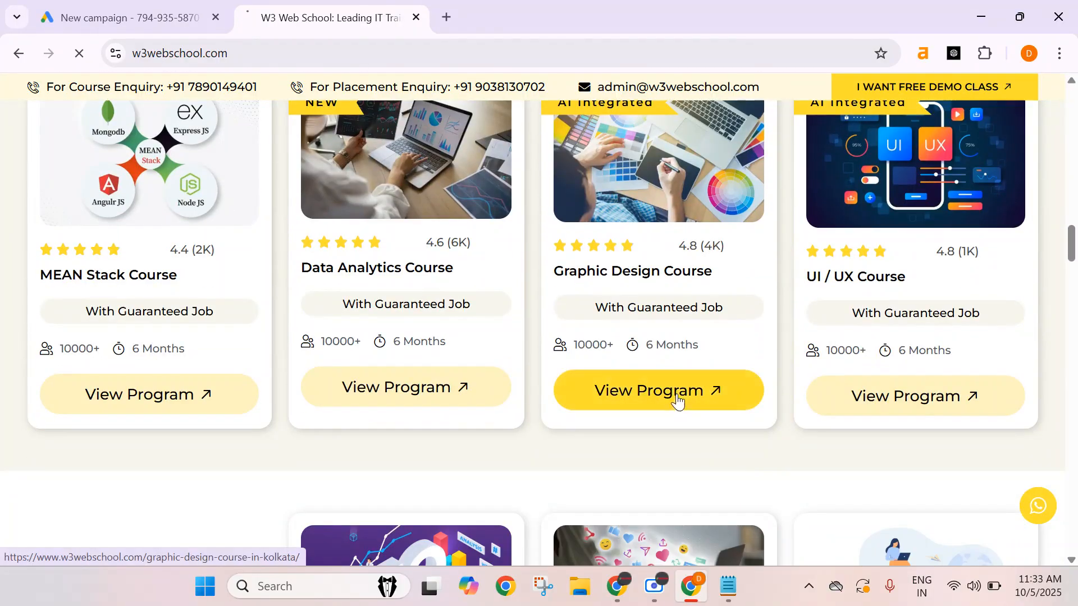
left_click(676, 393)
left_click(457, 50)
key("ctrl+c")
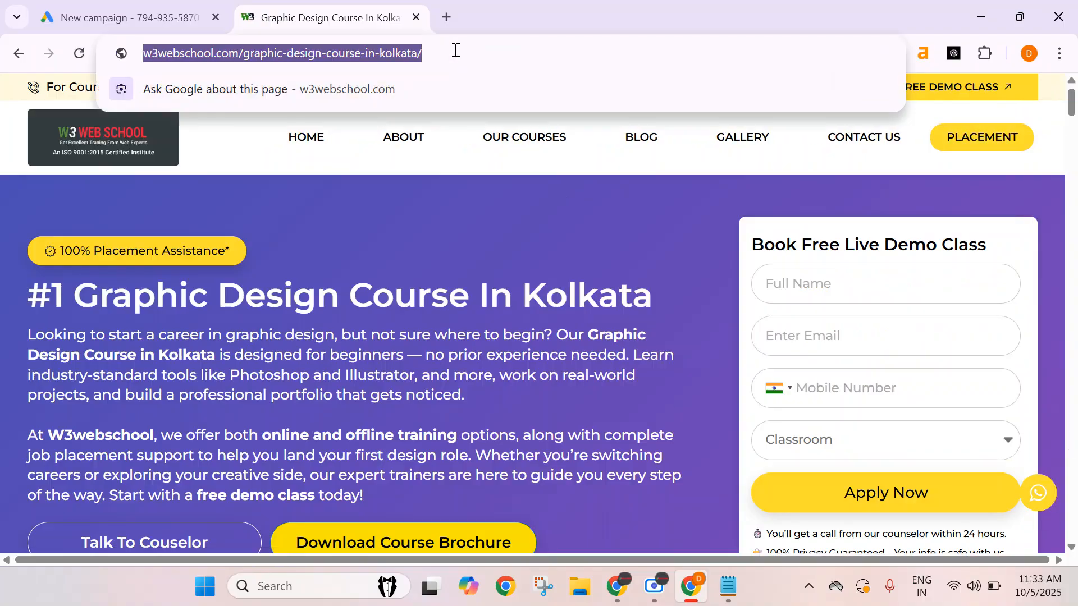
Paste the graphic design course page address as the campaign's Final URL and continue.
left_click(129, 17)
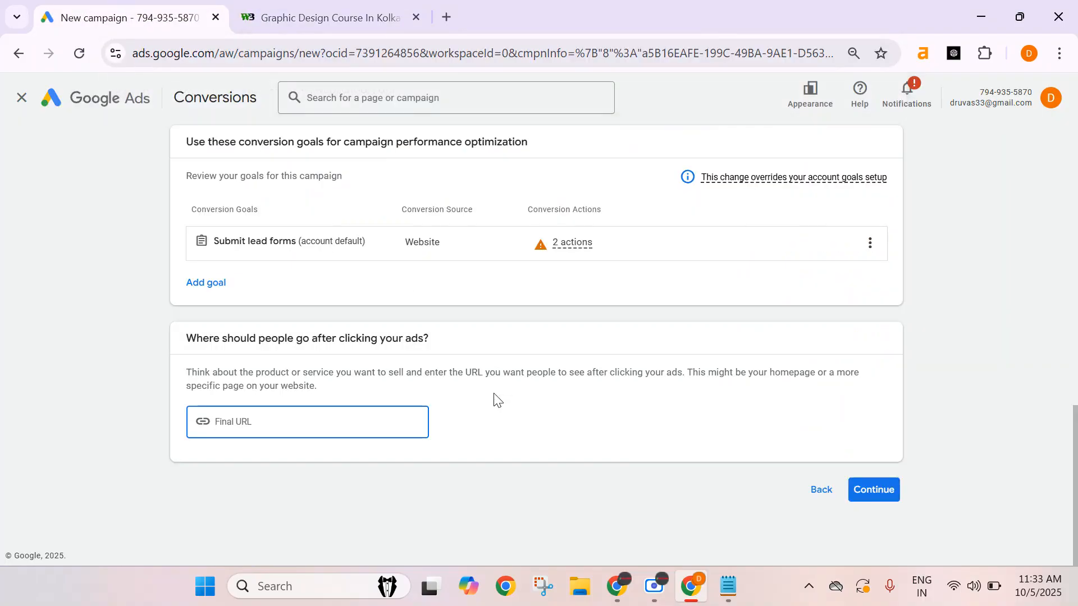
key("ctrl+v")
left_click(874, 489)
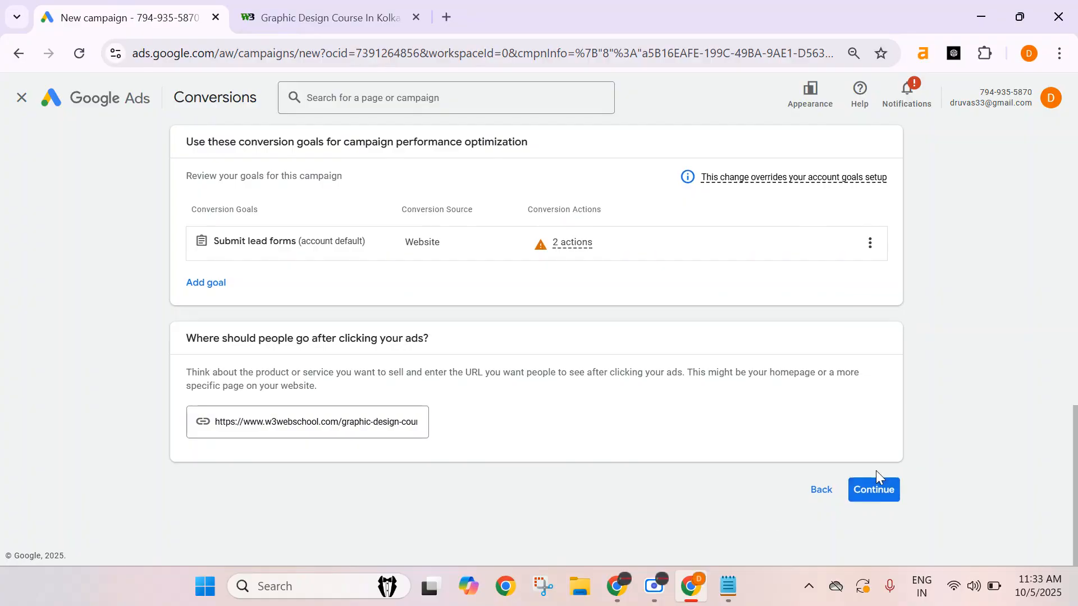
Name the campaign 'P.Max - Grpahic Design Leads - CPA', continue, and start a new campaign instead of the saved draft.
scroll(550, 473, "down", 3)
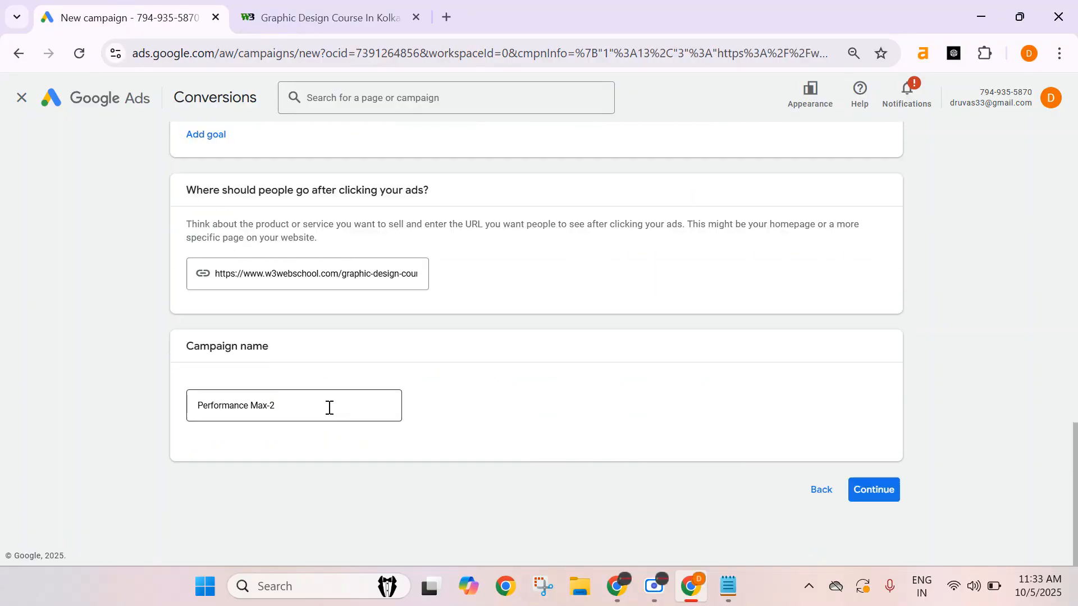
left_click(275, 403)
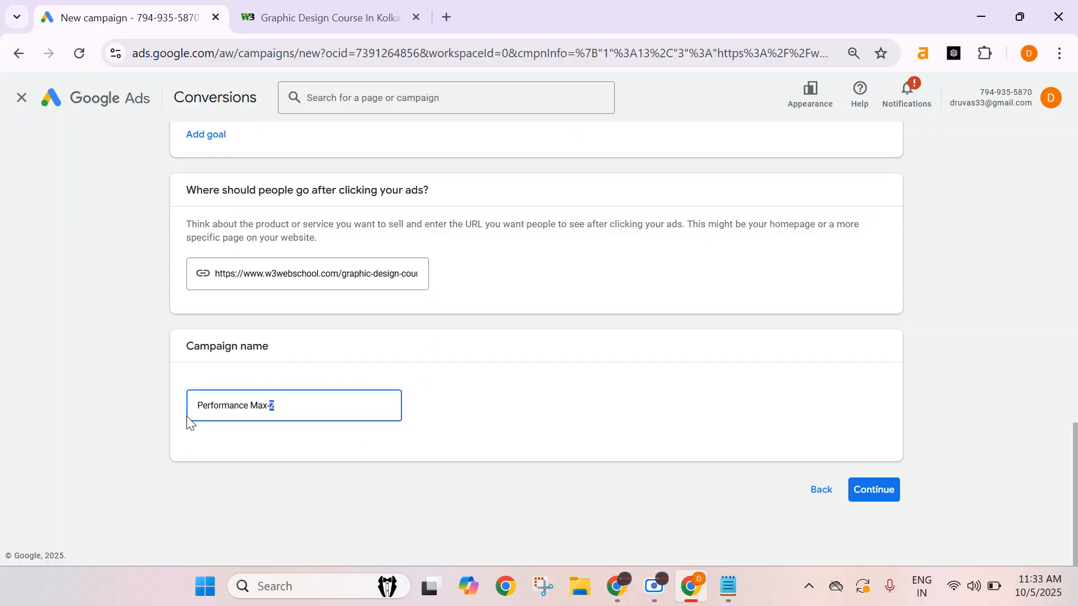
triple_click(220, 408)
type("P")
left_click(509, 456)
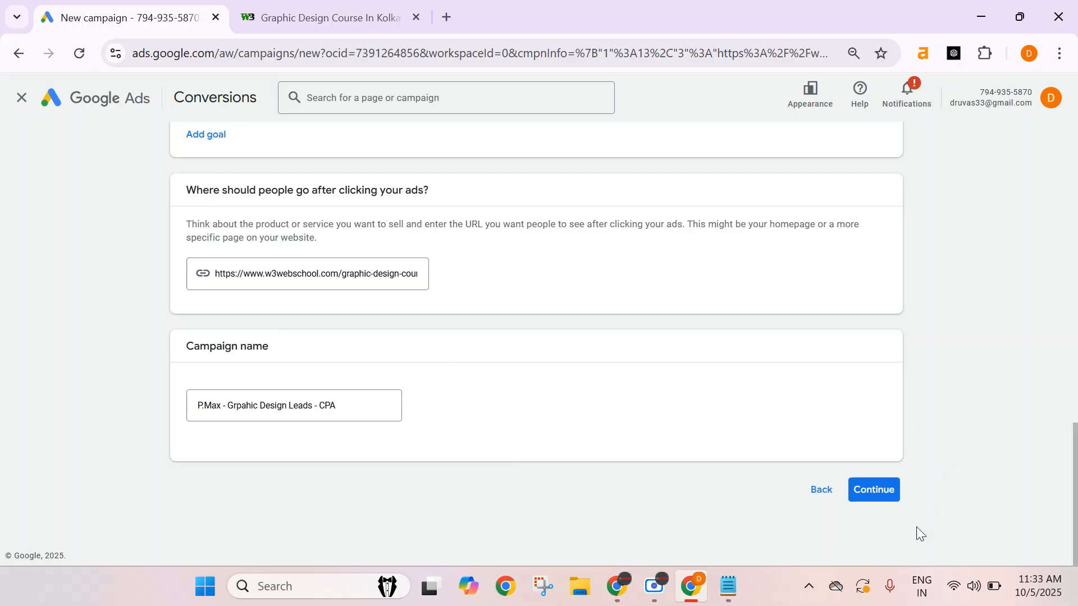
left_click(894, 500)
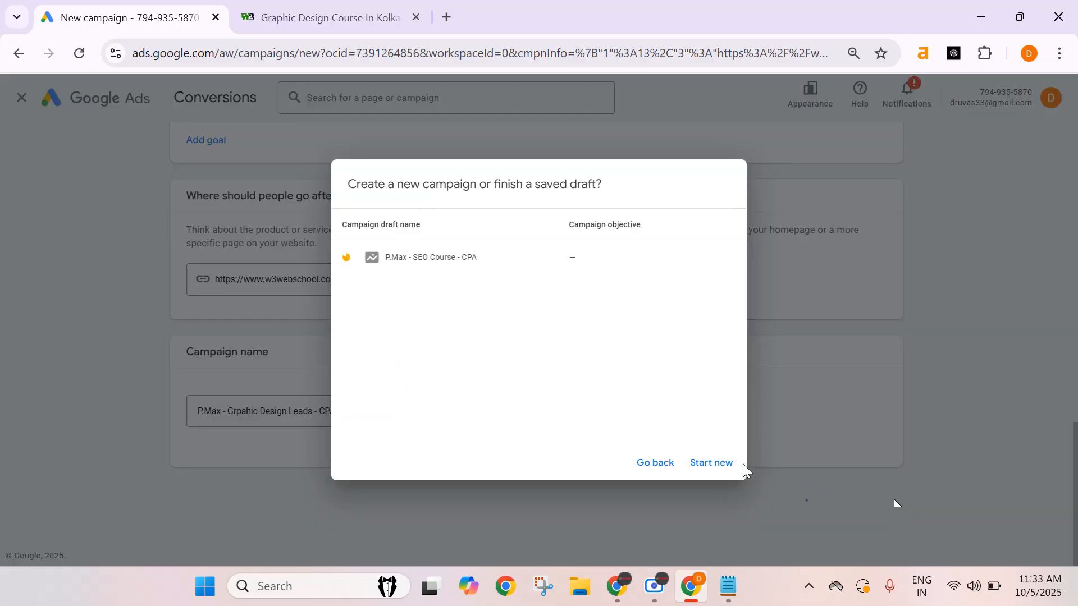
left_click(727, 466)
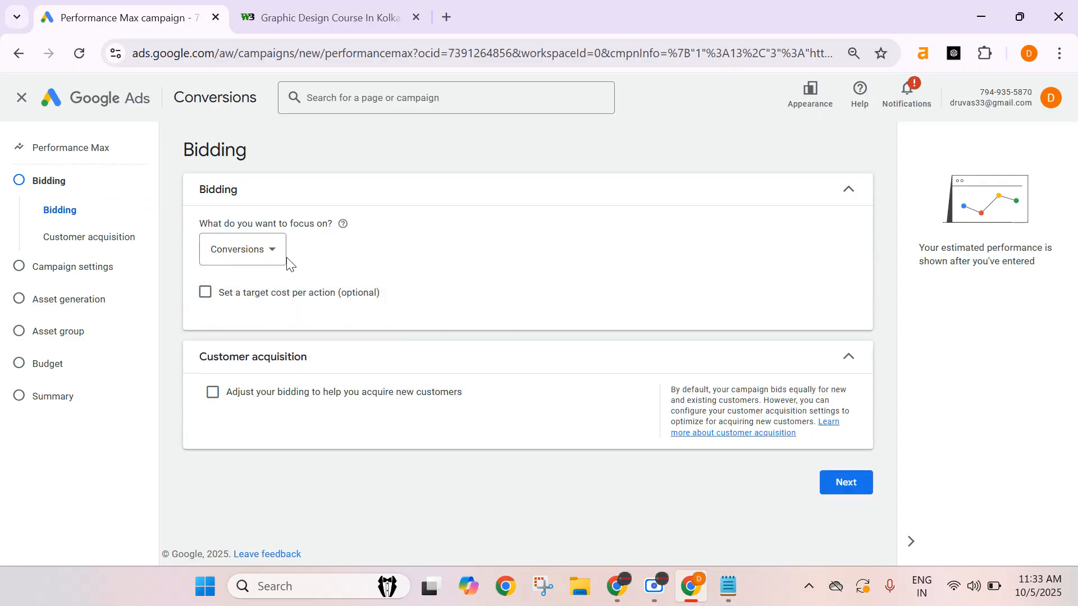
Choose Conversions as the bidding focus and enable setting a target cost per action.
left_click(230, 243)
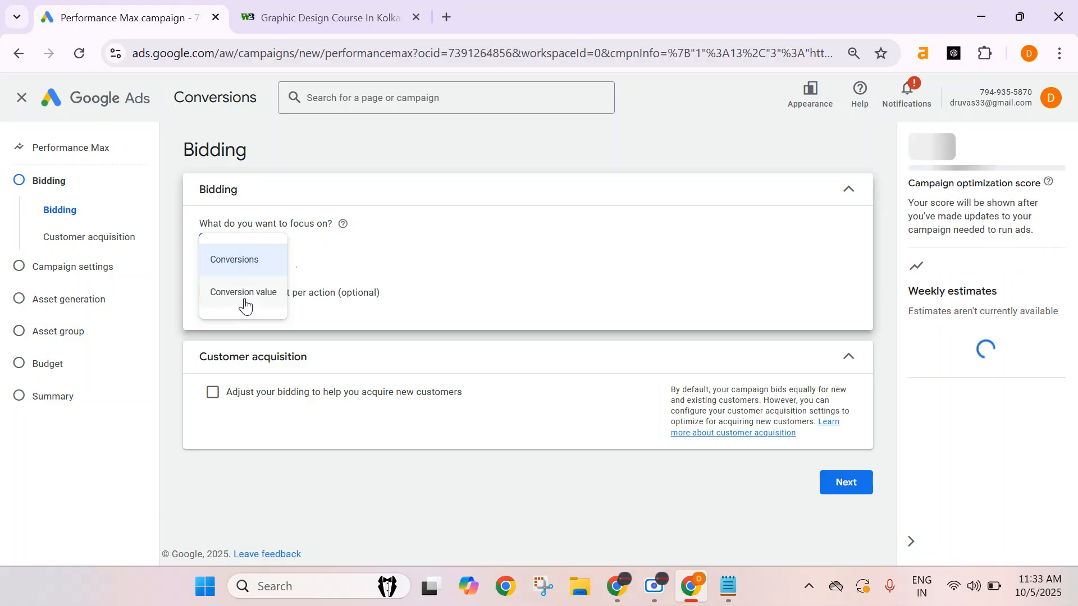
left_click(241, 261)
left_click(205, 292)
Set the target CPA to ₹200.
left_click(298, 347)
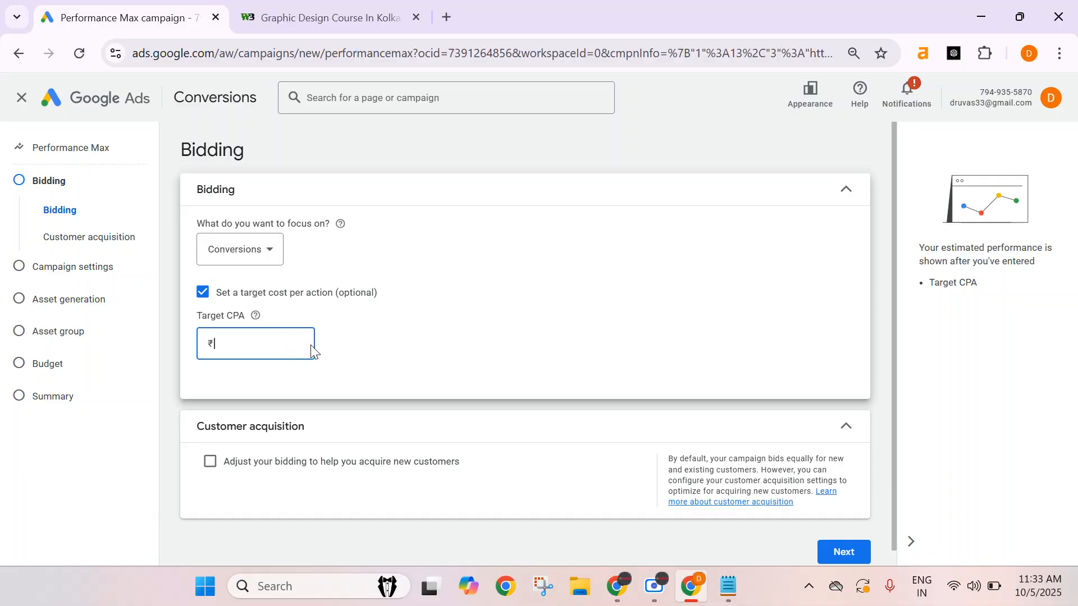
type("00")
left_click(351, 348)
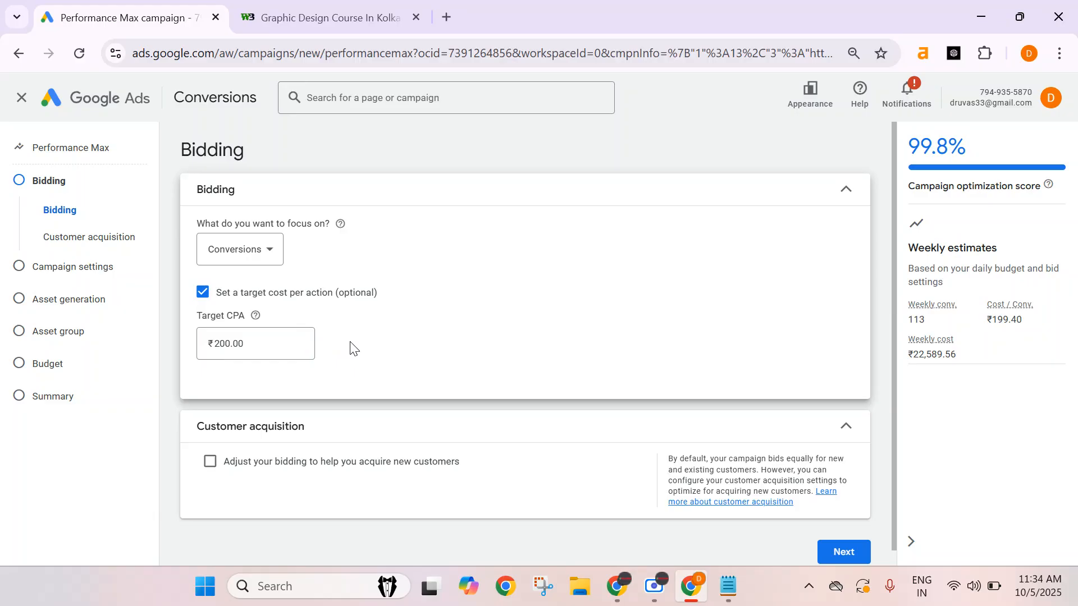
Turn the target cost per action off and on again and re-enter a target CPA of ₹200.
mouse_move(258, 320)
left_click(203, 292)
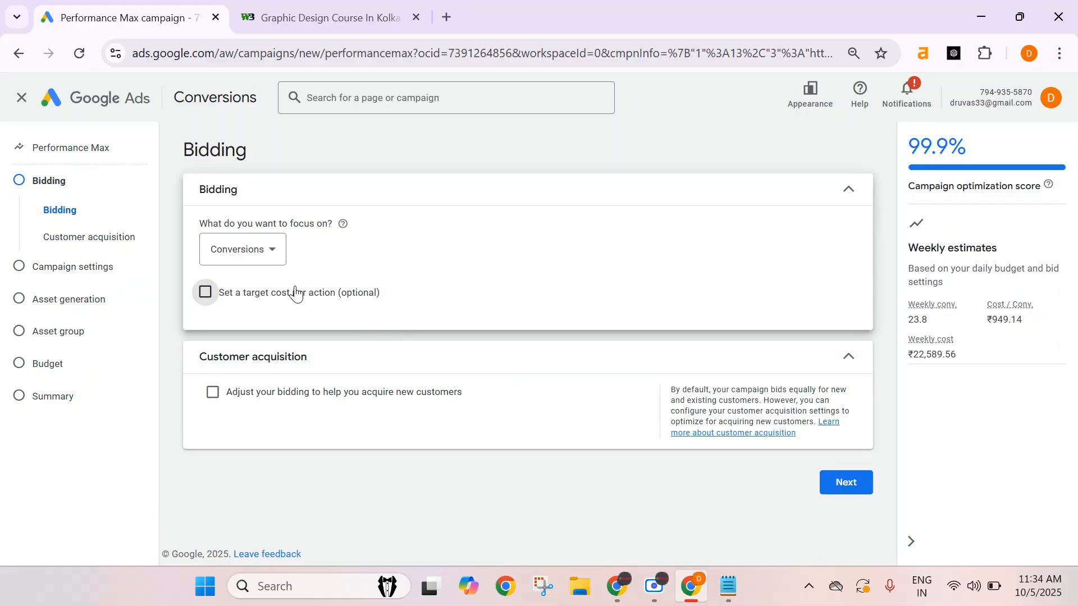
left_click(205, 292)
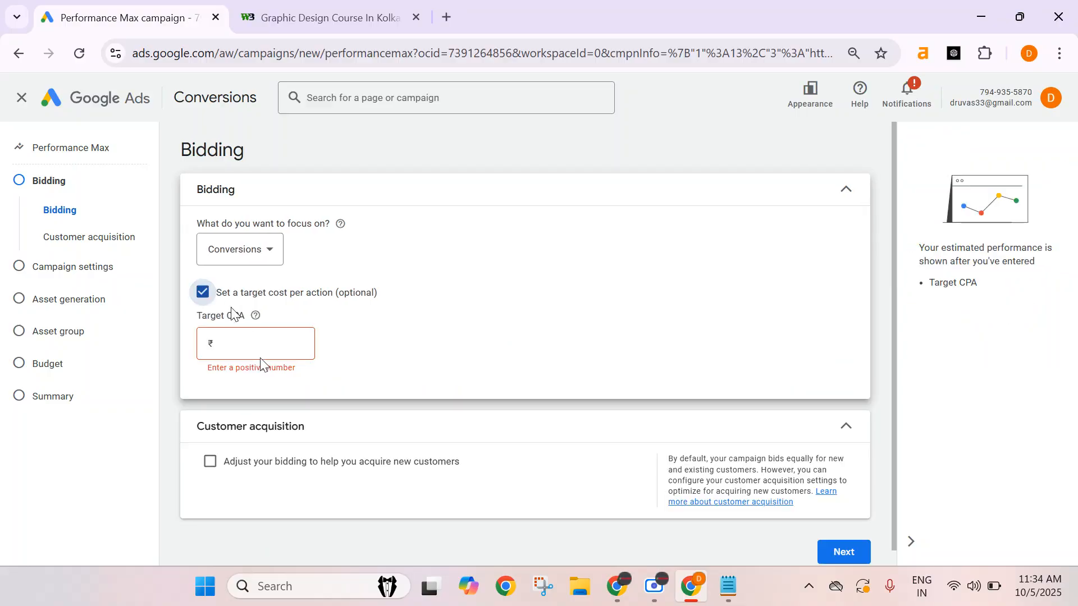
left_click(256, 355)
type("200")
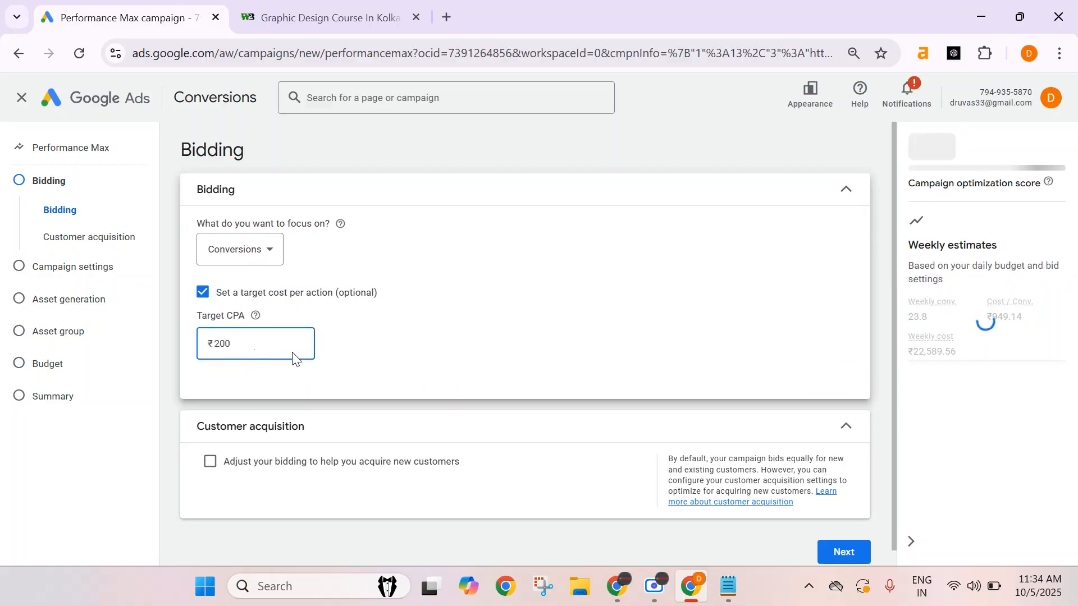
left_click(365, 356)
Collapse the Customer acquisition section of the bidding page.
scroll(582, 329, "down", 1)
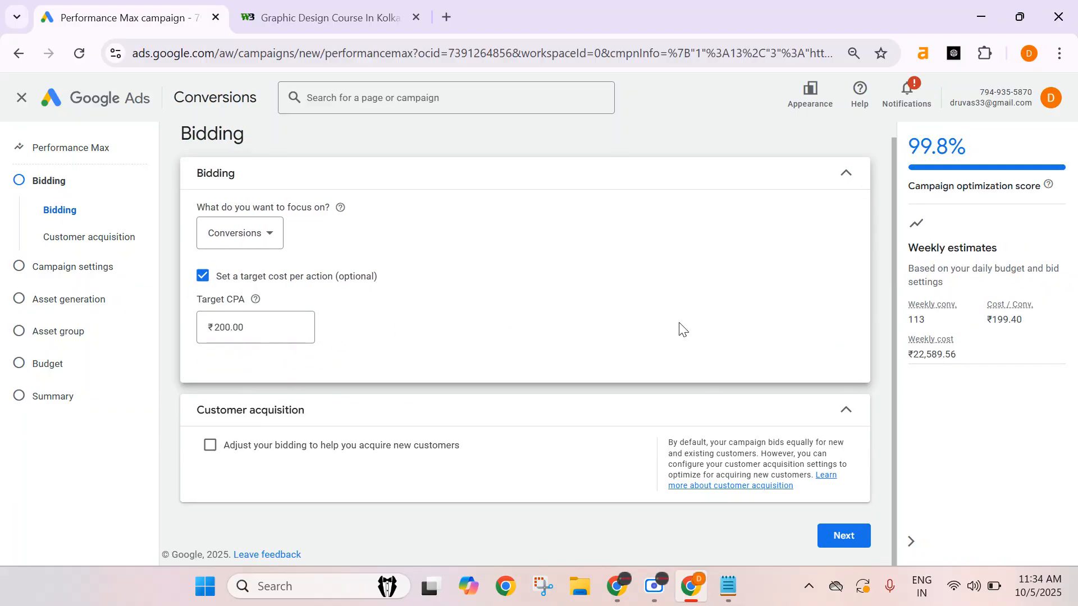
left_click(368, 411)
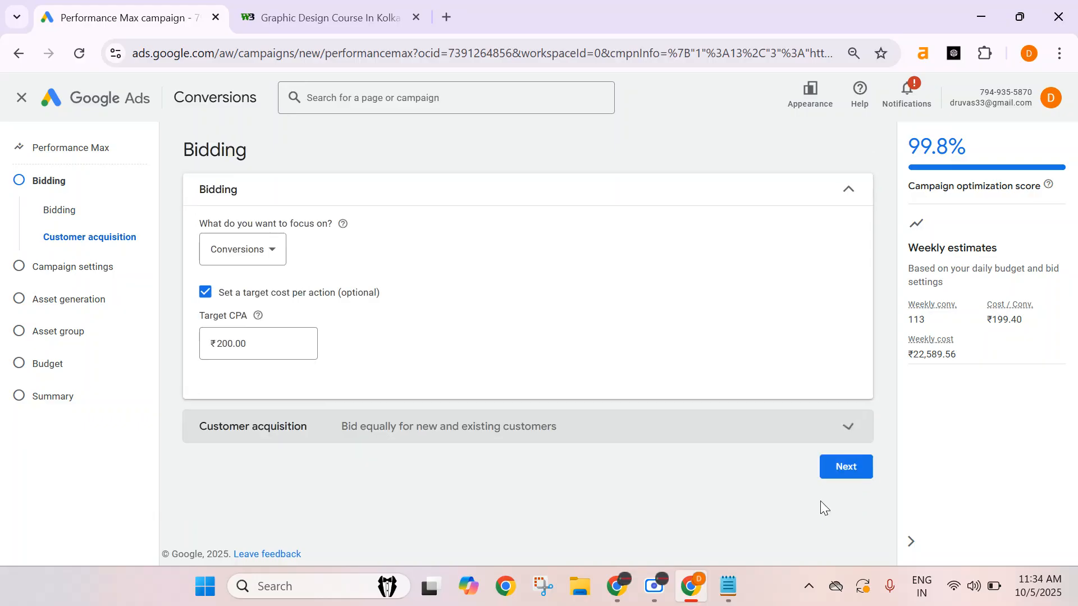
Move on to campaign settings and target a 20 km radius around Kolkata, West Bengal.
left_click(842, 472)
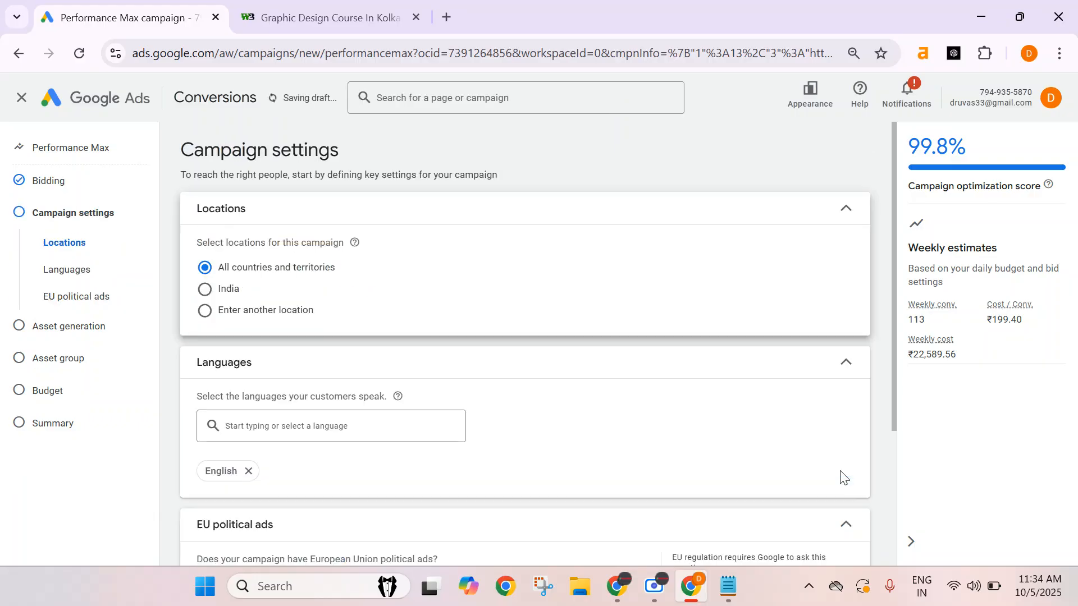
left_click(204, 312)
left_click(584, 384)
left_click(482, 357)
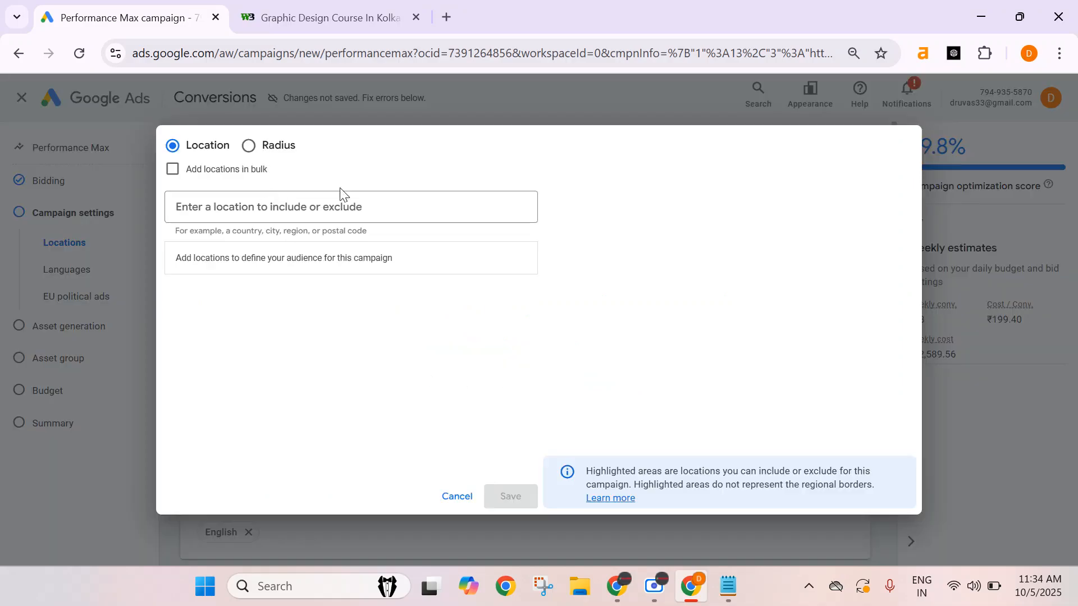
left_click(249, 146)
left_click(513, 206)
left_click(512, 246)
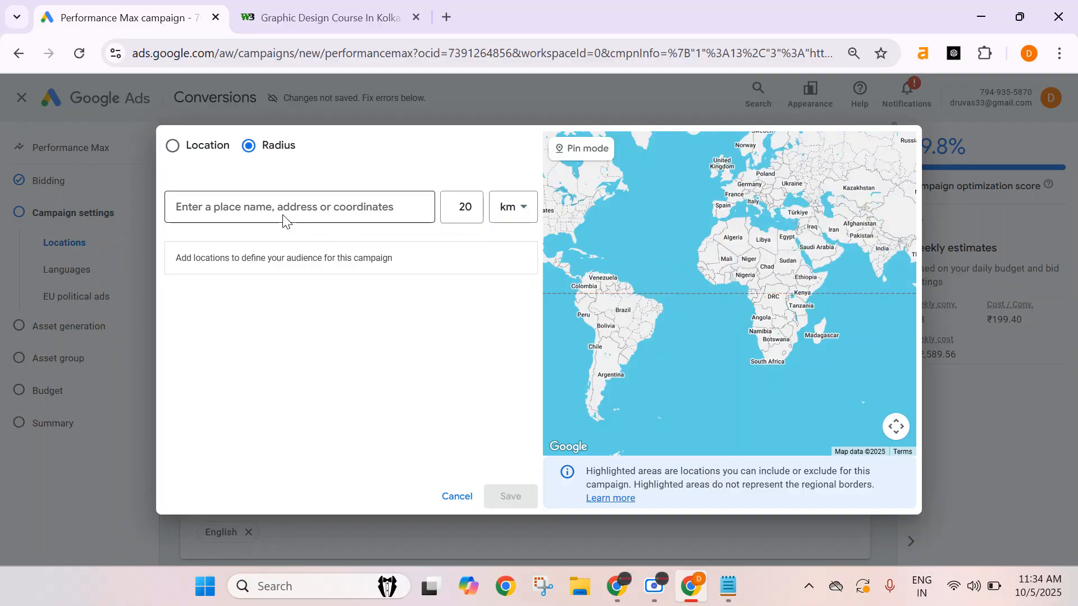
left_click(288, 211)
type("kolk")
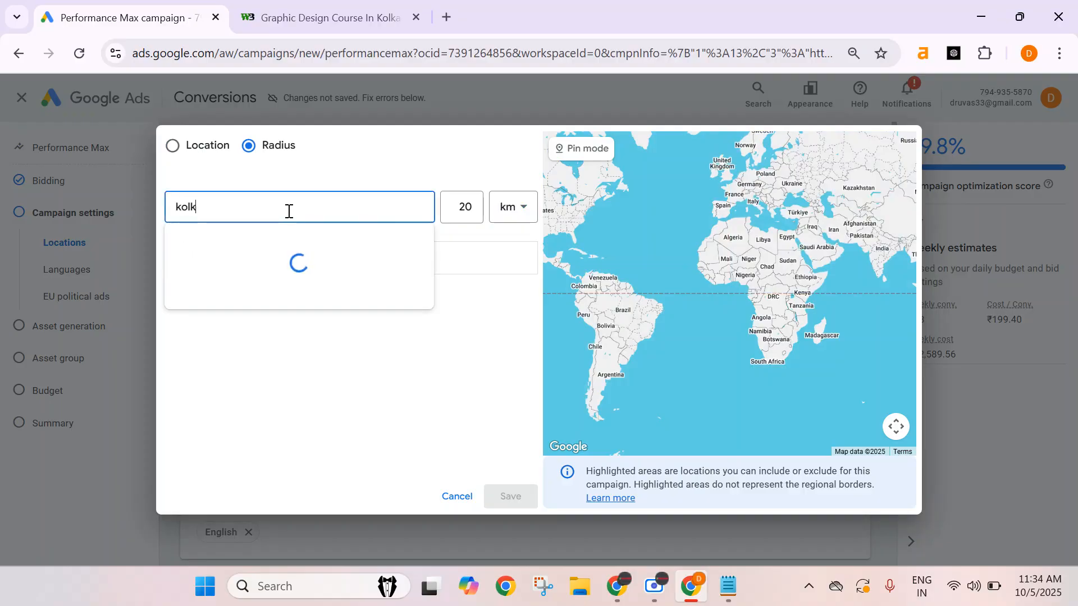
left_click(474, 262)
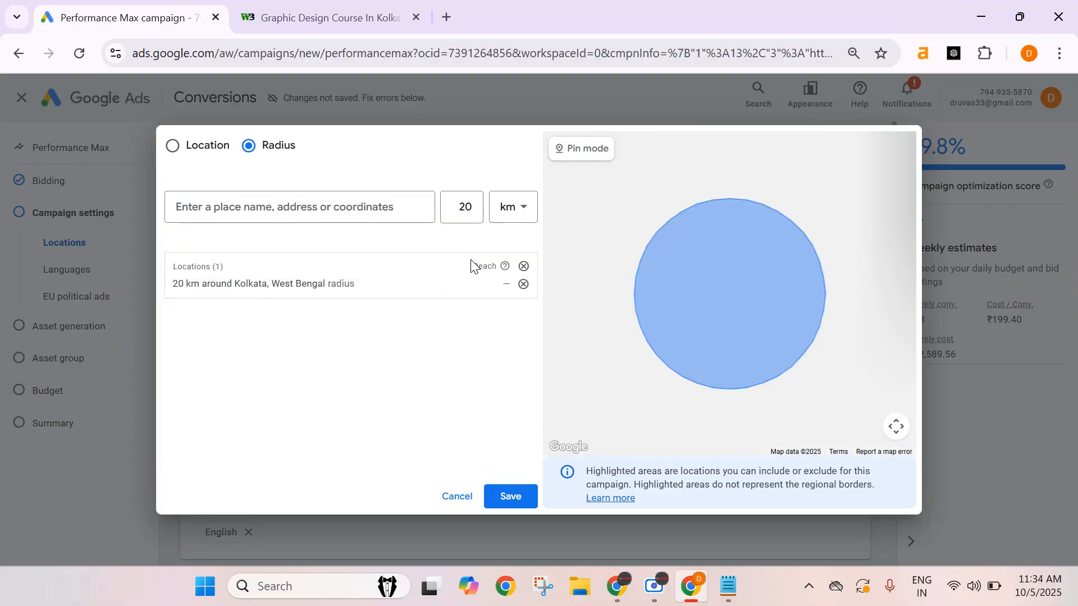
left_click(510, 497)
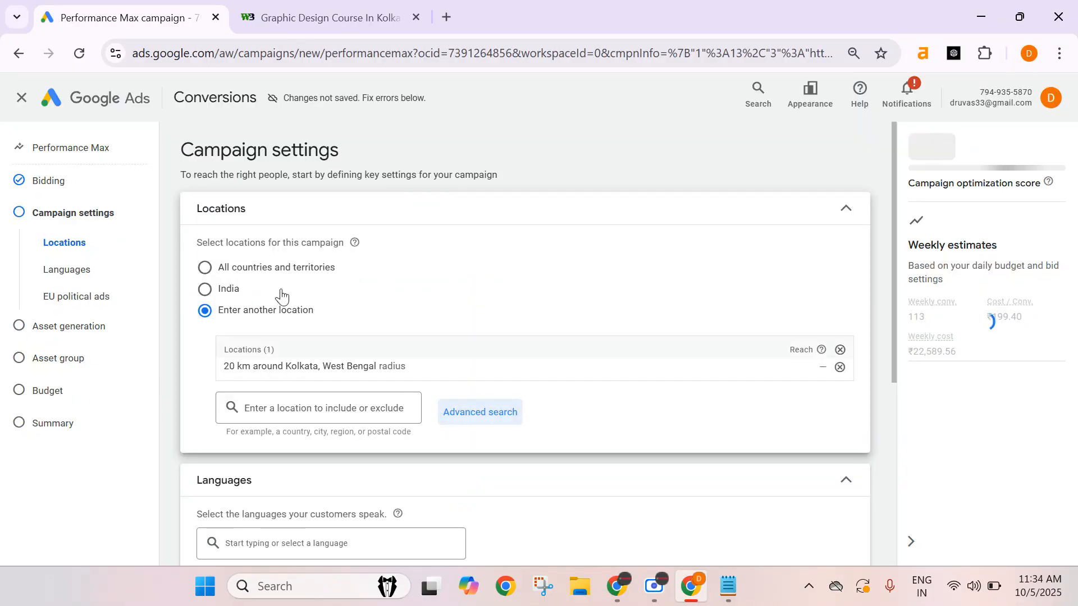
Remove the English language restriction and declare that the campaign has no EU political ads.
scroll(365, 335, "down", 4)
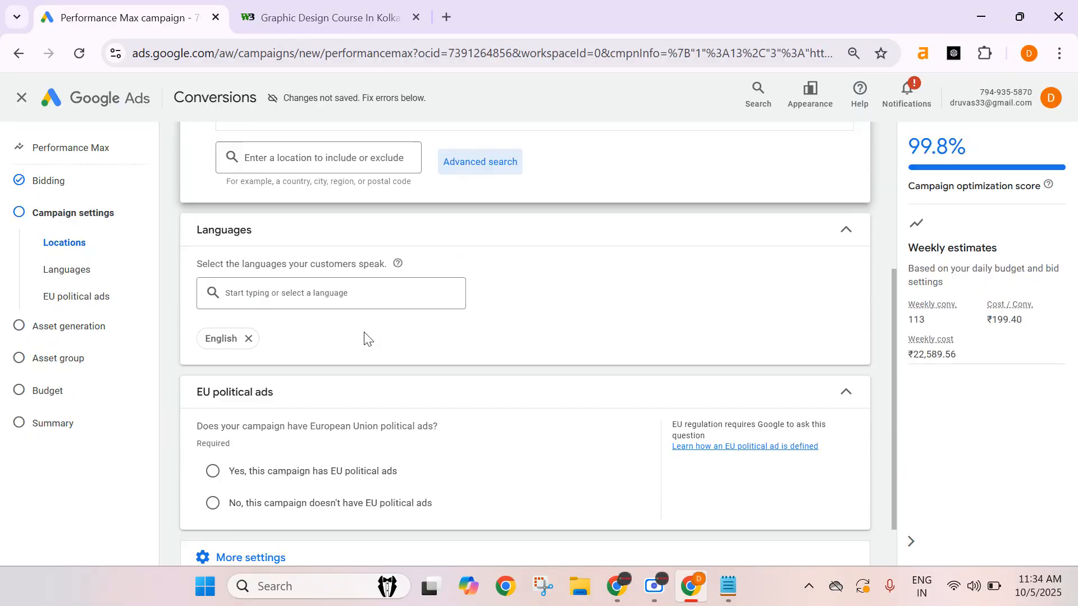
left_click(249, 339)
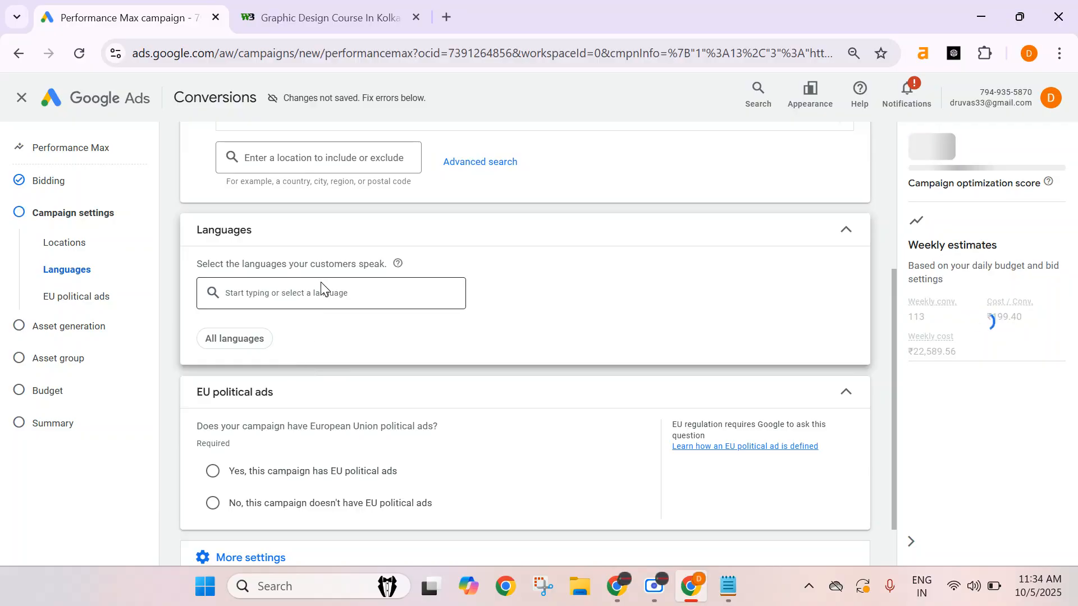
scroll(249, 351, "down", 2)
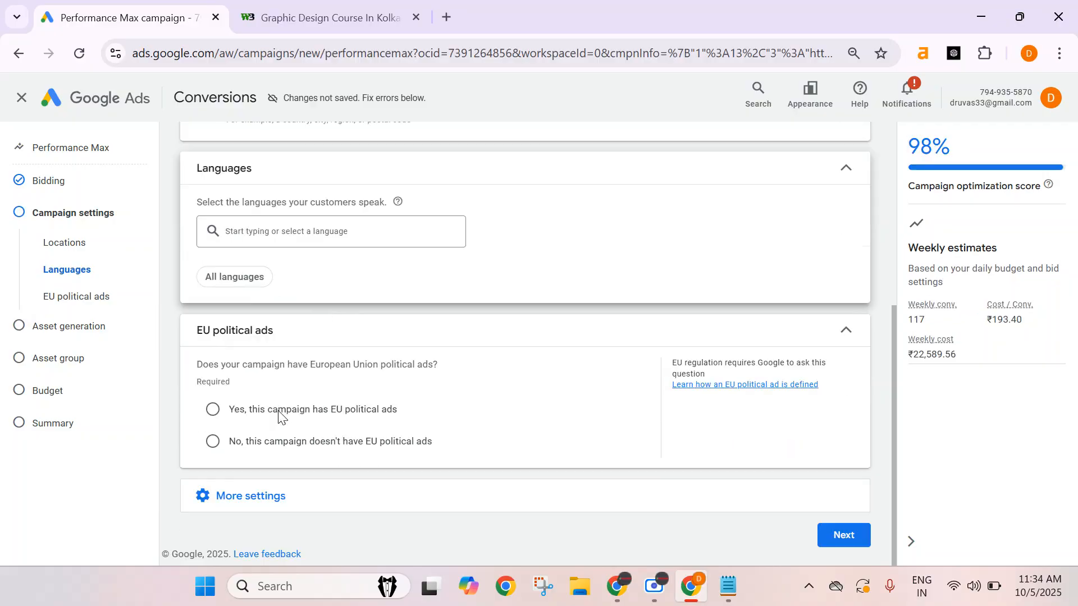
left_click(211, 444)
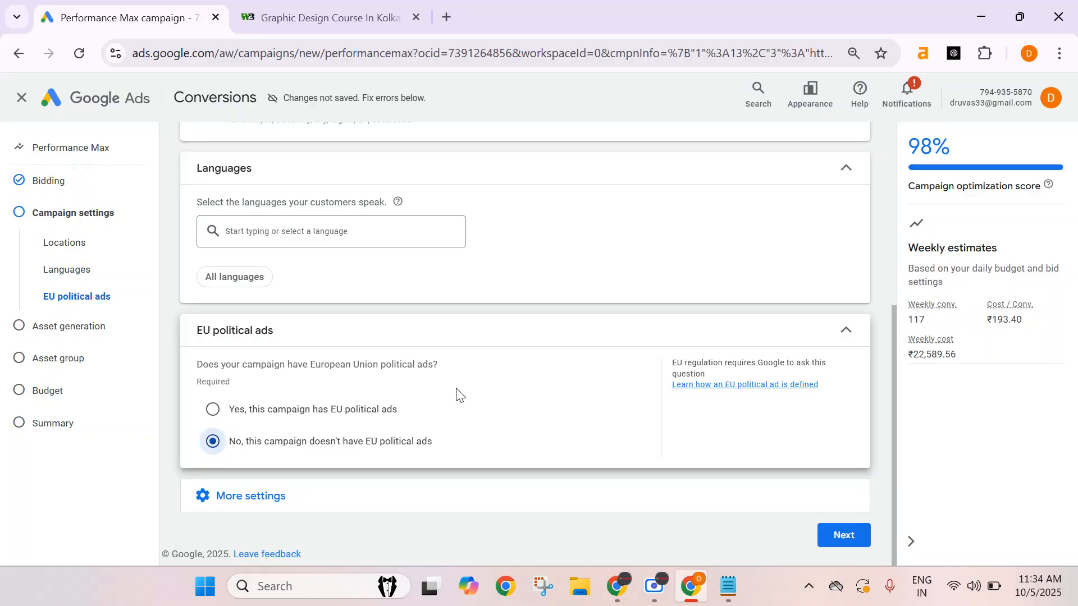
Expand the additional settings and open the ad schedule options.
left_click(336, 514)
scroll(342, 415, "down", 4)
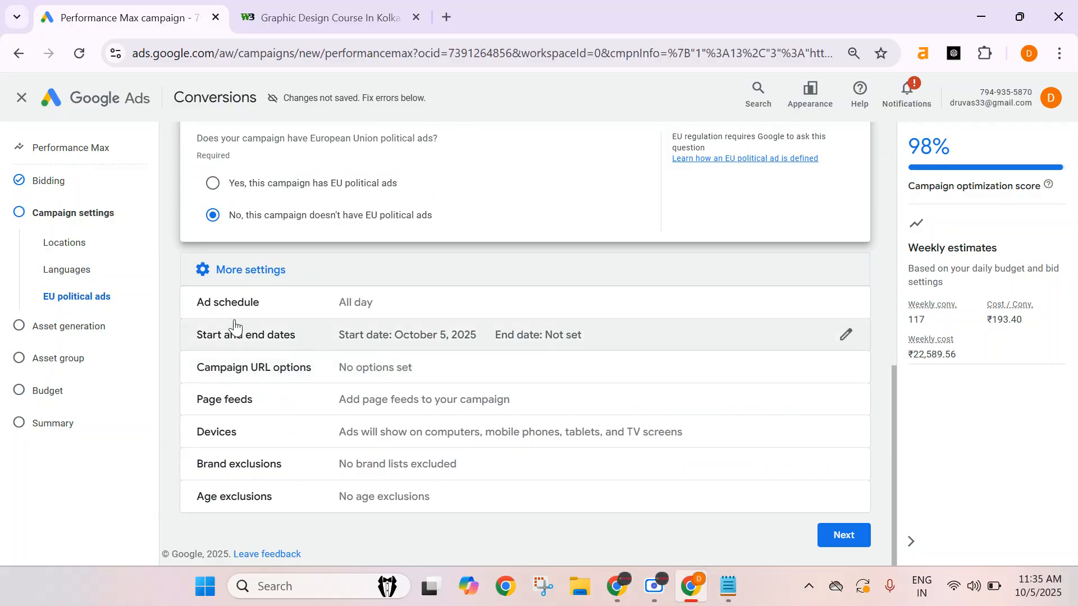
left_click(412, 314)
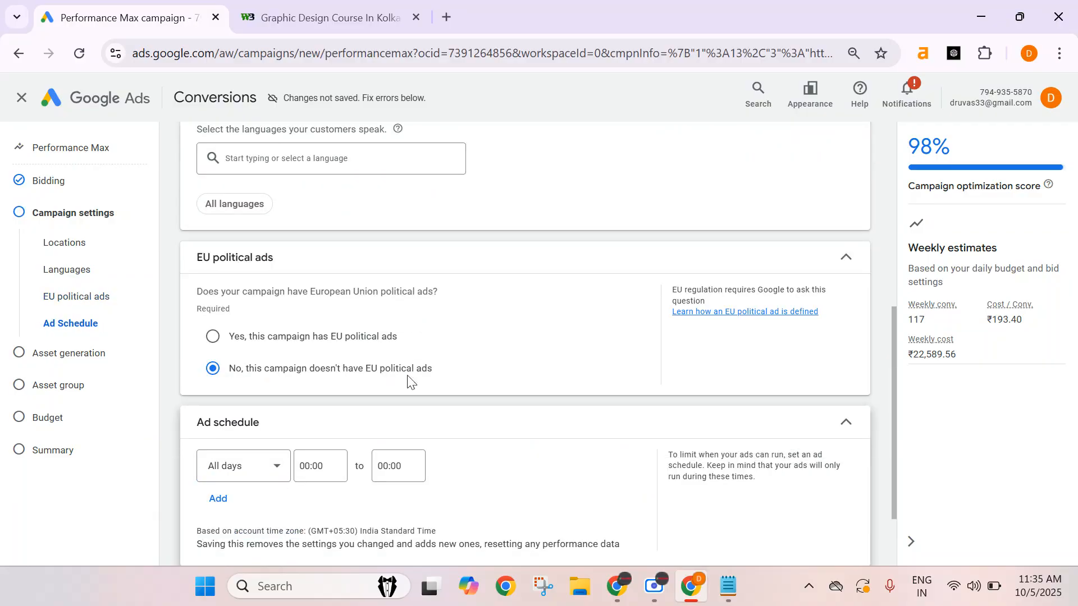
scroll(412, 371, "down", 2)
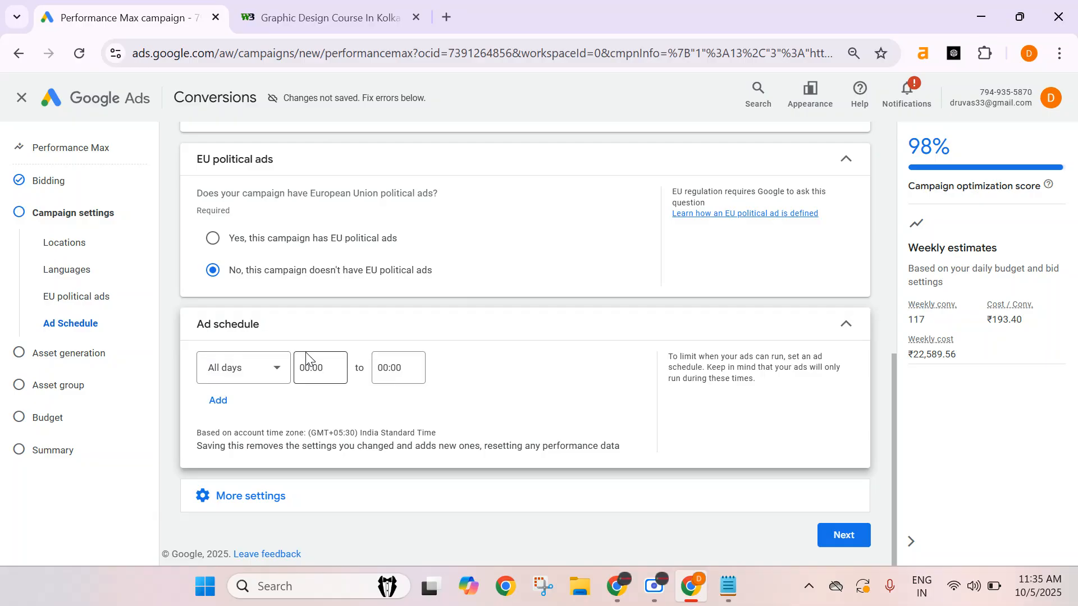
Set the campaign start date to Oct 6, 2025 with no end date.
left_click(313, 508)
scroll(332, 368, "down", 3)
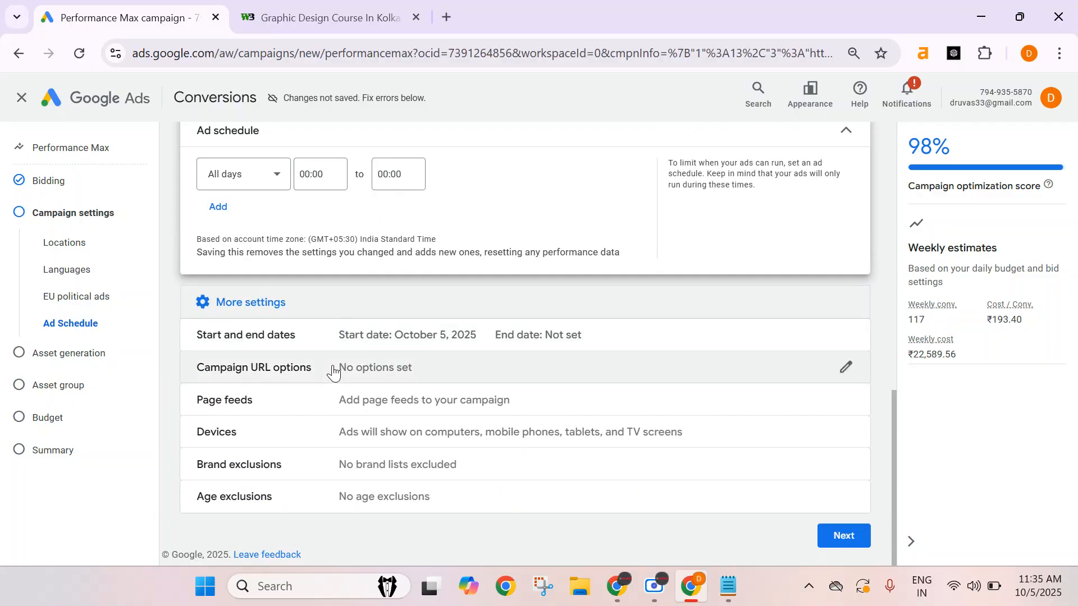
left_click(397, 336)
scroll(332, 457, "down", 2)
left_click(255, 350)
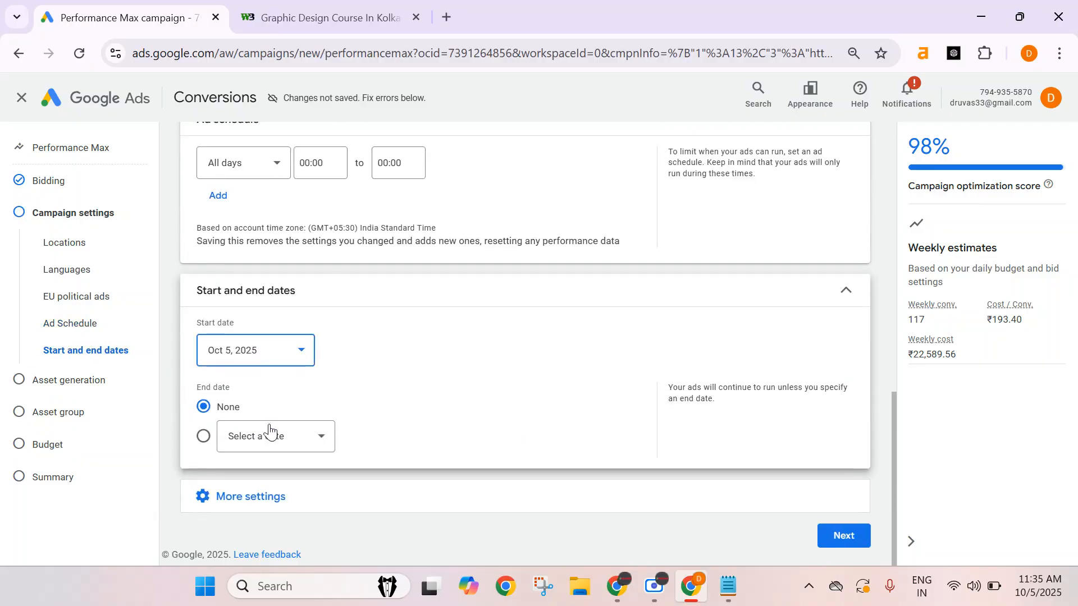
left_click(231, 233)
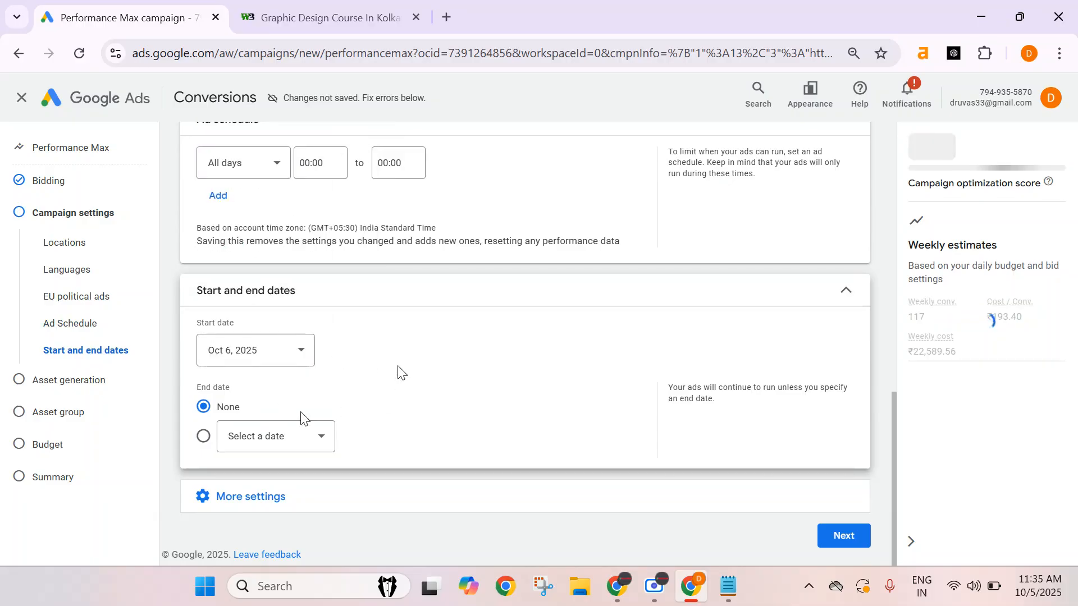
left_click(281, 503)
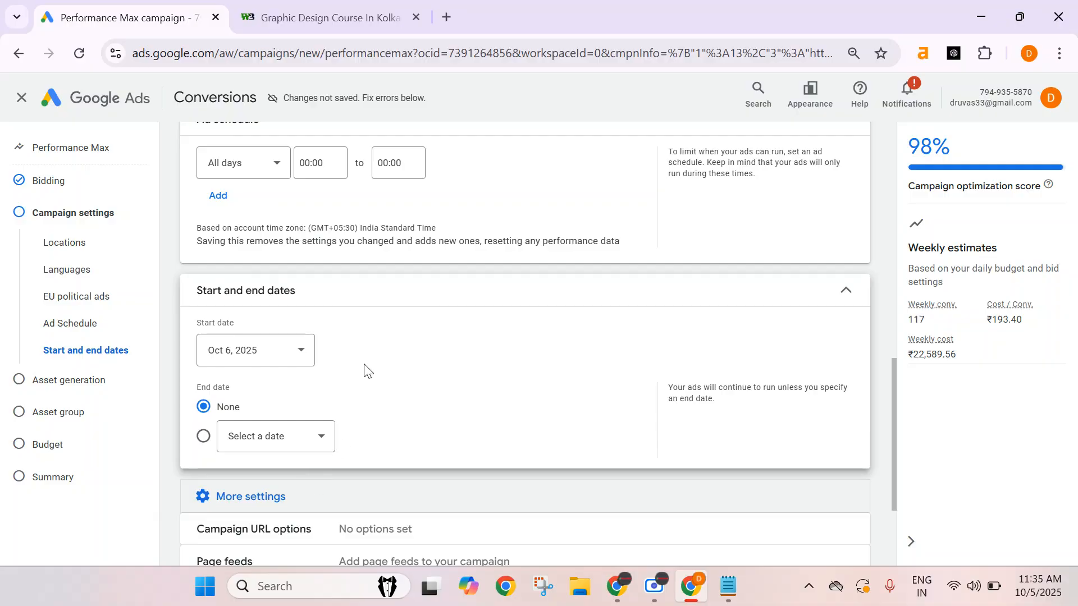
Review the device targeting and brand exclusion options in the additional settings.
scroll(364, 359, "down", 3)
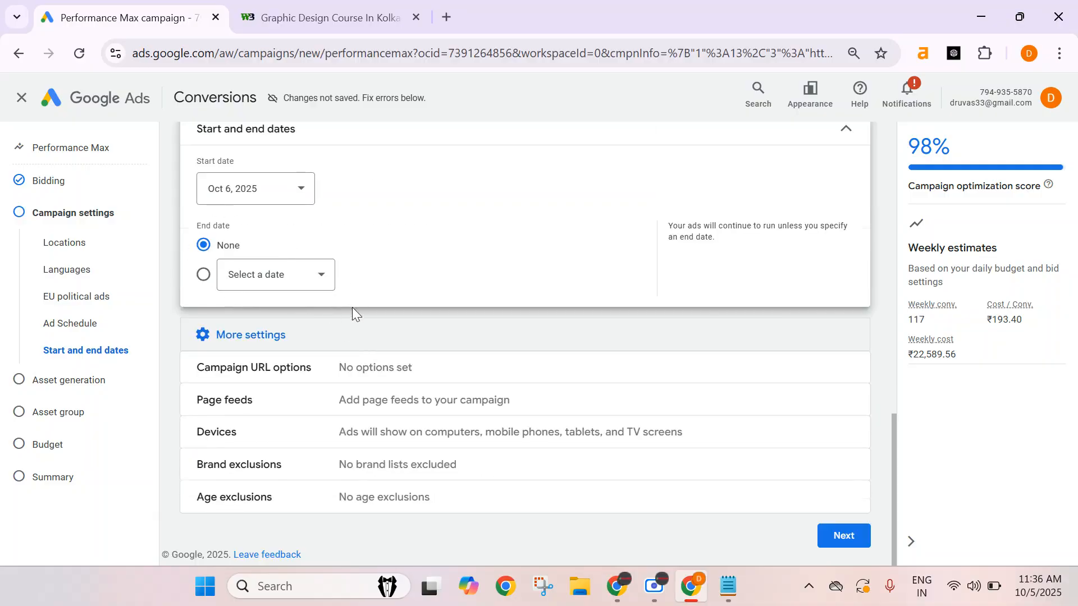
scroll(352, 307, "up", 1)
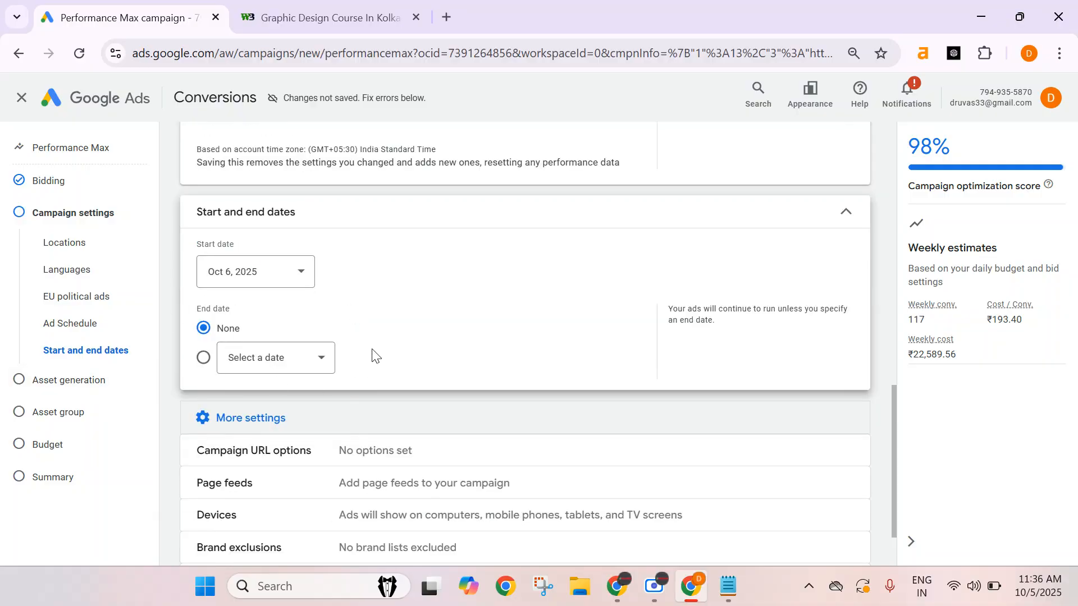
scroll(375, 357, "down", 1)
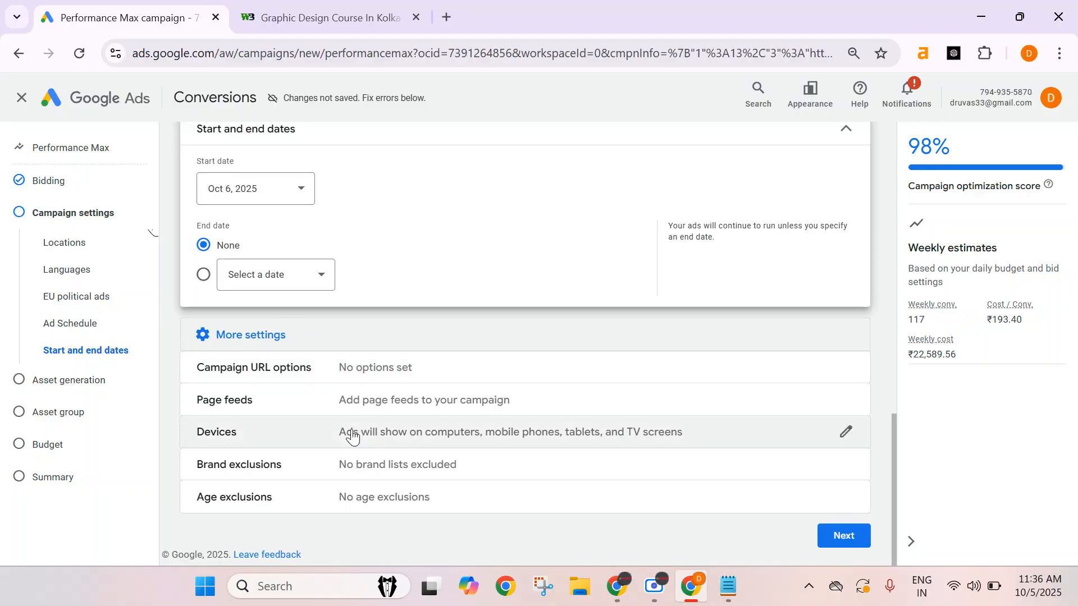
left_click(311, 436)
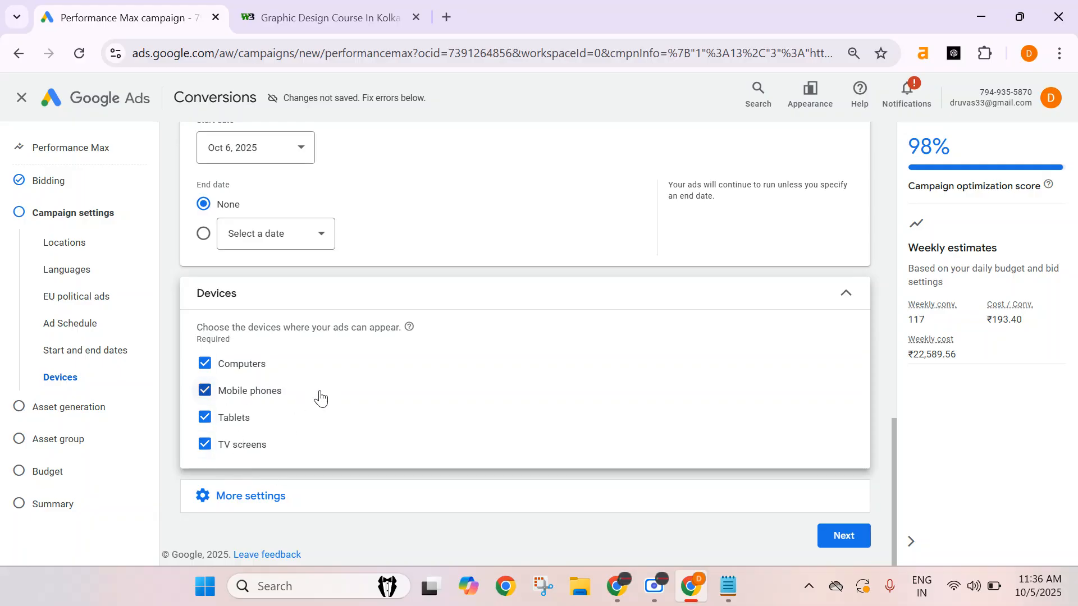
left_click(327, 505)
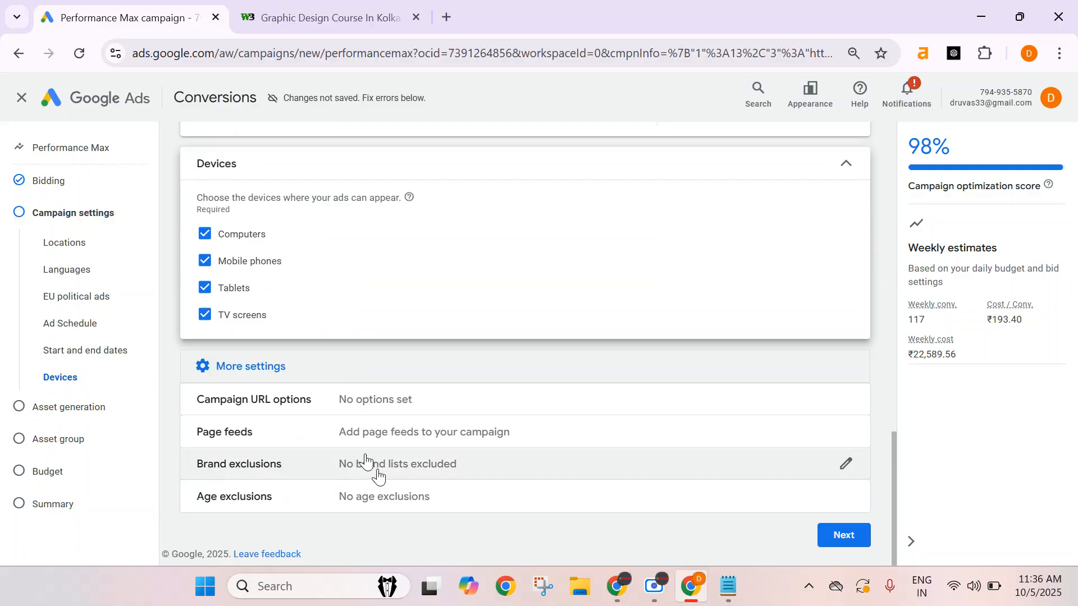
left_click(430, 469)
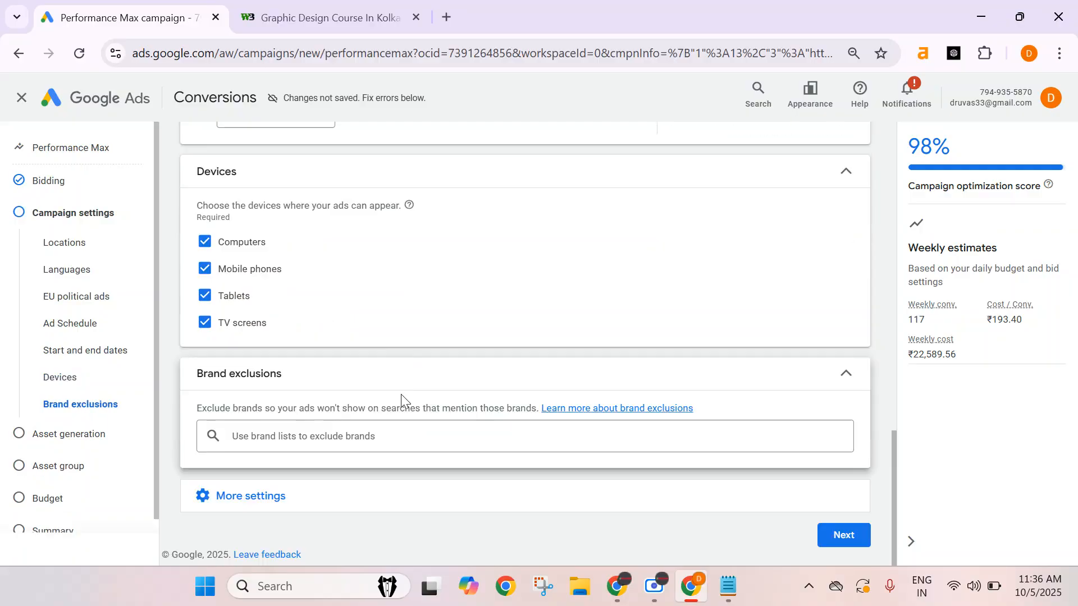
left_click(344, 436)
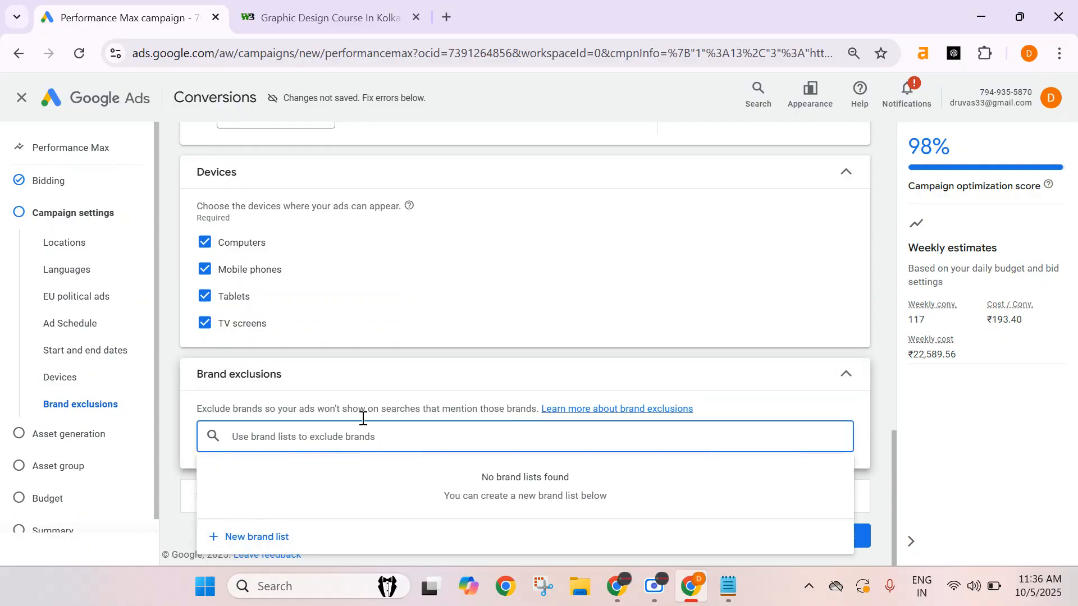
left_click(885, 354)
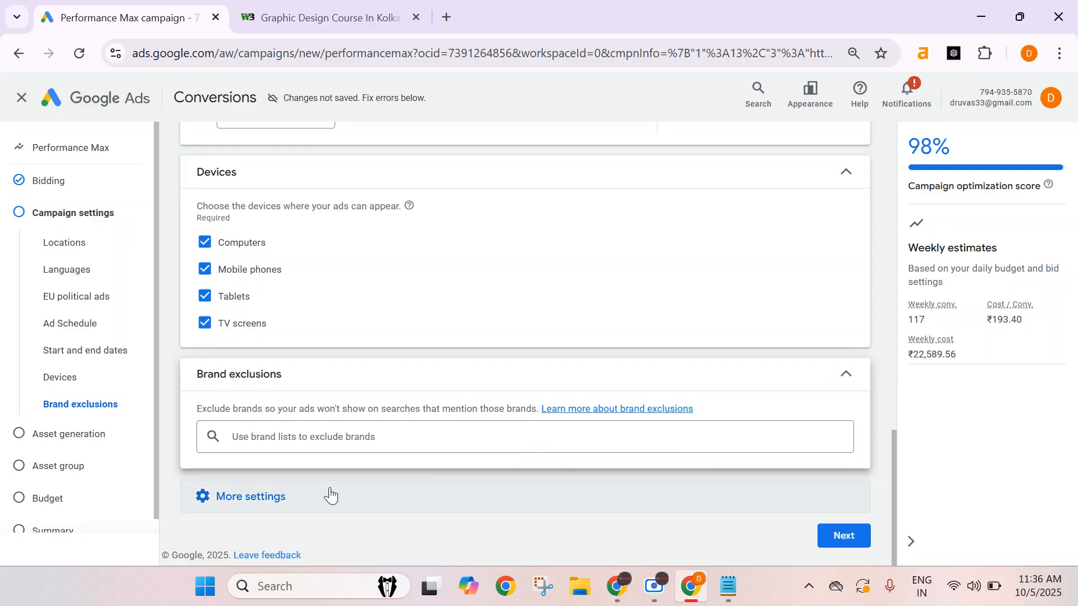
Enable age exclusions, exclude the 45-54, 55-64 and 65+ ranges, and continue to asset generation.
left_click(245, 495)
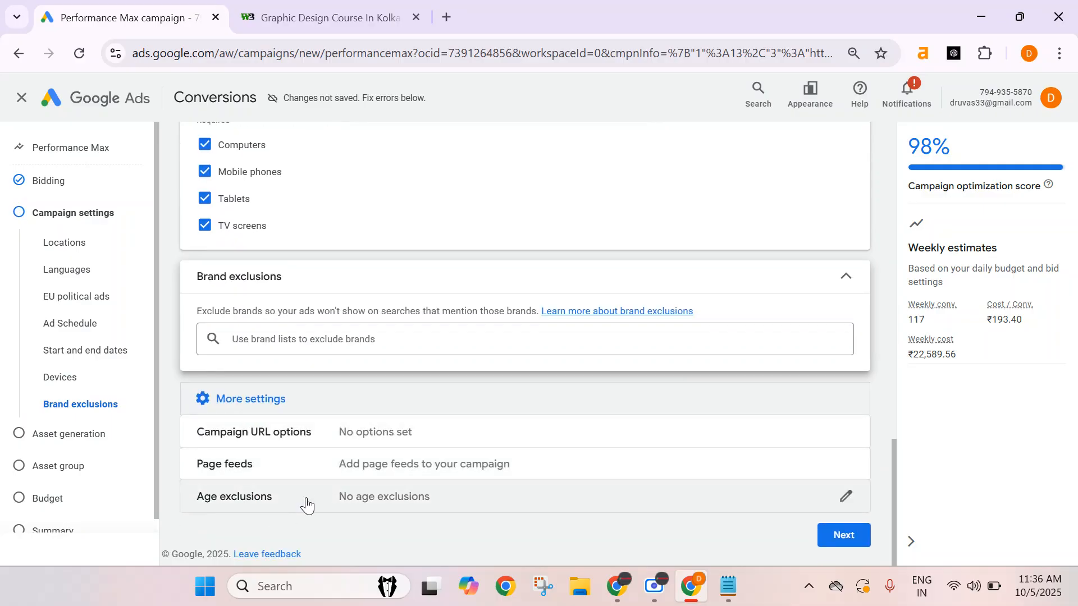
left_click(306, 505)
left_click(212, 441)
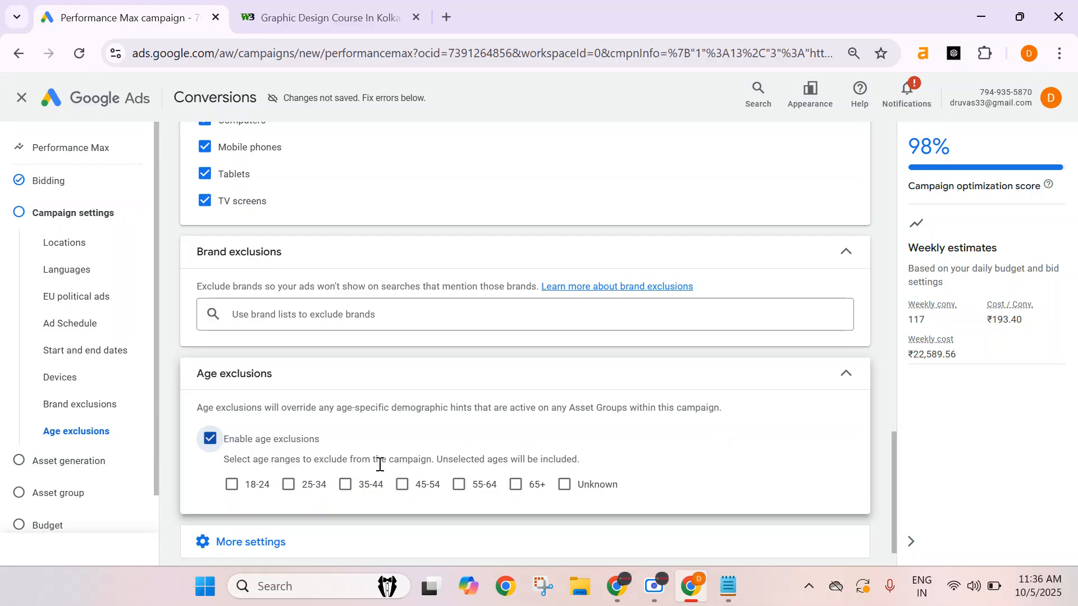
left_click(405, 493)
left_click(457, 490)
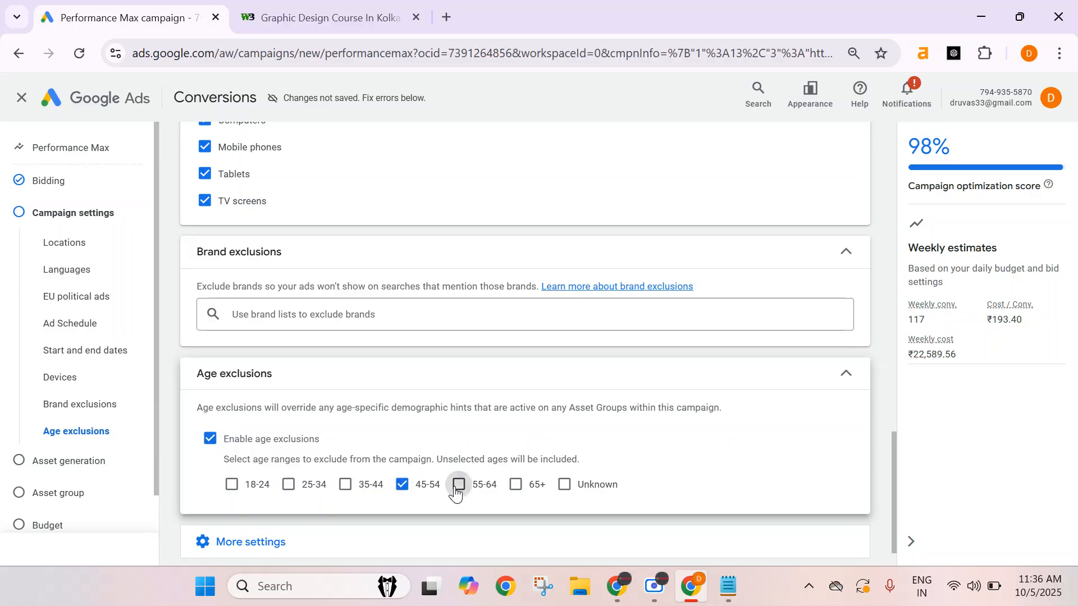
left_click(520, 486)
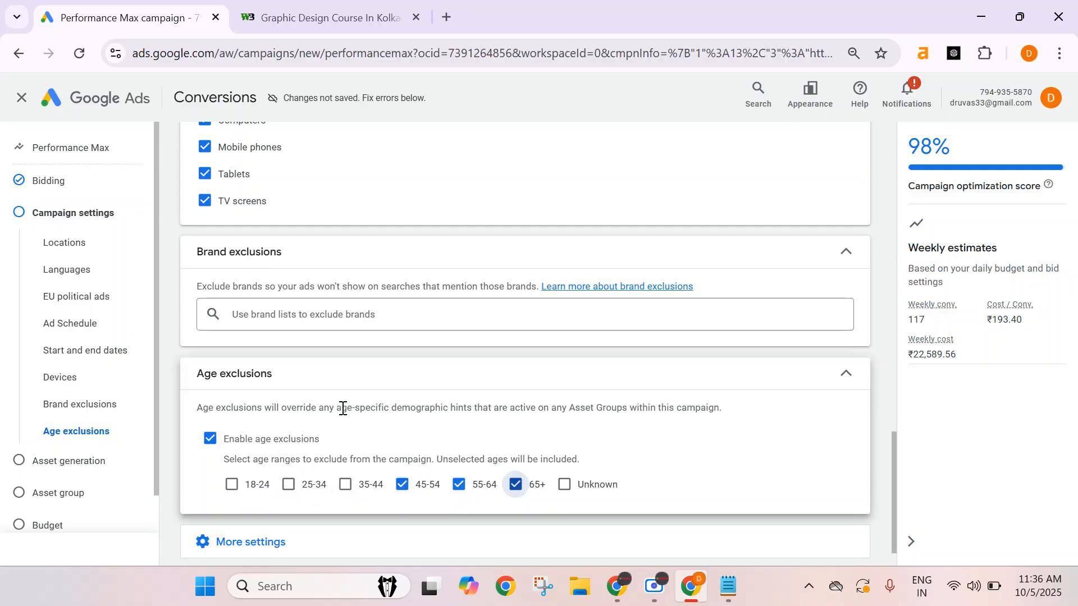
scroll(472, 455, "down", 1)
left_click(324, 503)
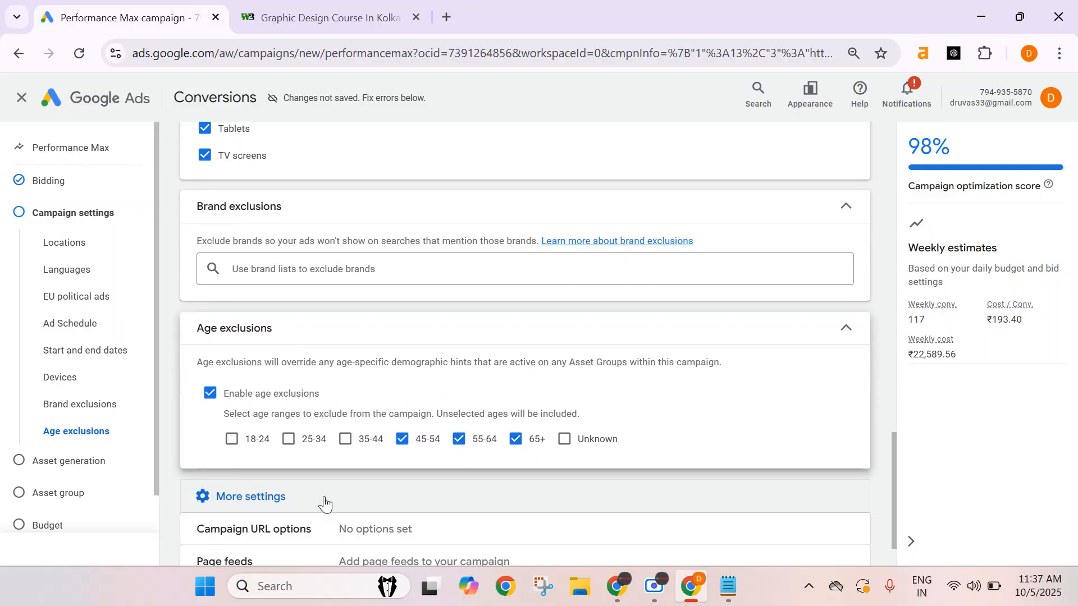
scroll(407, 377, "down", 2)
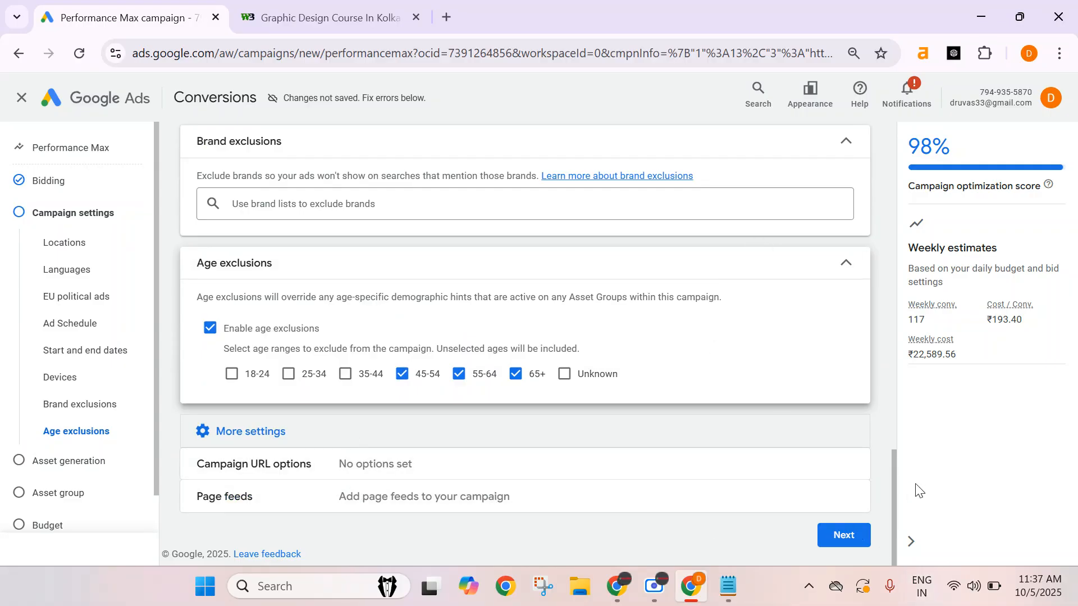
left_click(842, 543)
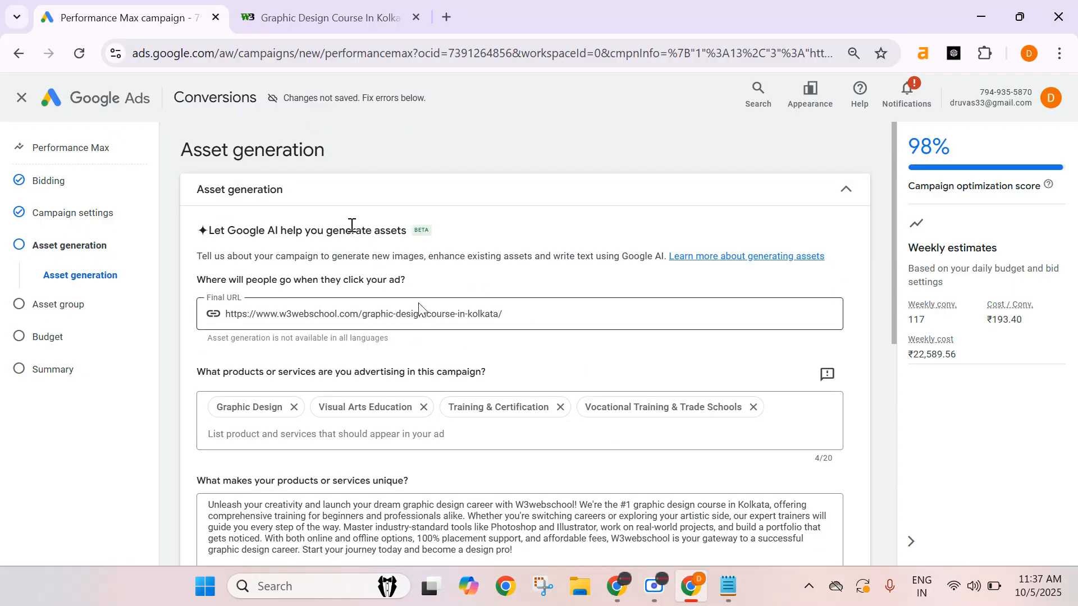
Try generating assets with Google AI, then skip asset generation and cancel the identity confirmation.
scroll(477, 250, "down", 3)
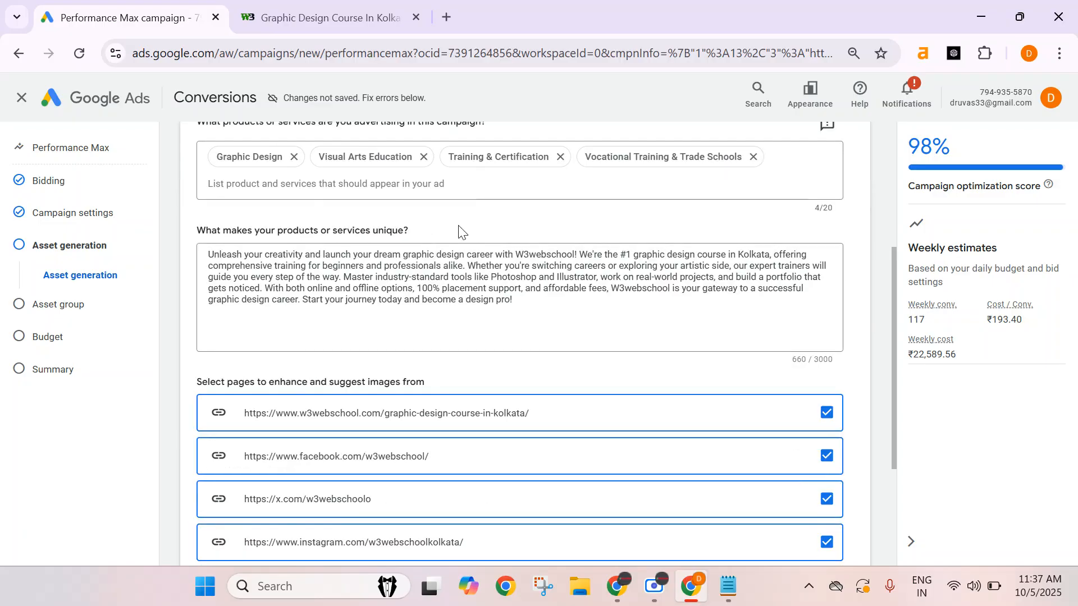
scroll(472, 241, "down", 3)
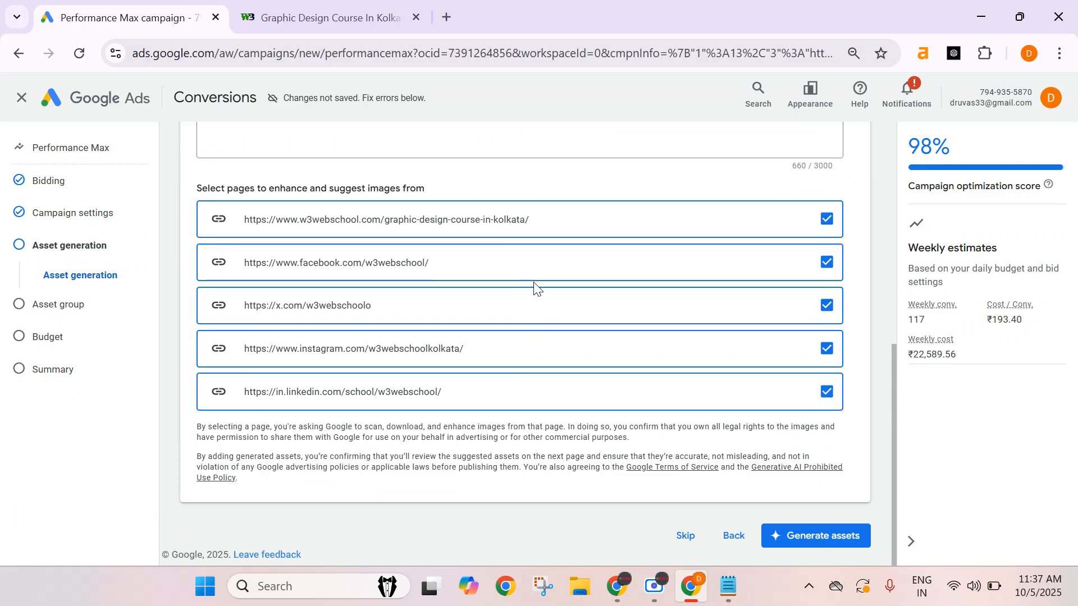
left_click(808, 537)
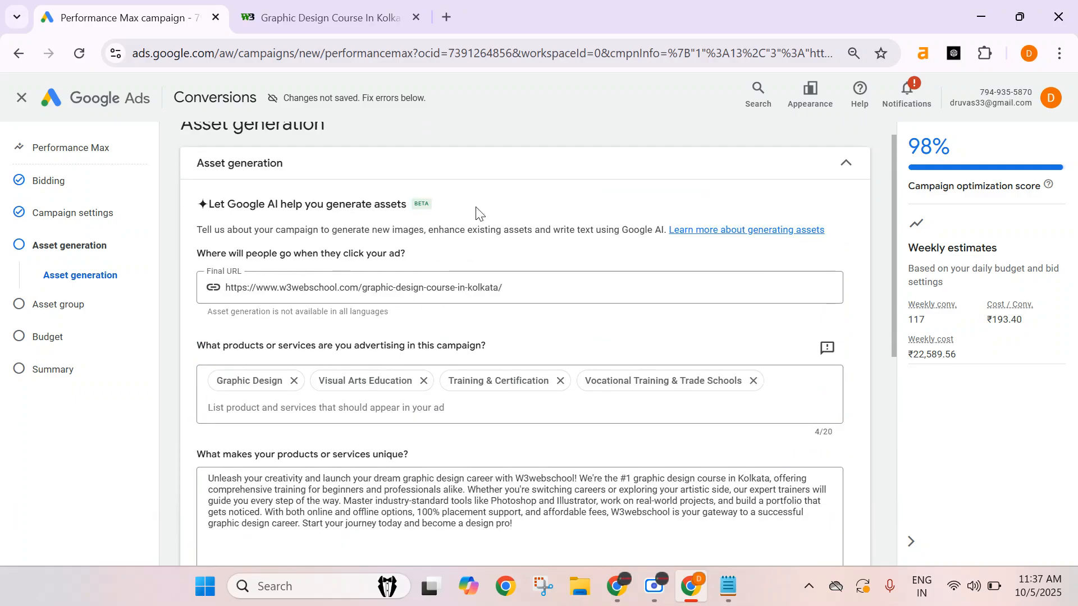
scroll(592, 197, "down", 7)
left_click(690, 545)
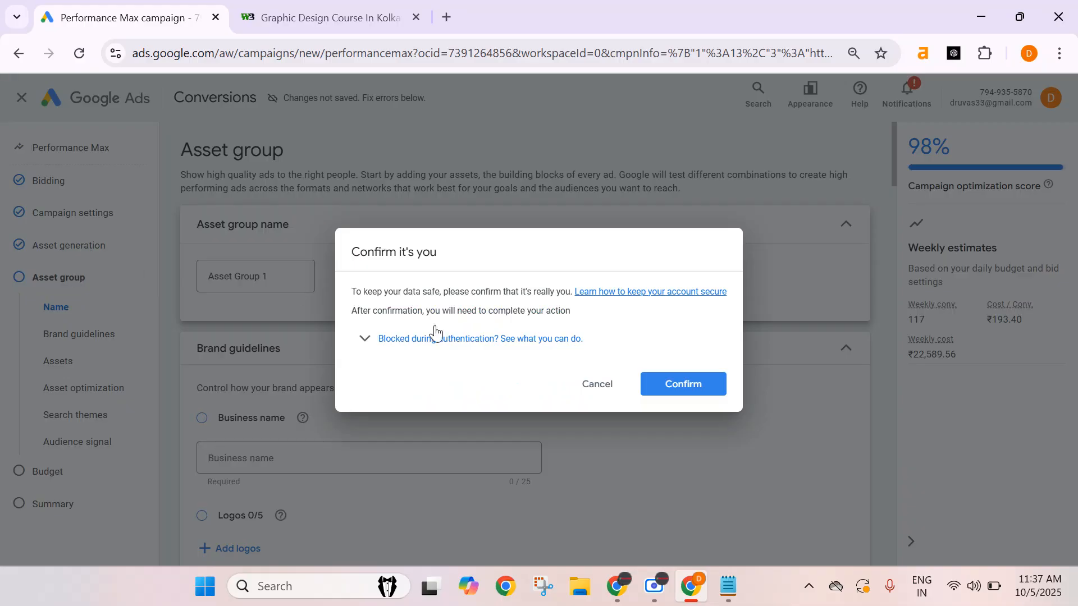
left_click(598, 385)
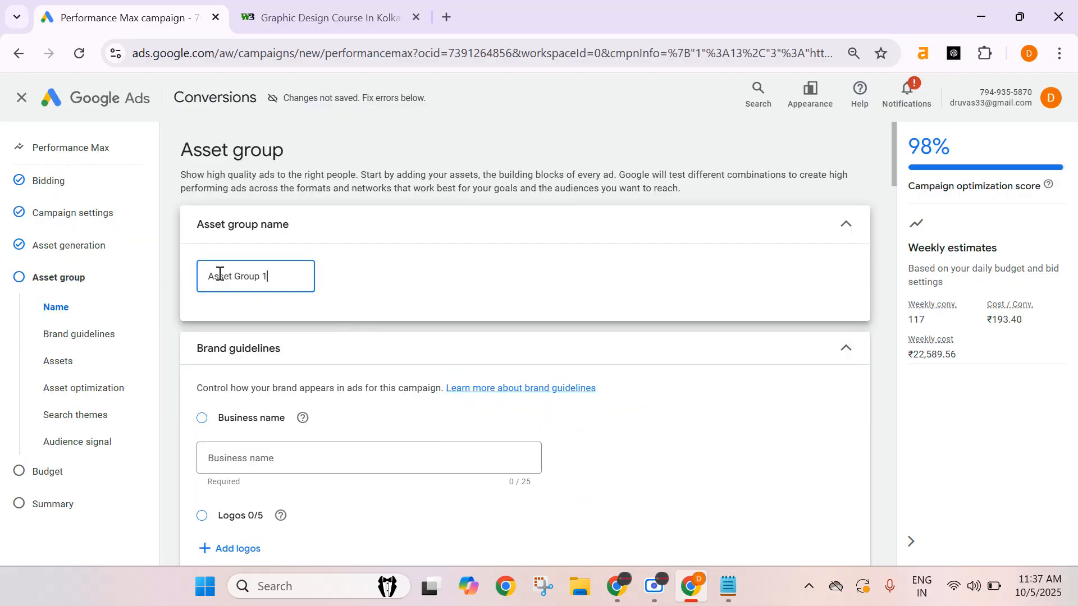
Rename the asset group.
triple_click(256, 279)
type("Gr")
type("ents")
left_click(517, 144)
scroll(316, 305, "down", 3)
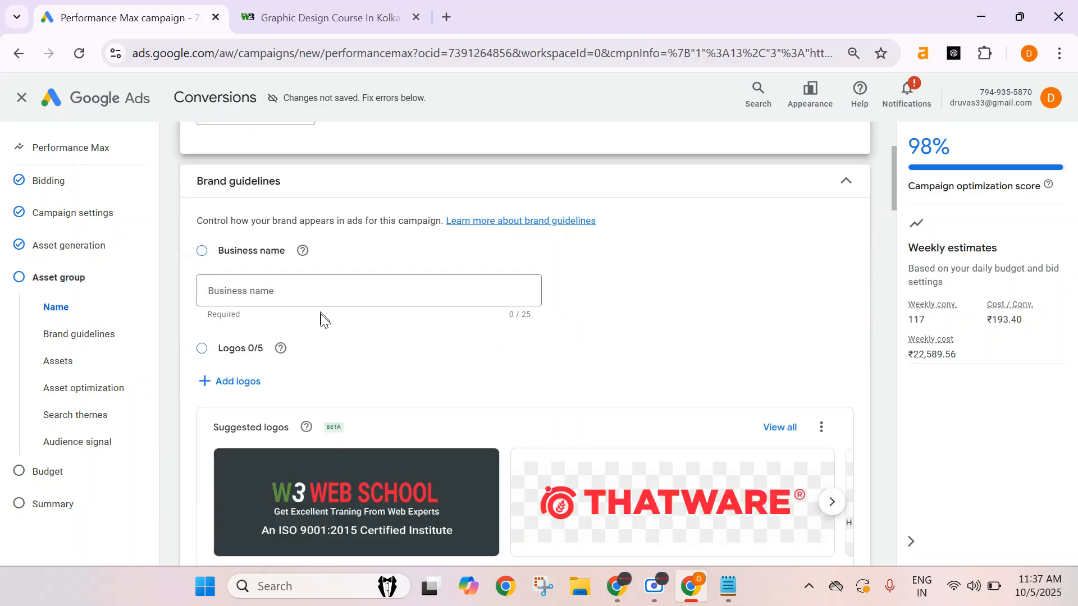
Enter the business name in the brand guidelines, starting with W3.
left_click(222, 302)
type("W3 Web School")
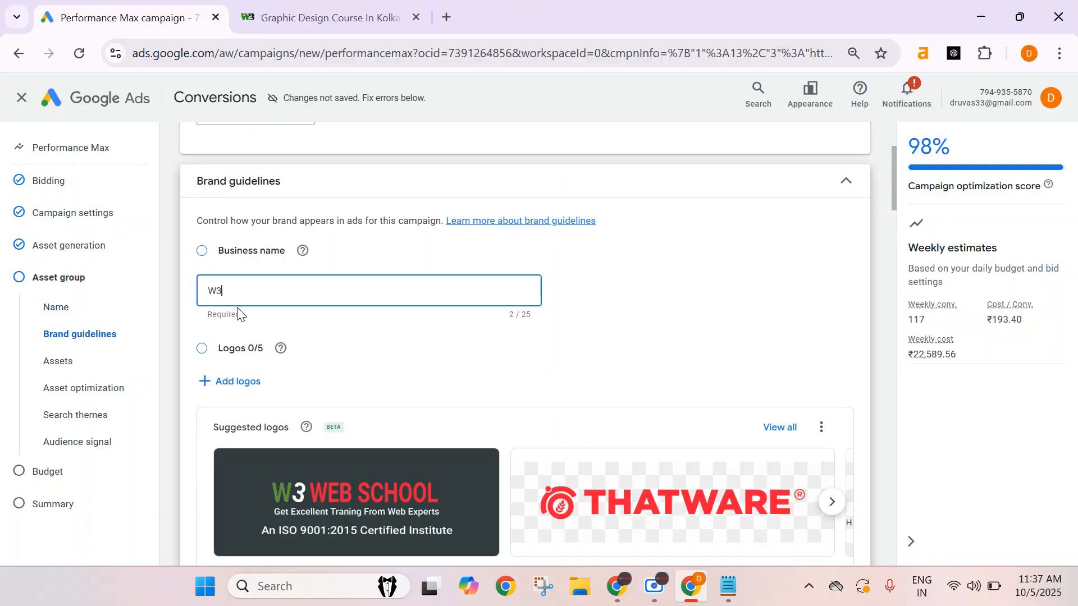
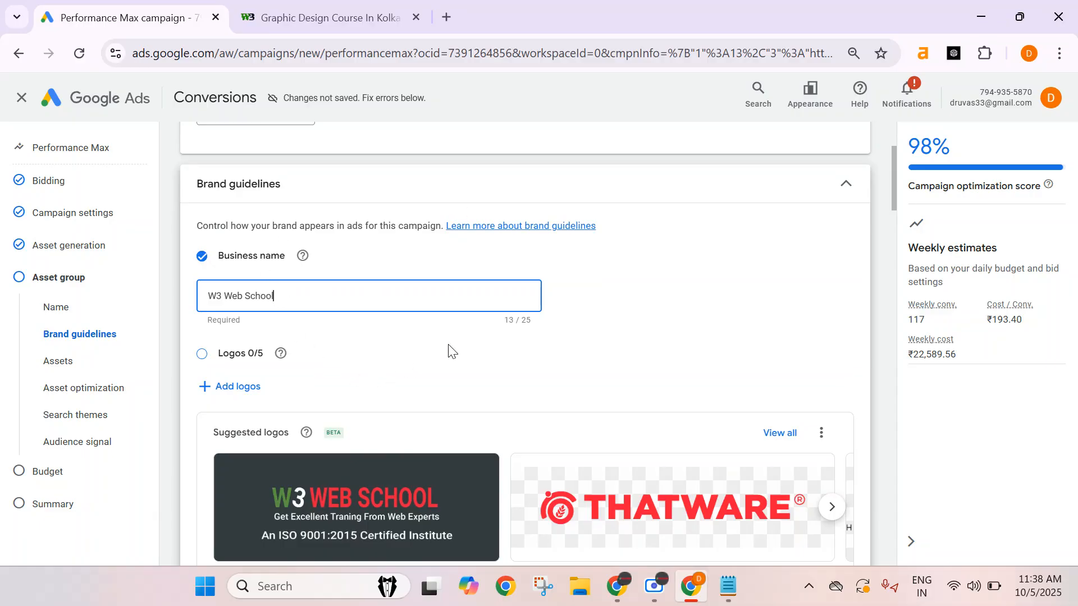
Add the logonew.png image from the asset library as the brand logo and save it.
scroll(471, 311, "down", 1)
left_click(222, 308)
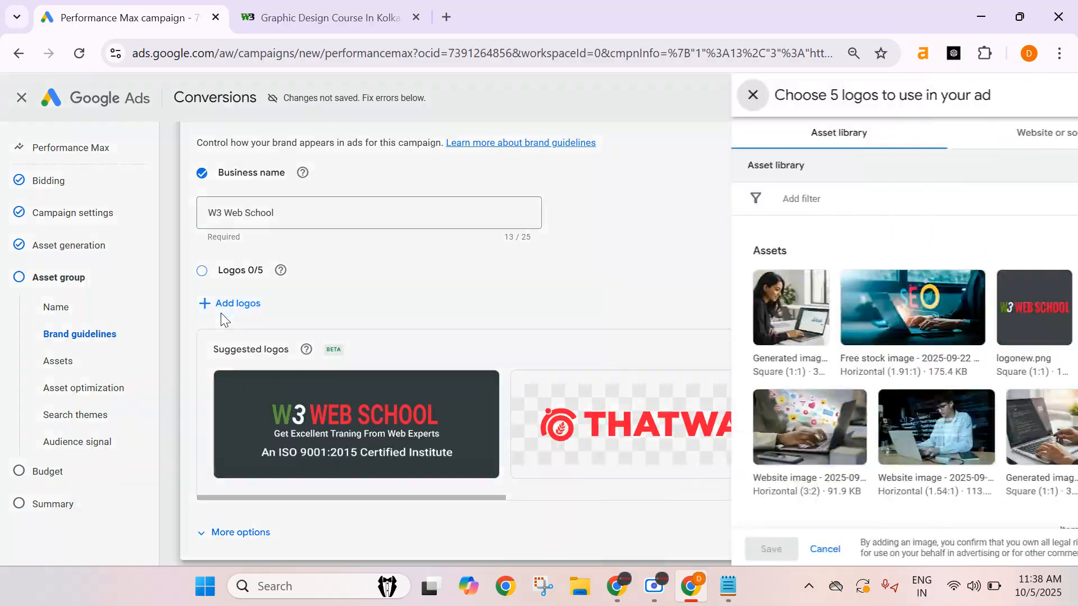
left_click(714, 337)
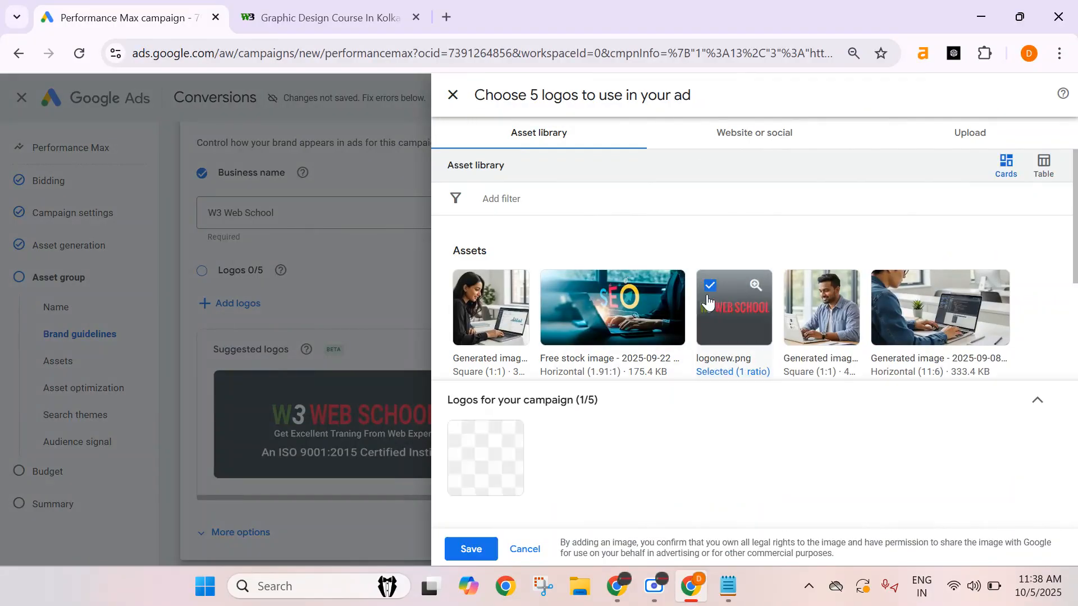
left_click(469, 550)
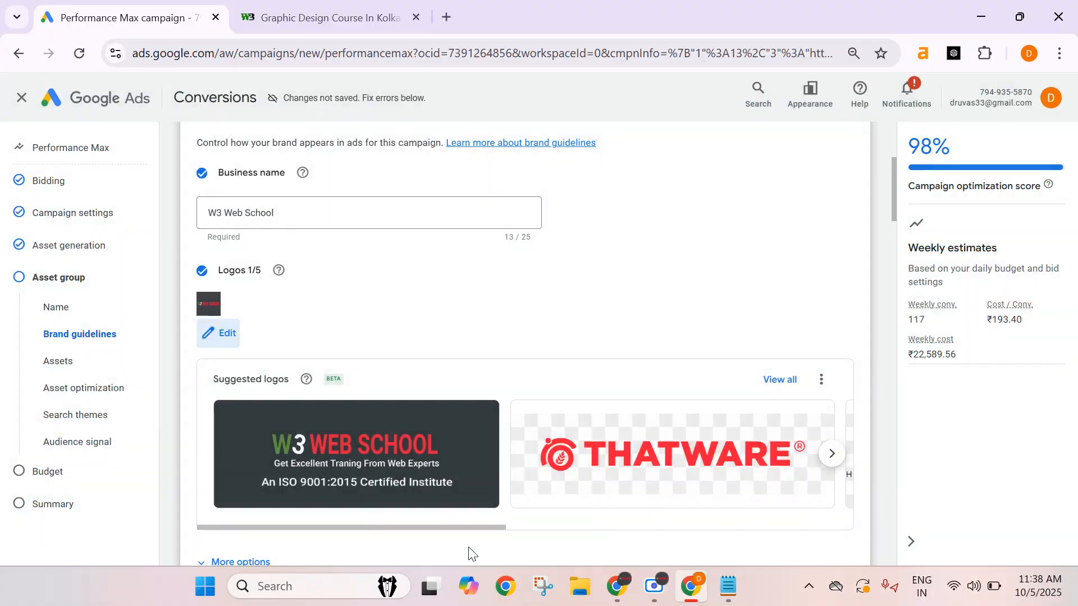
Expand the brand guidelines' more options for custom colours and open Color Hunt in a new tab by searching for color palette.
scroll(531, 310, "down", 6)
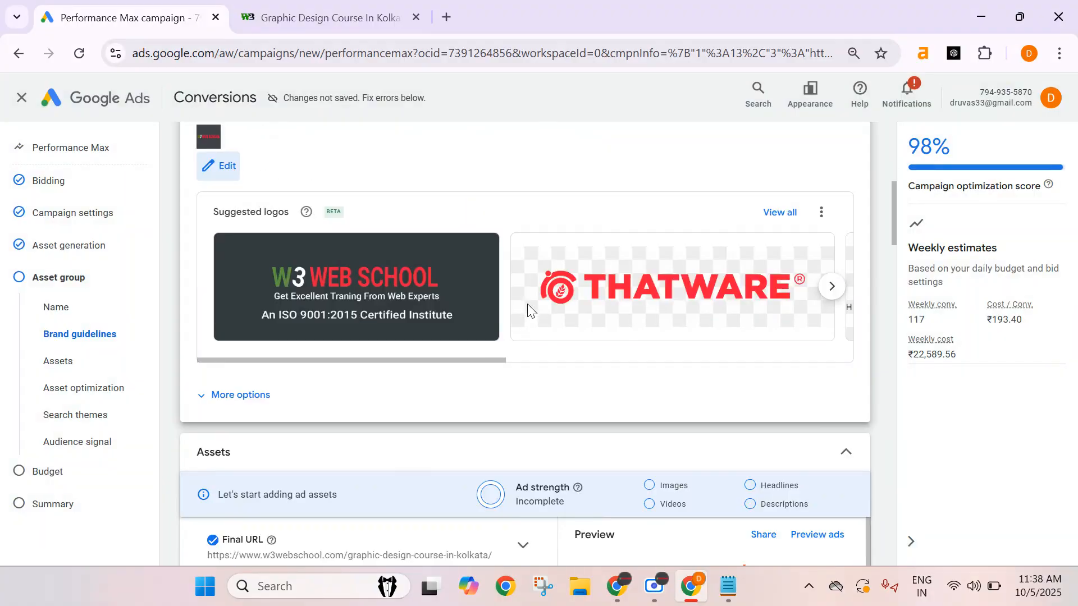
left_click(250, 237)
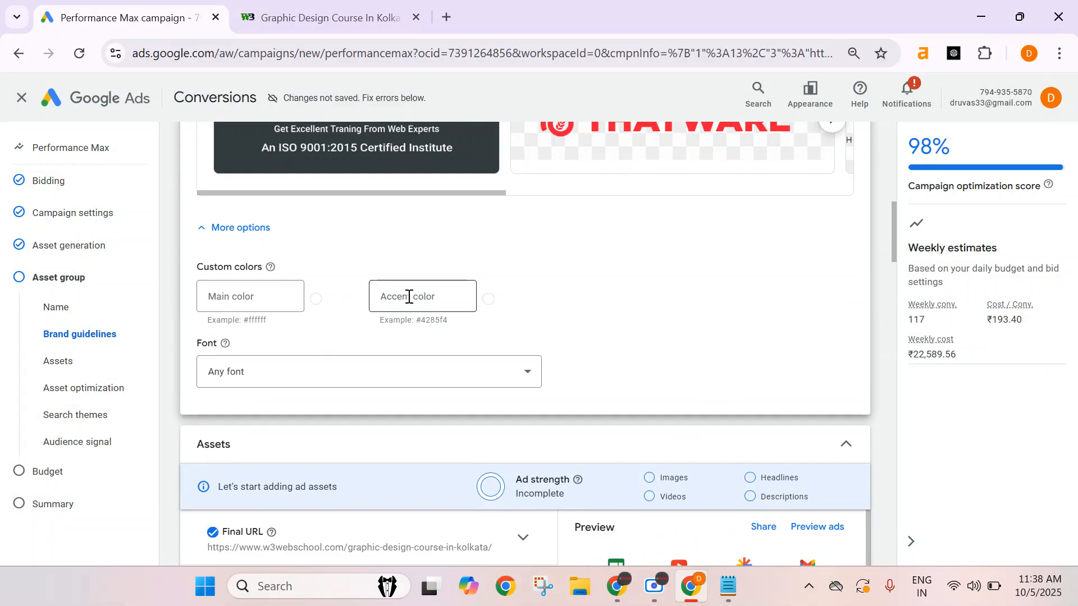
left_click(234, 299)
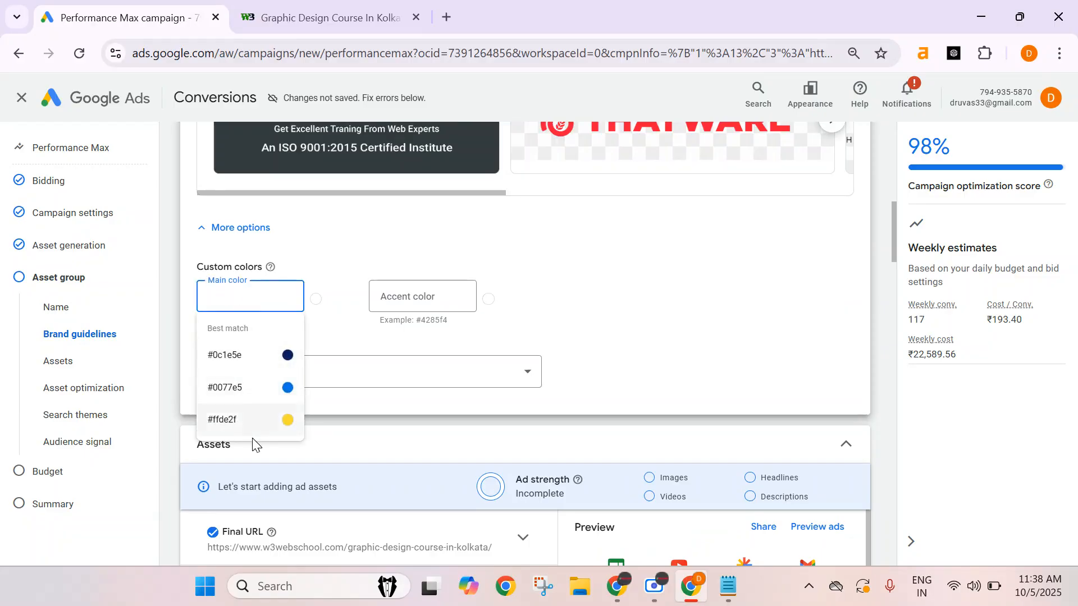
left_click(403, 309)
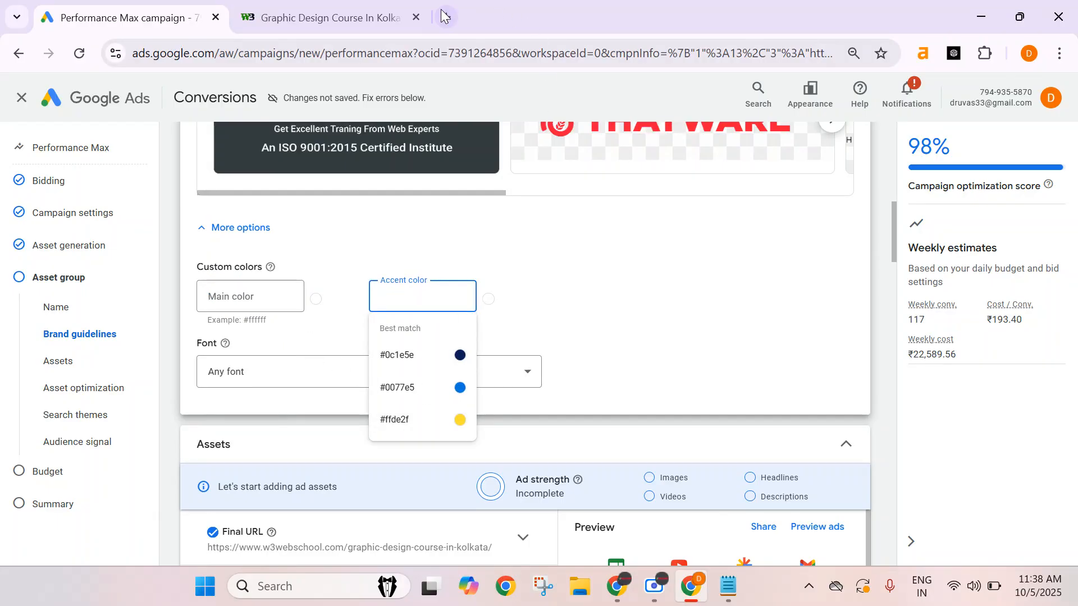
left_click(444, 16)
type("color")
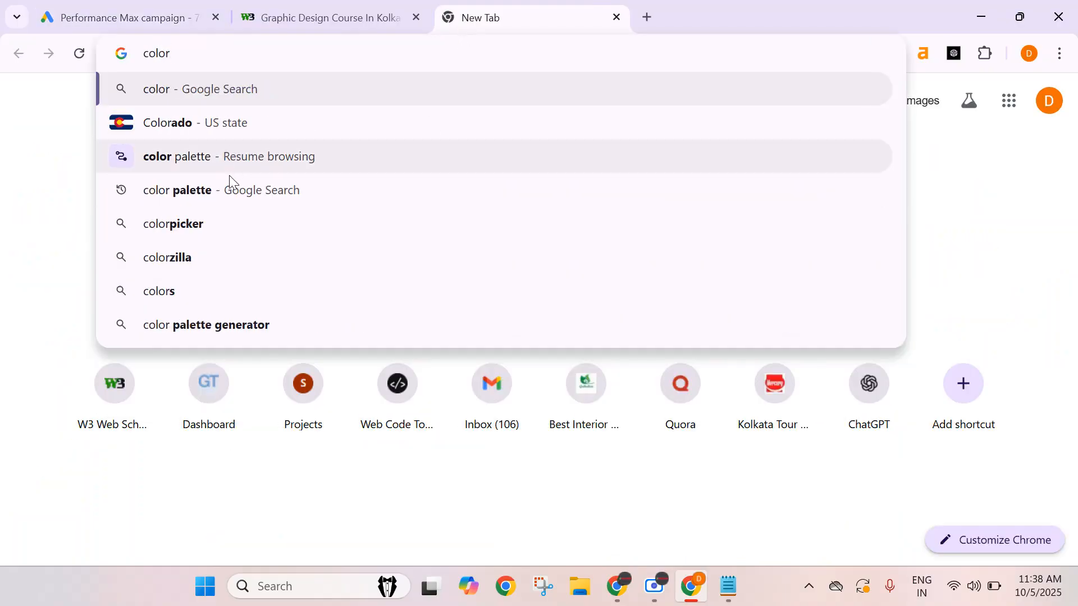
left_click(230, 190)
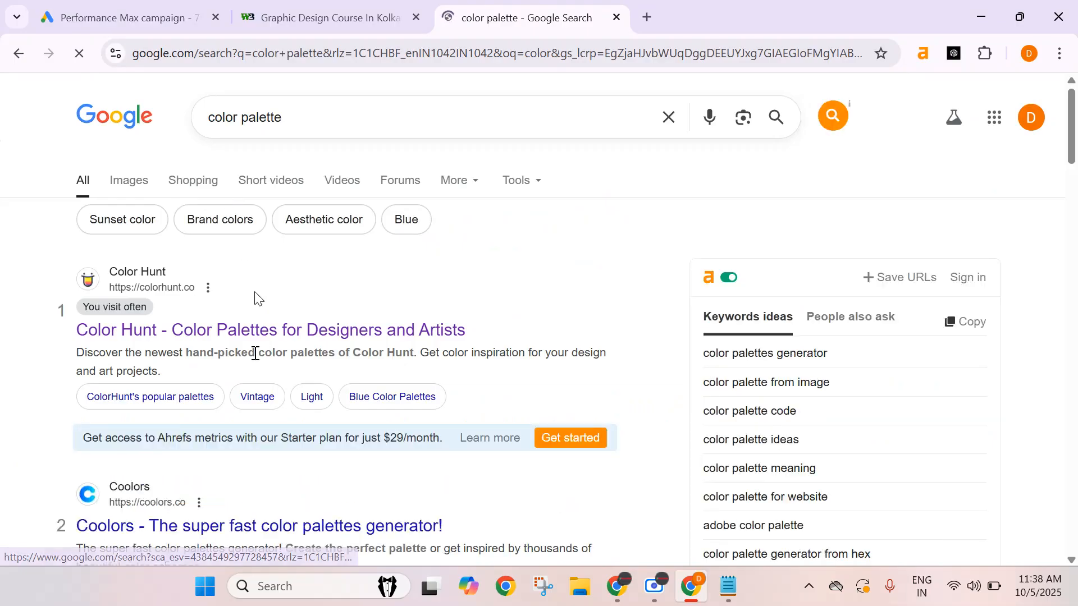
left_click(239, 331)
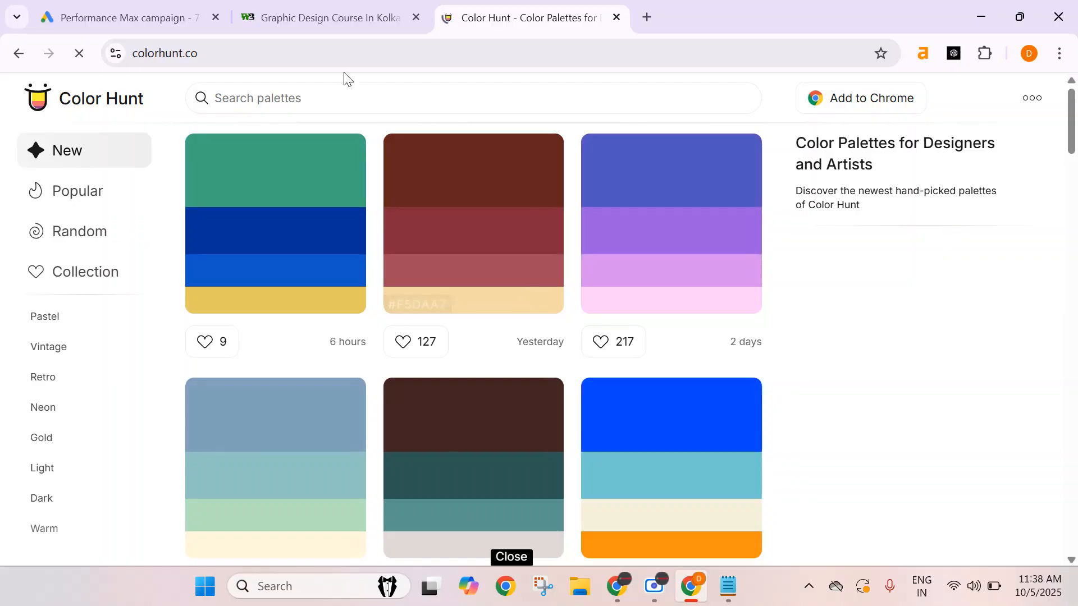
Copy the yellow #FEB21A colour from a Color Hunt palette and paste it as the main colour.
scroll(543, 417, "down", 4)
scroll(542, 417, "down", 12)
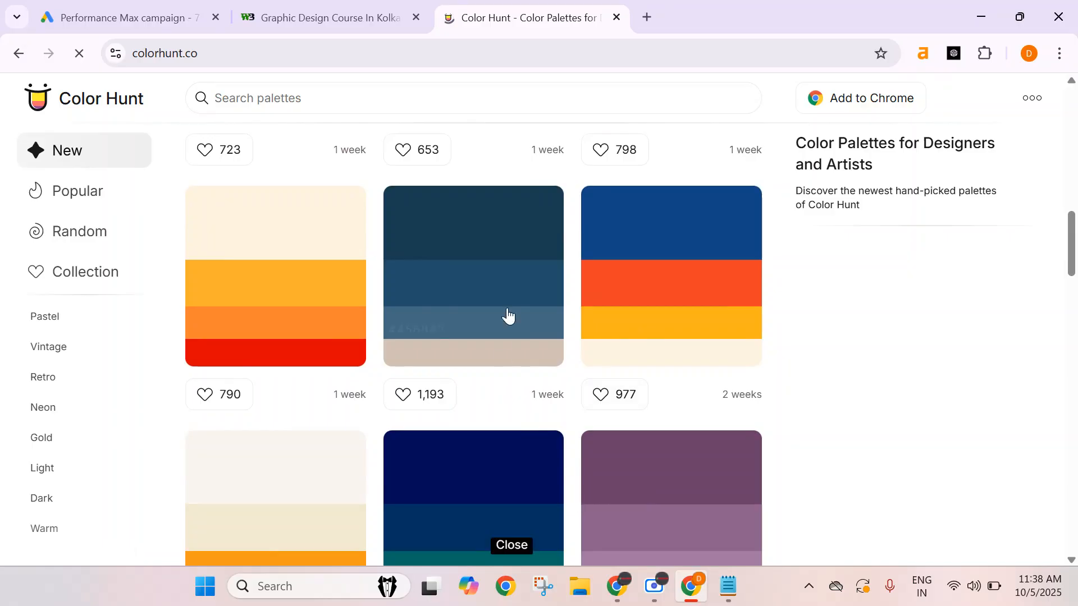
scroll(549, 303, "up", 4)
scroll(551, 303, "down", 5)
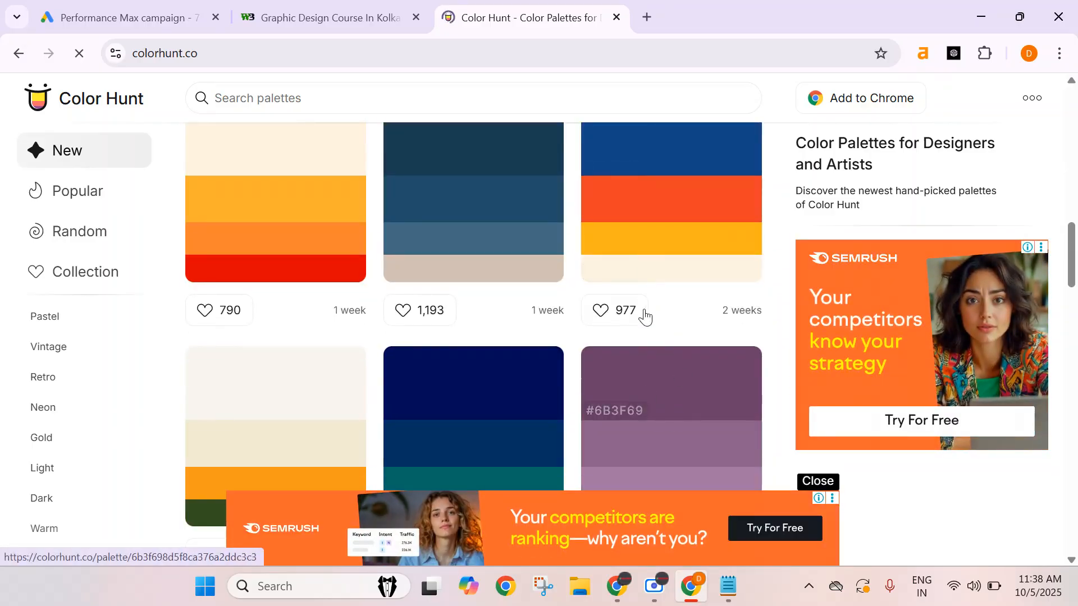
left_click(646, 247)
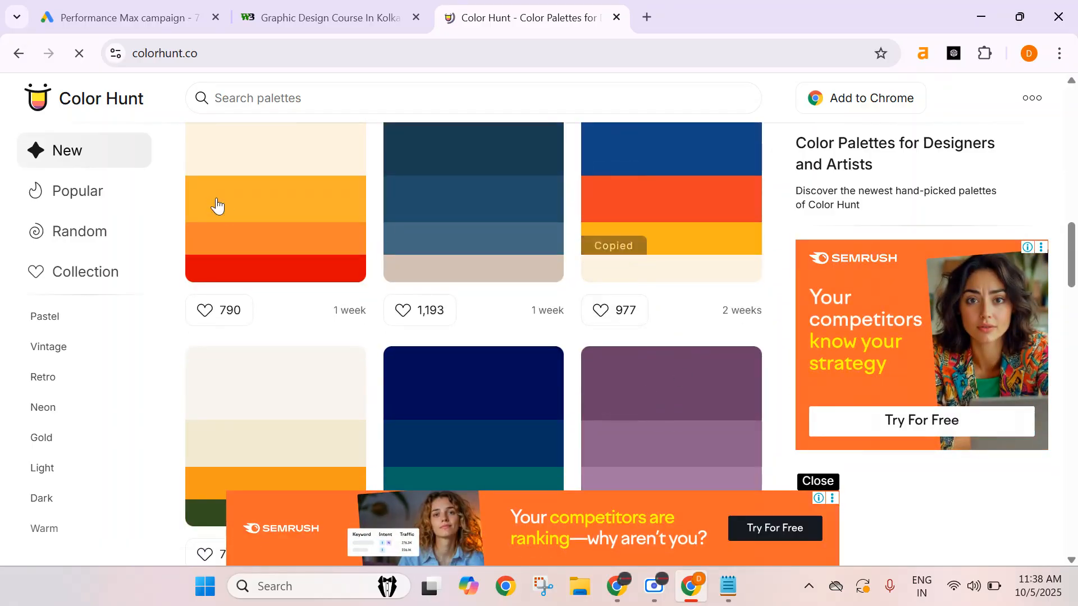
left_click(297, 14)
left_click(168, 14)
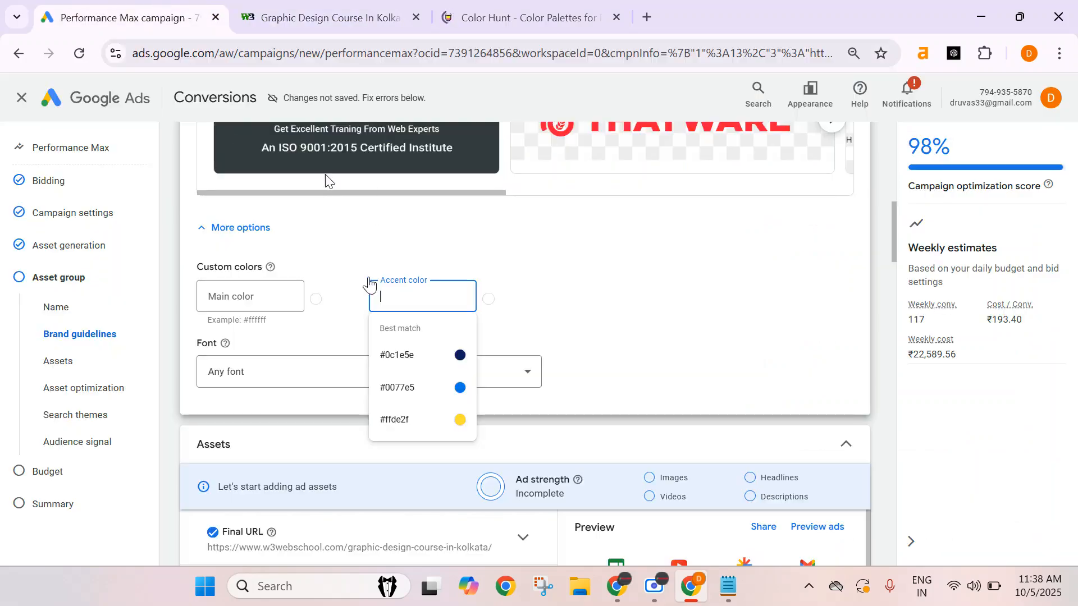
left_click(259, 295)
type("#FEB21A")
Copy #ED3F27 from the same palette and paste it as the accent colour.
left_click(408, 295)
left_click(508, 18)
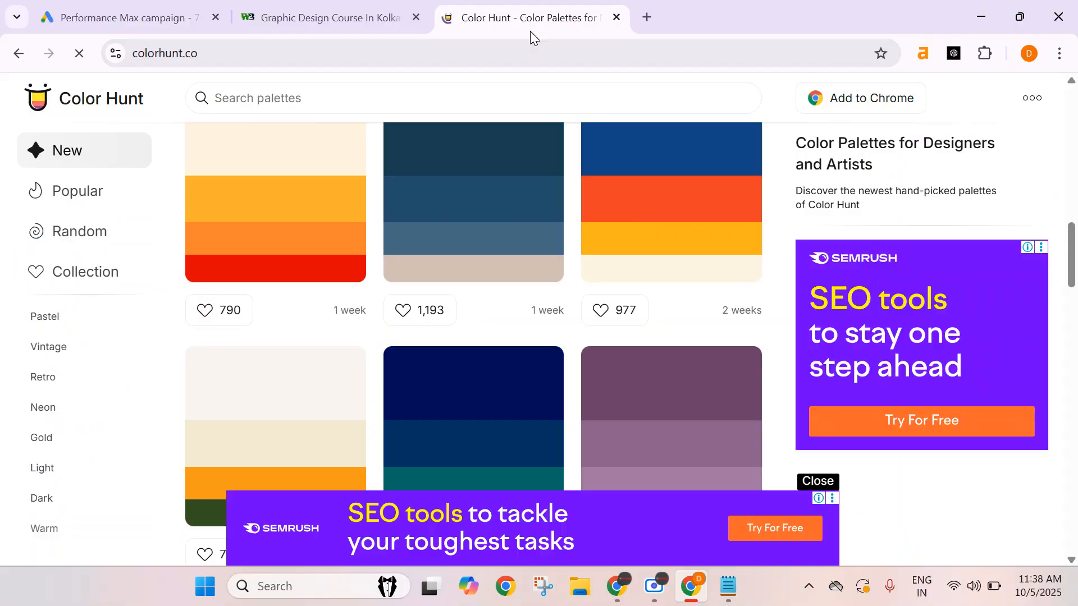
left_click(615, 215)
left_click(151, 9)
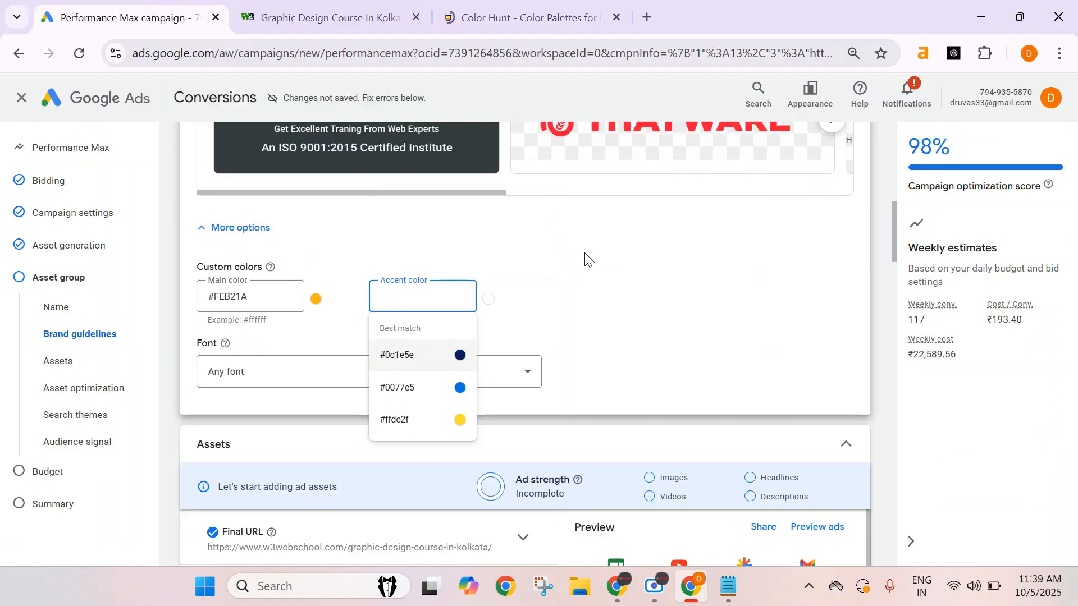
key("ctrl+v")
left_click(322, 371)
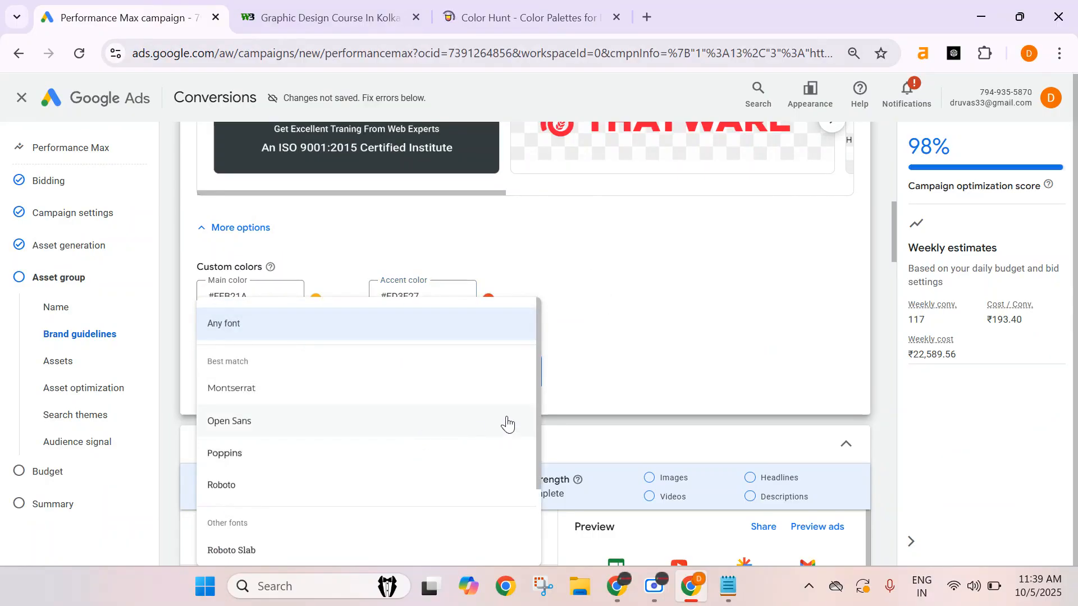
left_click(664, 310)
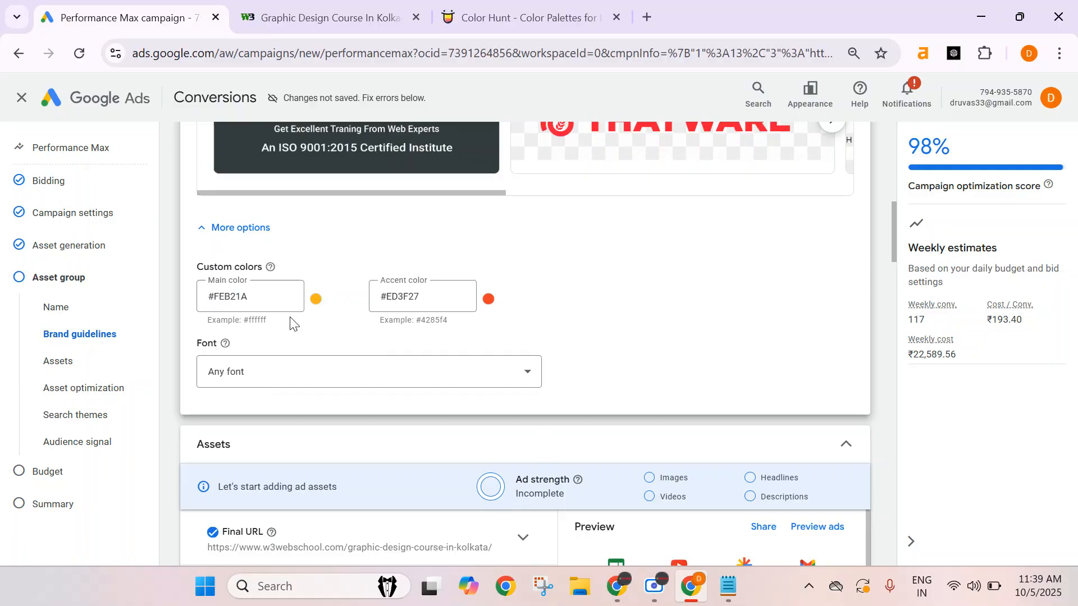
left_click(444, 17)
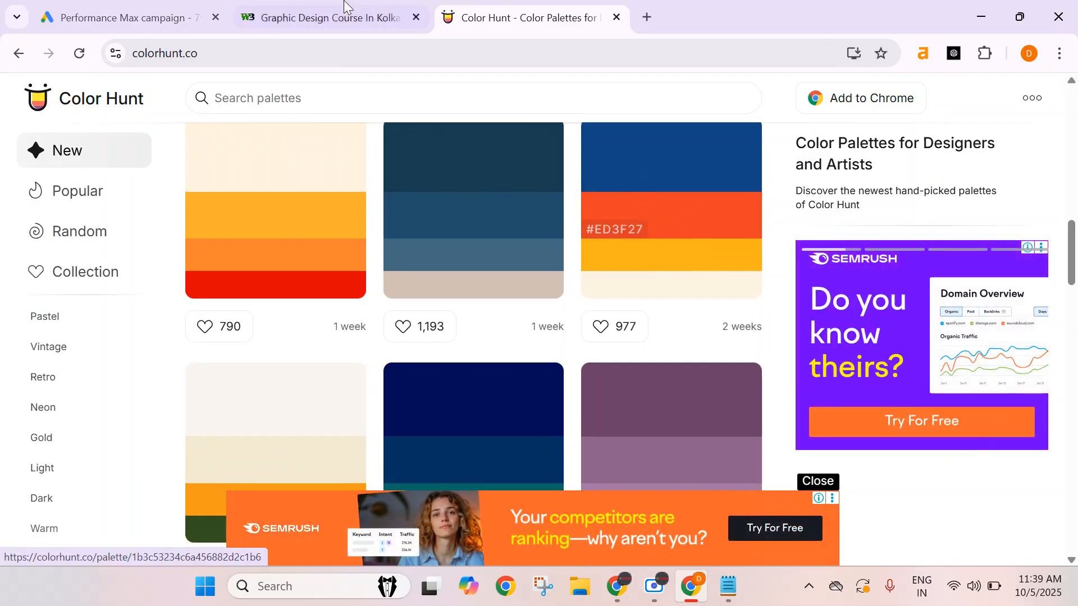
left_click(313, 19)
left_click(83, 7)
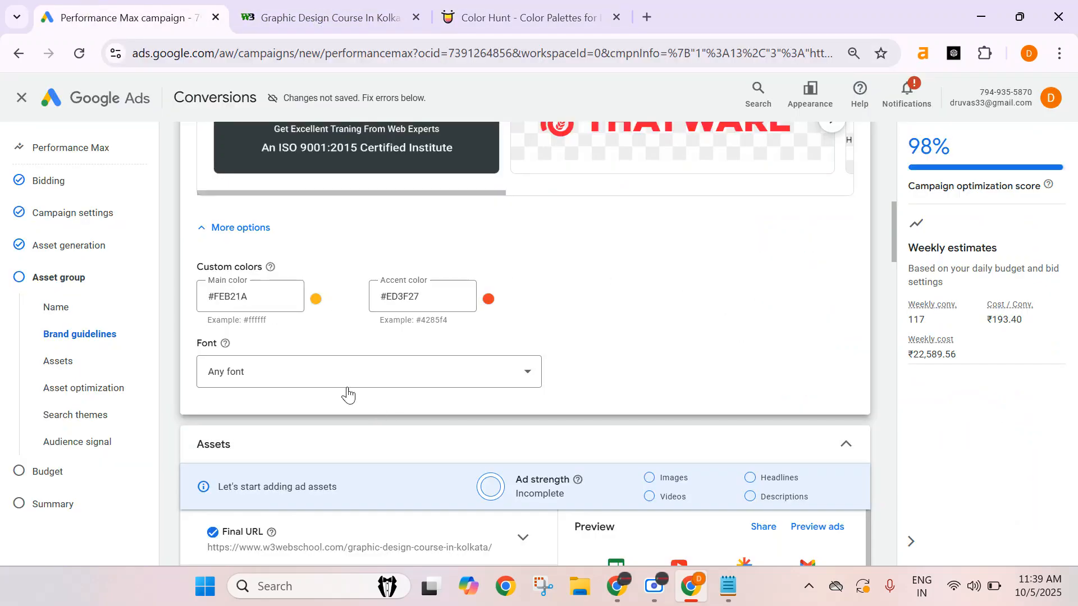
Set the brand font to Oswald.
left_click(314, 370)
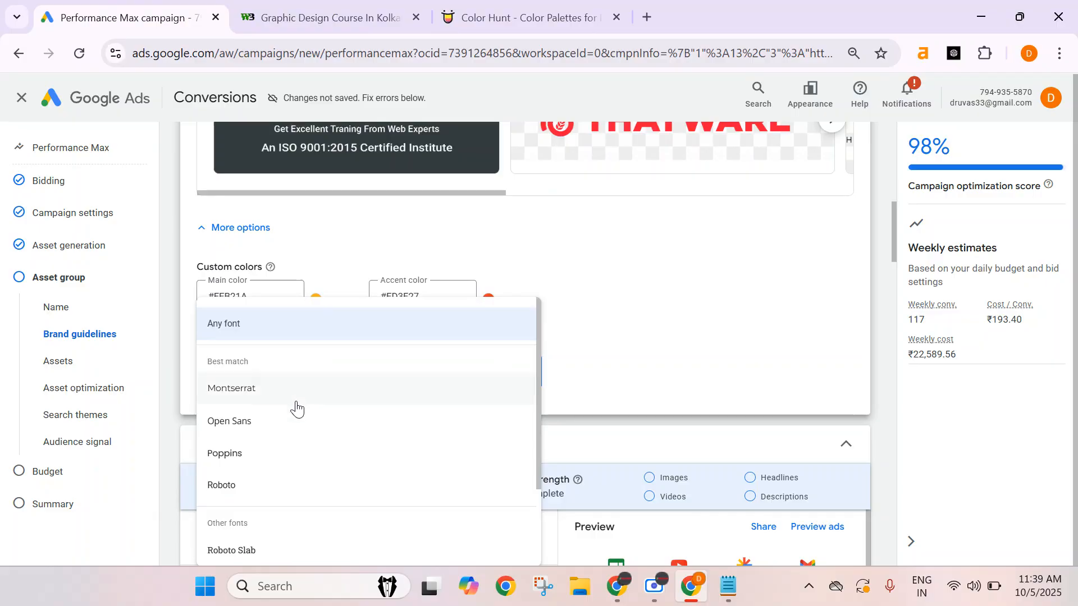
scroll(293, 450, "down", 2)
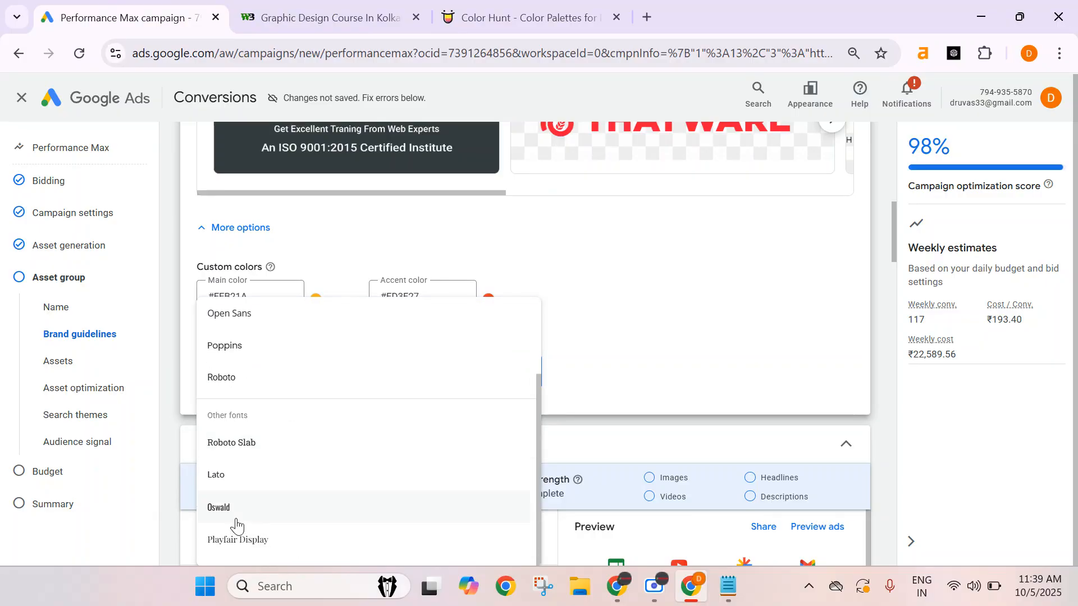
left_click(423, 481)
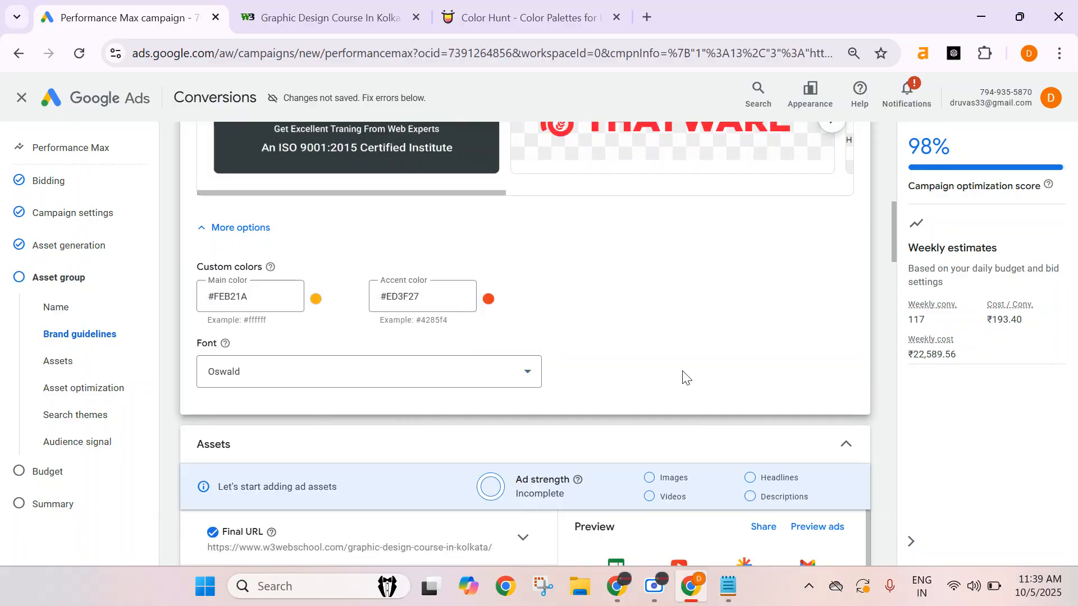
Add headline fields in the Assets section until all 15 headline slots are available.
scroll(575, 277, "down", 3)
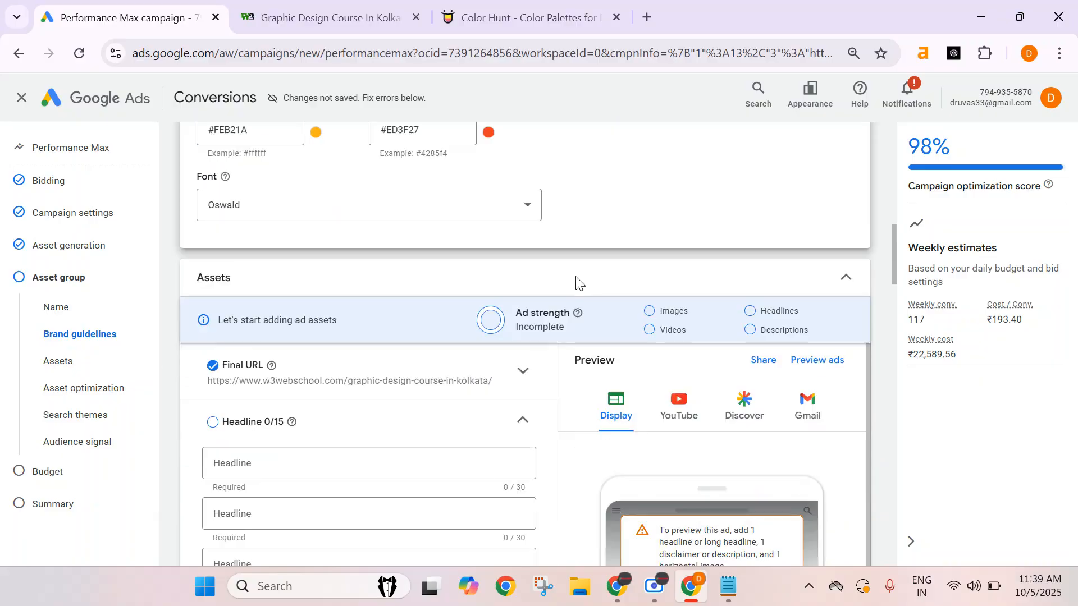
scroll(578, 283, "down", 2)
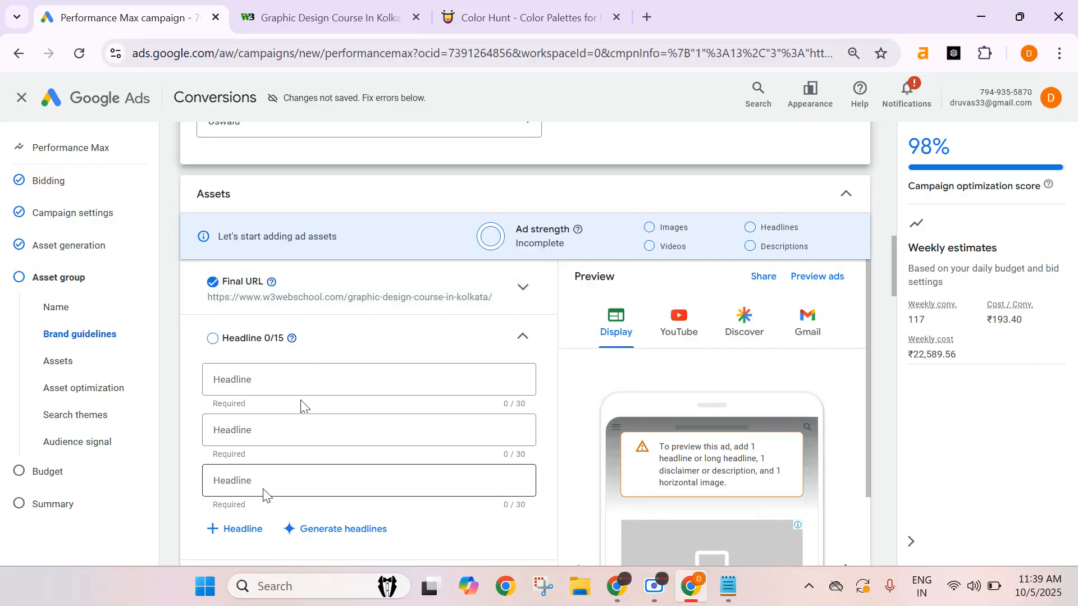
left_click(233, 531)
scroll(261, 503, "down", 3)
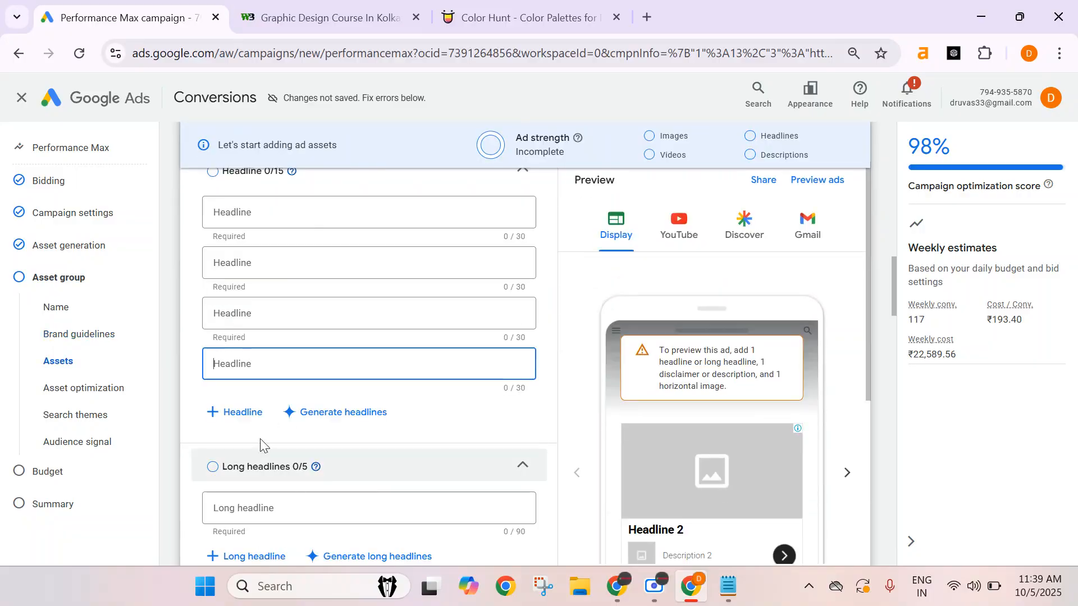
left_click(240, 411)
left_click(238, 466)
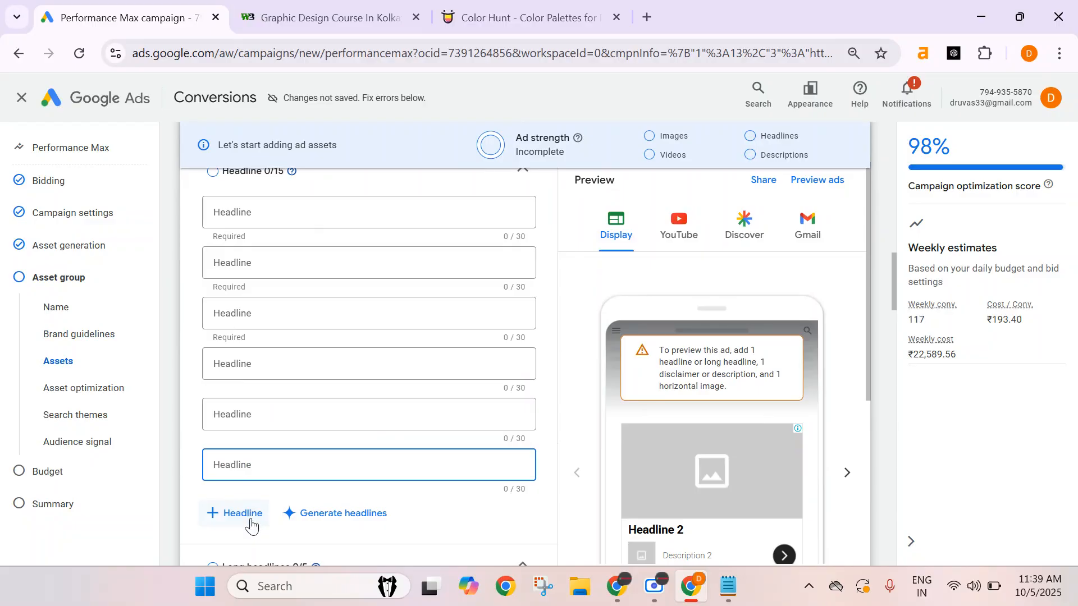
left_click(235, 516)
scroll(309, 493, "down", 3)
left_click(242, 398)
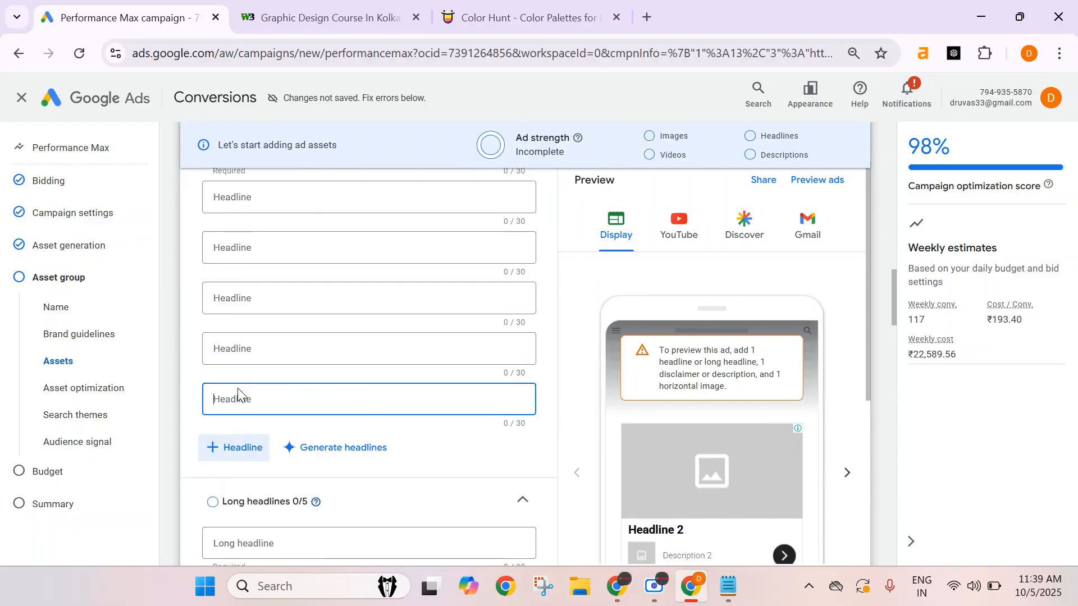
left_click(243, 446)
left_click(243, 499)
scroll(239, 513, "down", 3)
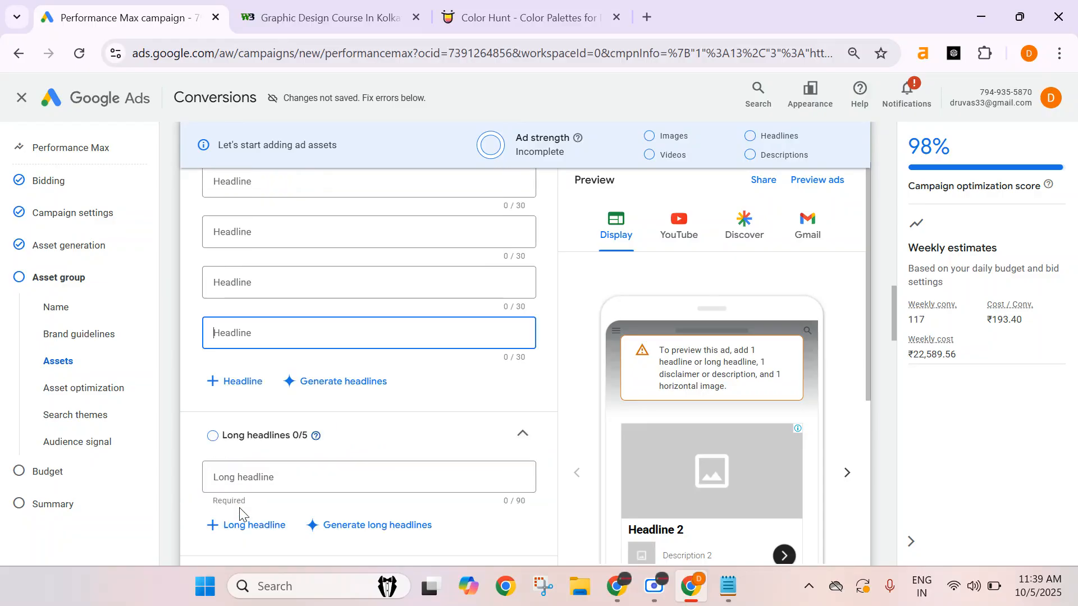
left_click(242, 381)
left_click(243, 438)
left_click(228, 489)
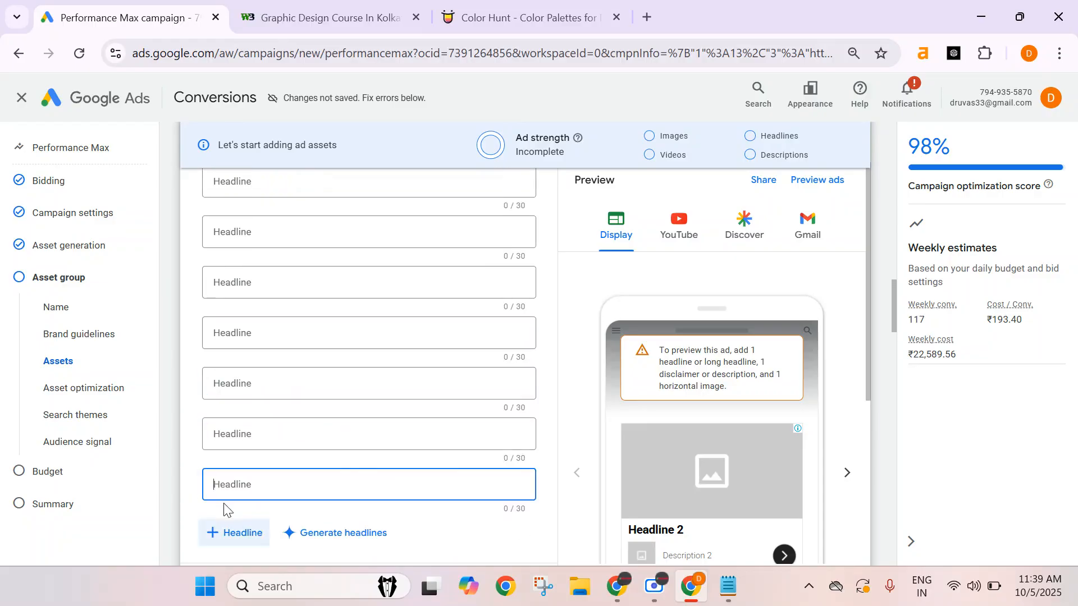
left_click(232, 540)
scroll(242, 359, "down", 4)
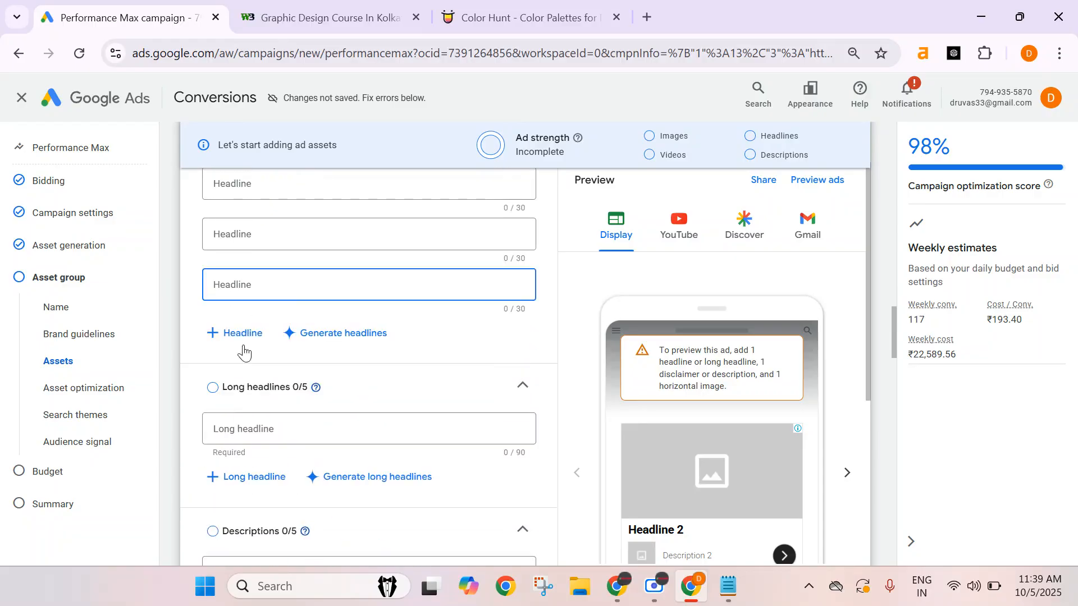
left_click(242, 347)
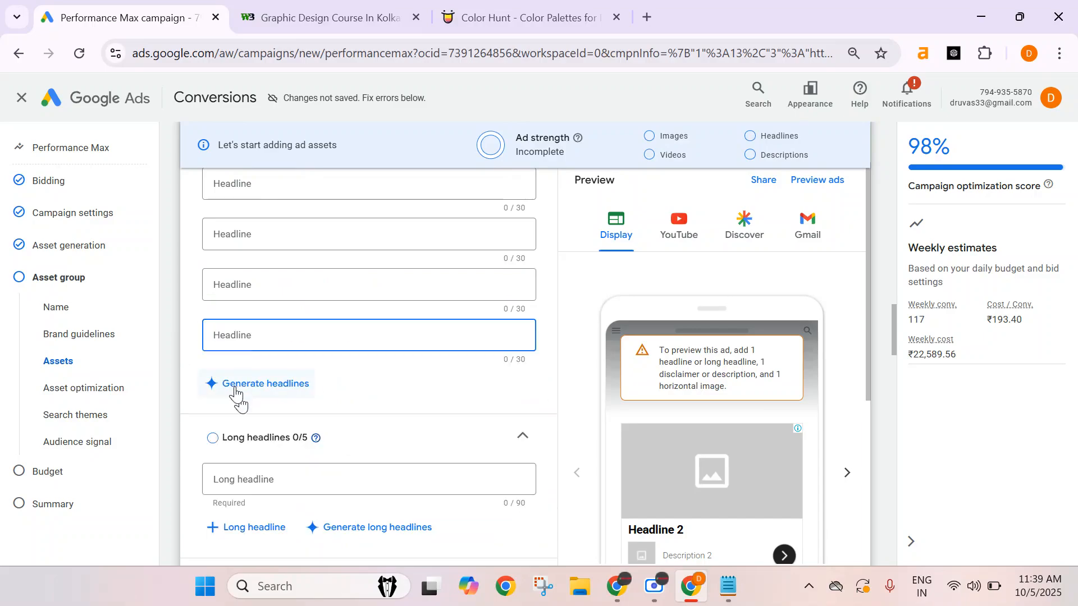
Open ChatGPT in a new tab, then return to the campaign's headline fields.
scroll(477, 404, "up", 5)
scroll(270, 348, "up", 5)
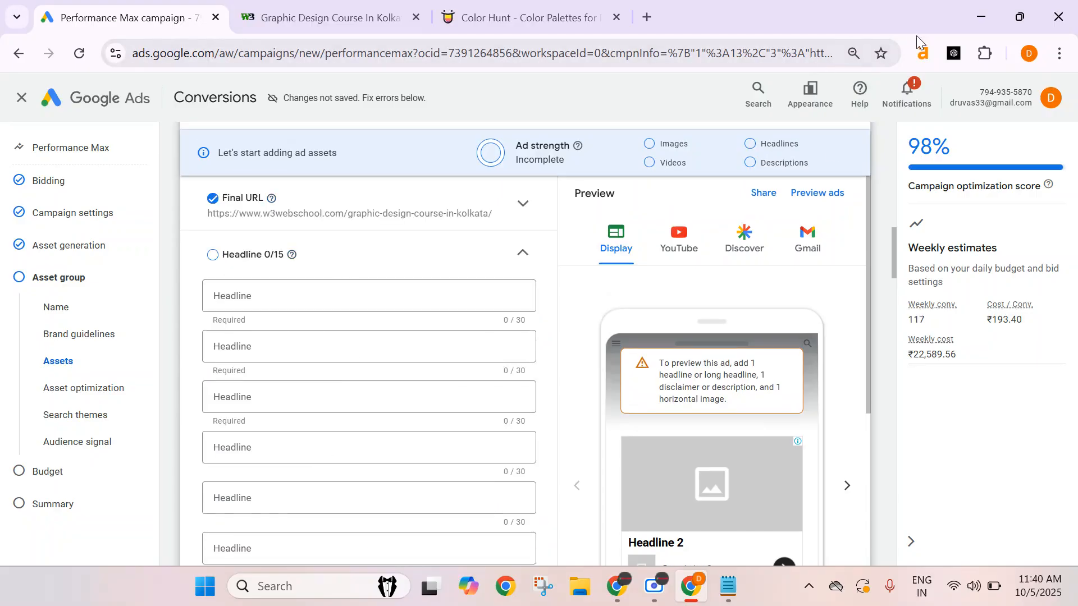
left_click(954, 54)
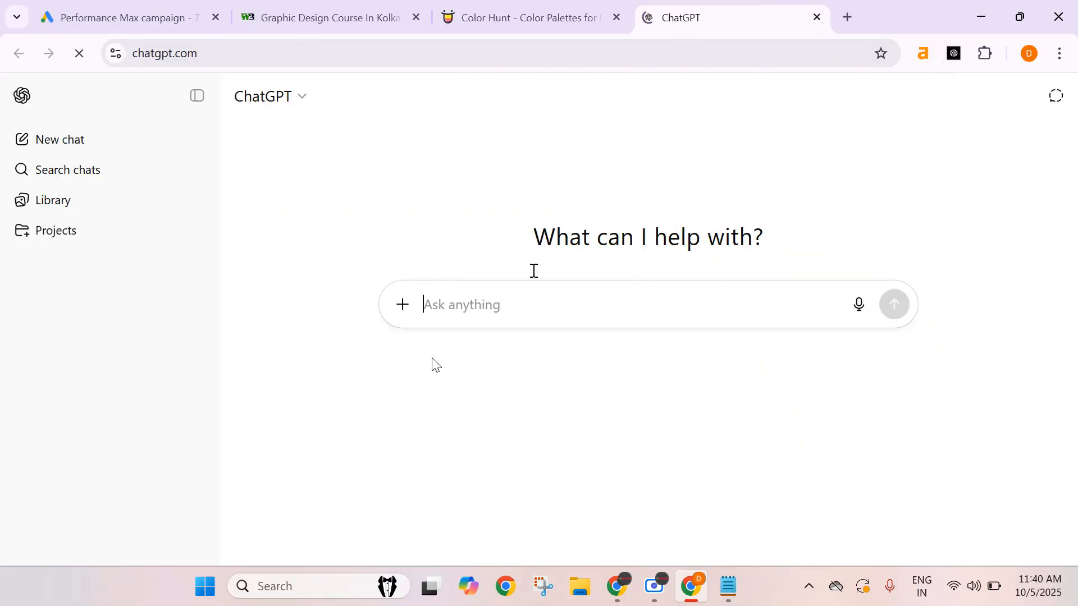
left_click(58, 7)
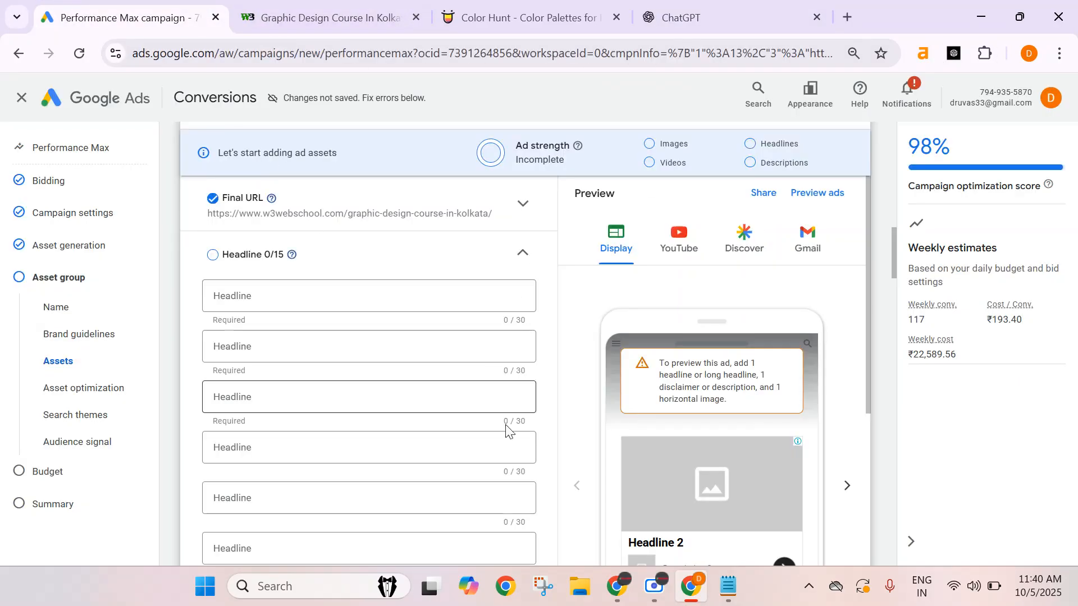
In ChatGPT, ask to suggest 30 Characters Creative Headlines for Graphic Design Course by W3 Web School.
left_click(693, 14)
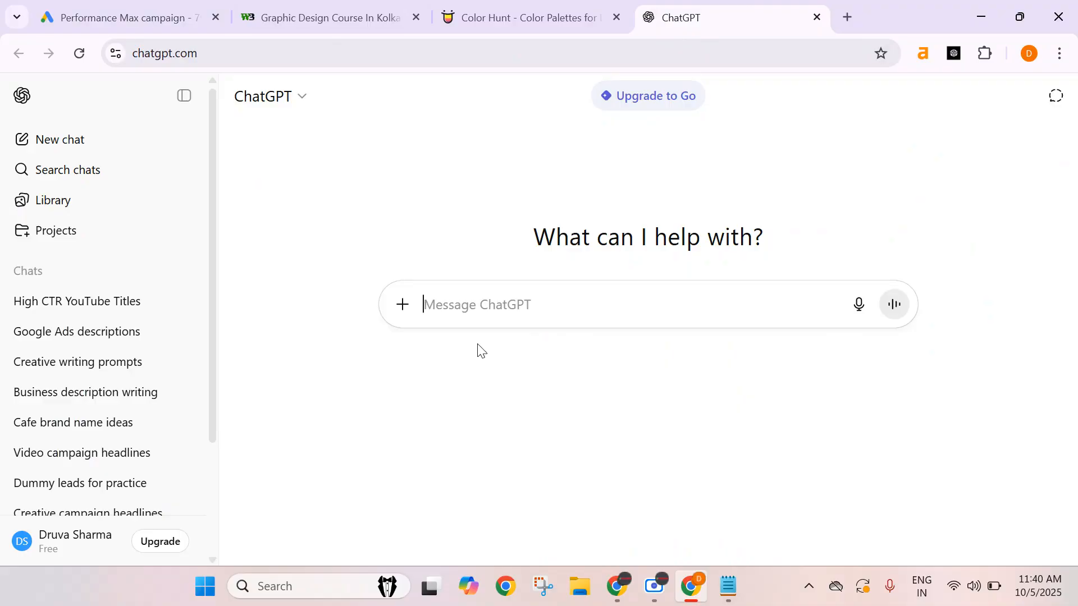
type("Suggest")
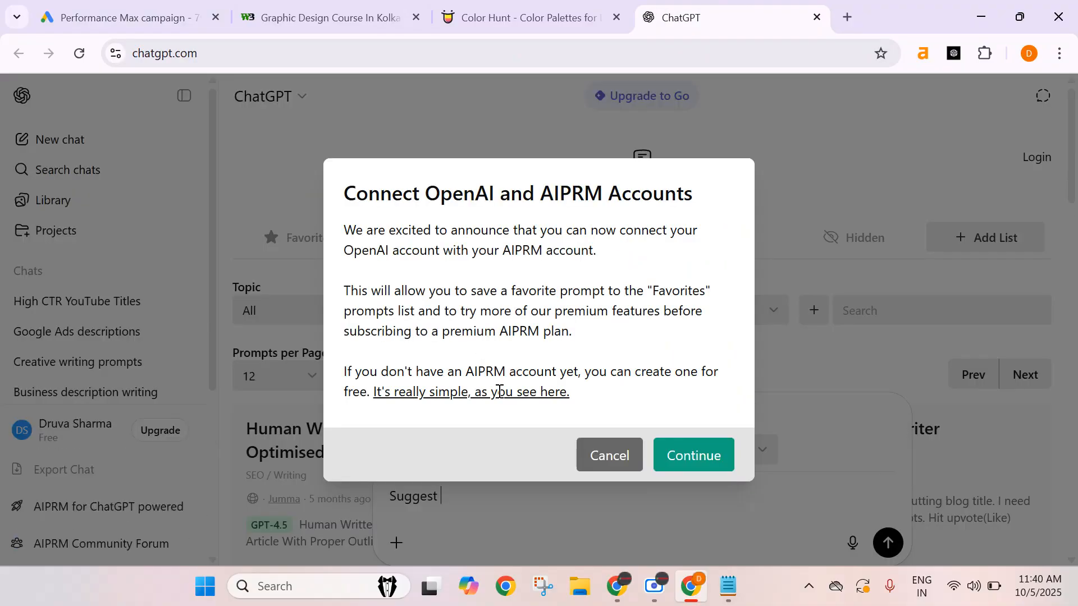
left_click(614, 459)
type("Head")
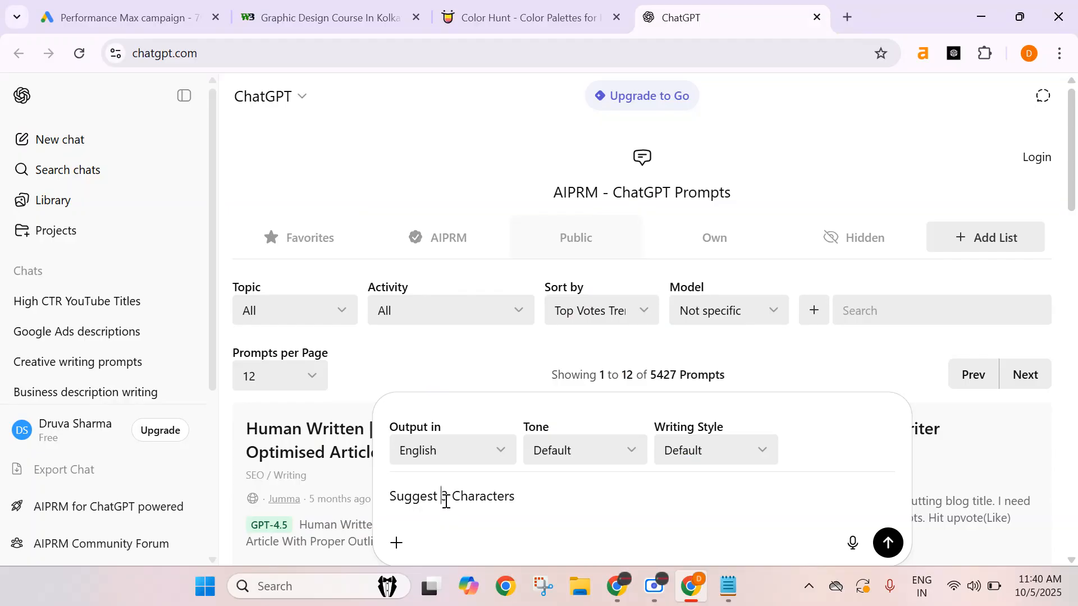
type("0")
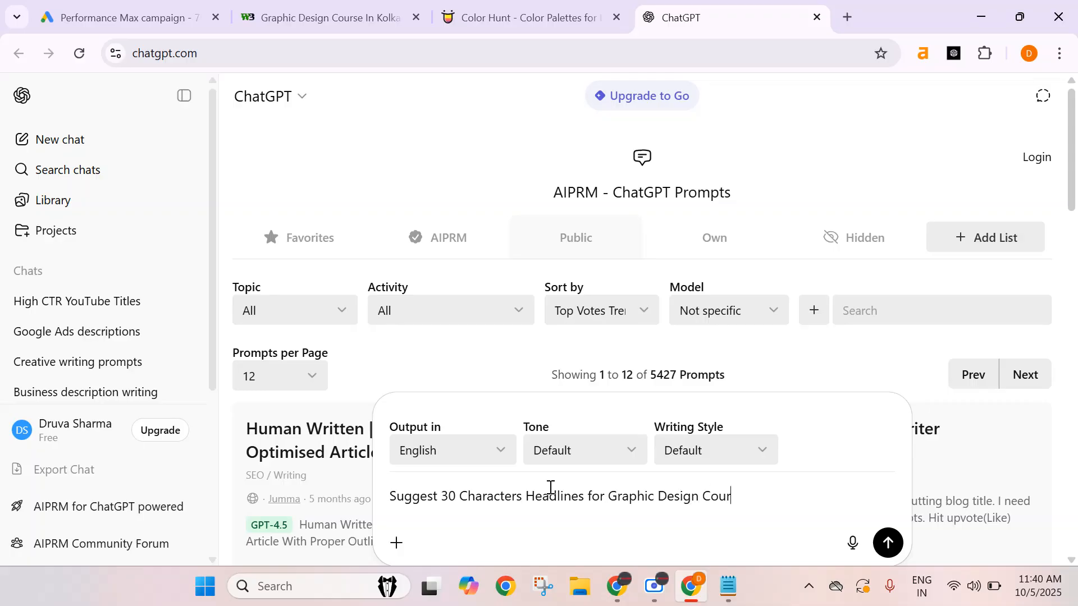
left_click(525, 504)
type("Creative")
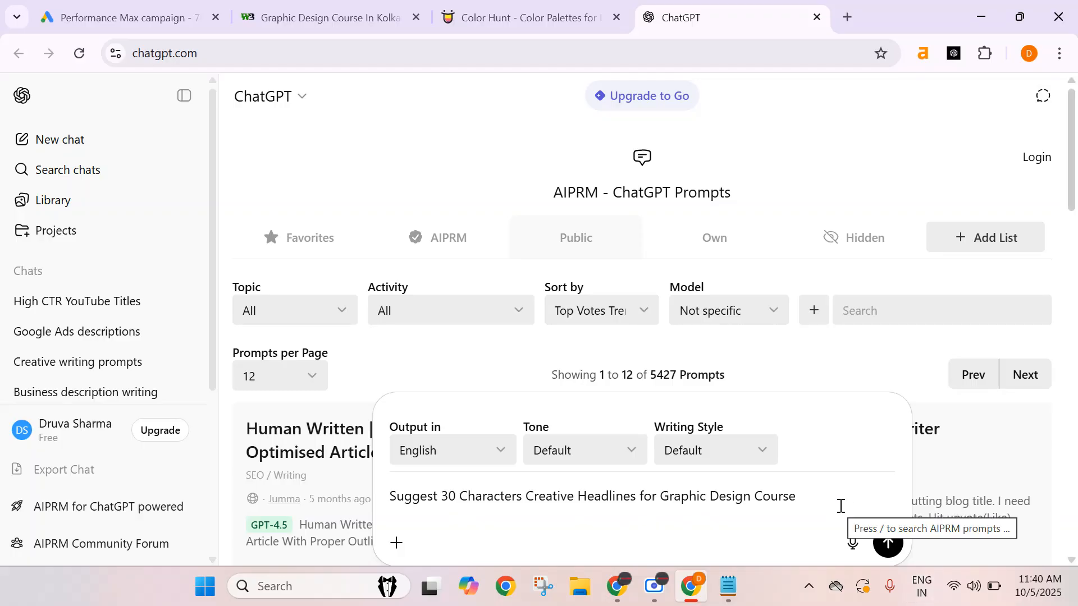
type("by W3 Web")
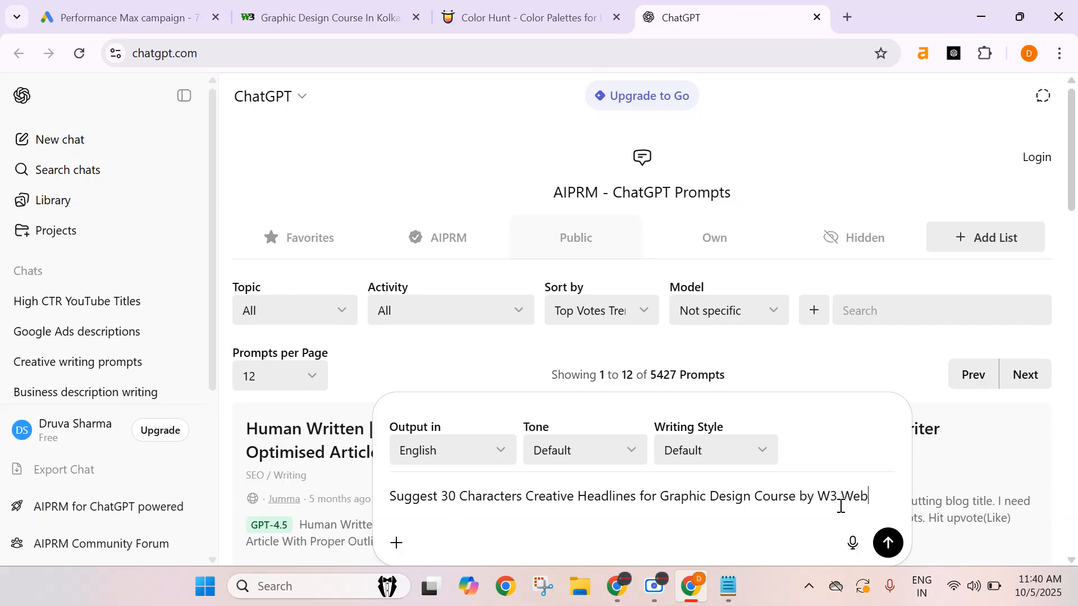
type(" School")
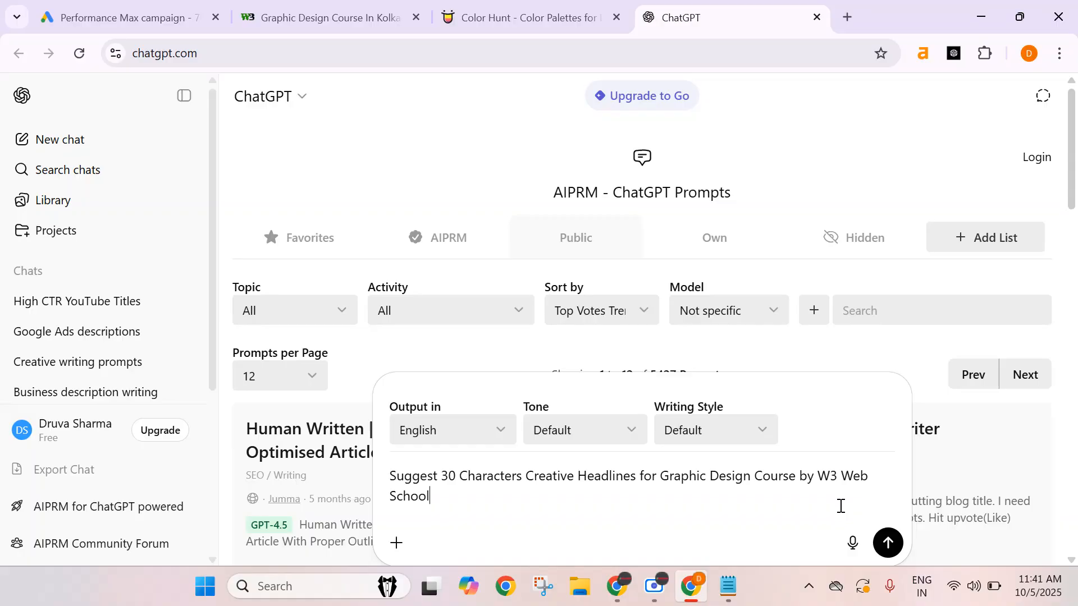
key("Return")
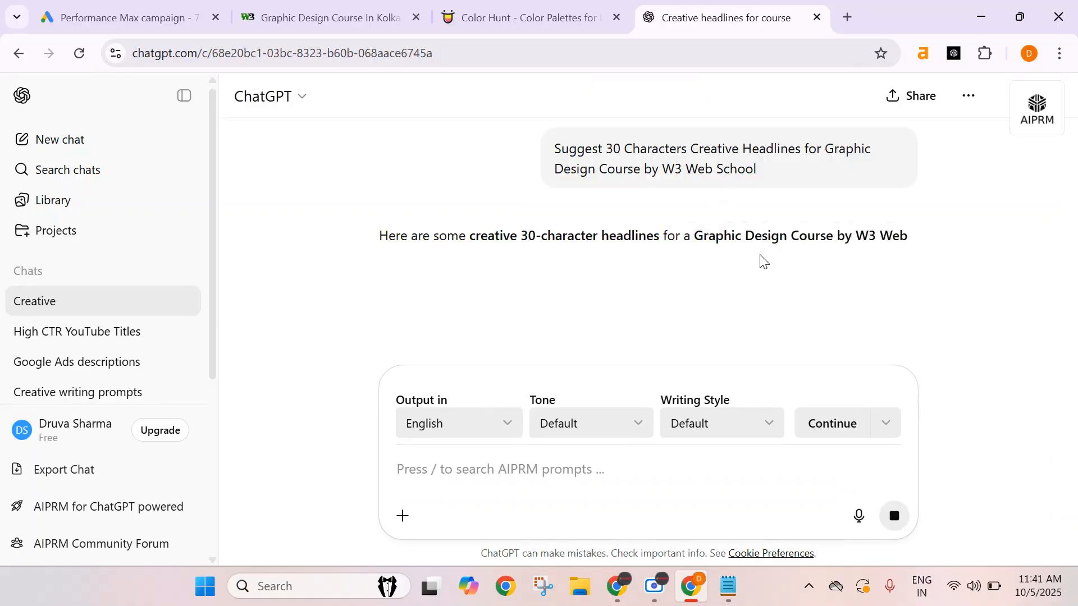
Read through the list of suggested headlines in the reply.
scroll(677, 228, "down", 2)
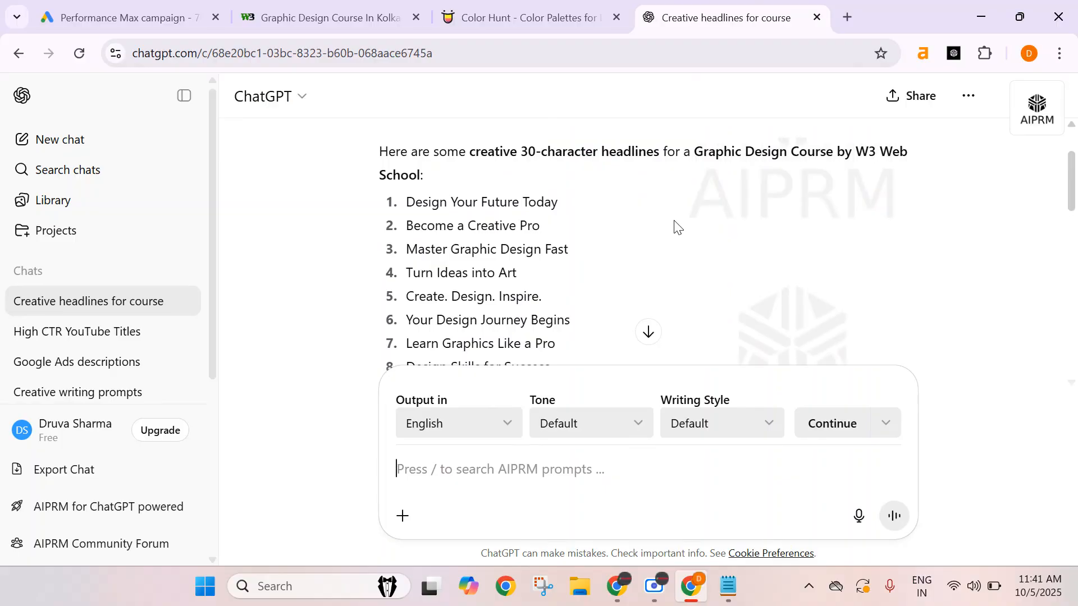
scroll(677, 228, "down", 2)
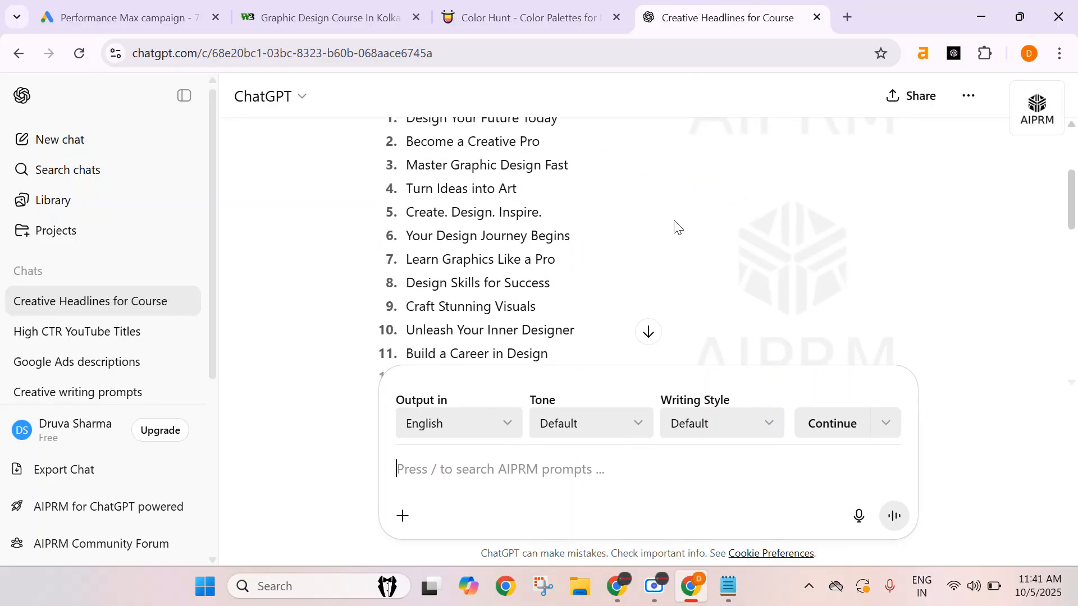
scroll(677, 228, "down", 5)
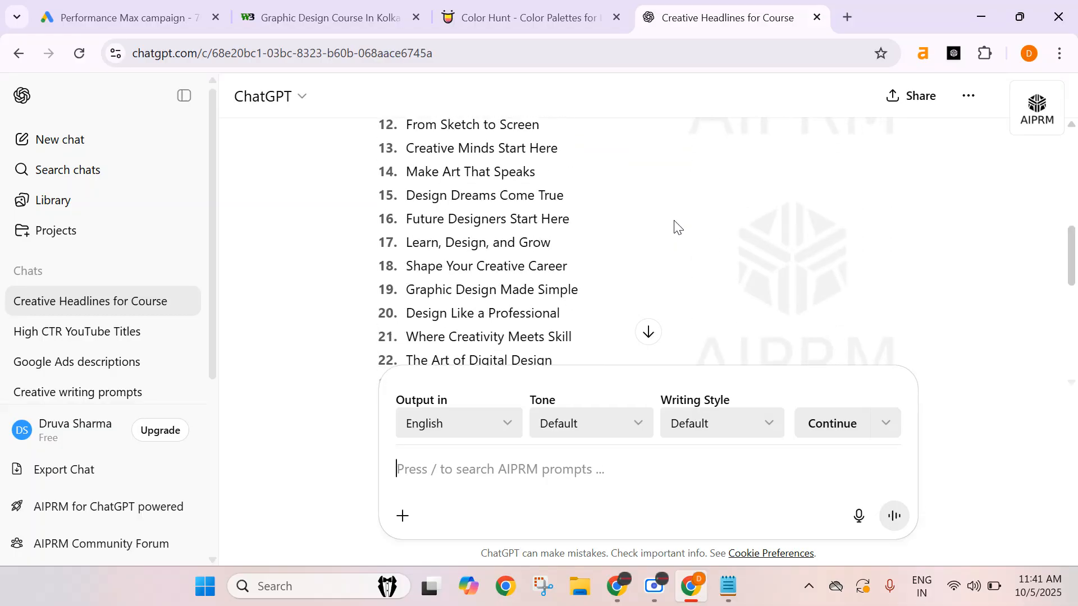
scroll(676, 227, "down", 2)
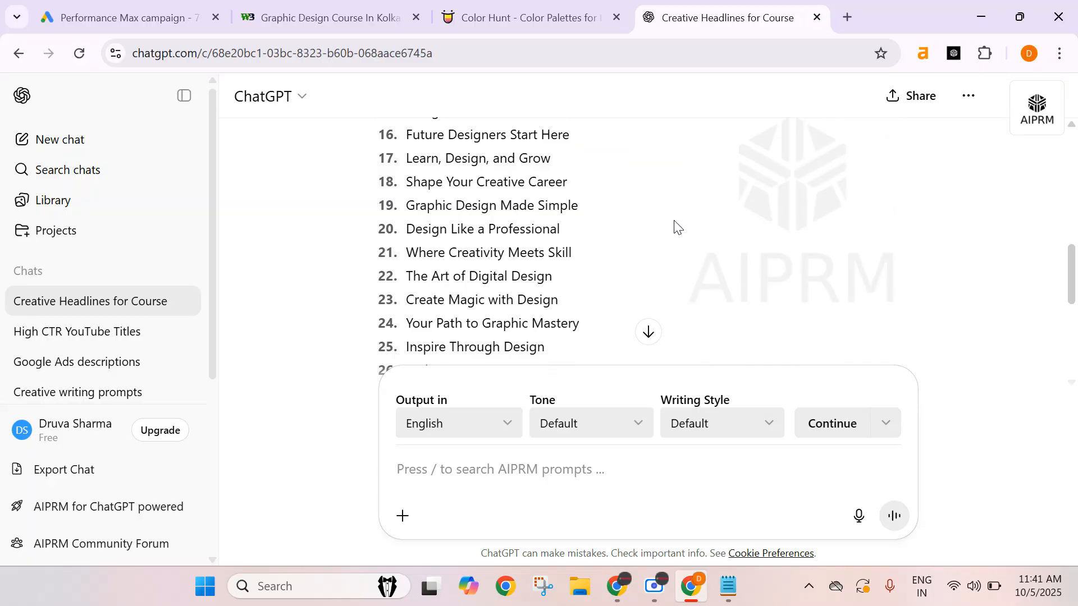
scroll(678, 227, "down", 4)
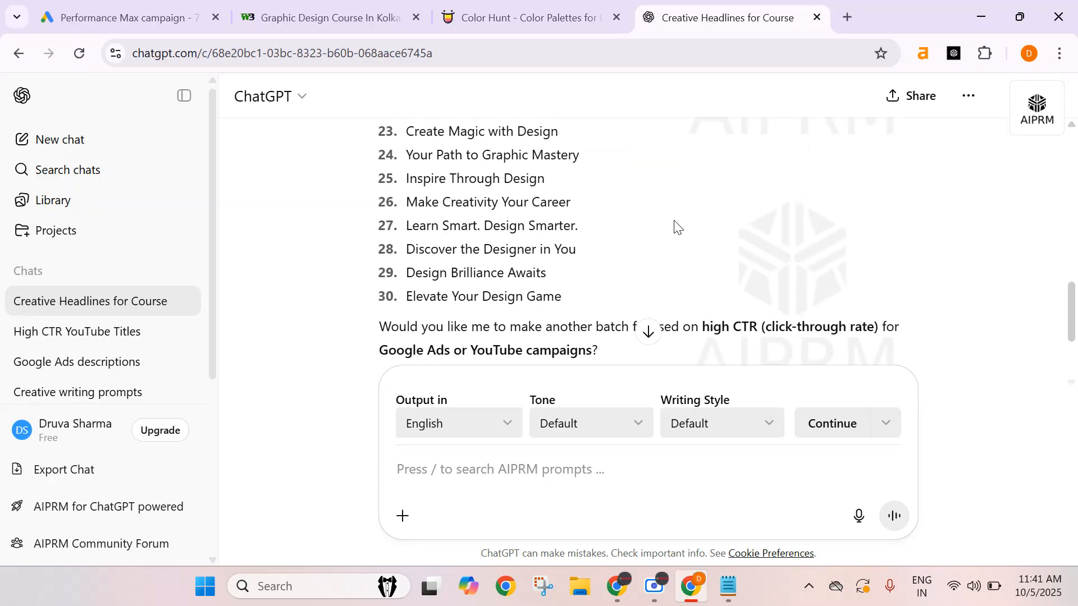
scroll(676, 227, "up", 15)
scroll(556, 299, "down", 2)
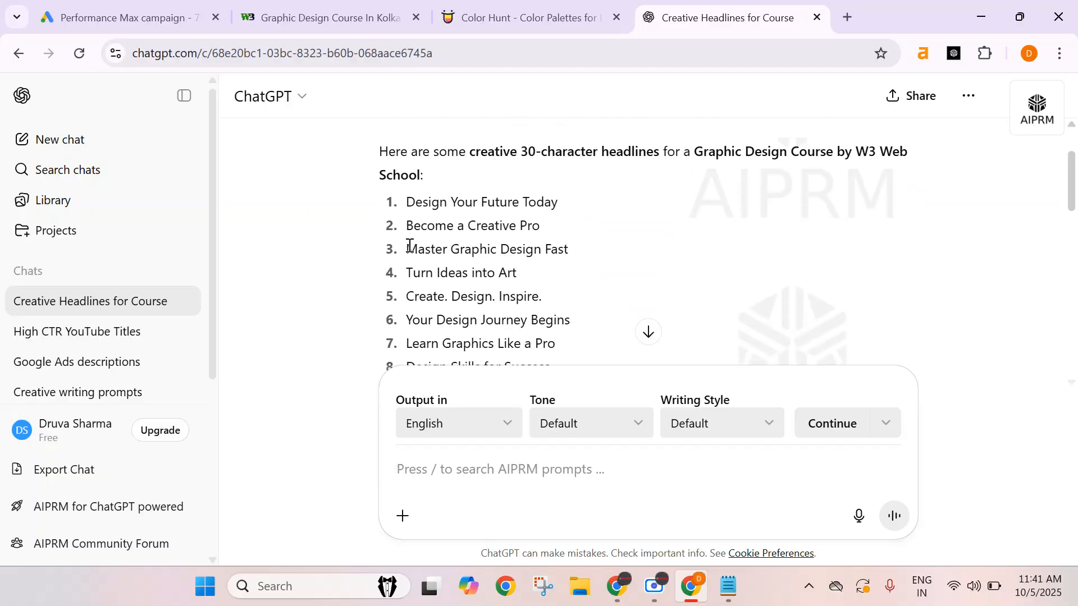
Copy the Master Graphic Design Fast suggestion into the first headline and change it to Master Graphic Design Skills.
left_click_drag(407, 251, 573, 251)
key("ctrl+c")
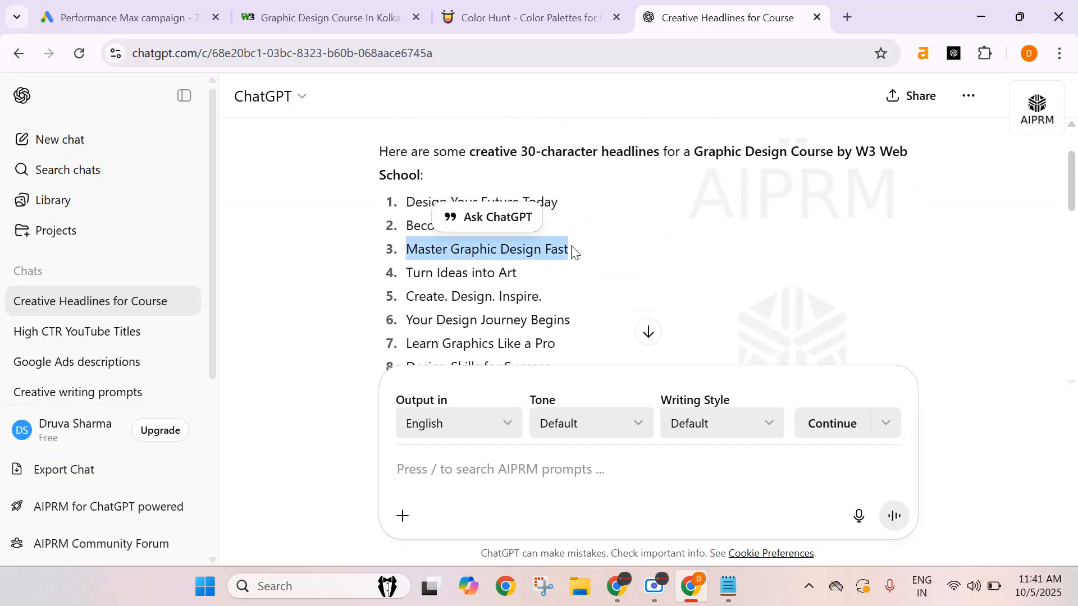
left_click(129, 19)
left_click(289, 297)
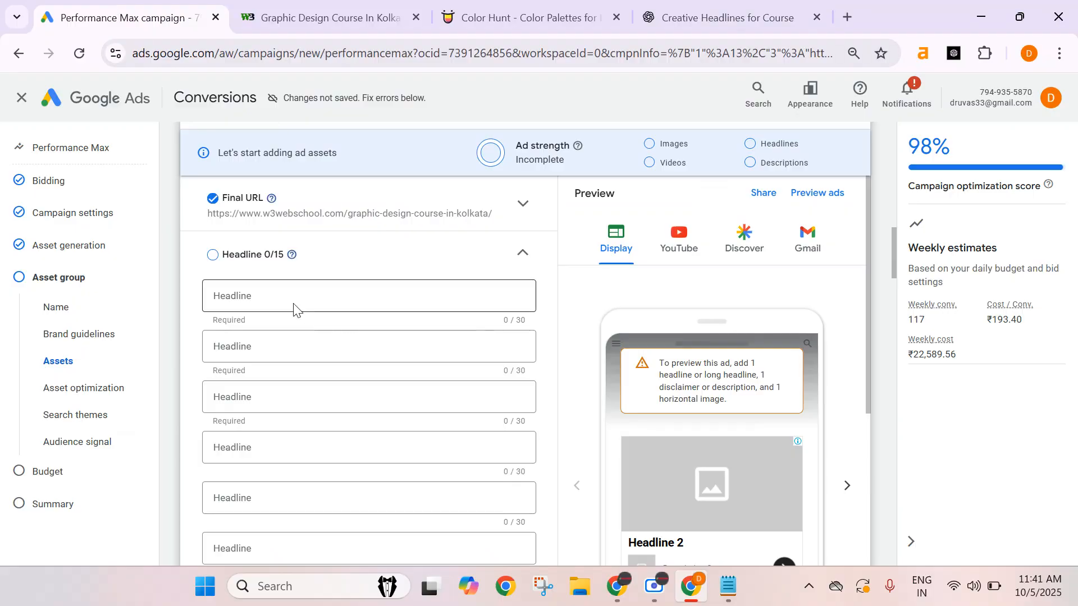
key("ctrl+v")
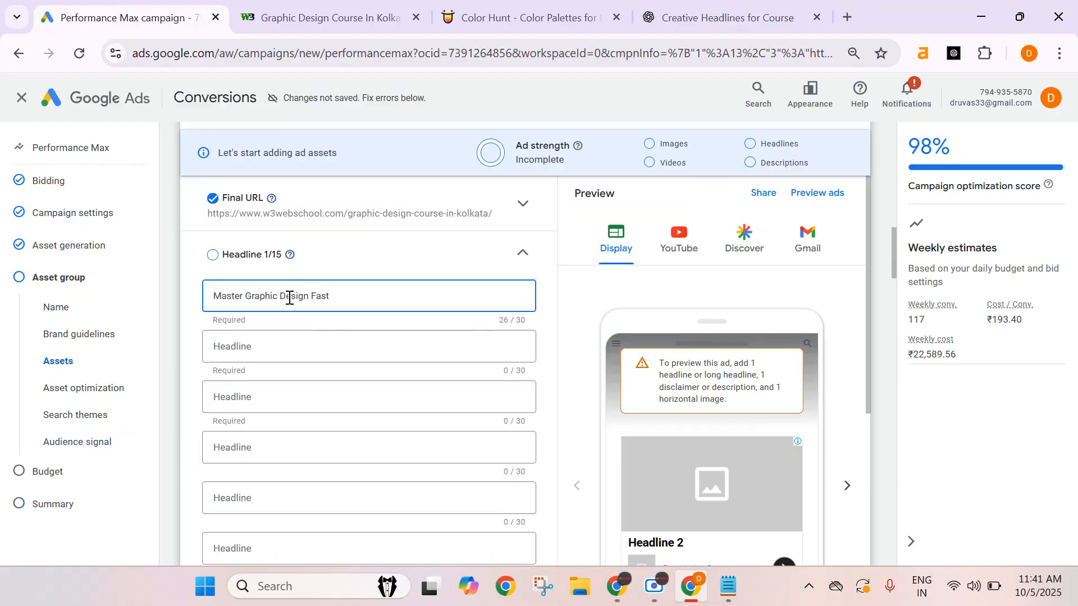
double_click(357, 299)
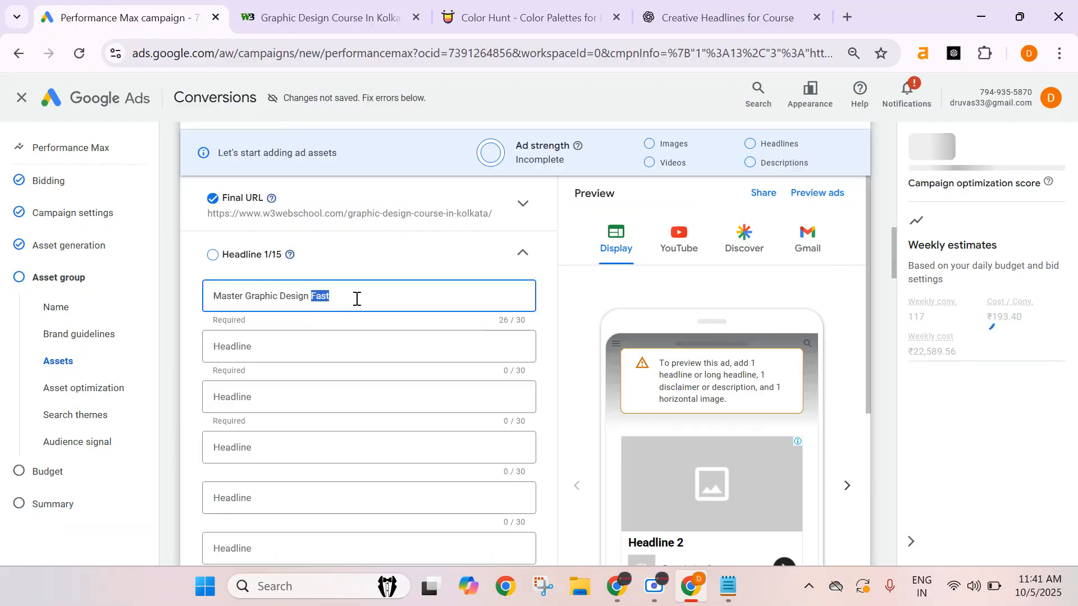
key("BackSpace")
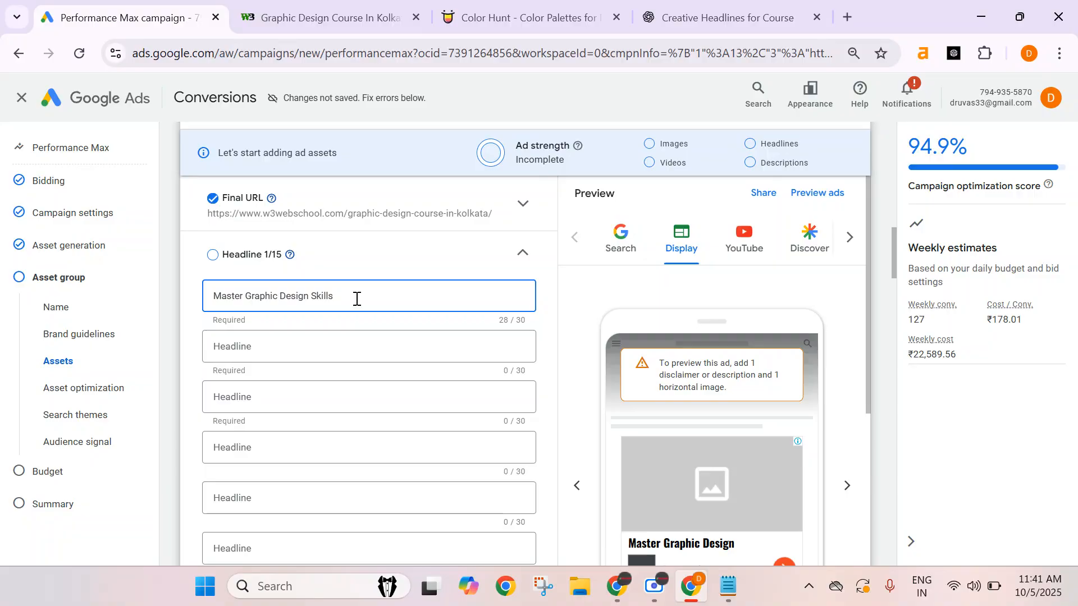
Copy the suggestion Create. Design. Inspire. into the second headline field.
left_click(340, 335)
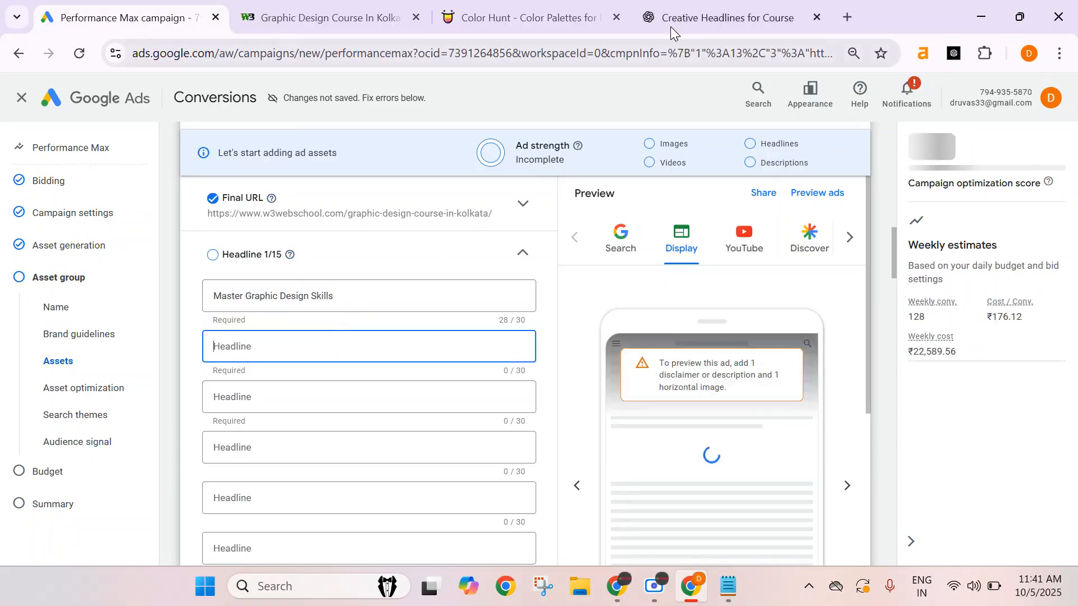
left_click(719, 17)
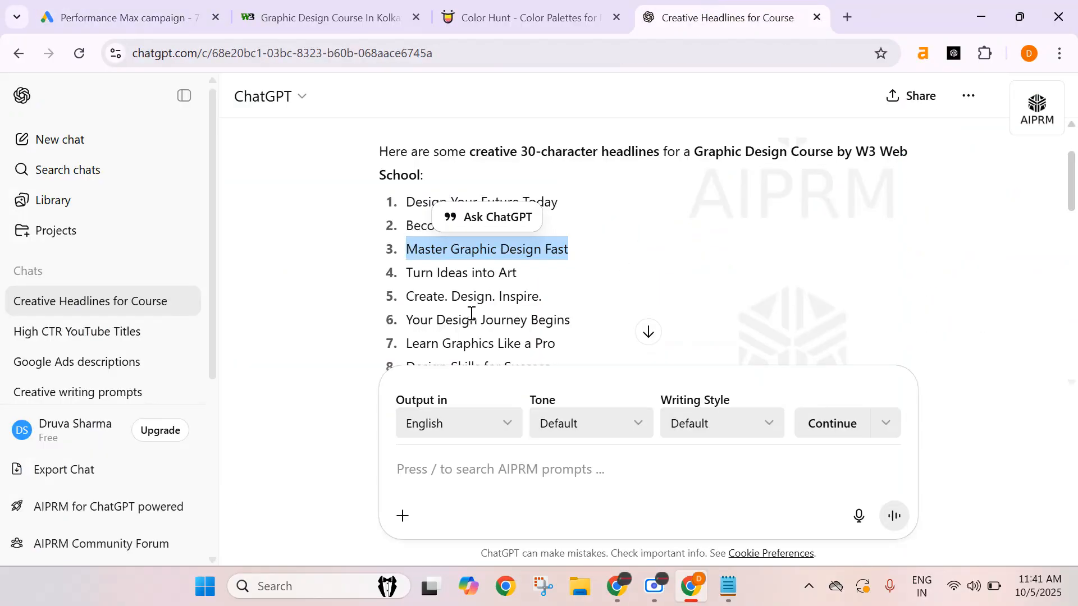
scroll(494, 291, "down", 2)
scroll(500, 326, "up", 2)
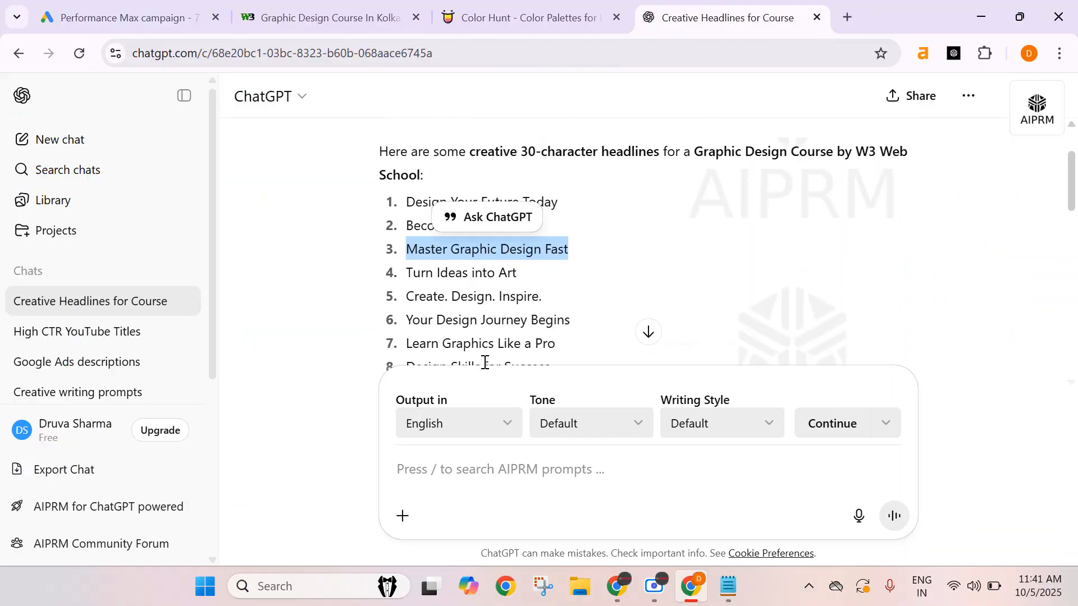
triple_click(474, 298)
key("ctrl+c")
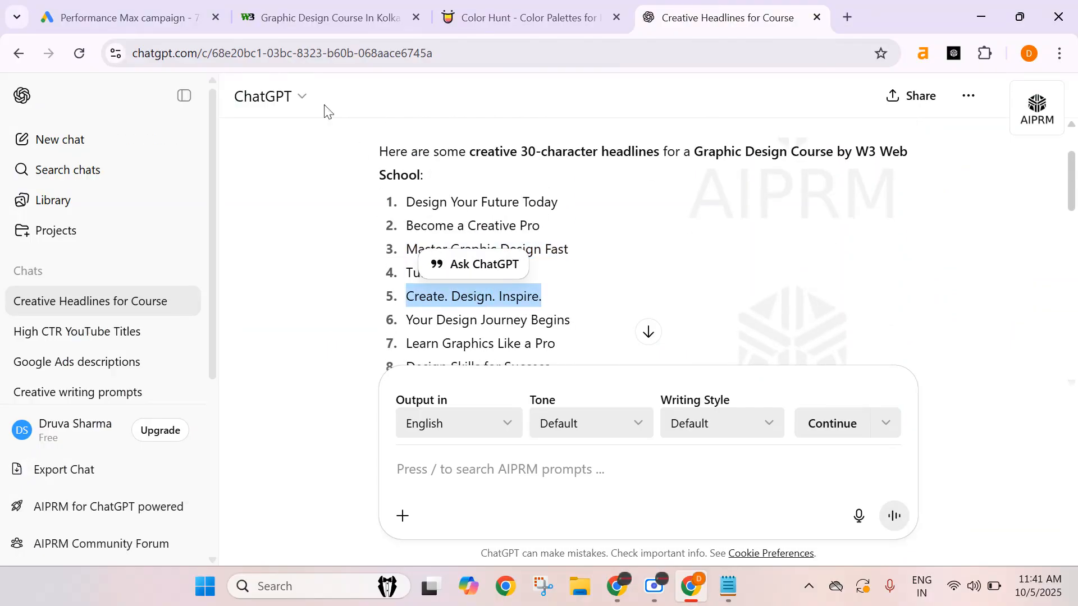
left_click(123, 17)
key("ctrl+v")
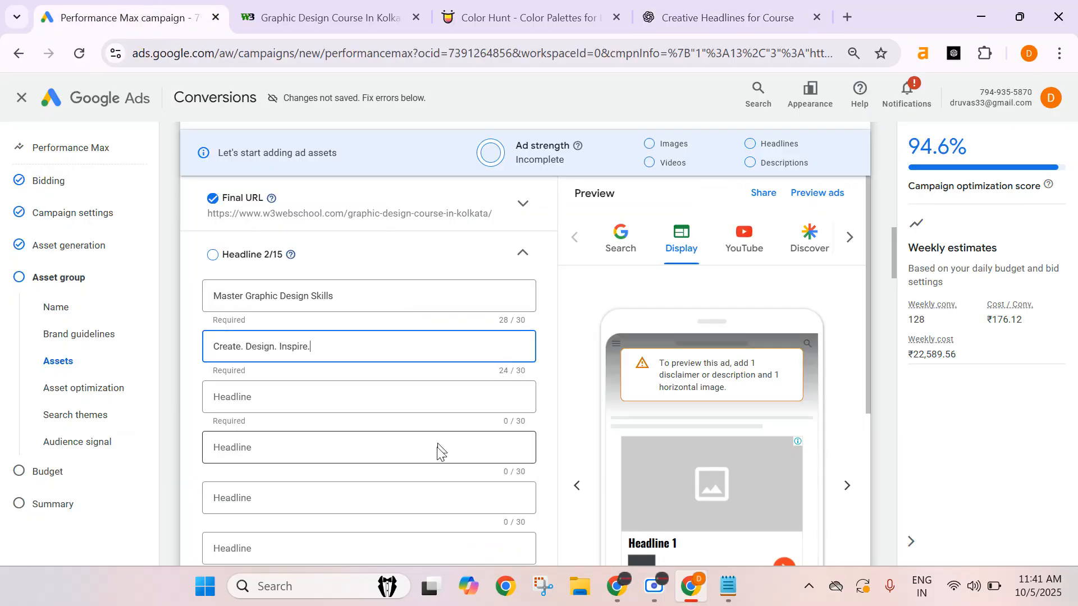
Copy the suggestion Learn Graphics Like a Pro into the third headline field.
left_click(315, 396)
left_click(716, 18)
scroll(489, 219, "down", 1)
left_click(540, 308)
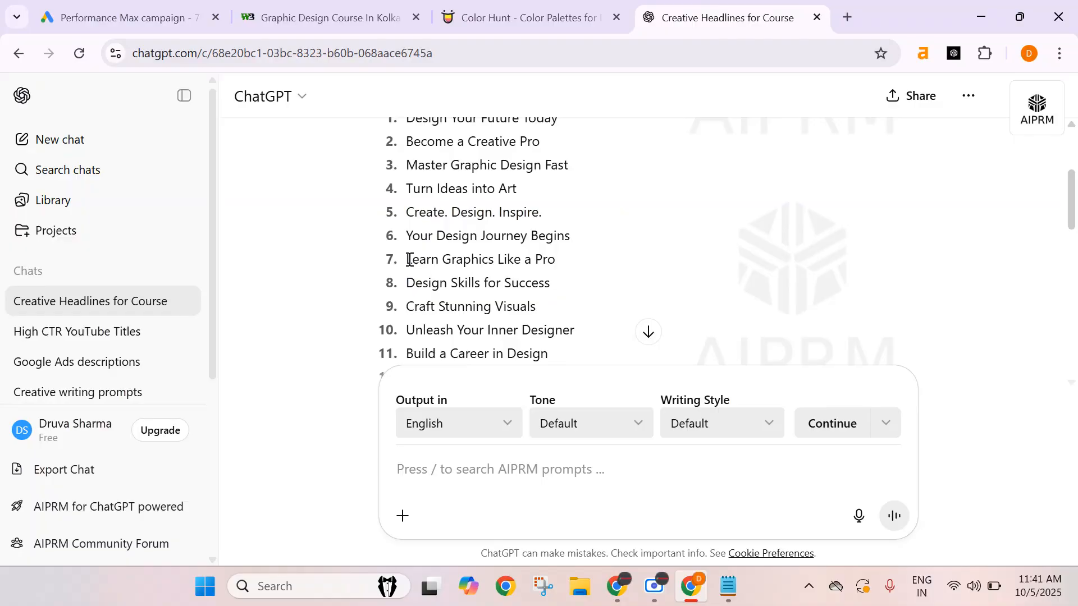
left_click_drag(409, 260, 569, 264)
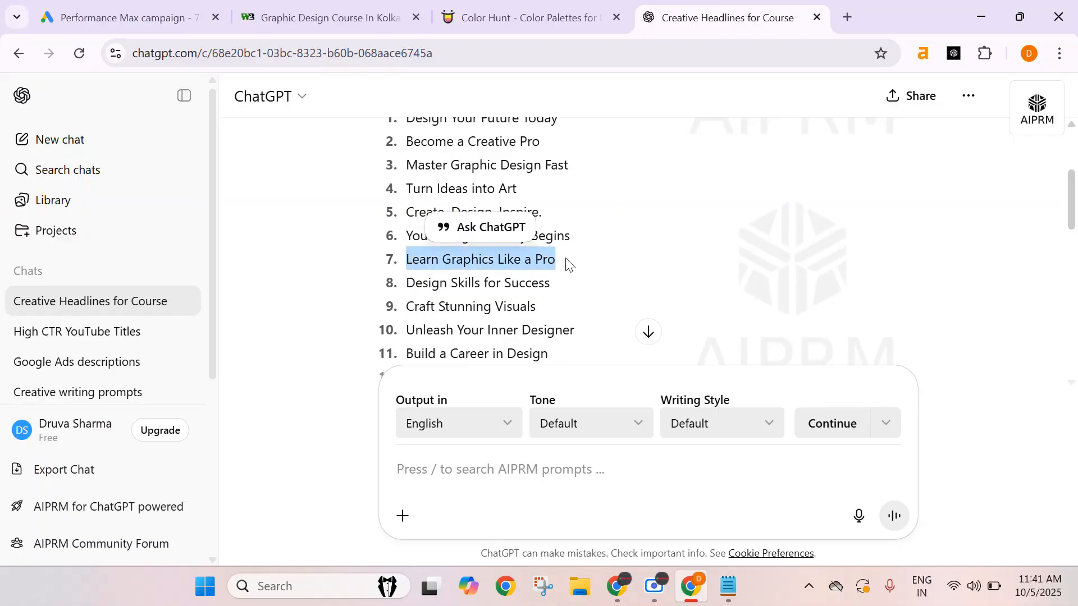
key("ctrl+c")
left_click(112, 17)
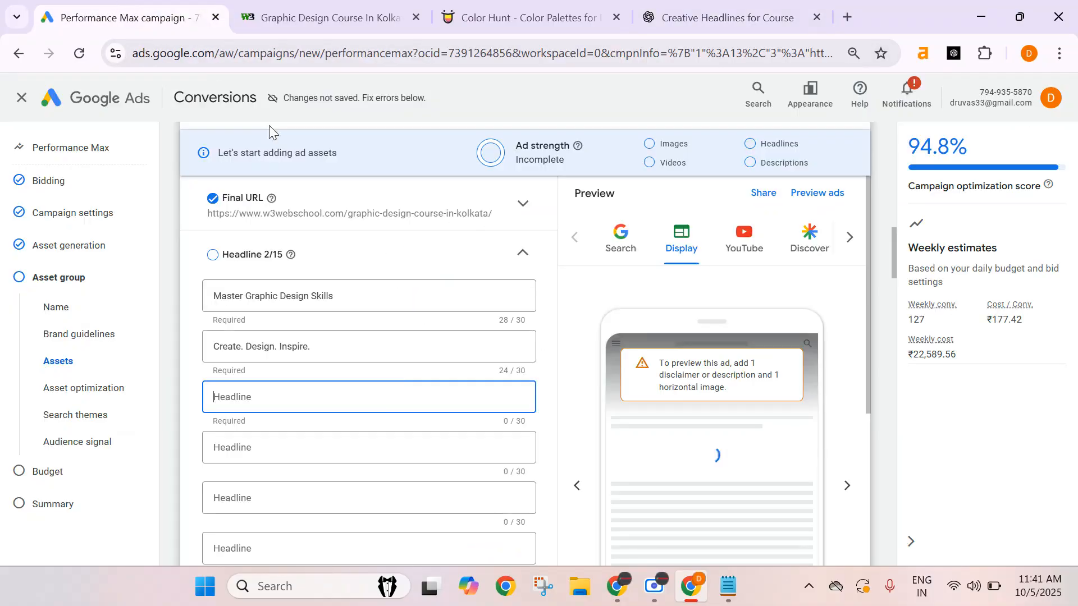
left_click(381, 416)
key("ctrl+v")
Copy the suggestion From Sketch to Screen into the fourth headline field.
left_click(272, 446)
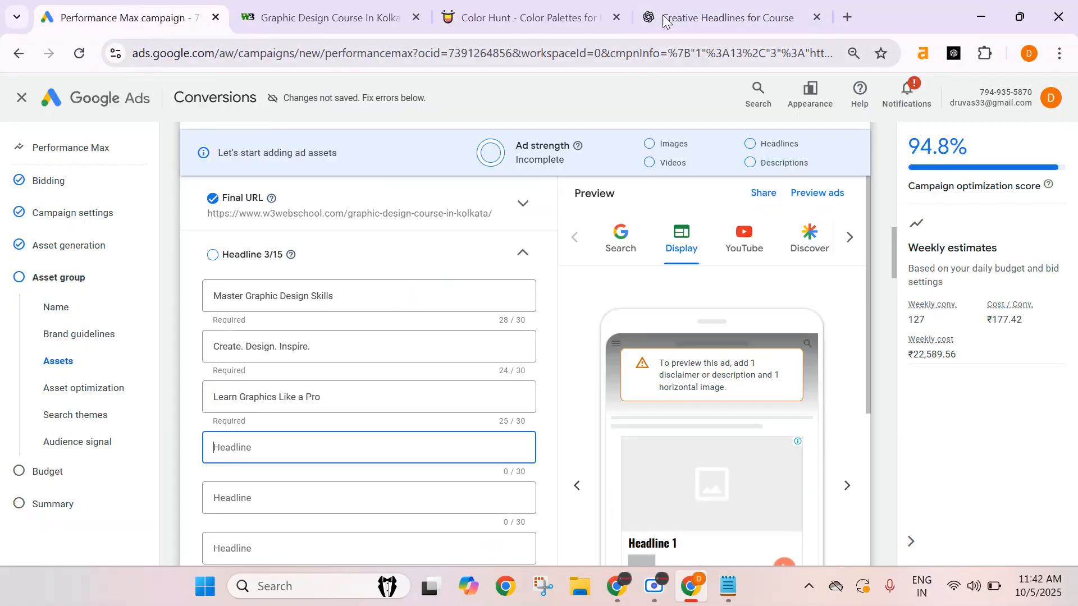
left_click(724, 18)
scroll(491, 305, "down", 2)
left_click(479, 308)
scroll(586, 255, "down", 2)
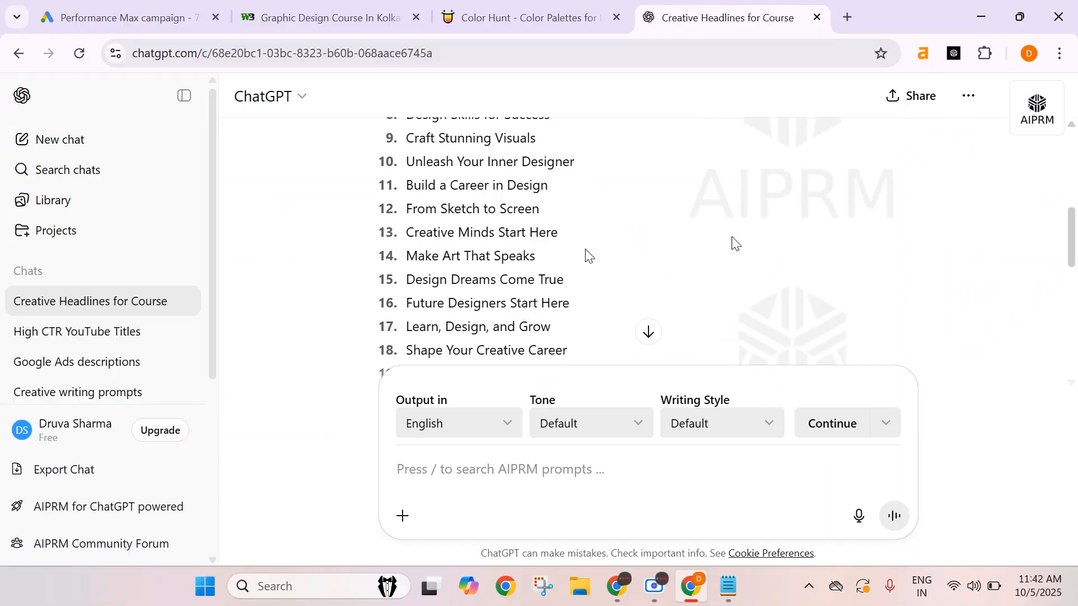
triple_click(452, 209)
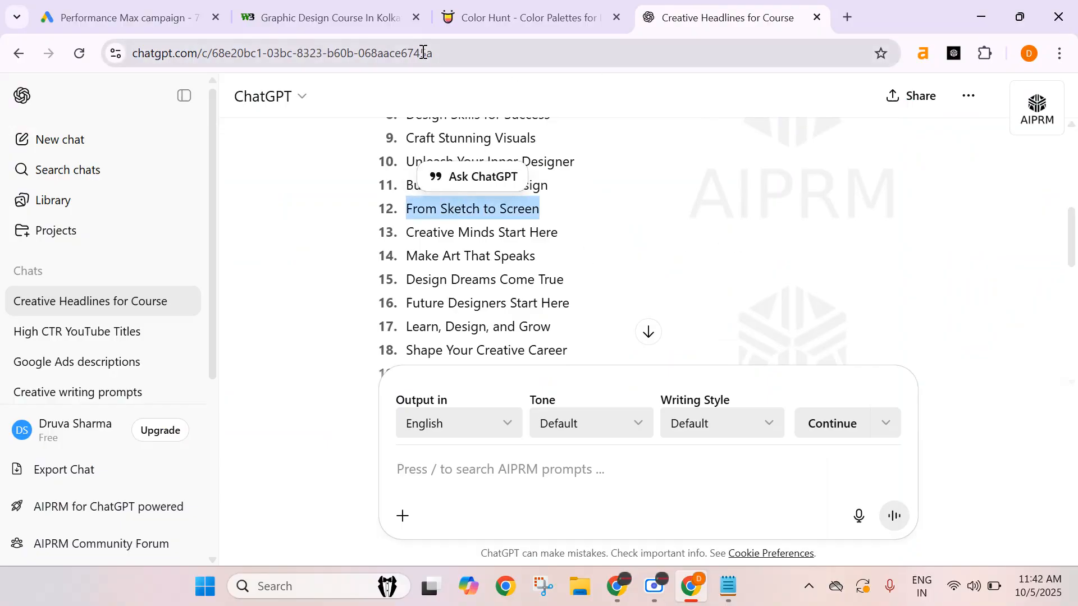
left_click(341, 17)
left_click(103, 12)
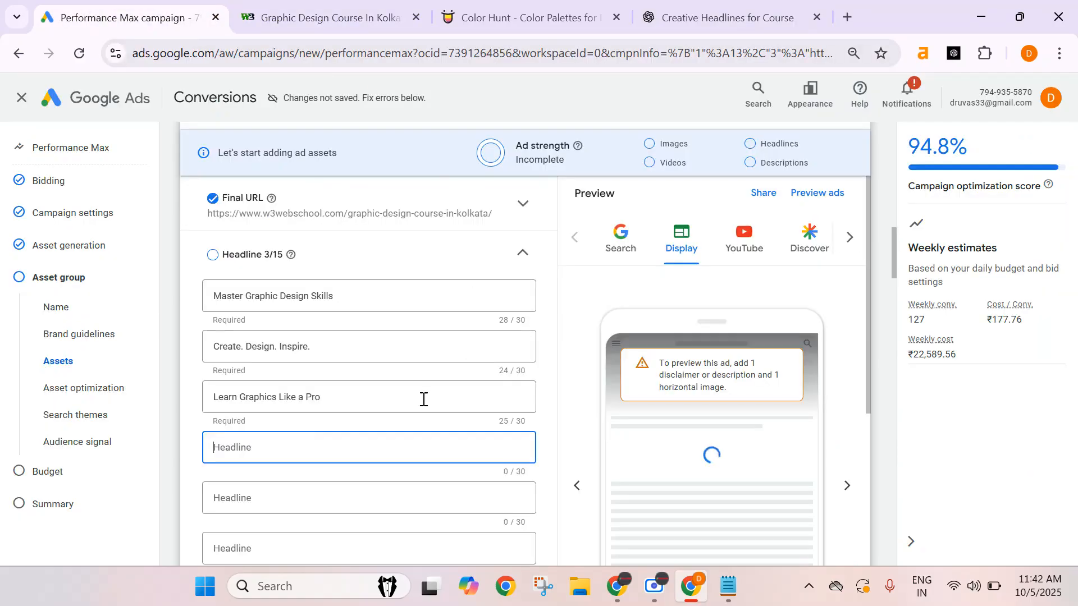
key("ctrl+v")
Copy the suggestion Graphic Design Made Simple into the fifth headline field.
scroll(426, 389, "down", 1)
left_click(322, 410)
left_click(750, 16)
scroll(507, 292, "down", 1)
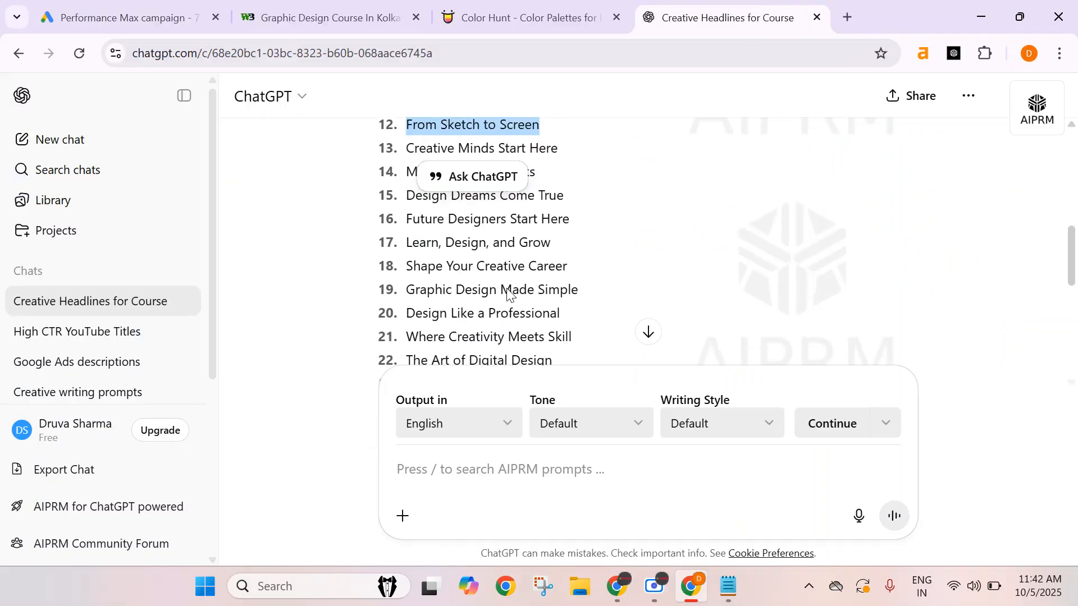
double_click(481, 266)
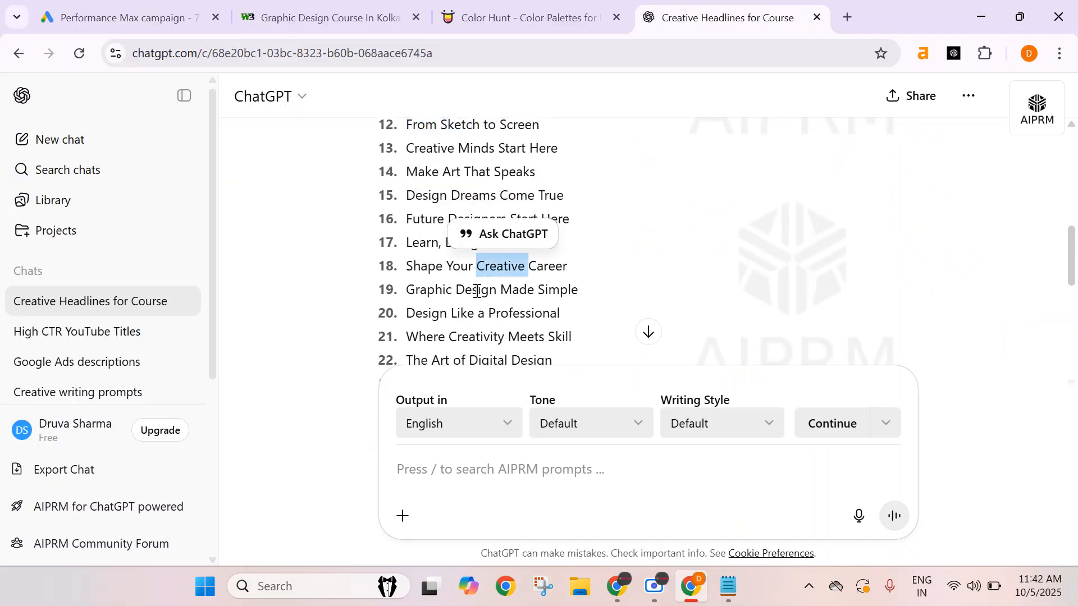
double_click(477, 290)
double_click(421, 290)
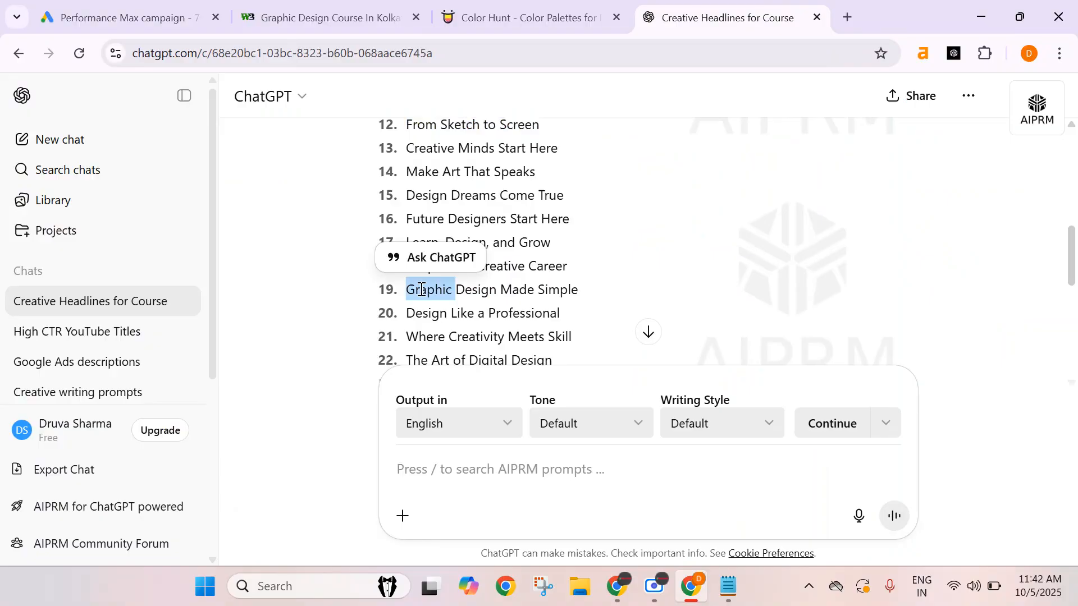
triple_click(525, 288)
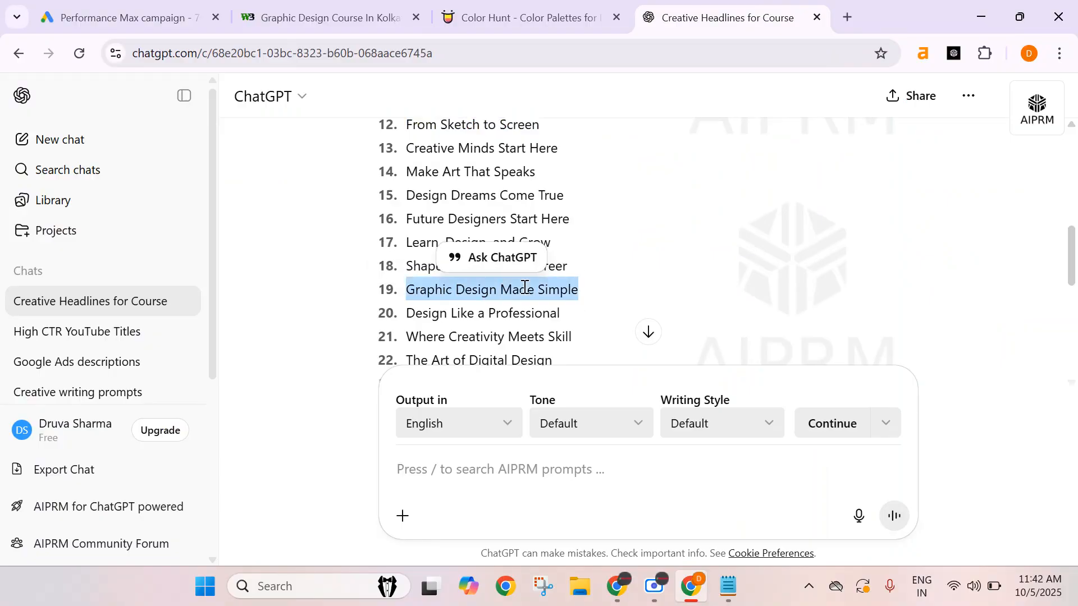
left_click(318, 17)
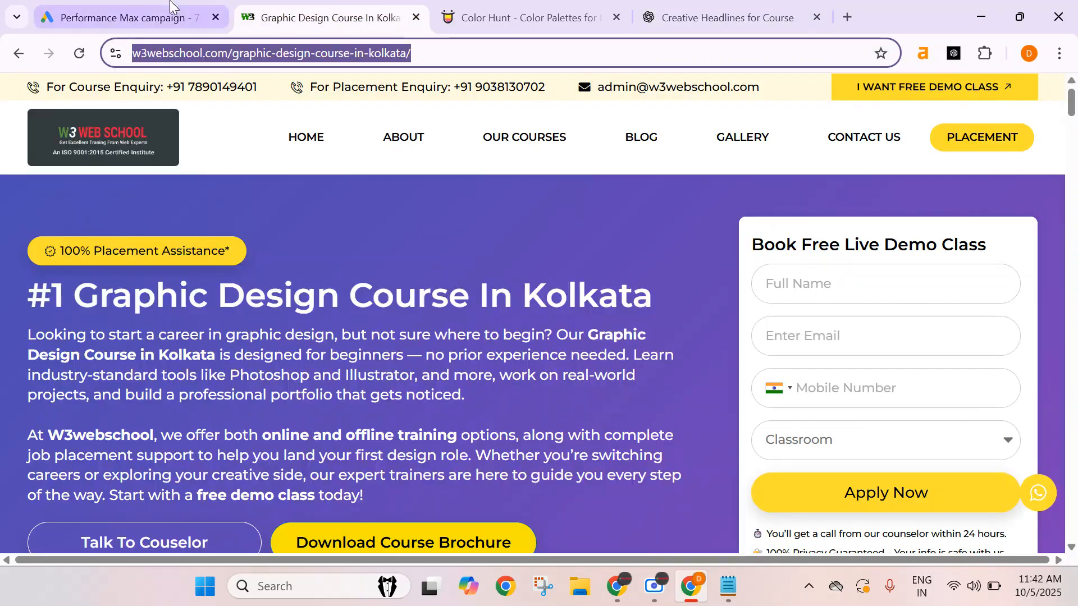
left_click(173, 17)
key("ctrl+v")
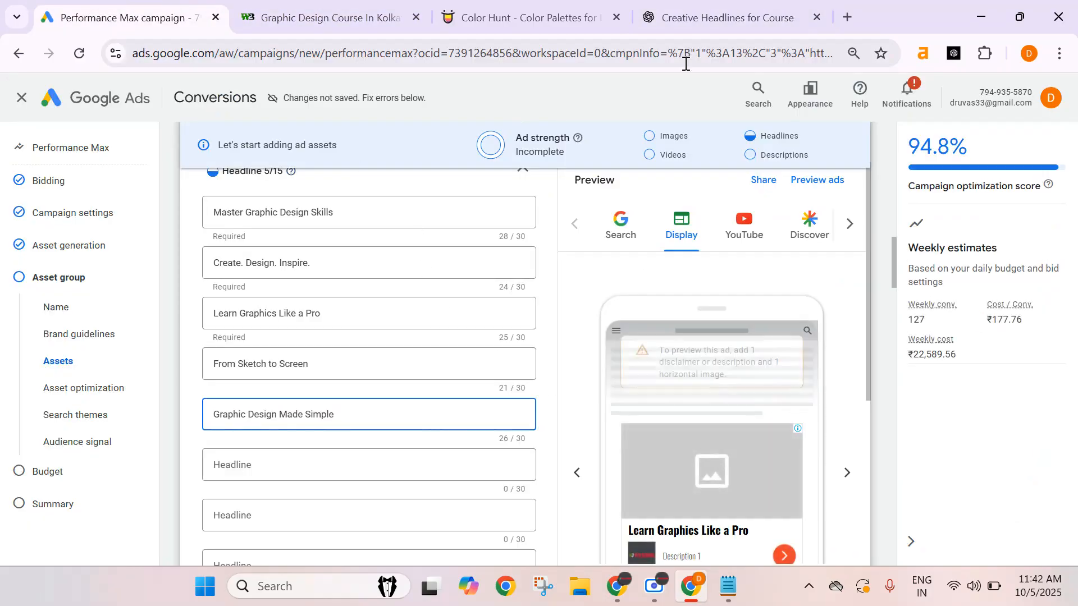
Reply yes in ChatGPT to request another batch of high-CTR headlines.
left_click(702, 17)
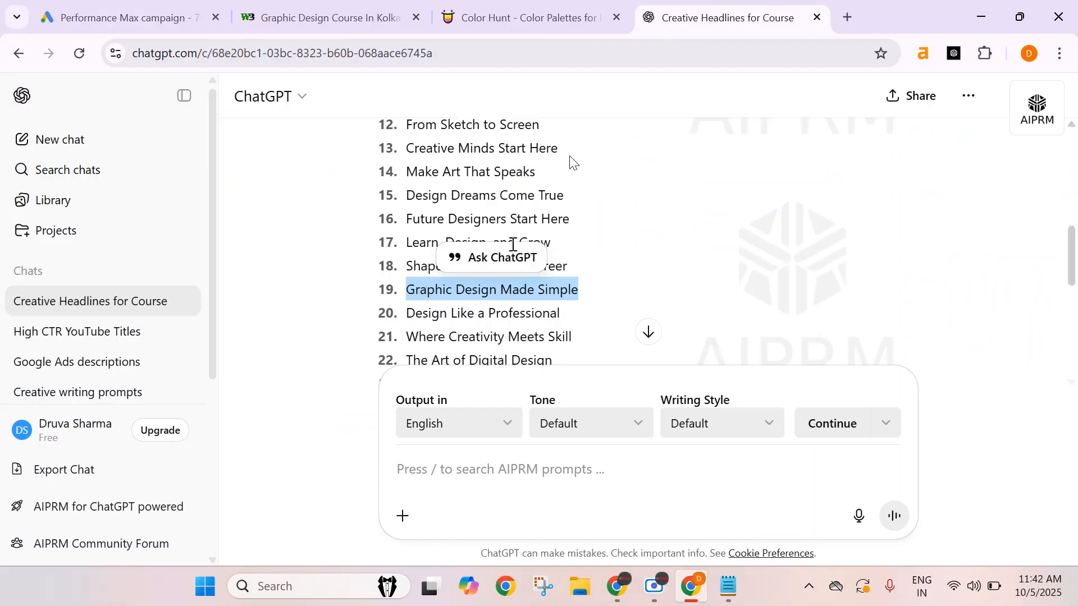
scroll(515, 277, "down", 2)
left_click(538, 304)
scroll(632, 285, "down", 1)
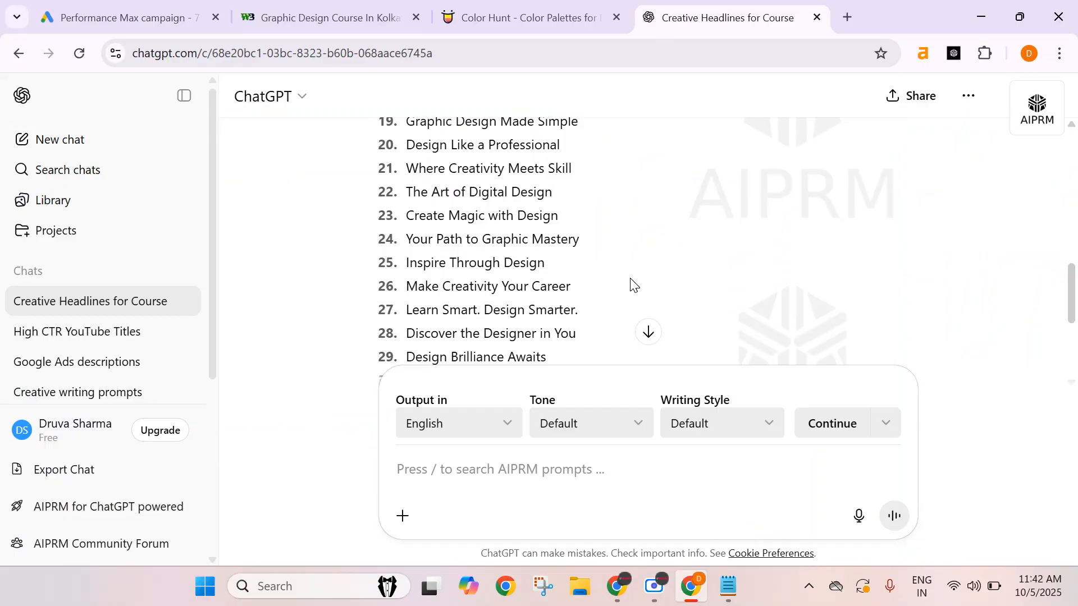
scroll(633, 285, "down", 2)
scroll(625, 320, "down", 2)
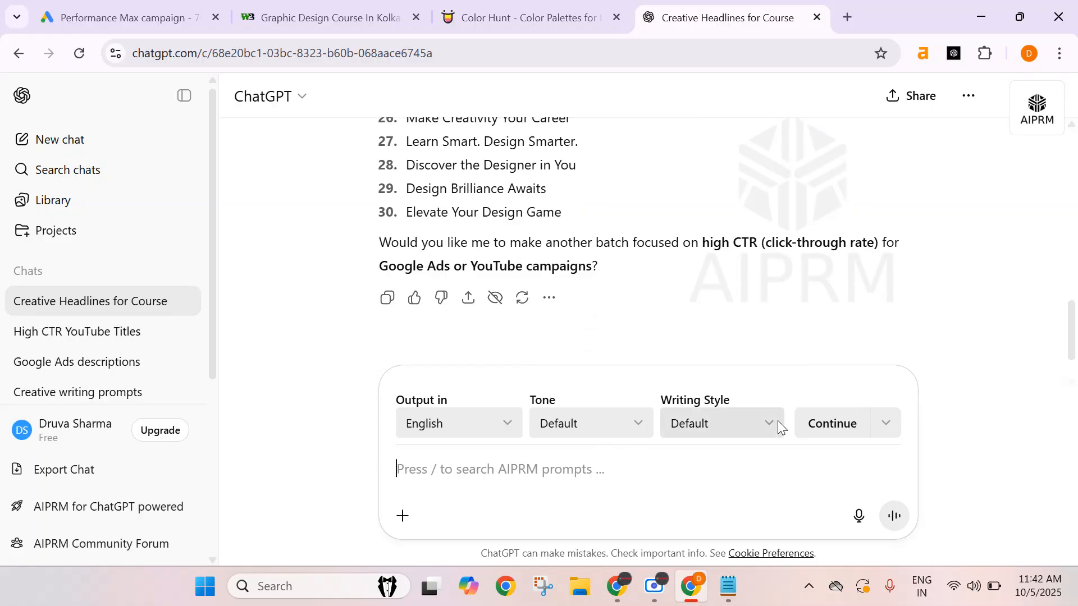
type("yes")
key("Return")
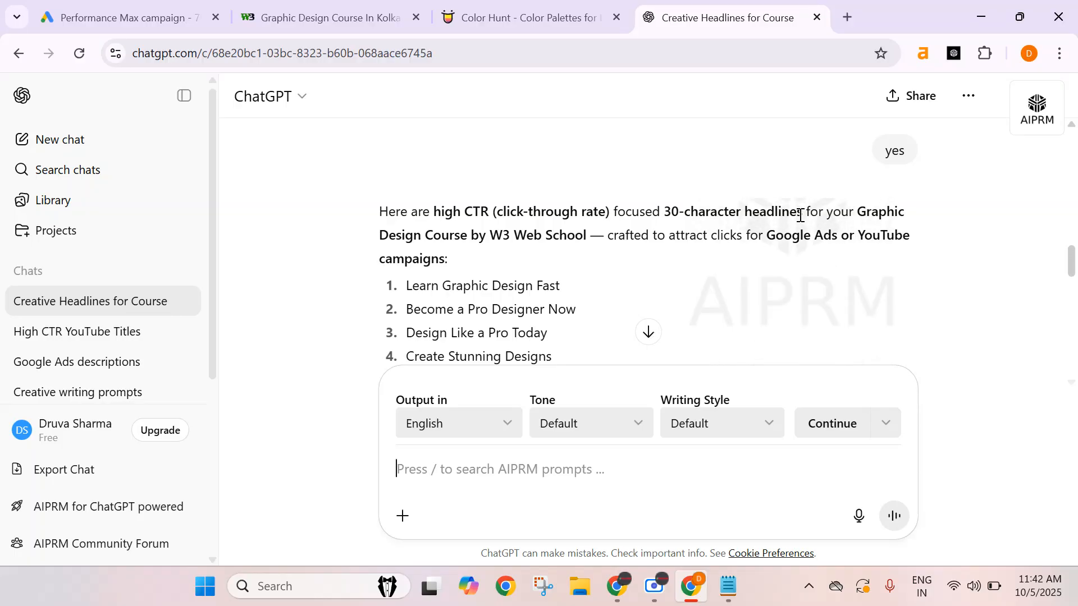
Copy the suggestion Graphic Design Made Easy into the sixth headline field.
scroll(679, 263, "down", 3)
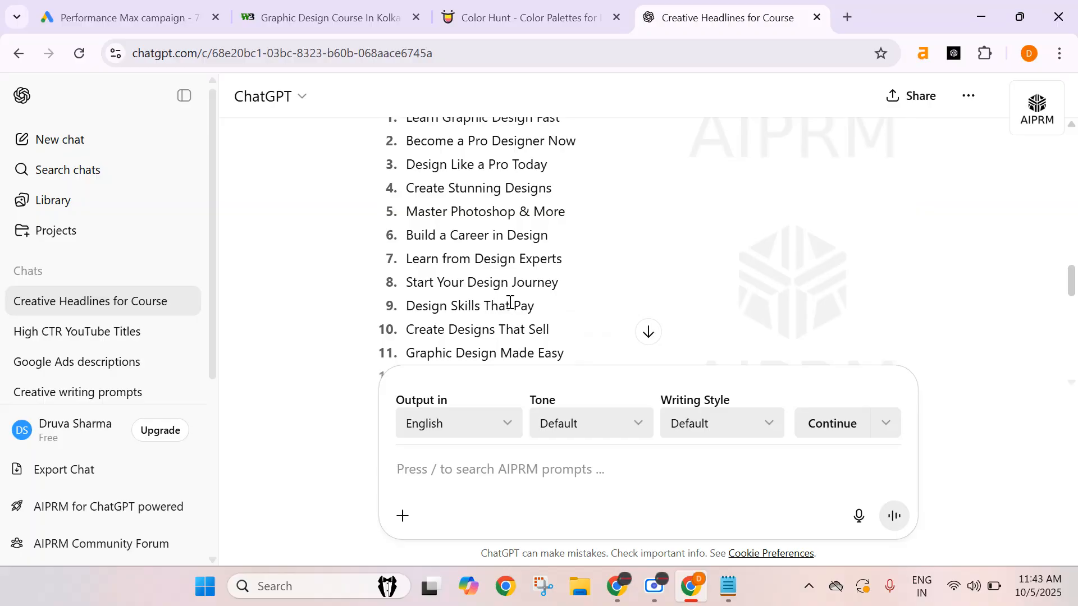
scroll(509, 303, "down", 2)
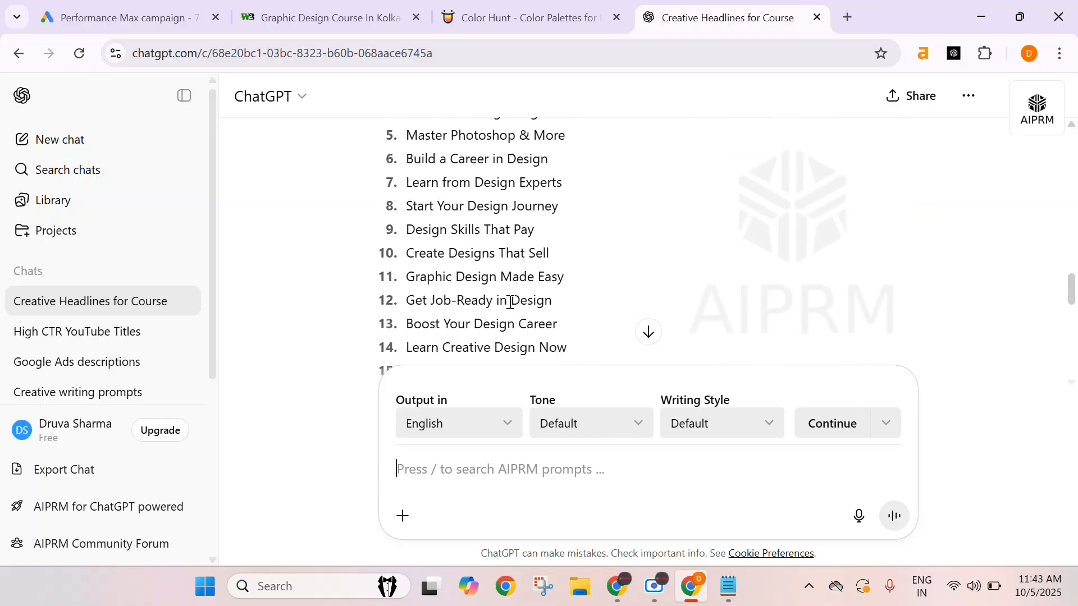
triple_click(507, 269)
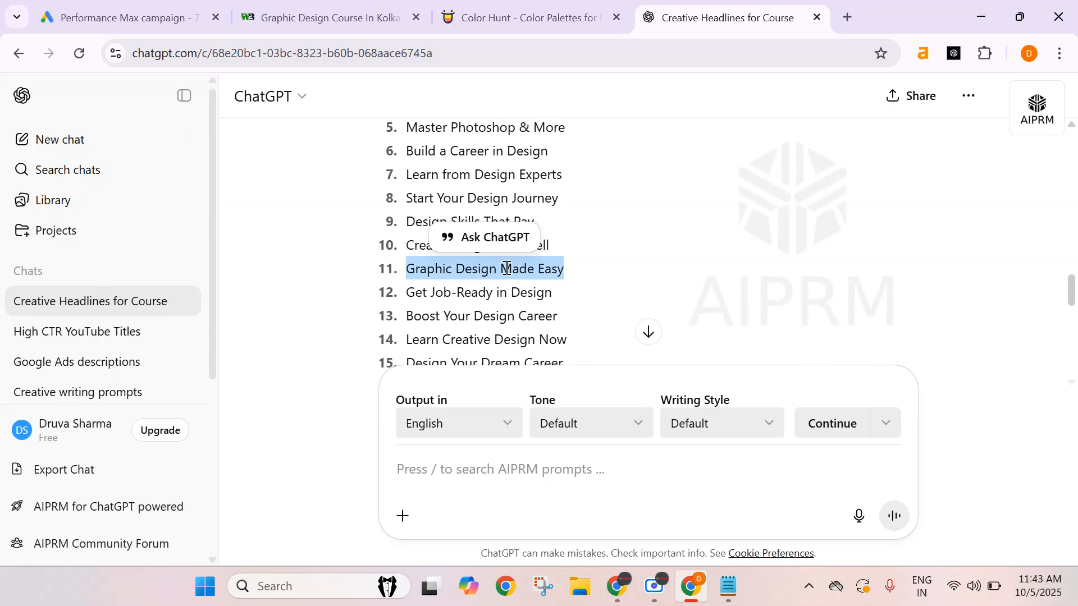
left_click(144, 17)
left_click(264, 471)
key("ctrl+v")
Copy the suggestion Become a Graphic Artist into the seventh headline field.
left_click(709, 10)
scroll(448, 288, "down", 1)
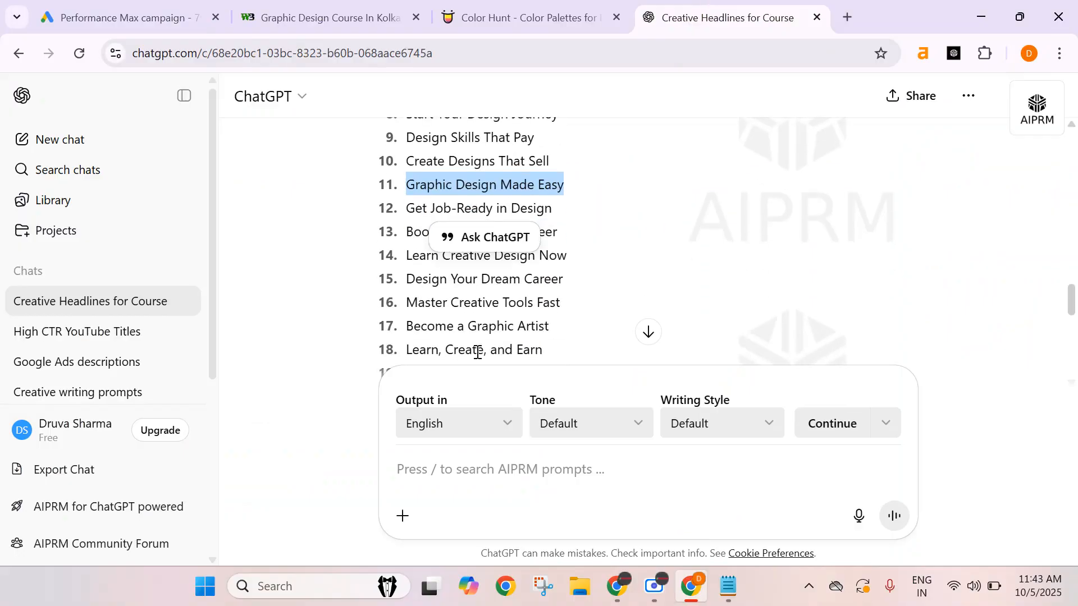
left_click(488, 333)
scroll(606, 298, "down", 1)
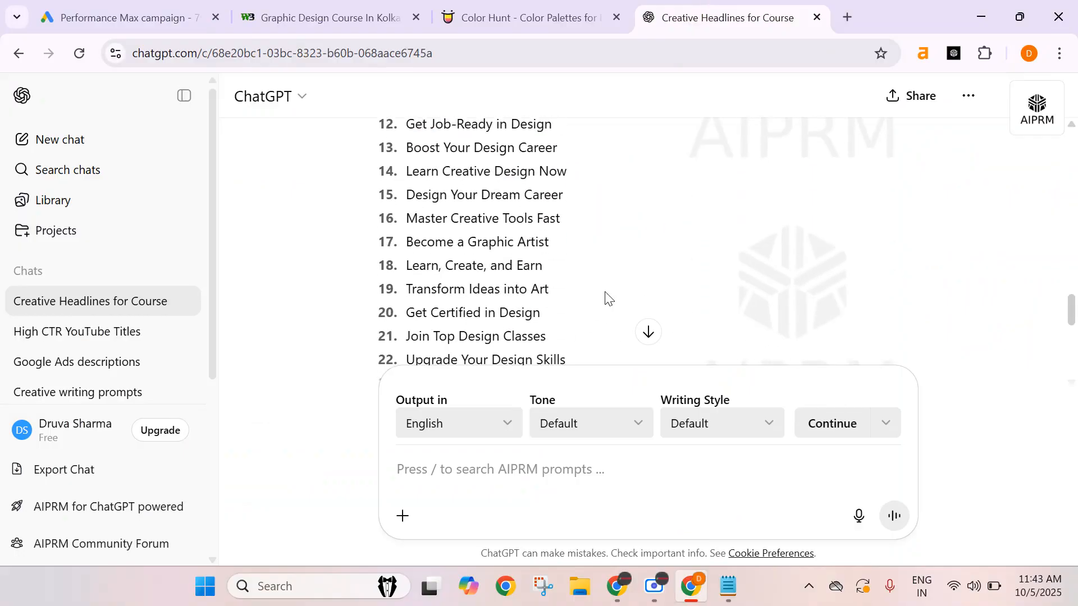
triple_click(499, 245)
key("ctrl+c")
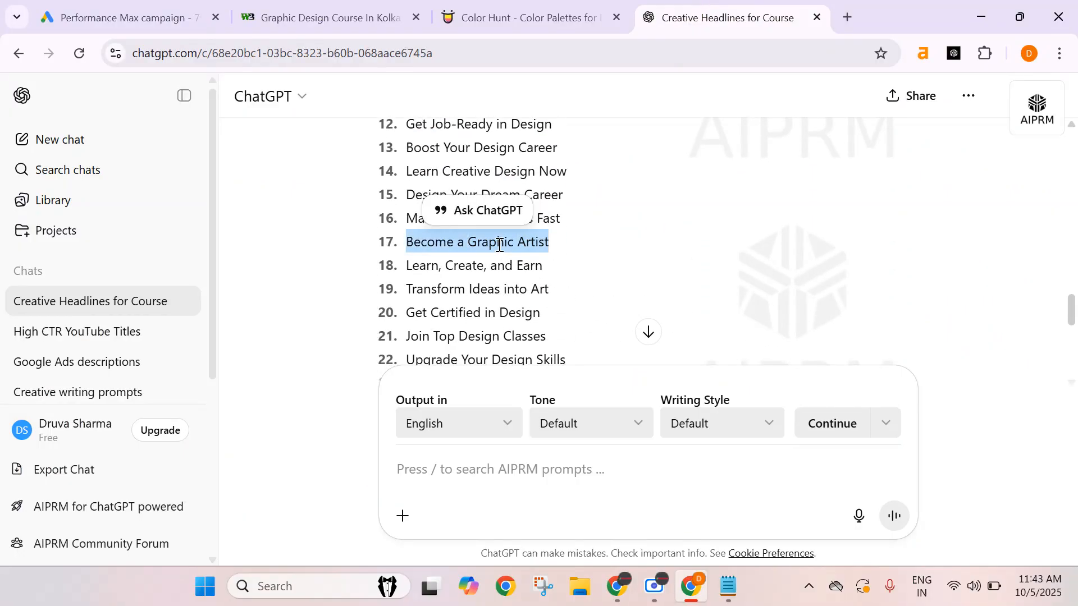
left_click(156, 22)
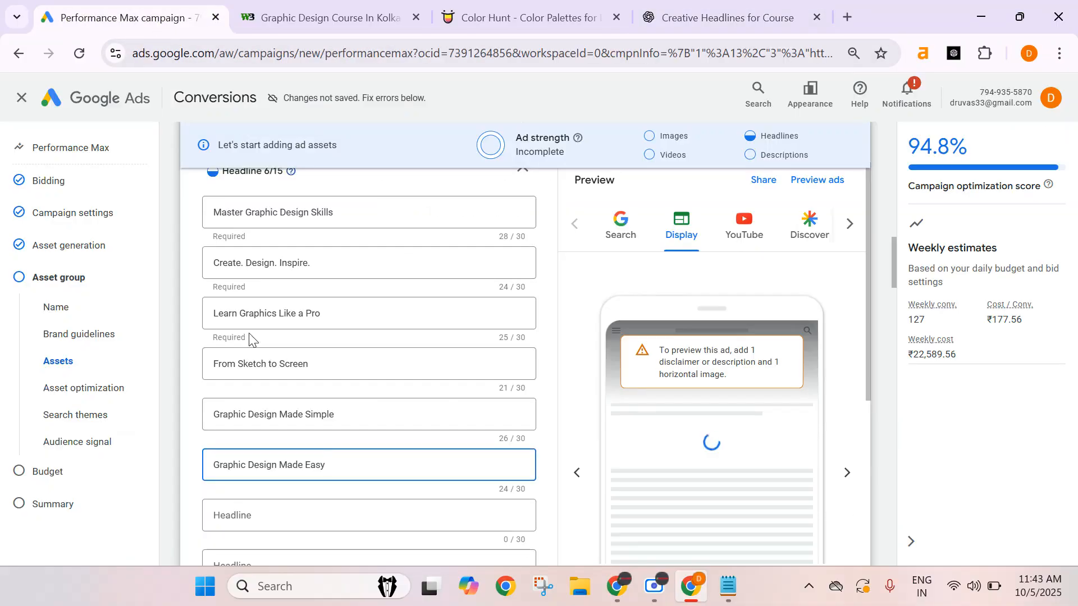
left_click(267, 517)
key("ctrl+v")
Change the seventh headline to Become a Graphic Designer.
scroll(337, 432, "down", 3)
left_click(275, 402)
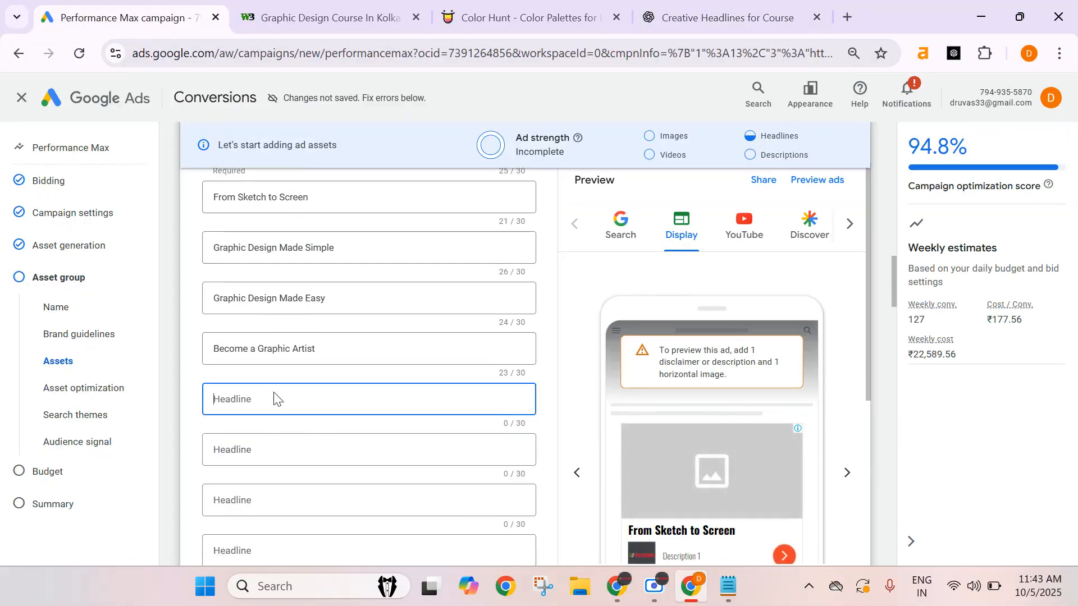
left_click_drag(293, 348, 339, 351)
left_click(370, 345)
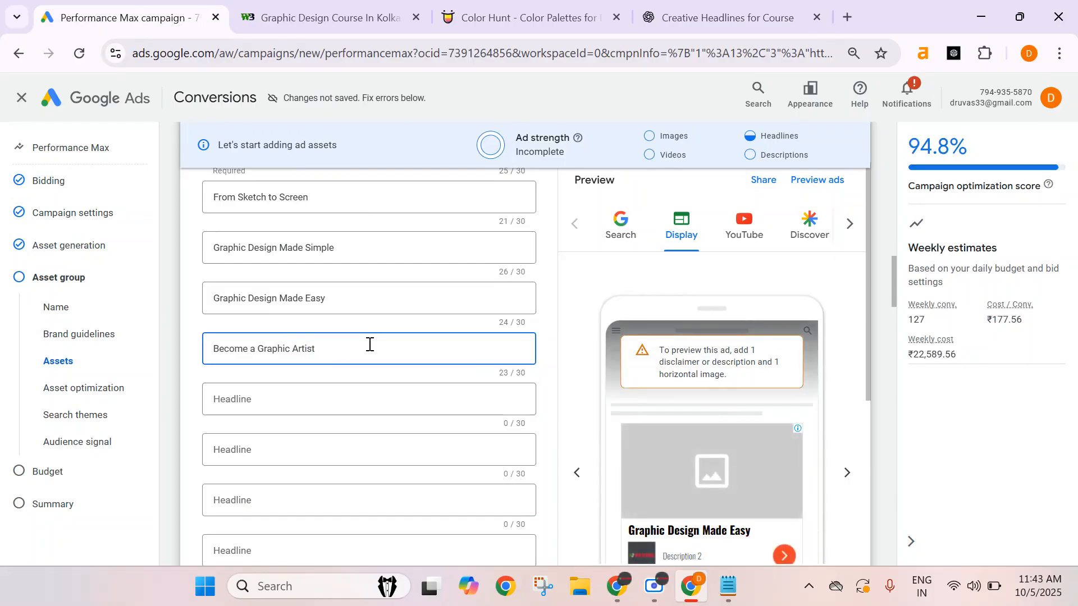
type("Designer")
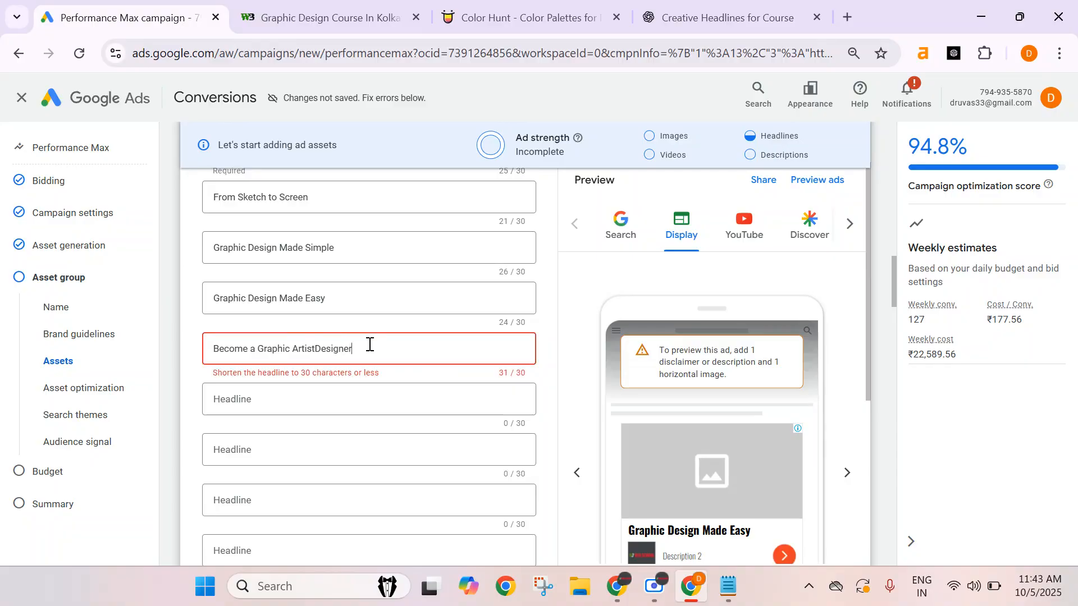
left_click(315, 348)
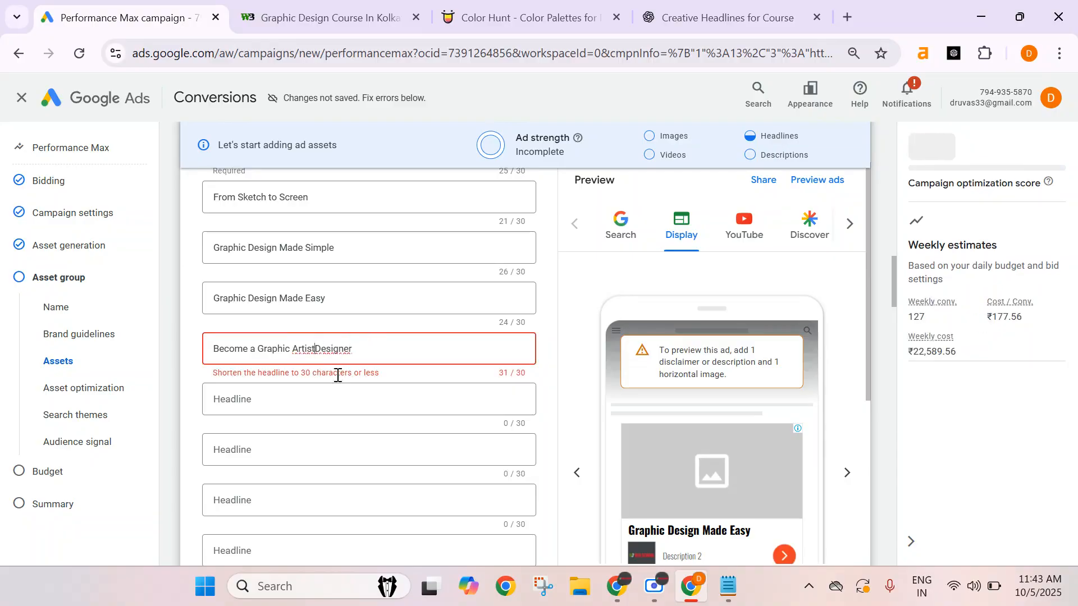
key("BackSpace")
key("BackSpace")
key("BackSpace")
key("BackSpace")
key("BackSpace")
key("BackSpace")
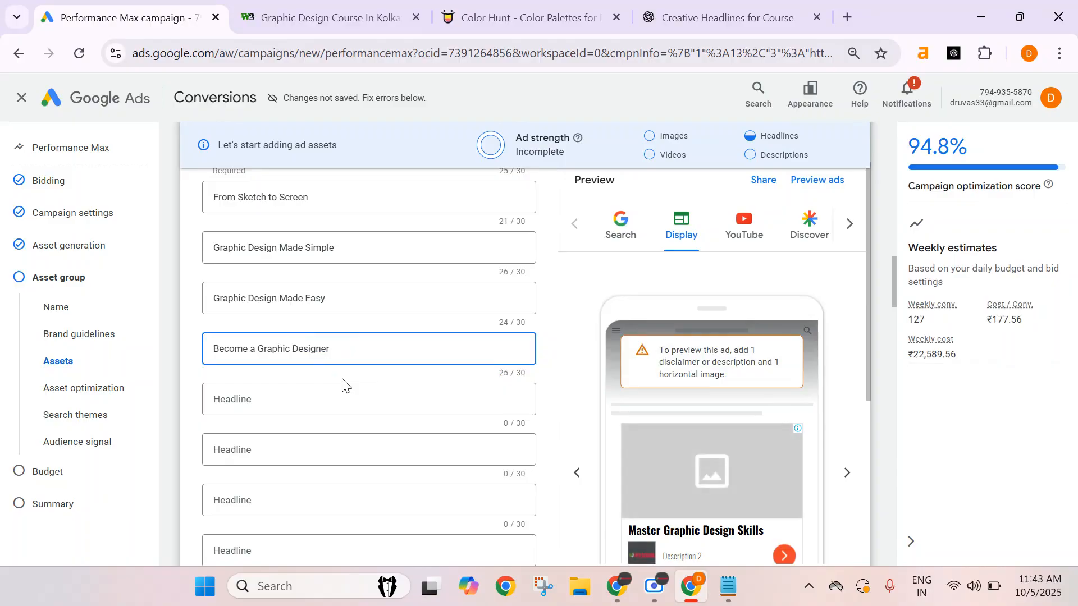
left_click(326, 389)
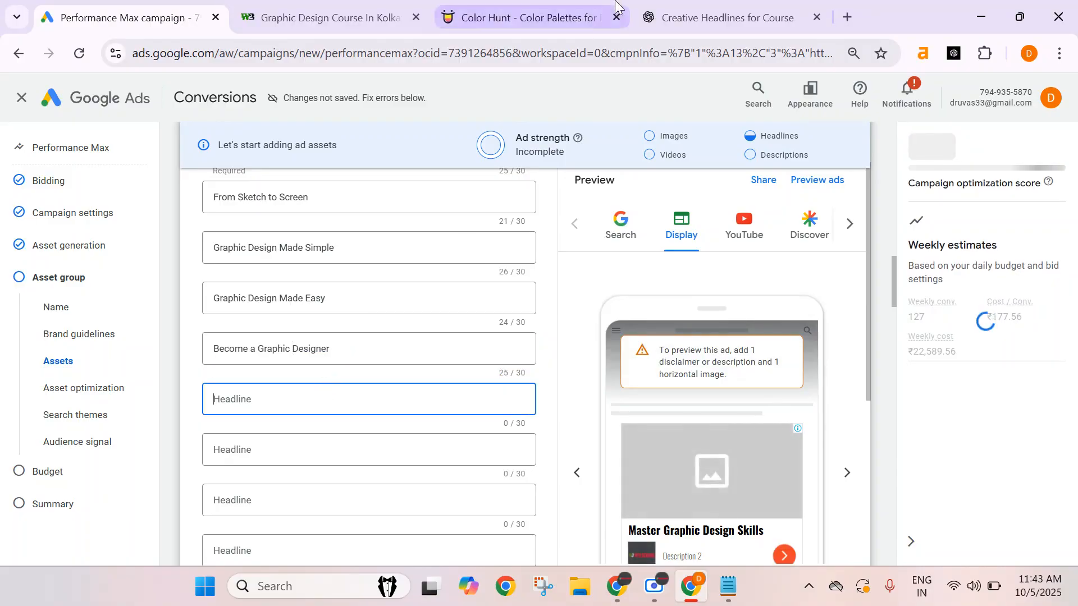
Copy Get Certified in Design into the eighth headline and expand it to Get Certified in Graphic Design.
left_click(662, 17)
scroll(501, 263, "down", 2)
left_click(501, 292)
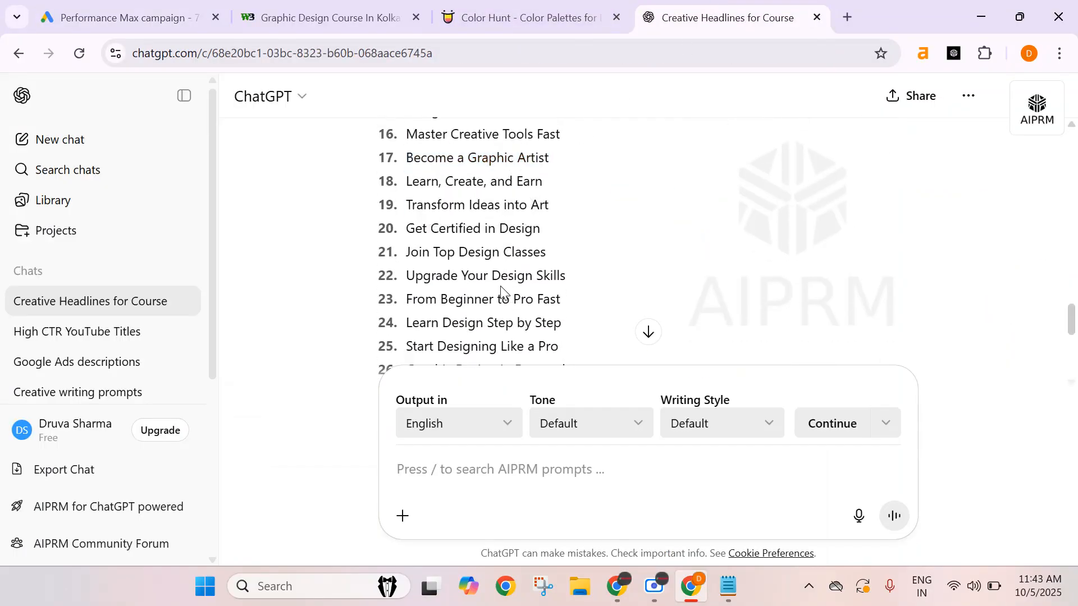
triple_click(446, 230)
key("ctrl+c")
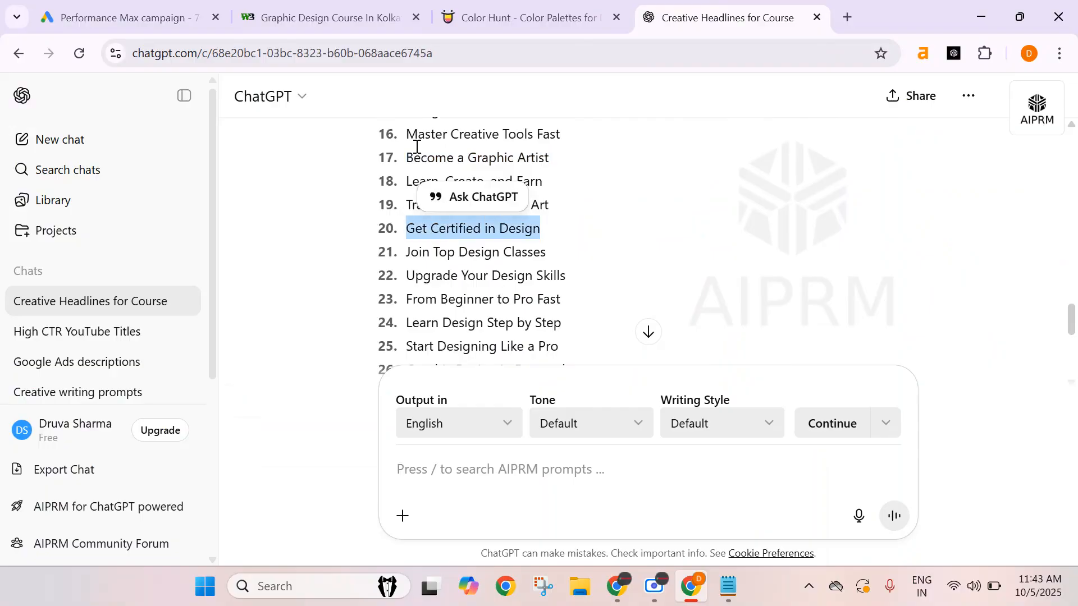
left_click(181, 17)
key("ctrl+v")
left_click(282, 400)
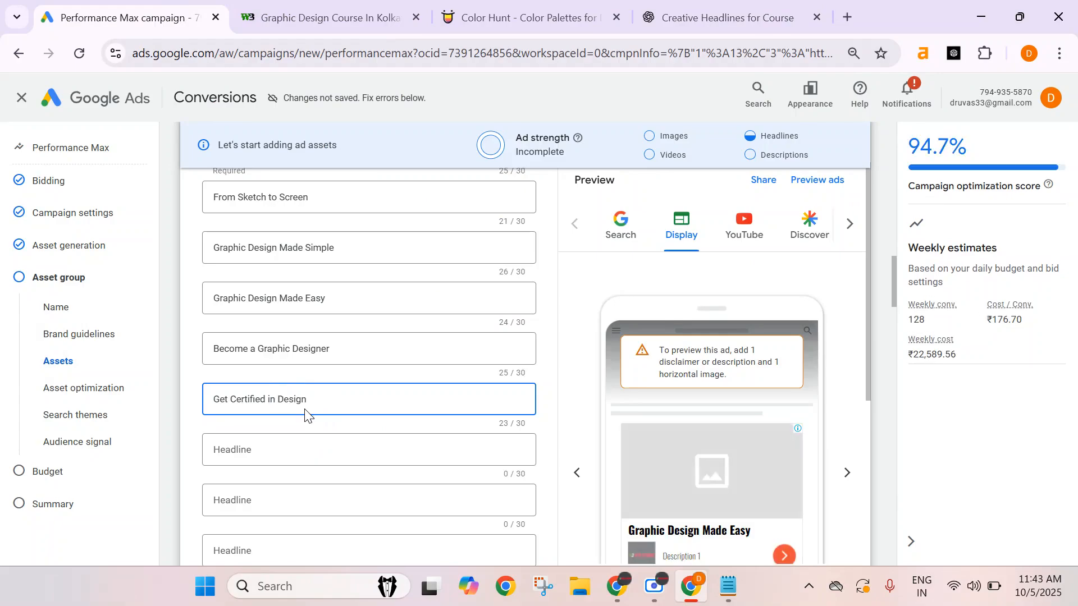
type("Gra[hic")
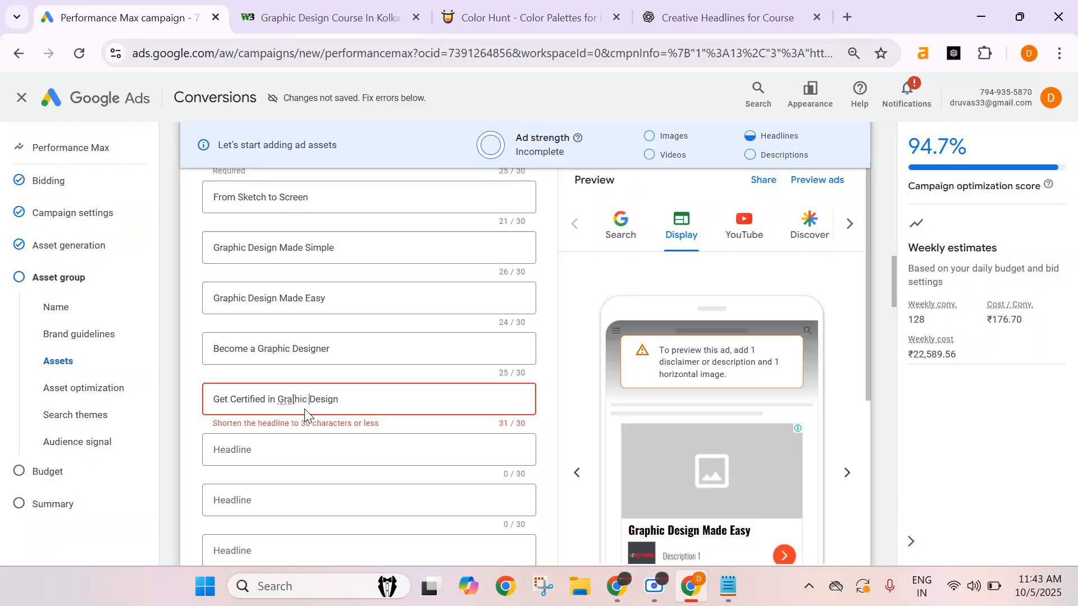
left_click(297, 400)
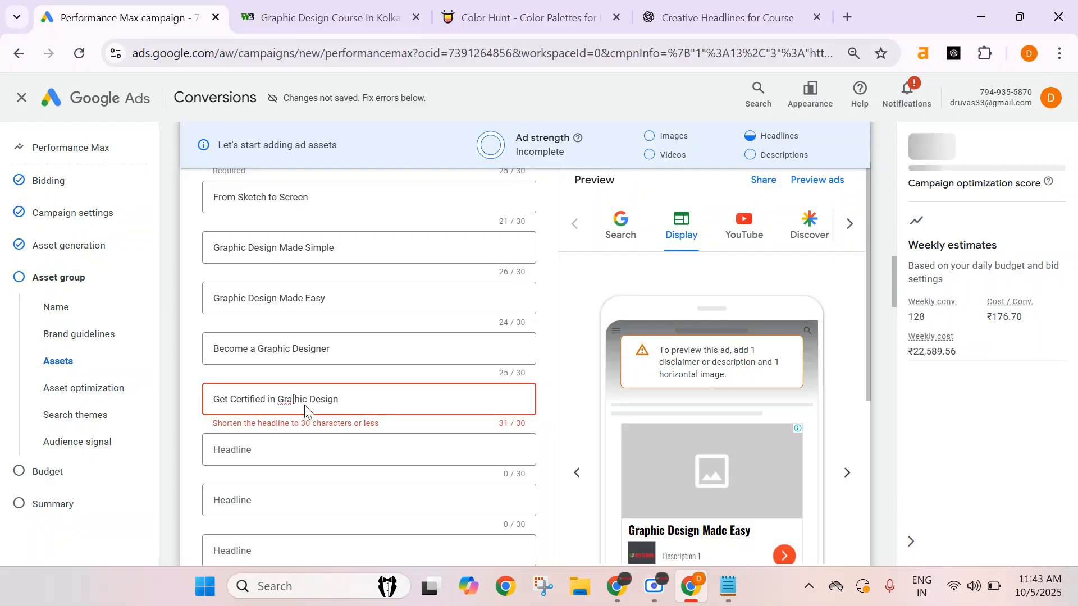
key("BackSpace")
type("p")
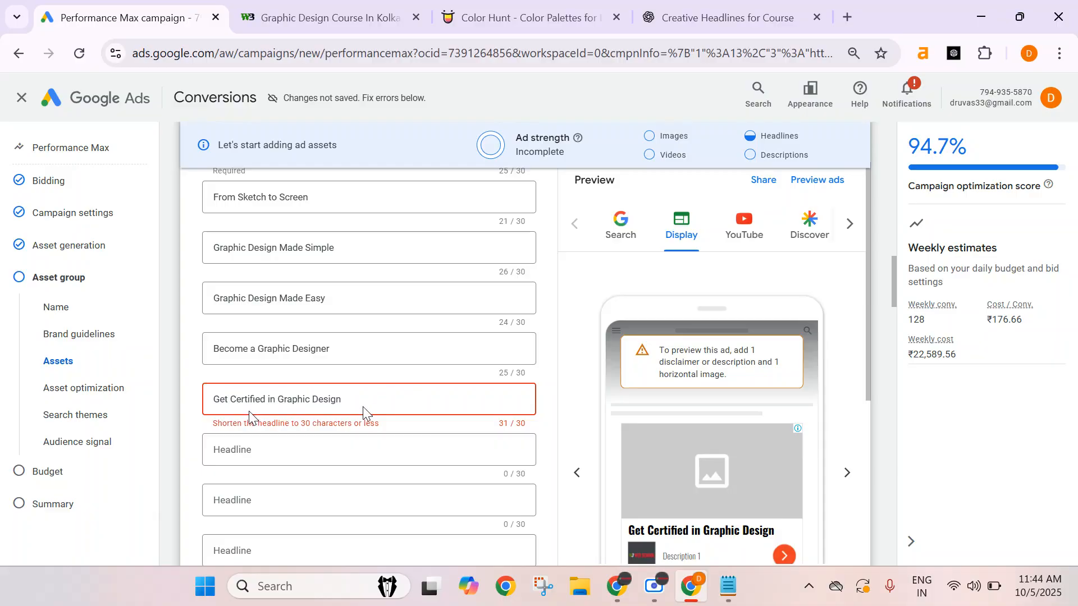
Replace the eighth headline with the suggestion Design Skills That Pay.
left_click(729, 18)
scroll(527, 314, "down", 1)
scroll(527, 315, "down", 2)
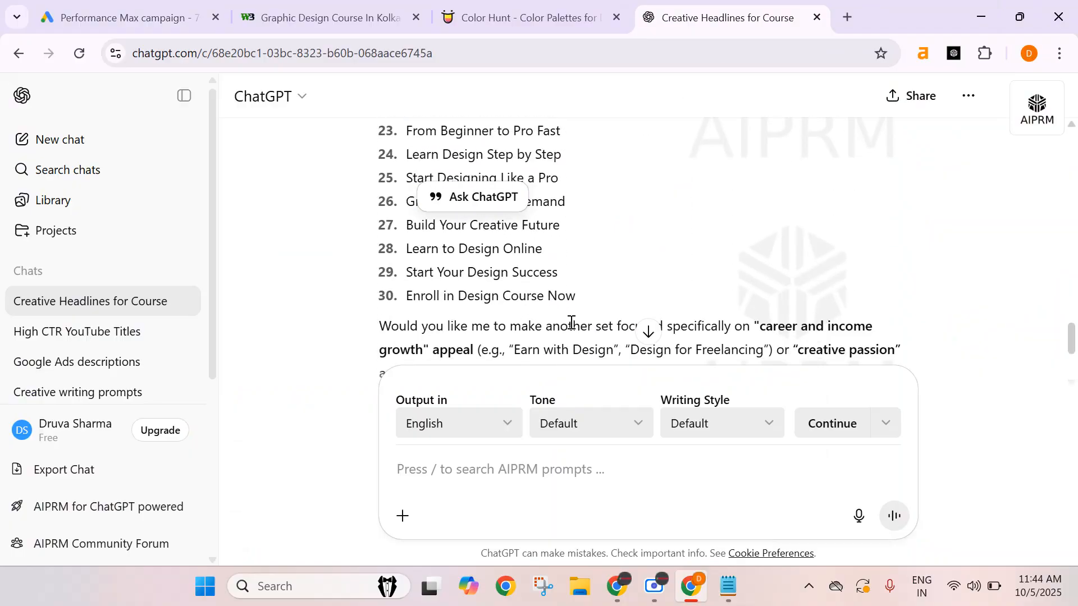
scroll(544, 281, "up", 3)
left_click(566, 225)
scroll(566, 224, "up", 2)
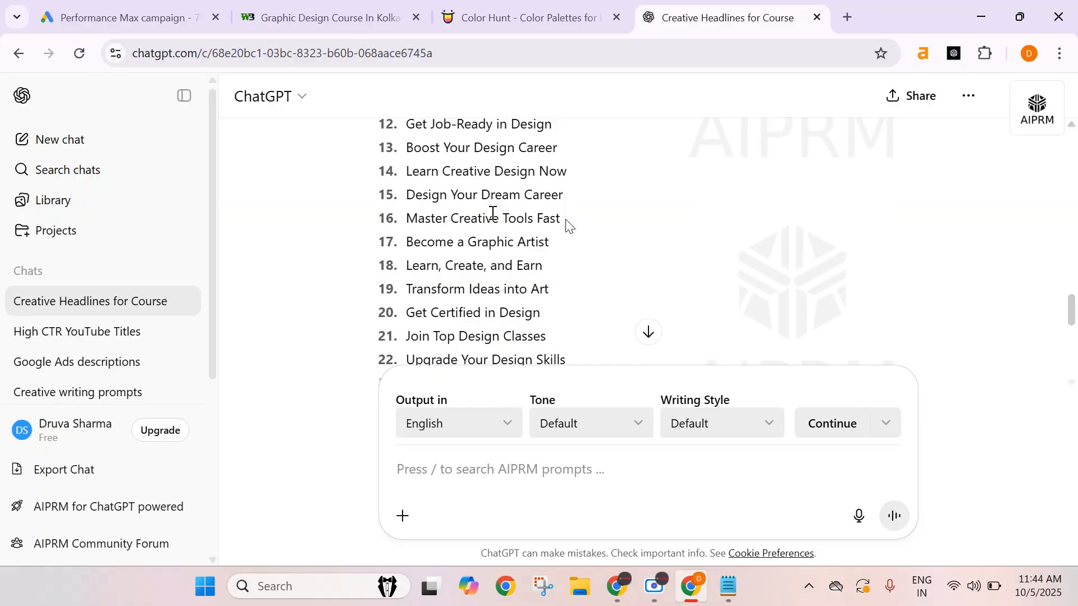
scroll(504, 228, "up", 2)
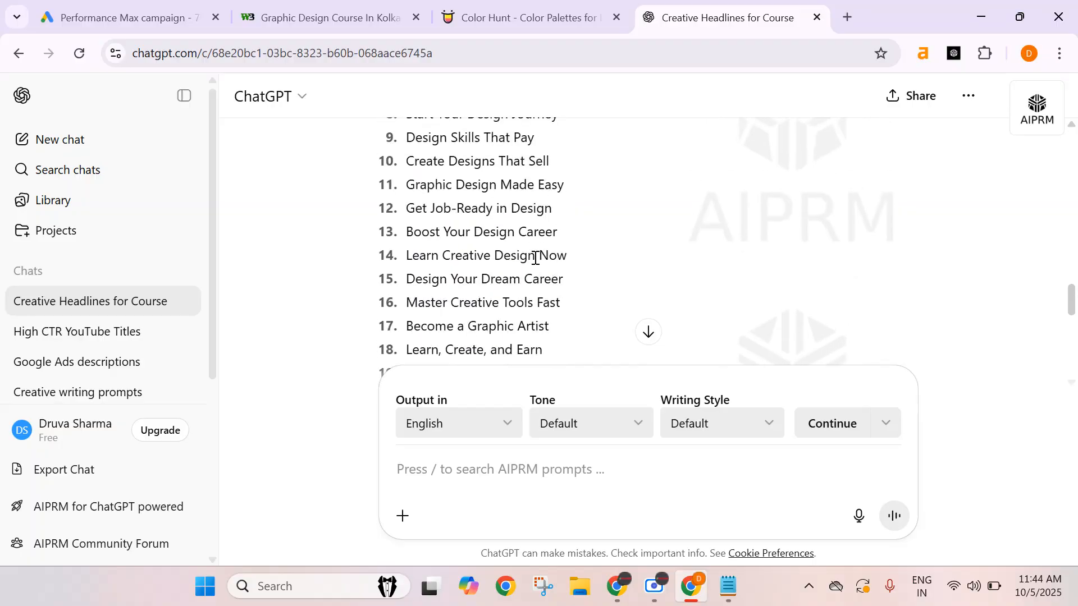
scroll(535, 258, "up", 2)
triple_click(465, 221)
key("ctrl+c")
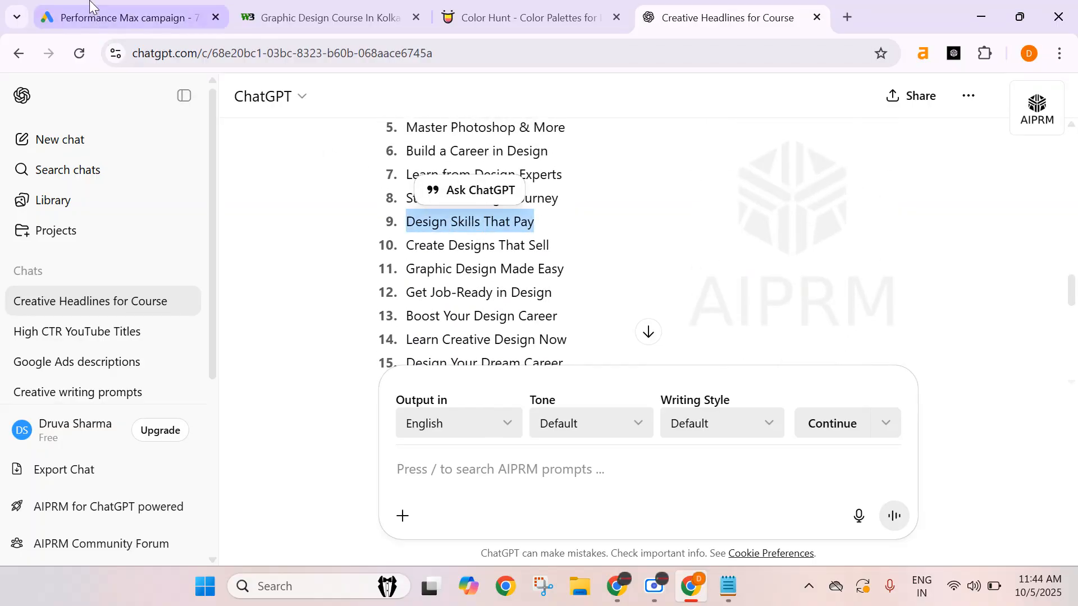
left_click(90, 7)
triple_click(276, 401)
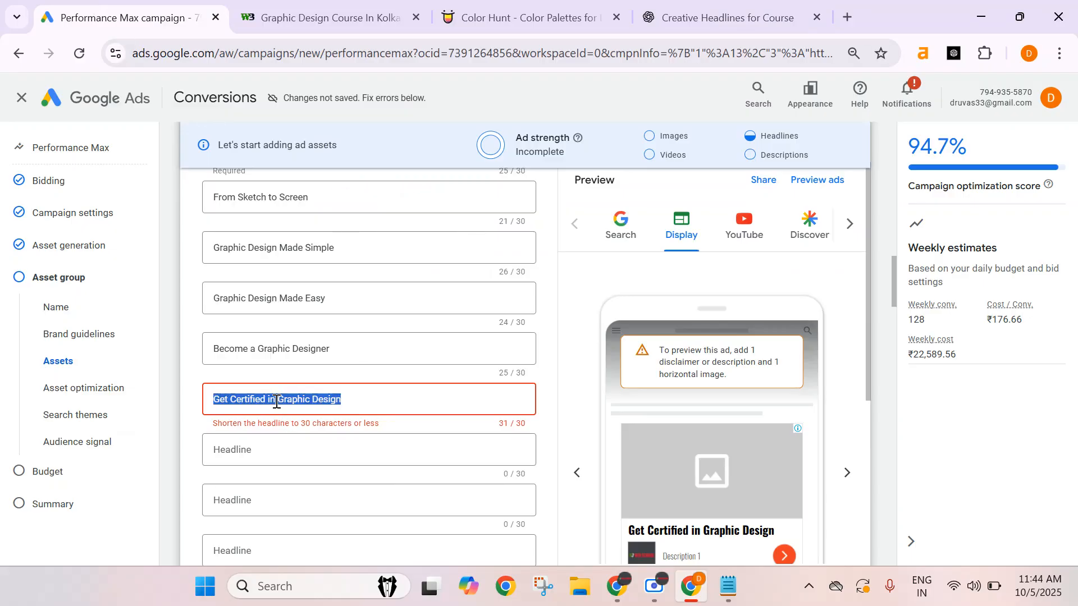
key("ctrl+v")
scroll(407, 379, "up", 3)
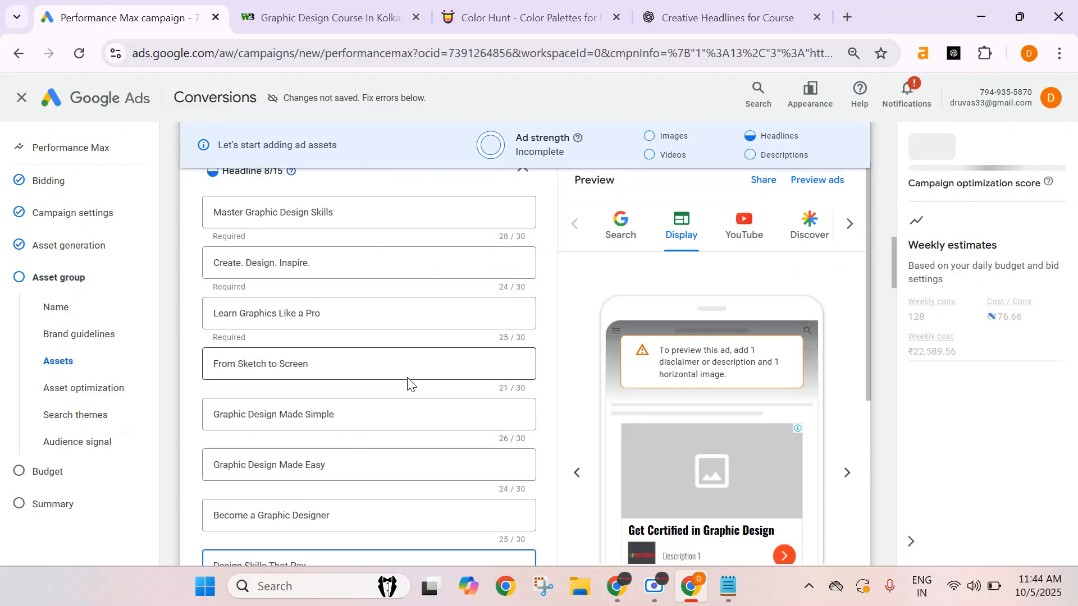
Ask ChatGPT for more headline suggestions by sending the message more.
scroll(408, 383, "down", 1)
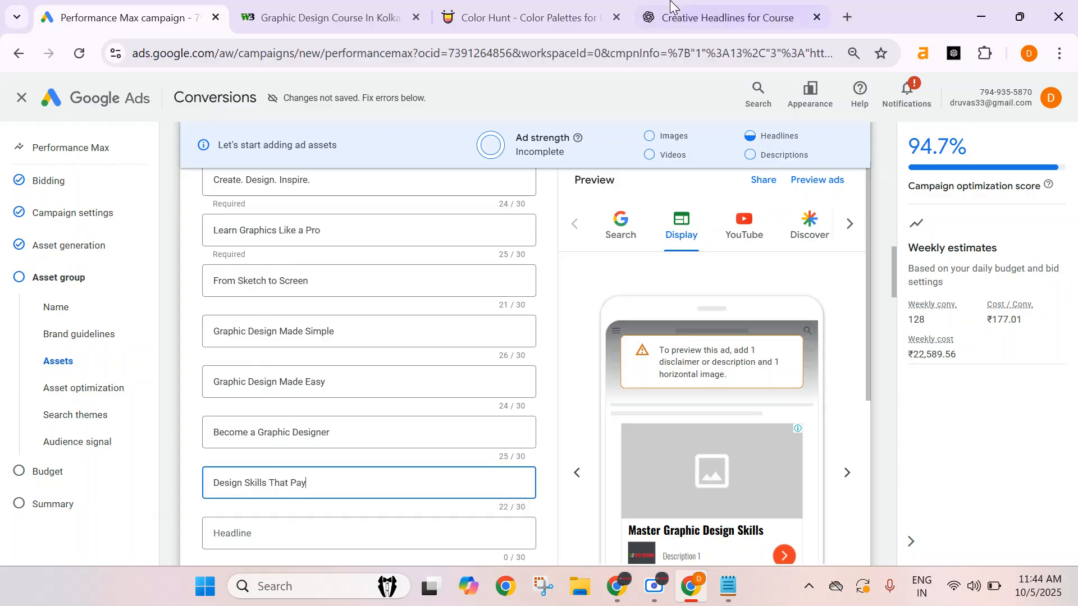
left_click(718, 18)
scroll(491, 271, "down", 3)
scroll(495, 275, "down", 2)
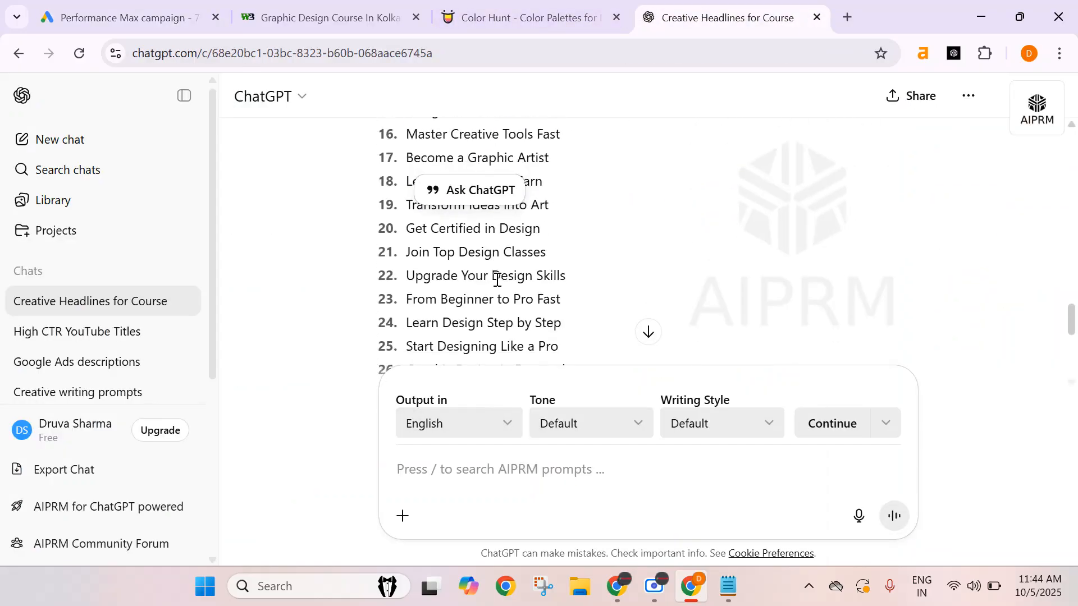
scroll(494, 270, "down", 2)
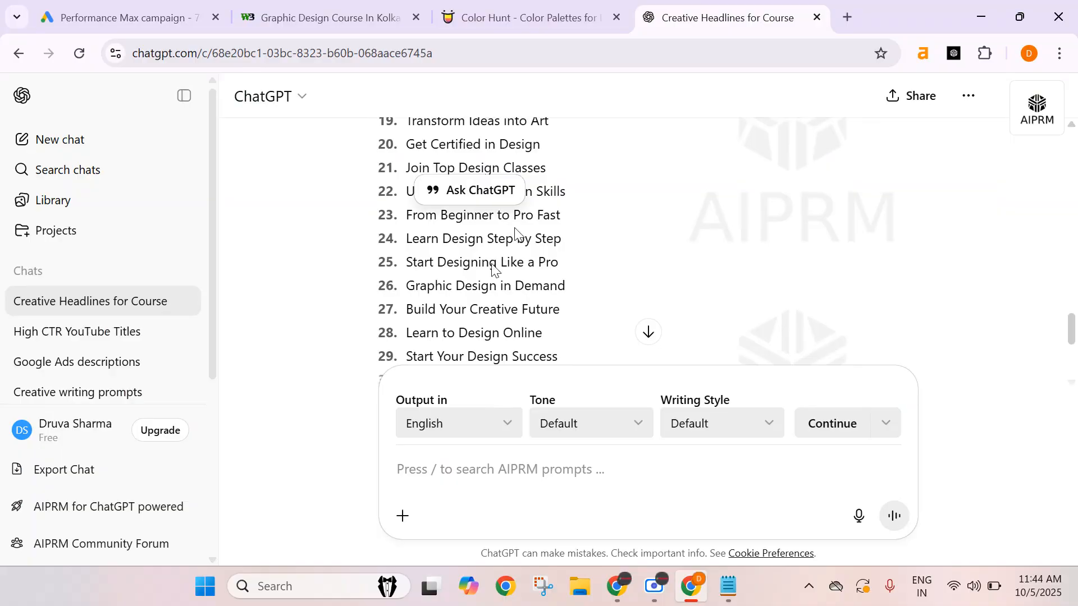
scroll(492, 267, "down", 2)
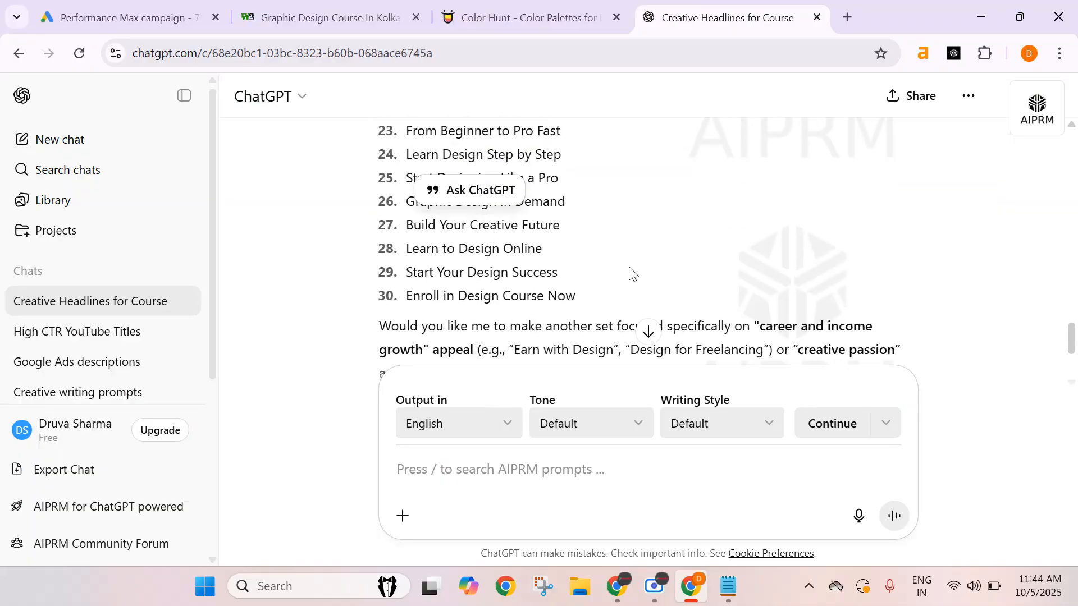
left_click(543, 277)
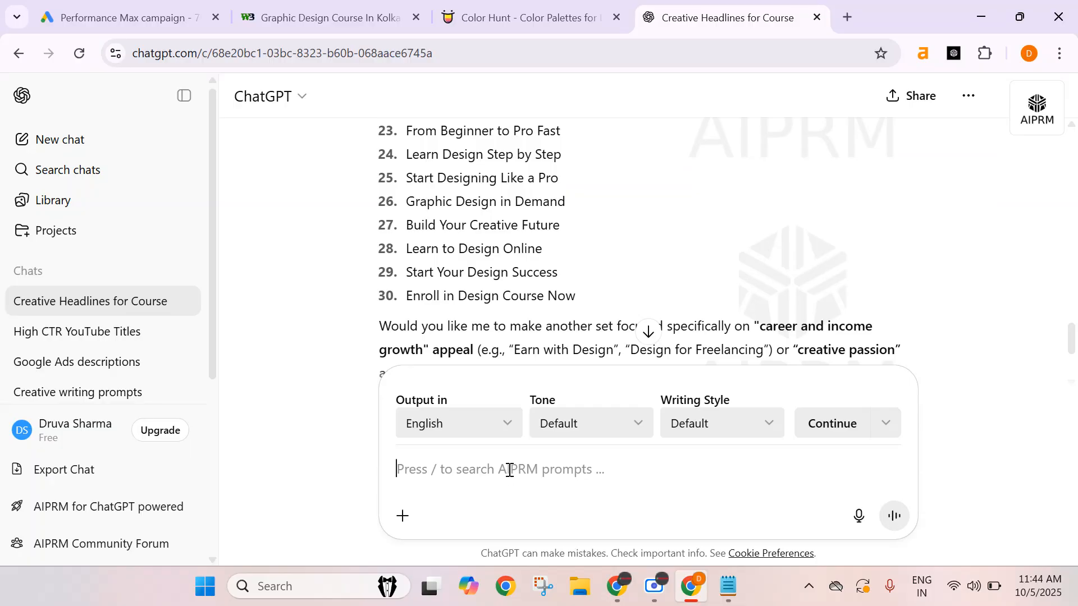
type("more")
key("Return")
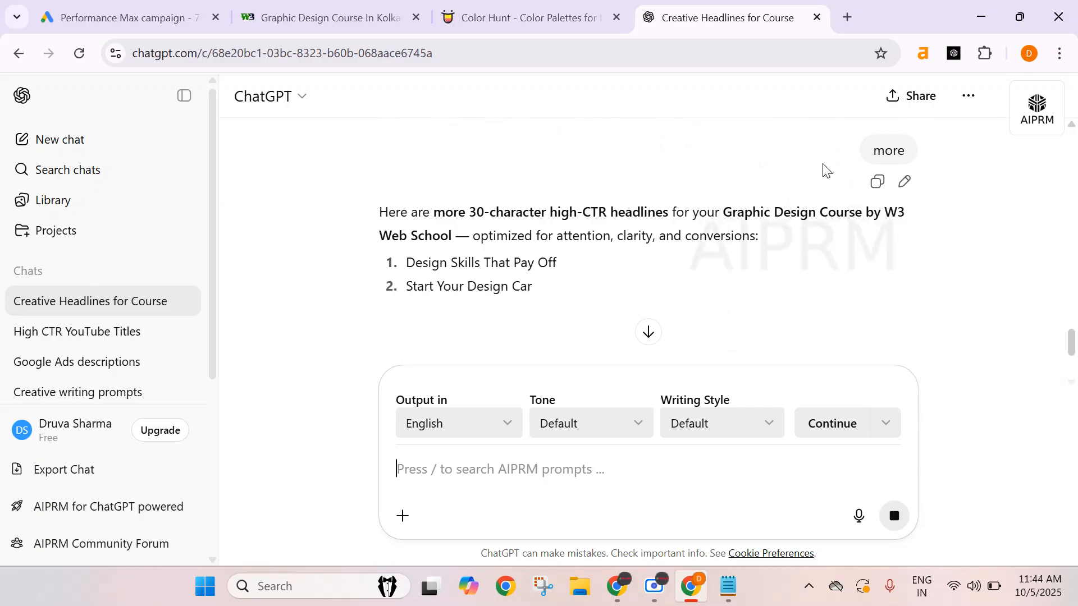
Copy Graphic Design in 3 Months into the ninth headline and change it to Graphic Design in 6 Months.
scroll(690, 207, "down", 2)
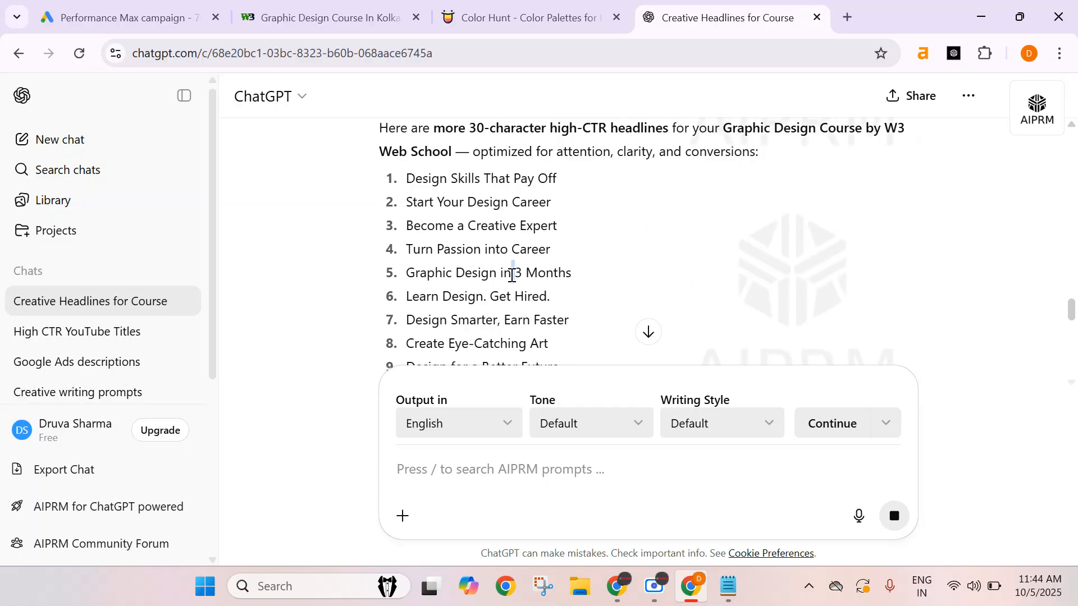
triple_click(511, 275)
key("ctrl+c")
left_click(120, 17)
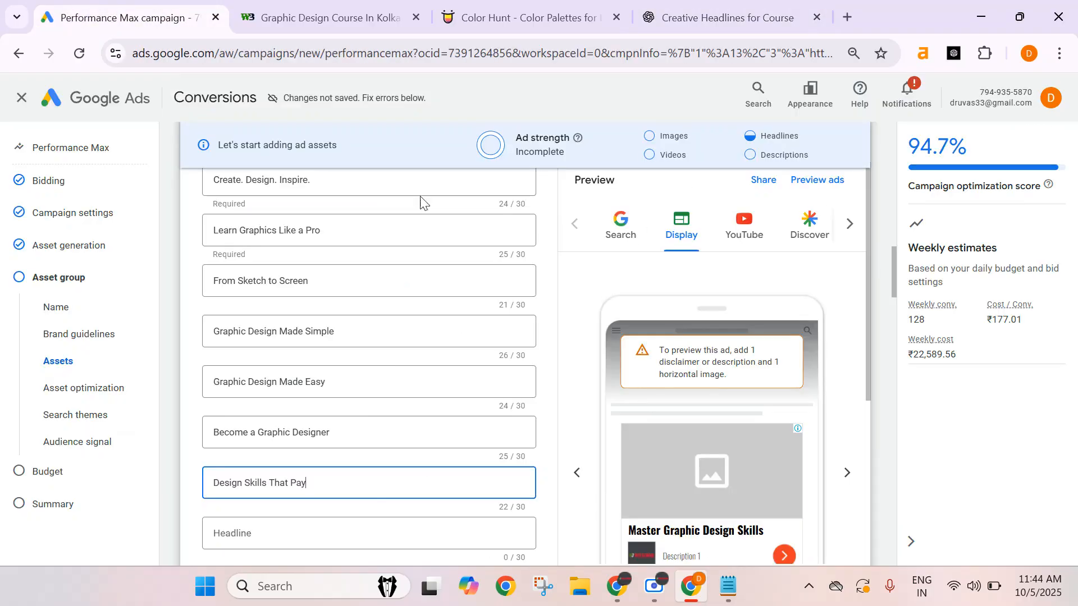
left_click(299, 532)
key("ctrl+v")
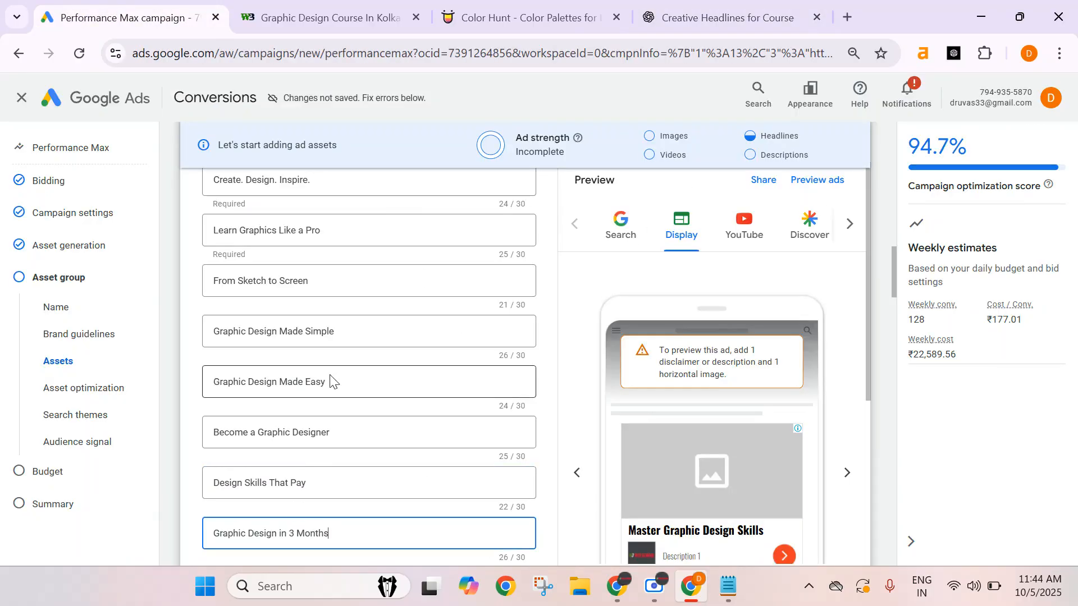
scroll(332, 378, "down", 3)
key("ctrl+Left")
key("BackSpace")
key("BackSpace")
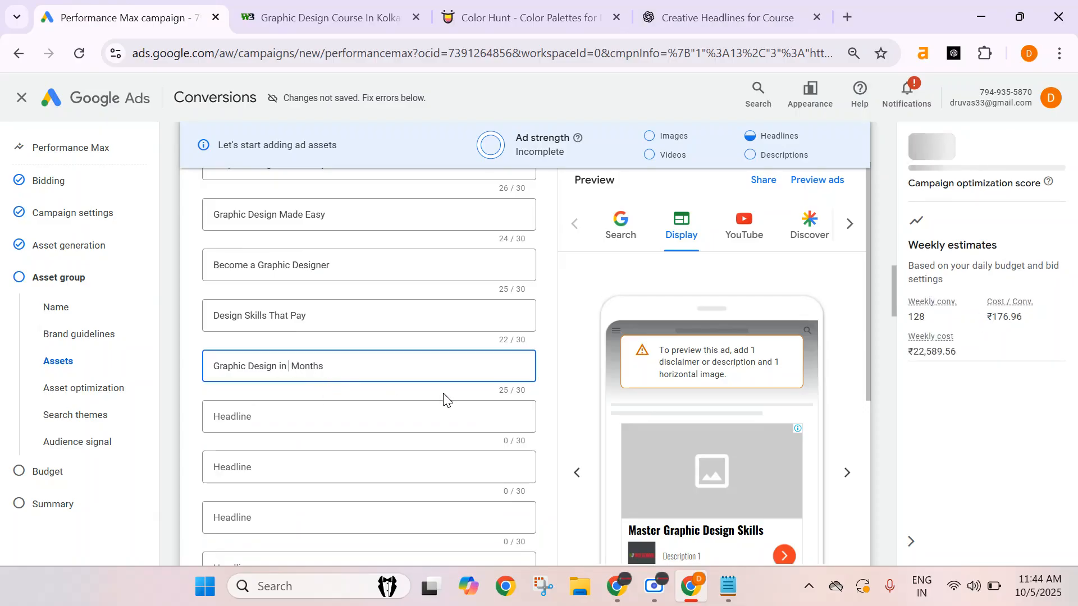
type("6")
Copy the suggestion Learn Design. Get Hired. into the tenth headline field.
left_click(337, 414)
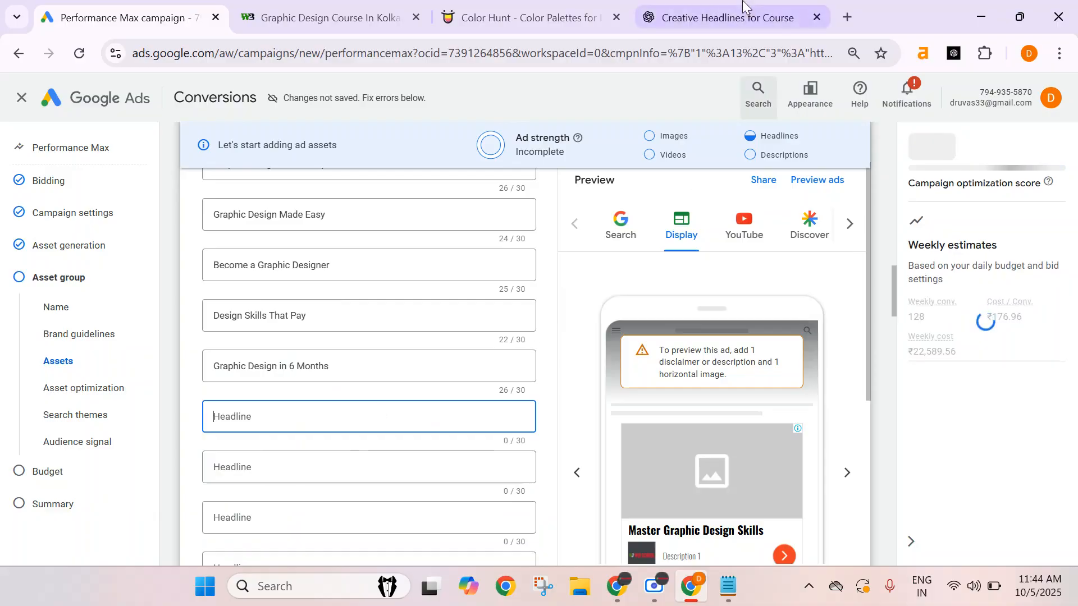
left_click(747, 17)
scroll(649, 236, "down", 2)
left_click(646, 269)
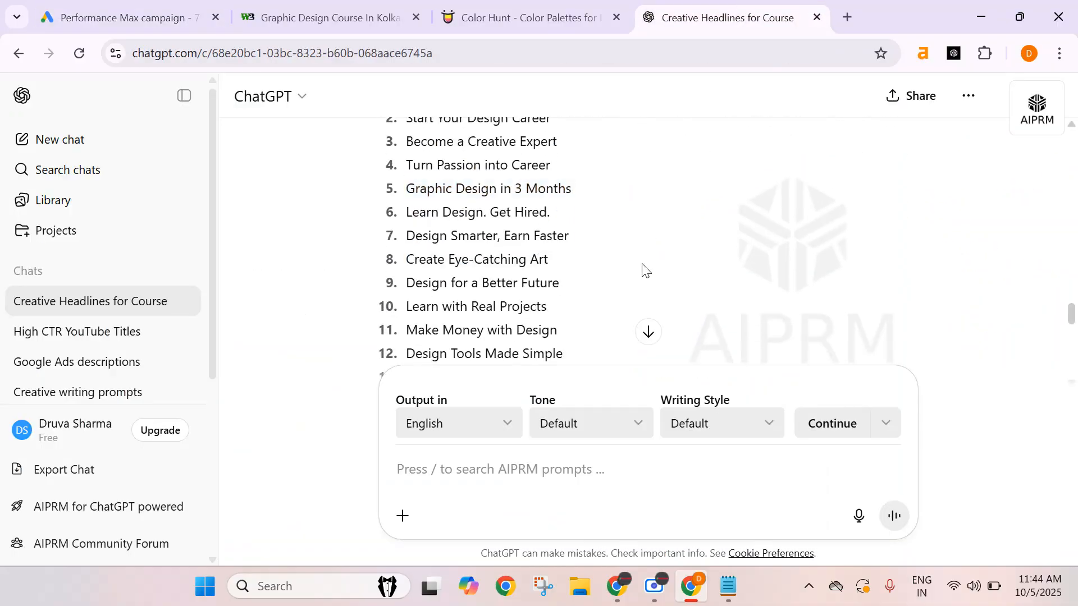
triple_click(466, 212)
key("ctrl+c")
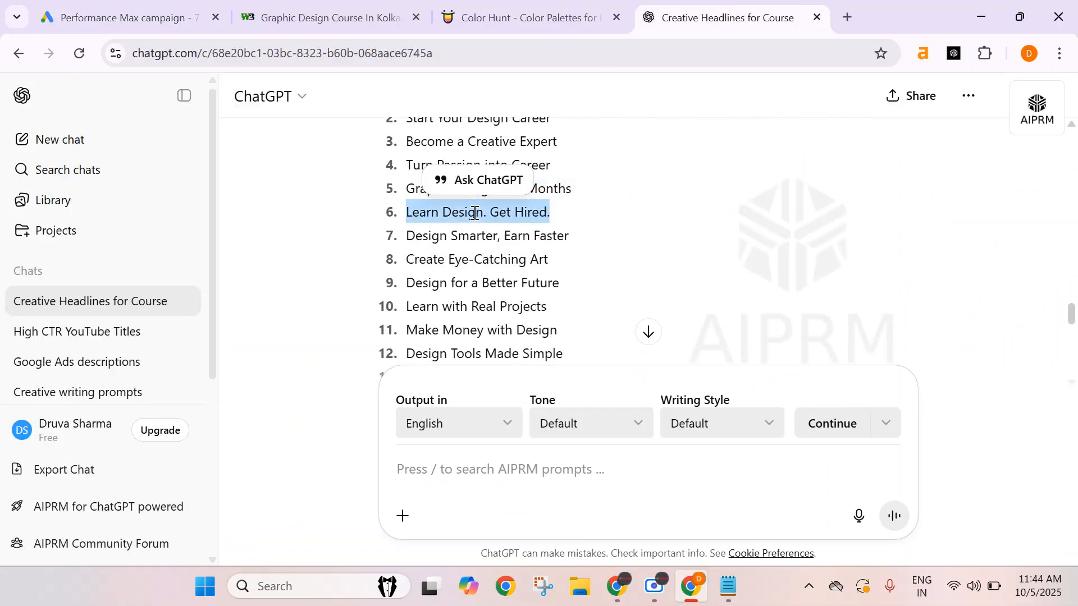
left_click(168, 18)
key("ctrl+v")
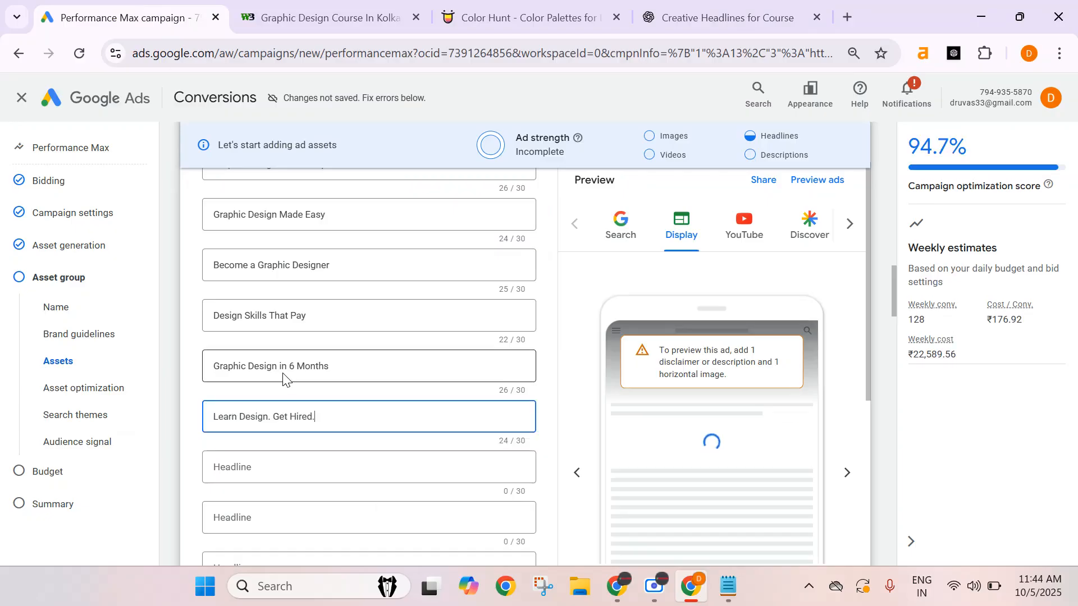
Copy the suggestion Learn Design, Build Career into the eleventh headline field.
left_click(347, 466)
scroll(354, 399, "down", 3)
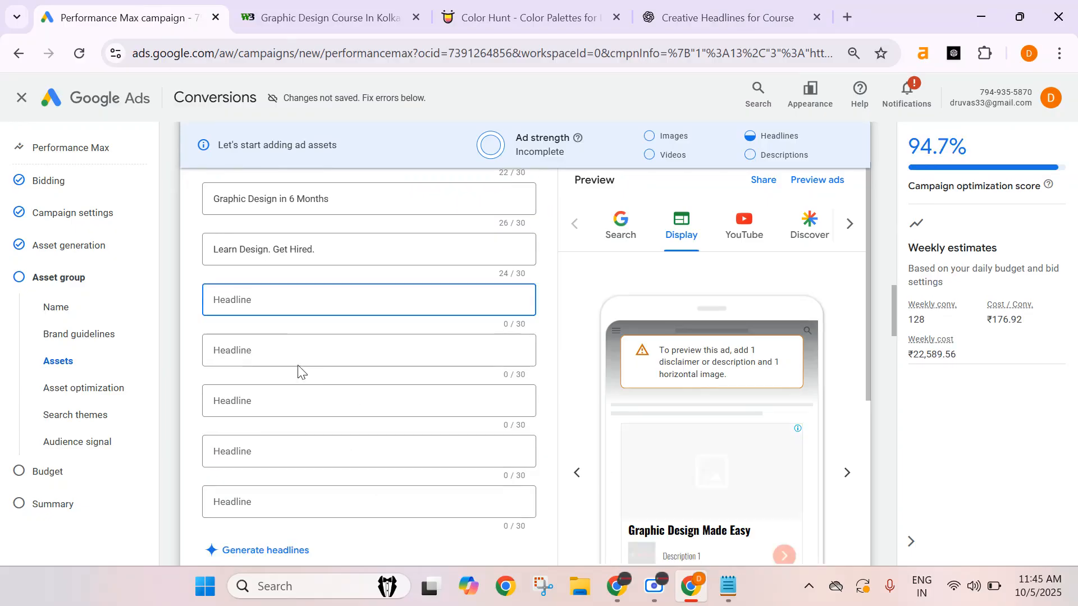
left_click(724, 22)
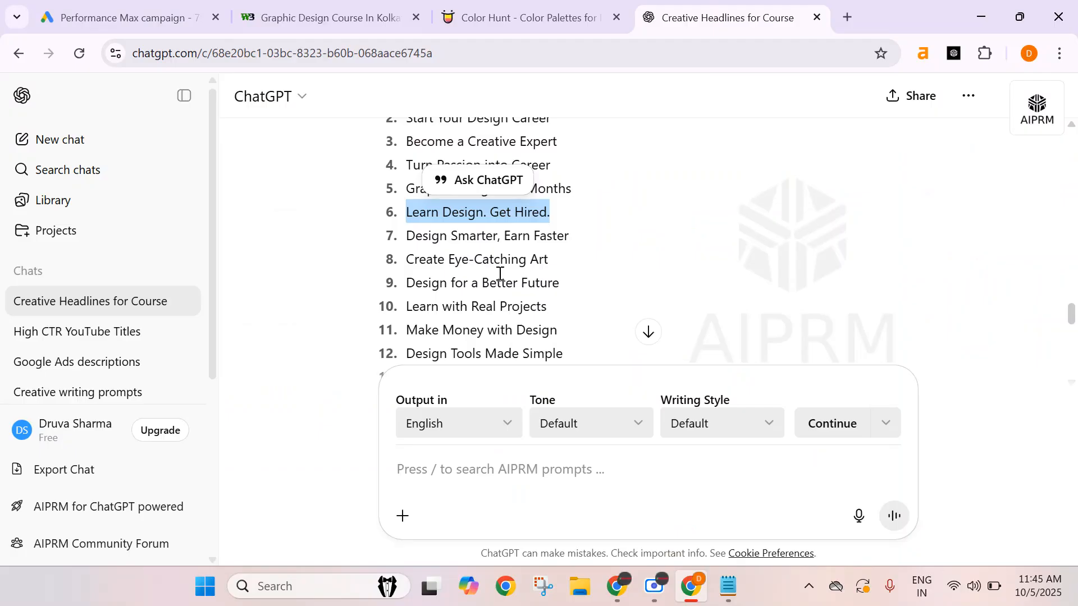
scroll(500, 273, "down", 1)
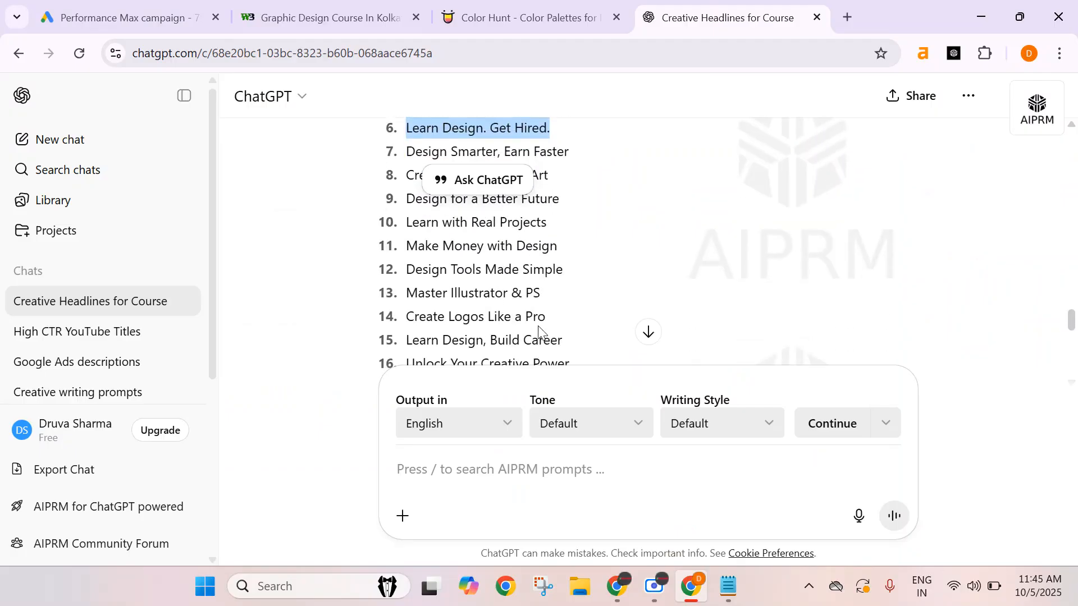
scroll(540, 308, "down", 1)
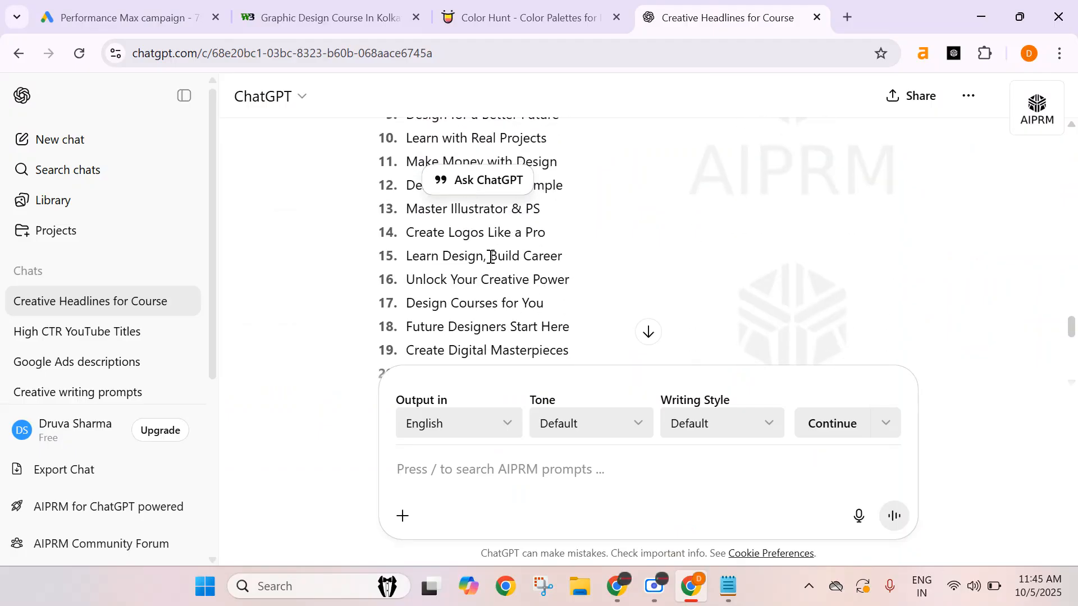
triple_click(491, 257)
key("ctrl+c")
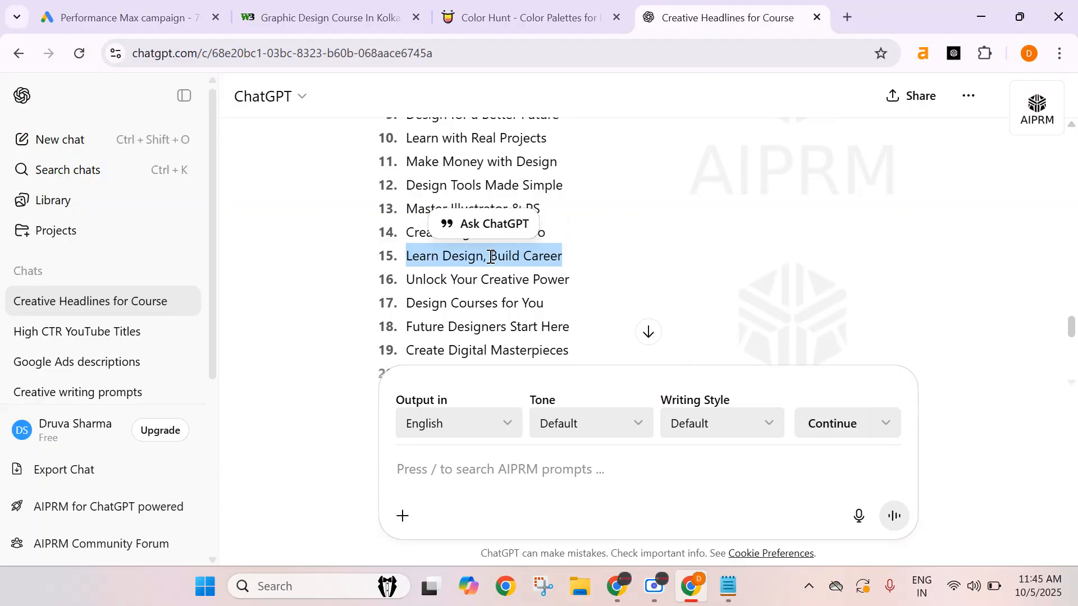
left_click(150, 22)
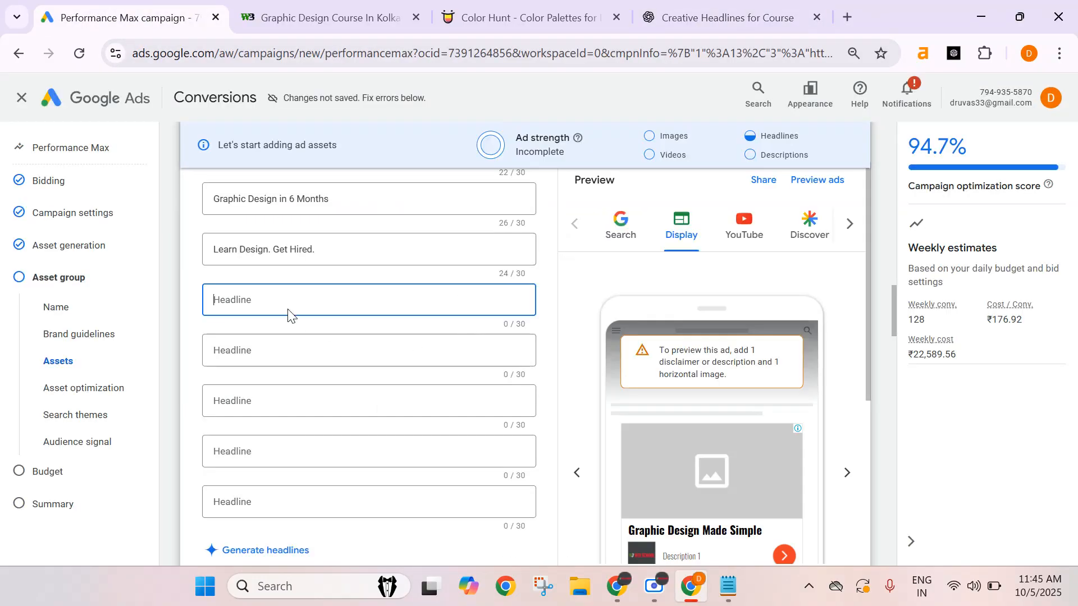
key("ctrl+v")
Copy the suggestion Get Skilled. Get Creative. into the twelfth headline field.
left_click(267, 361)
left_click(683, 21)
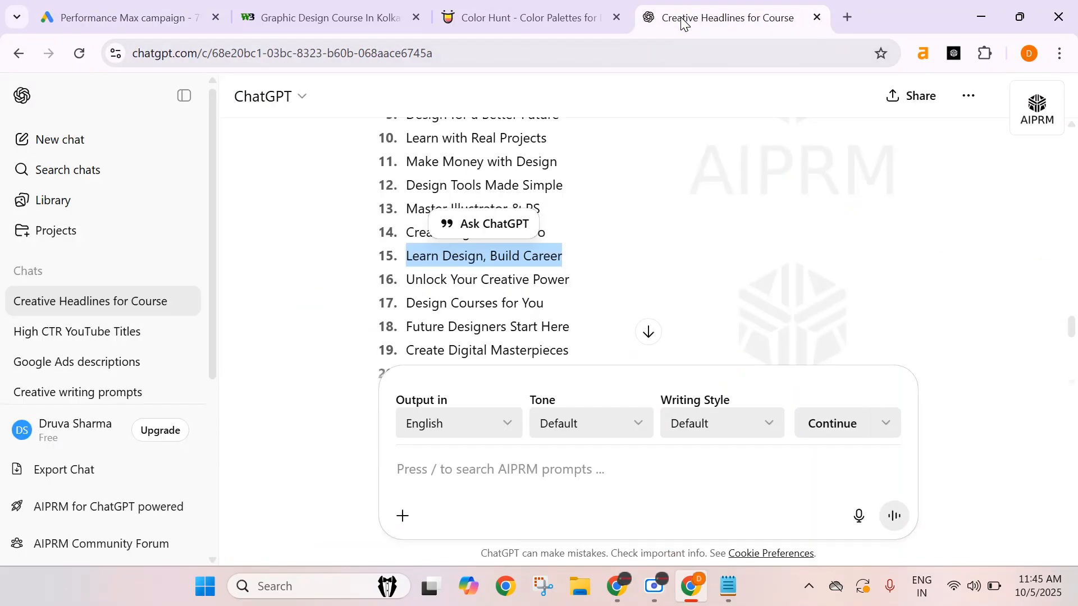
scroll(502, 297, "down", 2)
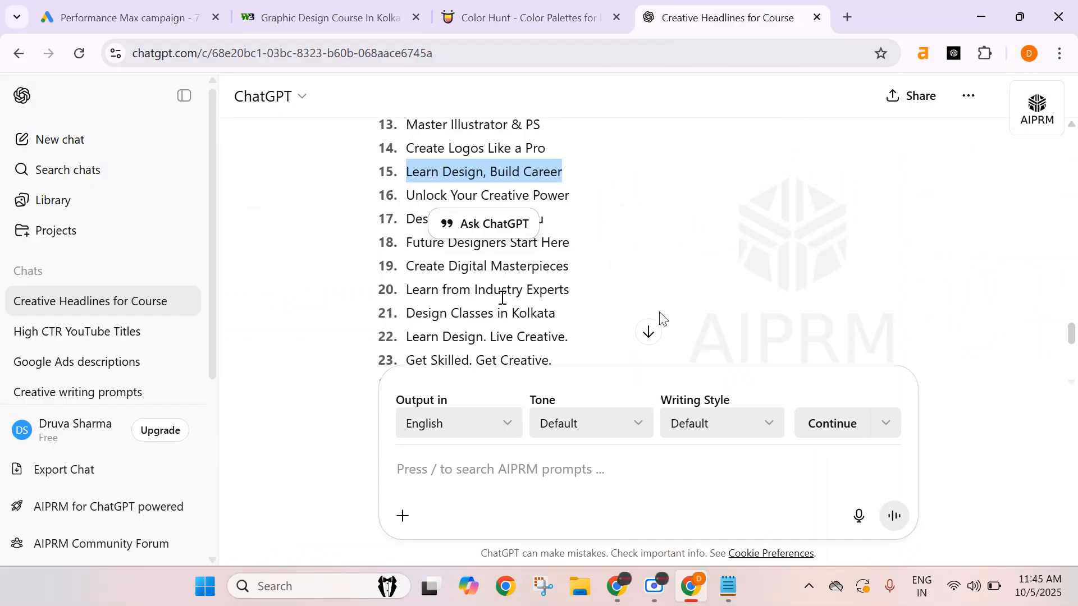
triple_click(481, 342)
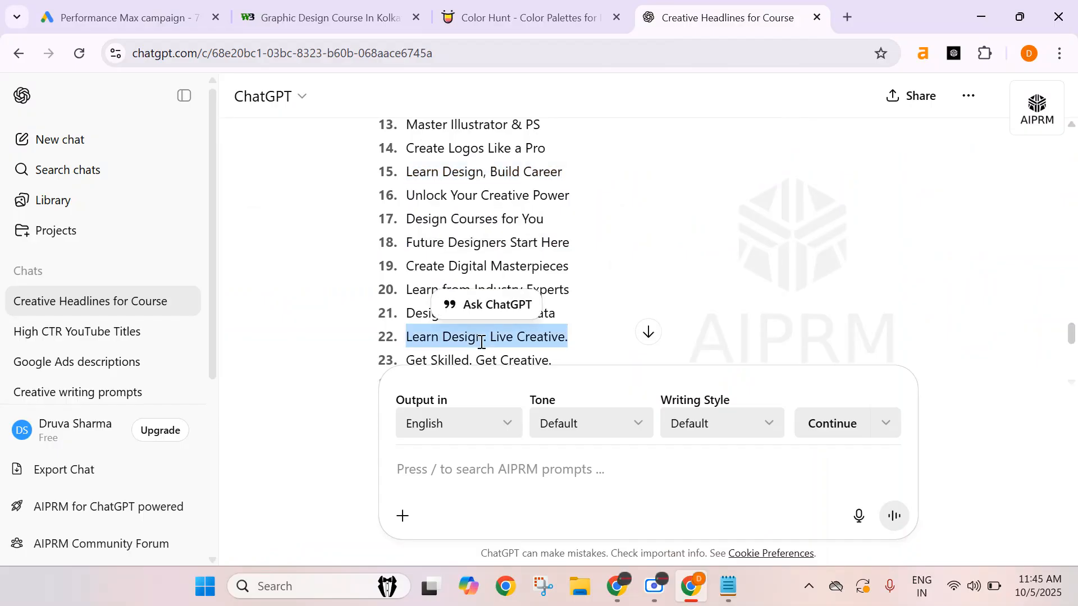
scroll(537, 281, "down", 3)
triple_click(538, 279)
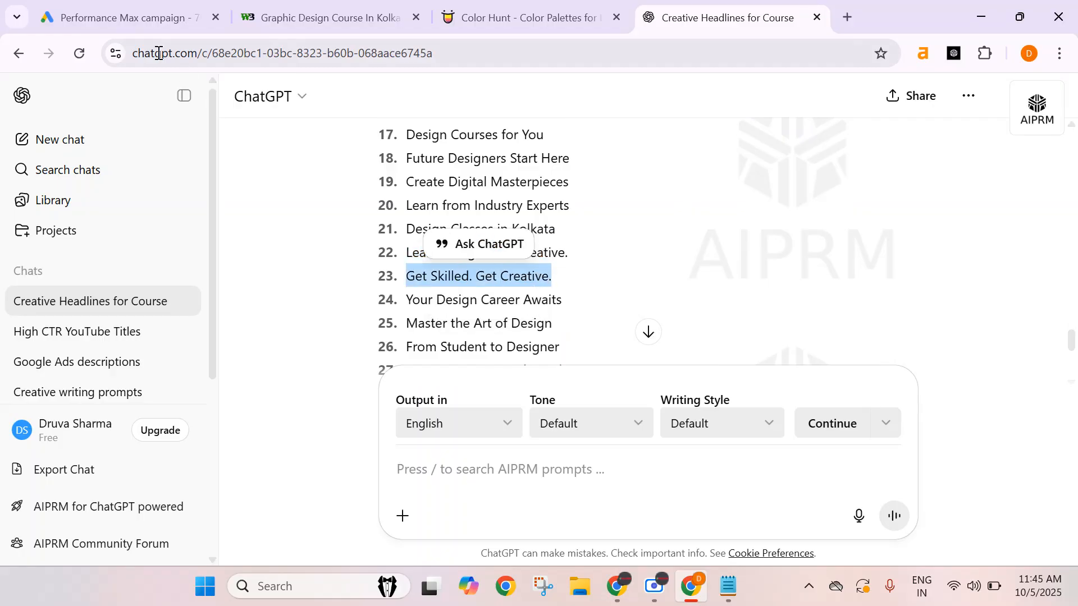
left_click(113, 12)
key("ctrl+v")
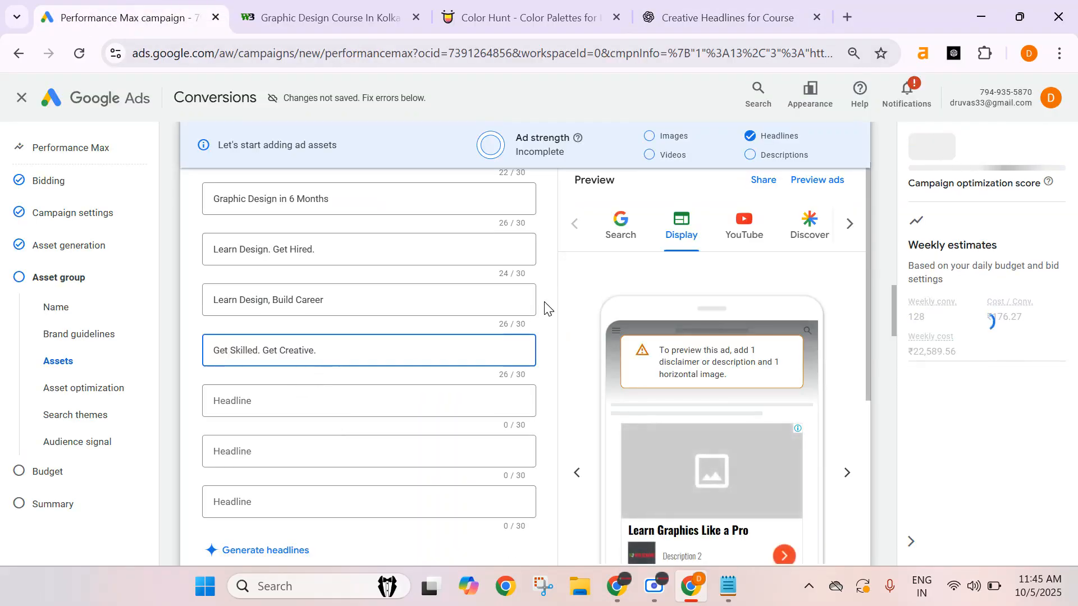
Copy the suggestion Learn & Earn with Design into the thirteenth headline field.
left_click(724, 14)
scroll(442, 337, "down", 2)
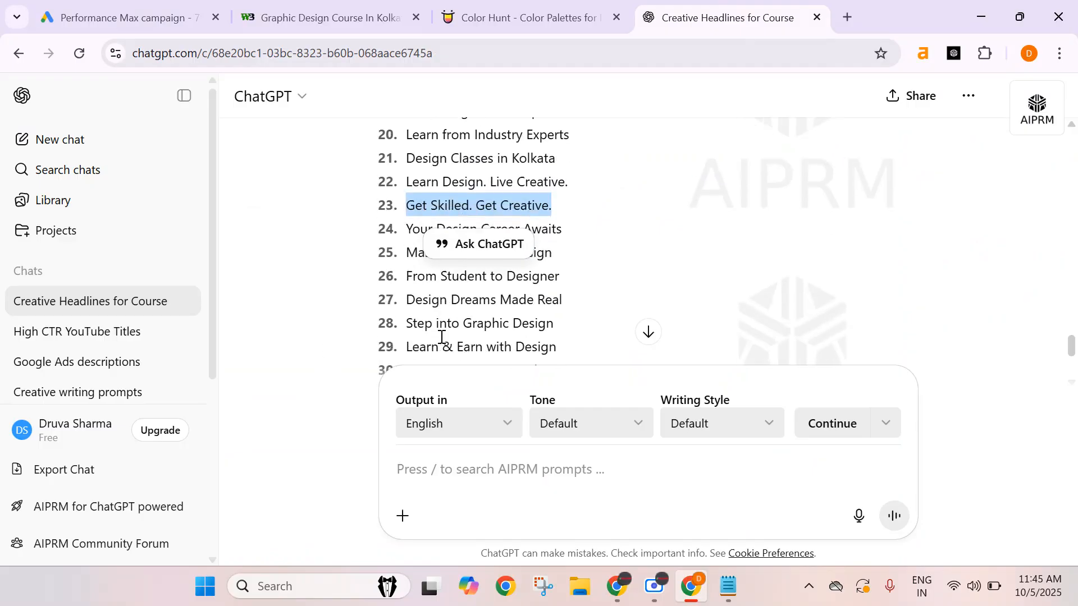
left_click(516, 311)
scroll(511, 321, "down", 1)
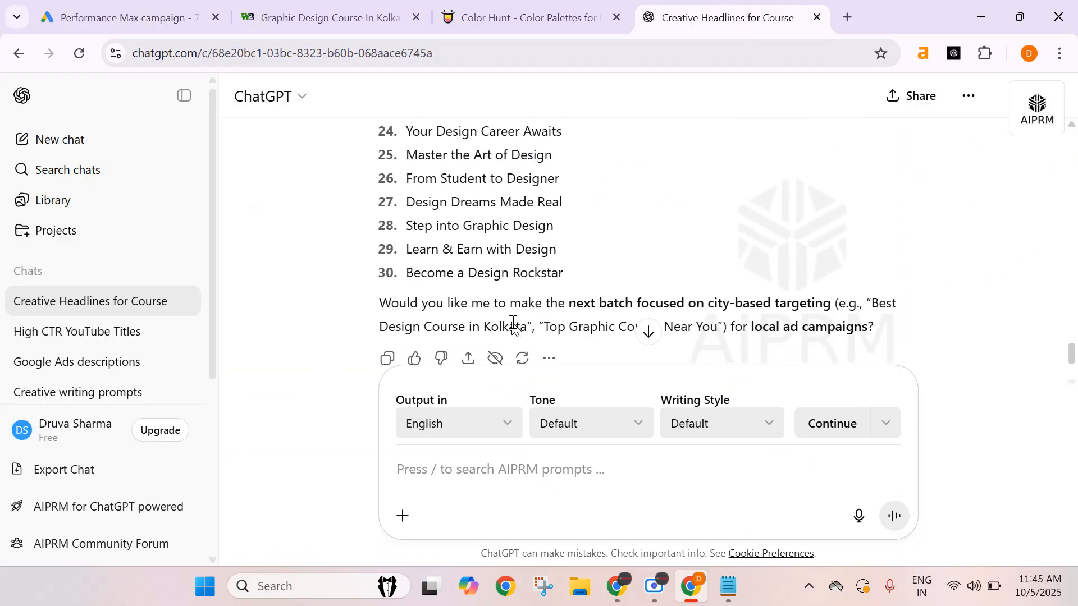
triple_click(484, 250)
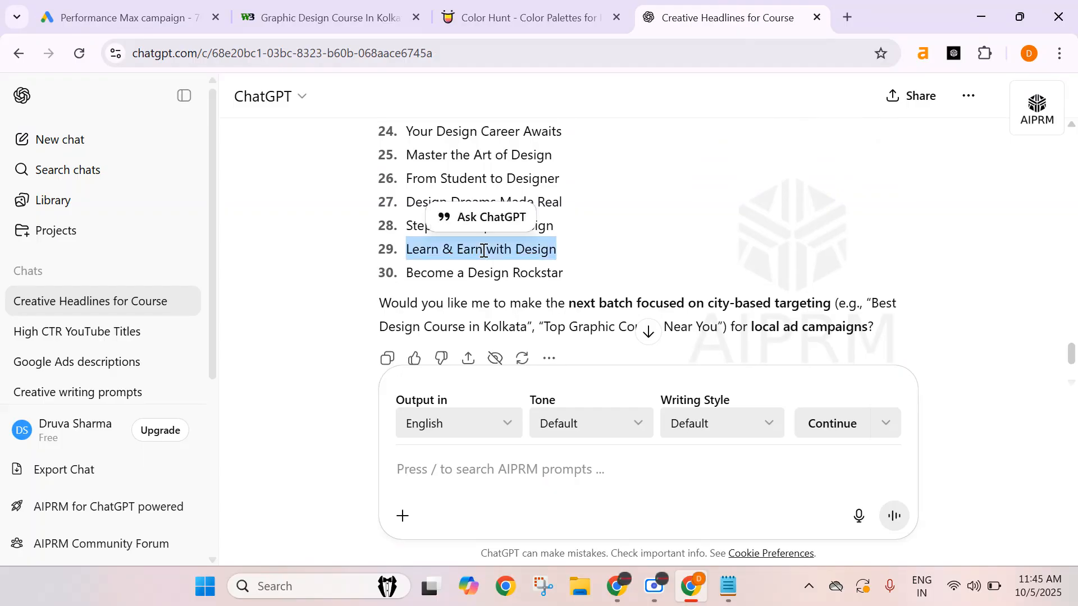
left_click(312, 18)
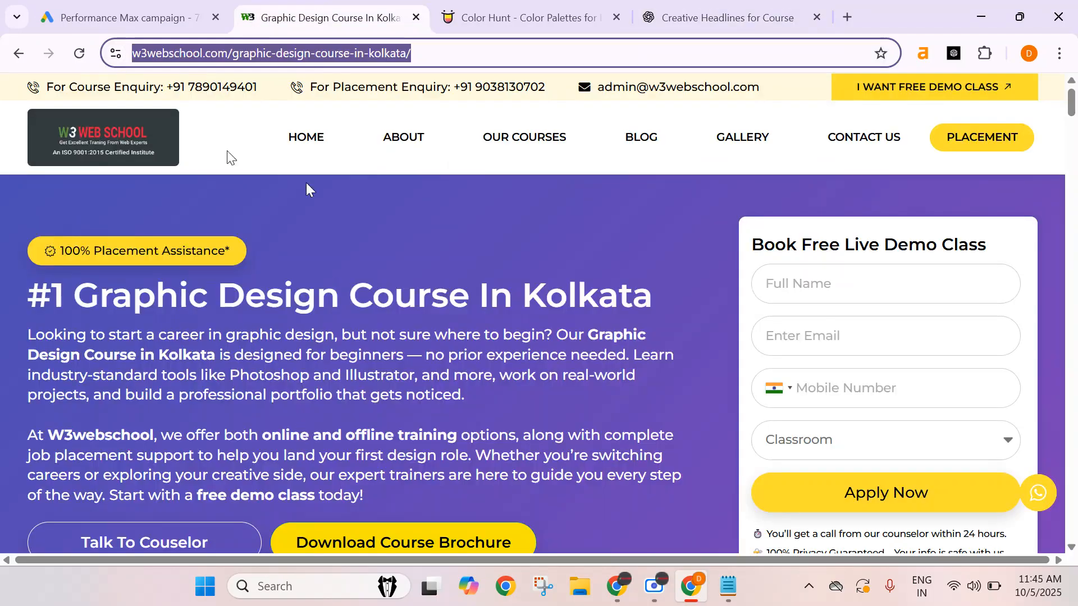
left_click(146, 17)
left_click(264, 401)
key("ctrl+v")
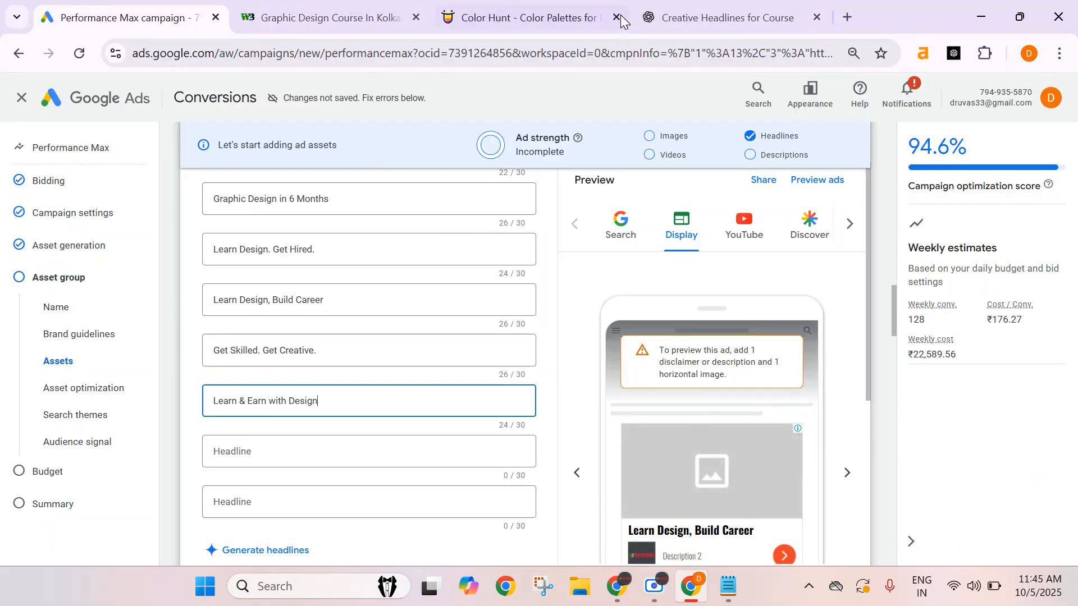
Copy the suggestion Master the Art of Design into the fourteenth headline field.
left_click(702, 18)
scroll(674, 308, "up", 2)
left_click(674, 308)
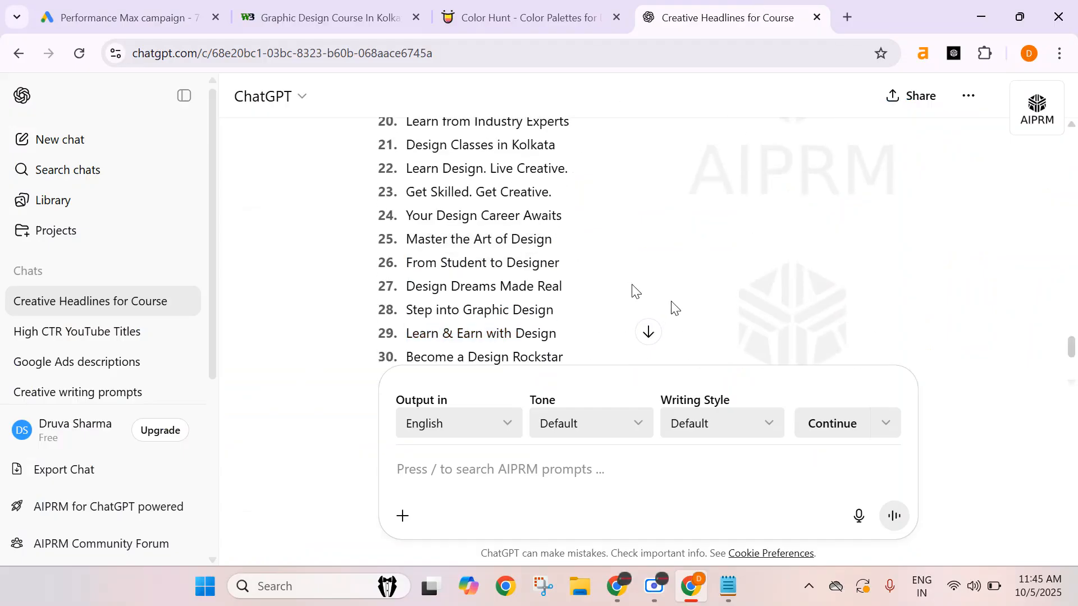
scroll(633, 291, "up", 2)
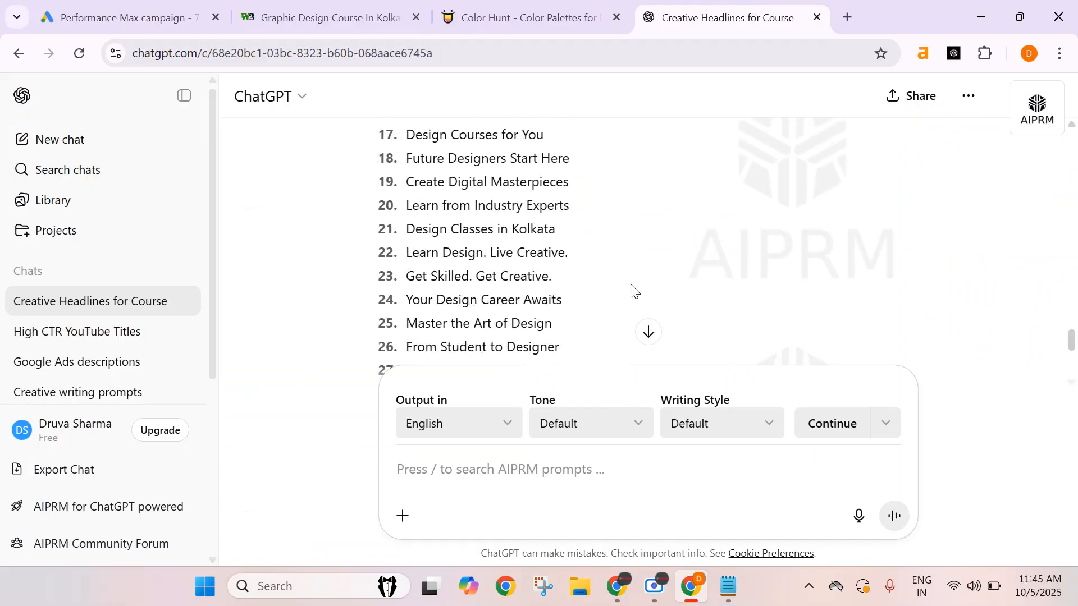
triple_click(509, 324)
left_click(154, 12)
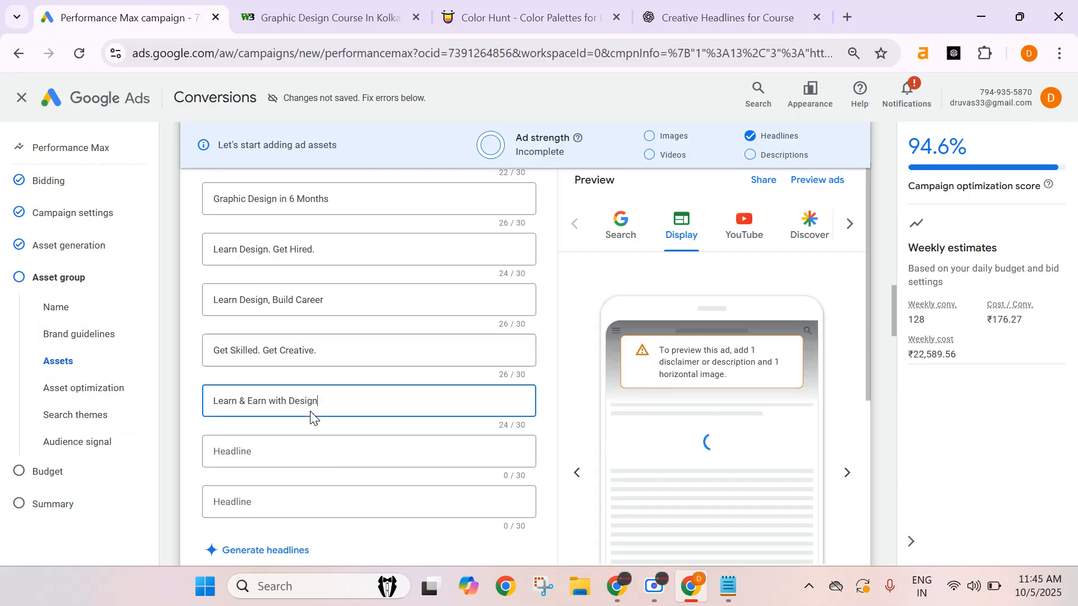
left_click(315, 450)
key("ctrl+v")
Copy the suggestion Create Digital Masterpieces into the fifteenth headline field.
left_click(724, 17)
left_click(650, 227)
scroll(494, 284, "up", 1)
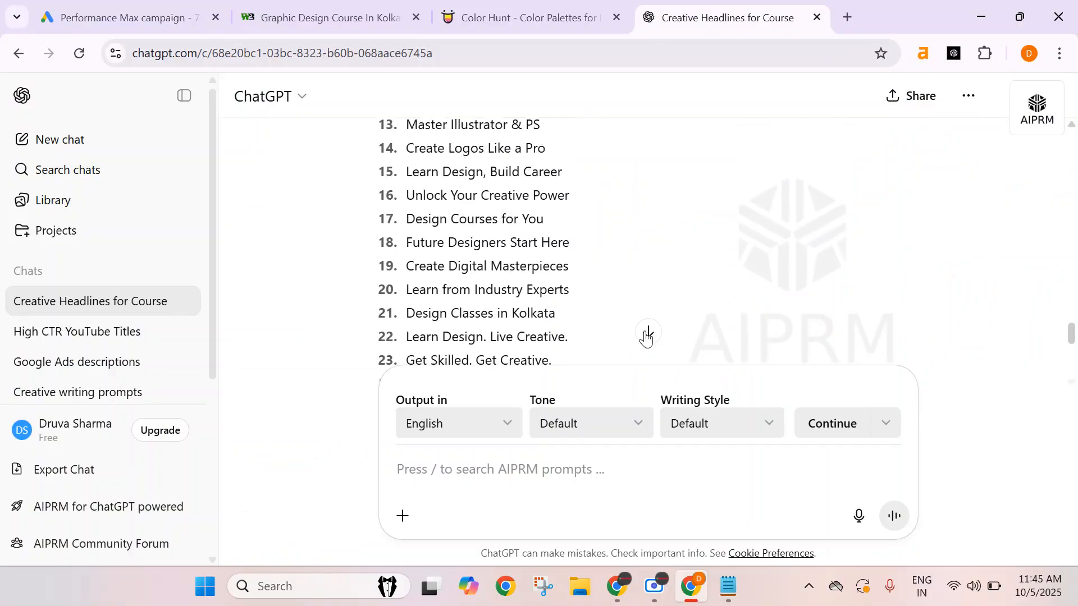
triple_click(497, 270)
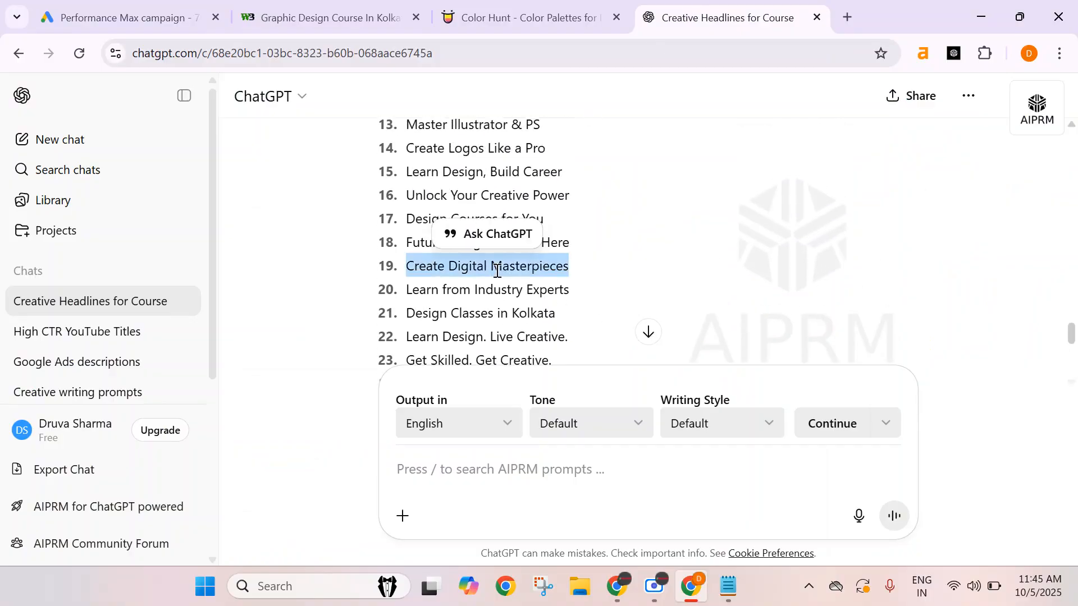
left_click(123, 17)
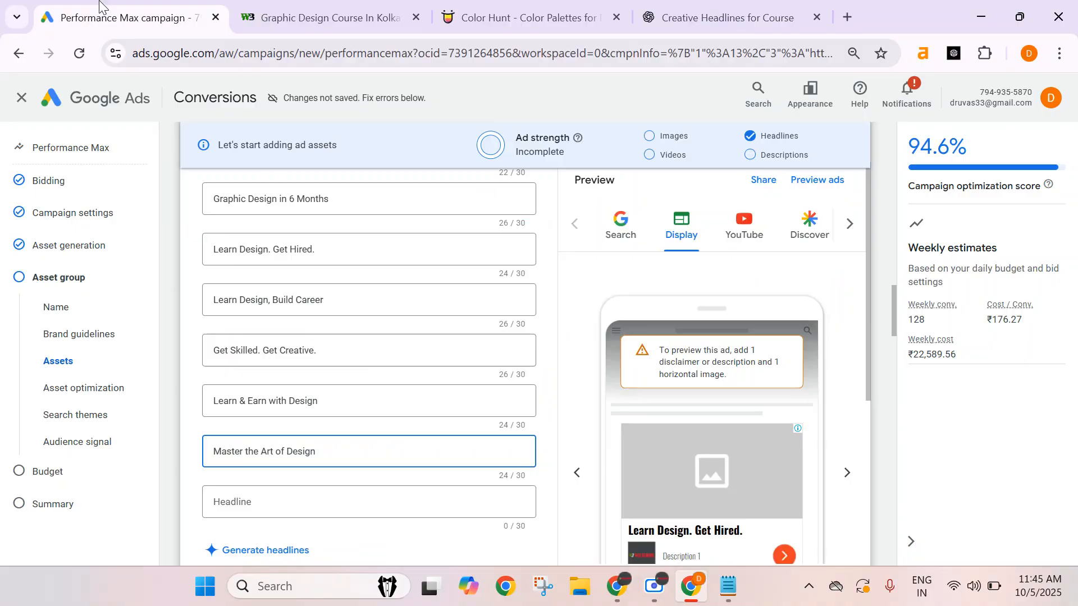
left_click(284, 500)
key("ctrl+v")
scroll(444, 403, "up", 3)
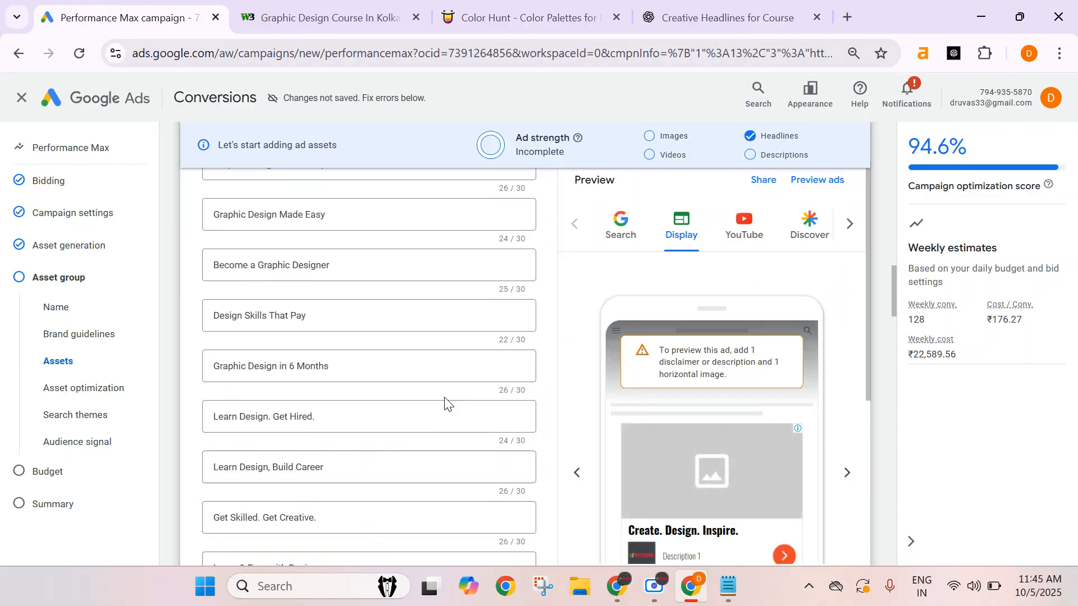
scroll(444, 403, "down", 6)
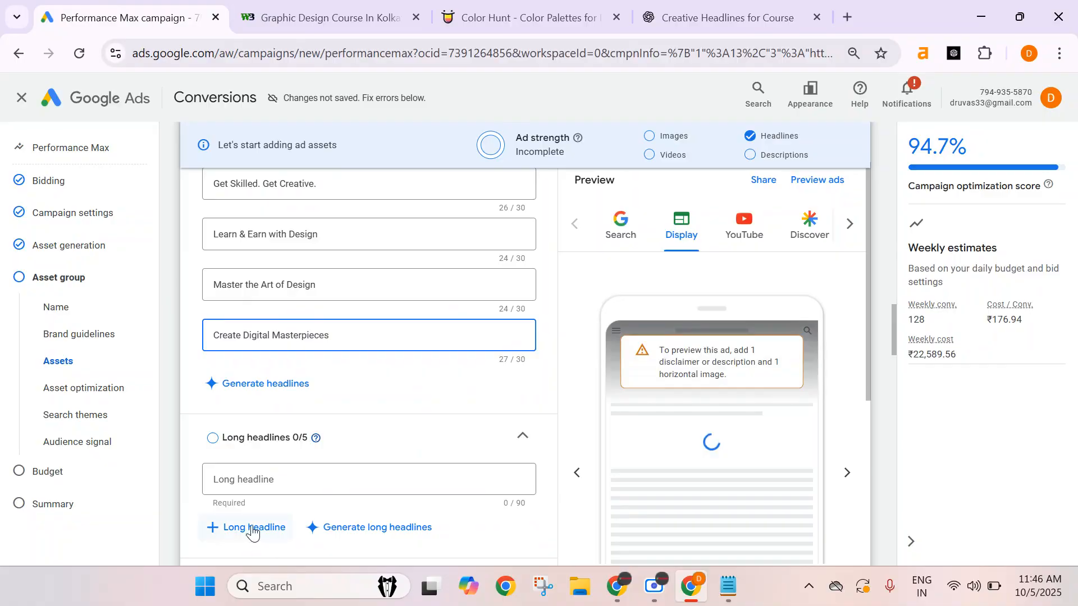
Add long headline fields until the Long headlines section has five.
scroll(254, 536, "down", 3)
left_click(245, 414)
left_click(256, 360)
left_click(247, 422)
left_click(253, 463)
left_click(258, 511)
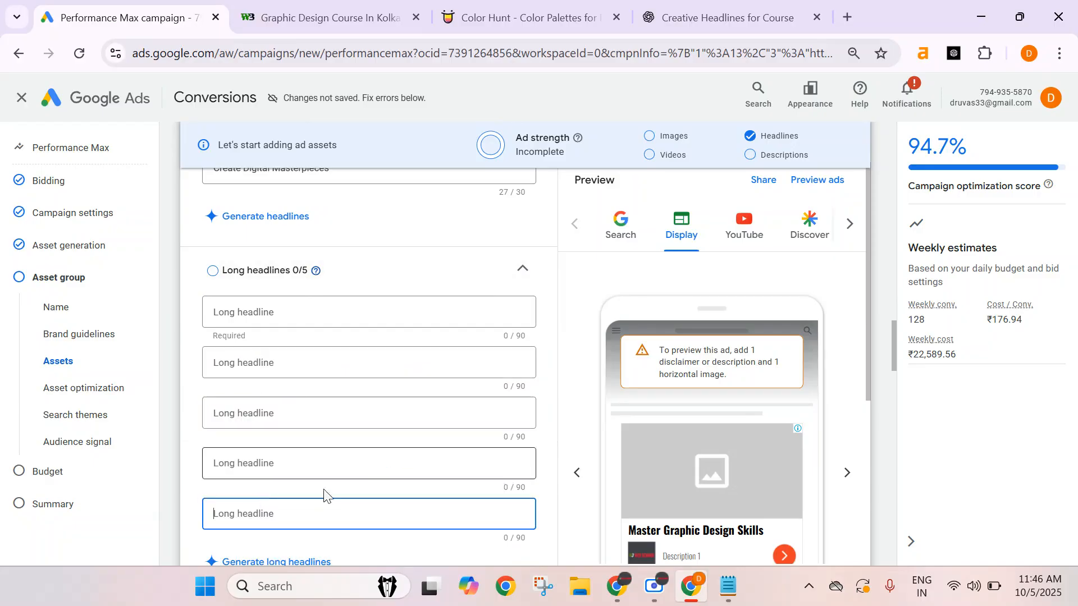
scroll(628, 292, "down", 1)
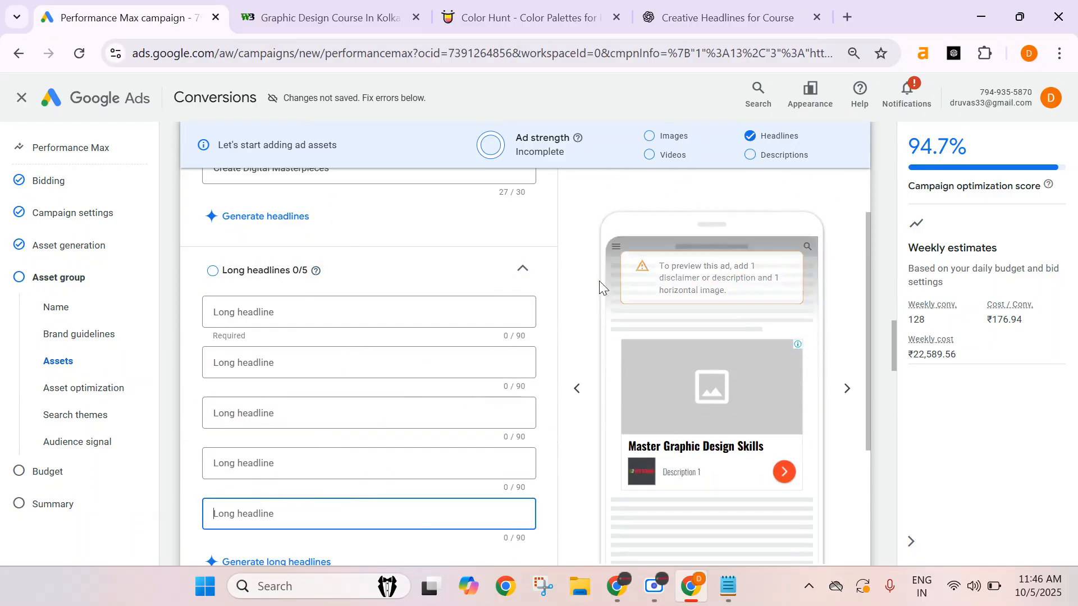
scroll(465, 306, "down", 1)
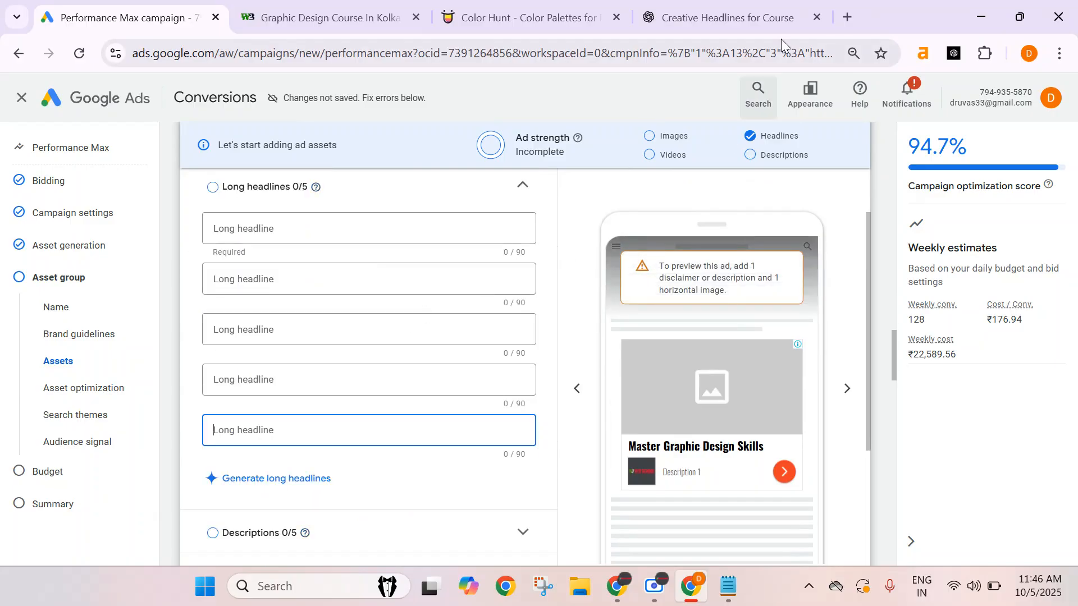
Ask ChatGPT for suggestions with the prompt 90 characters.
left_click(724, 18)
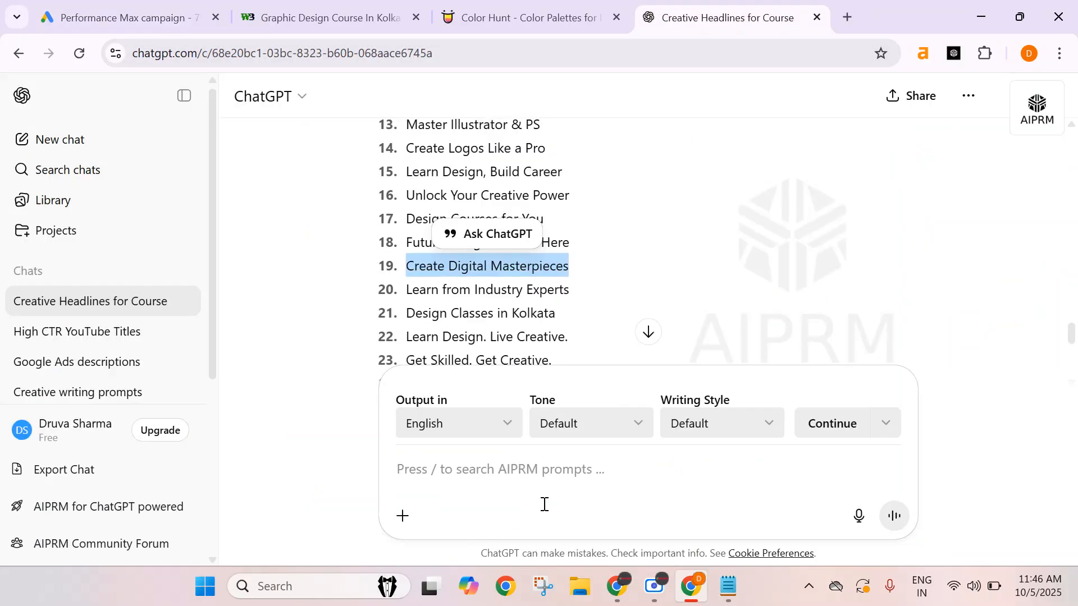
left_click(531, 467)
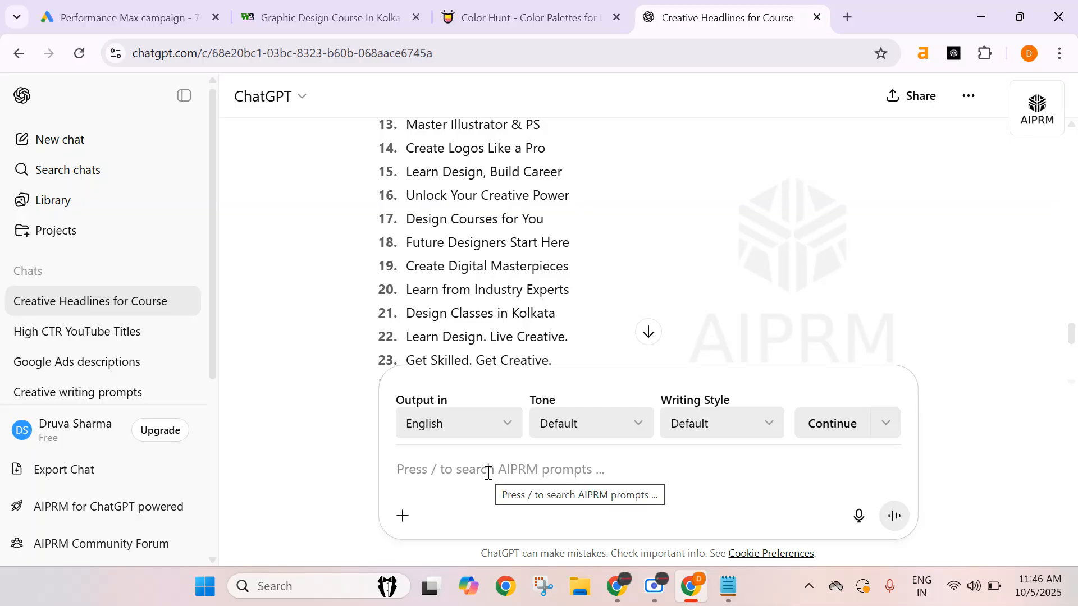
type("90 characters")
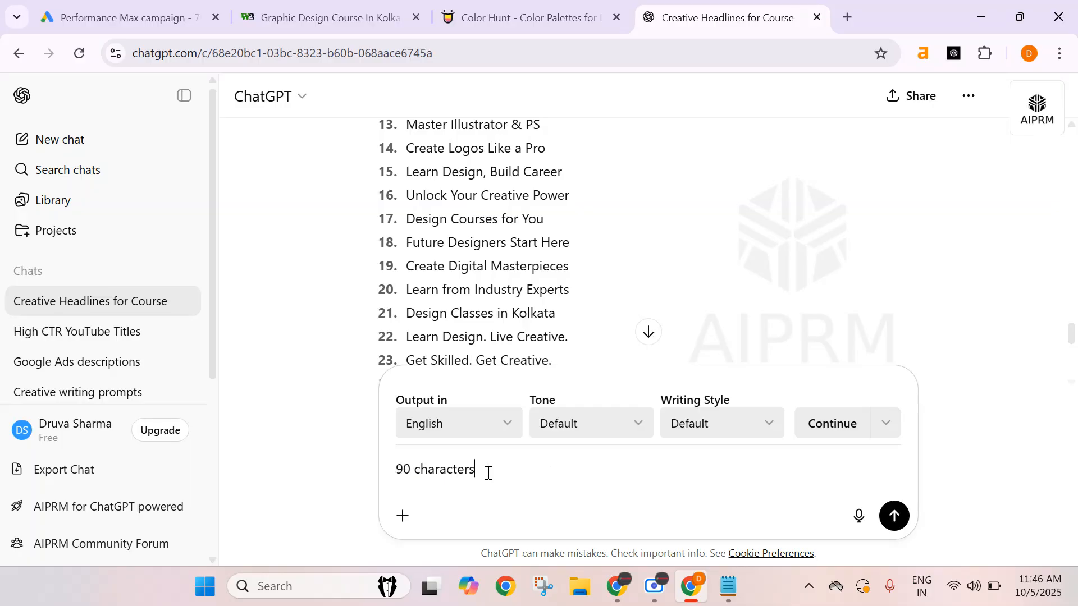
key("Return")
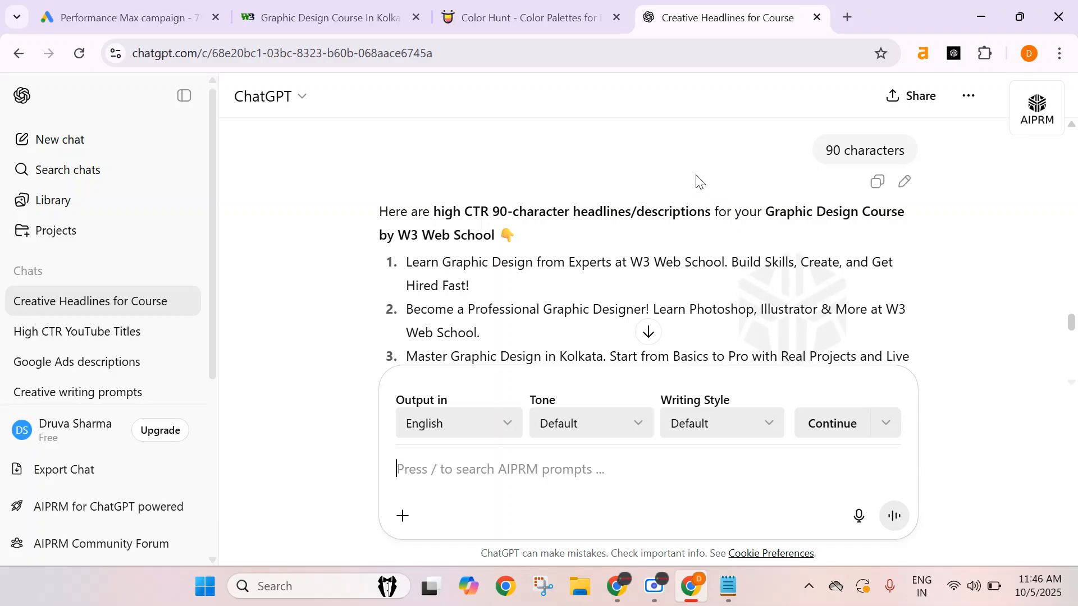
Copy the suggestion Learn Graphic Design from Experts at W3 Web School into the first long headline field.
scroll(699, 181, "down", 2)
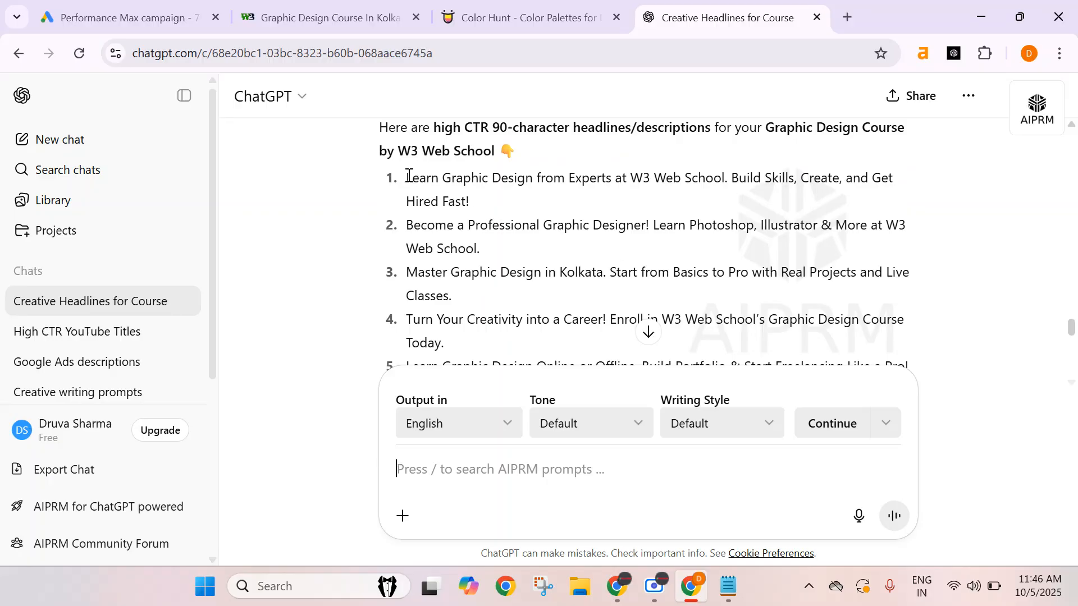
left_click_drag(407, 180, 727, 186)
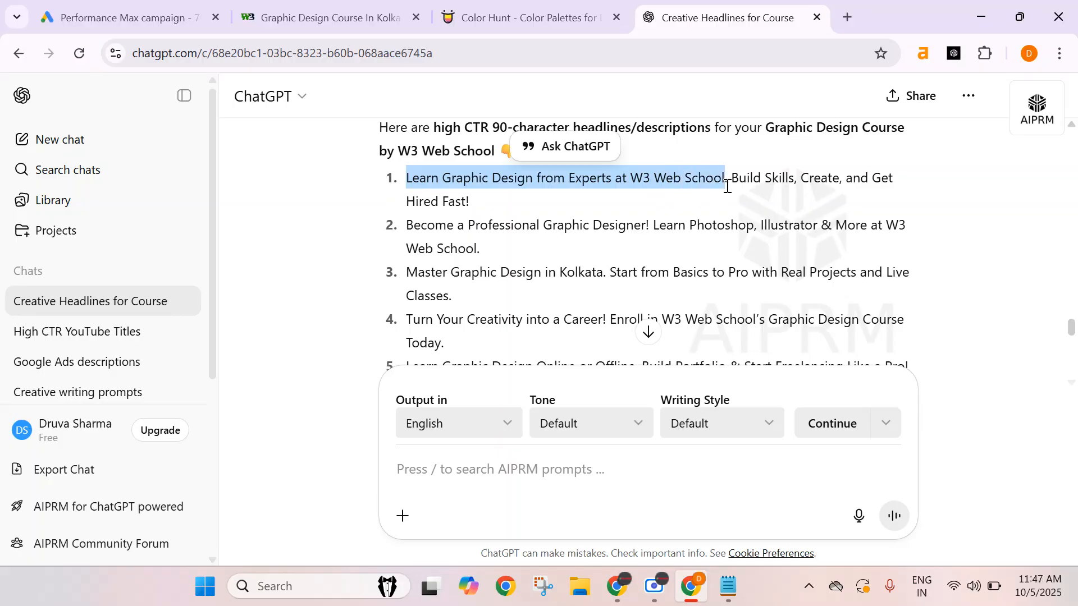
left_click(162, 13)
left_click(353, 226)
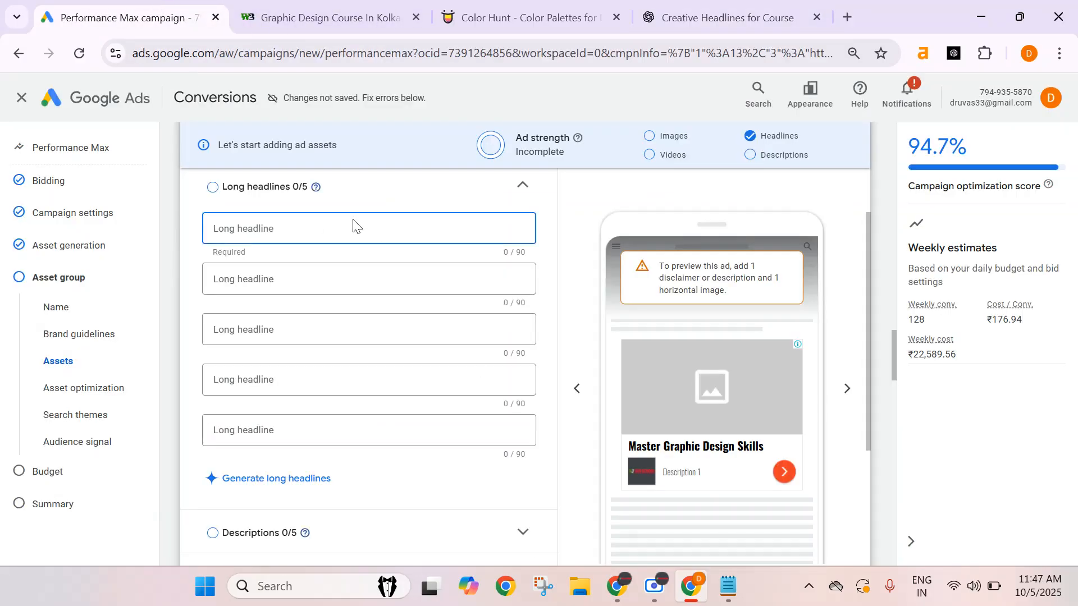
type("Learn Graphic Design from Experts - W3 Web School")
Copy the suggestion Become a Professional Graphic Designer into the second long headline field.
left_click(713, 22)
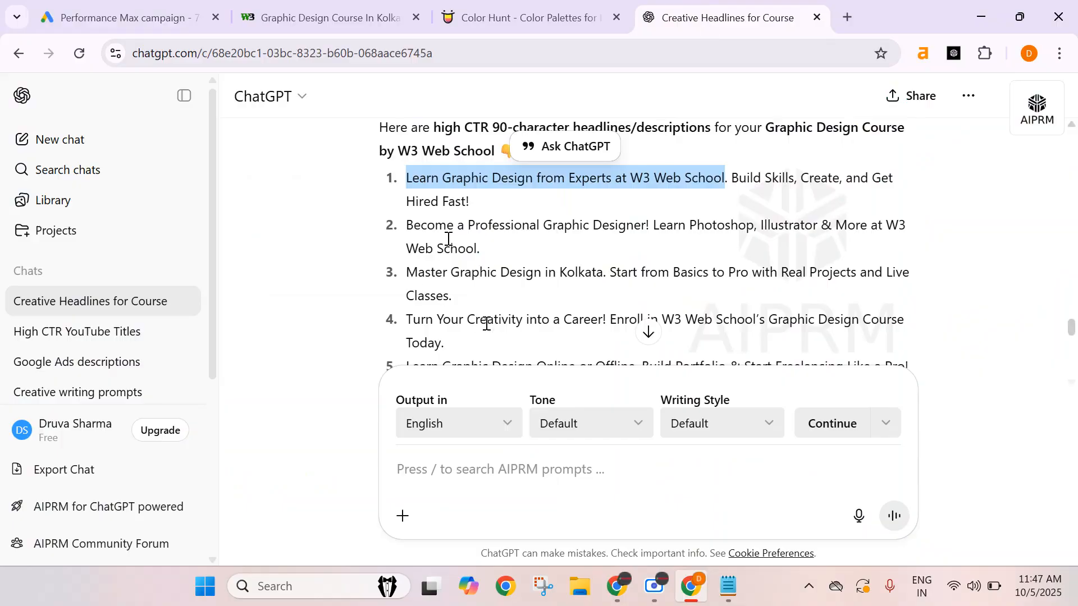
left_click_drag(405, 225, 649, 230)
key("ctrl+c")
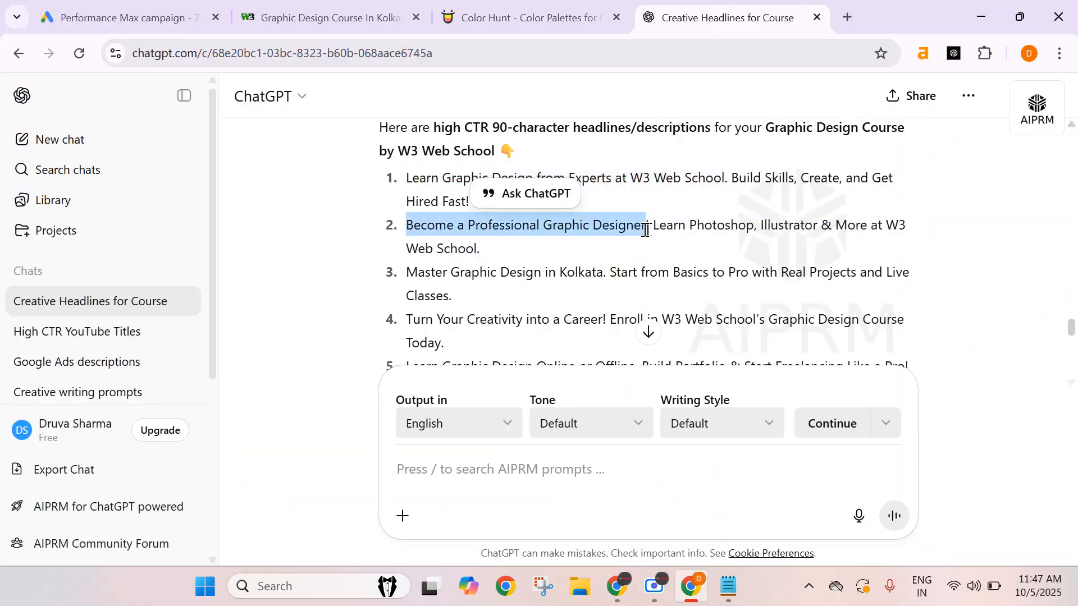
left_click(264, 279)
key("ctrl+v")
Copy the suggestion Turn Your Creativity into a Career into the third long headline field.
left_click(733, 21)
scroll(492, 336, "down", 2)
left_click(535, 264)
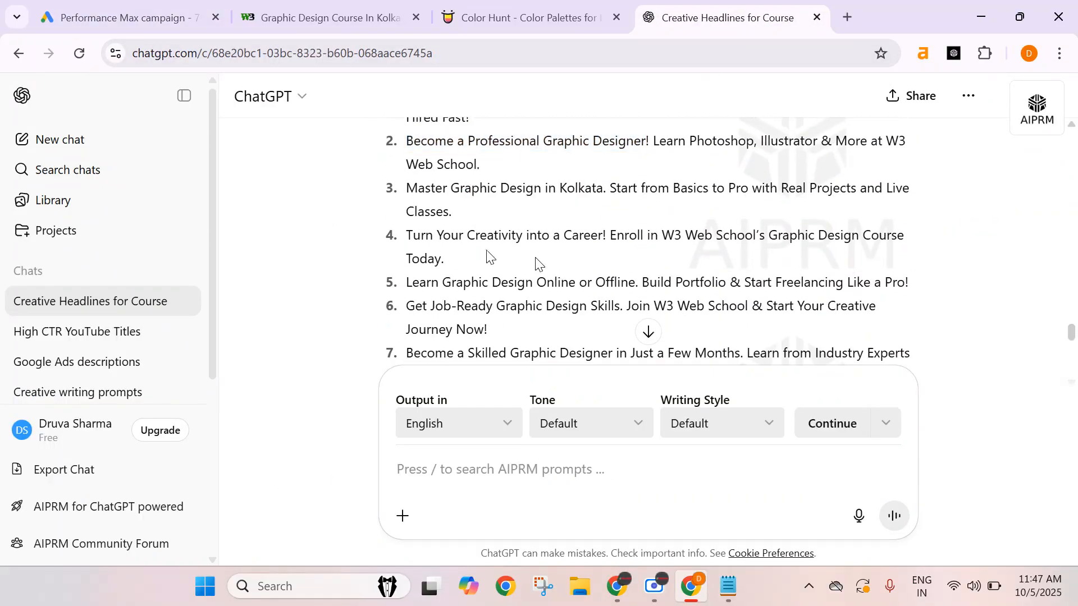
left_click_drag(408, 233, 604, 238)
key("ctrl+c")
left_click(118, 17)
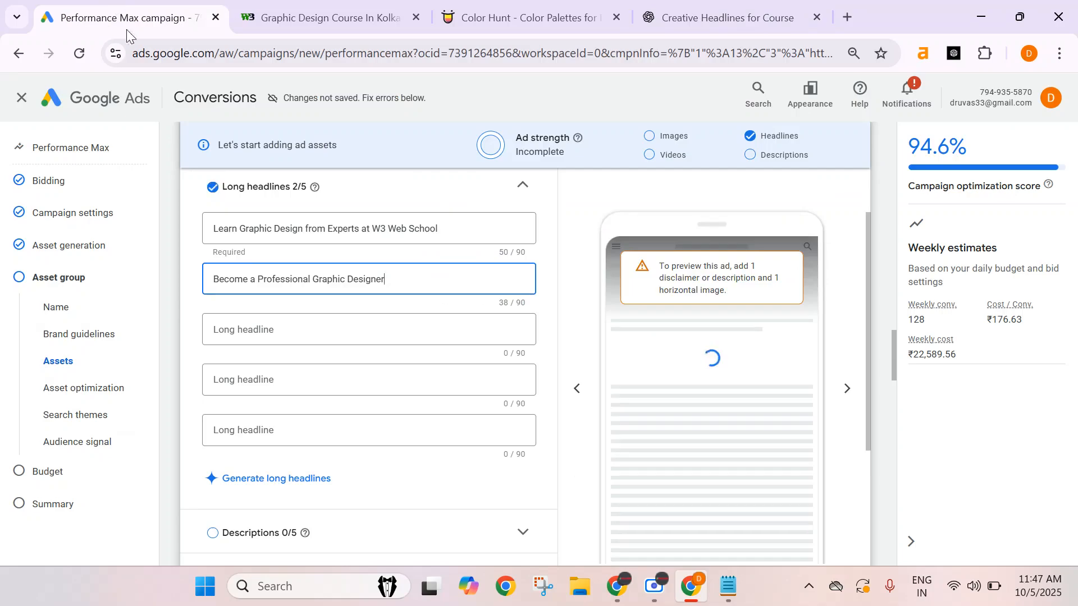
left_click(256, 337)
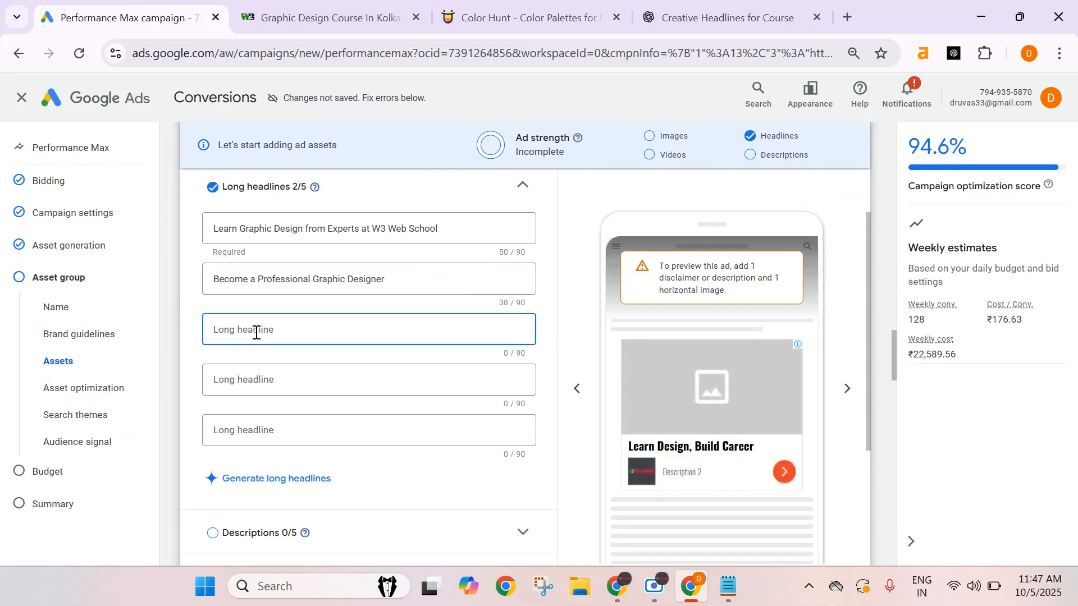
key("ctrl+v")
Copy the suggestion Become a Skilled Graphic Designer into the fourth long headline field.
left_click(724, 18)
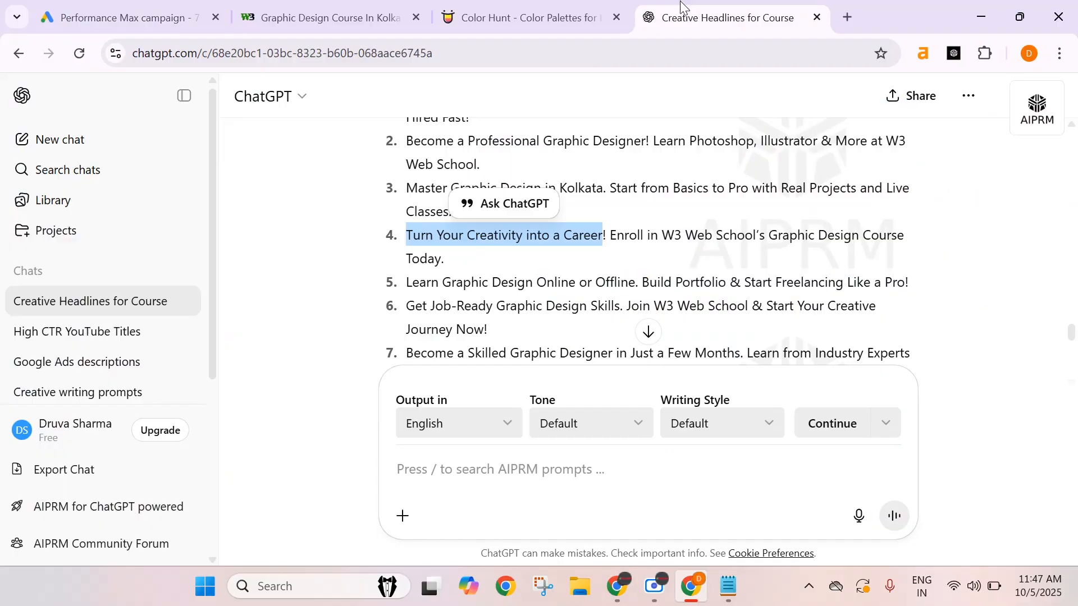
left_click(496, 287)
scroll(439, 223, "down", 2)
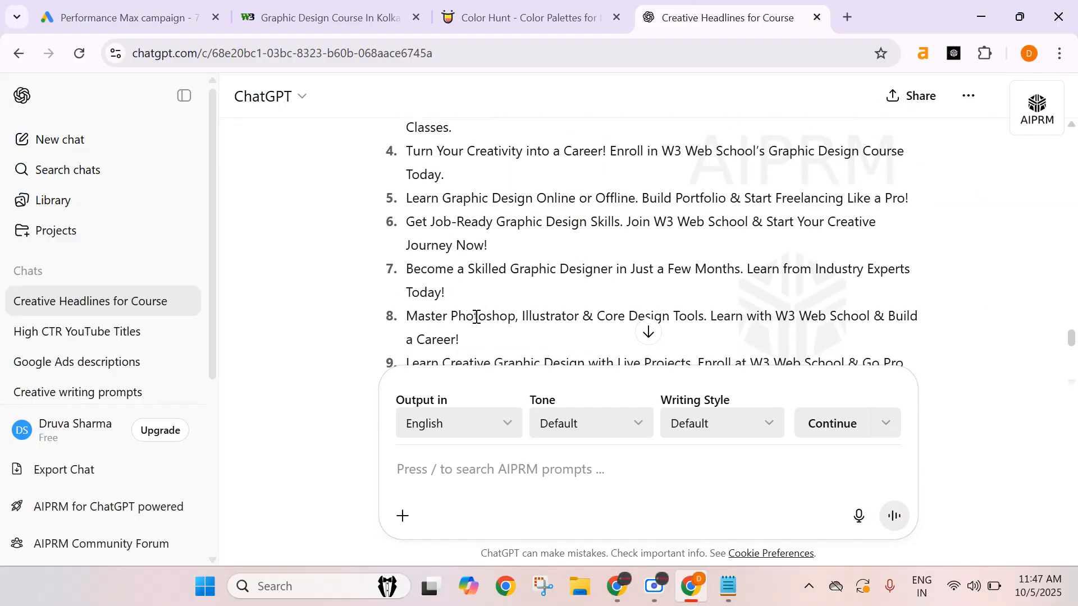
left_click_drag(408, 271, 615, 275)
key("ctrl+c")
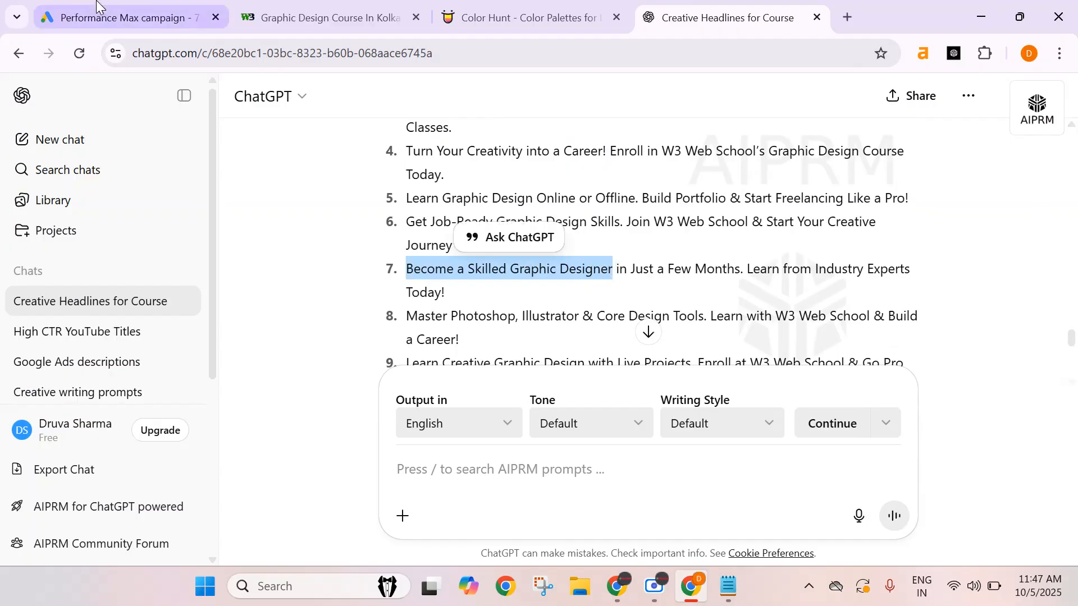
left_click(124, 17)
left_click(388, 377)
key("ctrl+v")
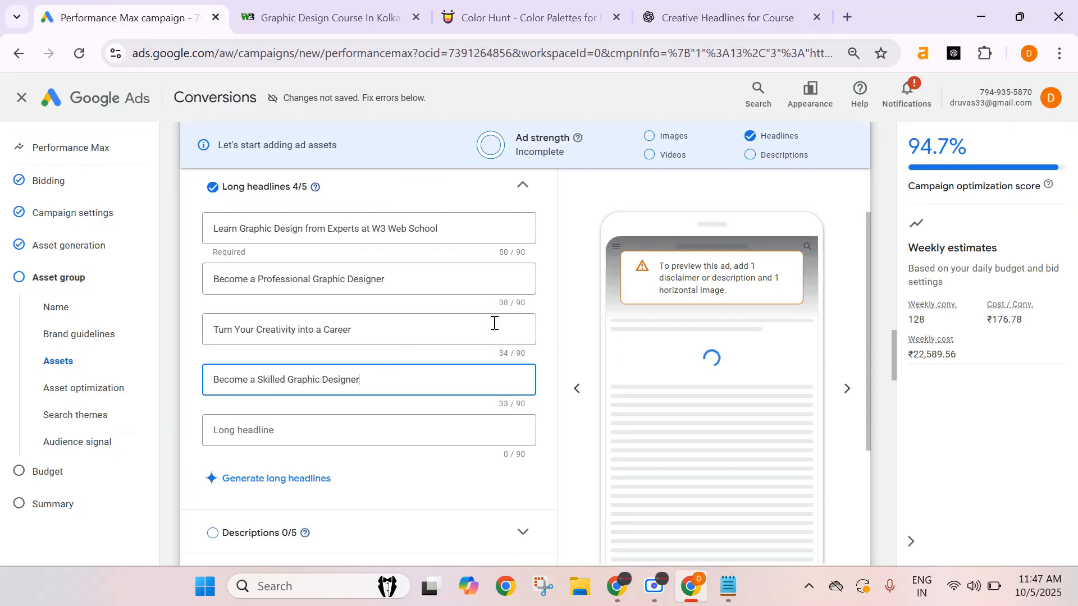
Copy the suggestion Master Photoshop, Illustrator & Core Design Tools into the fifth long headline field.
left_click(679, 17)
left_click(507, 318)
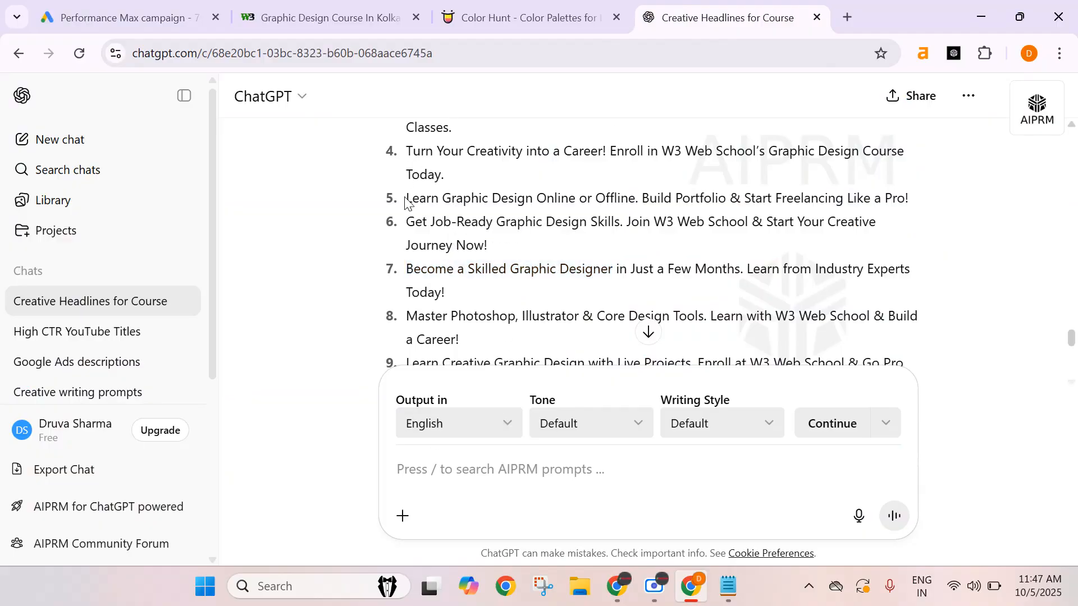
scroll(449, 259, "down", 3)
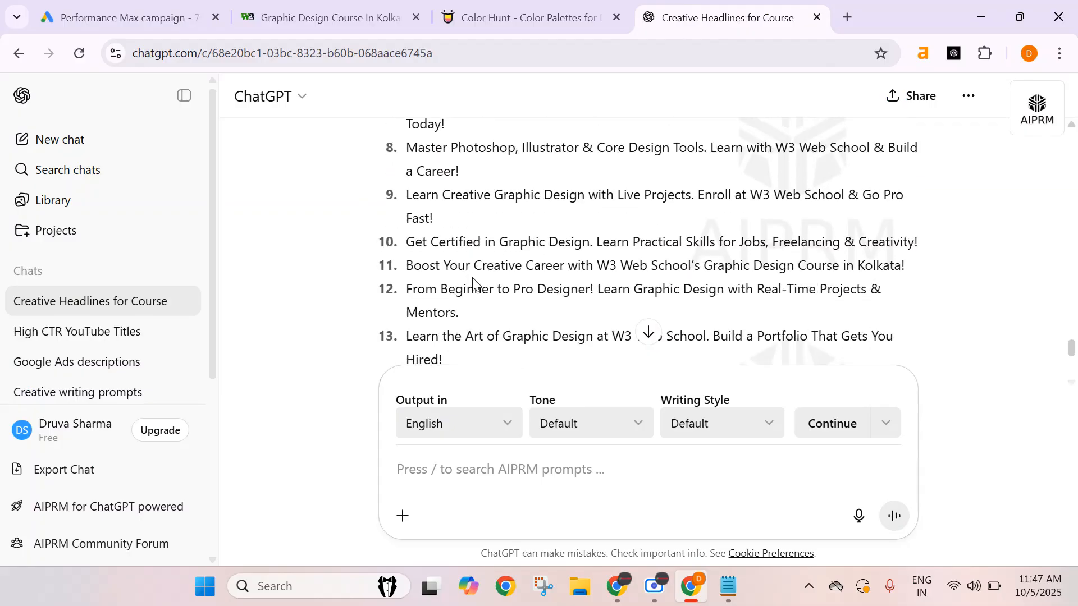
scroll(473, 283, "up", 2)
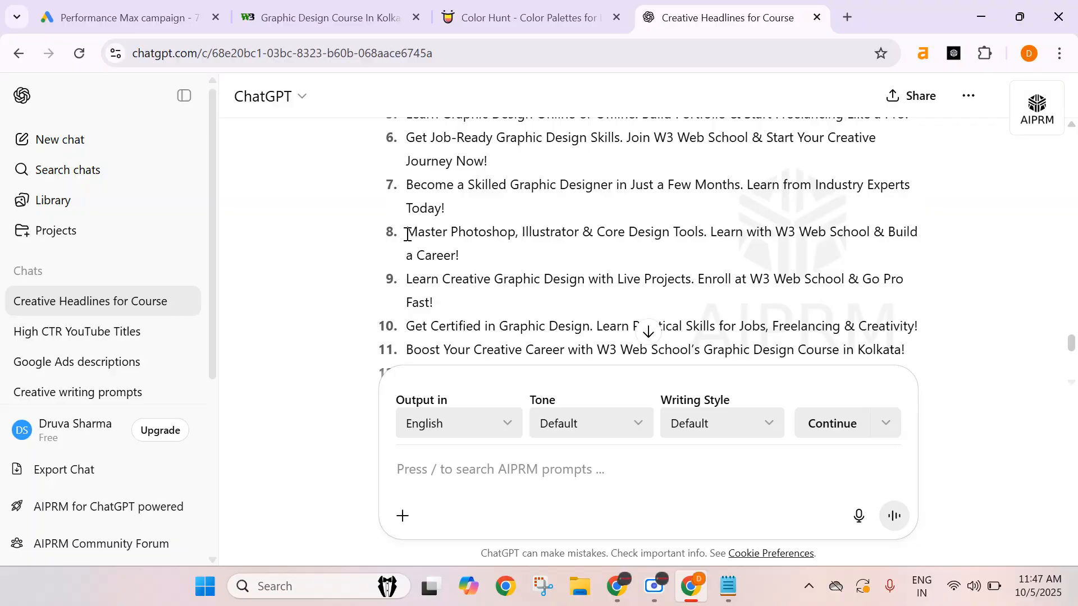
left_click_drag(407, 234, 704, 246)
key("ctrl+c")
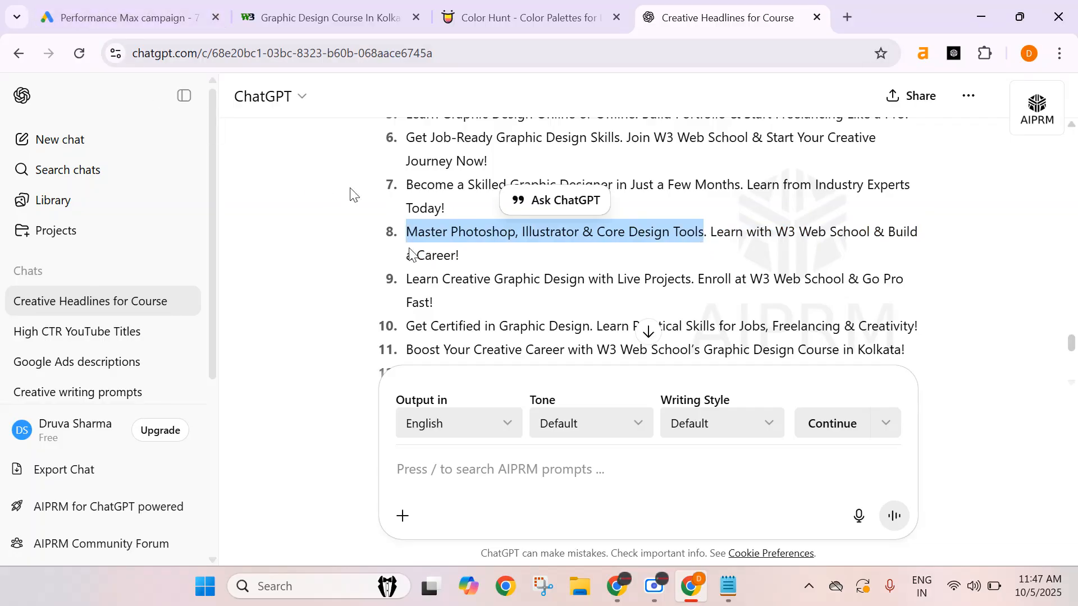
left_click(150, 33)
left_click(289, 430)
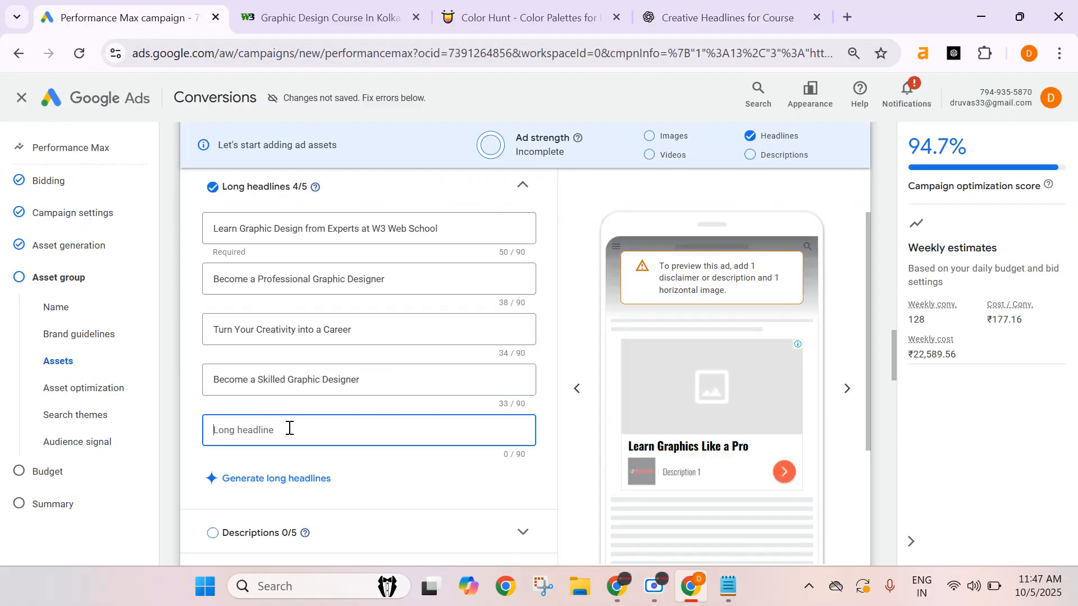
key("ctrl+v")
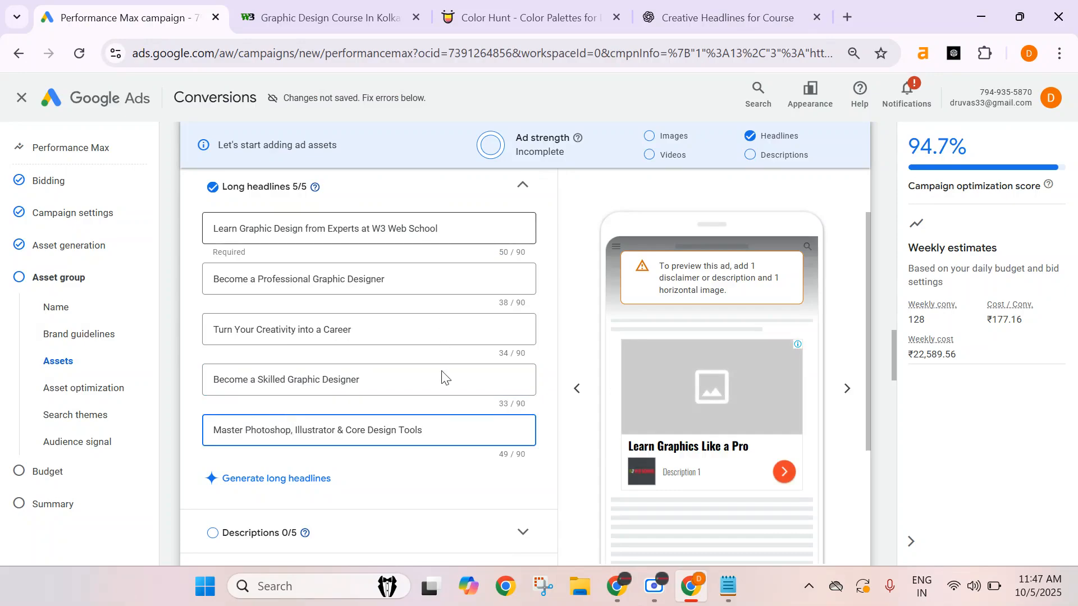
Expand the Descriptions section and add description fields until there are five.
scroll(399, 412, "down", 3)
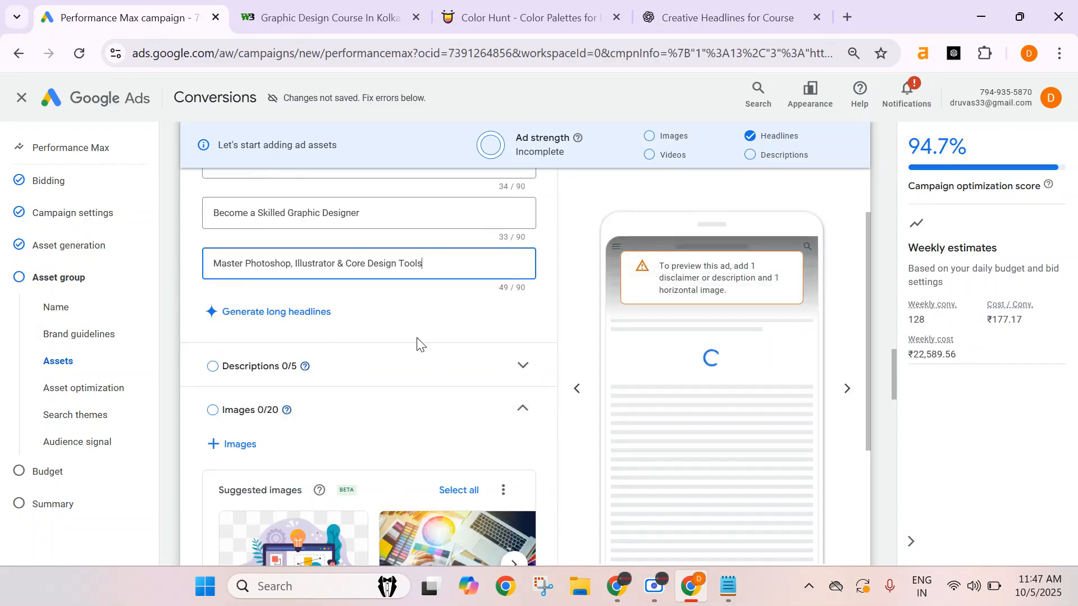
left_click(414, 368)
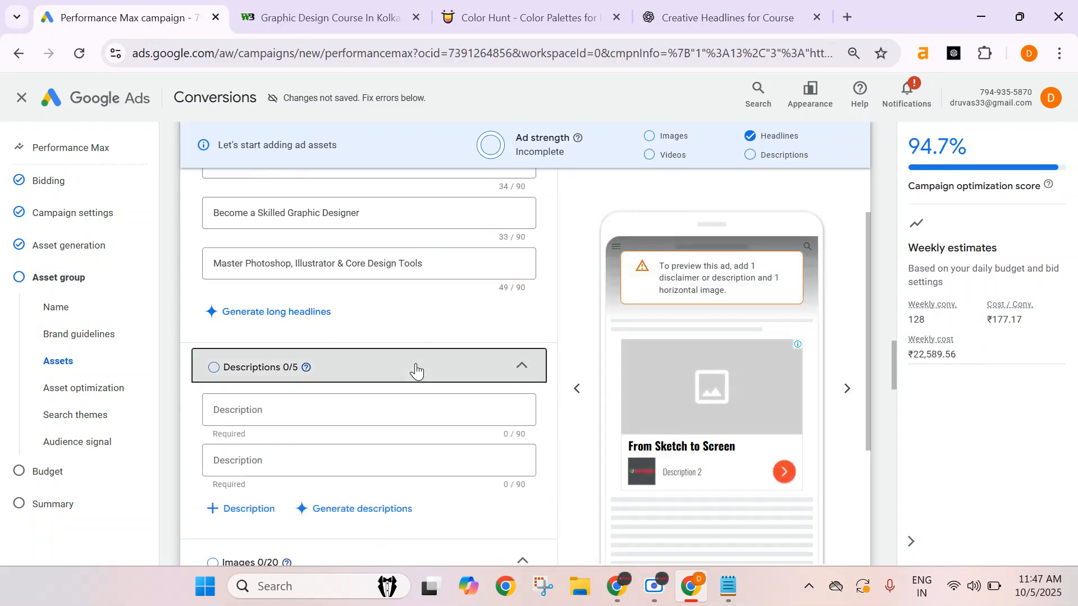
left_click(241, 508)
left_click(241, 556)
scroll(268, 449, "down", 3)
left_click(269, 447)
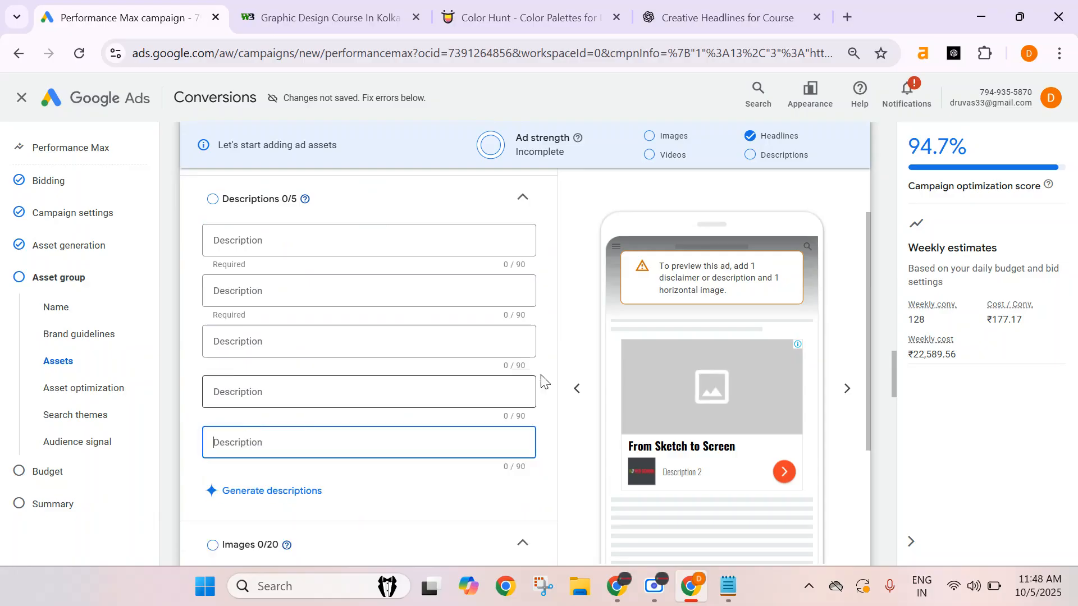
Ask ChatGPT for descriptions under 90 characters, dismissing the account-connection popup.
left_click(693, 12)
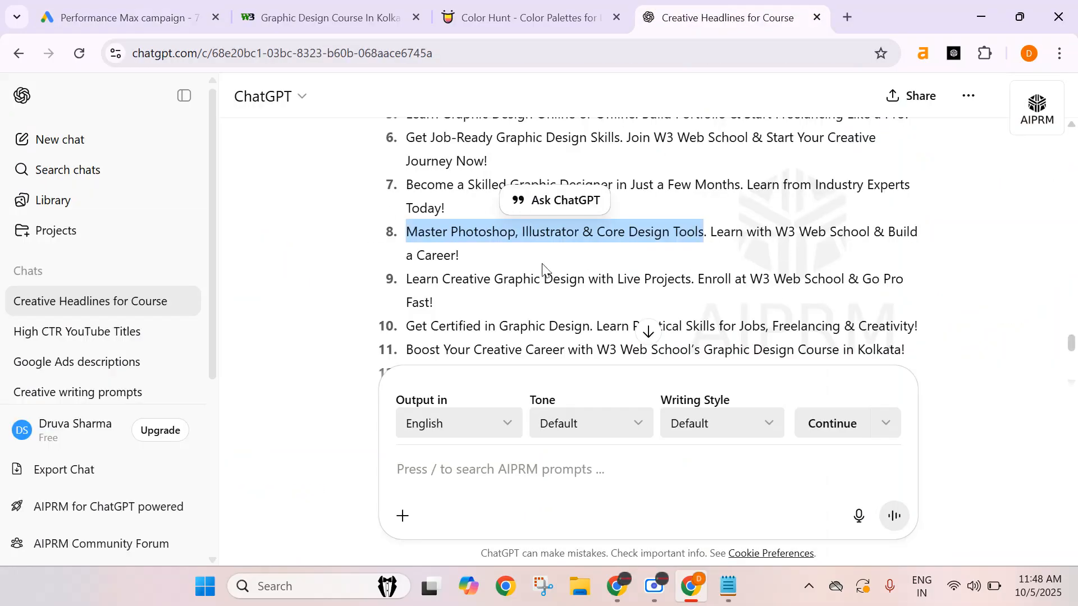
left_click(540, 478)
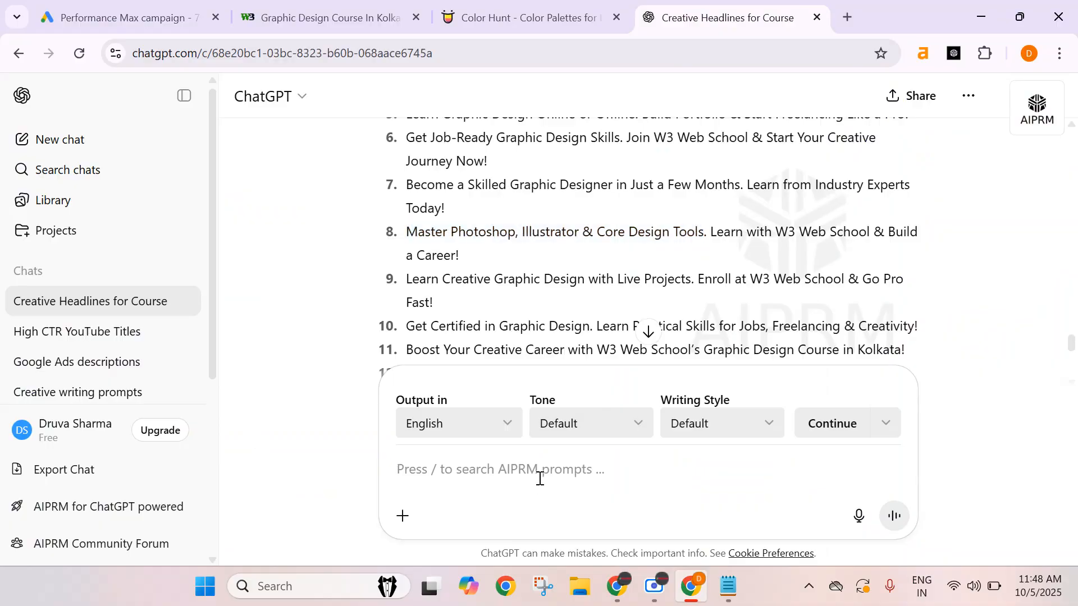
type("descriptions under 0 characters")
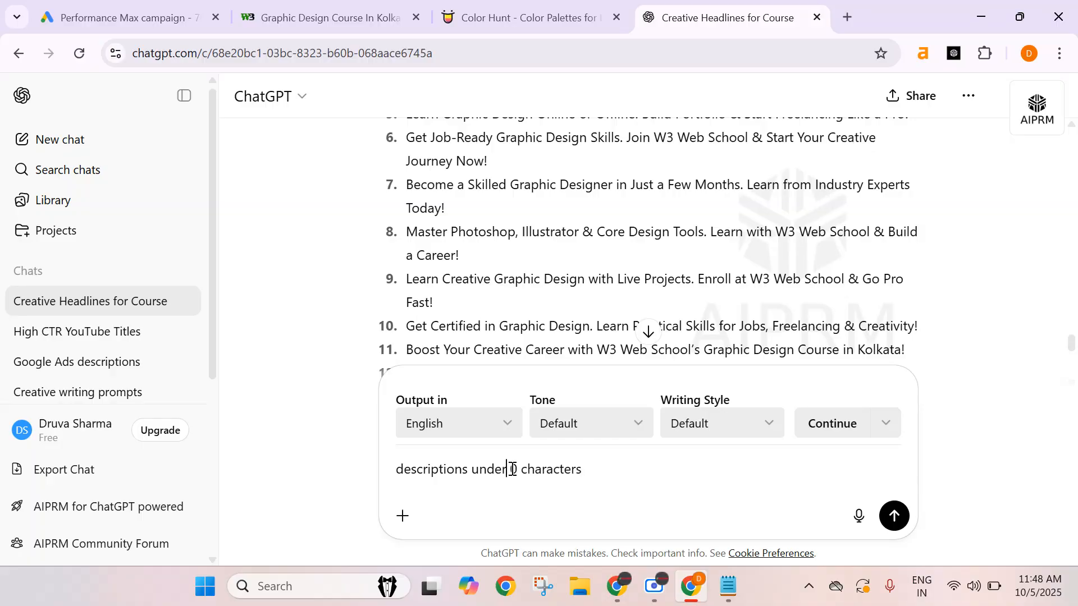
type("9")
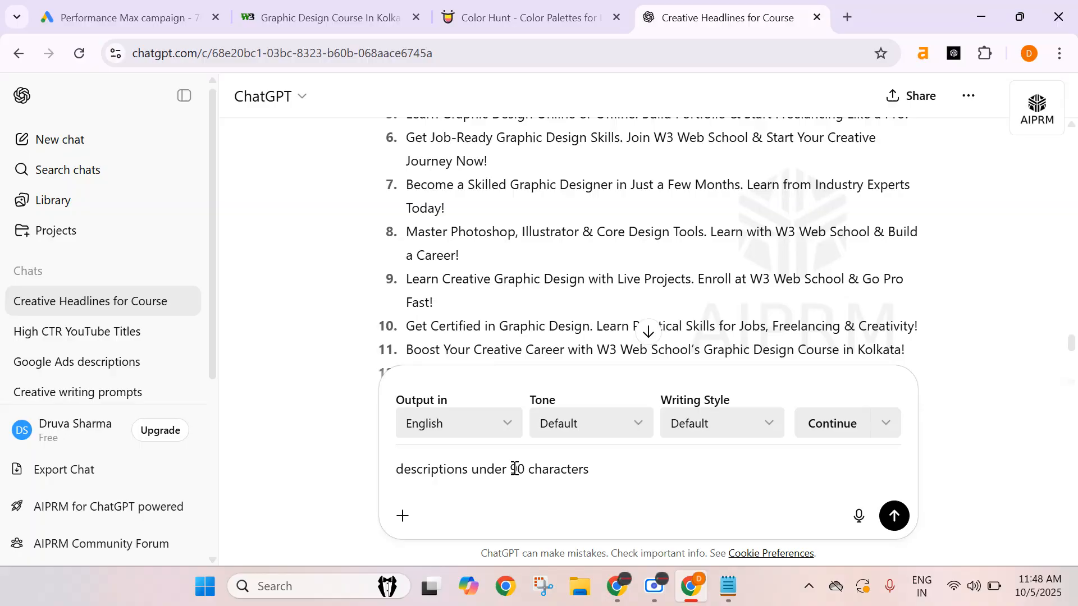
key("Return")
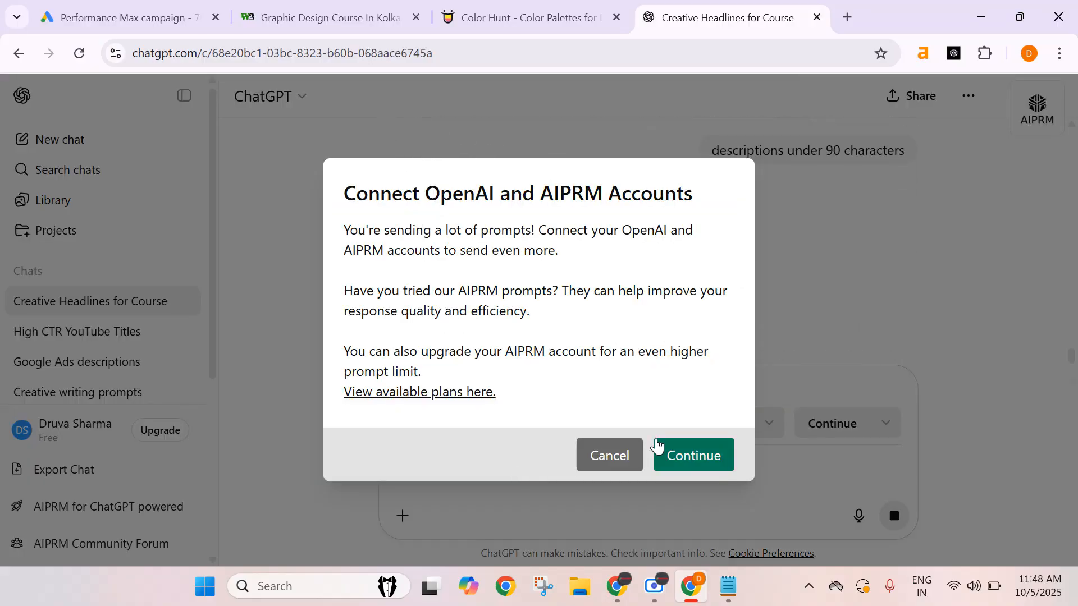
left_click(630, 456)
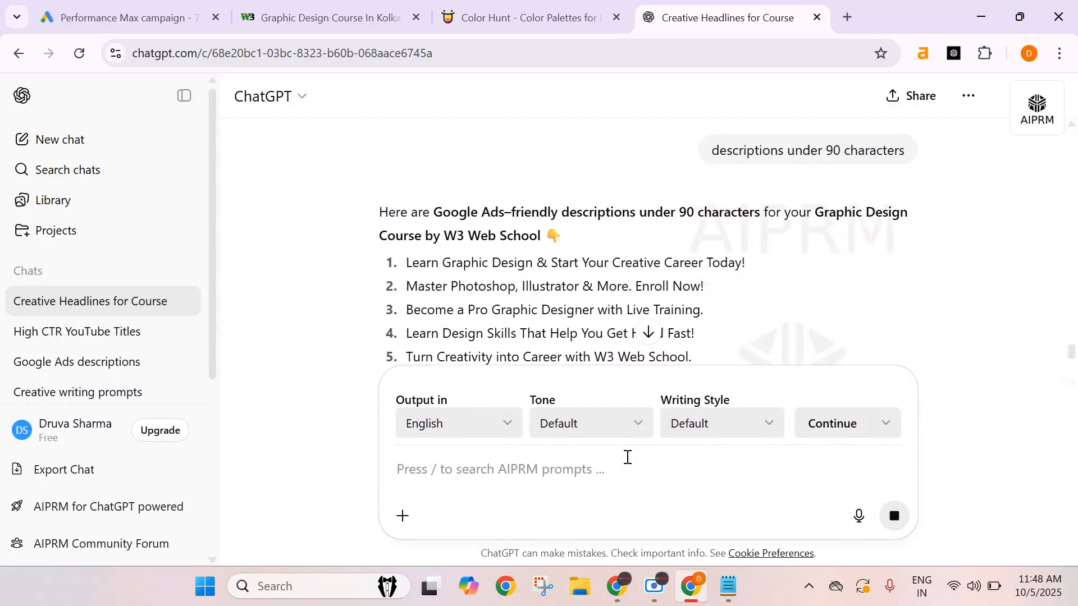
Edit the last ChatGPT prompt to read "more" and resend it.
scroll(646, 256, "up", 2)
scroll(647, 263, "down", 2)
scroll(664, 275, "up", 5)
scroll(786, 320, "down", 5)
scroll(789, 325, "up", 10)
scroll(788, 326, "down", 10)
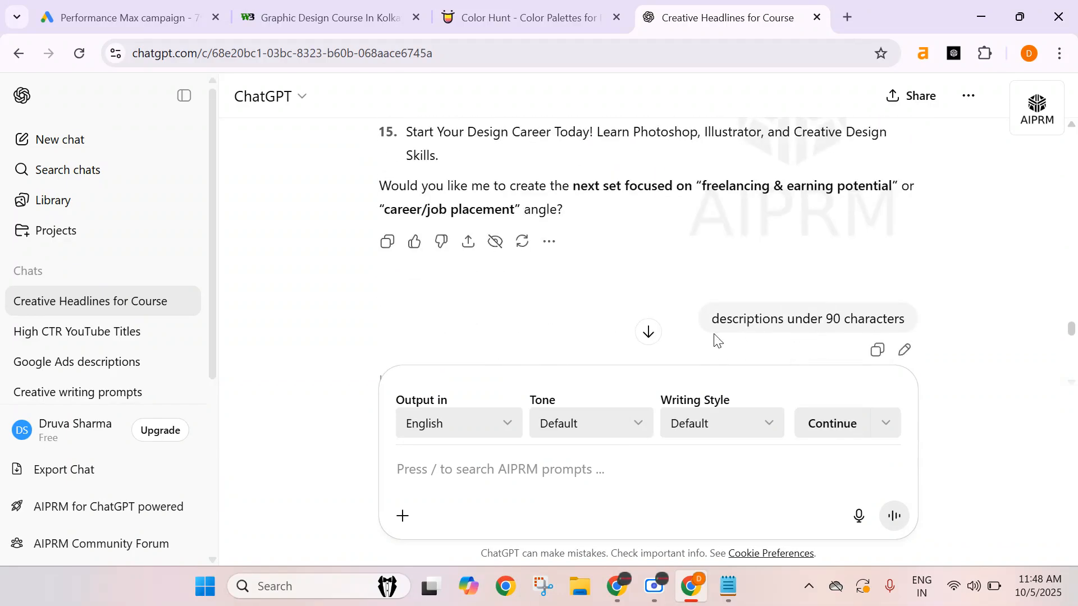
left_click(904, 350)
key("ctrl+a")
type("m")
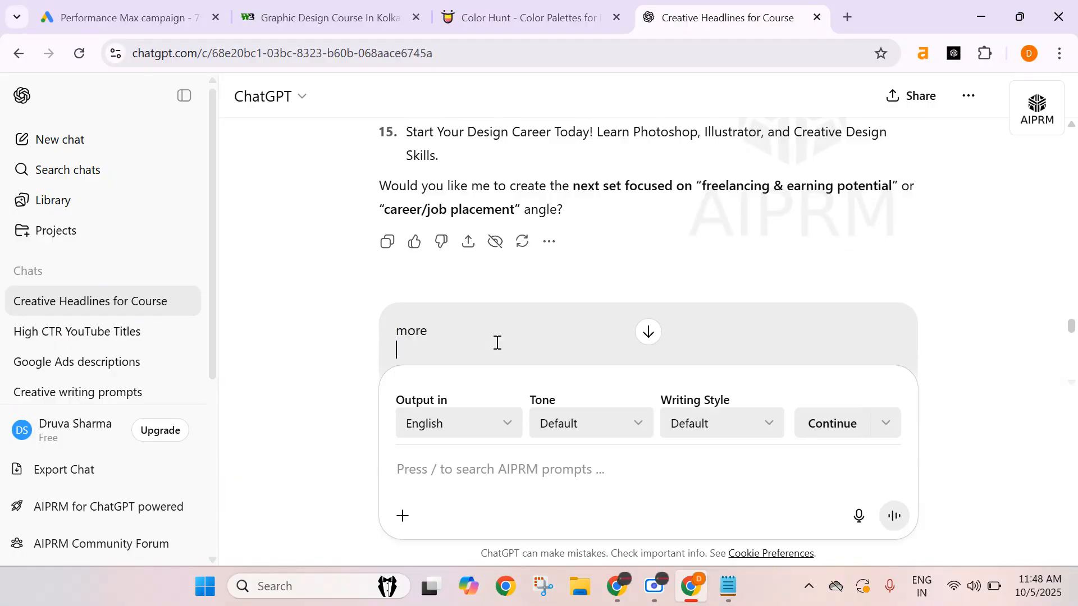
scroll(808, 208, "down", 2)
left_click(880, 296)
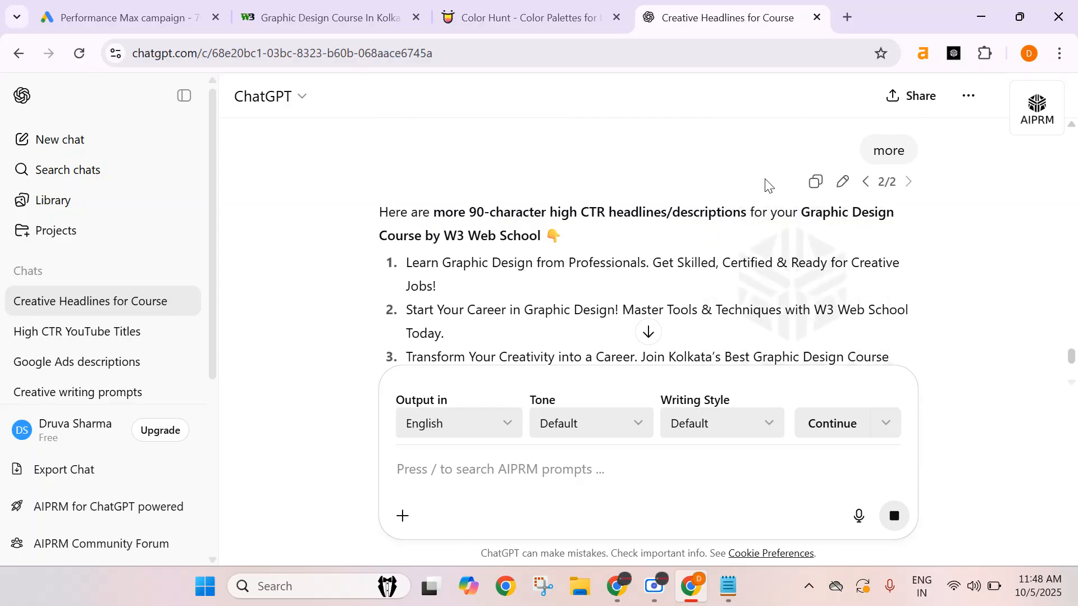
Copy the suggestion Learn Graphic Design from Professionals. Get Skilled, Certified & Ready for Creative Jobs. into the first description field.
scroll(699, 208, "down", 1)
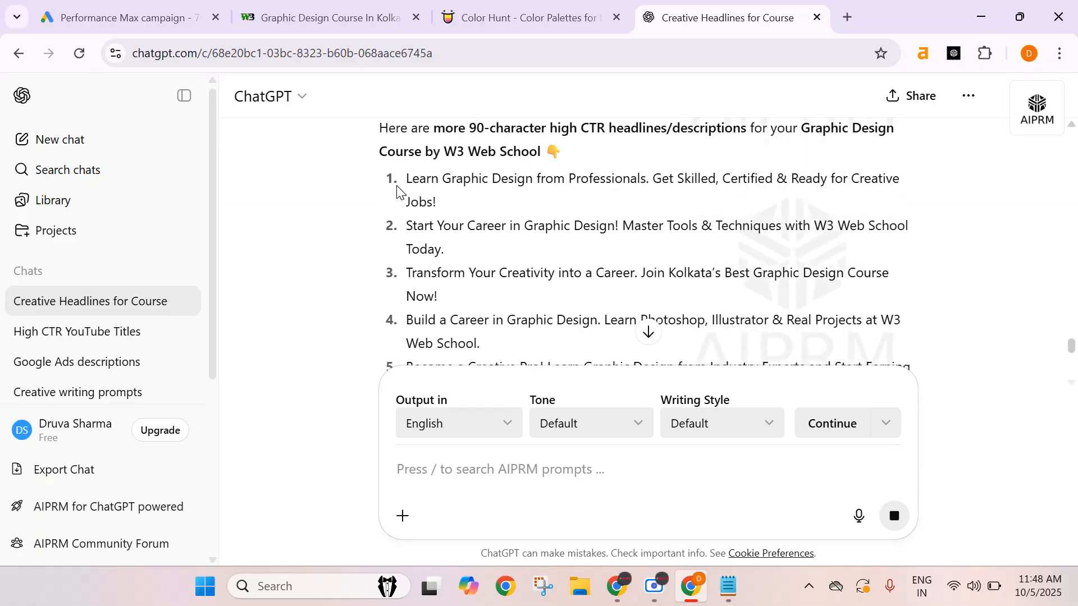
left_click_drag(405, 180, 434, 209)
key("ctrl+c")
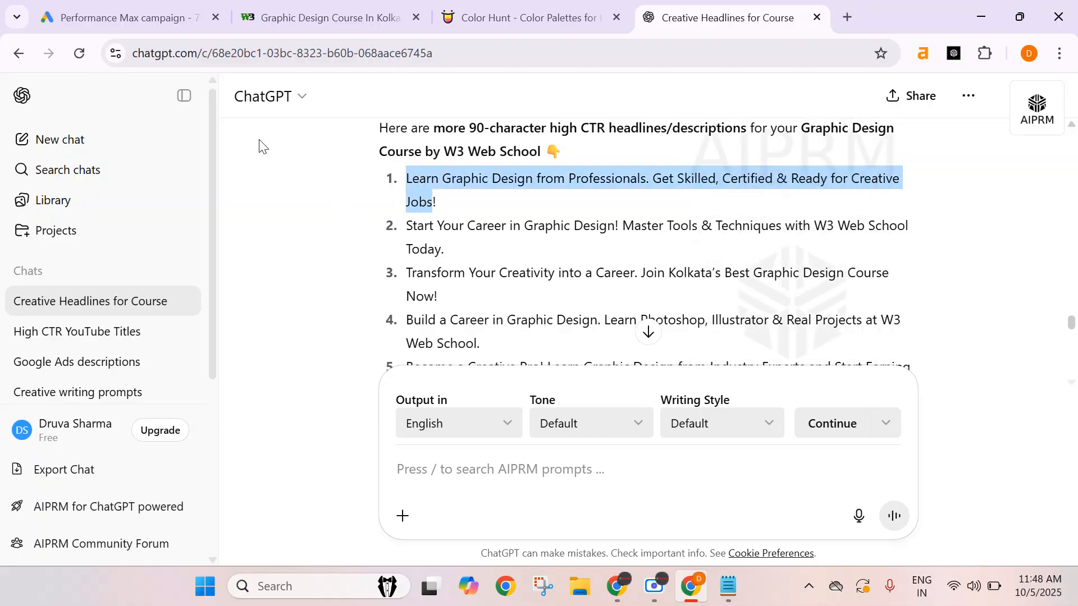
left_click(130, 18)
left_click(282, 241)
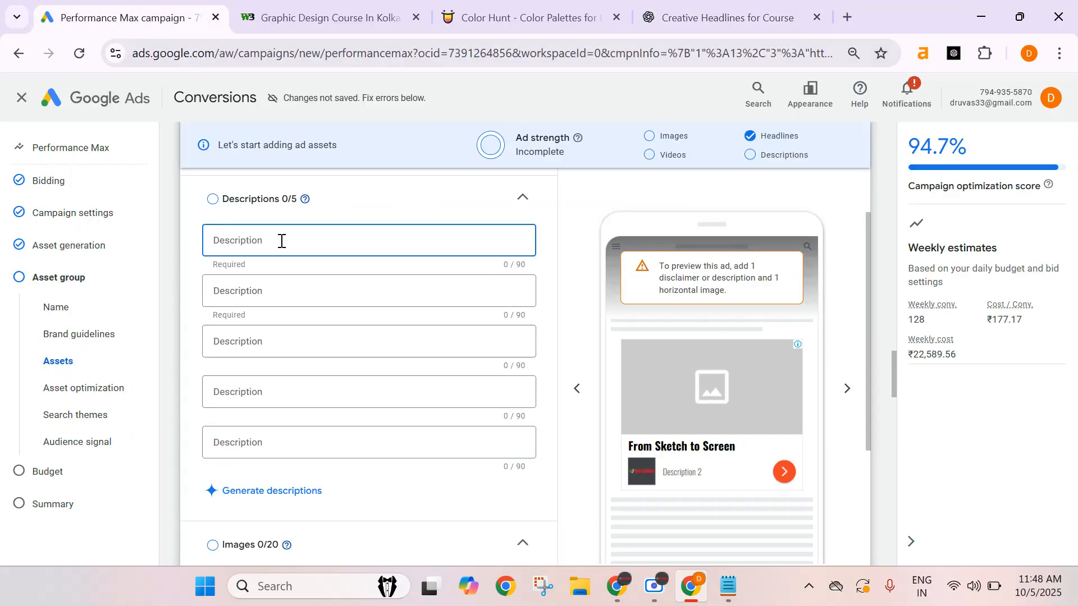
key("ctrl+v")
type(".")
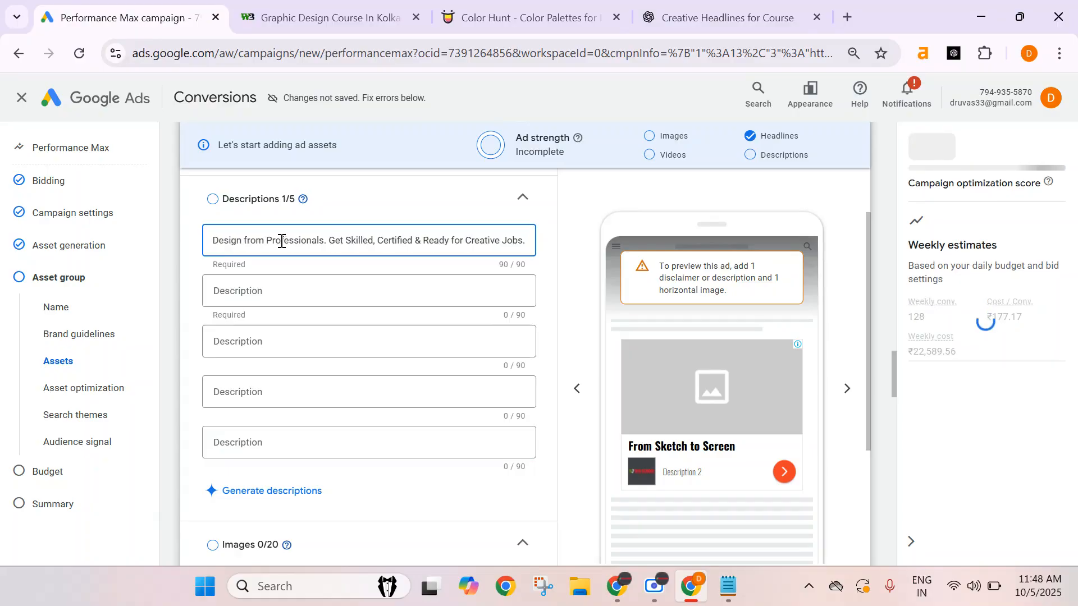
Copy the suggestion Start Your Career in Graphic Design! Master Tools & Techniques with W3 Web School Today. into the second description.
left_click(331, 286)
left_click(721, 23)
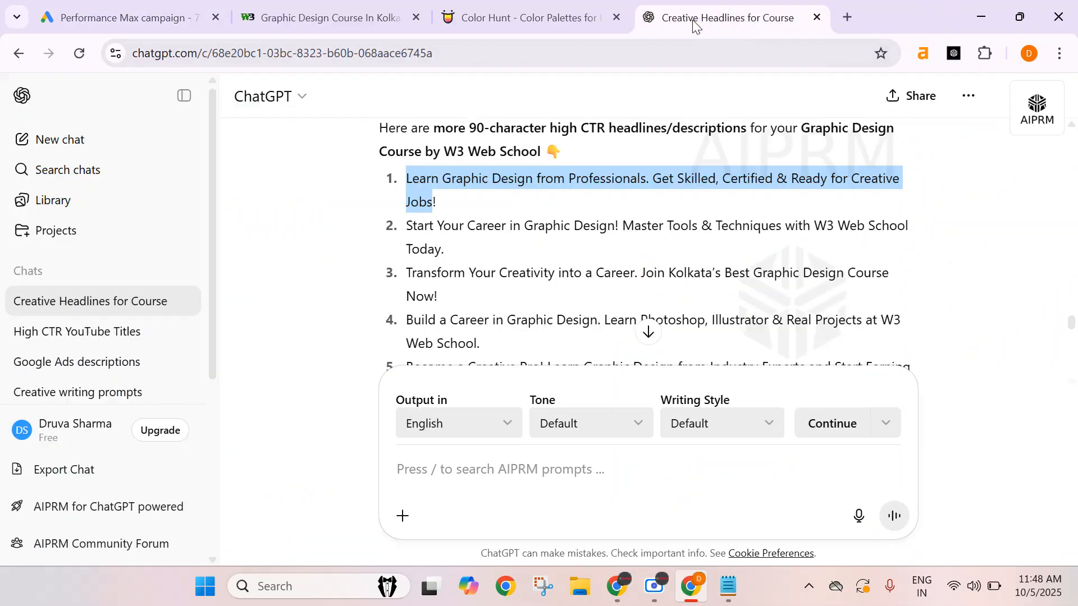
left_click_drag(408, 226, 443, 250)
key("ctrl+c")
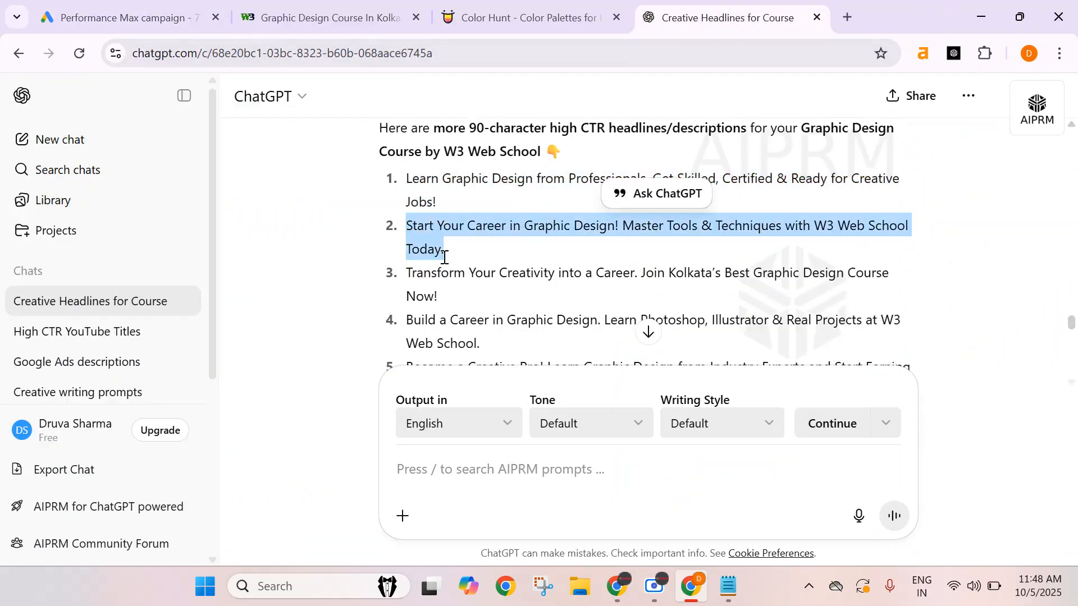
left_click(129, 18)
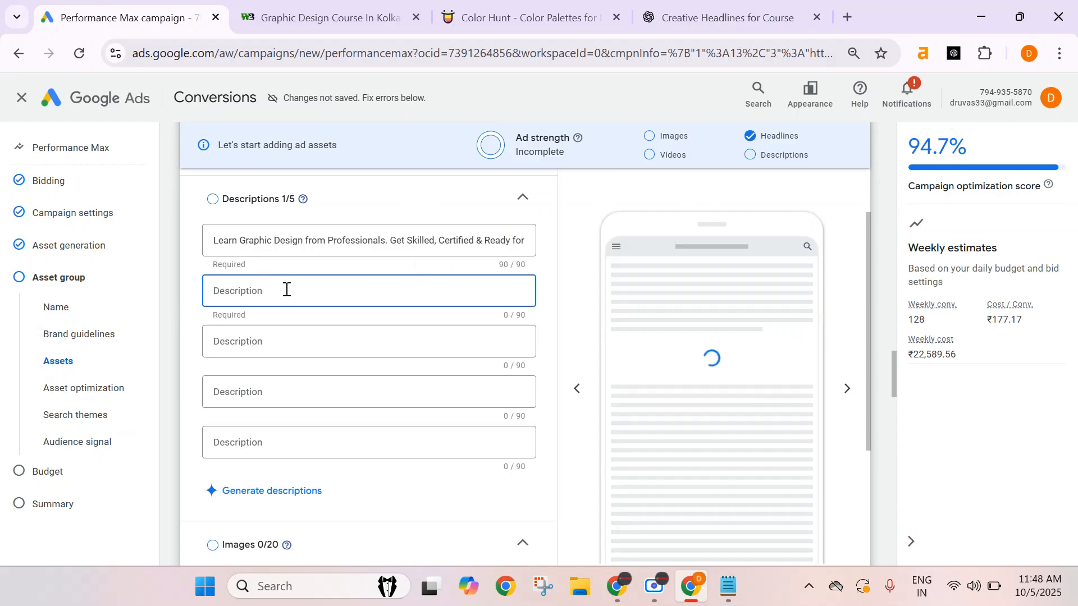
key("ctrl+v")
Paste the Build a Career in Graphic Design suggestion into the third description, ending it at Real Projects.
left_click(264, 342)
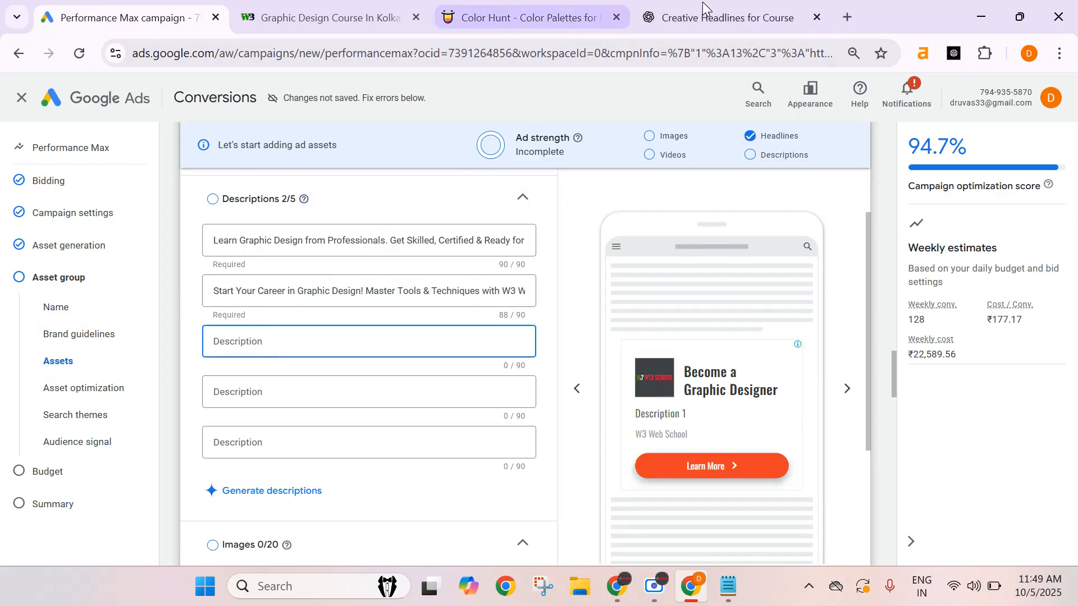
left_click(724, 17)
scroll(415, 253, "down", 2)
left_click_drag(406, 240, 504, 271)
key("ctrl+c")
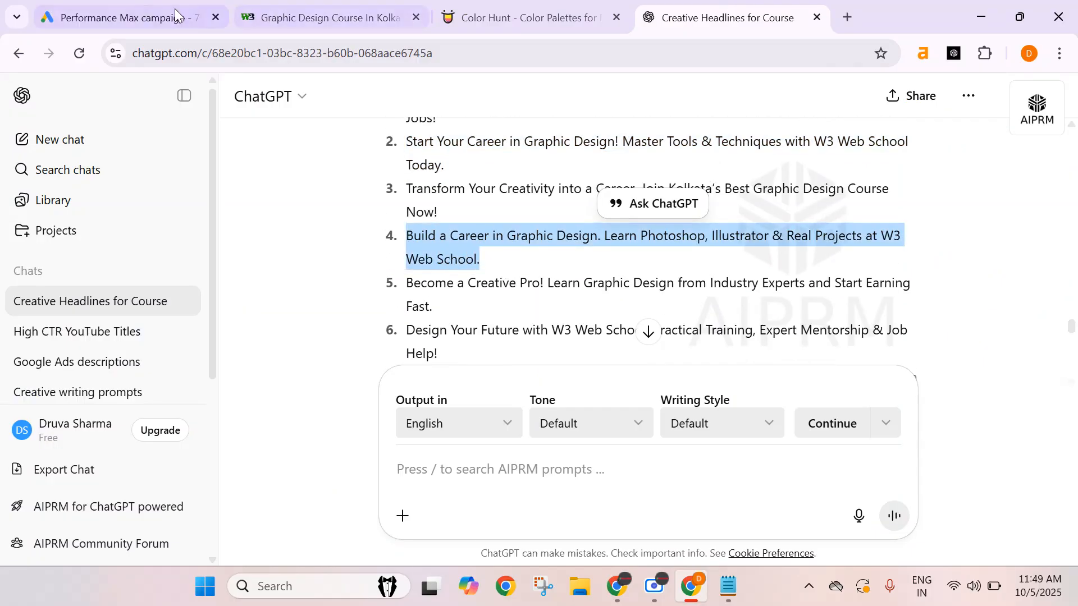
left_click(124, 17)
key("ctrl+v")
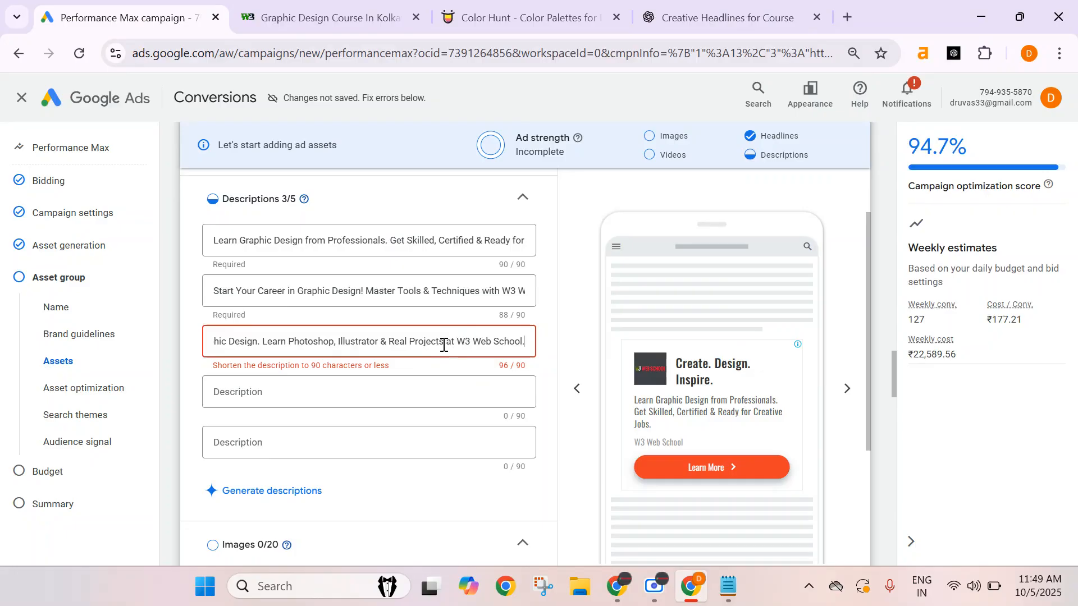
left_click_drag(444, 345, 531, 351)
key("BackSpace")
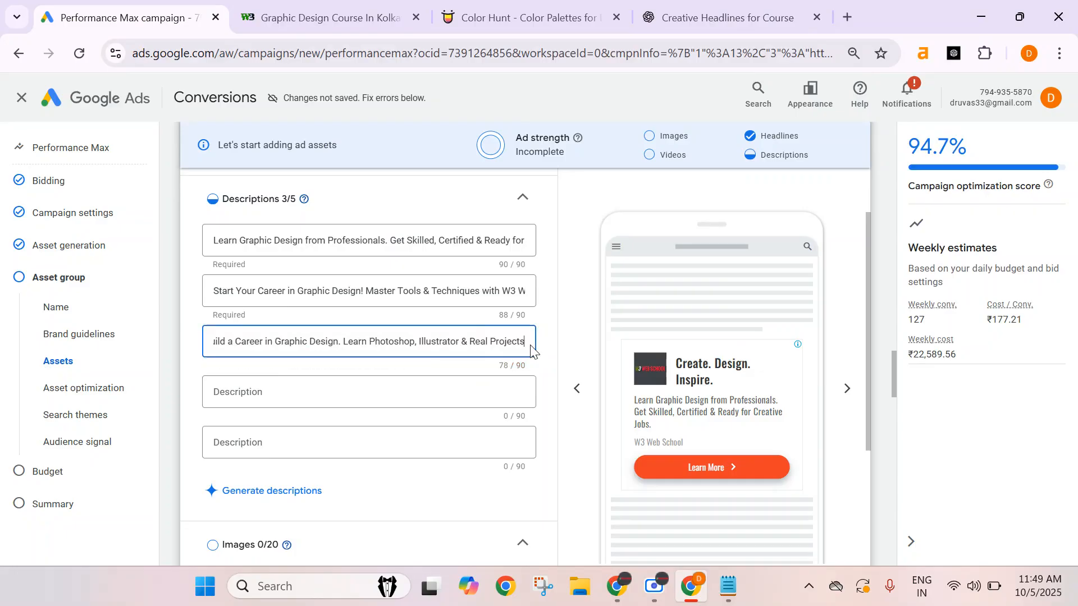
type(".")
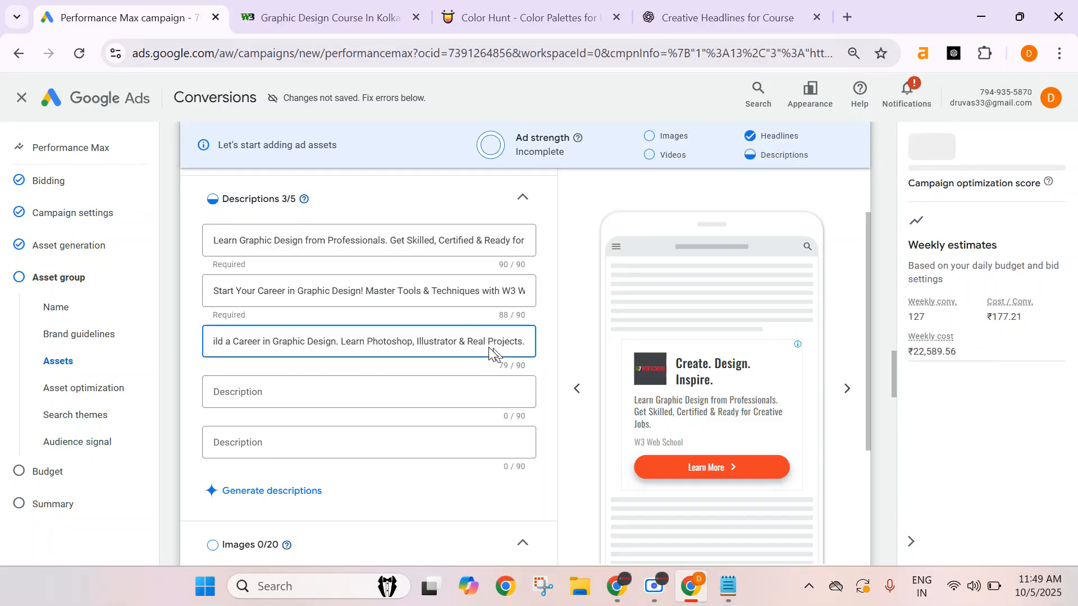
Copy the Join W3 Web School's Graphic Design Course suggestion into the fourth description, ending it with a period.
left_click(724, 17)
scroll(589, 253, "down", 2)
scroll(592, 251, "down", 1)
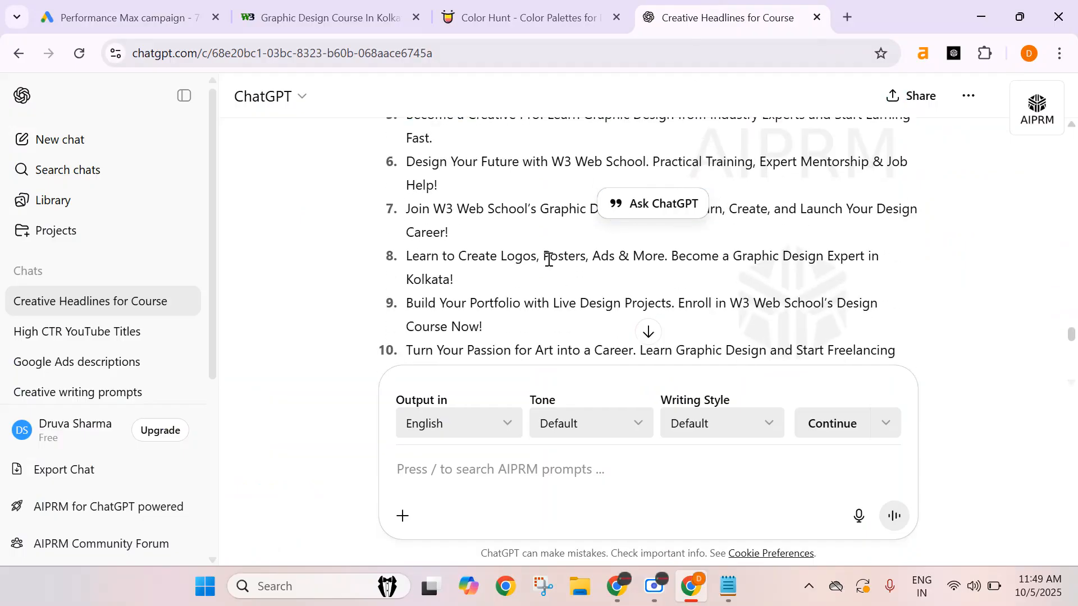
scroll(550, 259, "up", 2)
left_click_drag(406, 293, 446, 318)
key("ctrl+c")
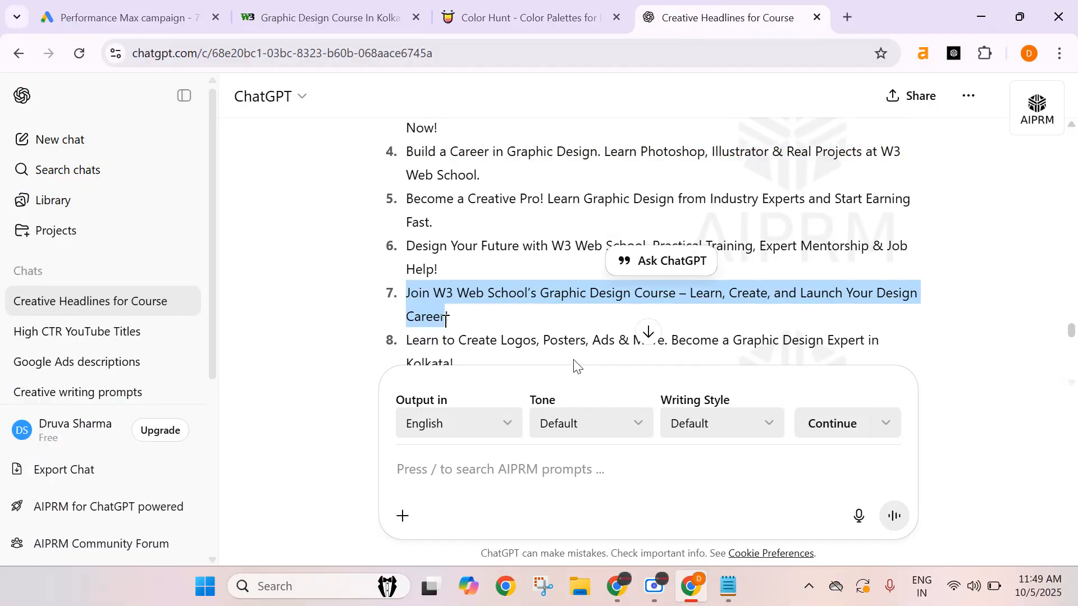
left_click(103, 7)
key("ctrl+v")
type(".")
Paste the Build Your Portfolio with Live Design Projects suggestion into the fifth description, ending it at Design Course.
left_click(330, 442)
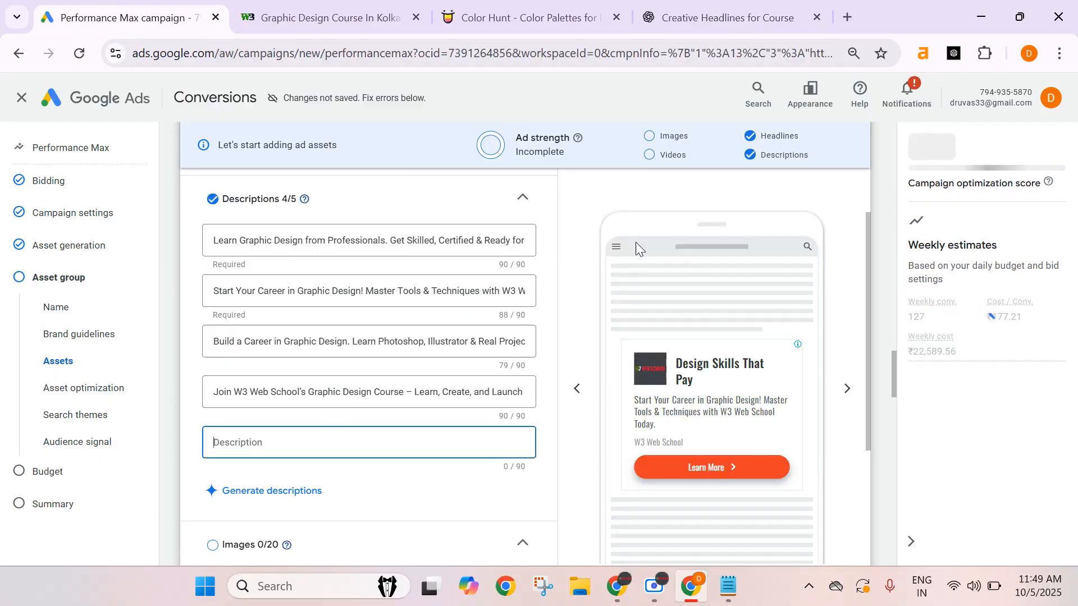
left_click(724, 18)
scroll(313, 306, "down", 2)
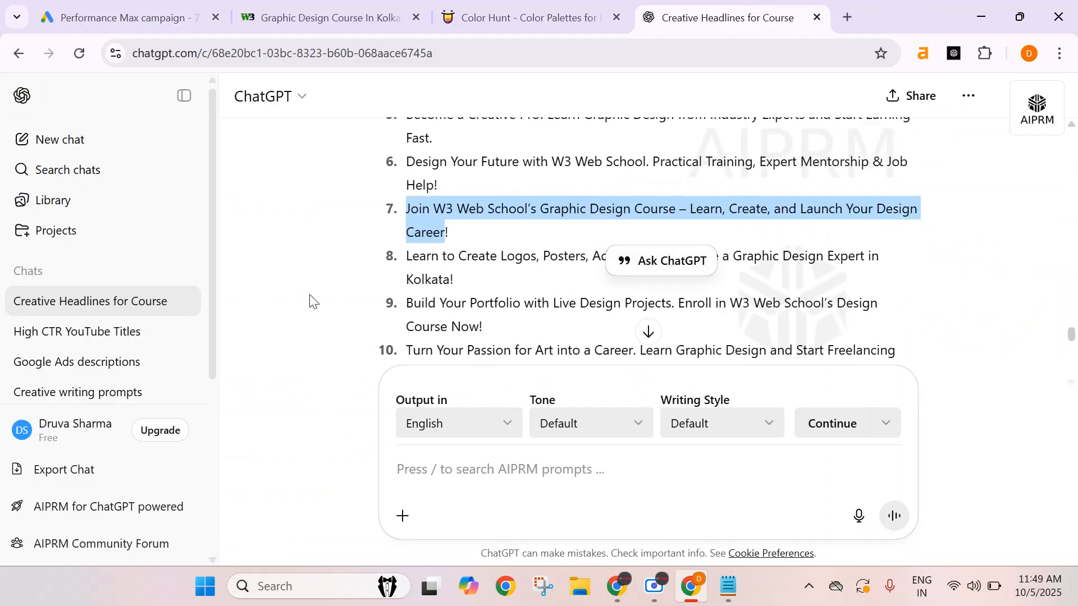
left_click(517, 294)
scroll(520, 296, "down", 2)
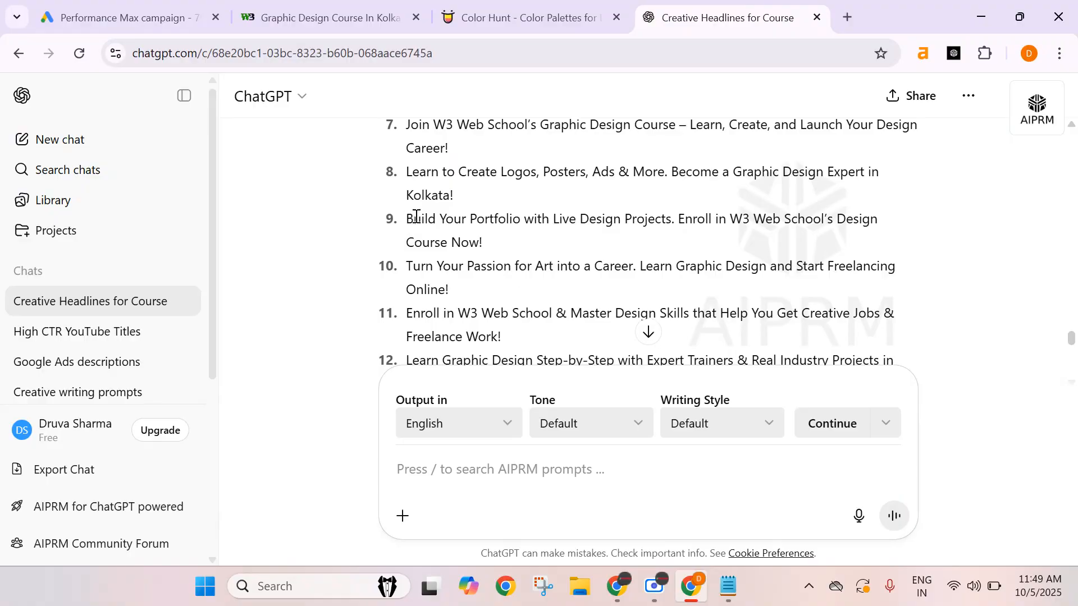
left_click_drag(407, 219, 481, 247)
key("ctrl+c")
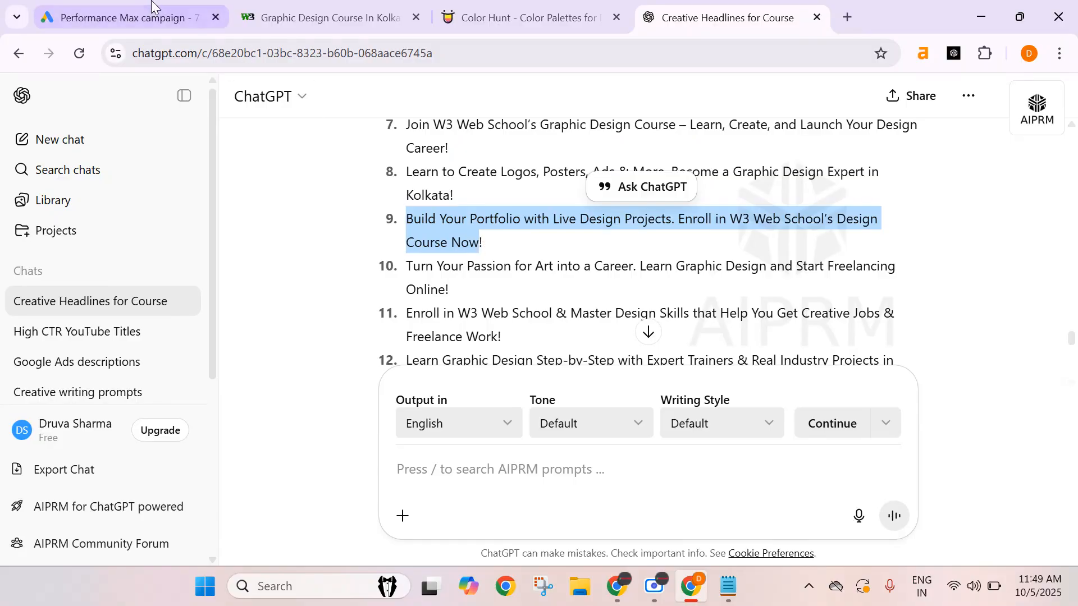
left_click(123, 17)
key("ctrl+v")
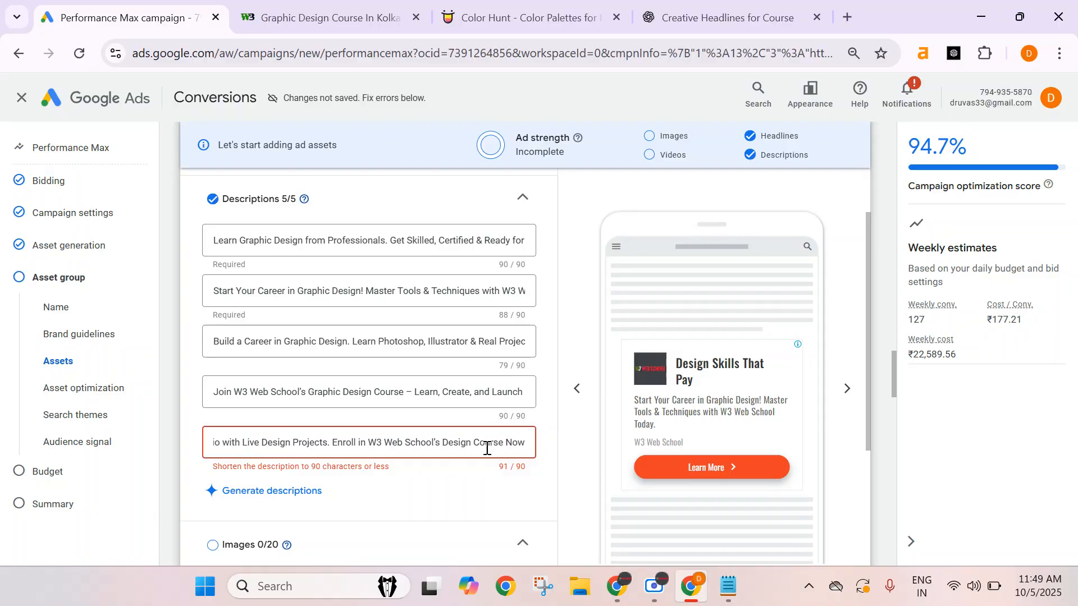
left_click_drag(505, 444, 555, 450)
key("BackSpace")
type(".")
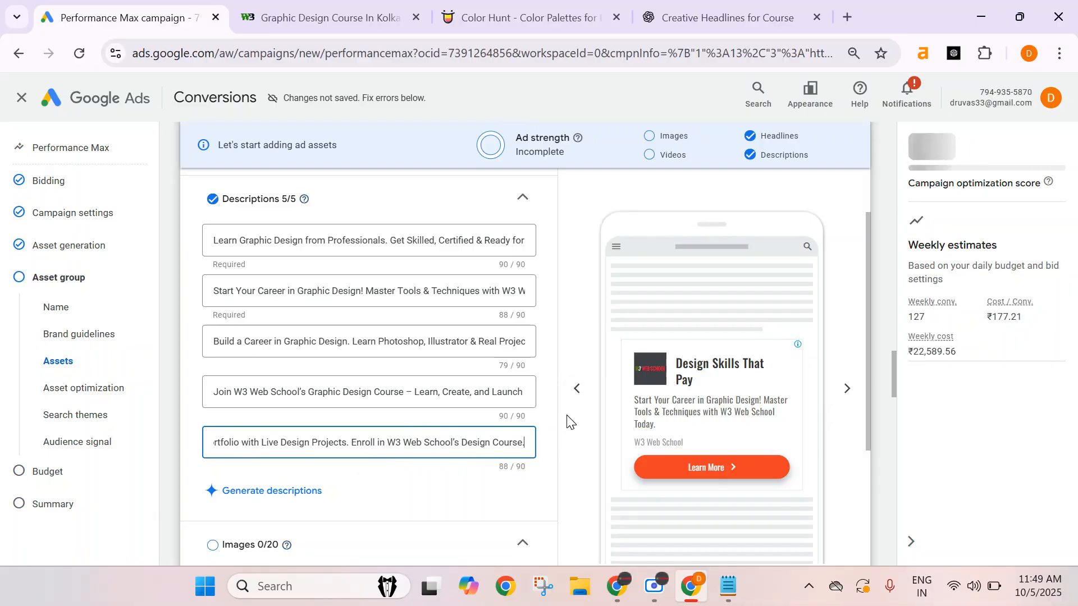
Open the image picker and select the suggested photo of a laptop with colour palettes.
left_click(568, 329)
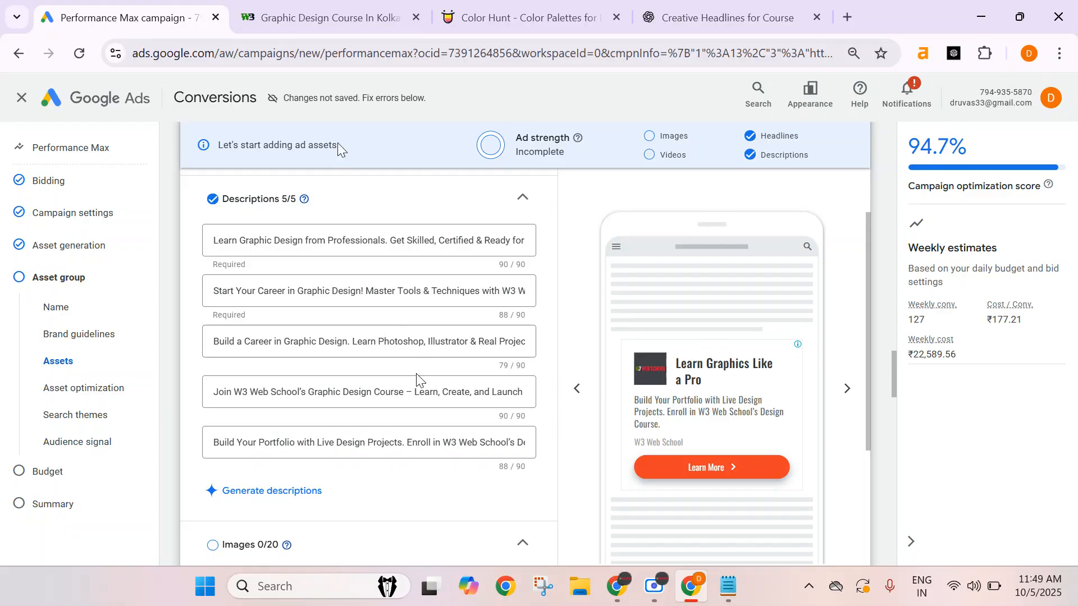
scroll(373, 354, "down", 4)
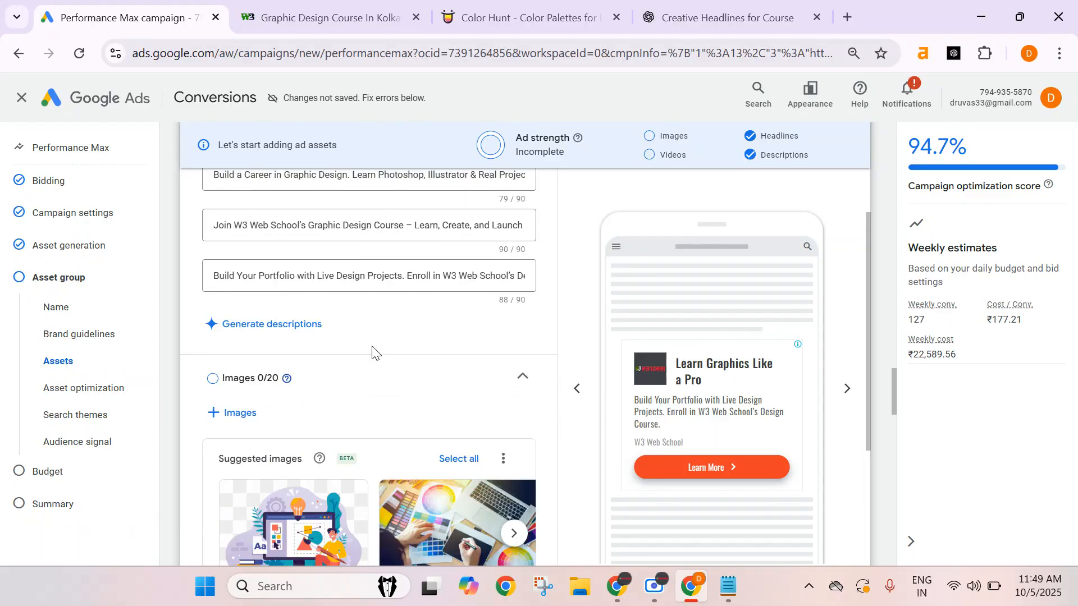
left_click(238, 332)
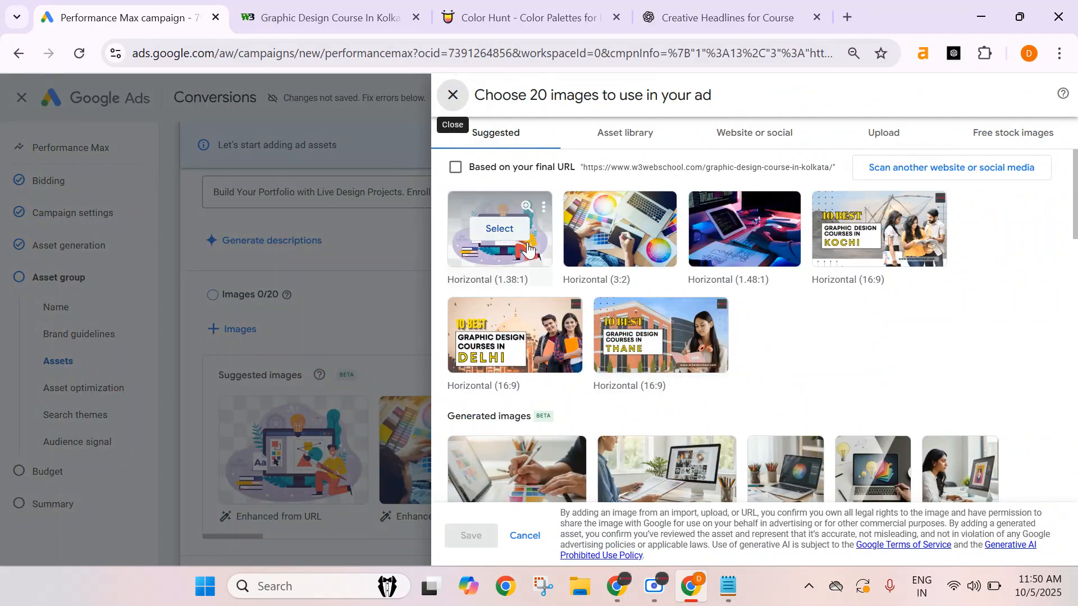
mouse_move(847, 220)
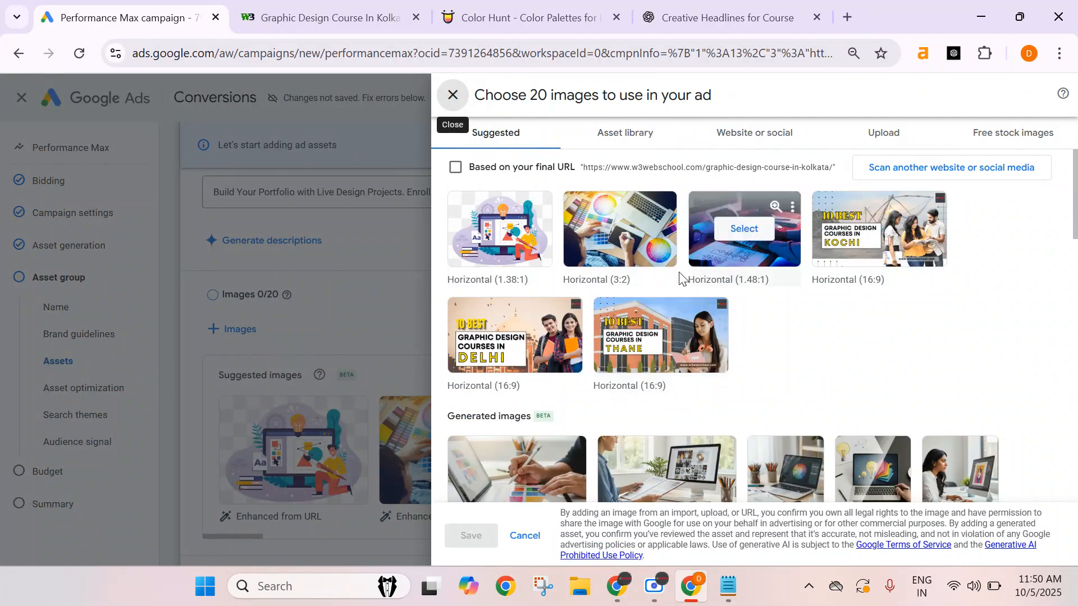
mouse_move(614, 251)
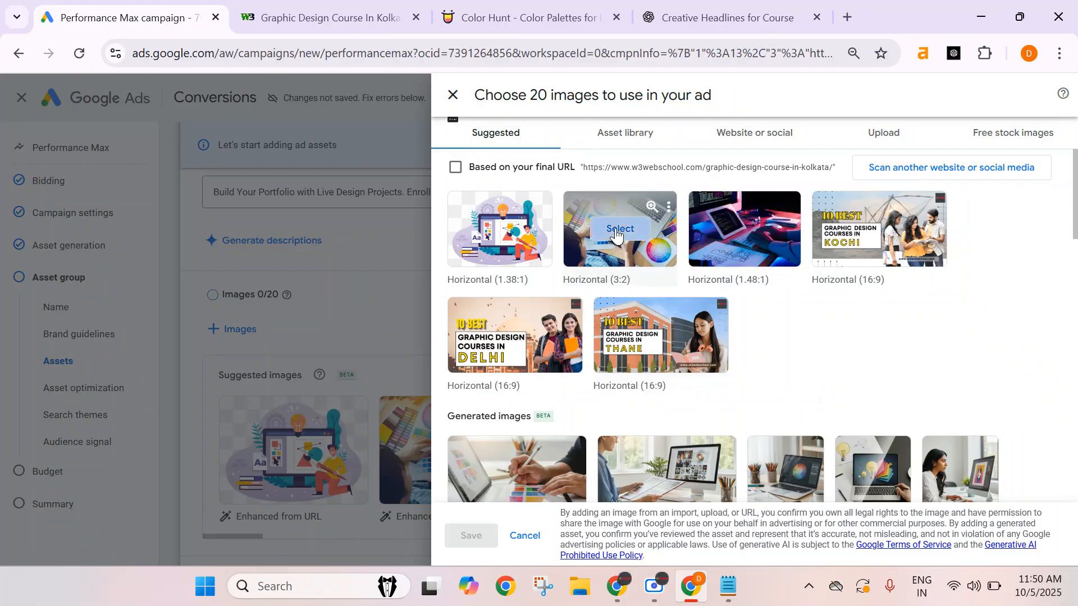
left_click(620, 229)
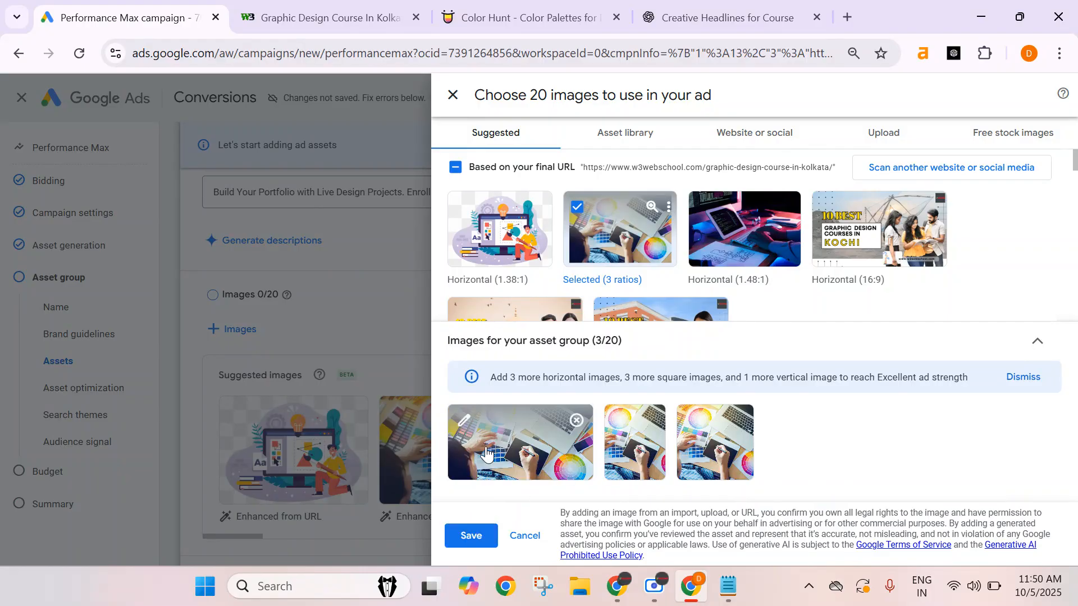
Adjust the laptop-and-colour-palette photo's crops for 1.91:1, 1:1 and 4:5 and confirm the three ratios.
left_click(621, 420)
left_click_drag(637, 254, 647, 287)
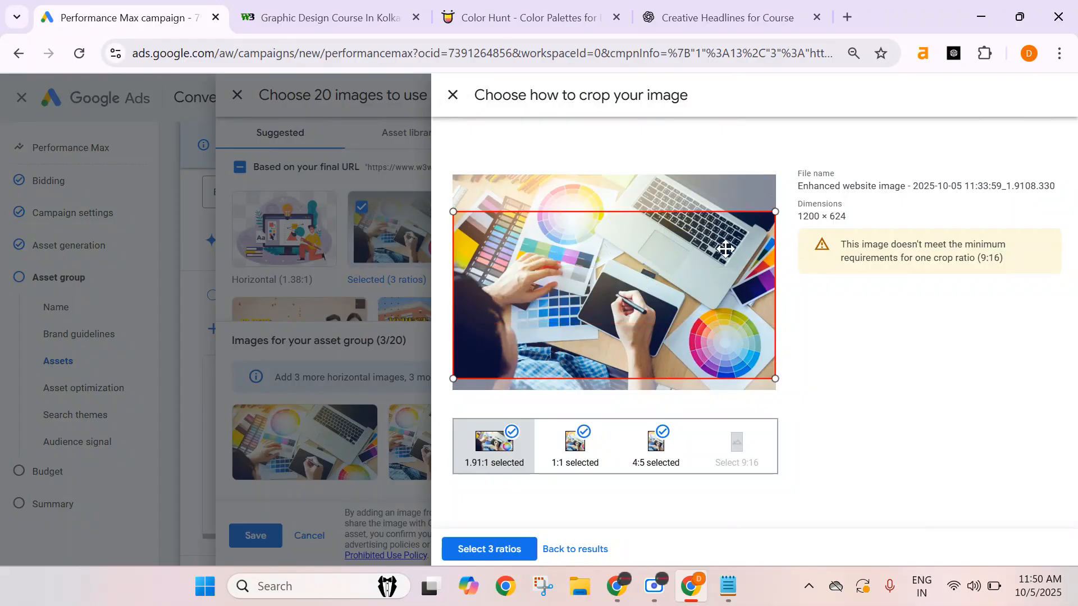
left_click(557, 468)
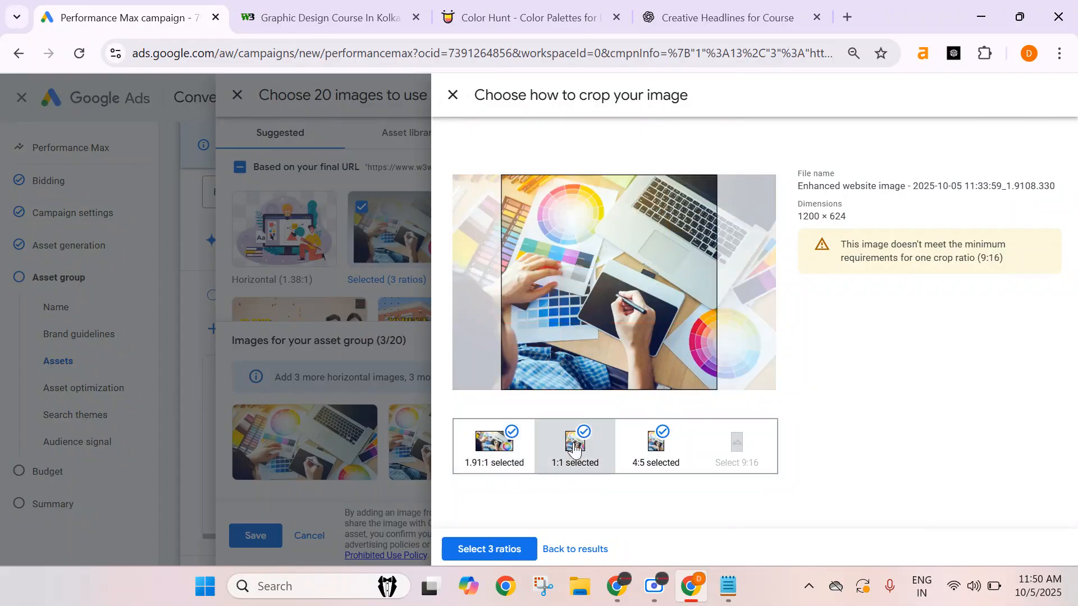
left_click(658, 465)
left_click_drag(633, 342, 607, 334)
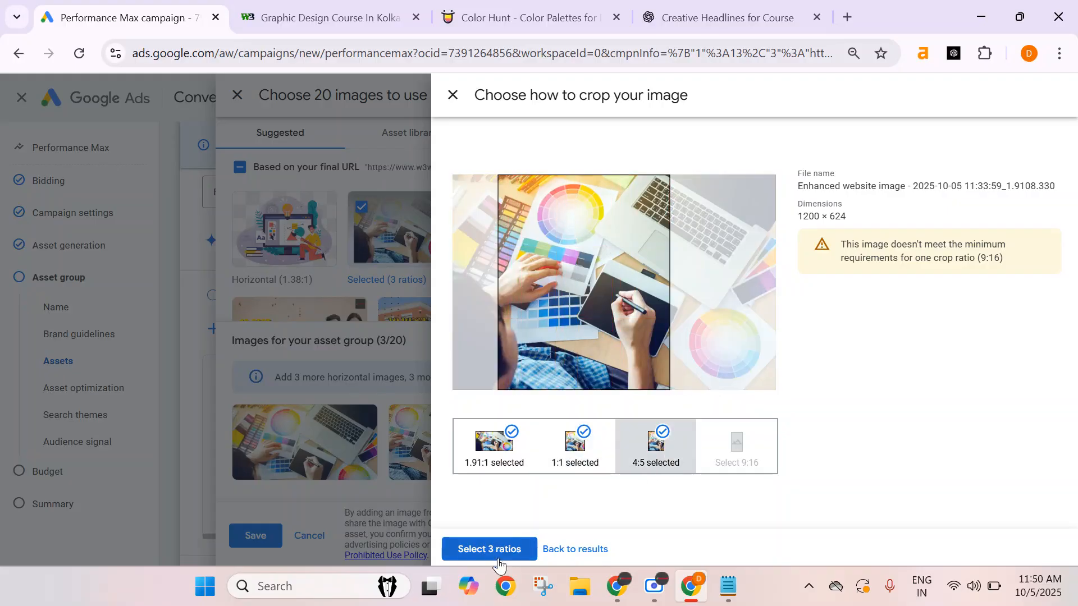
left_click(485, 555)
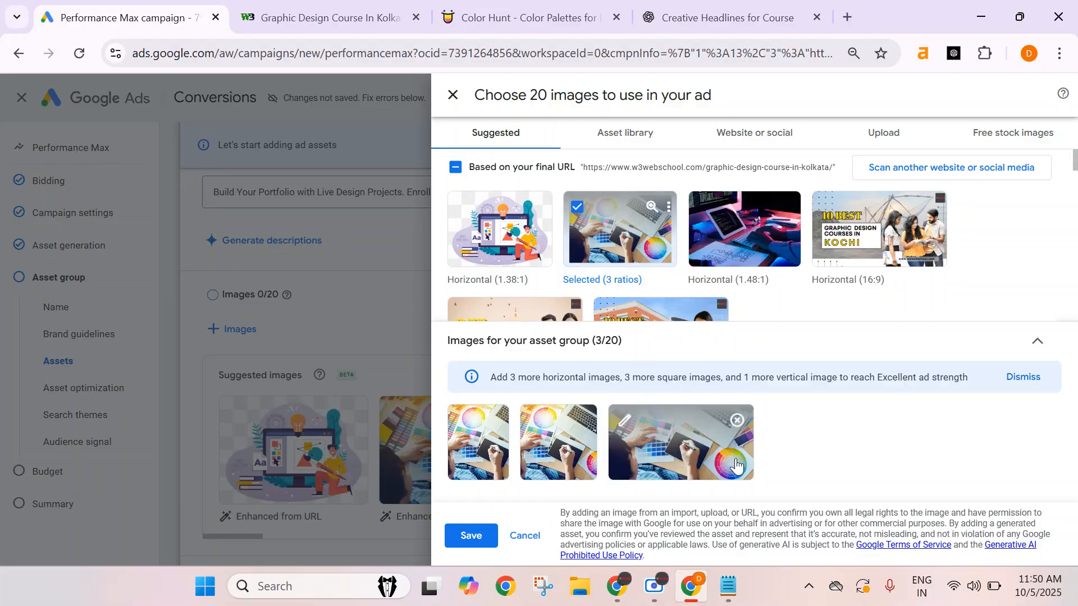
mouse_move(478, 476)
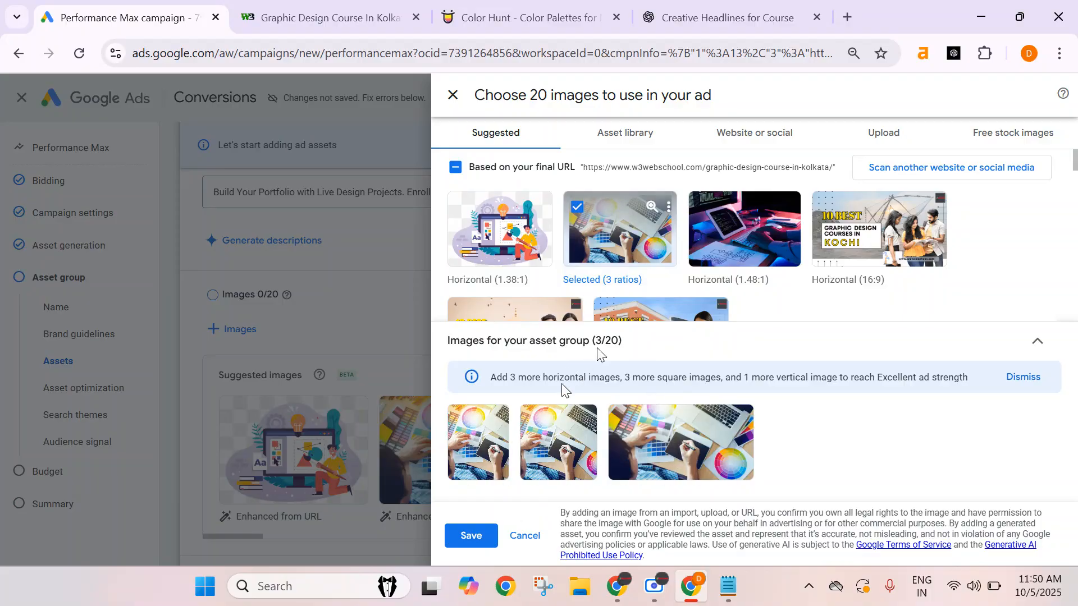
left_click(752, 238)
mouse_move(564, 472)
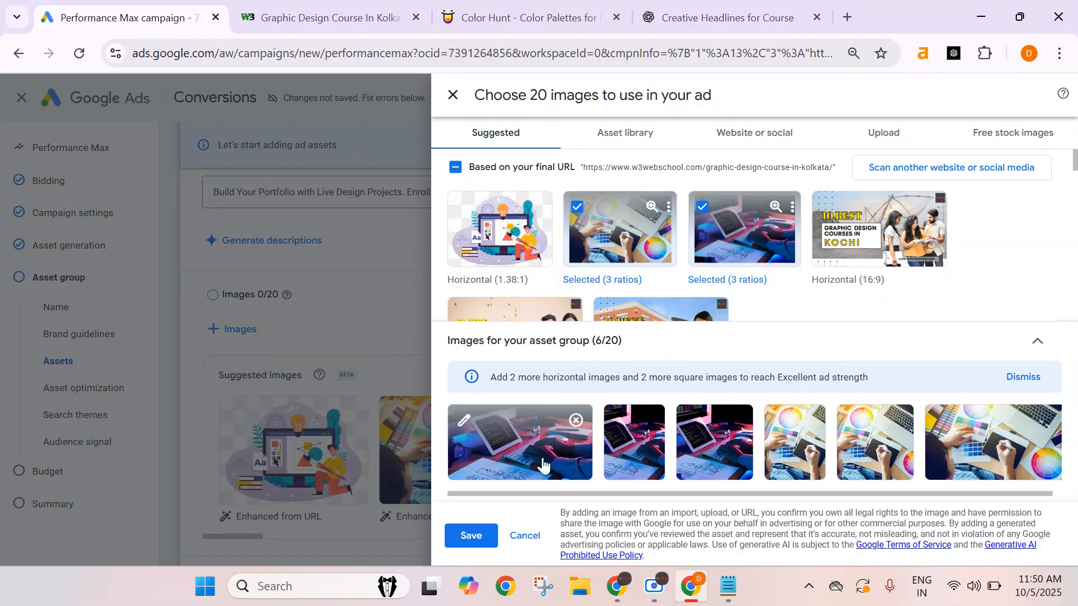
left_click(572, 422)
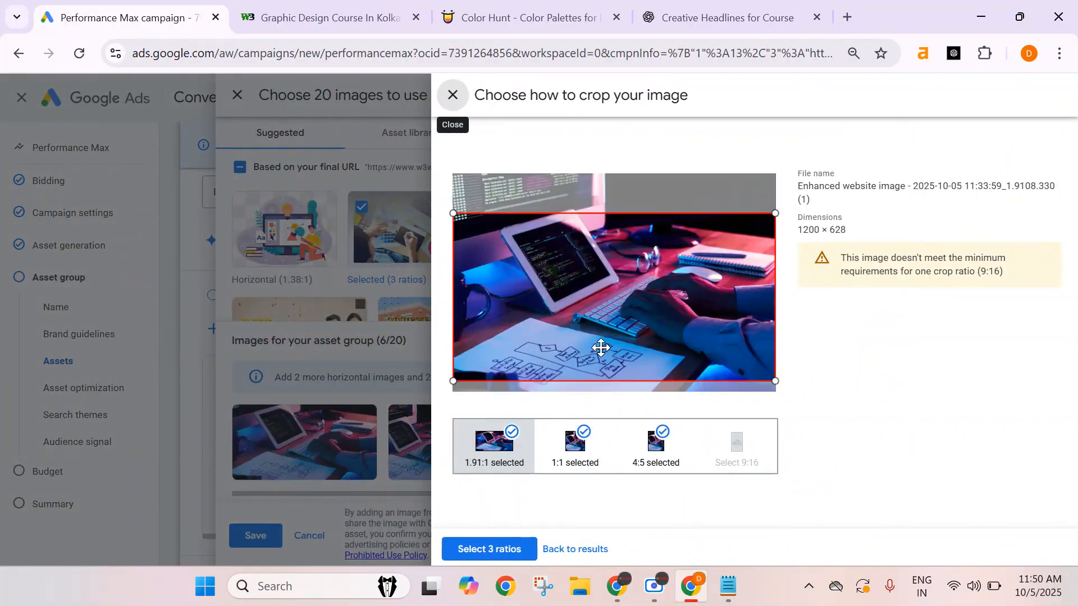
left_click(512, 433)
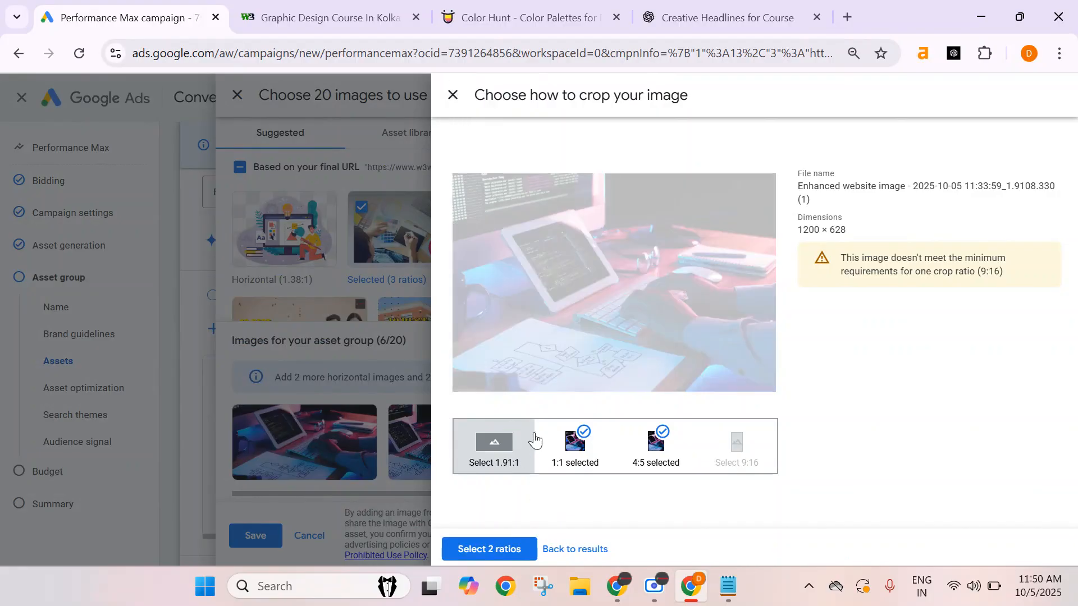
left_click(599, 438)
left_click(656, 439)
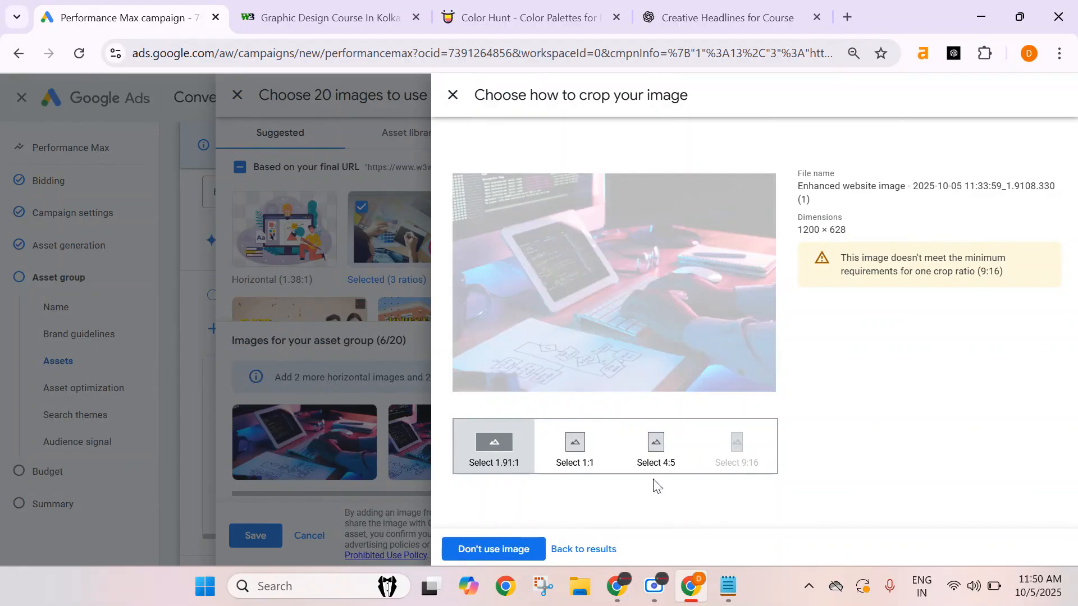
left_click(502, 550)
Add the generated tablet-drawing image and confirm its 1.91:1, 1:1 and 4:5 crops.
scroll(657, 248, "down", 10)
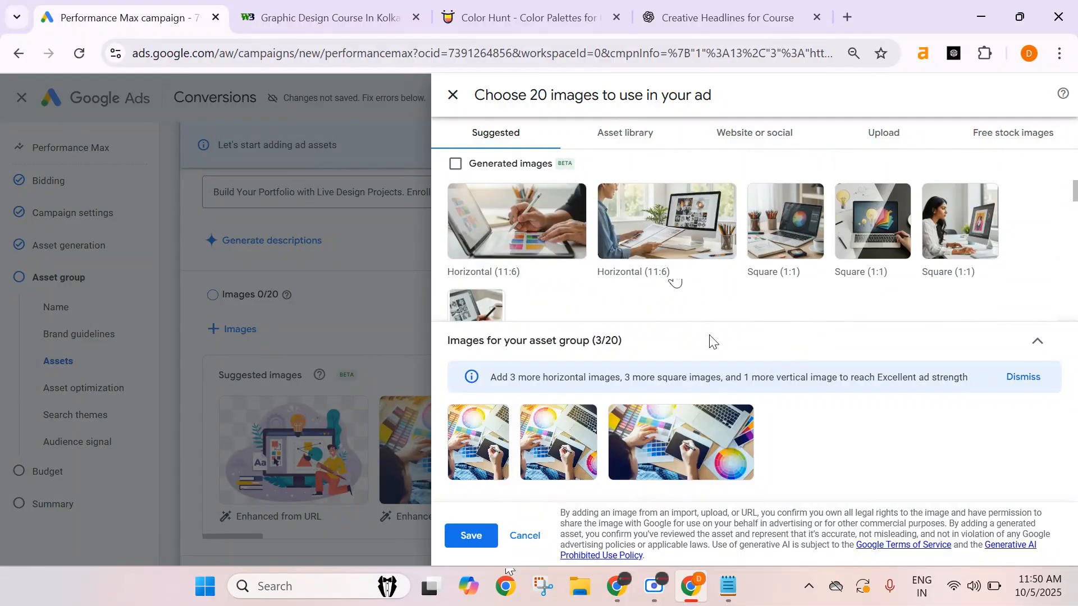
left_click(496, 225)
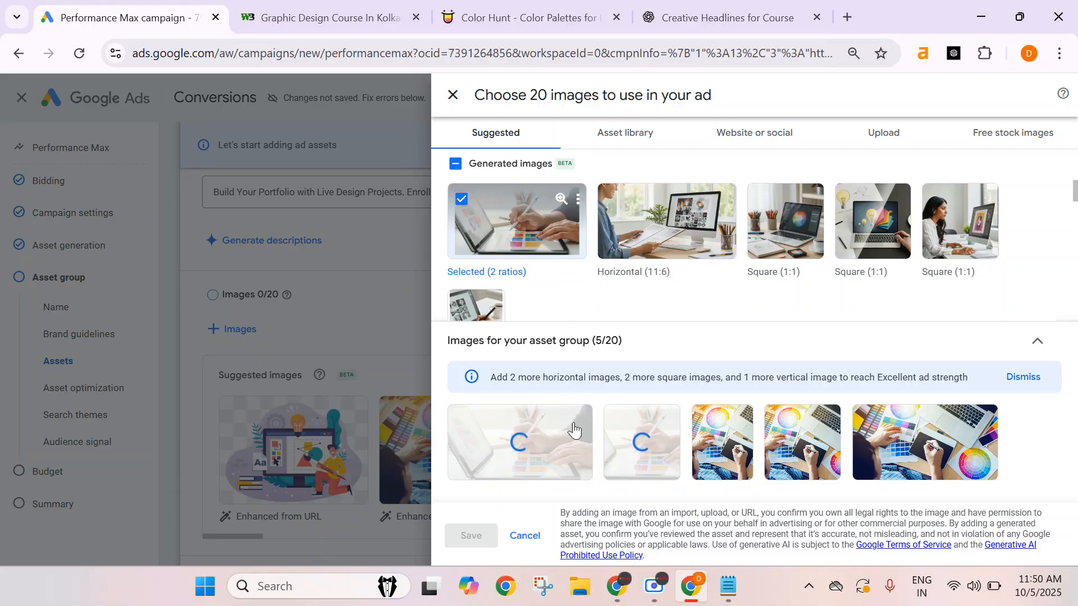
left_click(519, 457)
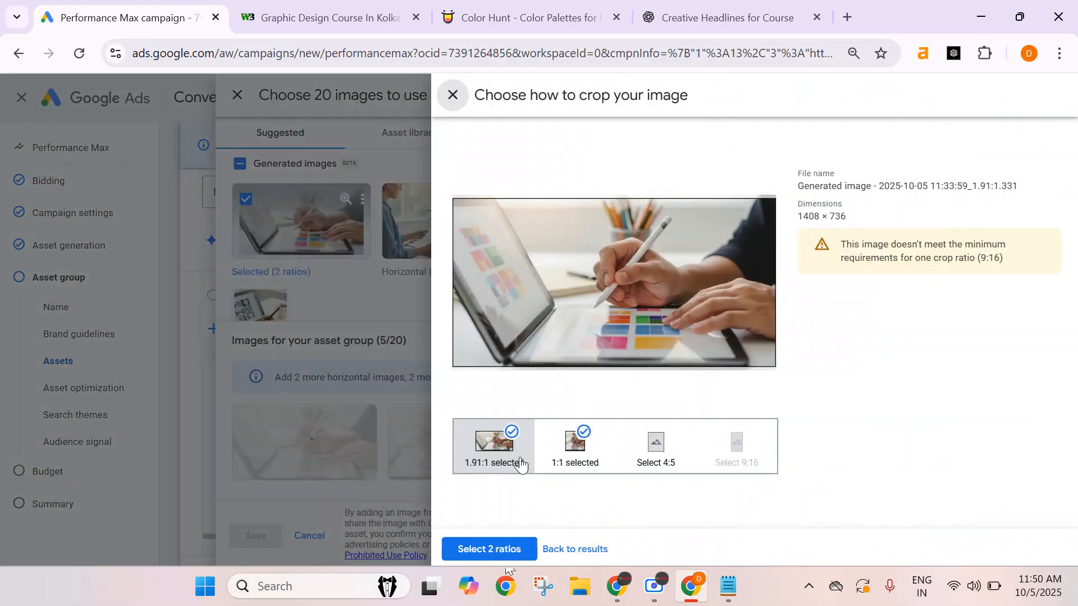
left_click(584, 464)
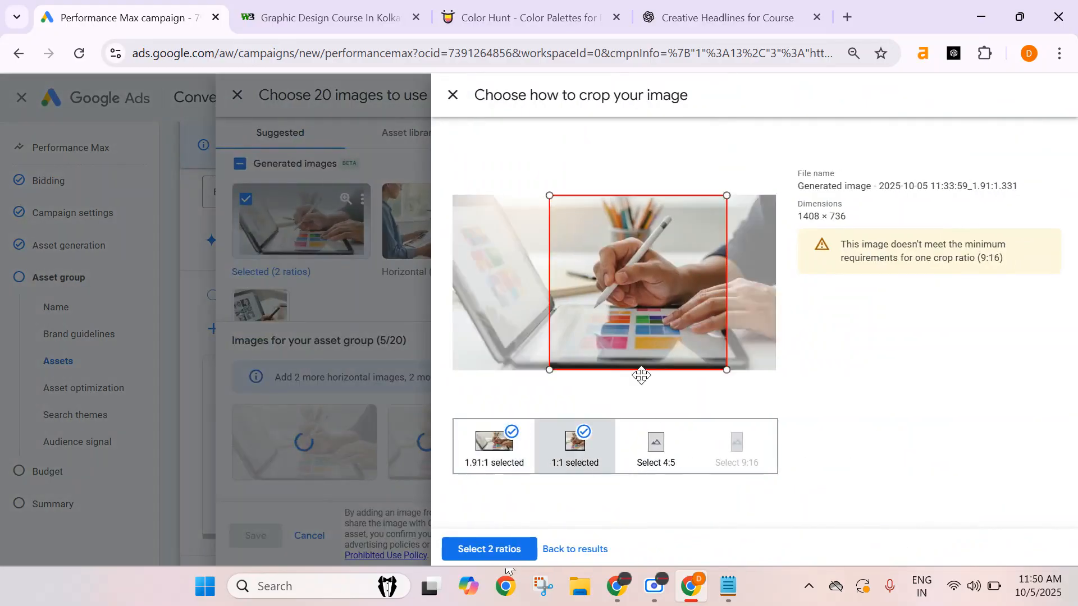
left_click(651, 458)
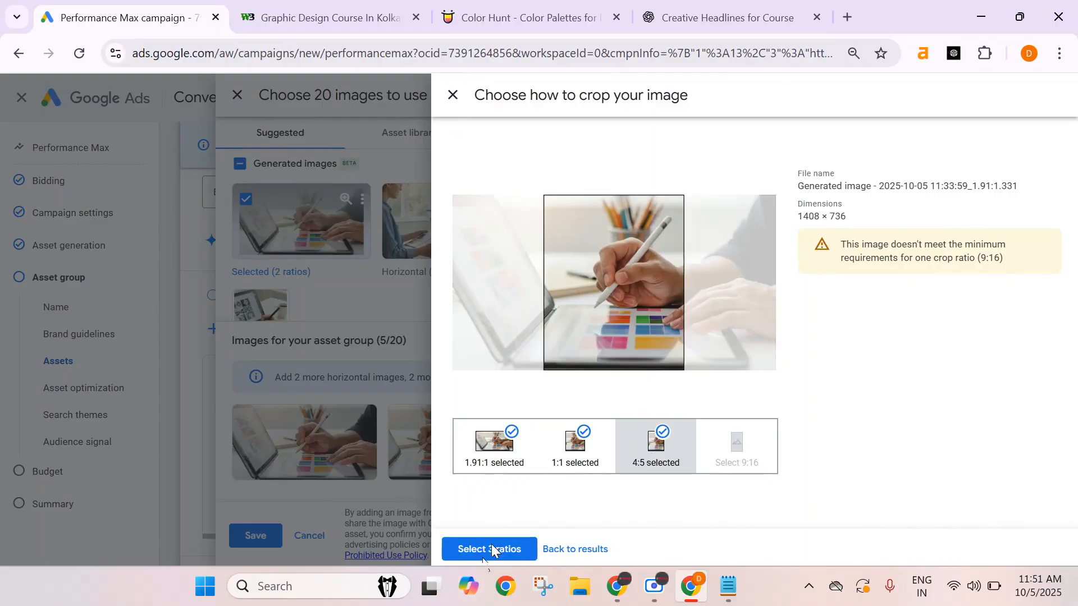
left_click(491, 549)
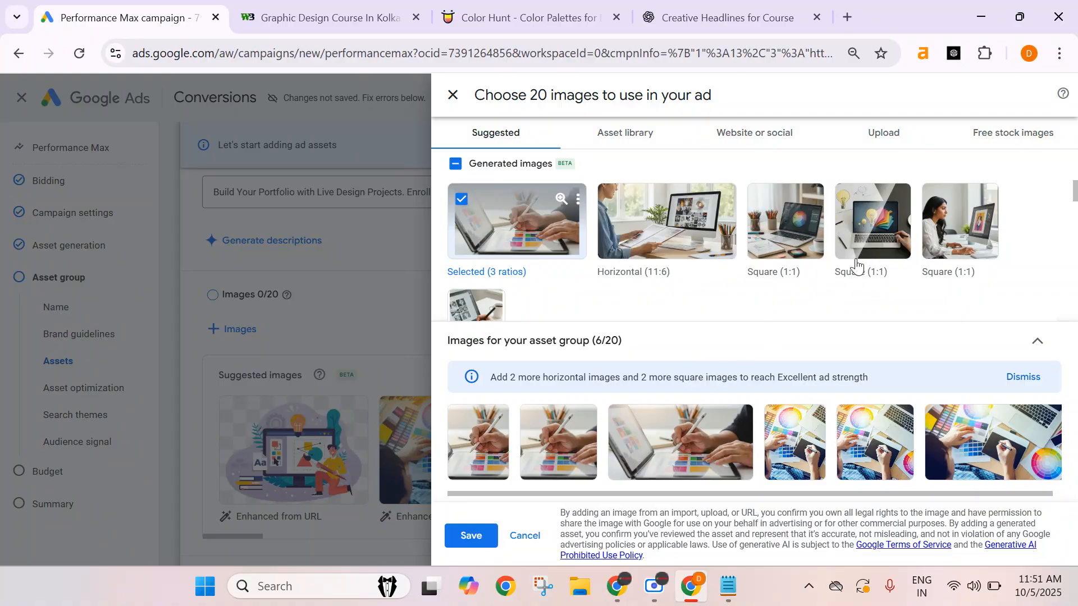
Add the generated image of a woman at a monitor, keeping only its 1:1 and 4:5 crops.
left_click(960, 220)
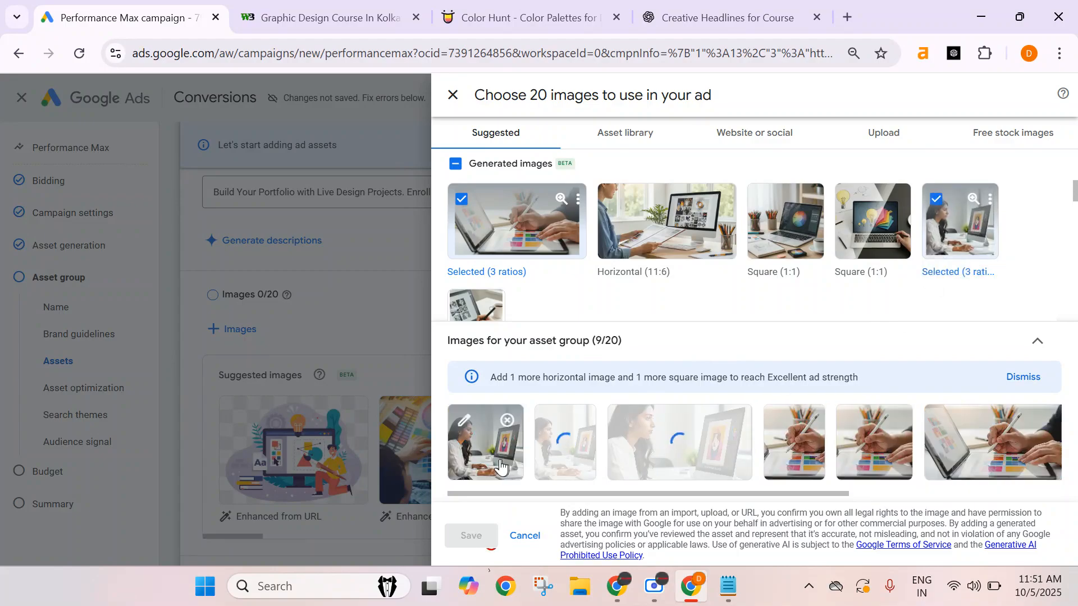
left_click(501, 466)
mouse_move(636, 280)
left_mouse_down()
mouse_move(634, 303)
mouse_move(634, 291)
left_mouse_up()
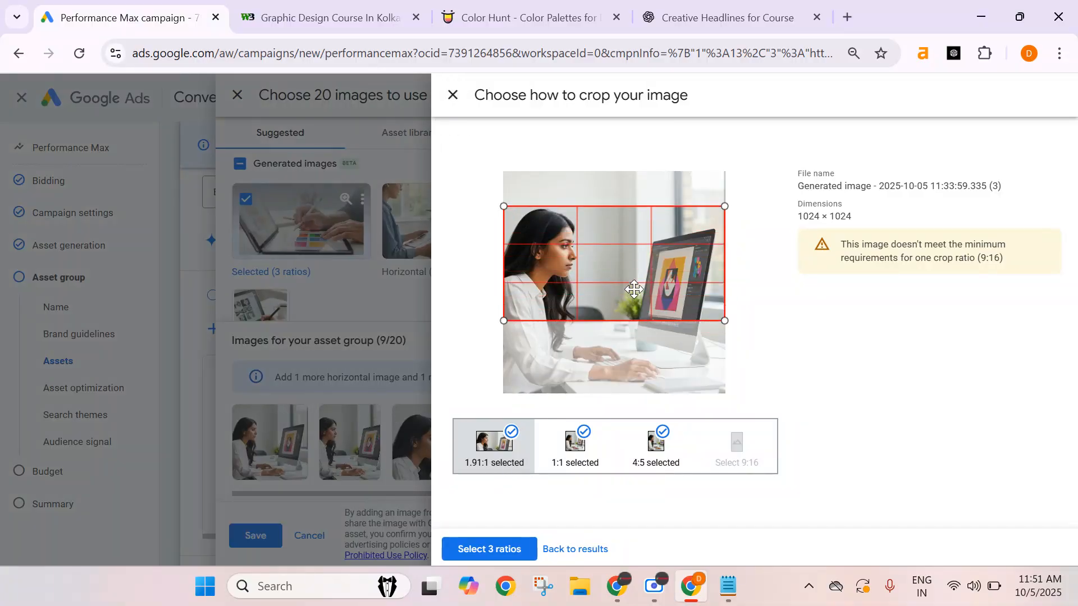
left_click(581, 464)
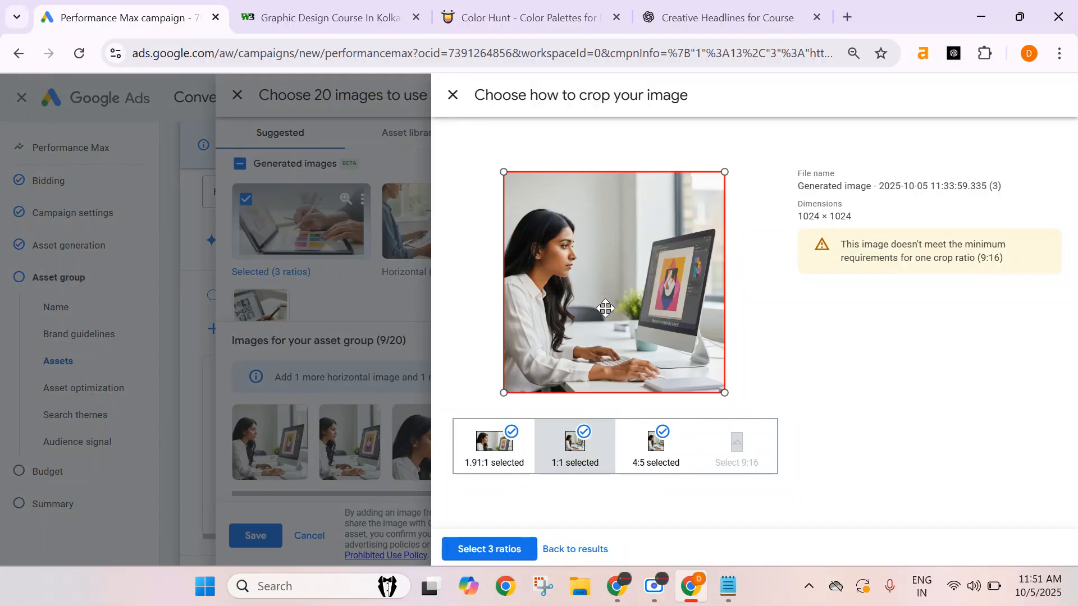
left_click(665, 463)
mouse_move(618, 353)
left_mouse_down()
mouse_move(654, 354)
mouse_move(627, 354)
left_mouse_up()
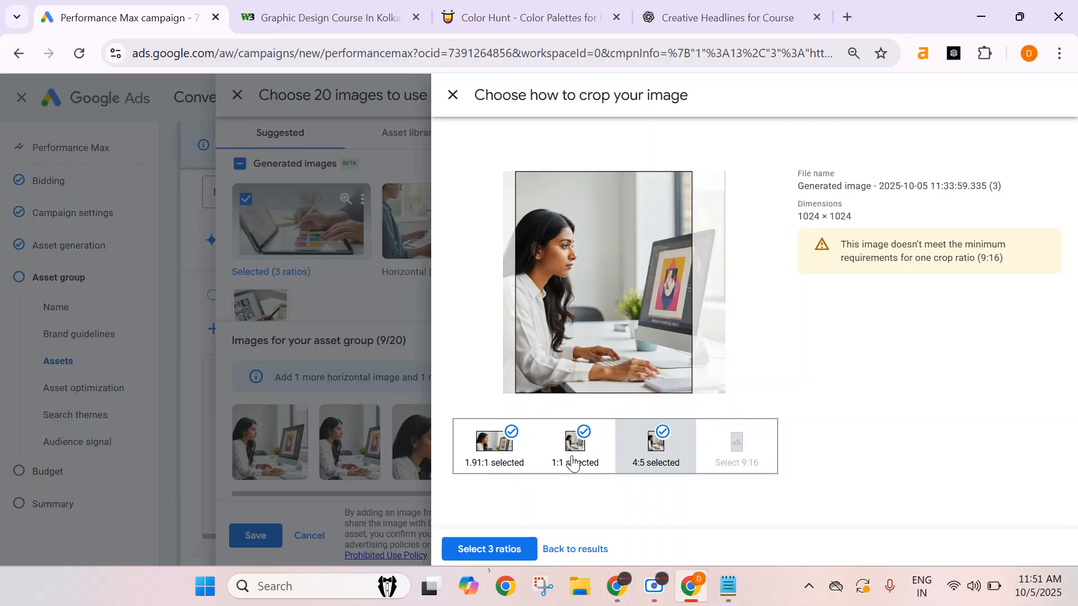
left_click(572, 464)
left_click(487, 466)
left_click(511, 431)
left_click(489, 549)
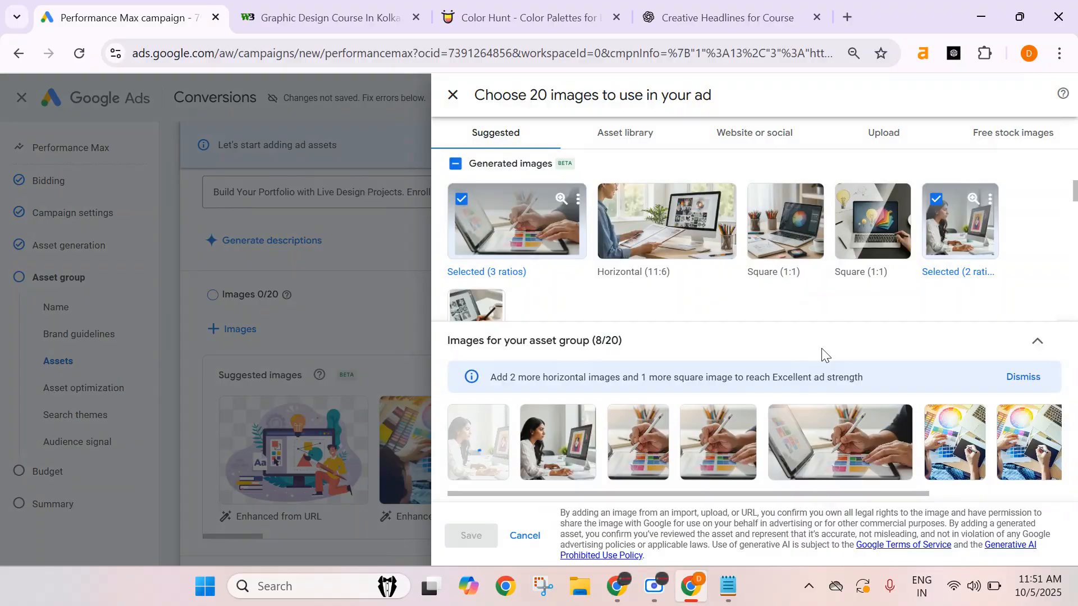
Add the generated square laptop-with-colour-wheel image and confirm its 1.91:1, 1:1 and 4:5 crops.
scroll(820, 260, "down", 2)
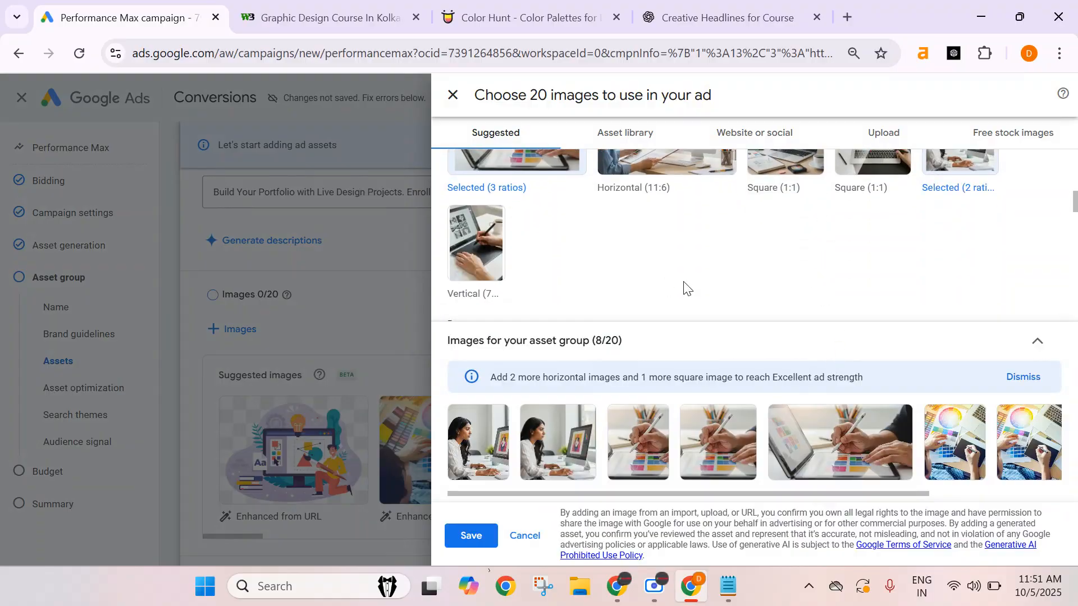
scroll(669, 288, "up", 2)
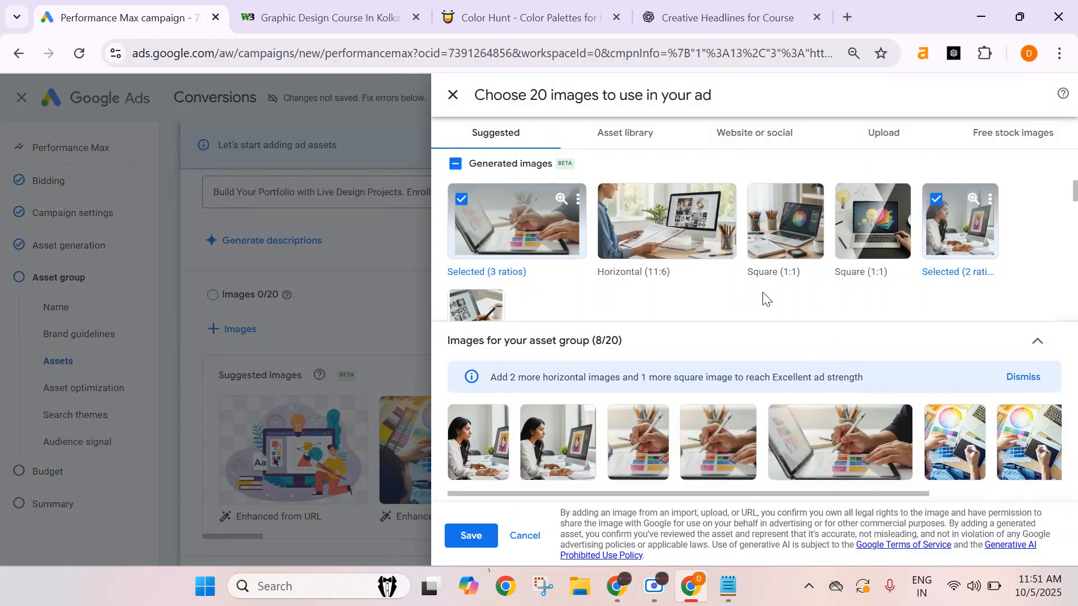
left_click(785, 221)
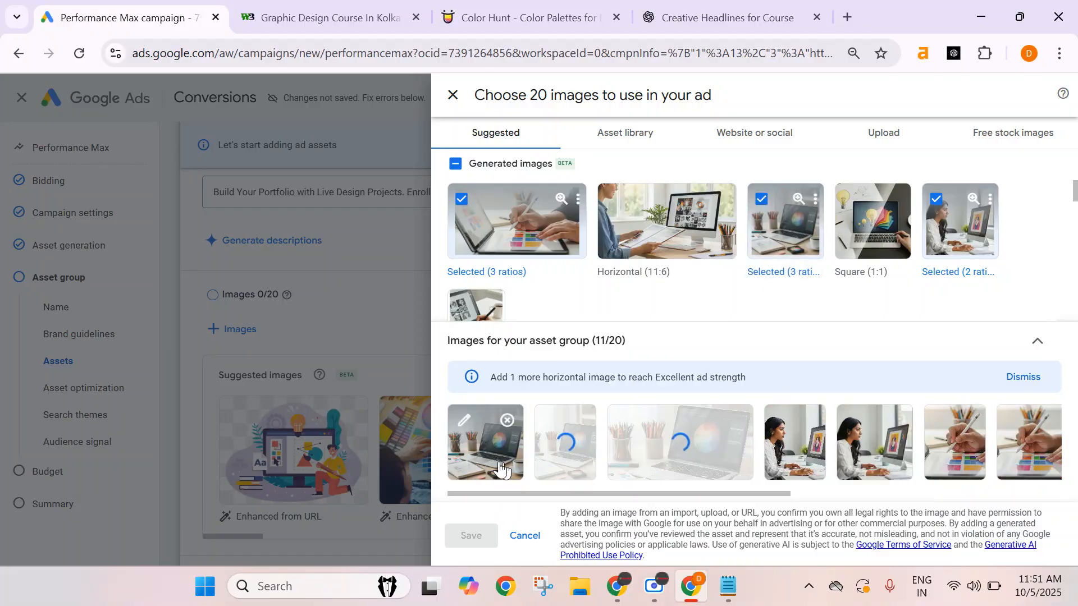
left_click(502, 468)
left_click_drag(643, 299, 642, 320)
left_click(583, 466)
left_click(650, 461)
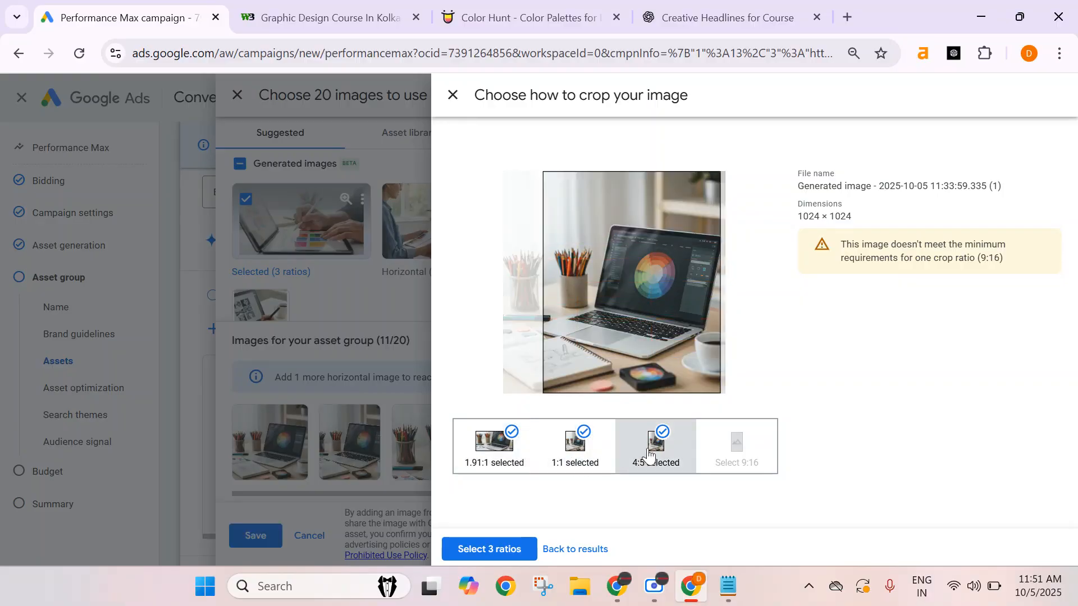
left_click(474, 547)
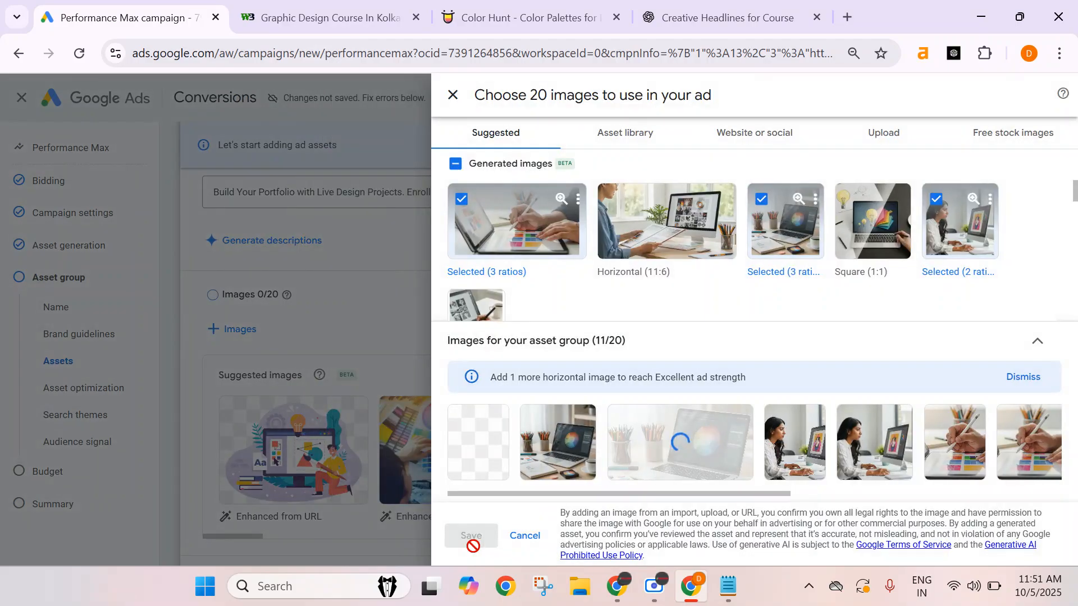
Browse the suggested images, website images and asset library for more image options.
scroll(718, 291, "down", 10)
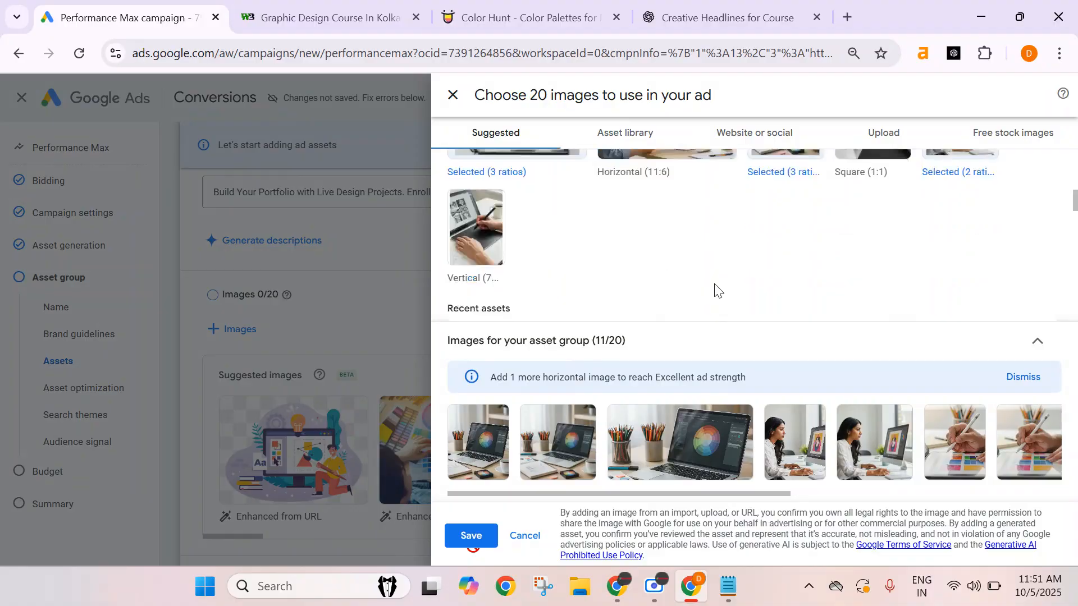
scroll(717, 291, "up", 5)
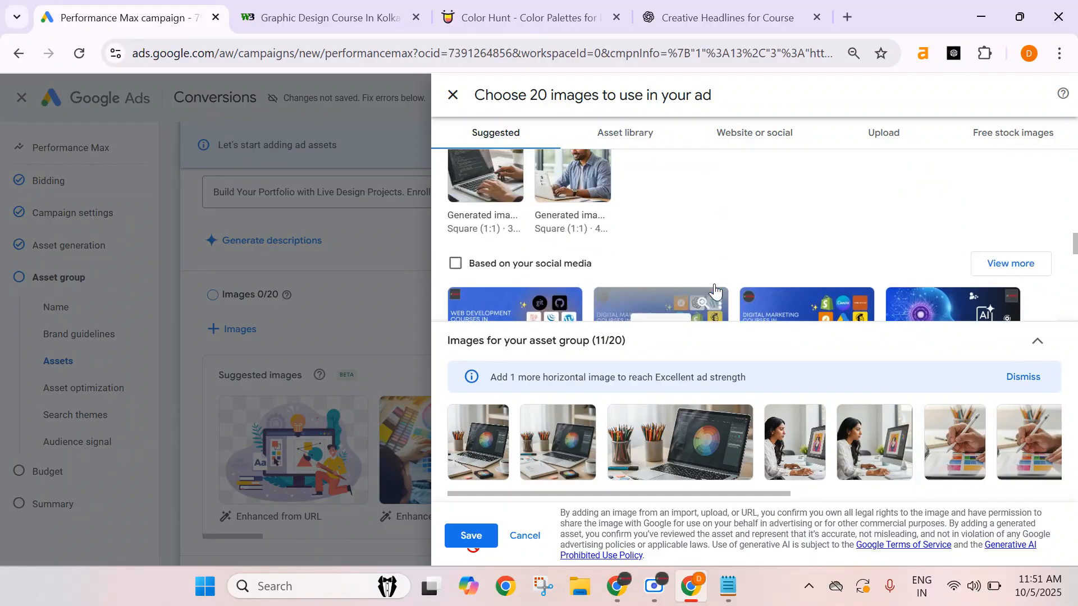
scroll(777, 253, "up", 5)
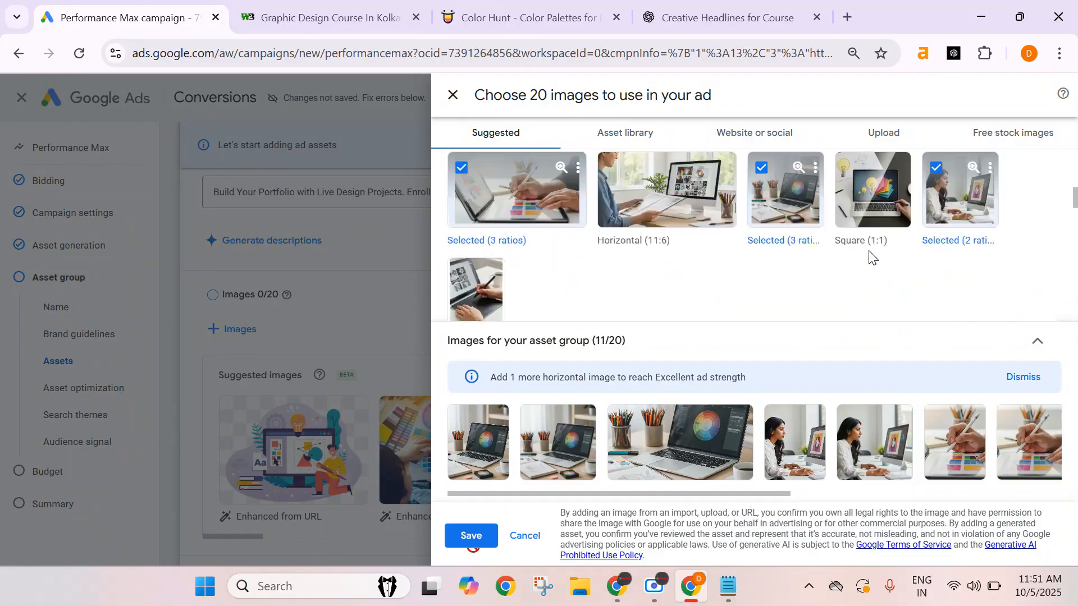
scroll(820, 236, "up", 5)
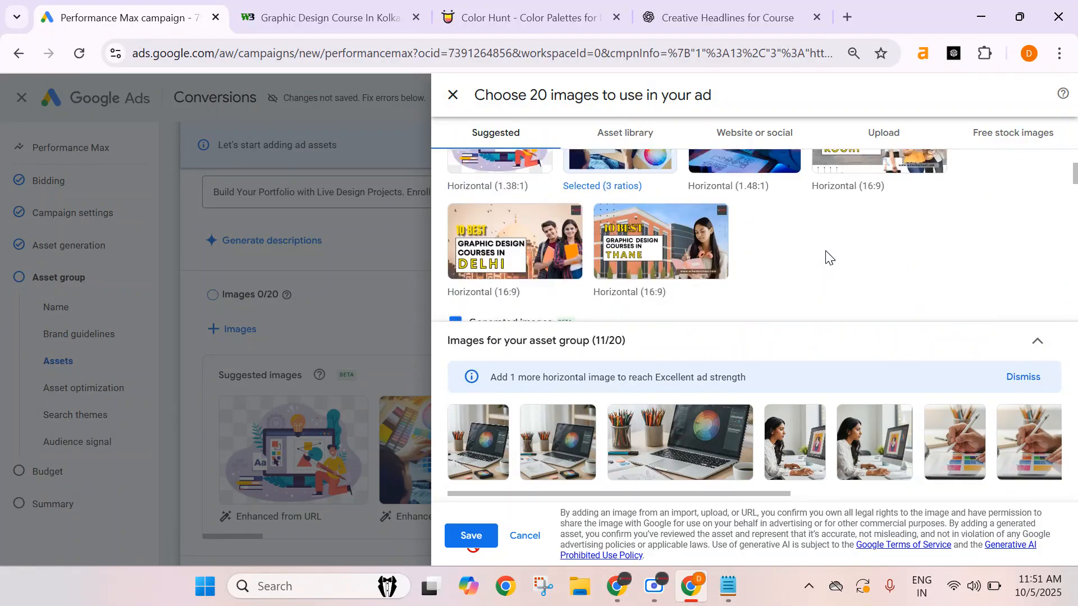
left_click(730, 137)
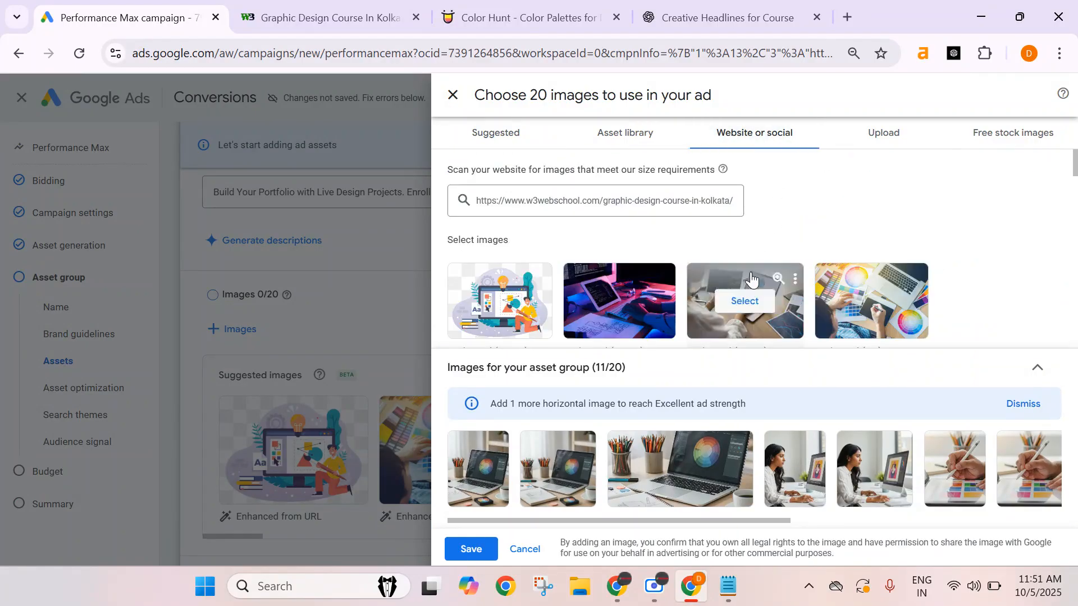
scroll(746, 298, "down", 3)
left_click(671, 136)
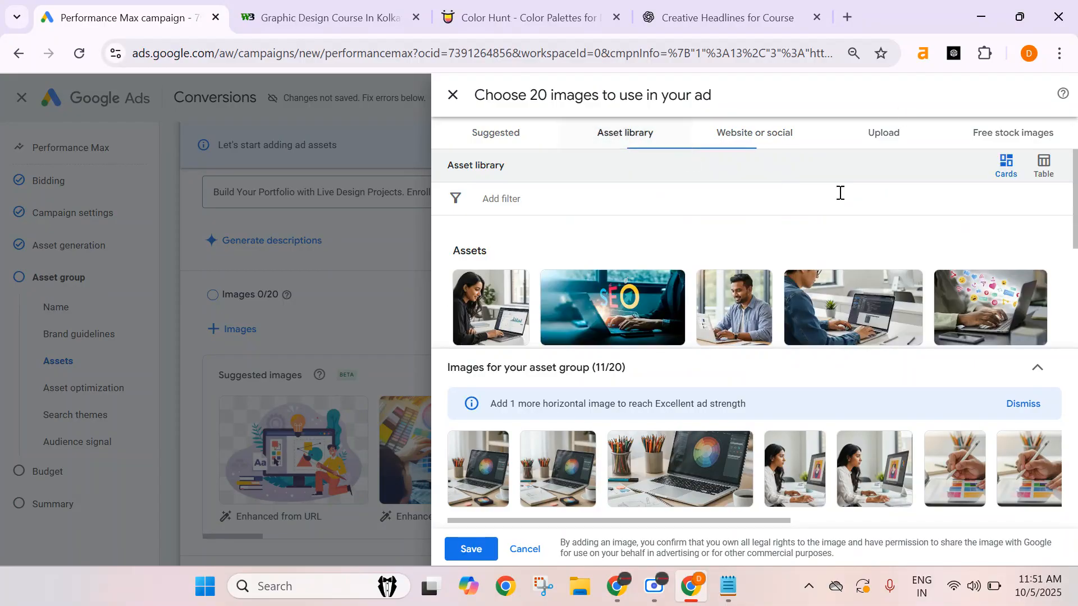
Select a free stock design illustration with all four ratios from the stock images.
left_click(1010, 134)
scroll(780, 224, "down", 5)
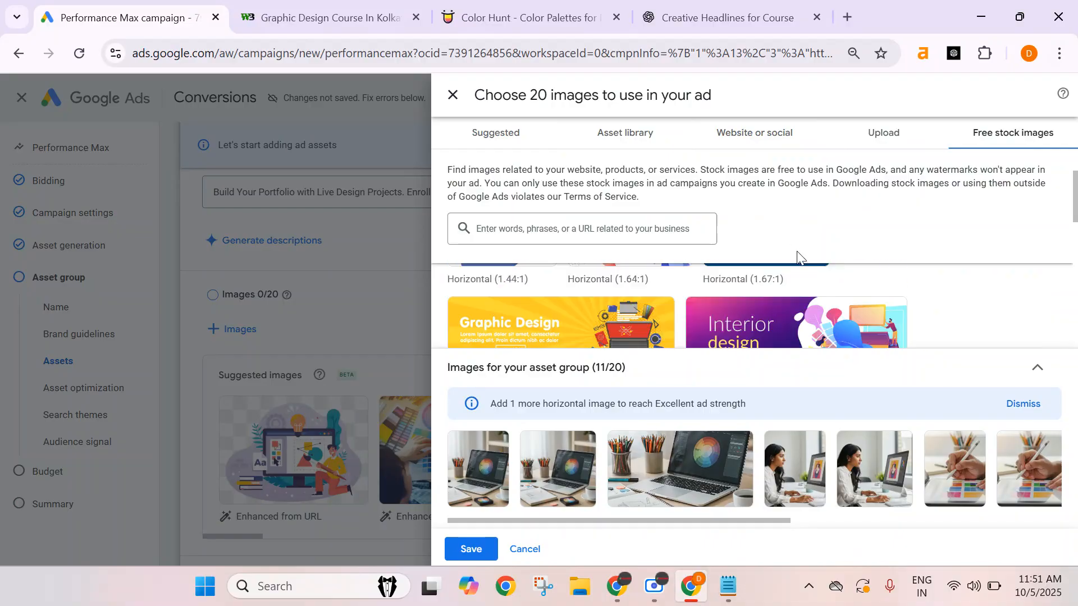
scroll(855, 310, "down", 2)
scroll(864, 309, "down", 1)
scroll(954, 326, "up", 1)
scroll(1005, 331, "up", 1)
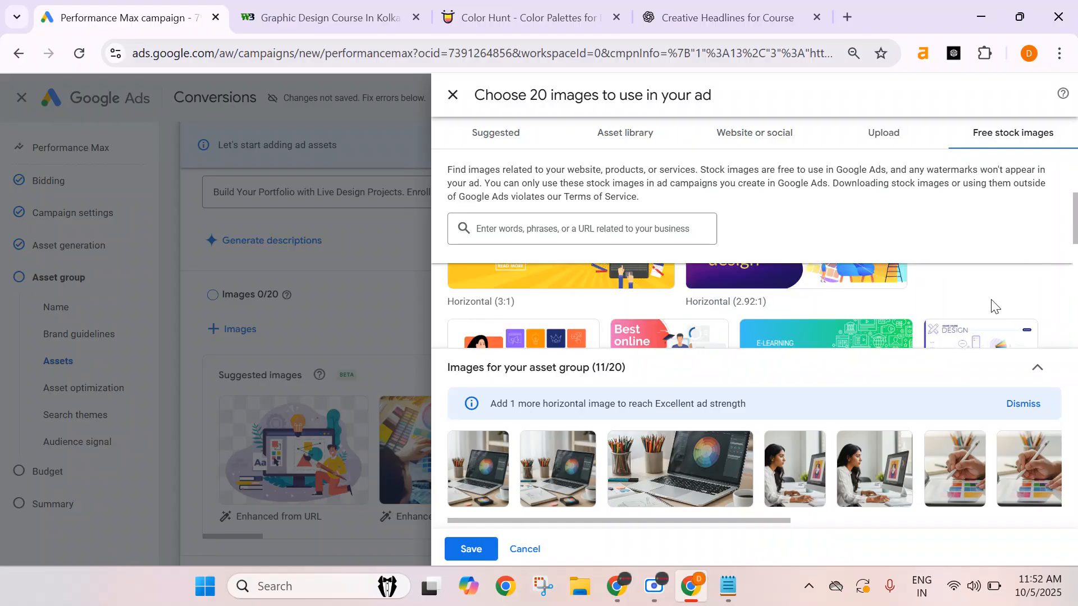
scroll(977, 298, "down", 1)
scroll(980, 307, "down", 1)
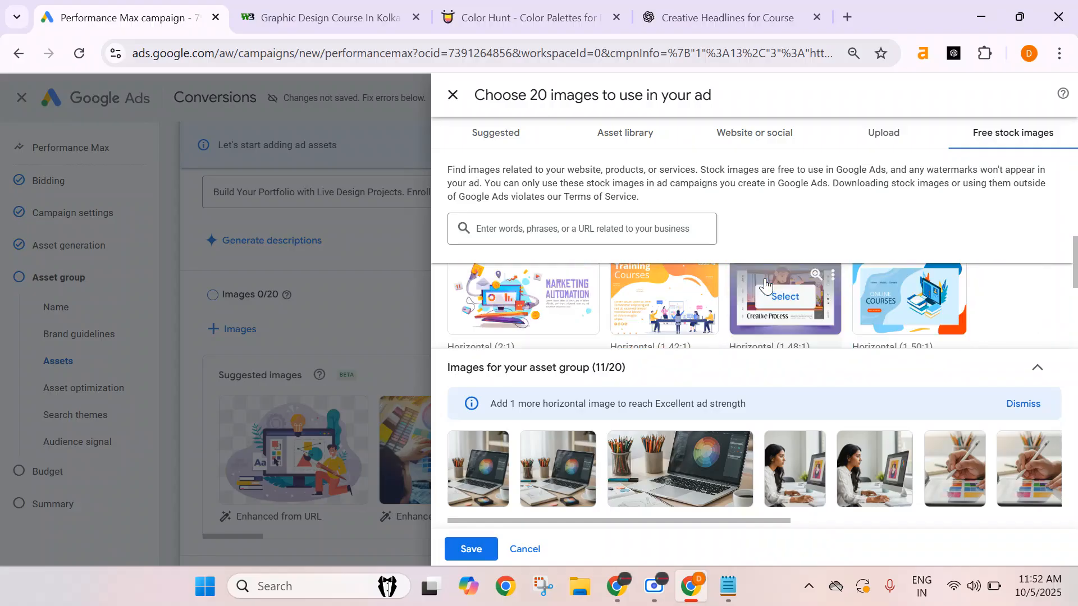
scroll(954, 297, "up", 1)
left_click(980, 283)
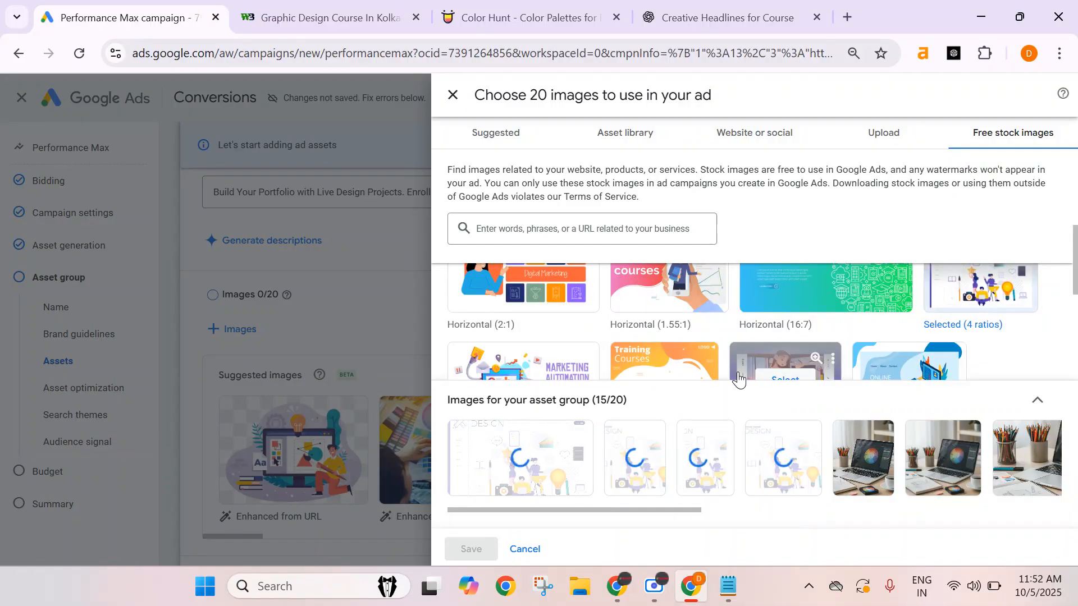
Open the stock design illustration's crop options and reposition its 1.91:1, 1:1, 4:5 and 9:16 crops around the figures.
left_click(552, 480)
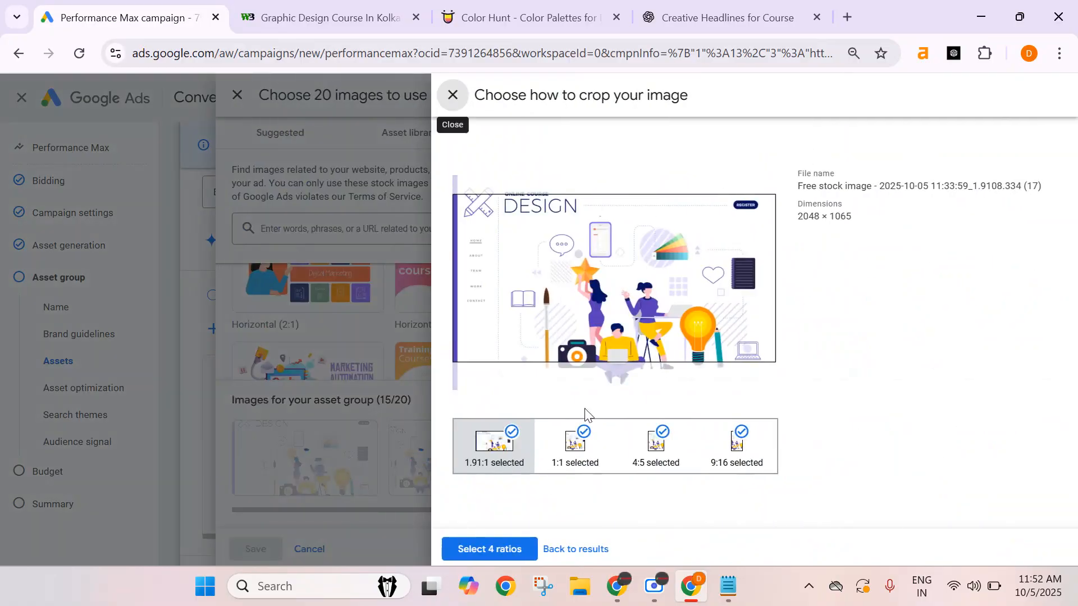
left_click_drag(666, 343, 666, 371)
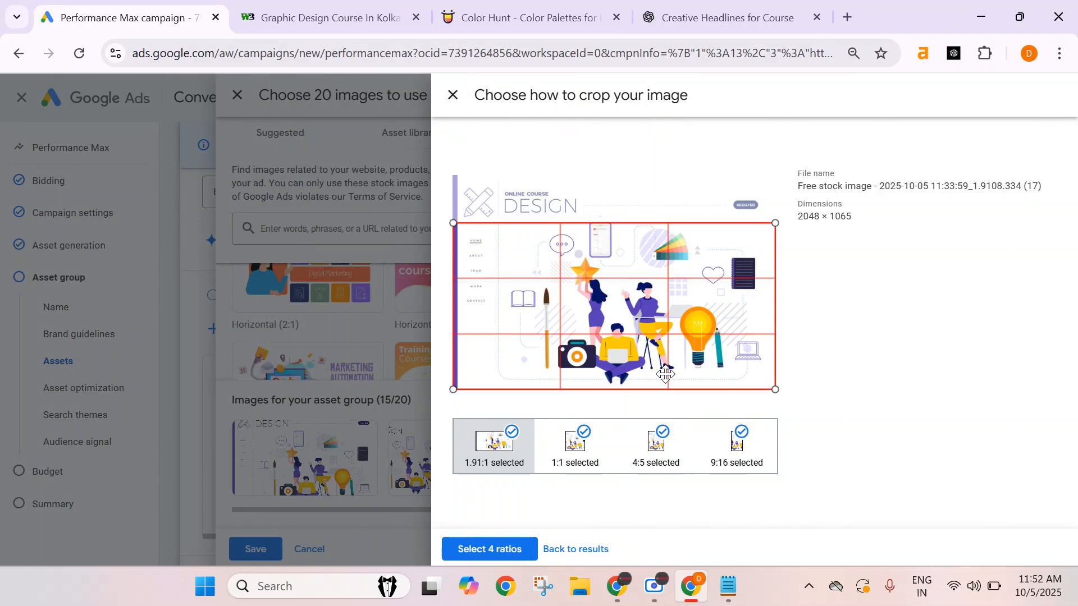
left_click(576, 457)
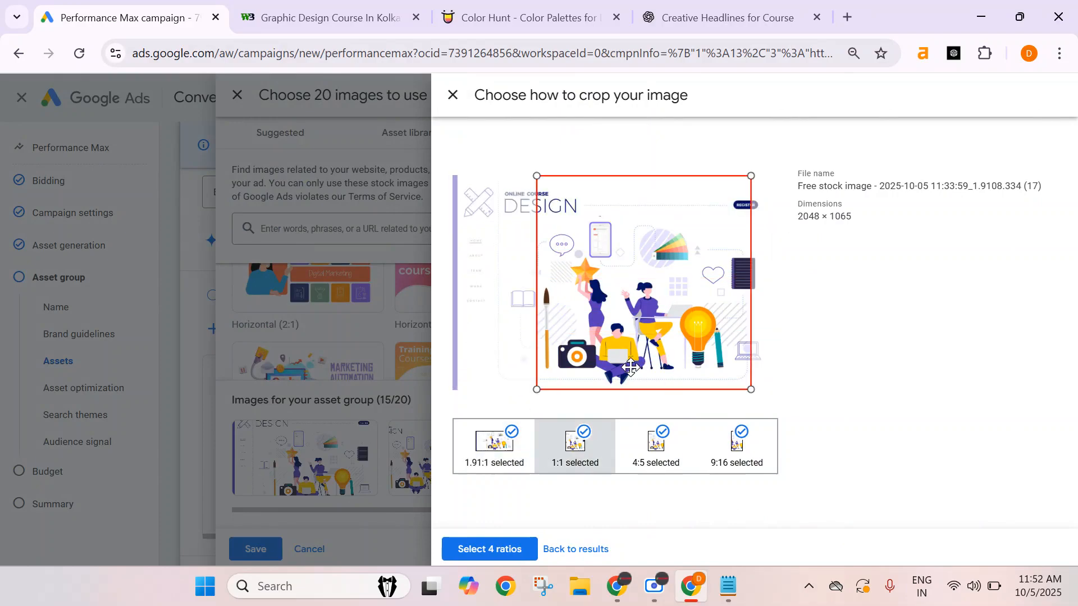
left_click_drag(536, 202, 614, 231)
left_click_drag(712, 353, 652, 341)
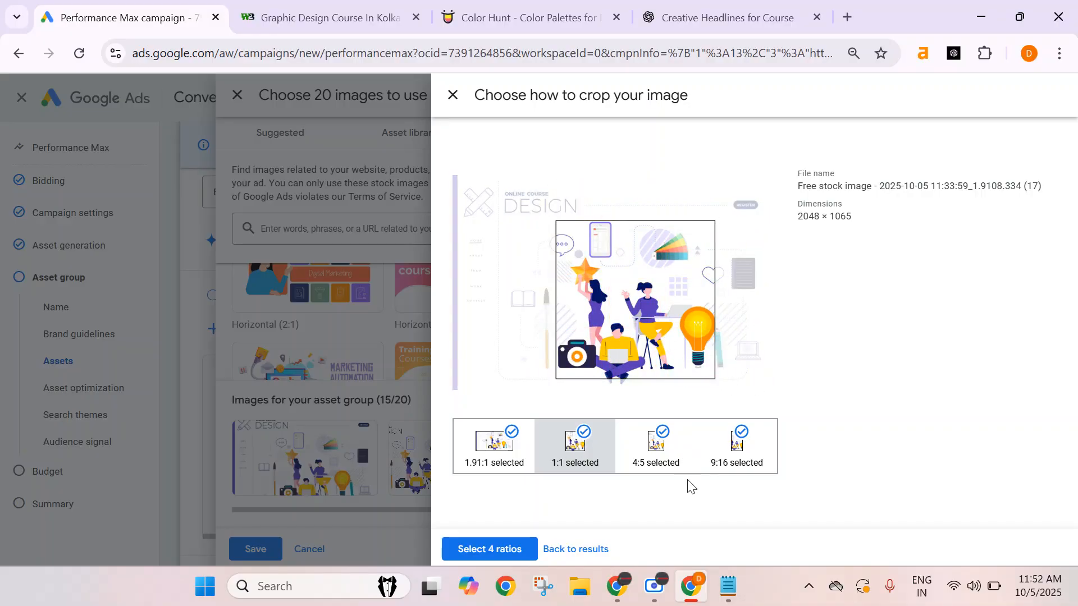
left_click(664, 467)
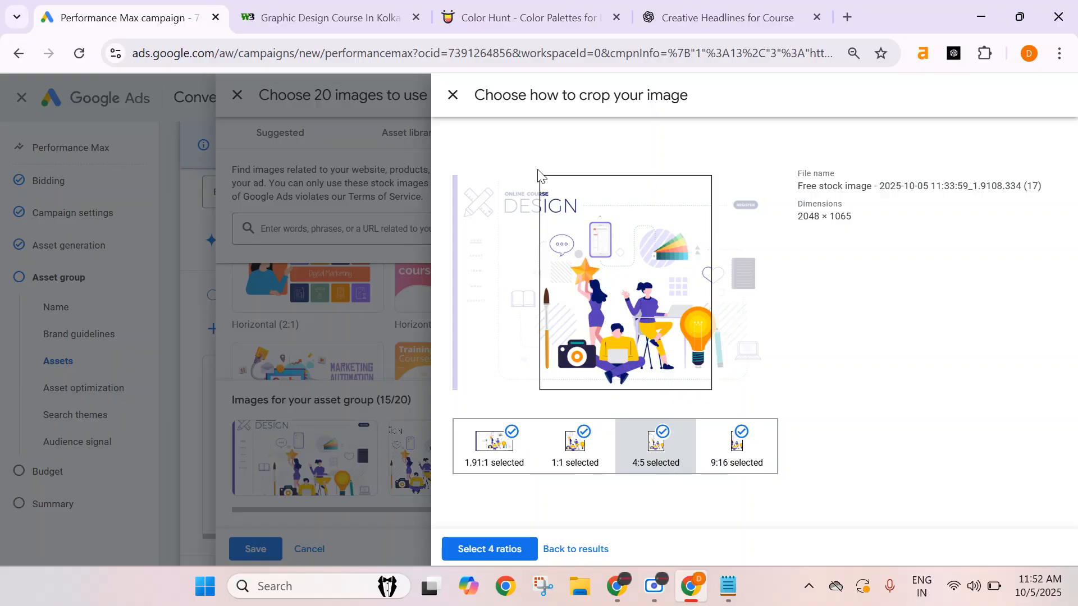
left_click_drag(539, 177, 578, 222)
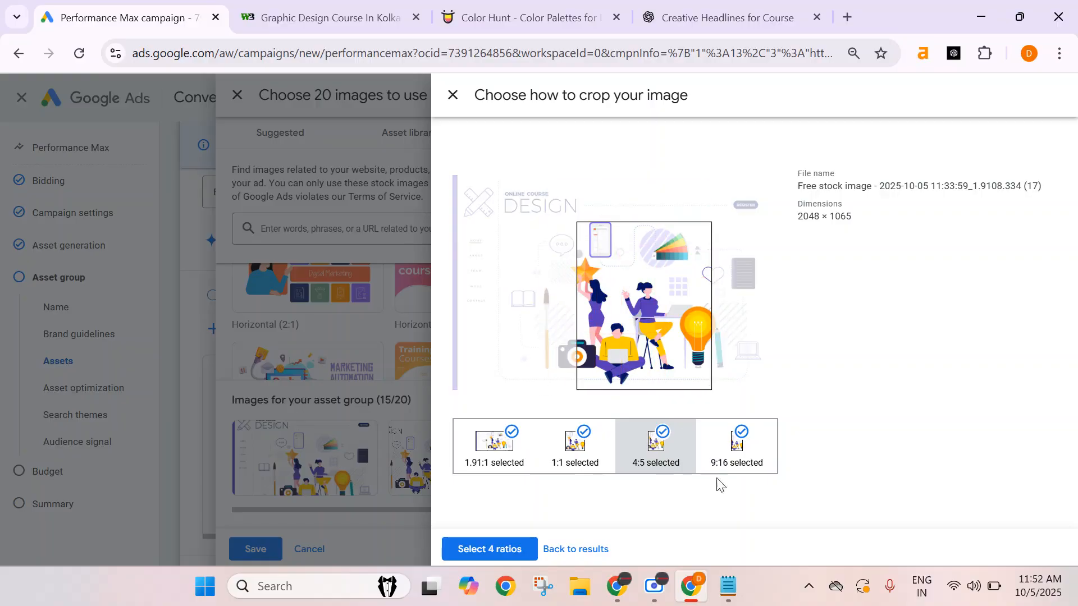
left_click(740, 470)
left_click_drag(654, 261, 649, 339)
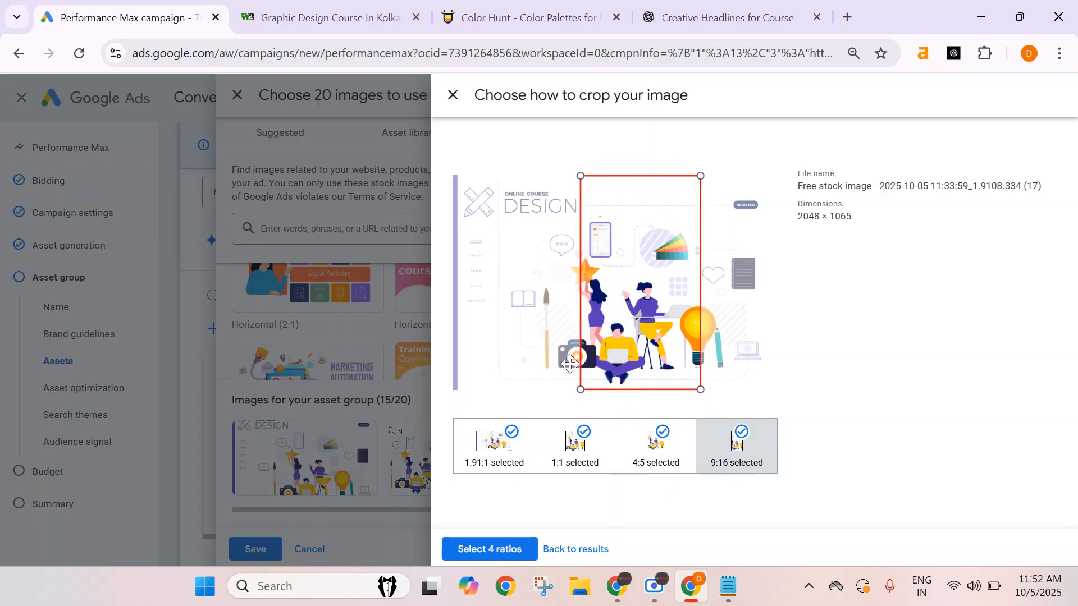
Tighten the 1.91:1 crop around the illustration, confirm all four ratios and save the chosen images.
left_click(494, 447)
left_click_drag(453, 222, 488, 240)
left_click_drag(614, 322, 613, 315)
left_click_drag(488, 234, 495, 231)
left_click_drag(648, 301, 653, 293)
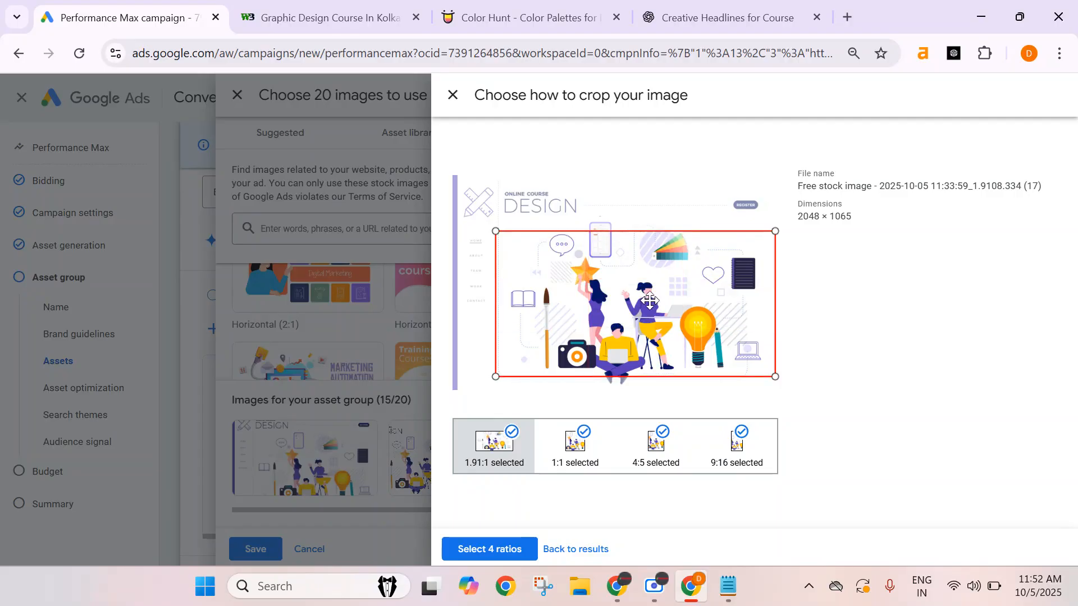
left_click(492, 549)
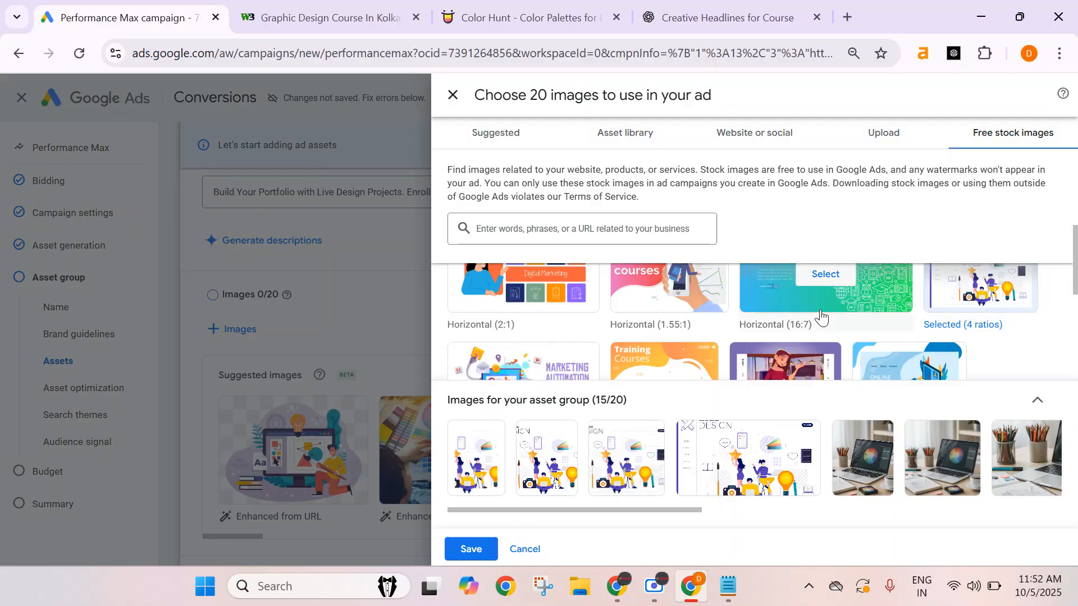
left_click(487, 550)
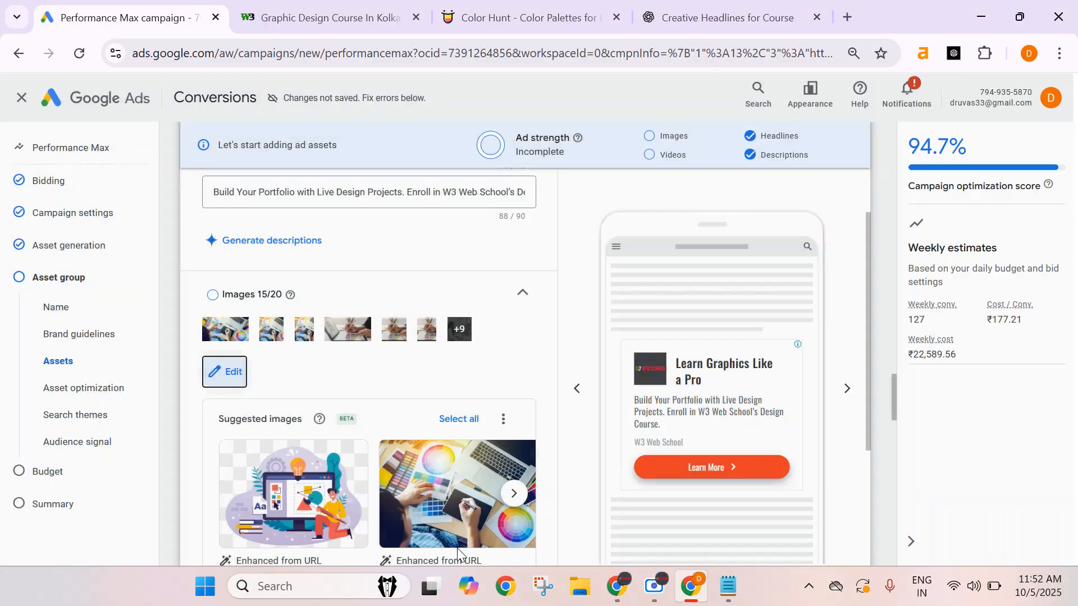
Collapse the Sitelinks section of the asset group.
scroll(393, 411, "down", 3)
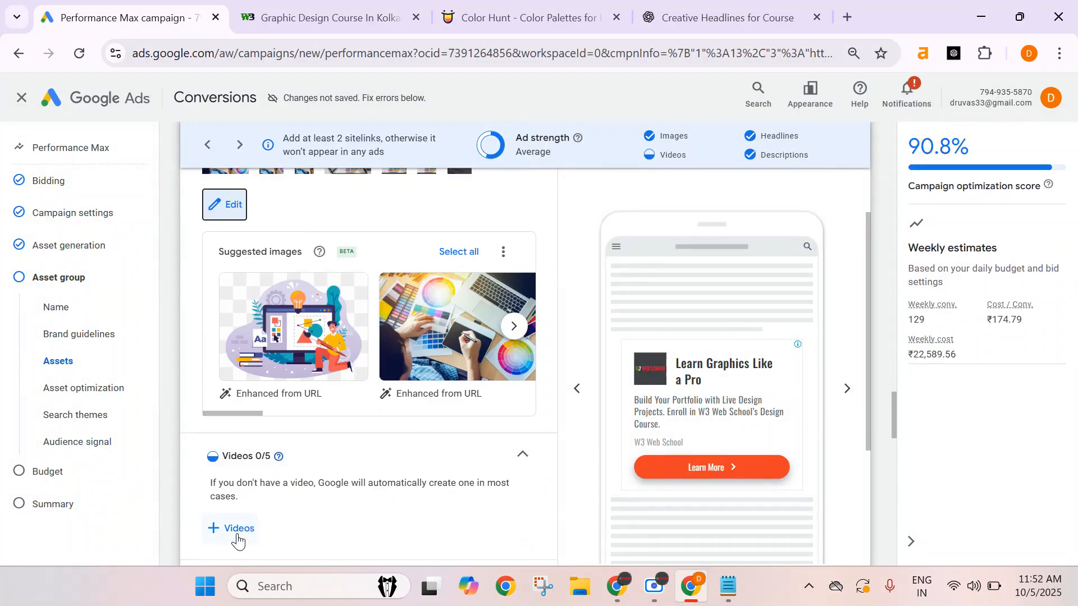
scroll(358, 356, "down", 3)
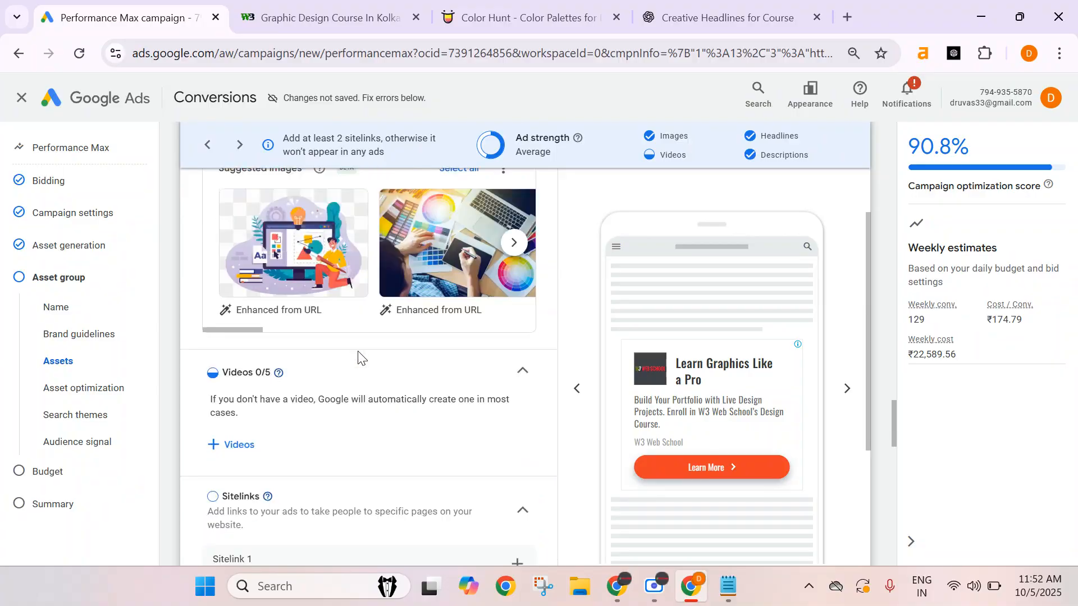
scroll(365, 396, "up", 1)
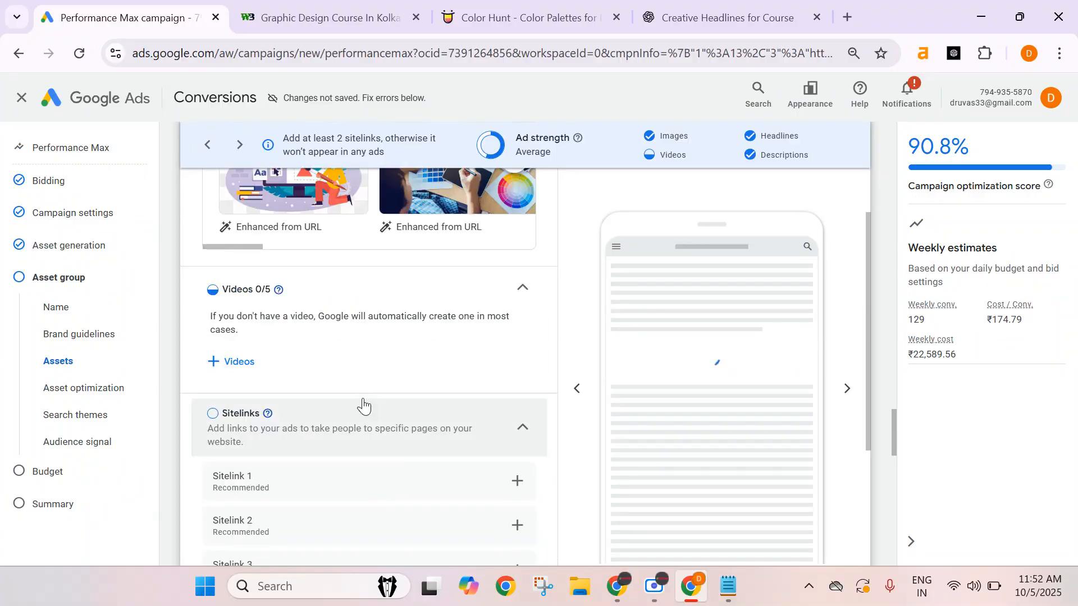
scroll(362, 407, "down", 1)
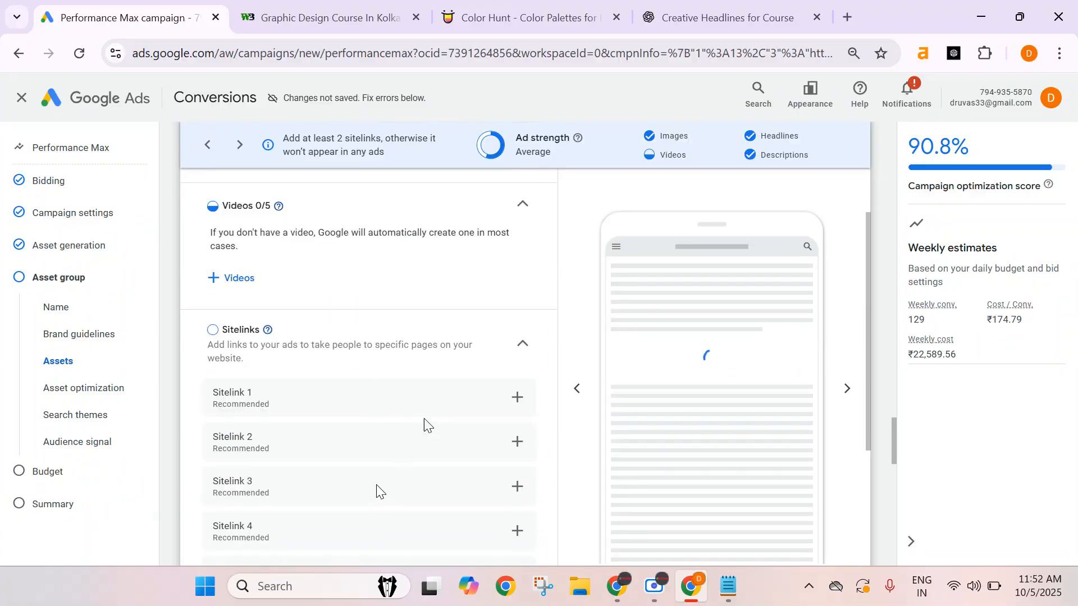
left_click(523, 347)
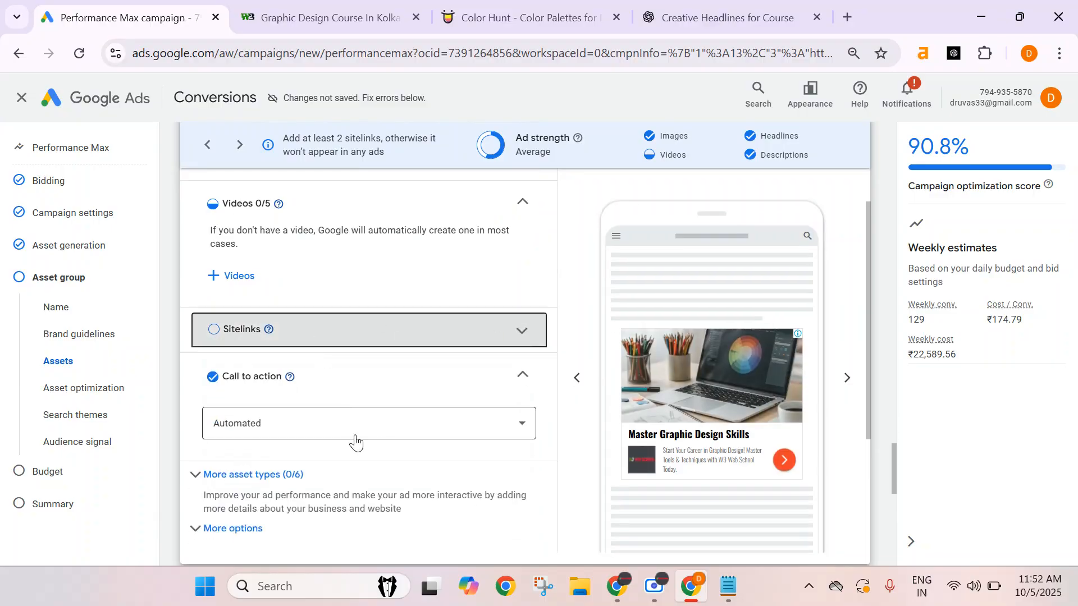
Try setting the call to action to Get quote and browse the other options, leaving it Automated.
scroll(398, 454, "down", 1)
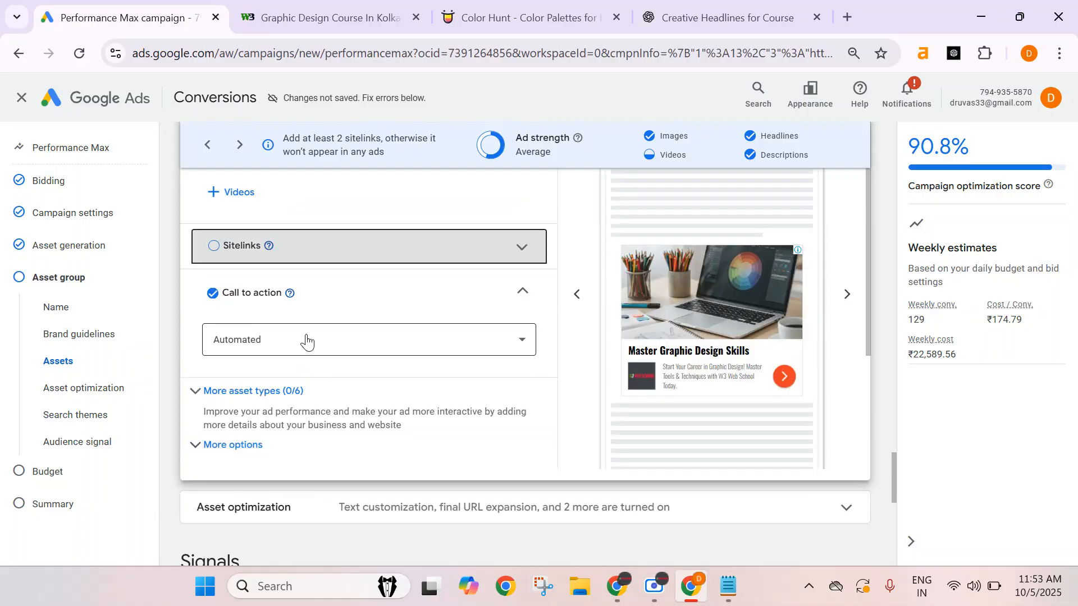
left_click(306, 339)
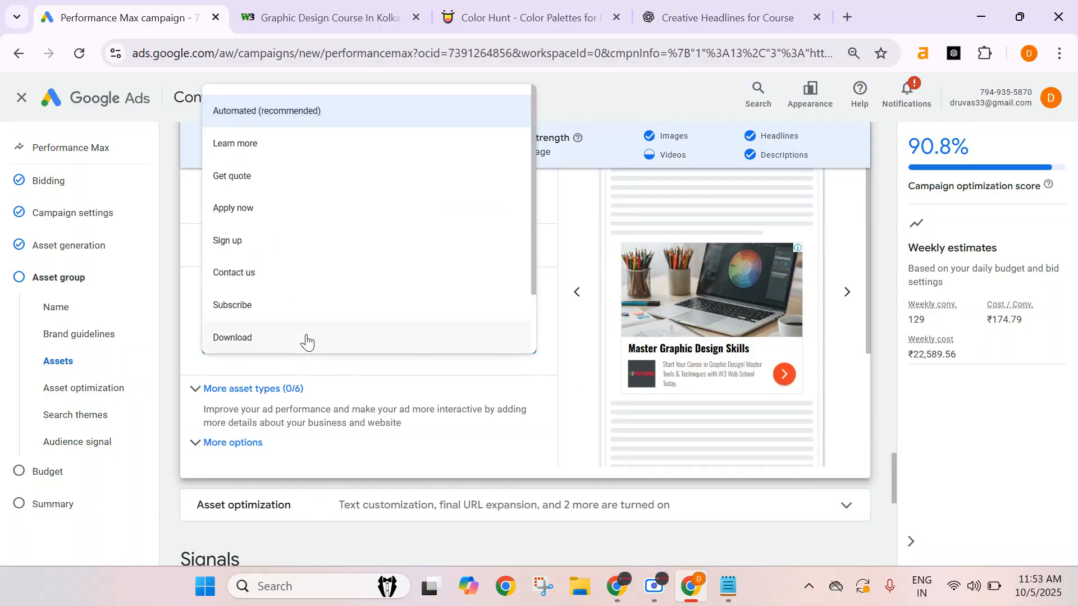
left_click(295, 172)
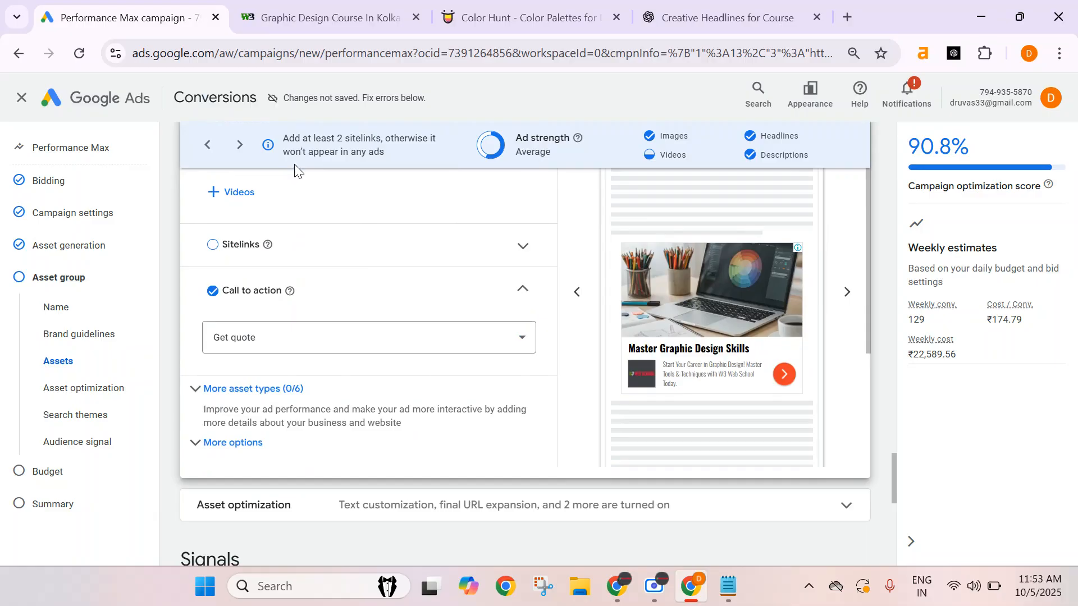
left_click(289, 335)
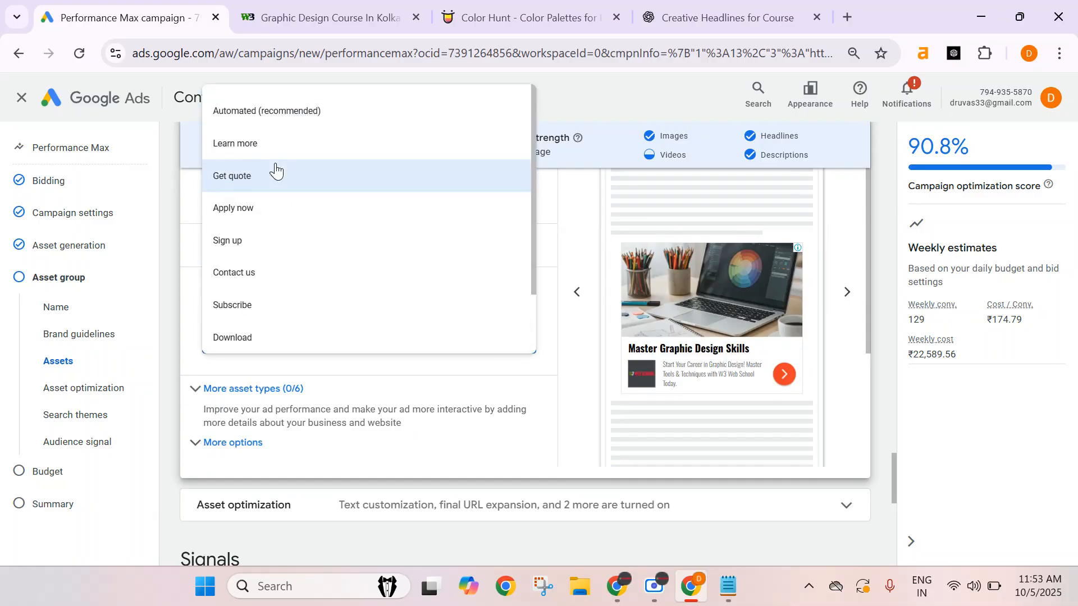
left_click(277, 160)
left_click(278, 339)
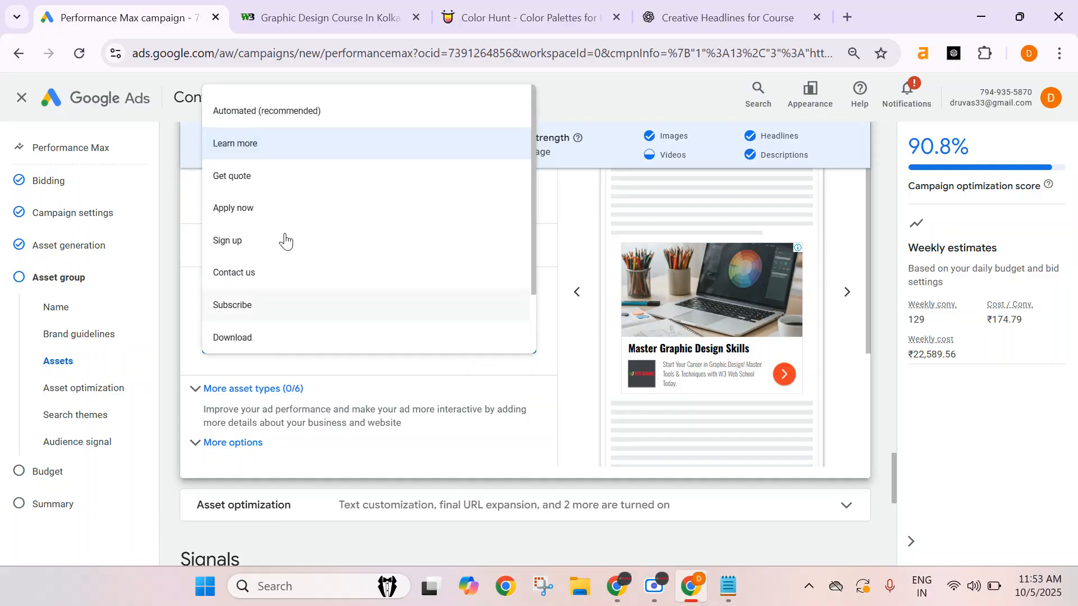
scroll(292, 271, "down", 2)
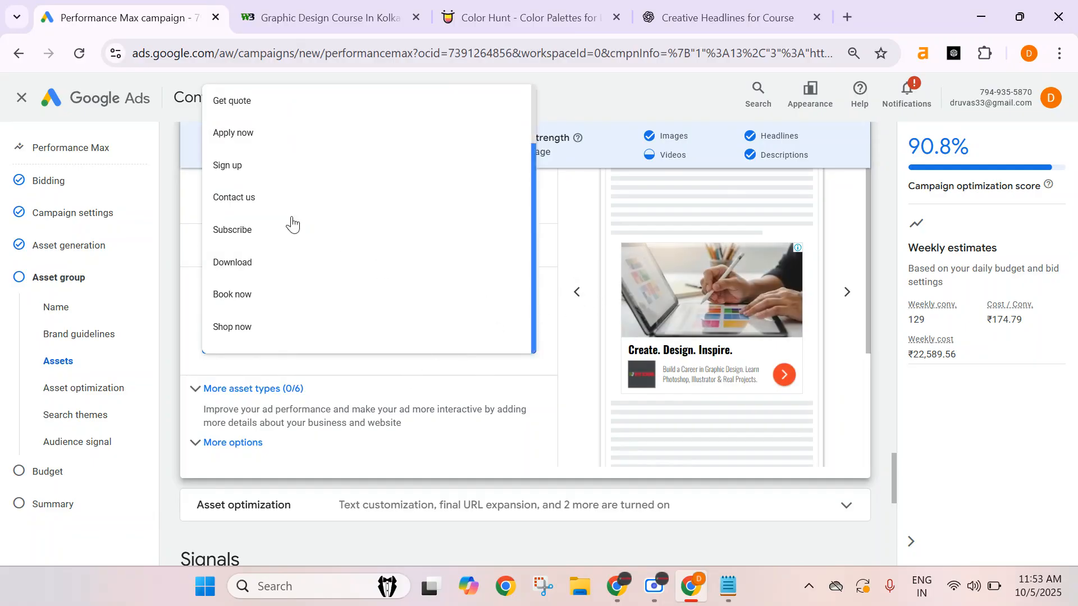
scroll(425, 266, "up", 2)
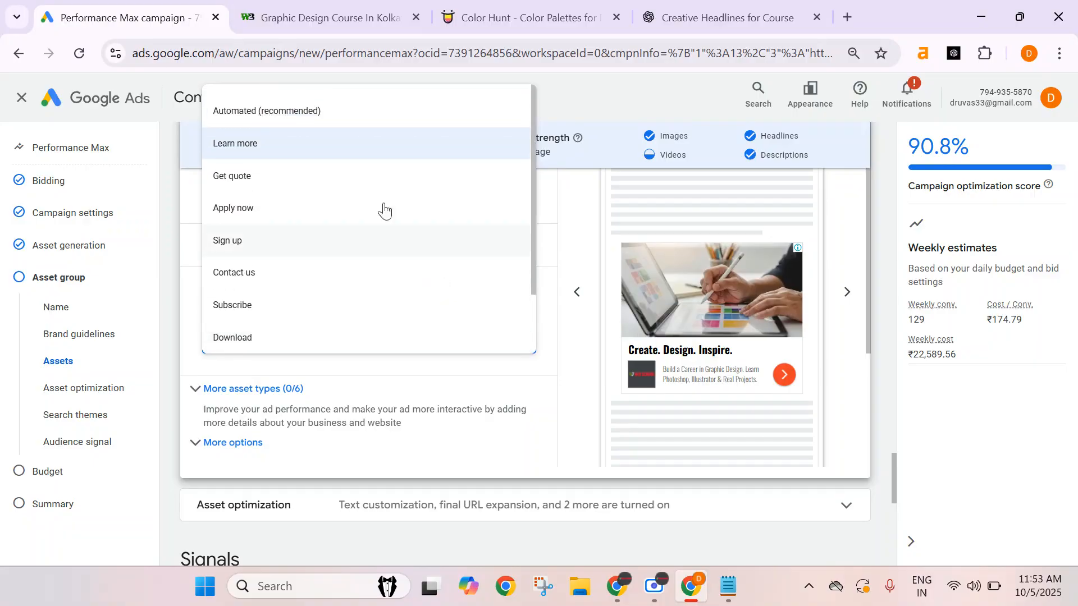
left_click(560, 450)
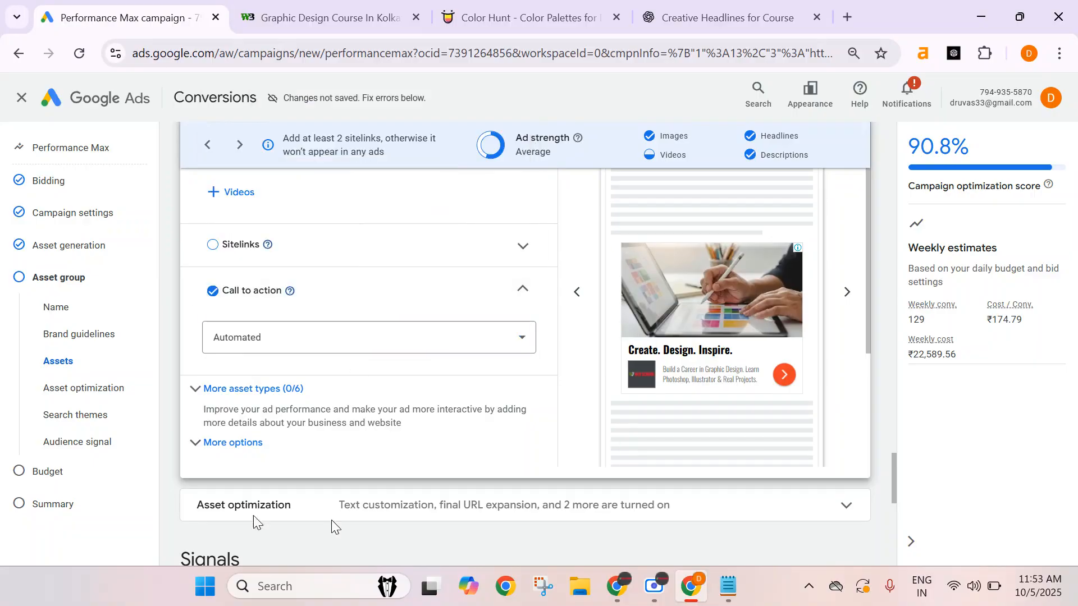
Expand More asset types and review the available extra asset types.
left_click(239, 388)
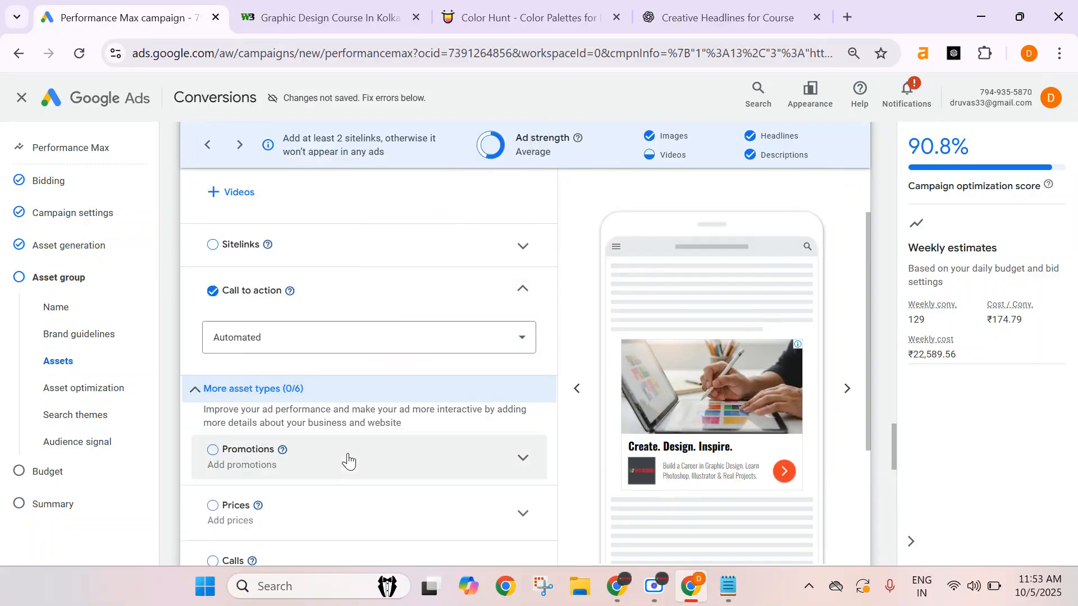
scroll(339, 462, "down", 1)
scroll(299, 448, "down", 2)
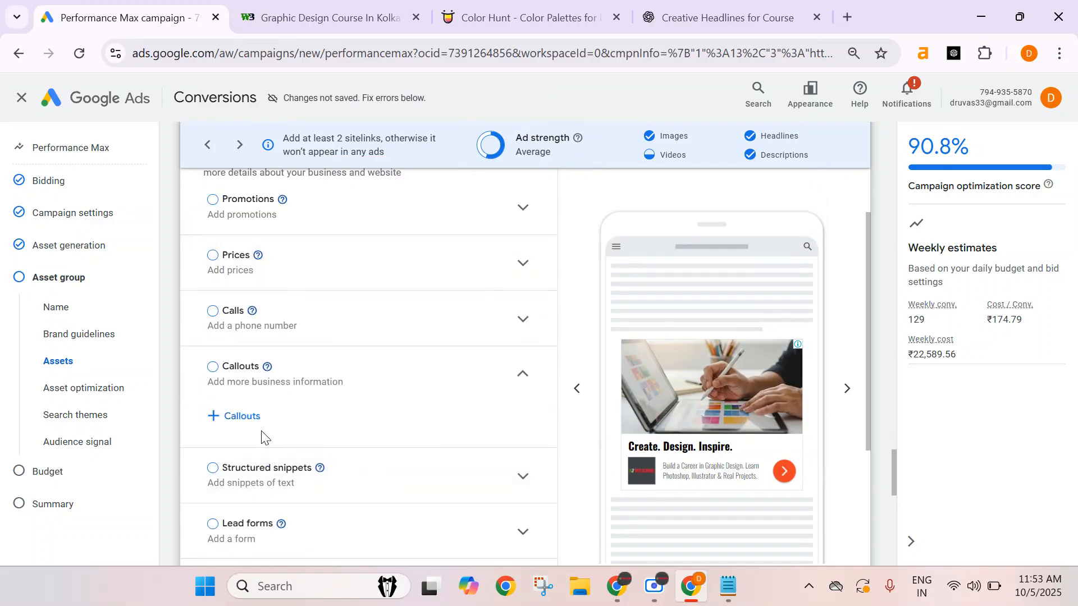
scroll(262, 438, "down", 3)
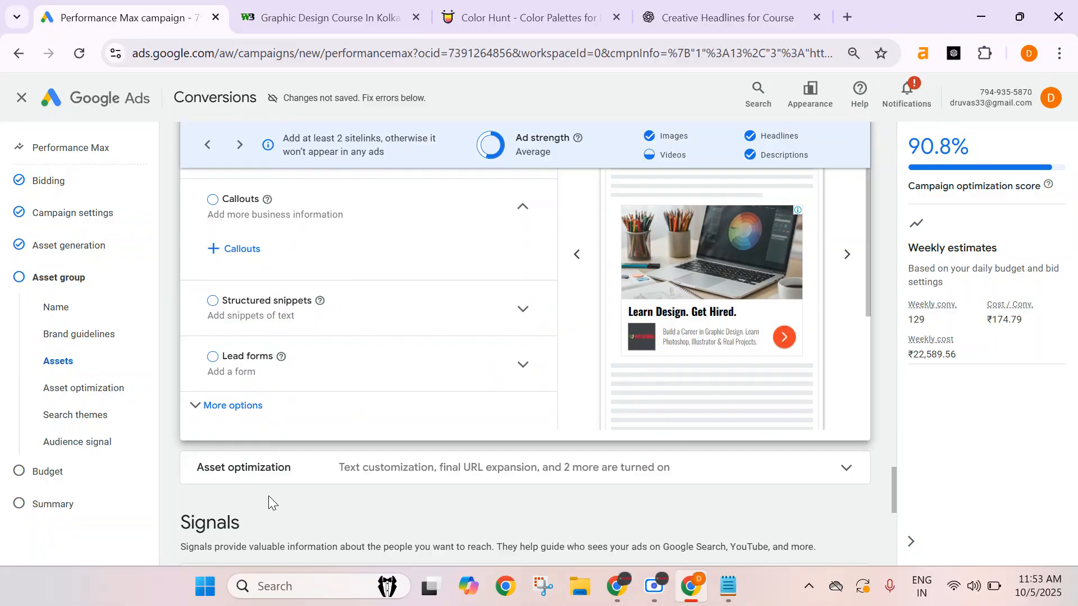
Open the text settings under Asset optimization and turn off Final URL expansion.
left_click(429, 479)
scroll(409, 400, "down", 3)
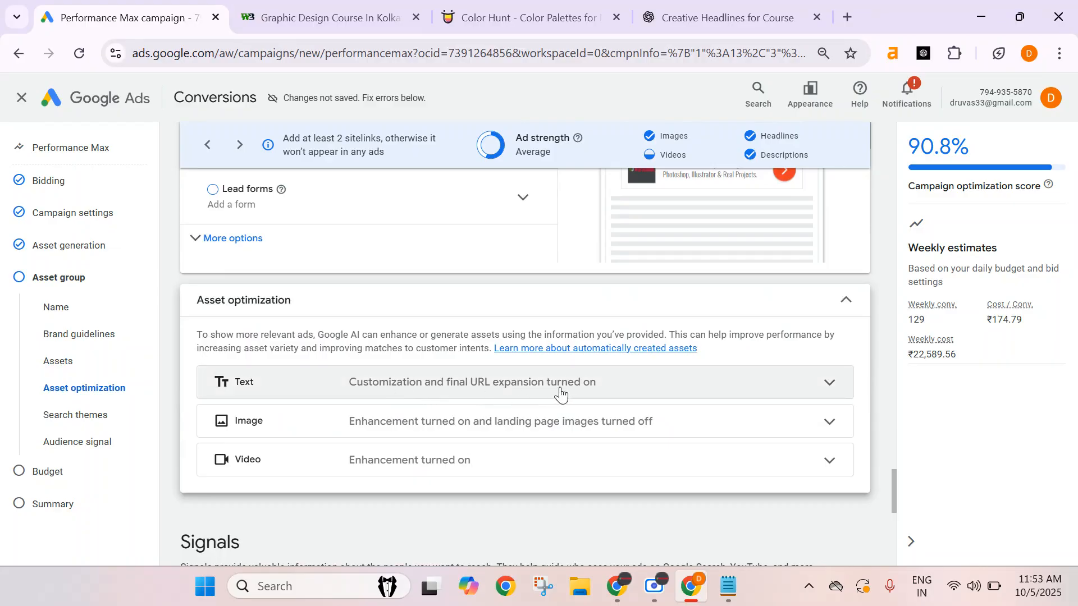
left_click(620, 390)
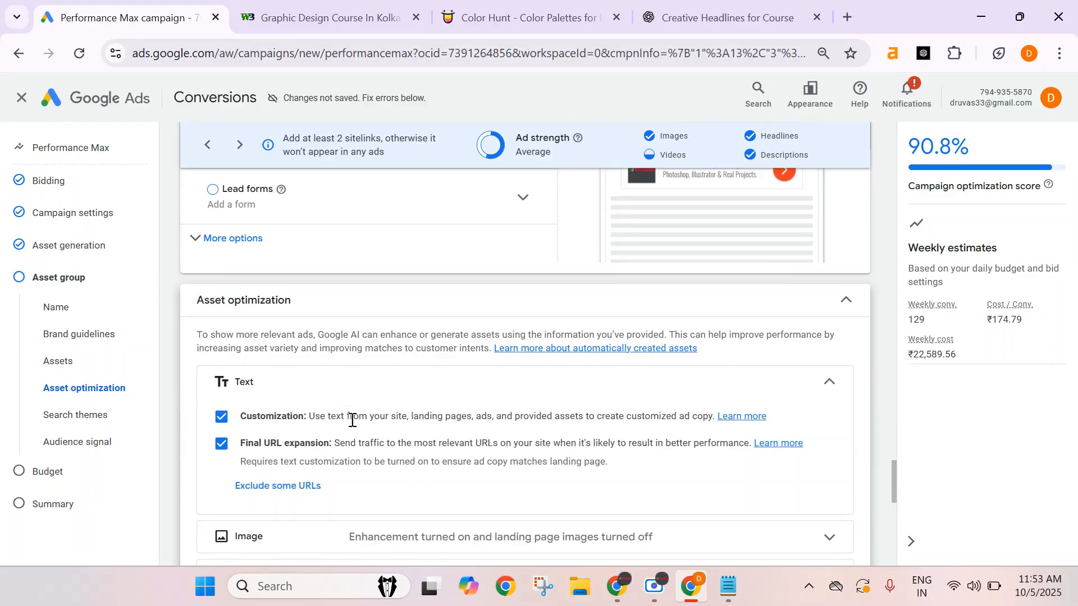
scroll(354, 426, "down", 2)
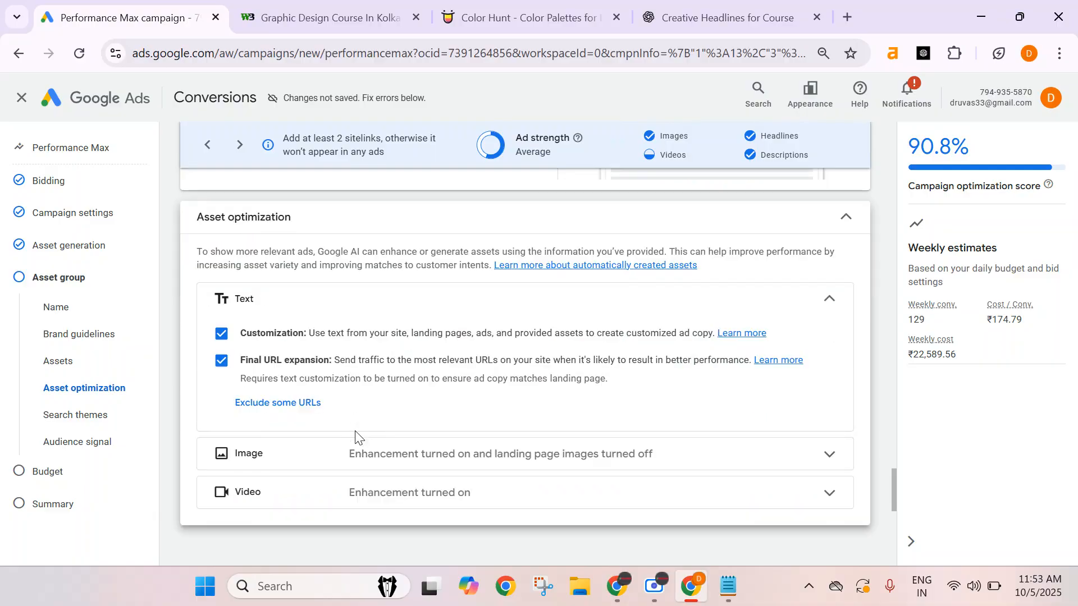
left_click(221, 361)
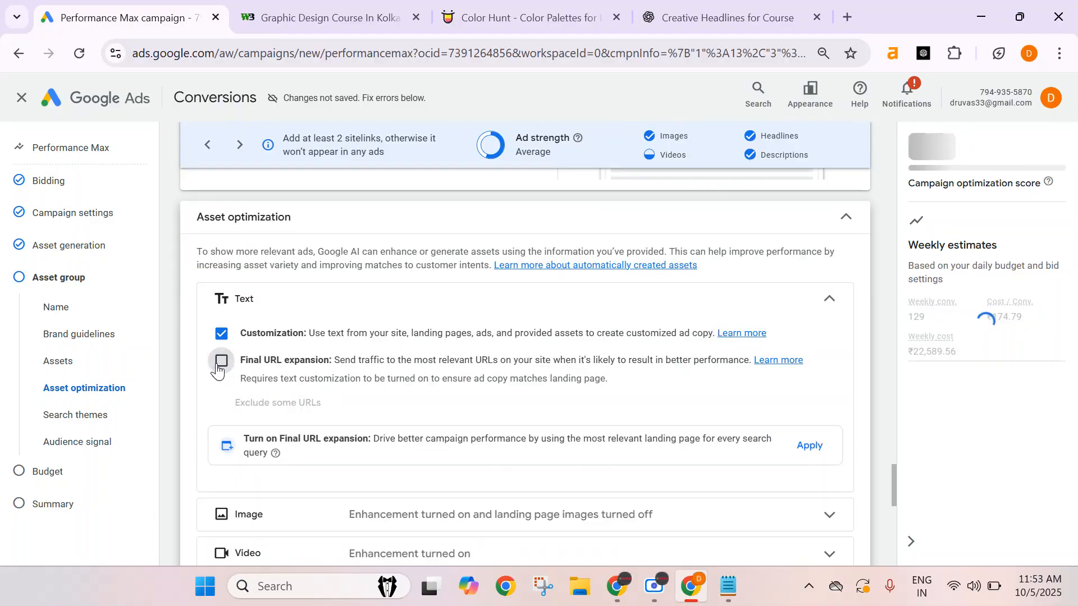
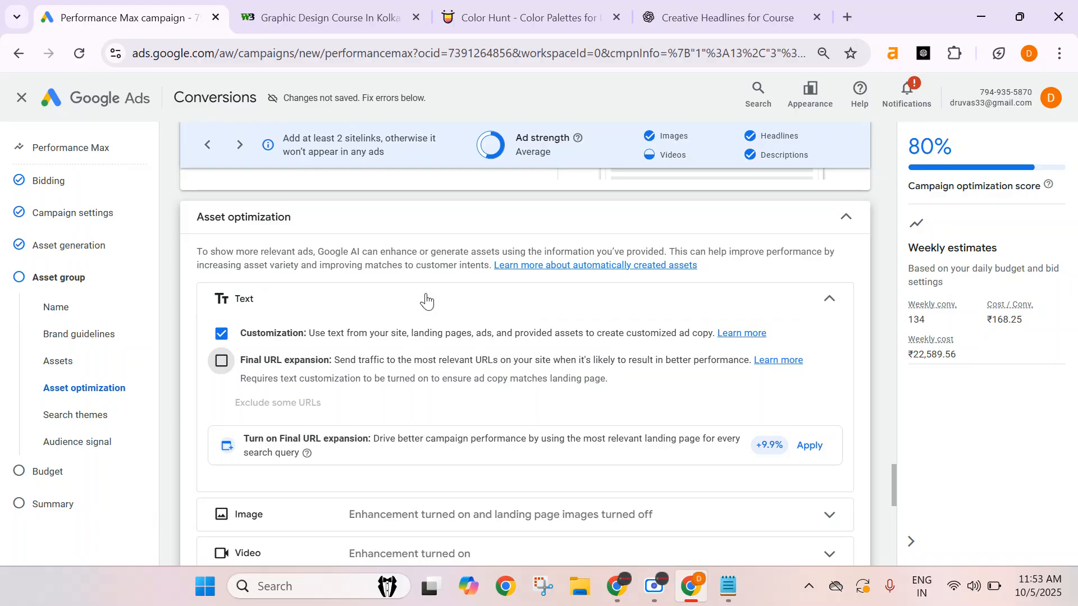
Expand the Image options under Asset optimization and review its enhancement and landing page image settings.
scroll(427, 298, "down", 3)
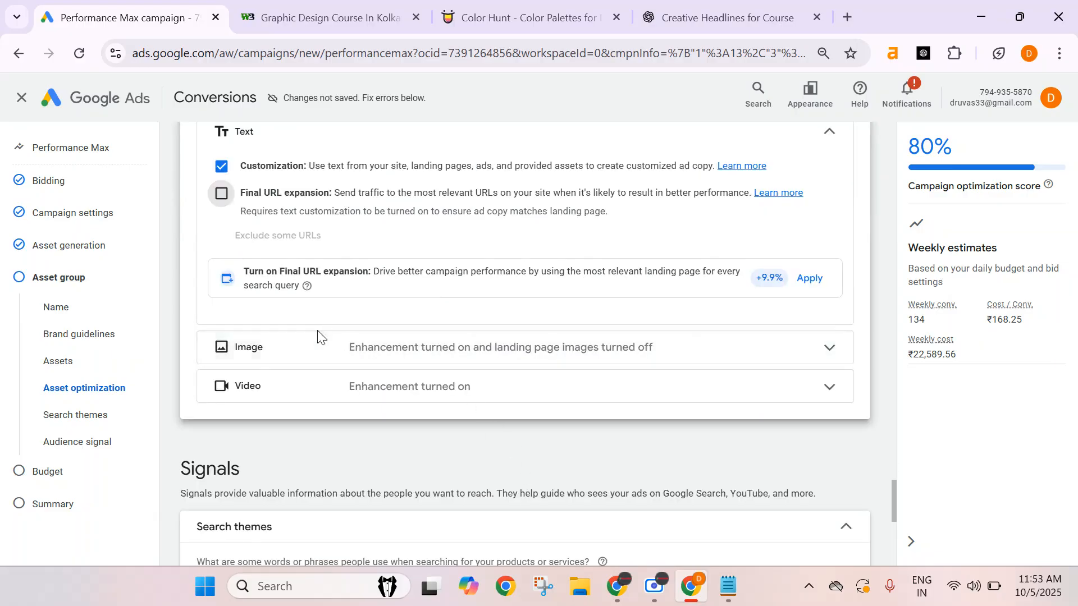
left_click(348, 346)
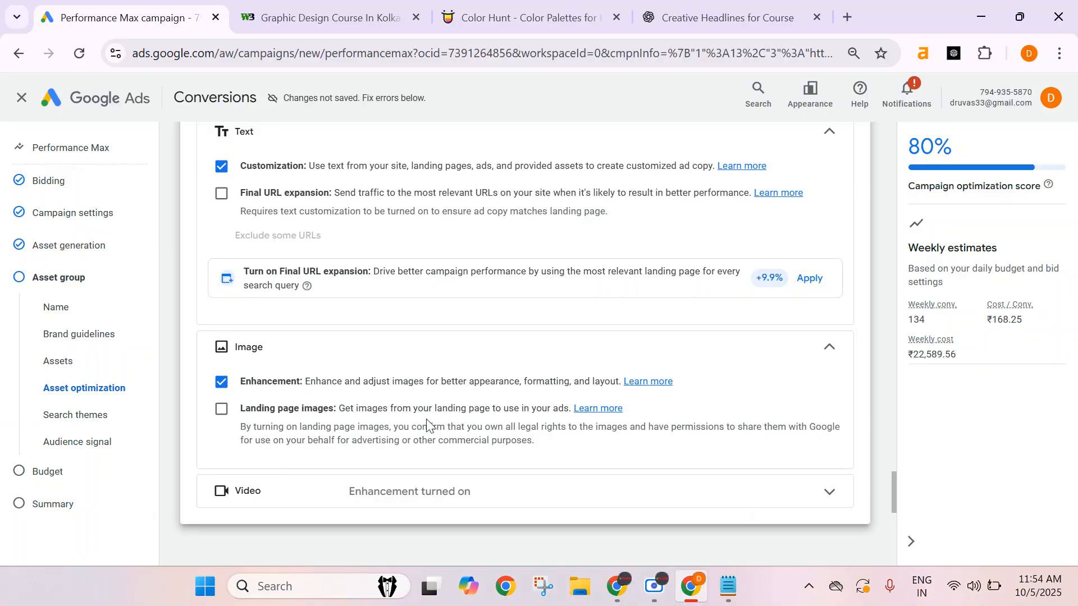
scroll(427, 420, "down", 3)
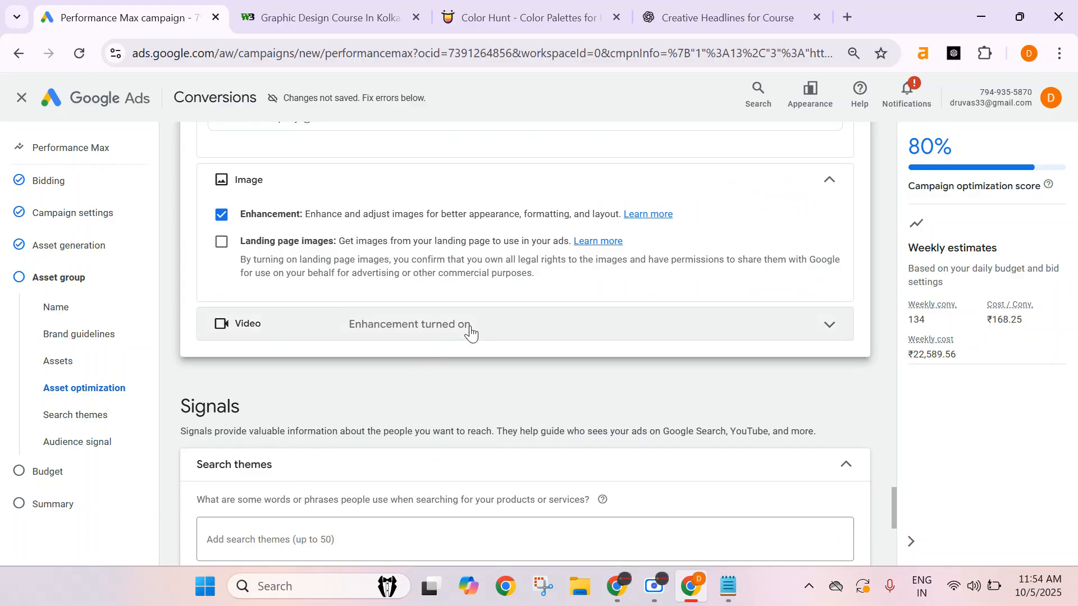
scroll(393, 365, "down", 1)
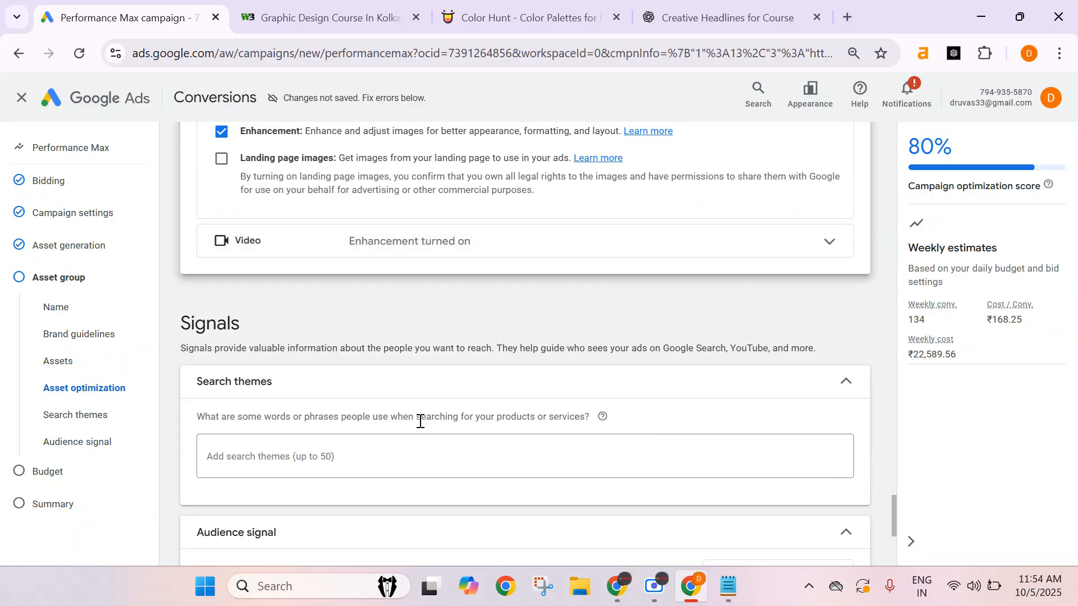
scroll(546, 352, "up", 1)
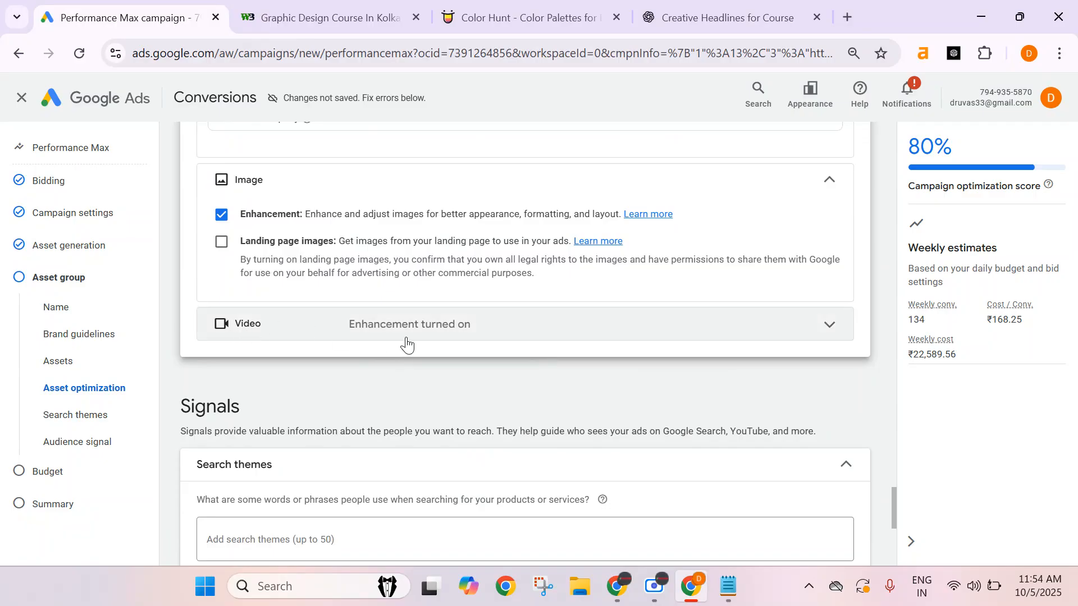
Expand the Video options under Asset optimization and review the video enhancement examples.
left_click(452, 335)
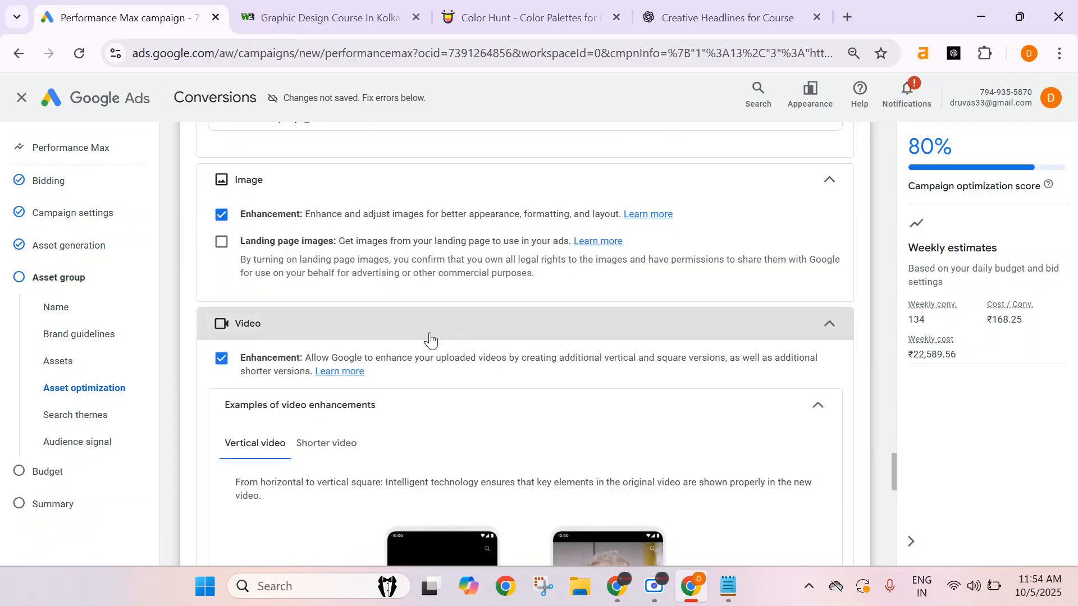
scroll(354, 380, "down", 1)
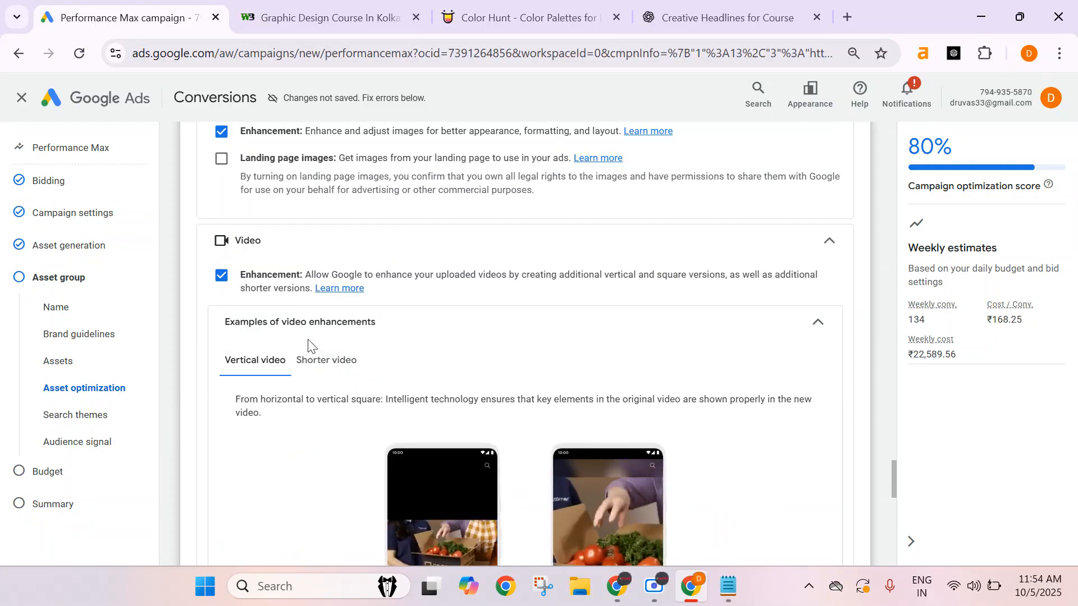
scroll(414, 333, "down", 2)
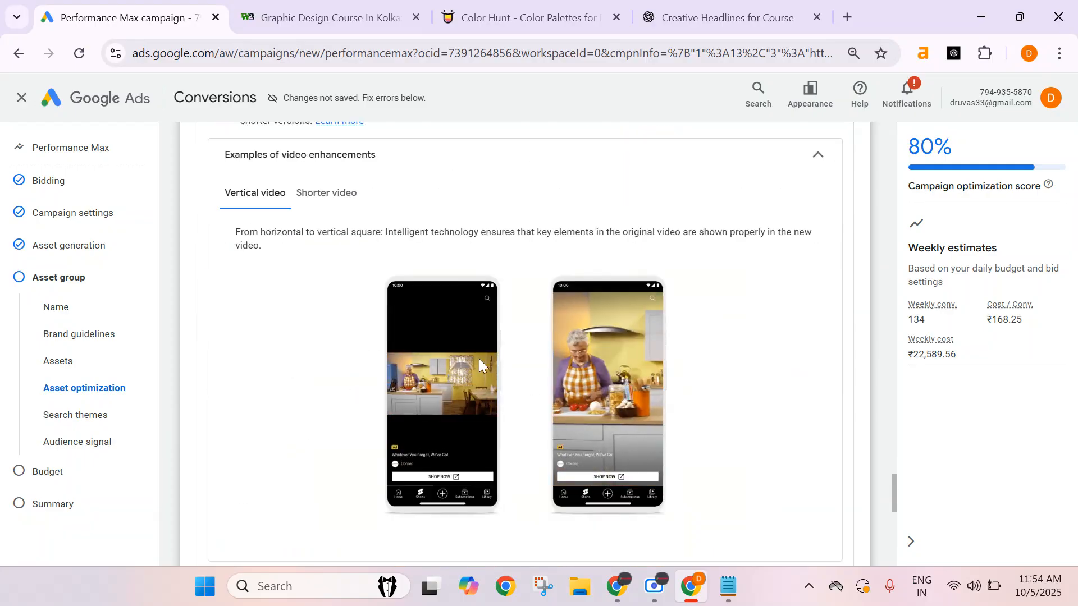
scroll(710, 420, "down", 5)
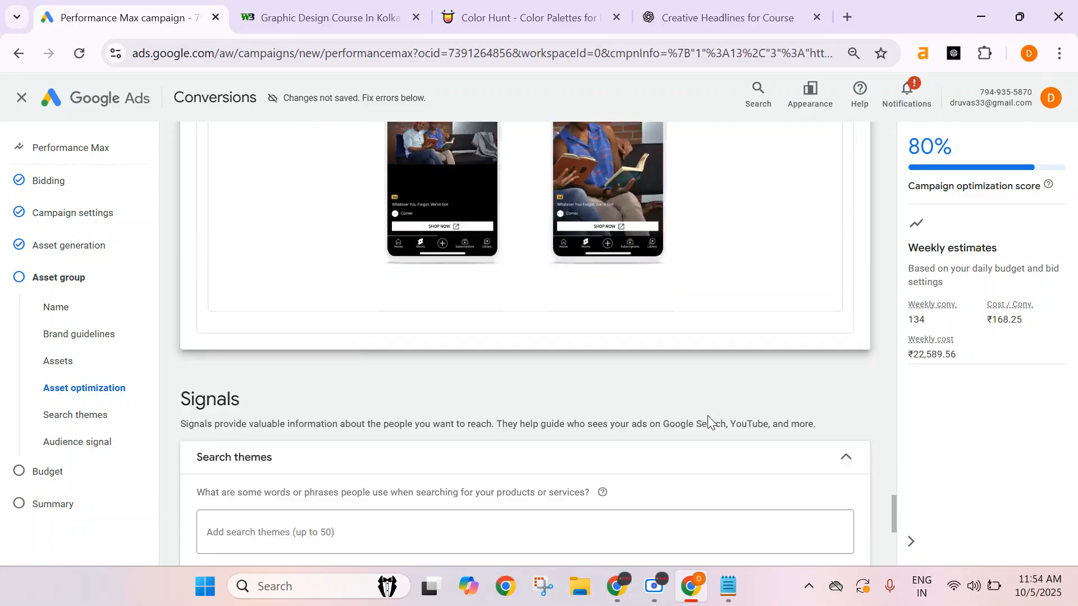
scroll(709, 422, "up", 15)
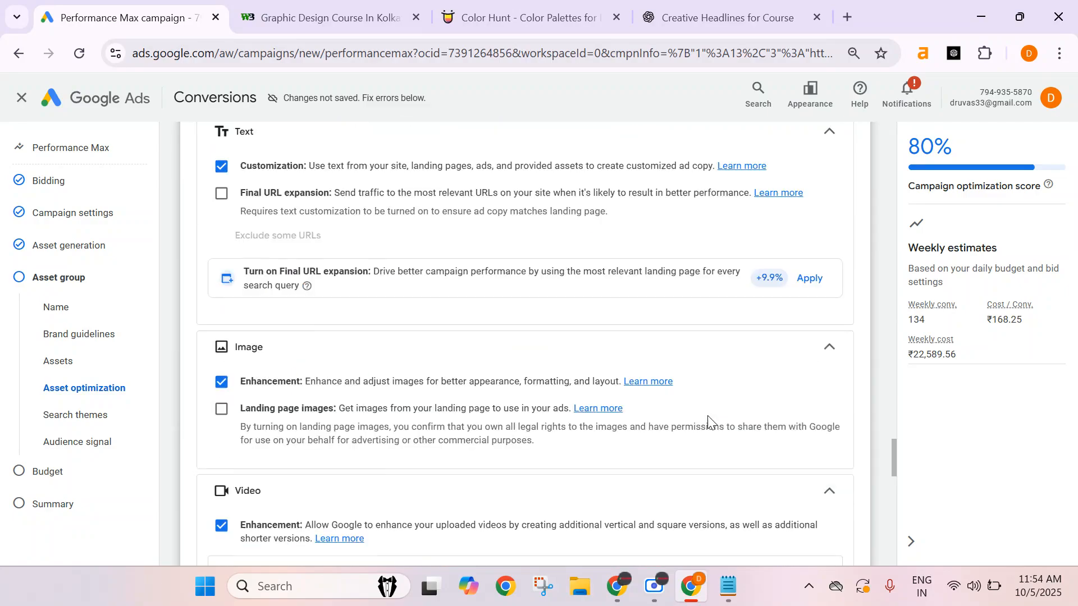
scroll(707, 415, "up", 4)
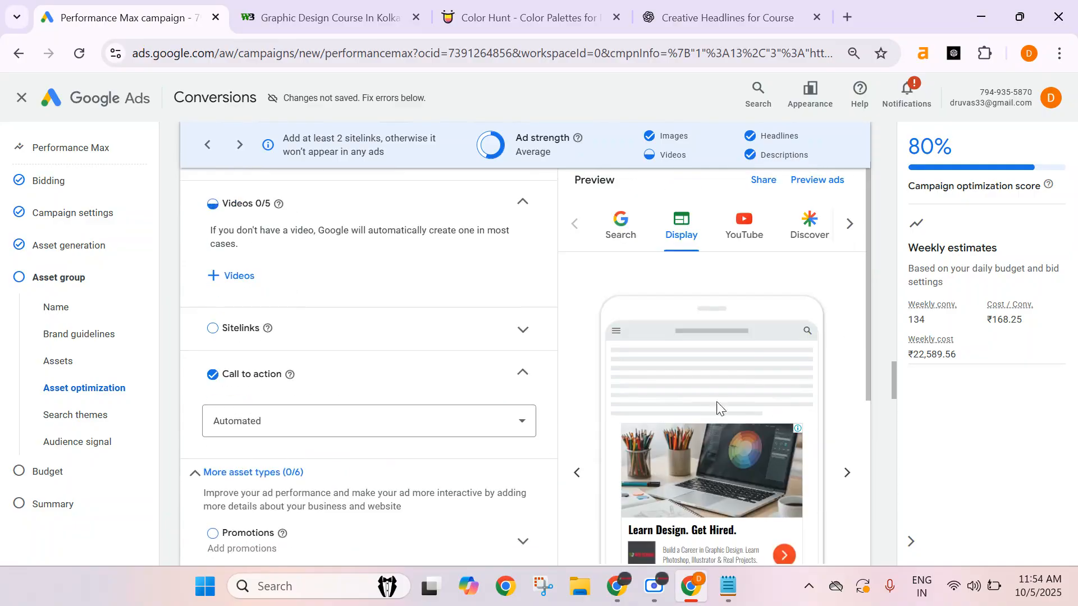
Open the full ad preview and browse the generated ads across all formats, then close the preview.
left_click(822, 188)
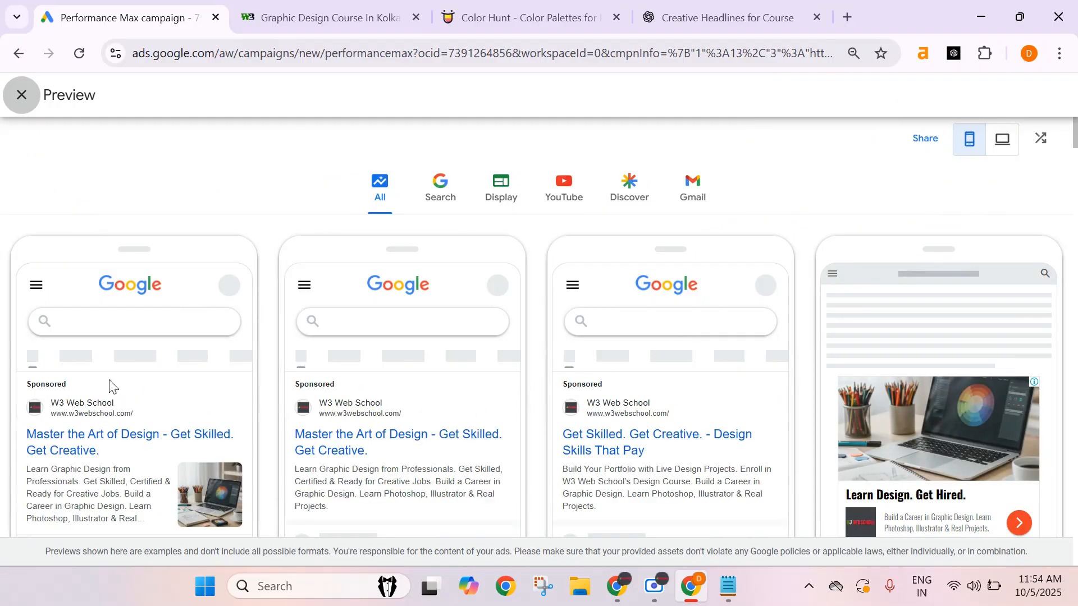
scroll(169, 193, "down", 2)
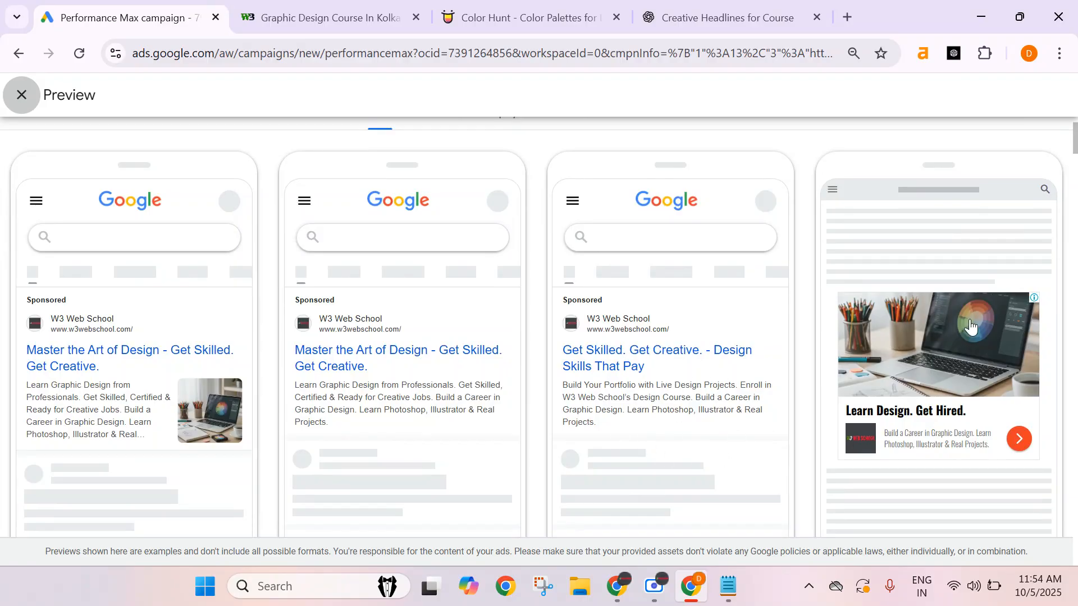
scroll(972, 332, "down", 2)
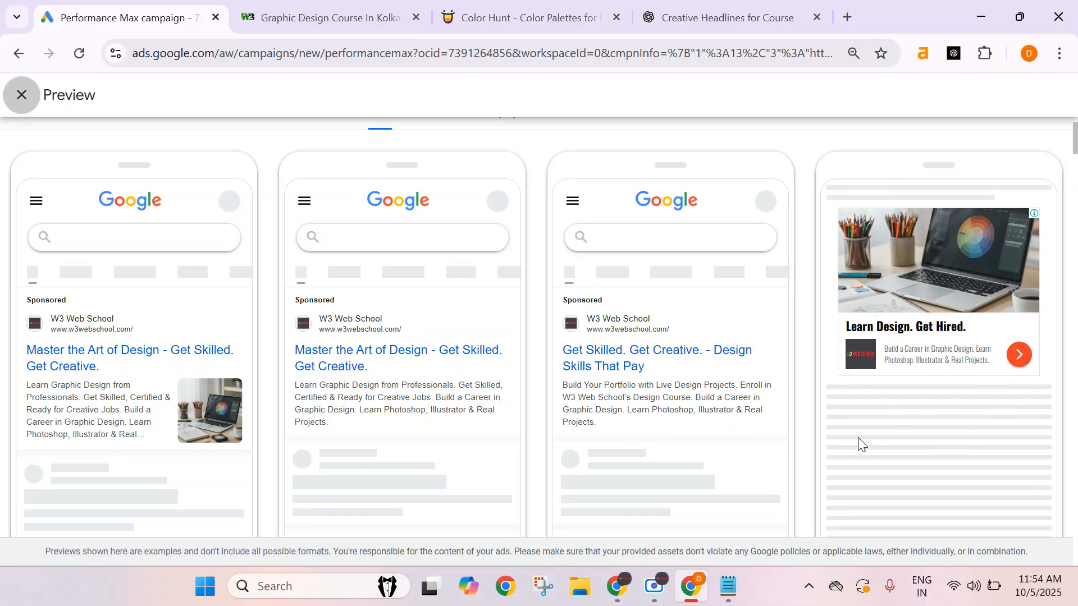
scroll(898, 443, "down", 2)
scroll(581, 454, "down", 3)
scroll(487, 465, "down", 3)
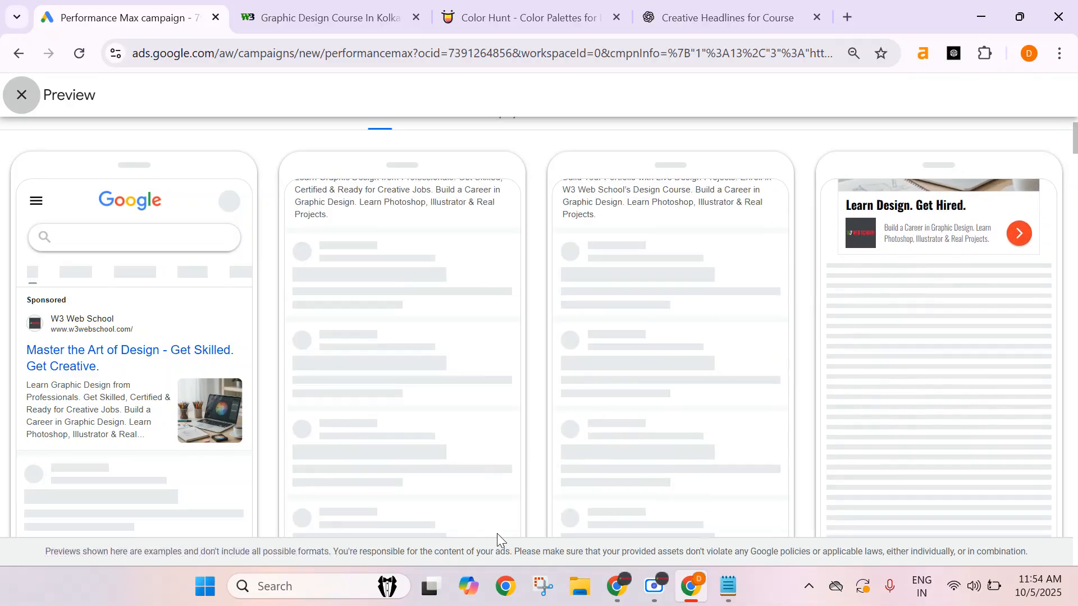
scroll(525, 472, "down", 5)
scroll(530, 253, "down", 1)
scroll(530, 253, "down", 1)
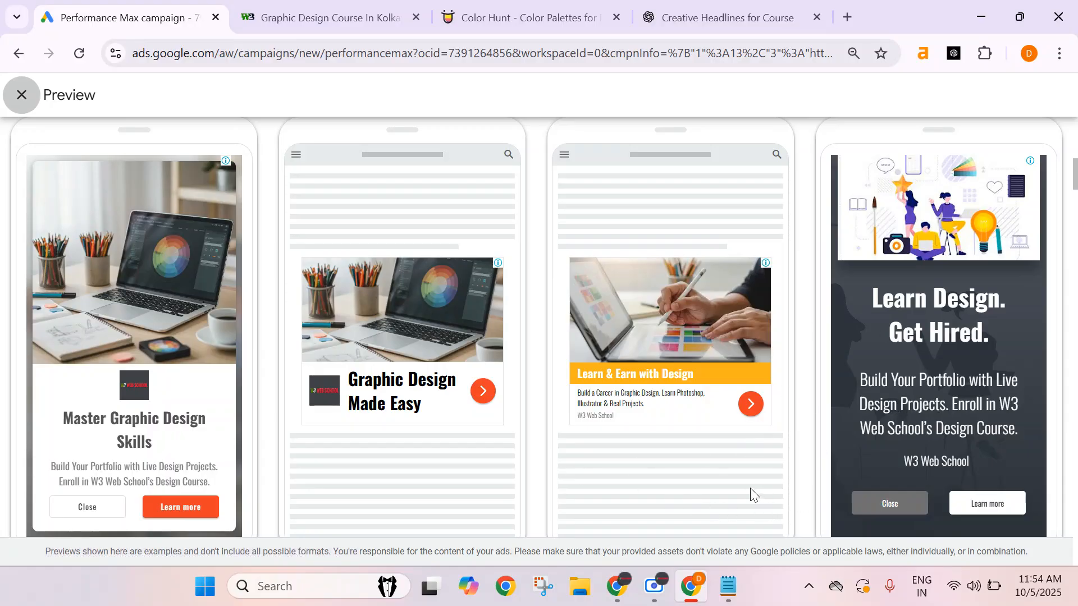
scroll(750, 556, "down", 3)
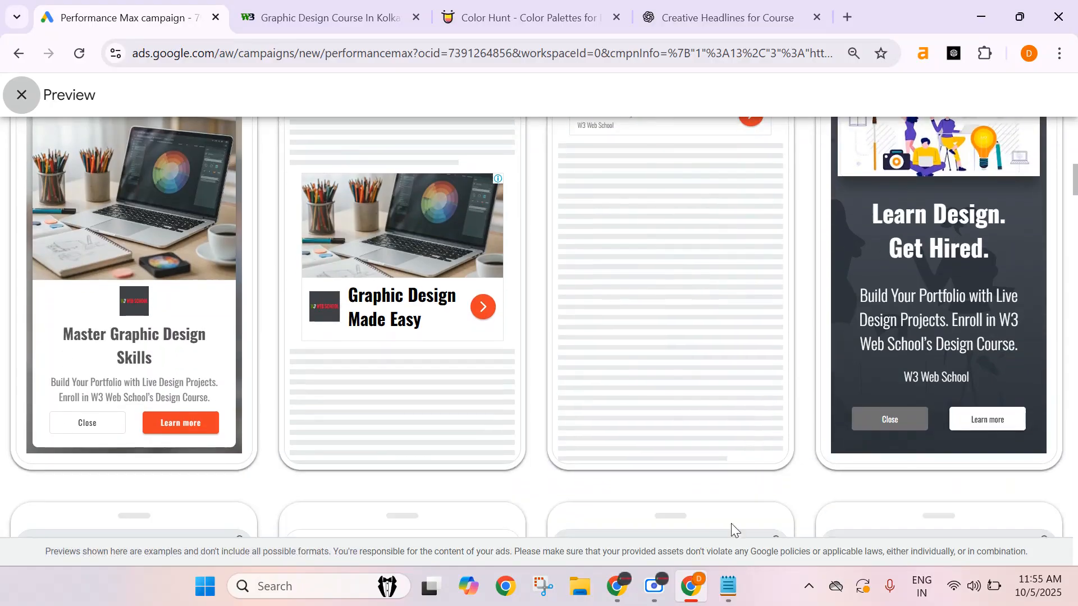
scroll(682, 393, "up", 5)
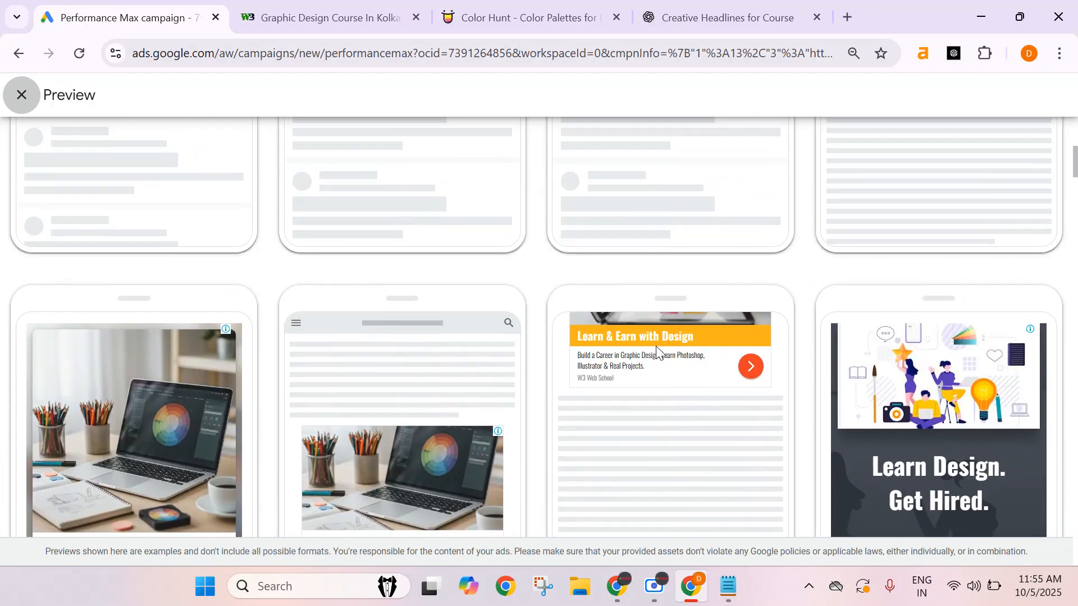
scroll(730, 443, "down", 7)
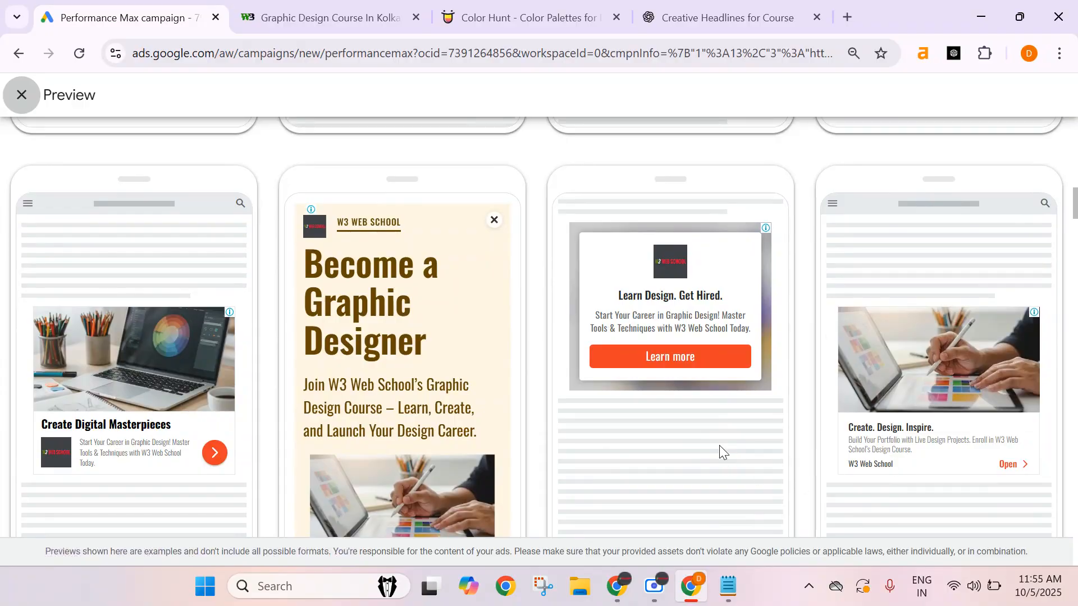
scroll(723, 456, "down", 5)
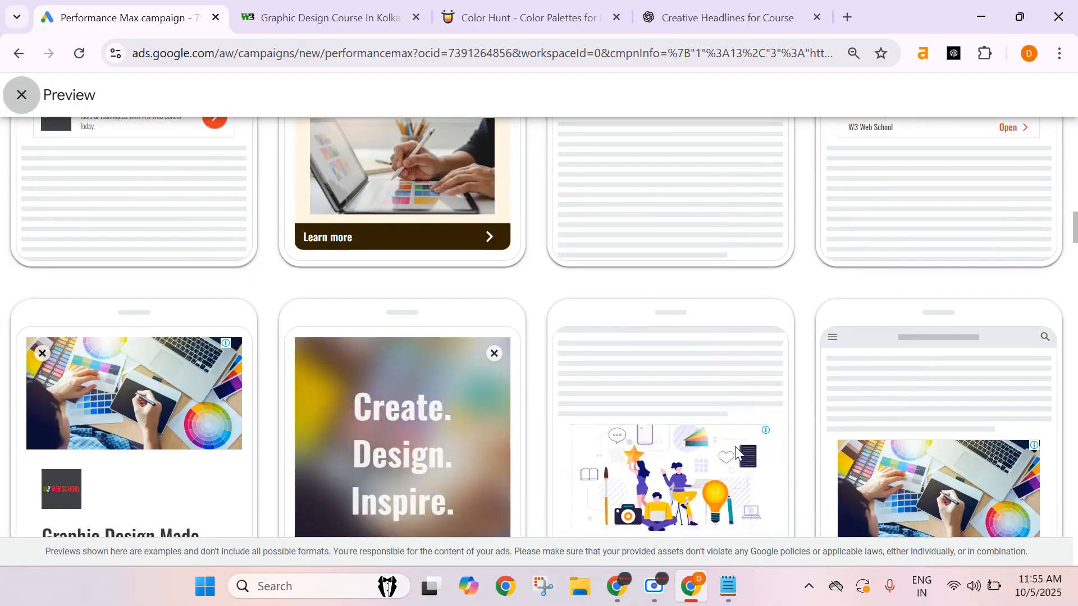
scroll(532, 325, "down", 4)
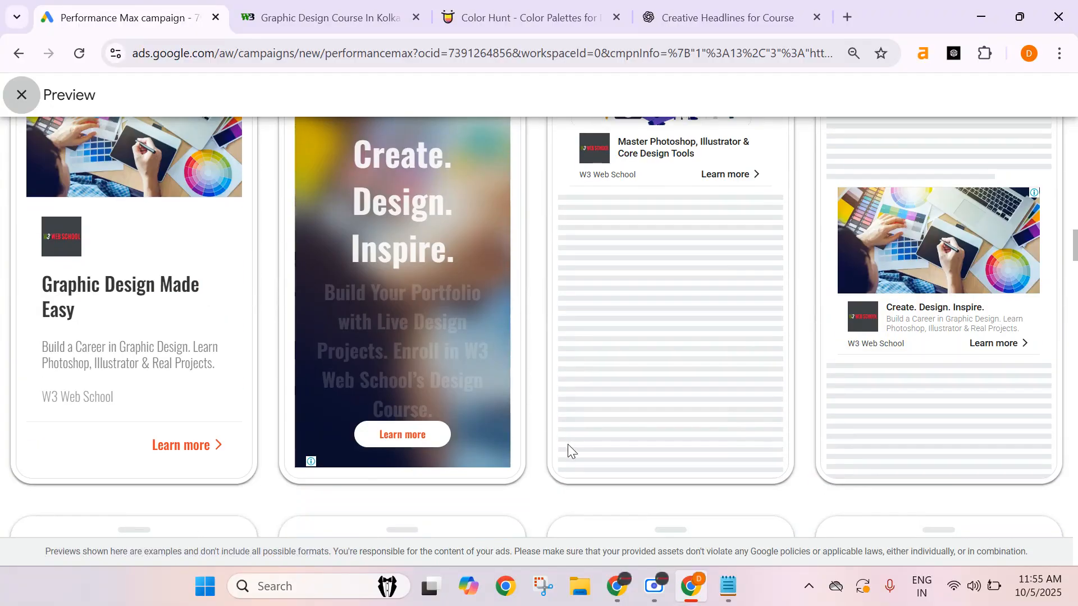
scroll(568, 446, "up", 2)
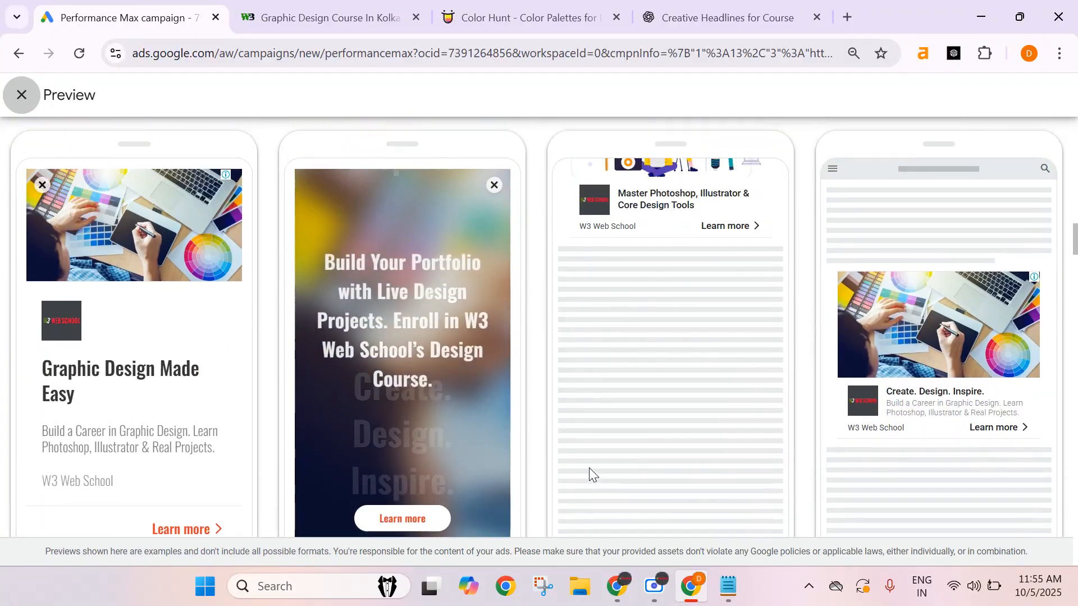
scroll(483, 410, "down", 7)
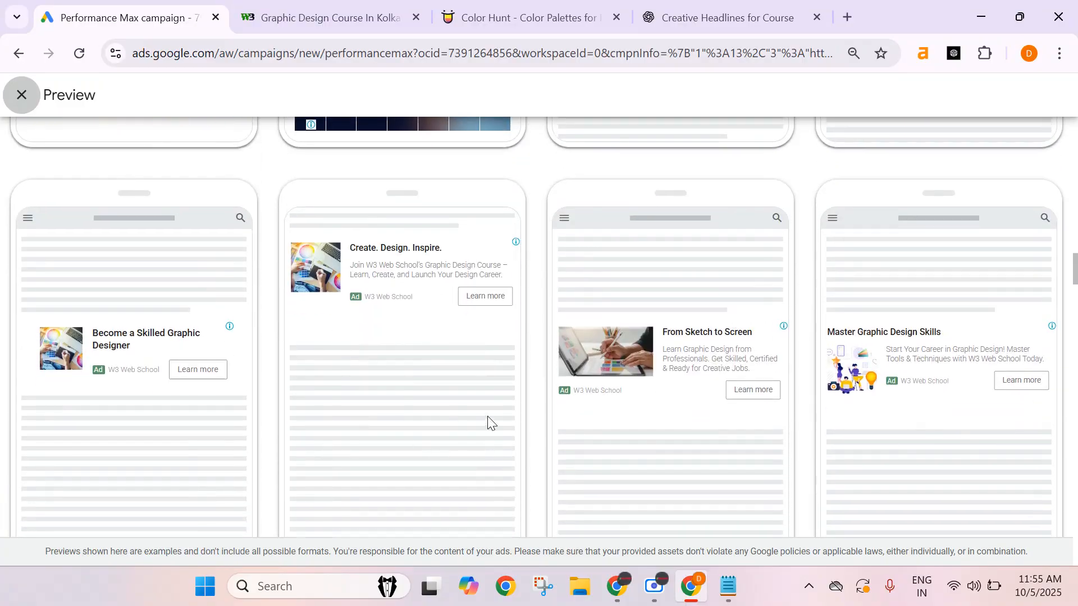
scroll(825, 469, "down", 6)
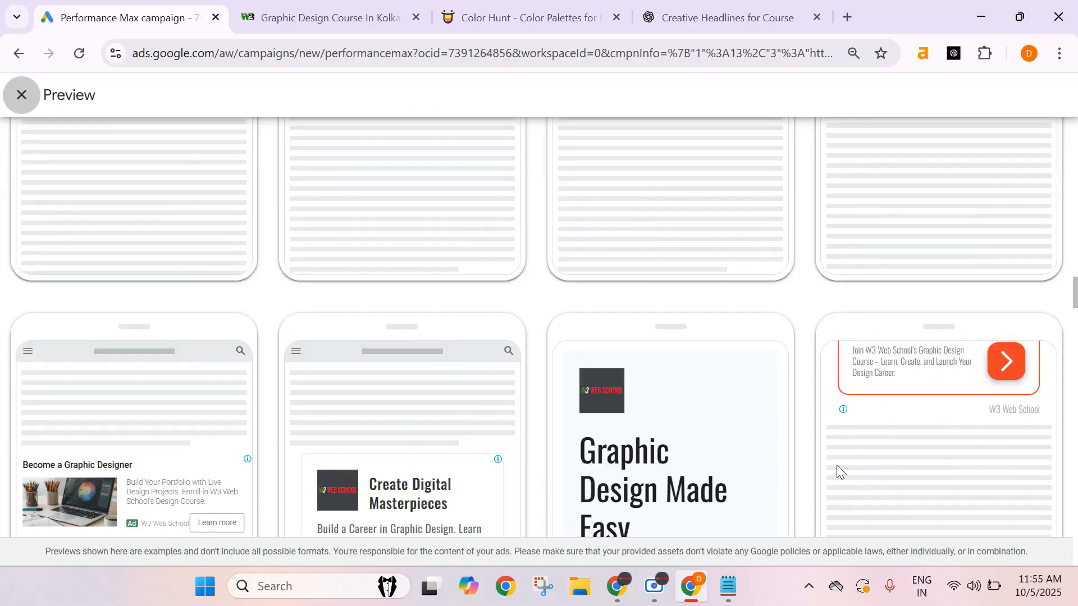
scroll(808, 443, "up", 4)
scroll(702, 364, "down", 6)
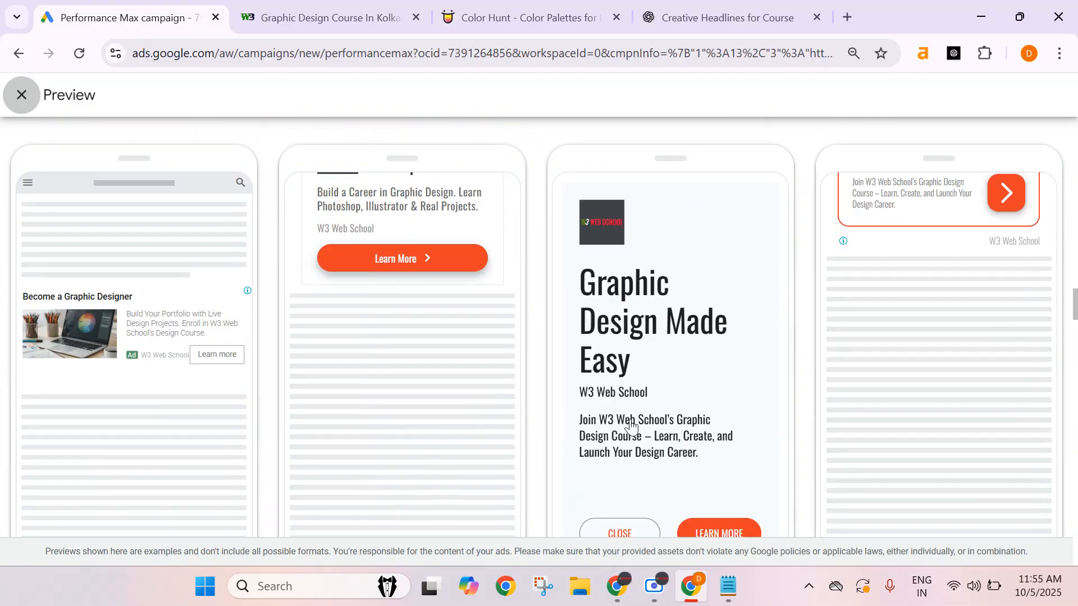
scroll(435, 419, "down", 8)
scroll(601, 326, "up", 4)
scroll(620, 241, "up", 3)
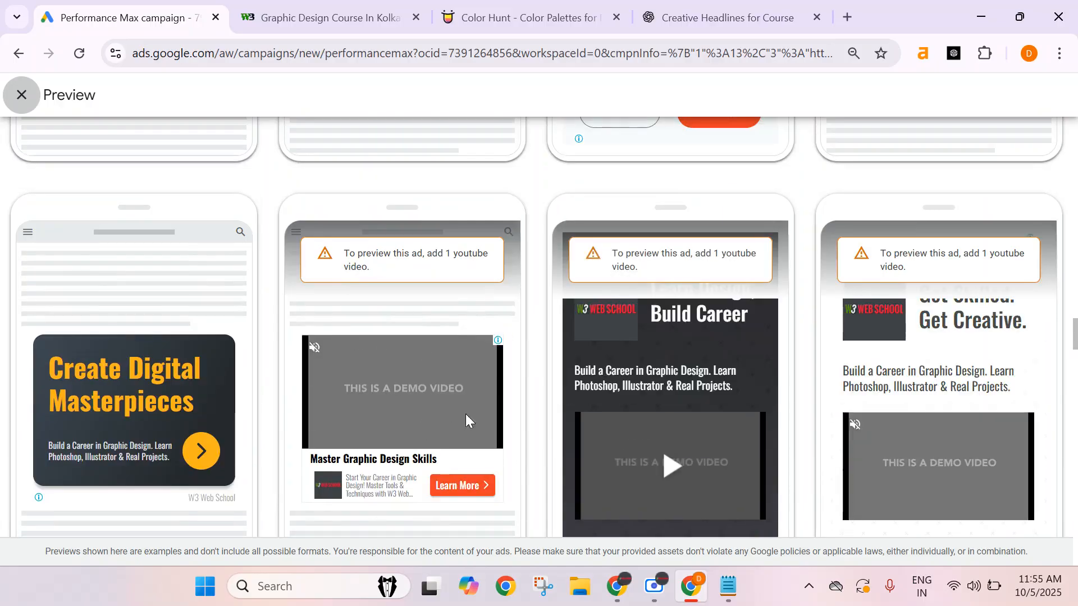
scroll(534, 395, "down", 10)
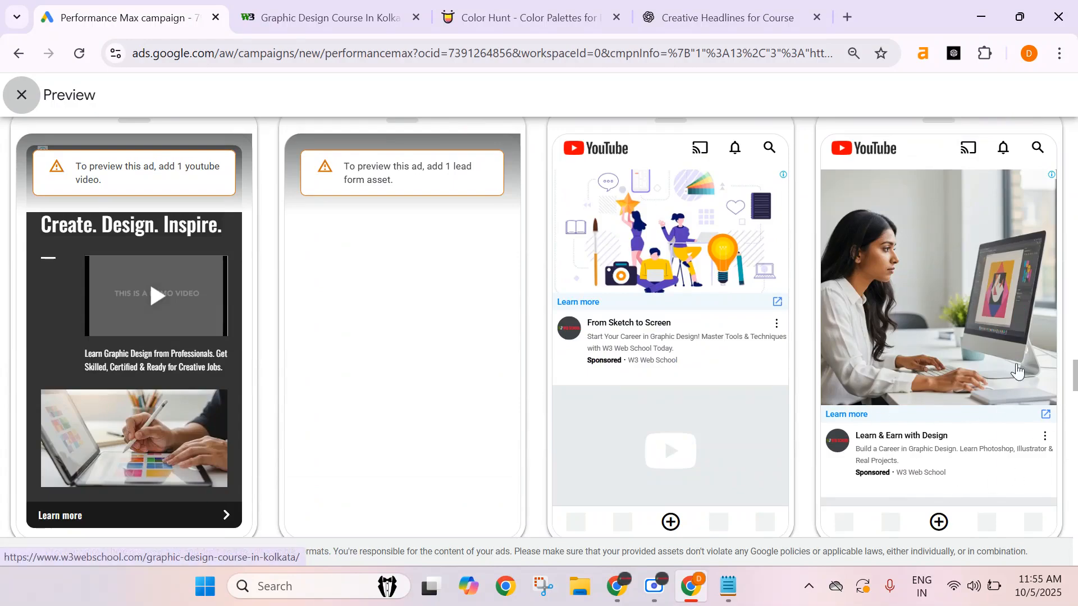
scroll(499, 316, "down", 2)
scroll(496, 310, "up", 2)
scroll(473, 379, "down", 3)
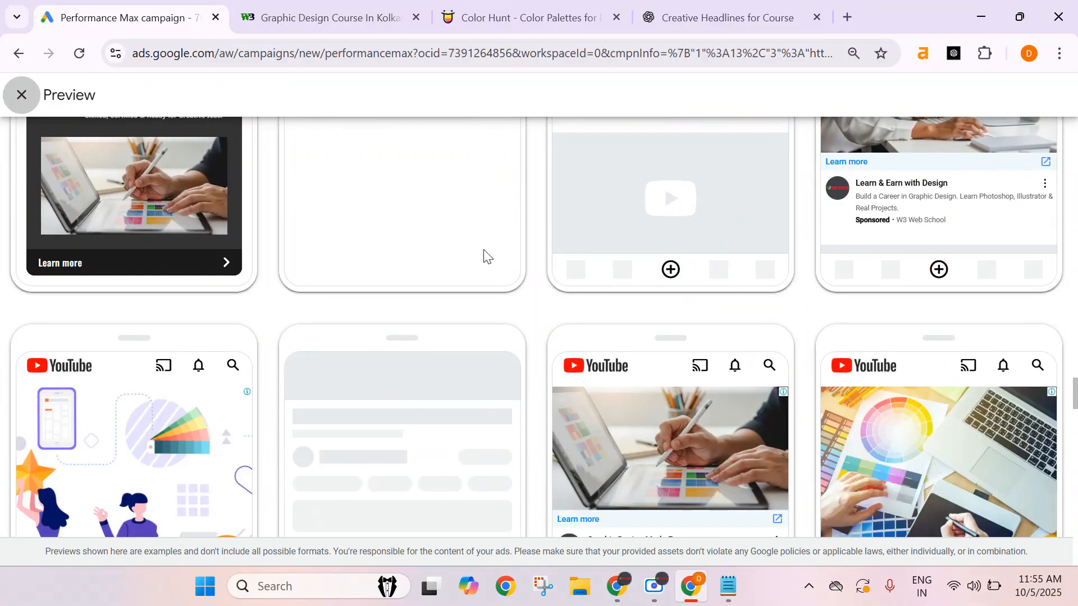
scroll(501, 322, "down", 2)
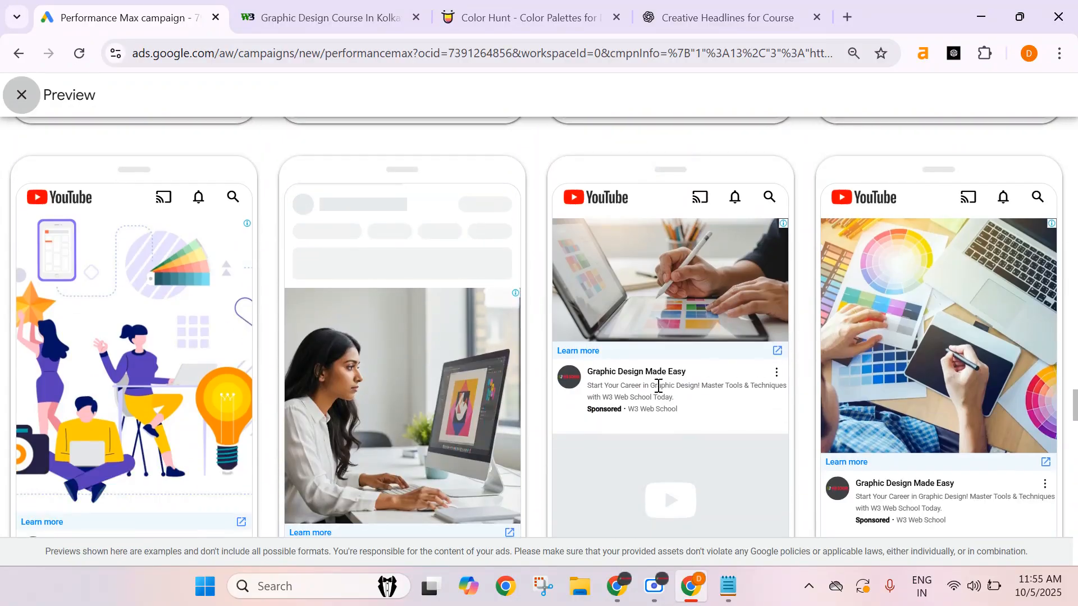
scroll(1019, 315, "down", 2)
scroll(714, 389, "down", 4)
scroll(713, 389, "down", 4)
scroll(556, 316, "down", 1)
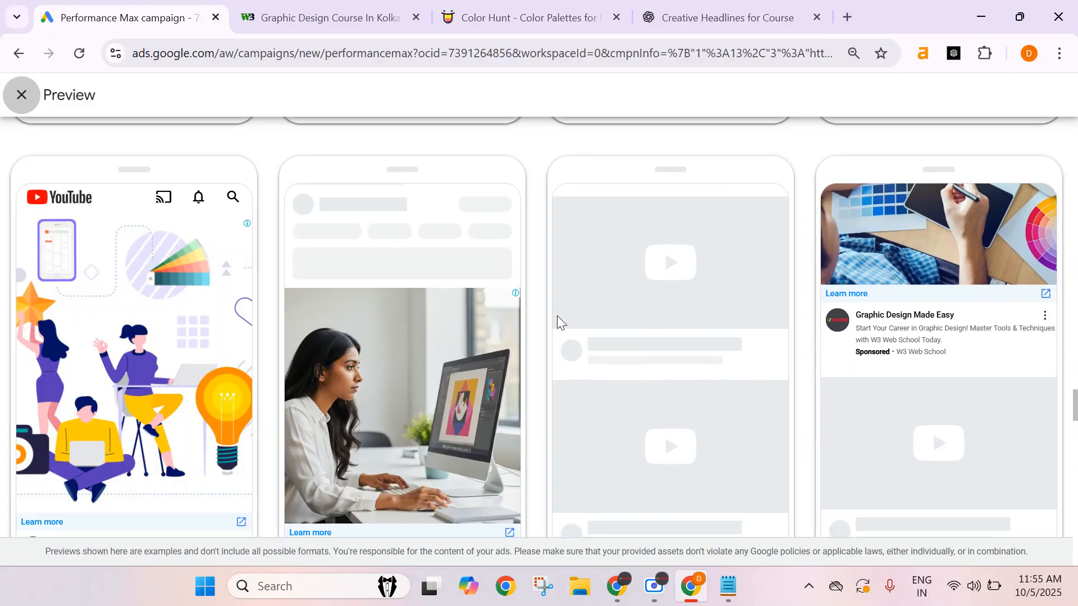
scroll(524, 440, "down", 4)
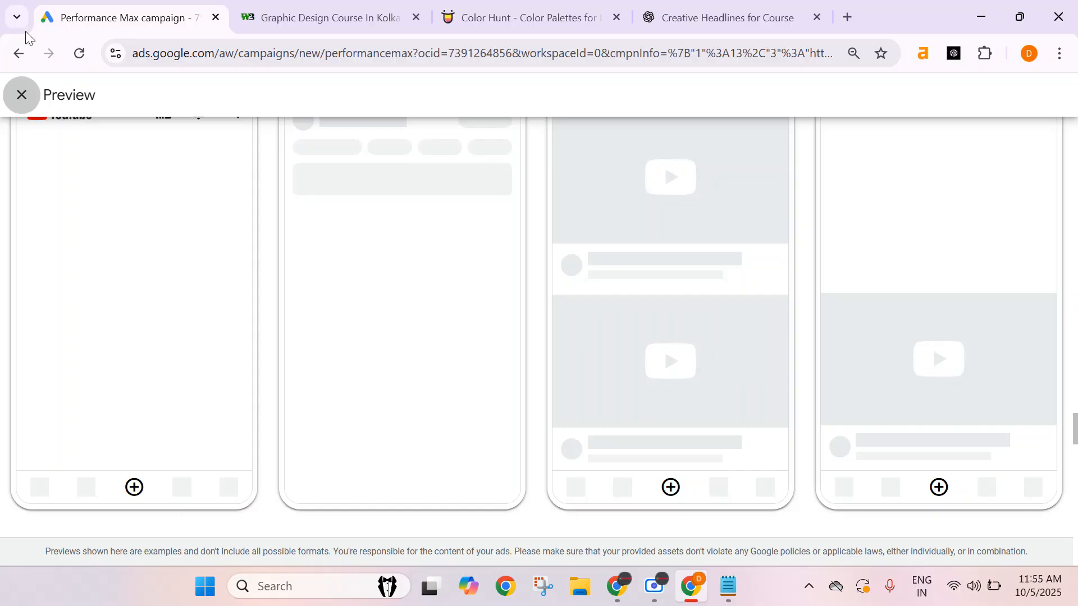
left_click(21, 96)
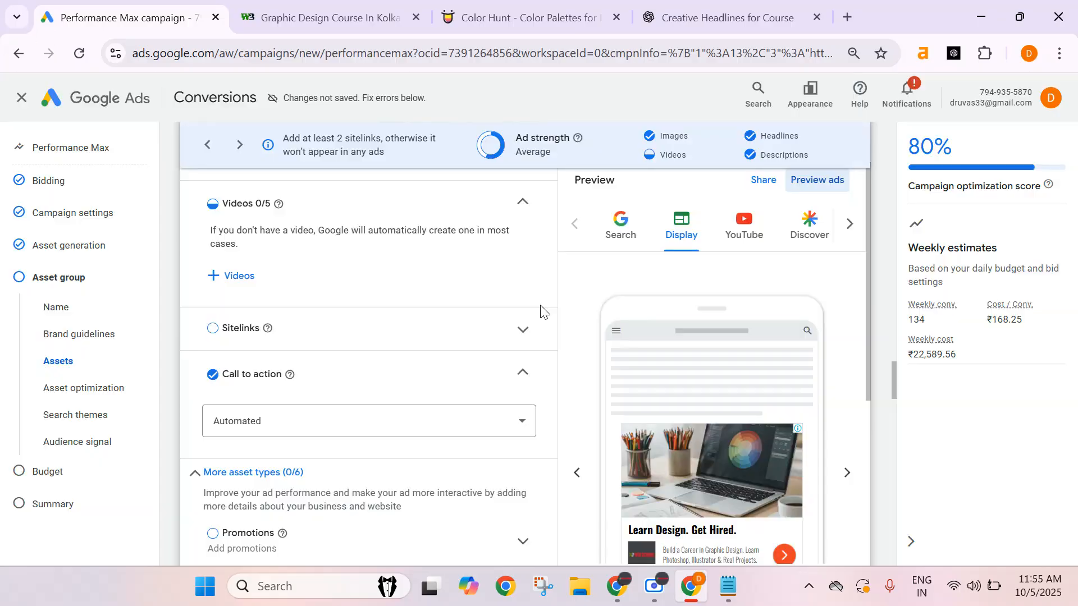
Set the asset group's call to action to Learn more.
scroll(308, 289, "down", 3)
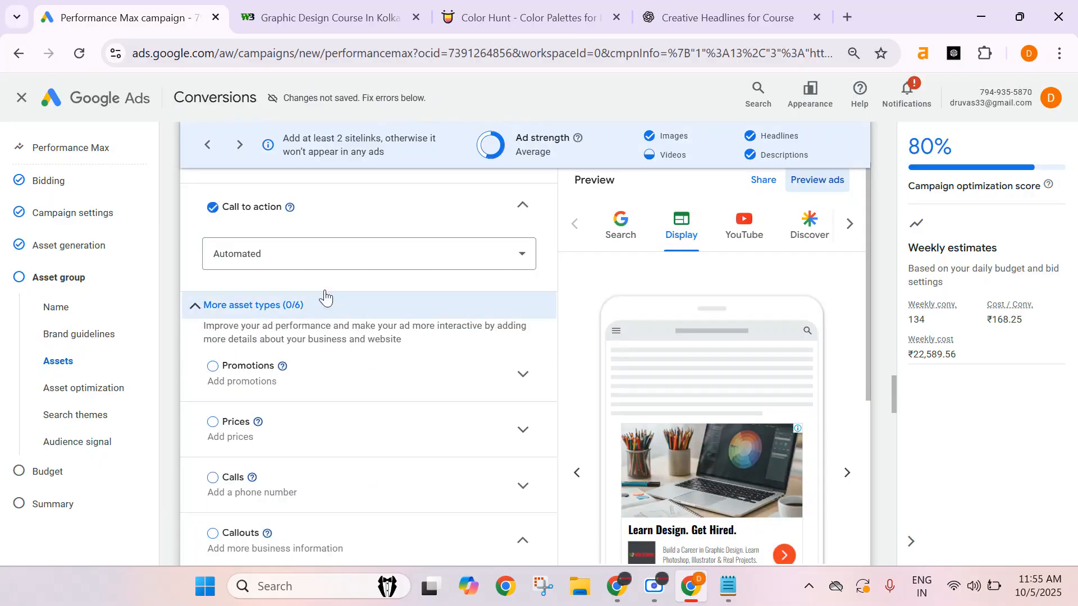
left_click(239, 262)
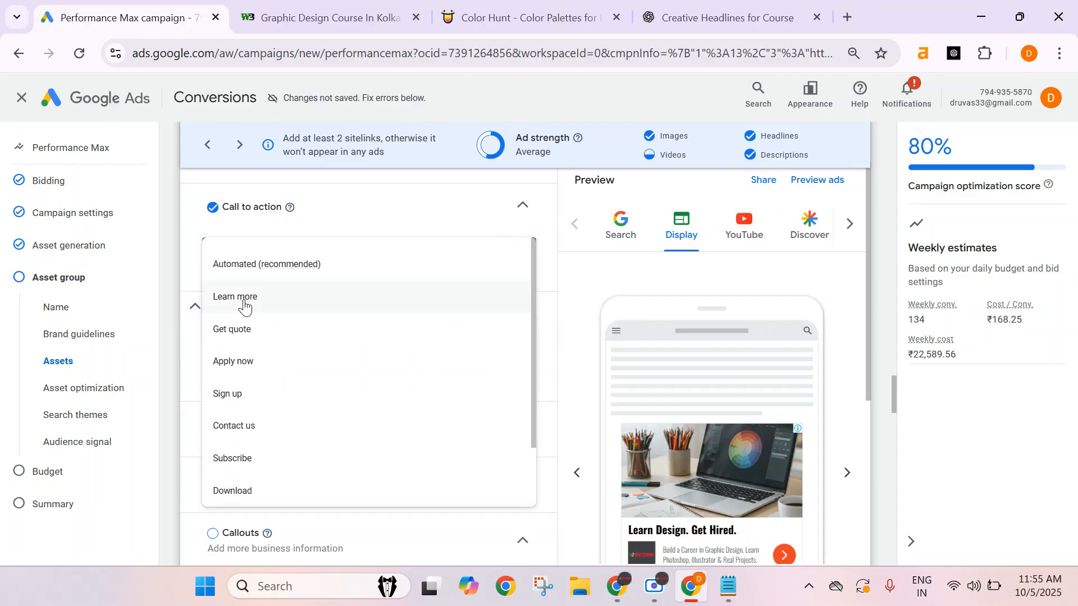
left_click(244, 305)
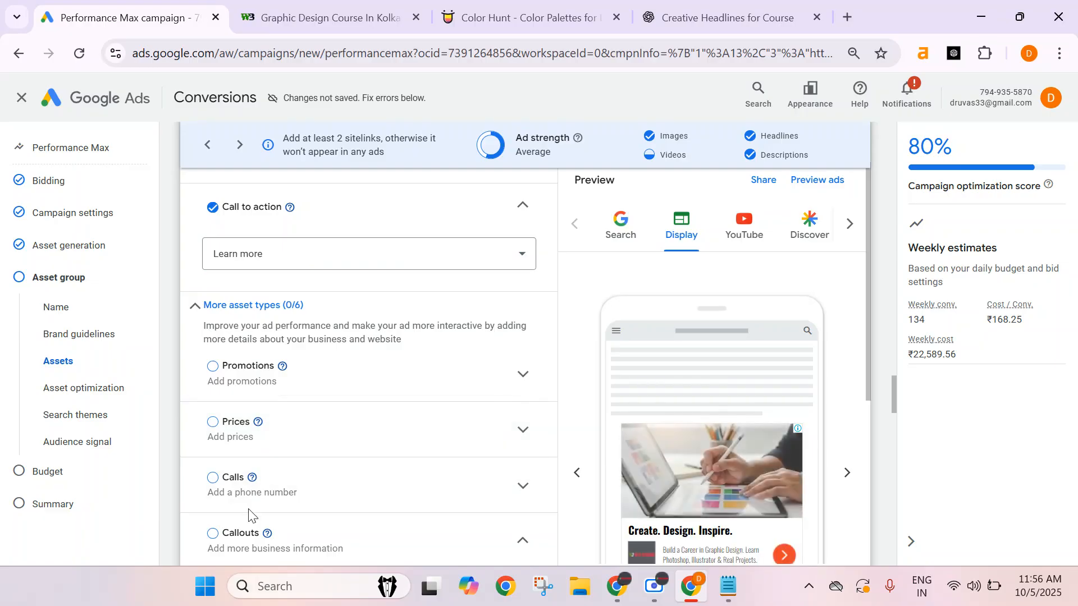
Add interests and detailed demographics to the audience signal and open its segment search, dismissing the update reminder.
scroll(330, 402, "down", 5)
scroll(330, 402, "down", 15)
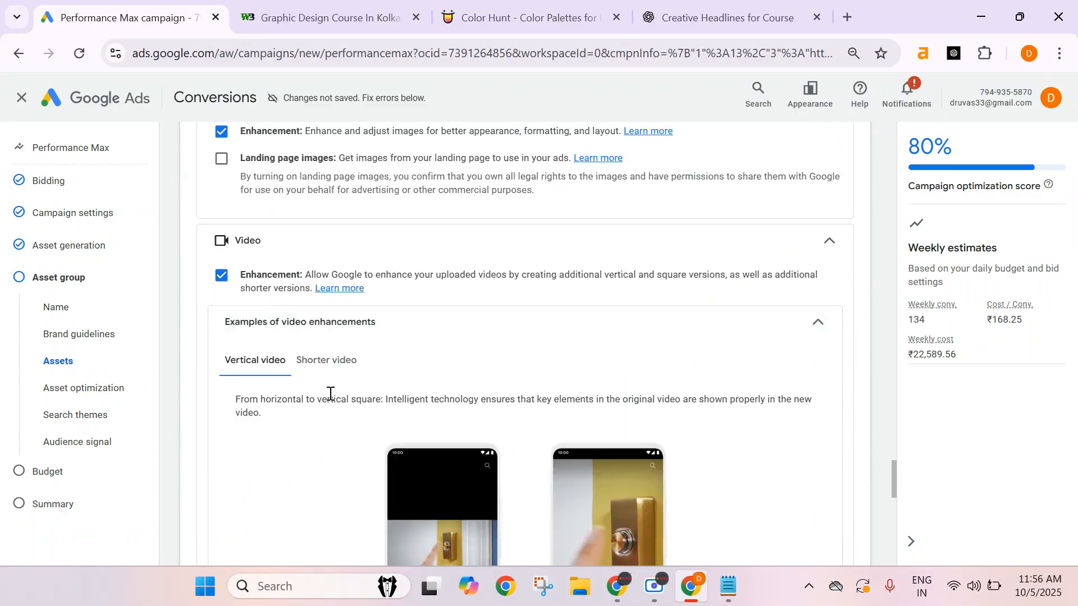
scroll(329, 400, "down", 1)
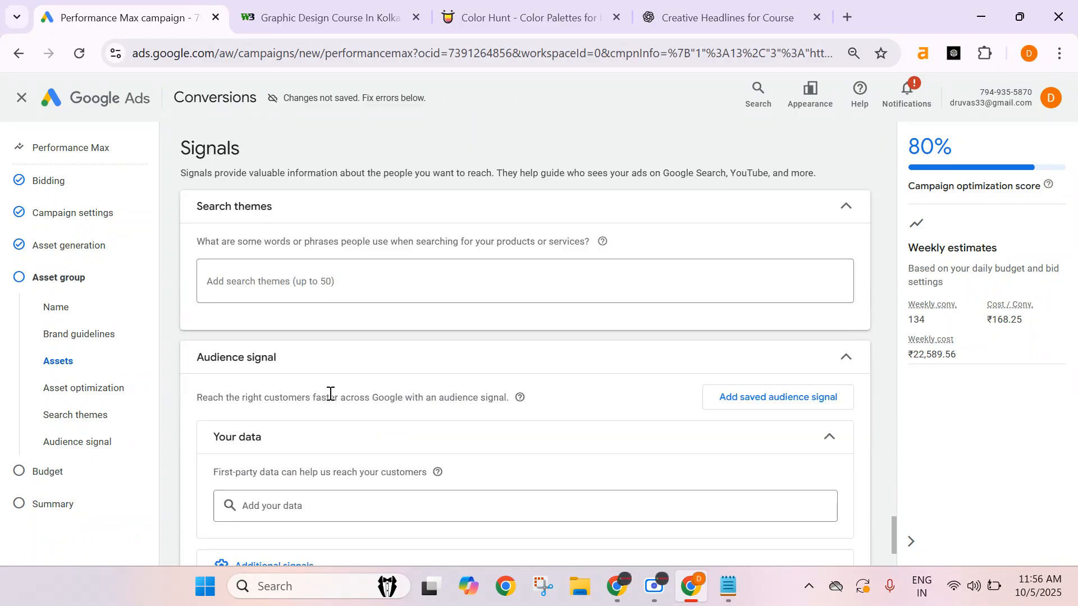
left_click(309, 289)
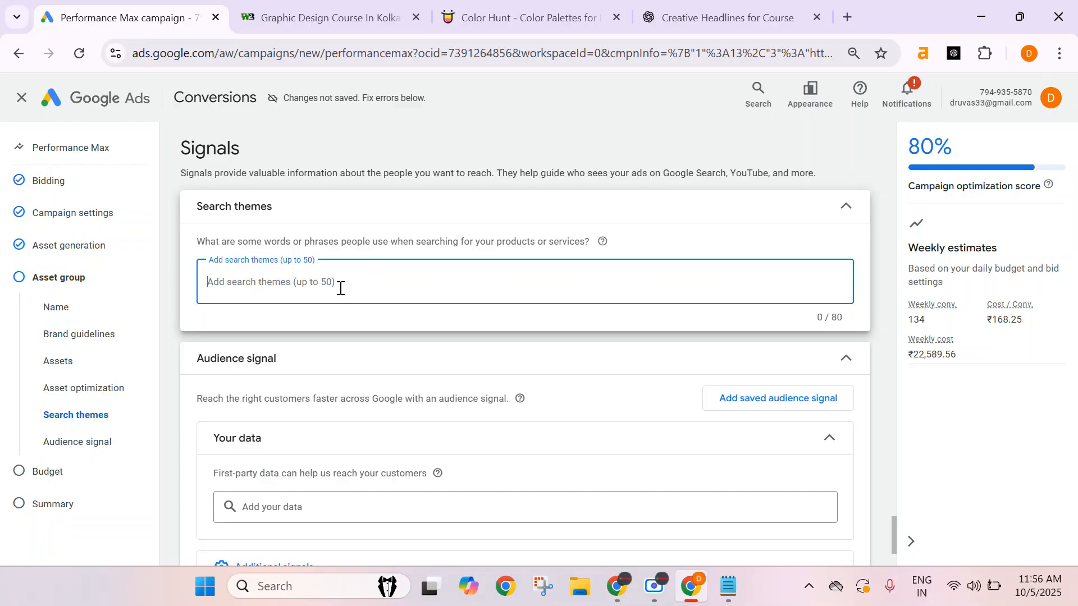
scroll(333, 285, "down", 3)
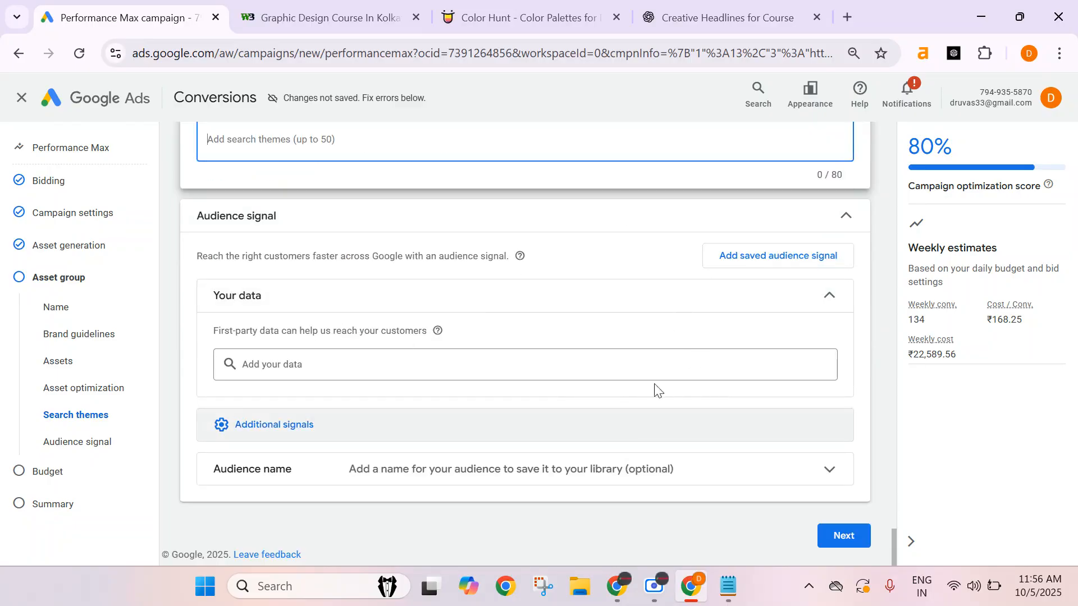
left_click(321, 436)
scroll(368, 384, "down", 1)
left_click(387, 392)
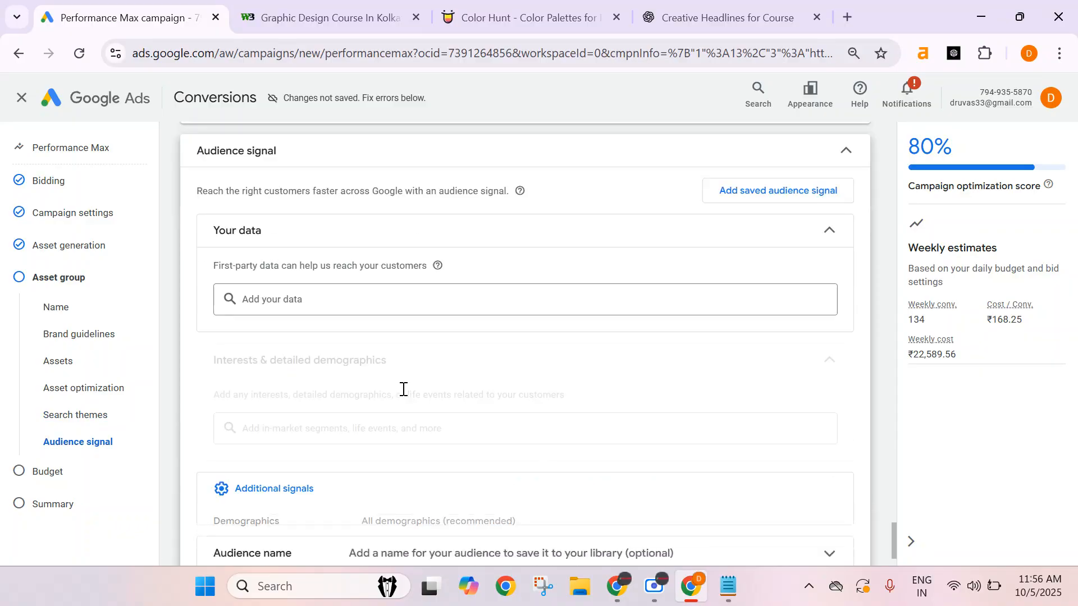
scroll(370, 308, "down", 1)
left_click(320, 342)
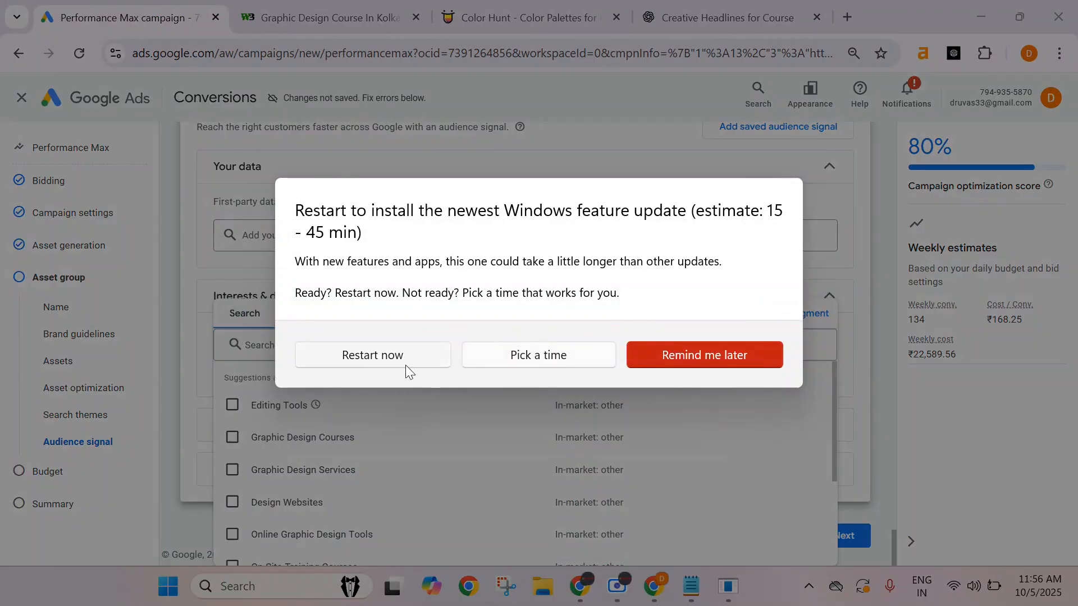
left_click(726, 361)
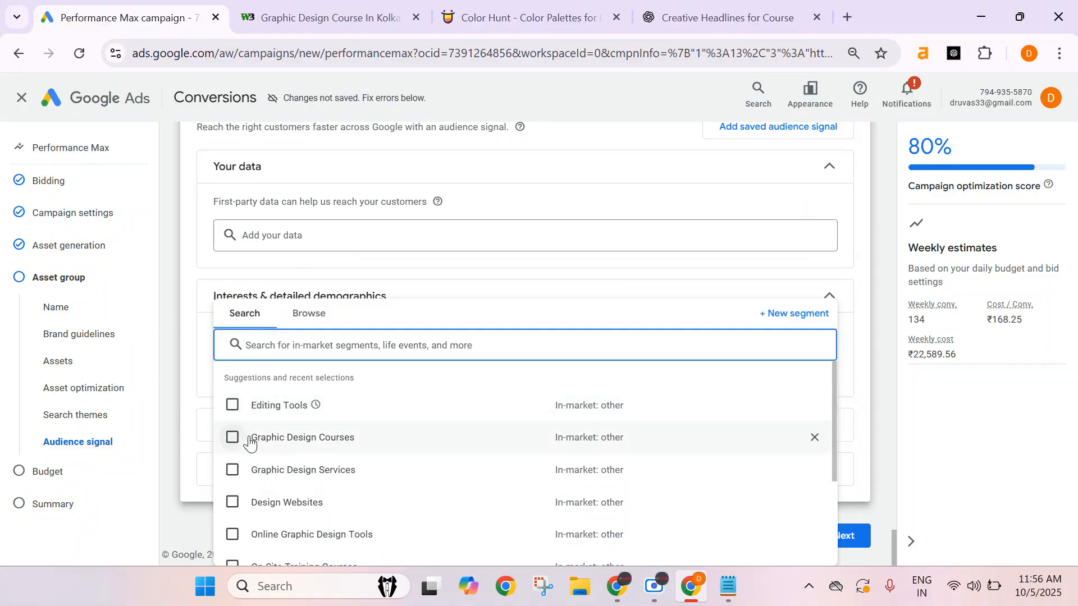
Select Graphic Design Courses, Online Graphic Design Tools, On-Site Training Courses and Design Websites as interest segments.
left_click(232, 439)
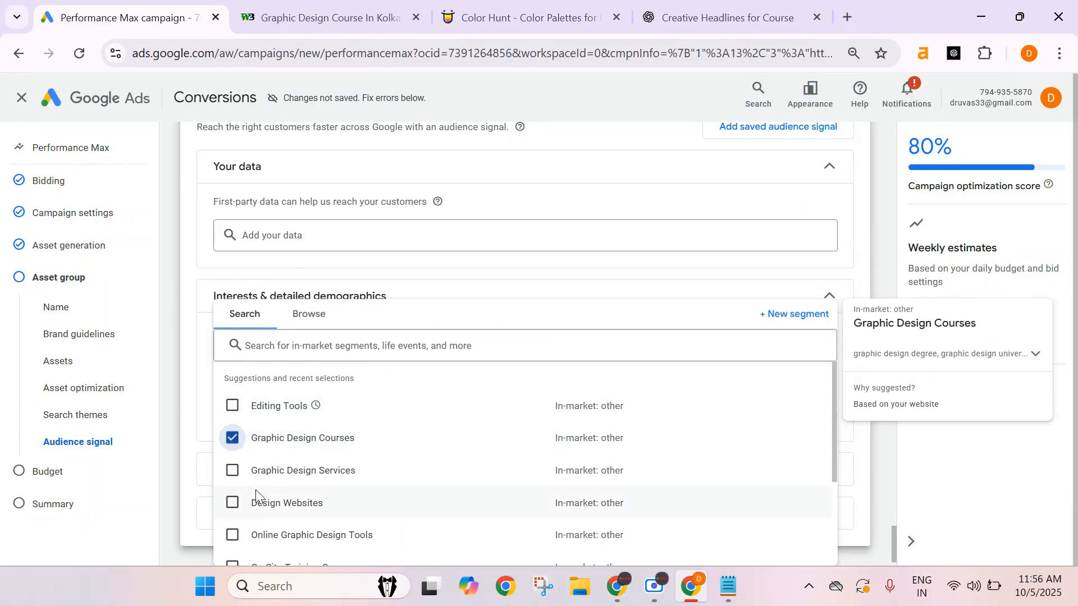
left_click(231, 535)
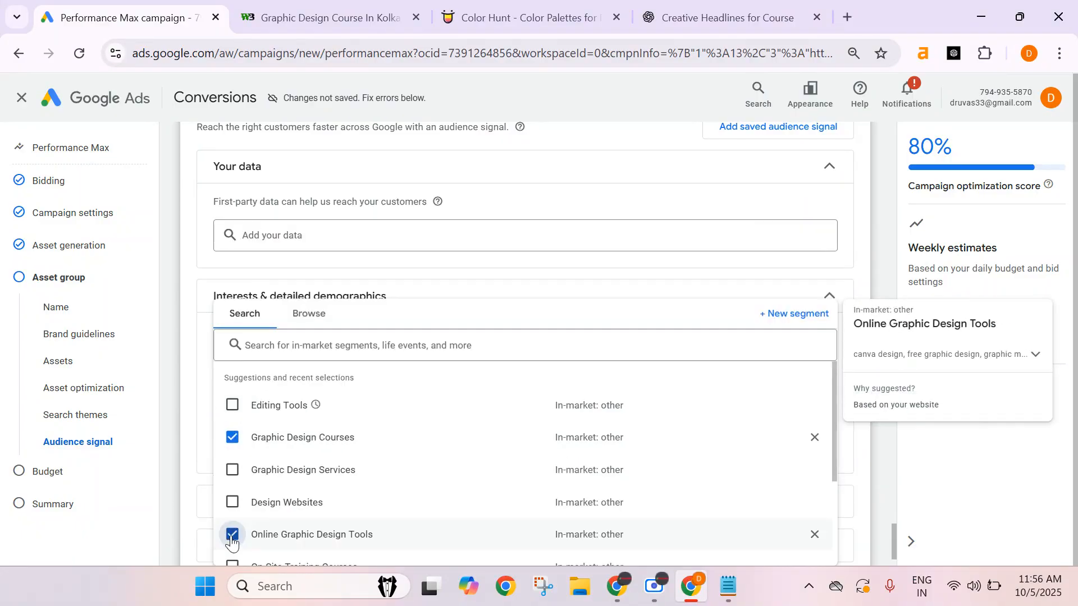
scroll(314, 470, "down", 2)
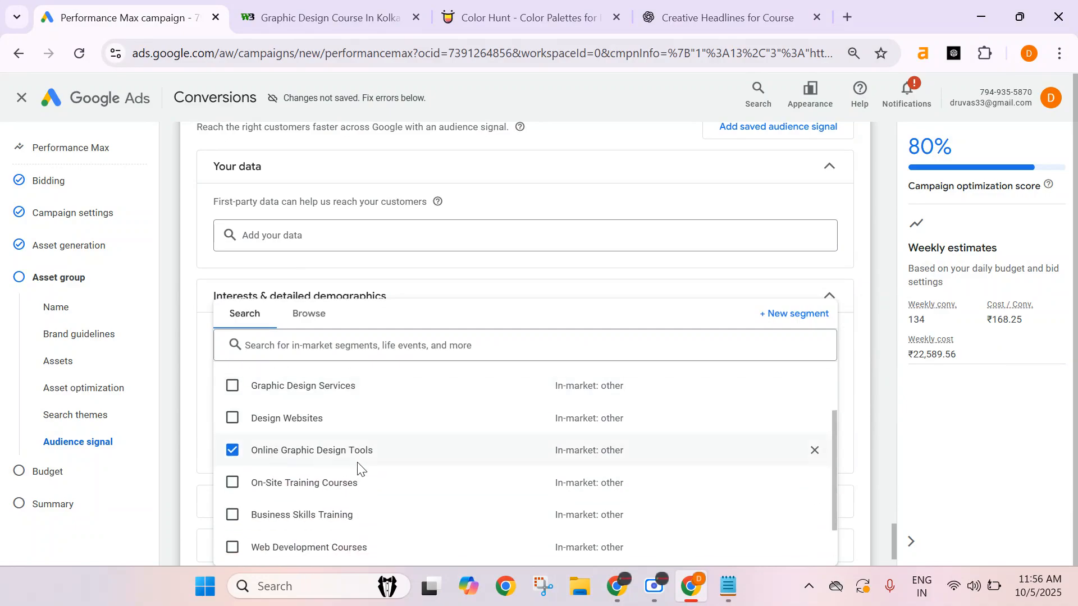
left_click(232, 483)
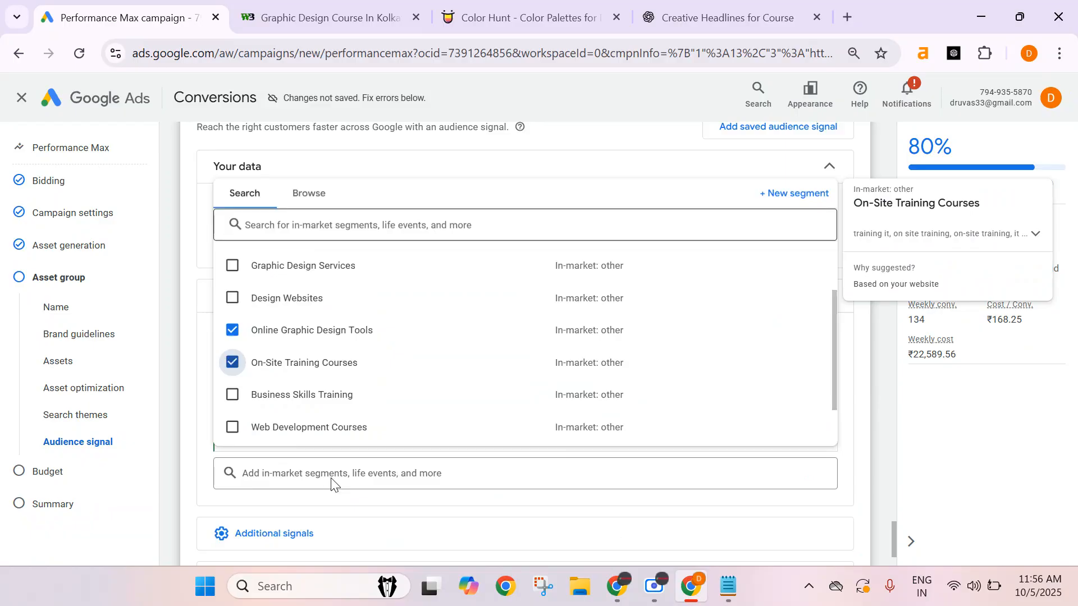
scroll(354, 469, "down", 2)
scroll(328, 523, "up", 3)
scroll(324, 517, "down", 3)
scroll(384, 438, "up", 2)
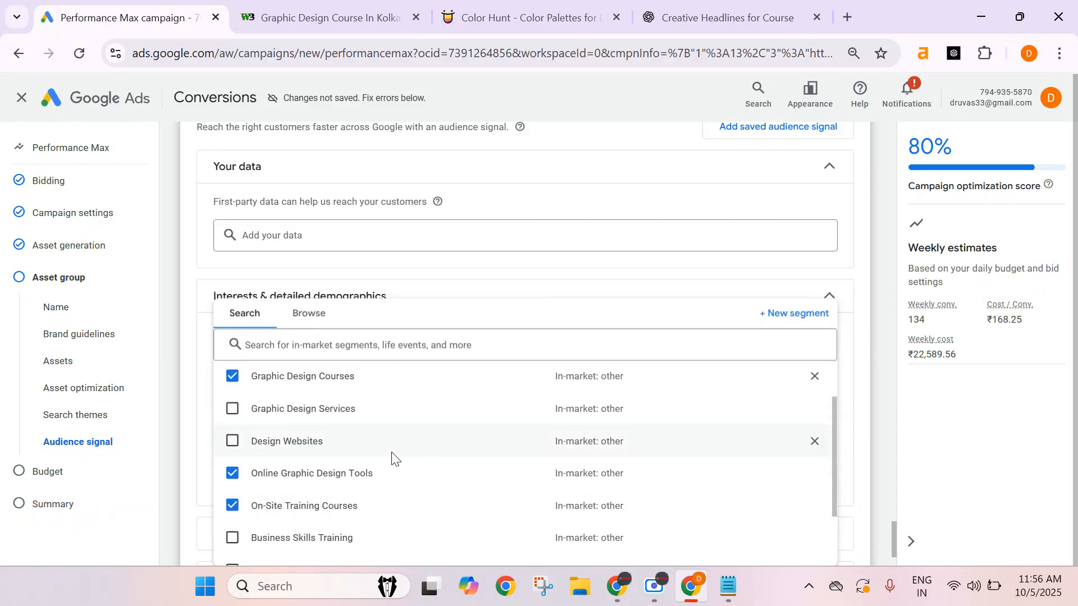
scroll(392, 460, "up", 2)
left_click(232, 503)
scroll(368, 448, "down", 3)
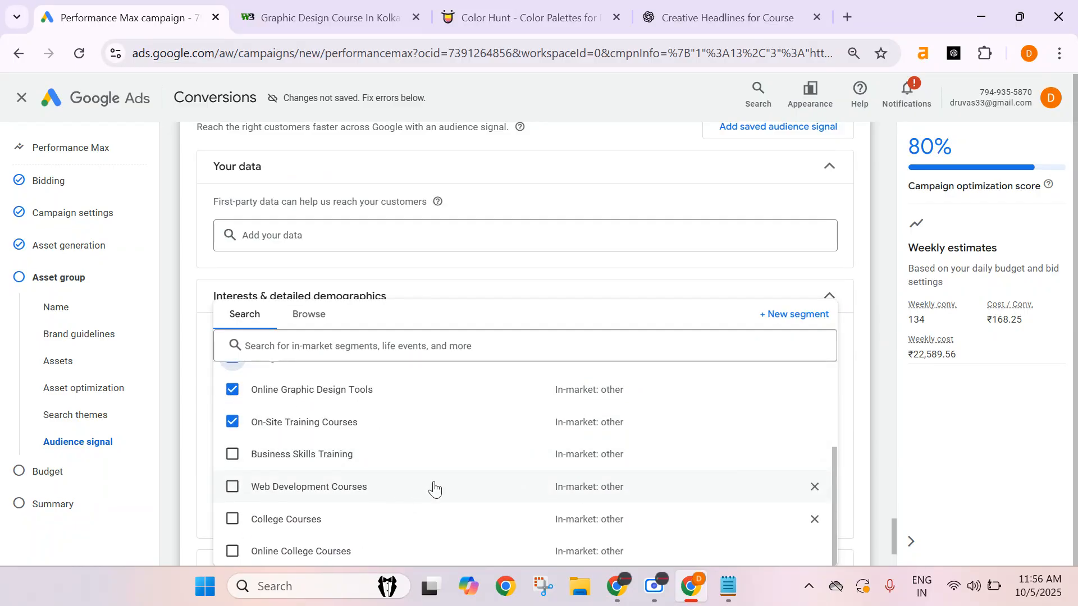
left_click(354, 346)
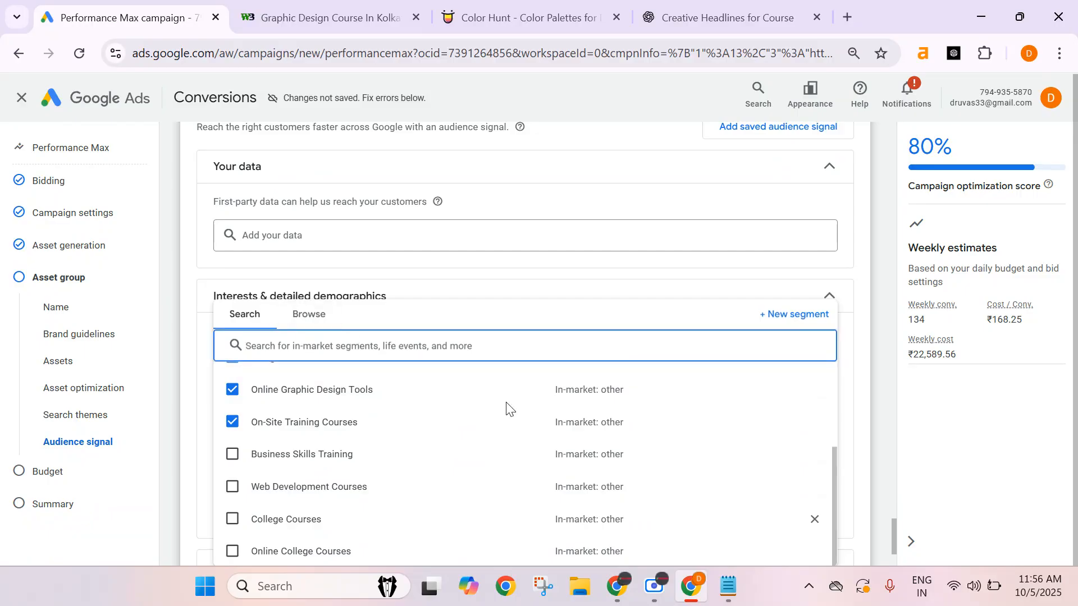
left_click(857, 286)
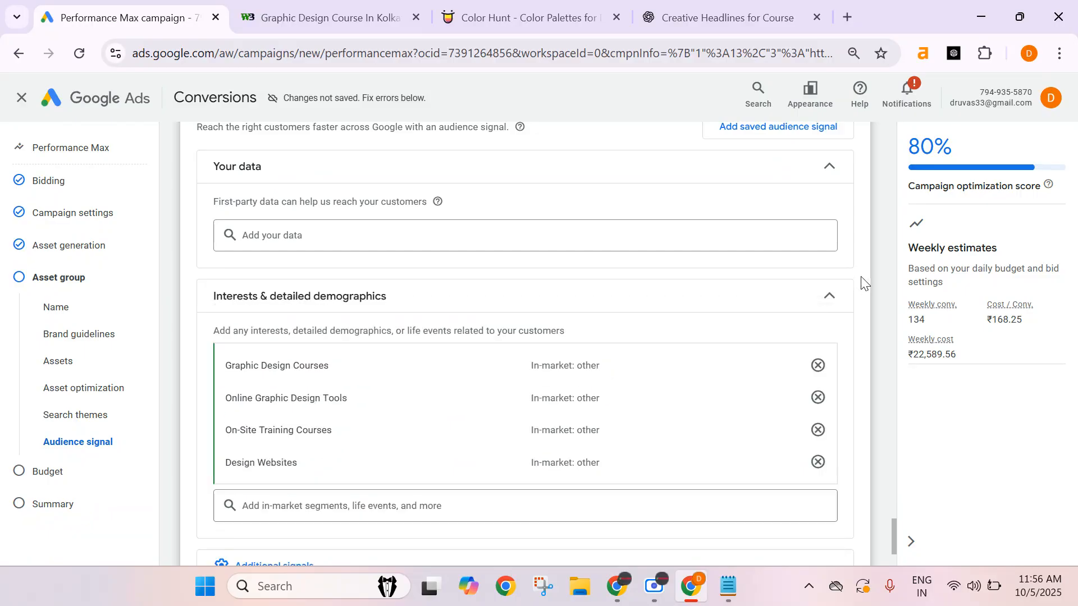
Open the demographics signal, exclude unknown gender and age, and set the age range to 18 to 34.
scroll(395, 443, "down", 1)
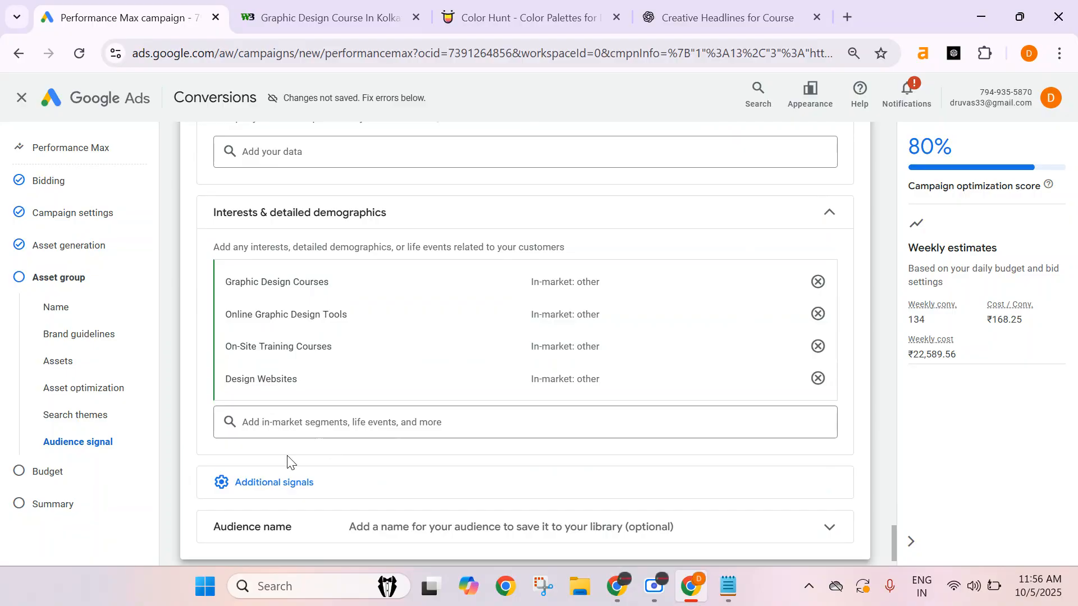
left_click(293, 477)
scroll(296, 475, "down", 1)
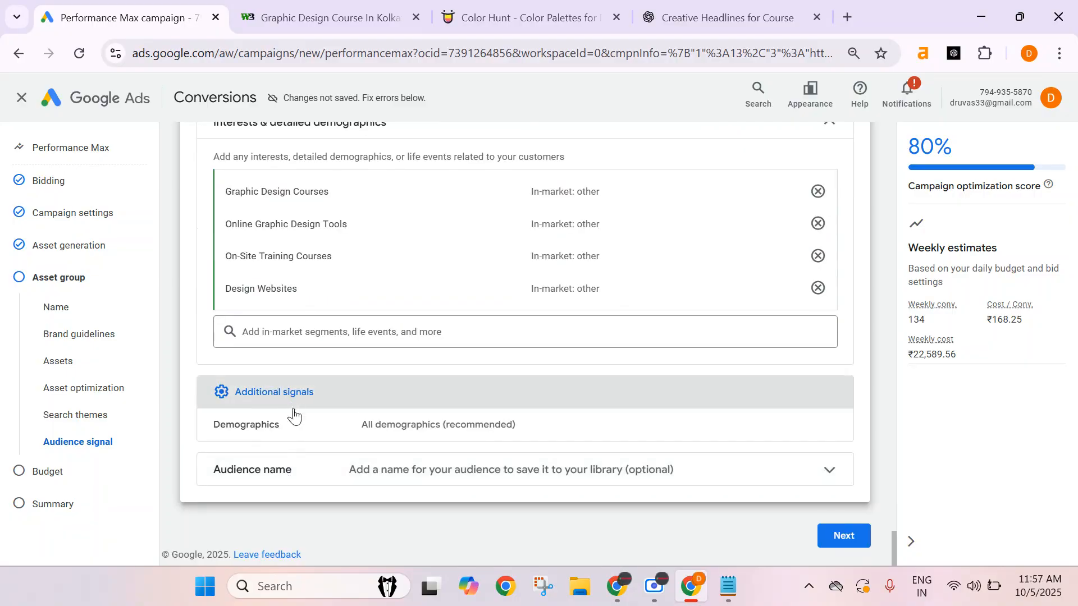
left_click(301, 432)
scroll(368, 379, "down", 3)
left_click(361, 323)
left_click(368, 399)
left_click(310, 410)
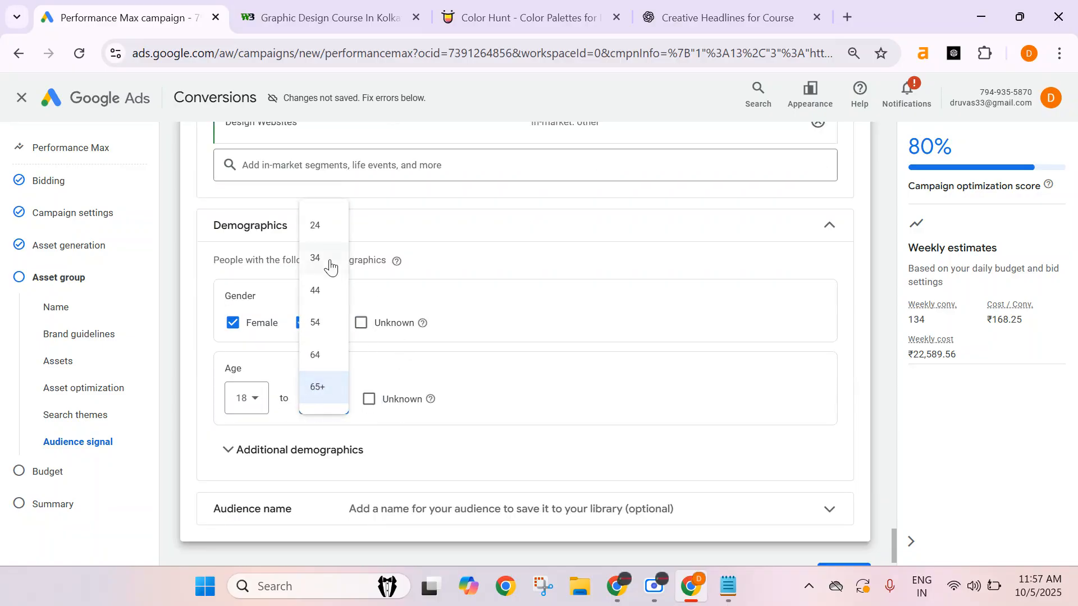
left_click(313, 290)
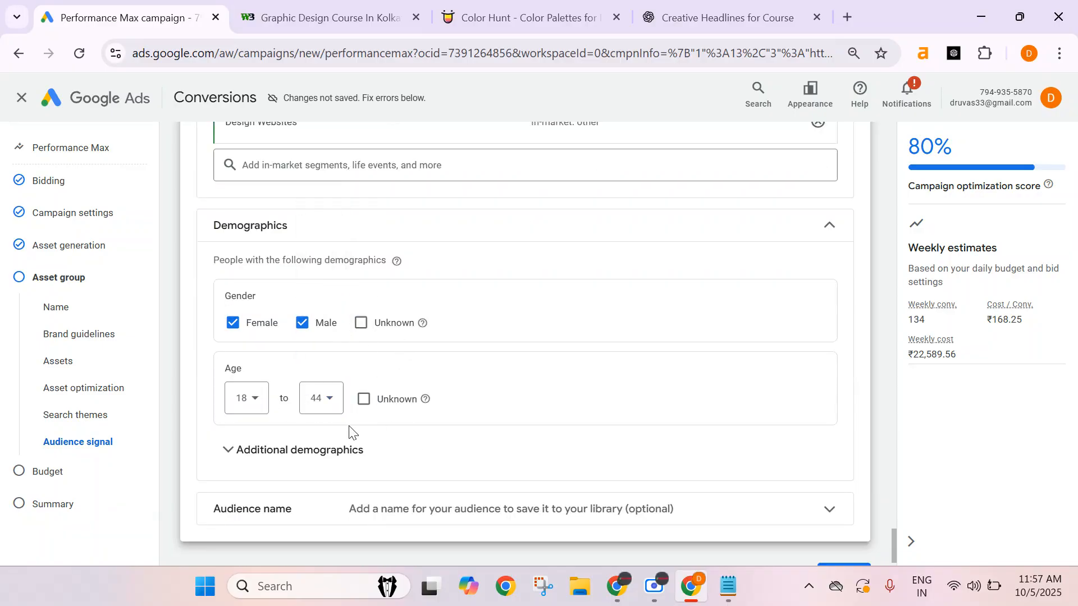
left_click(331, 452)
left_click(320, 399)
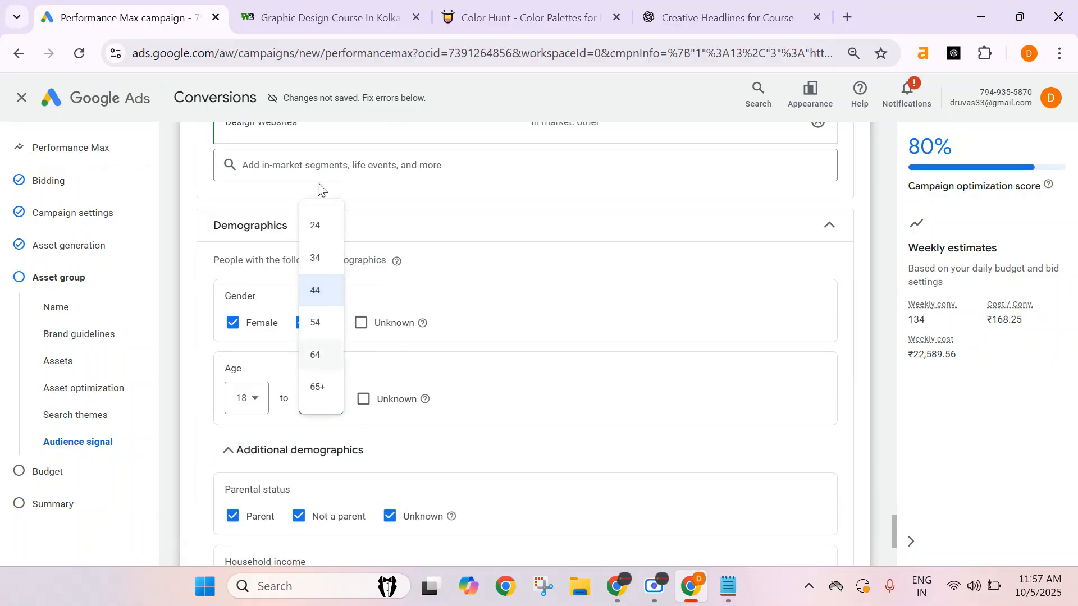
left_click(316, 259)
Exclude unknown parental status and unknown household income from the additional demographics.
scroll(438, 381, "down", 3)
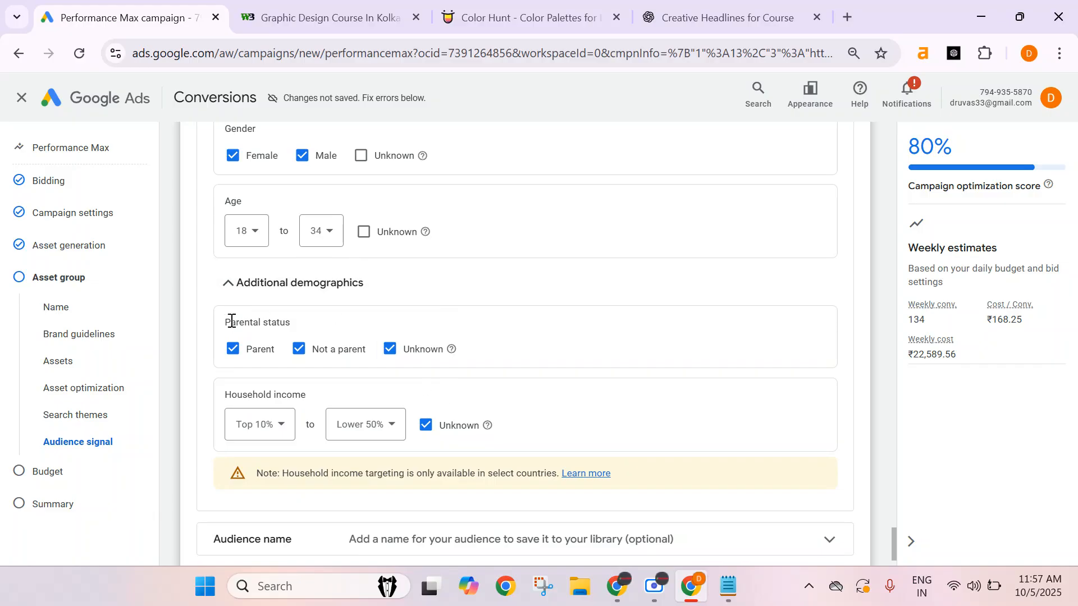
left_click(389, 349)
left_click(425, 425)
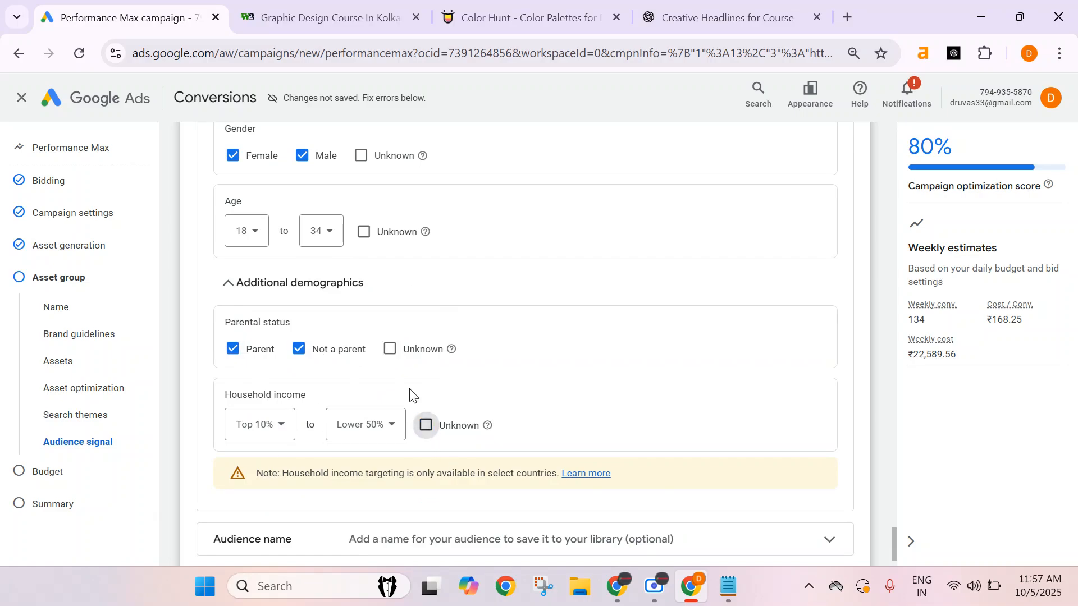
Expand the audience name section and name the audience Graphic Design - Test.
scroll(402, 409, "down", 1)
left_click(373, 472)
scroll(337, 472, "down", 2)
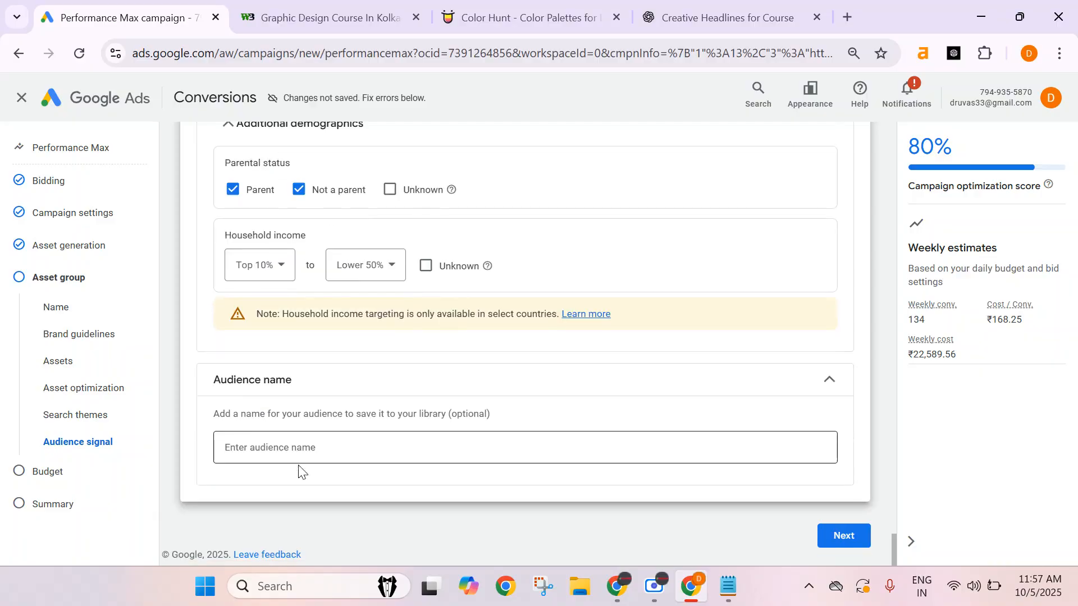
left_click(291, 449)
type("Gra[p")
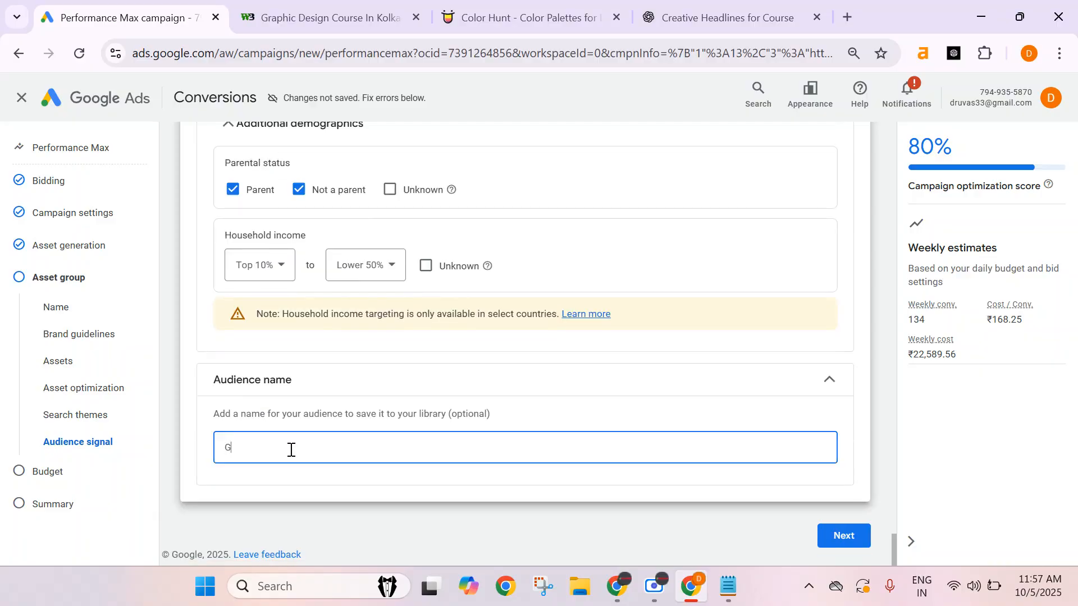
key("BackSpace")
key("BackSpace")
type("phic Design Test")
Continue to the campaign summary and cancel the identity confirmation dialog.
left_click(840, 536)
left_click(842, 534)
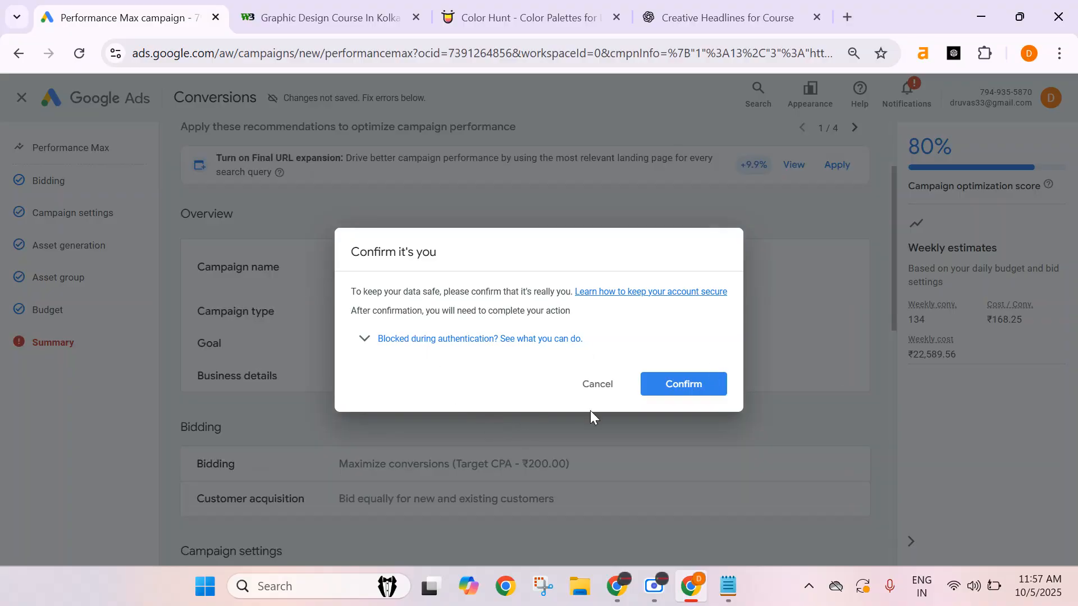
left_click(600, 395)
Review the campaign summary's asset group, audience and budget details.
scroll(382, 376, "down", 11)
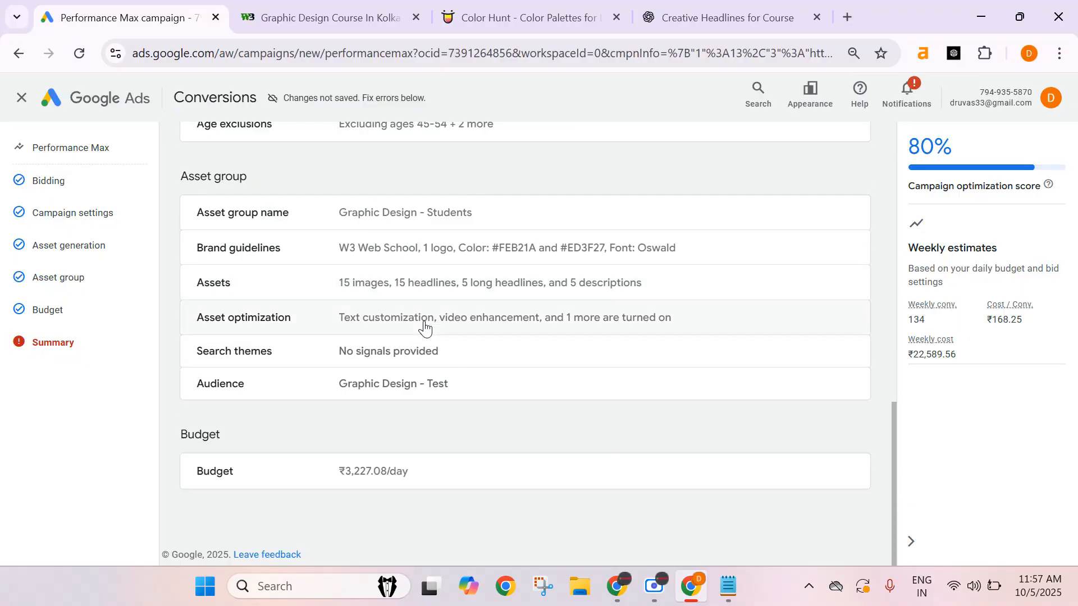
scroll(566, 397, "up", 3)
scroll(565, 397, "up", 10)
scroll(565, 397, "down", 9)
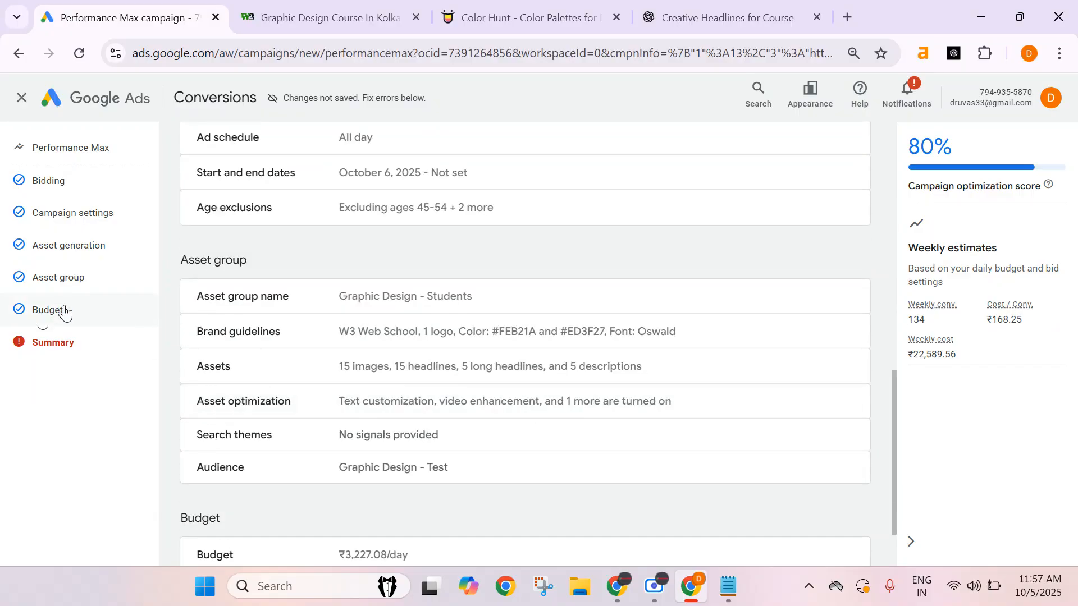
Open the budget section and set the custom daily budget to ₹5,000.00.
left_click(48, 310)
left_click(289, 305)
double_click(291, 298)
left_click(599, 392)
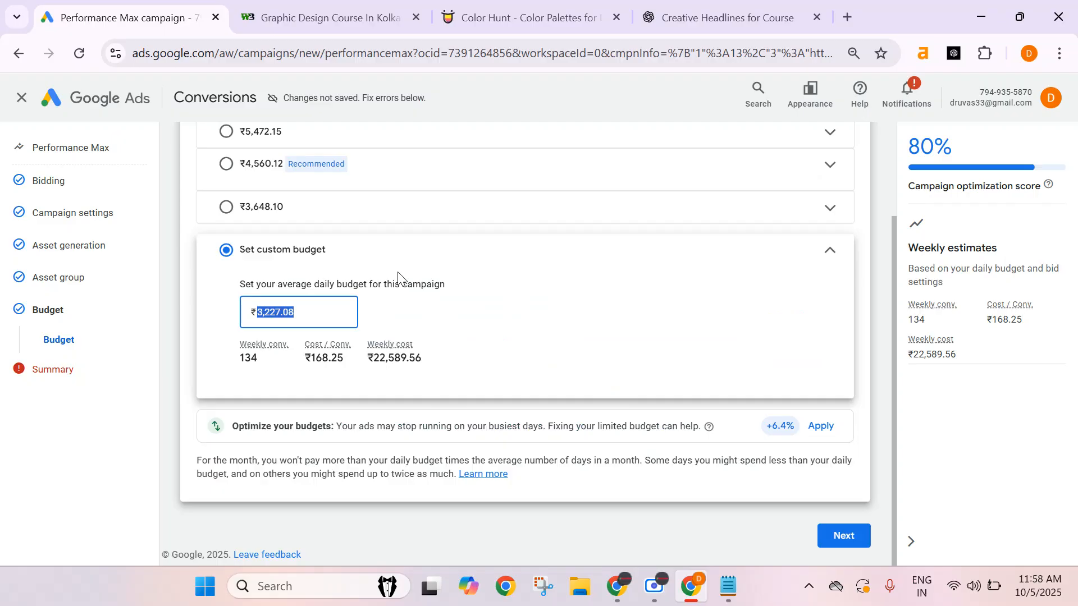
type("5,00")
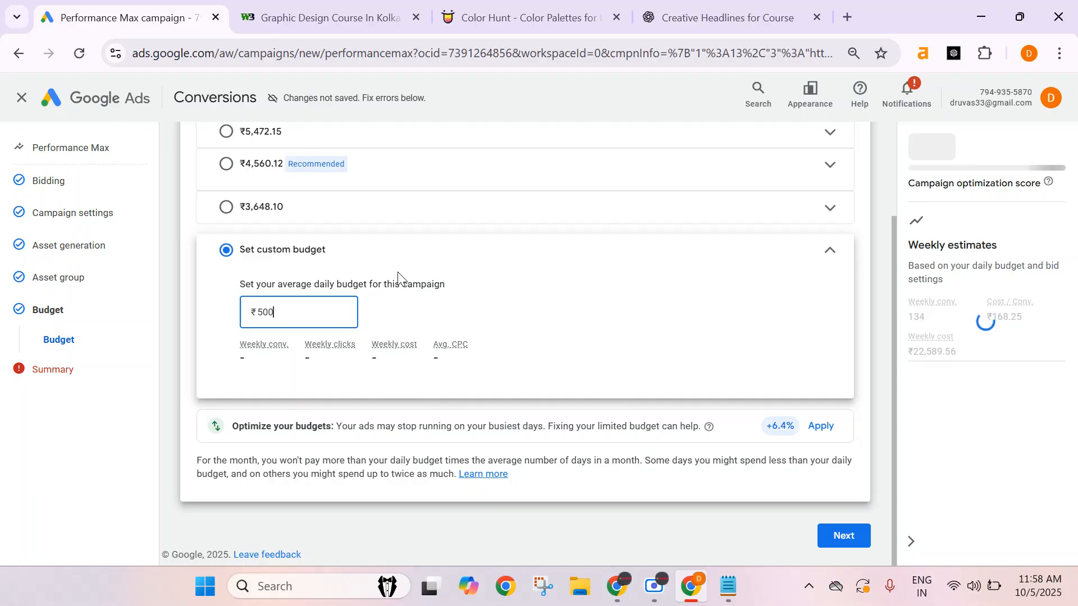
type("0")
left_click(536, 306)
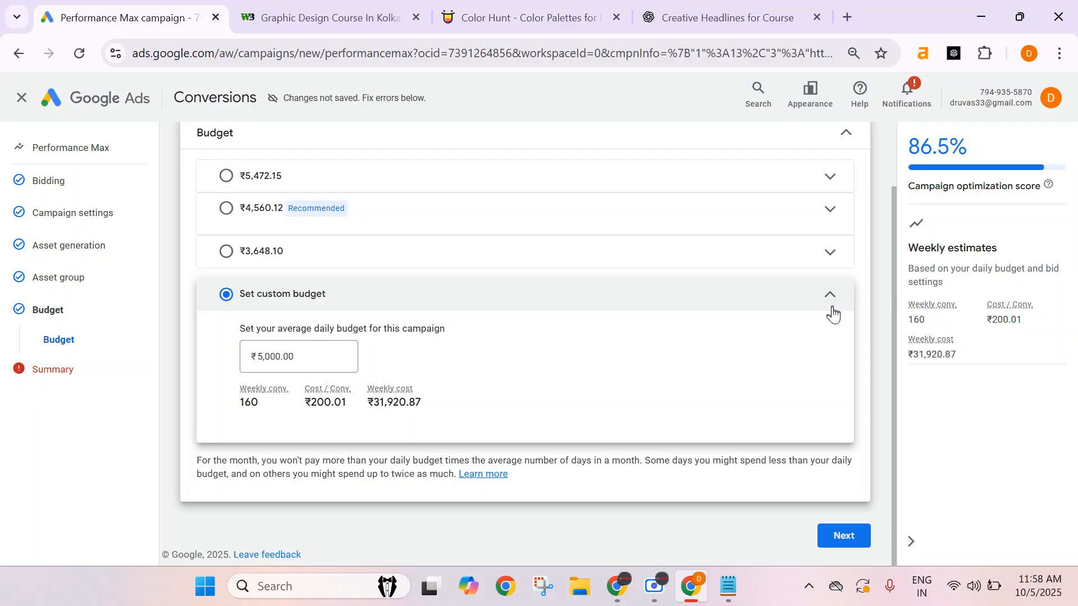
Switch to Notepad and open a new blank tab.
left_click(277, 353)
double_click(277, 352)
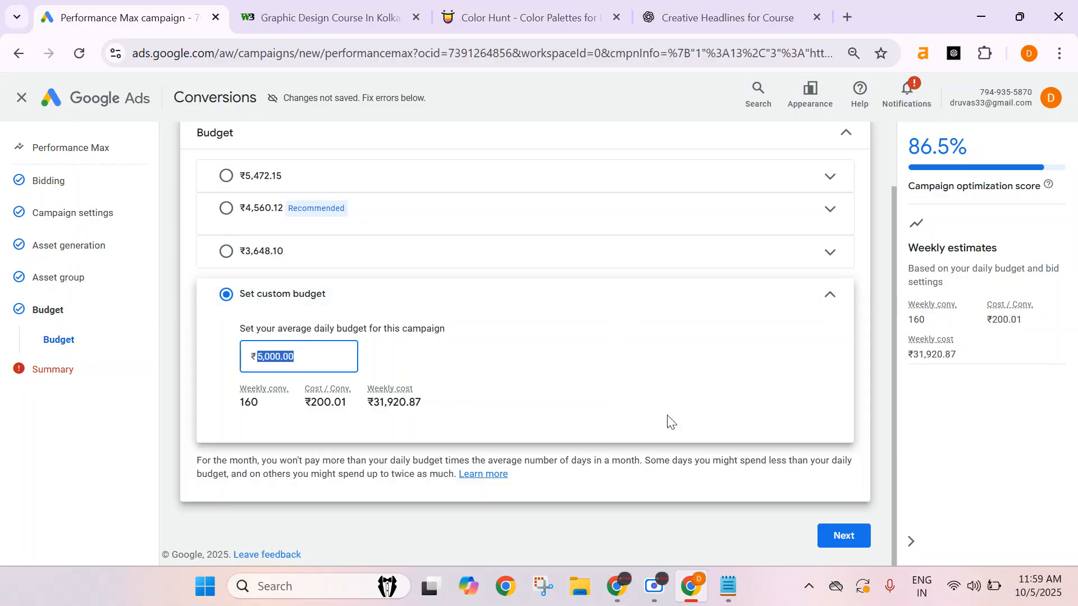
left_click(728, 586)
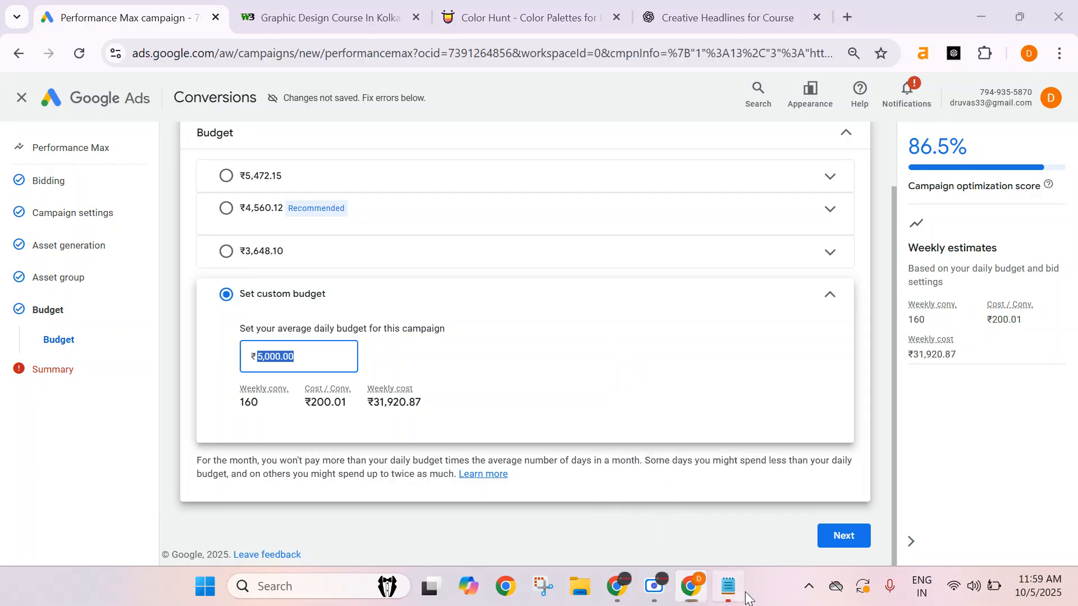
left_click(770, 54)
left_click(809, 51)
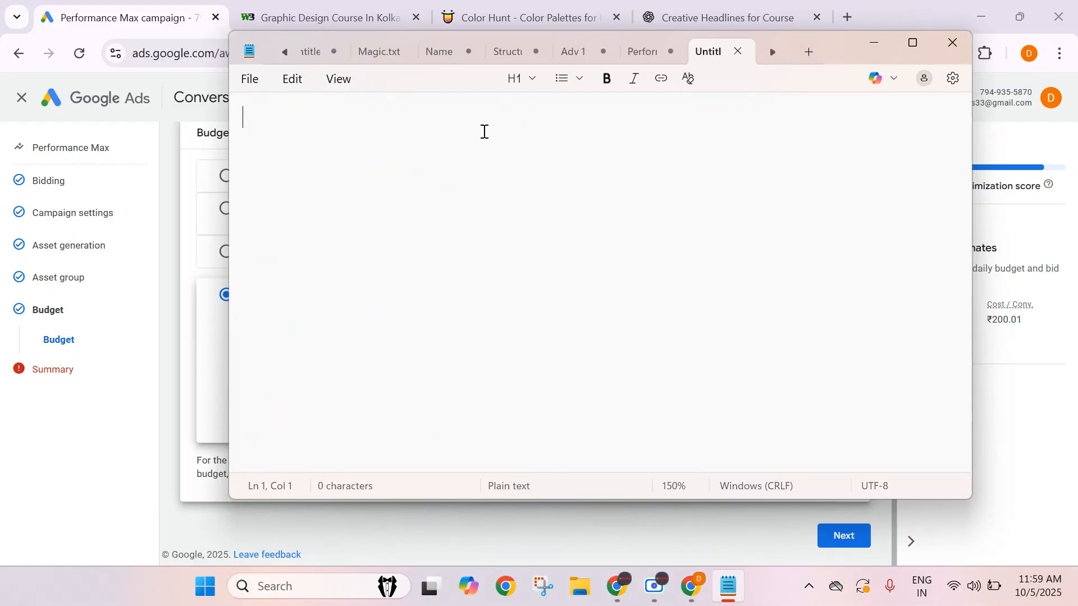
In the blank Notepad tab, write the calculation 200 x100 = 20,000 on the first line.
type("200")
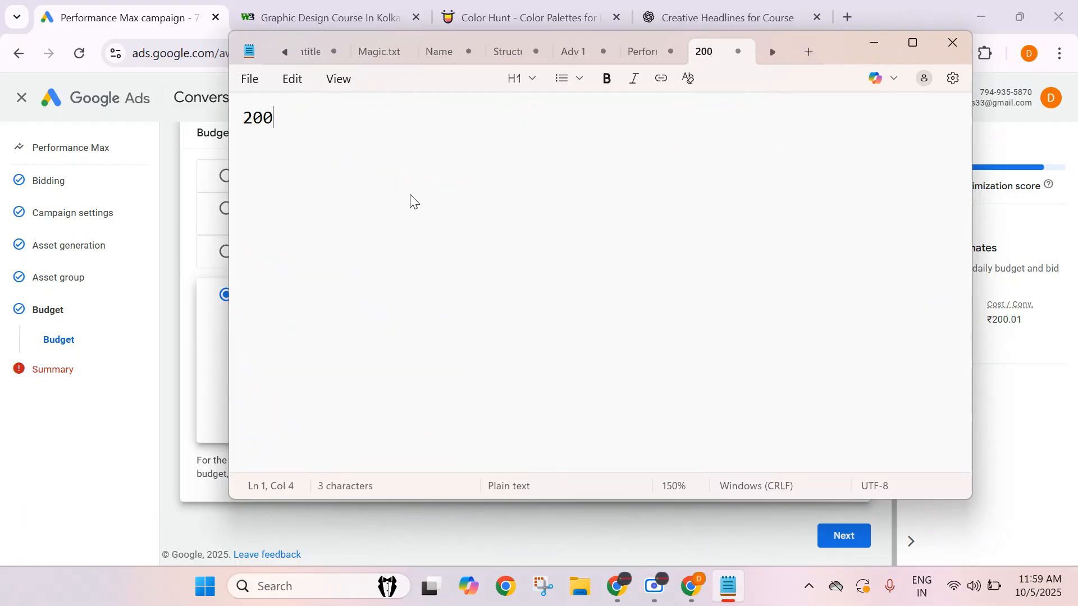
type(" x100 = ")
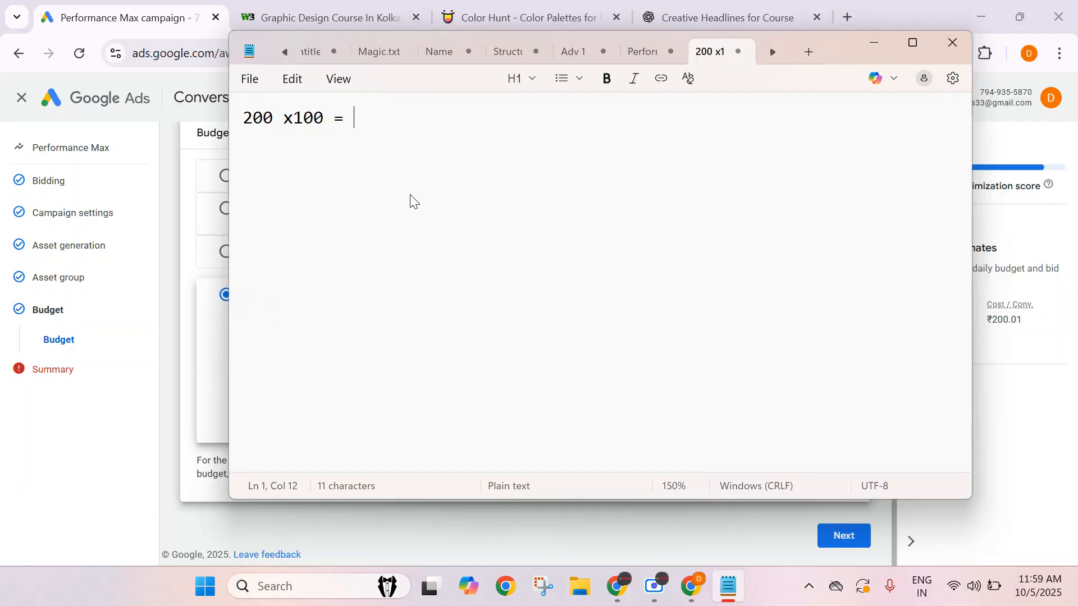
type("20,000")
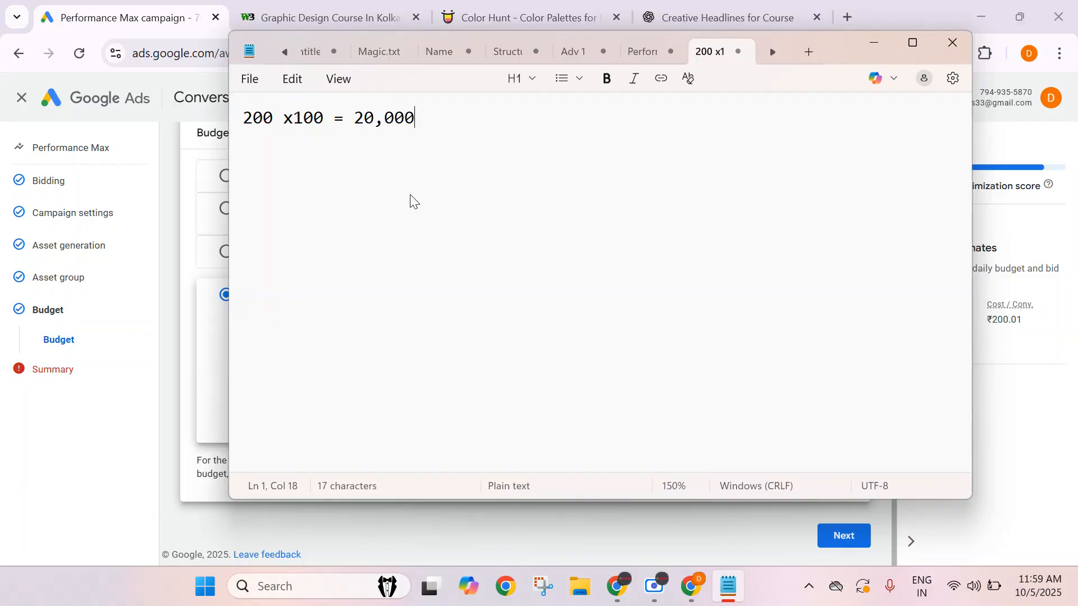
Add a second line reading 1 Course = Rs. 40,000 below the calculation.
key("Return")
key("Return")
type("1")
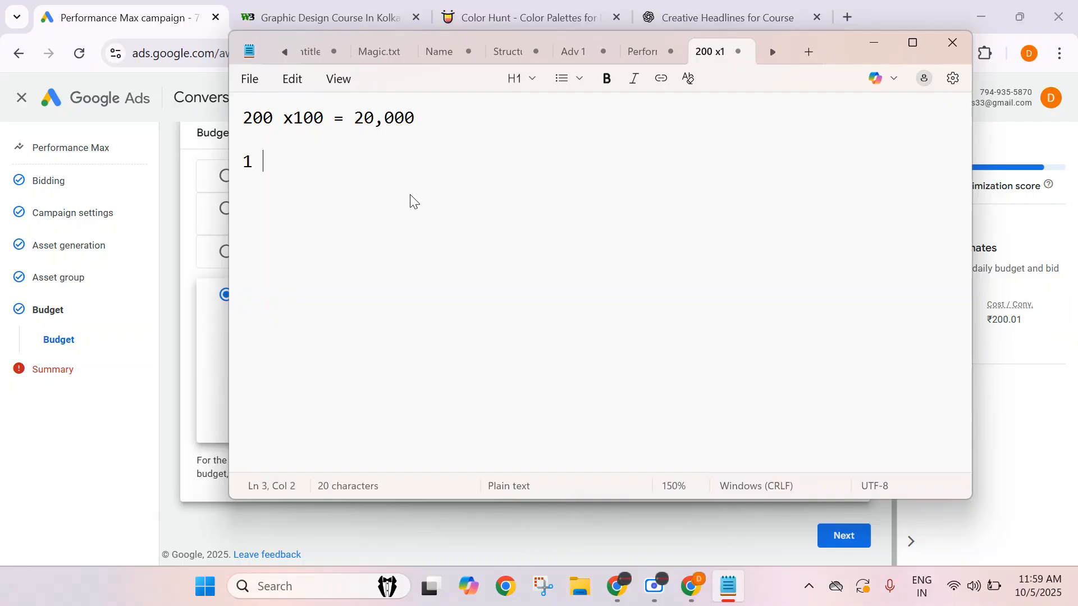
type(" Course = Rs.")
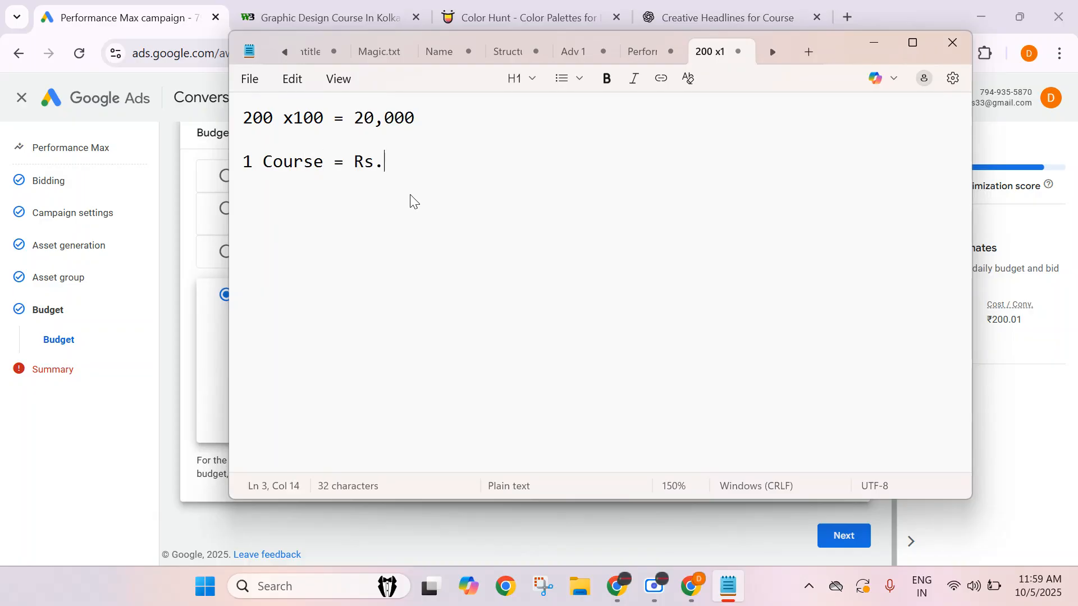
type(" 40,000")
key("Return")
key("Return")
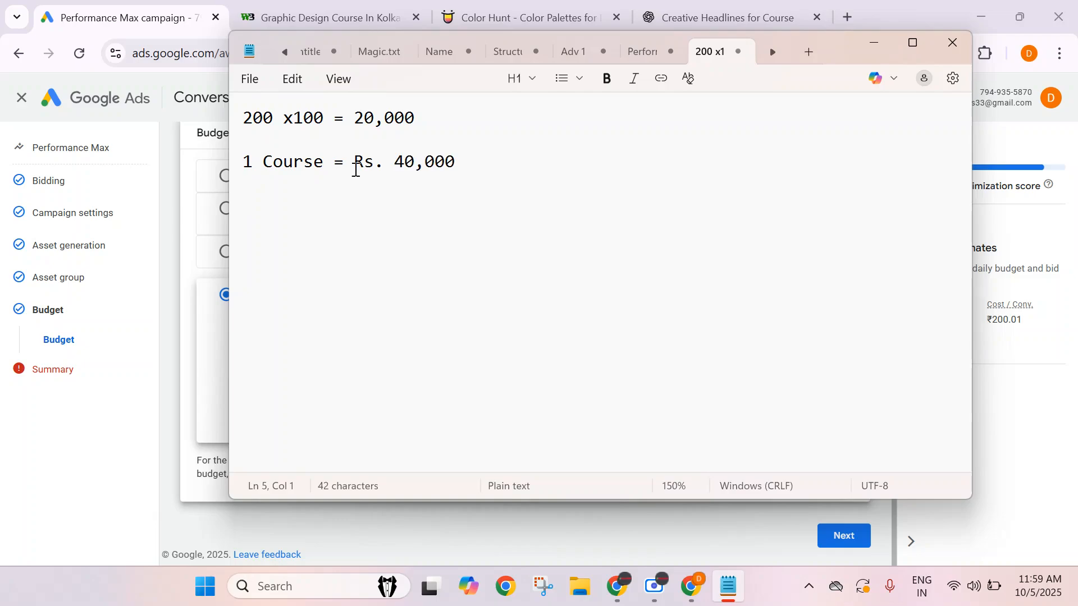
Add a third line reading 5% = 5 Enrollments.
left_click_drag(296, 117, 347, 133)
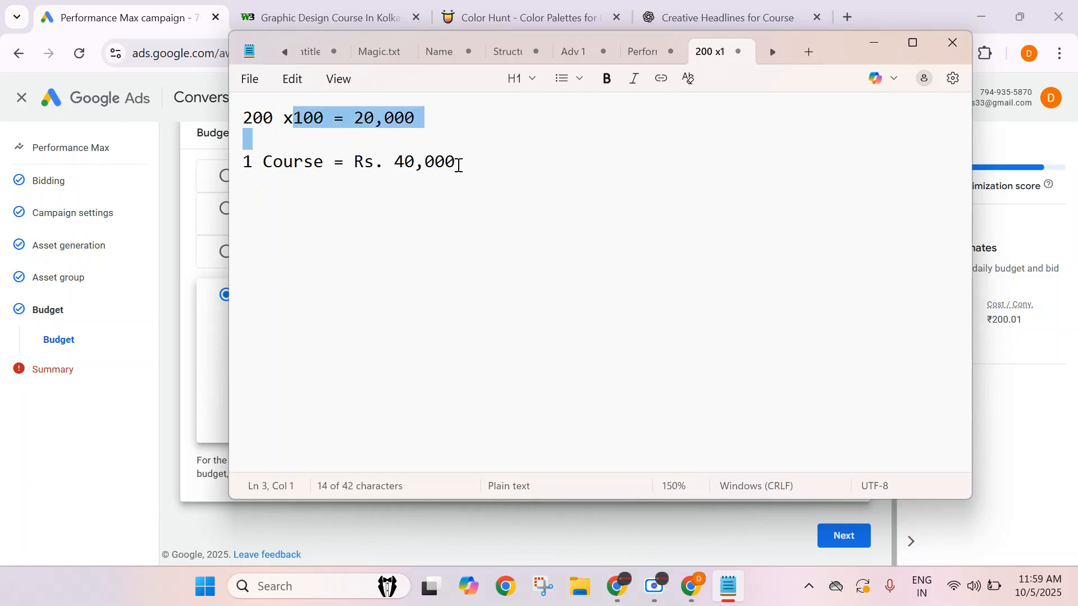
left_click(457, 164)
key("Return")
key("Return")
type("5%")
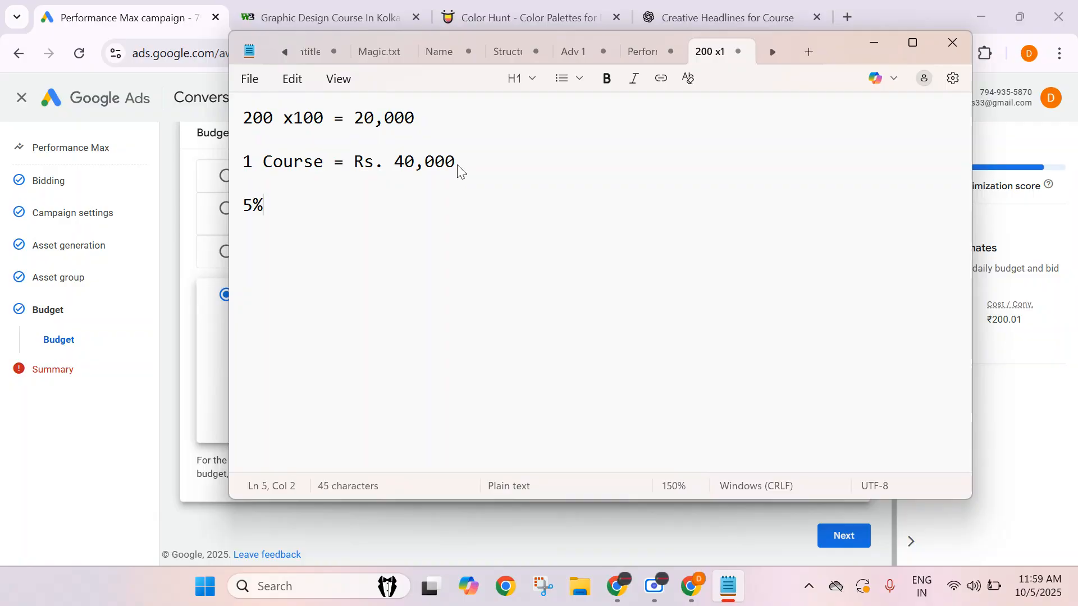
type(" = 5 Enrollments")
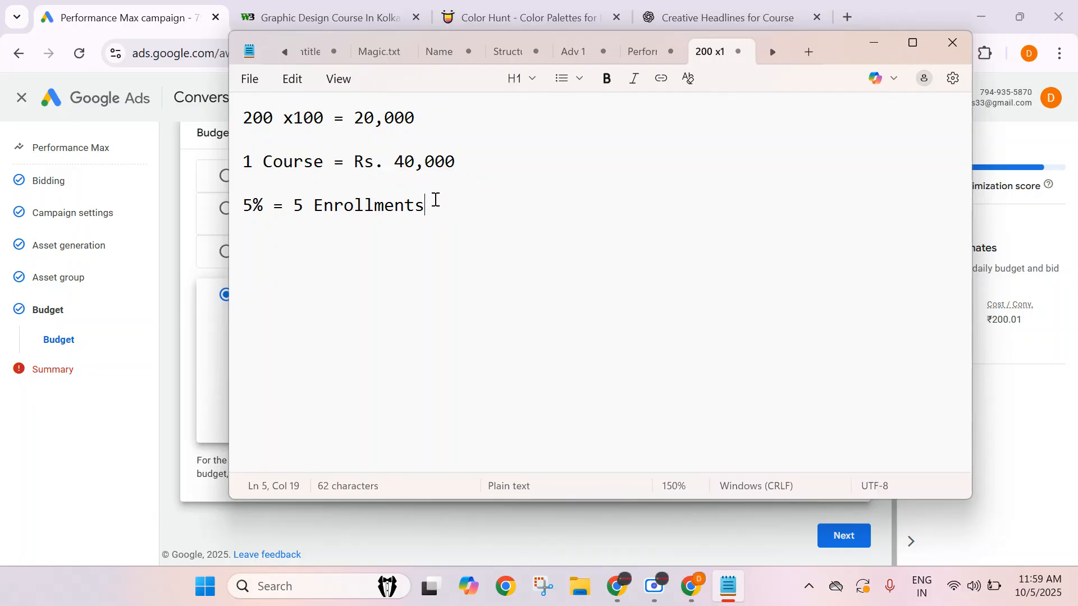
Extend the first line to read 200 x100 = 20,000/5 = 4,000.
left_click_drag(385, 161, 457, 159)
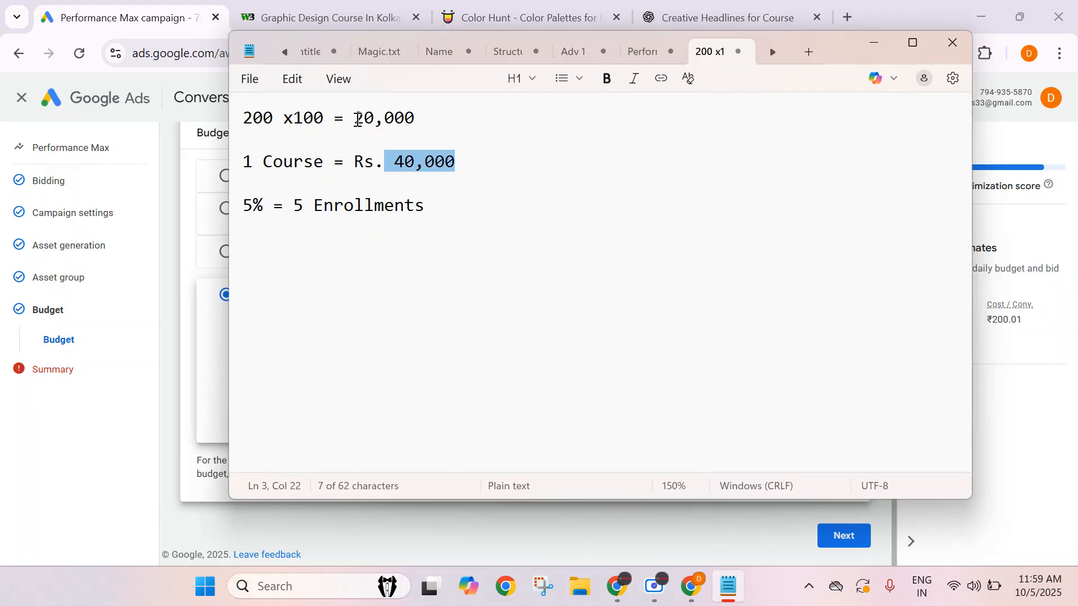
left_click(432, 113)
type("/5")
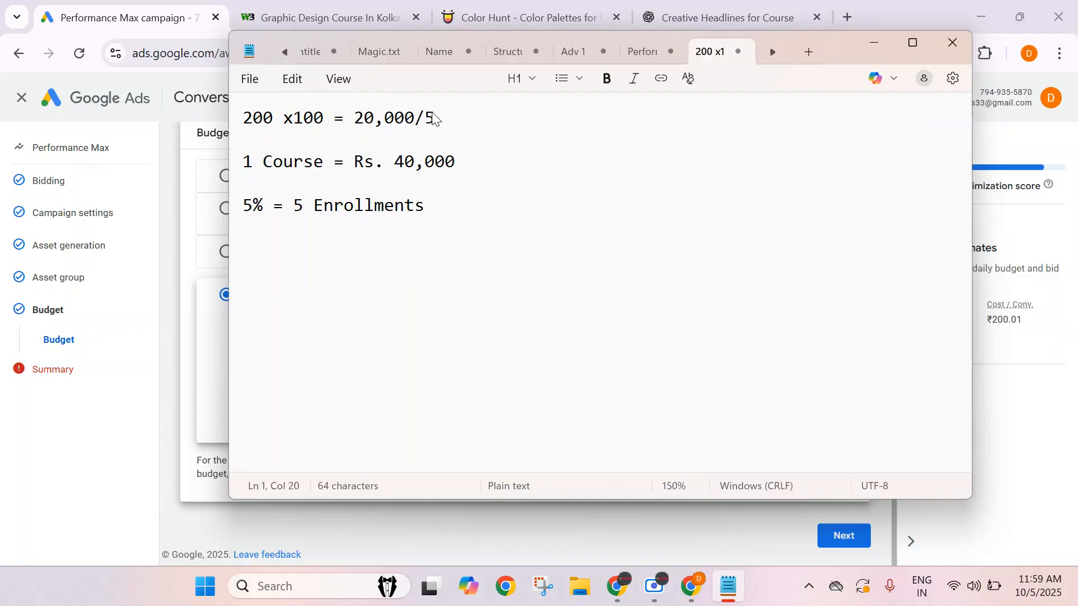
type(" = 4,000")
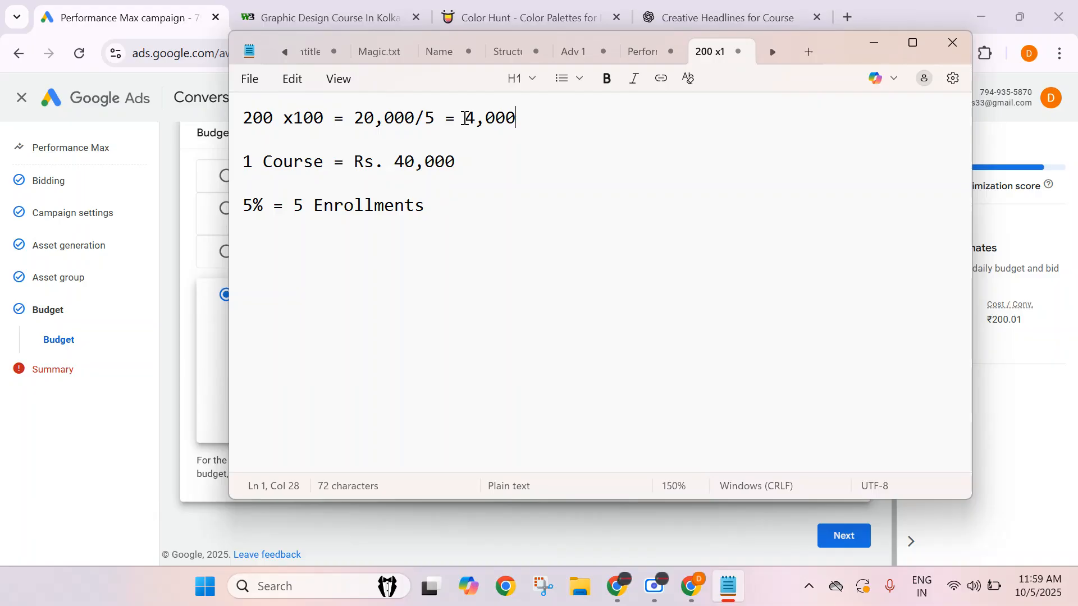
Highlight the 4,000 result and the Rs. 40,000 course price to walk through the budget calculation.
left_click_drag(465, 119, 541, 120)
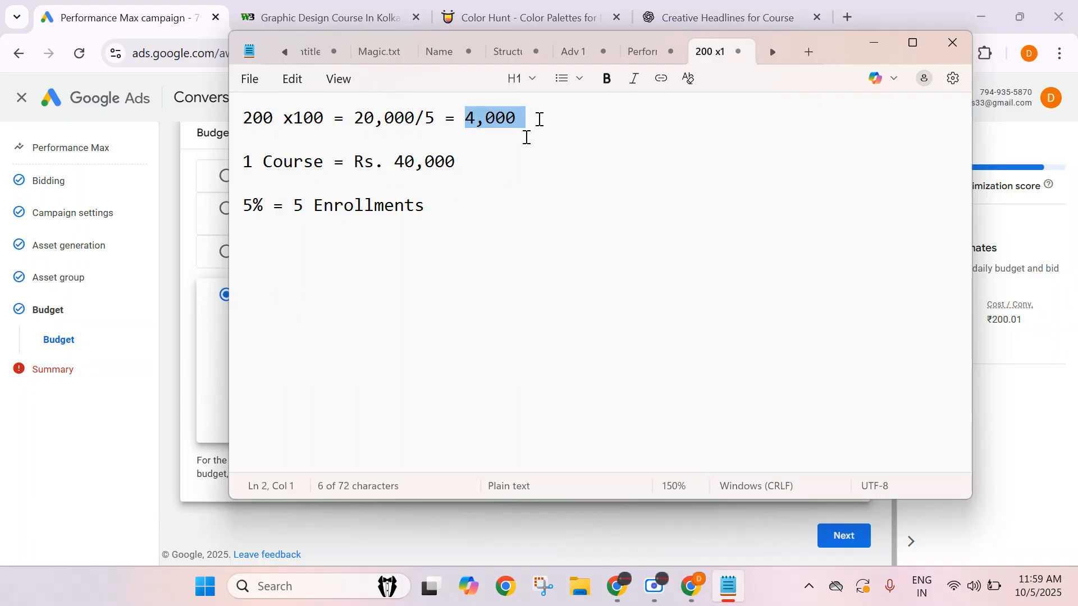
left_click_drag(394, 167, 438, 157)
right_click(444, 158)
left_click(446, 158)
left_click(460, 157)
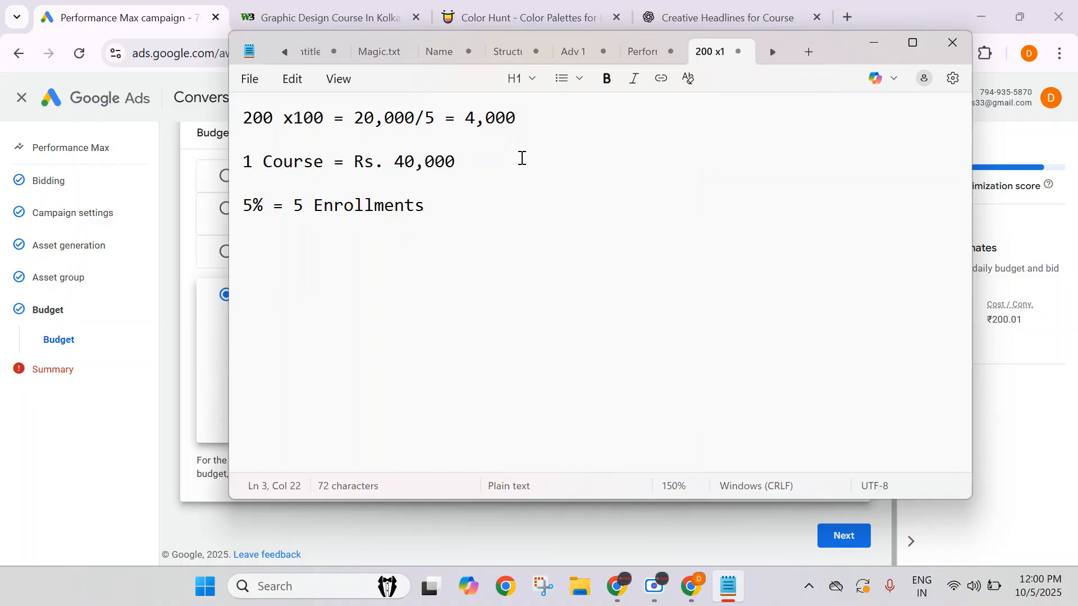
left_click_drag(253, 121, 241, 116)
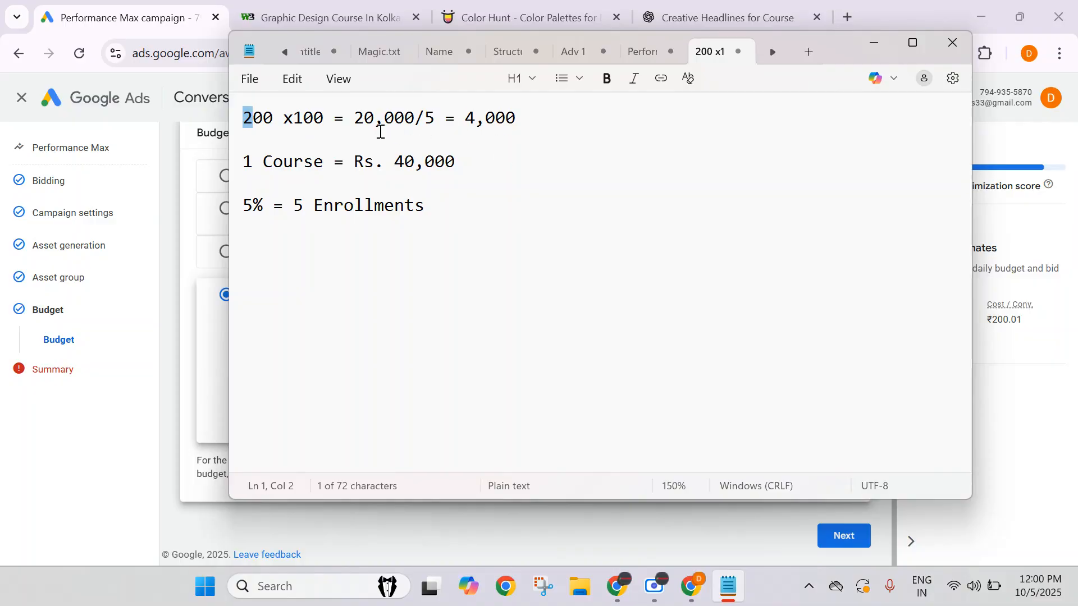
left_click(465, 118)
left_click_drag(464, 118, 555, 143)
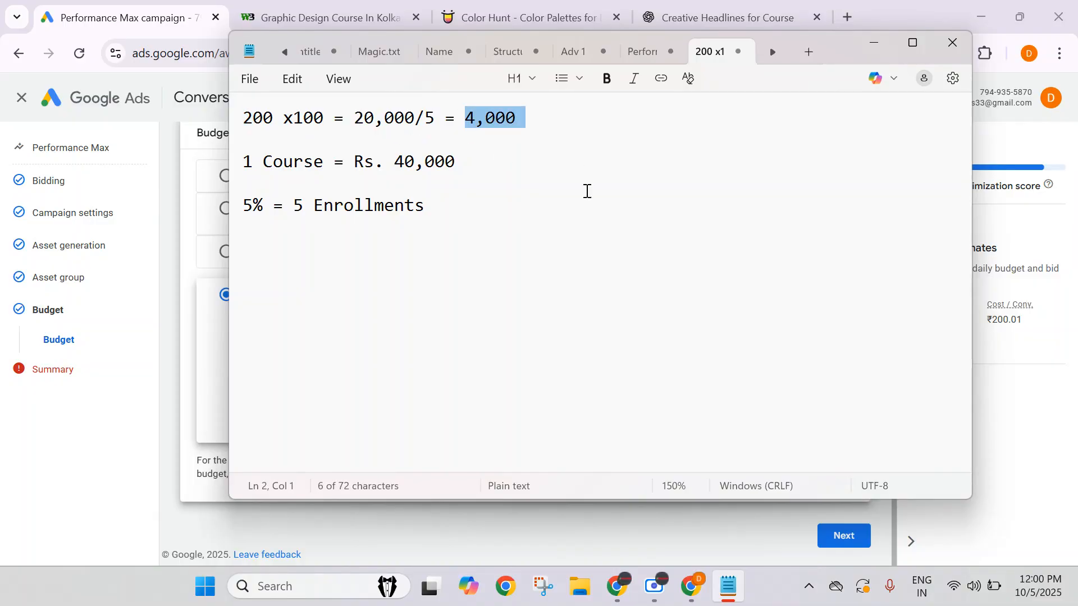
left_click(395, 163)
left_click_drag(396, 165, 467, 169)
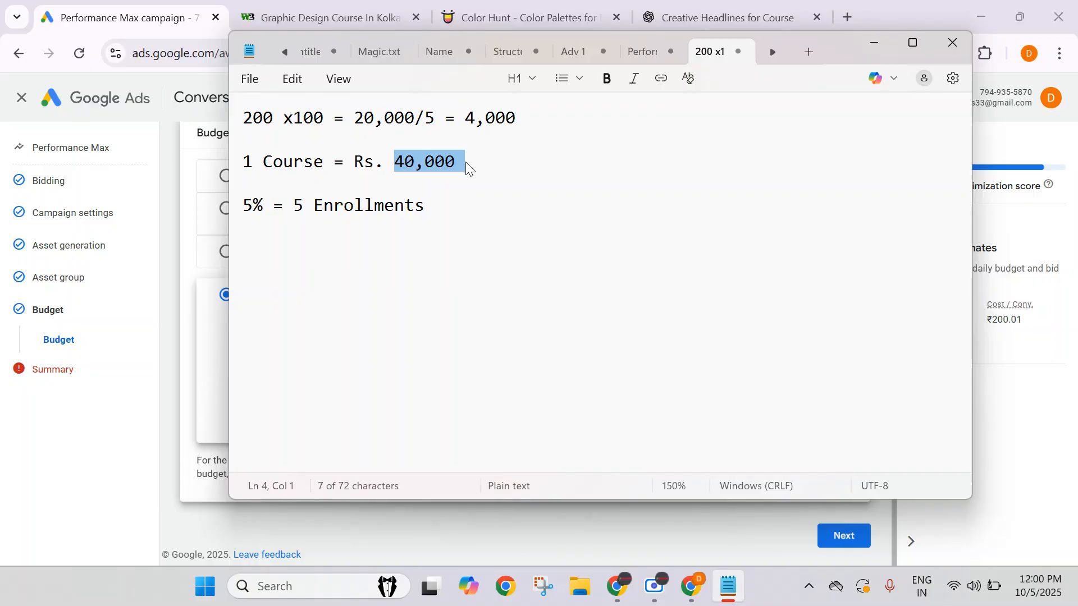
left_click(440, 212)
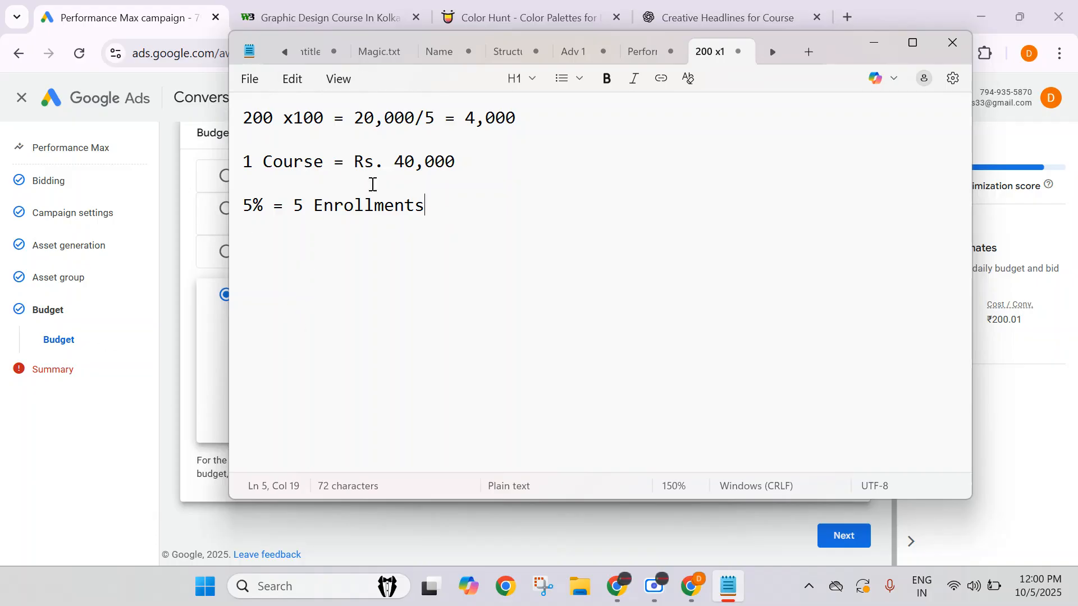
Add a fourth line listing the bid sequence 400 >> 300 >> 250 >> 200.
key("ctrl+Home")
left_click(475, 201)
key("Return")
key("Return")
key("Return")
type("4000")
key("BackSpace")
type(">> 300")
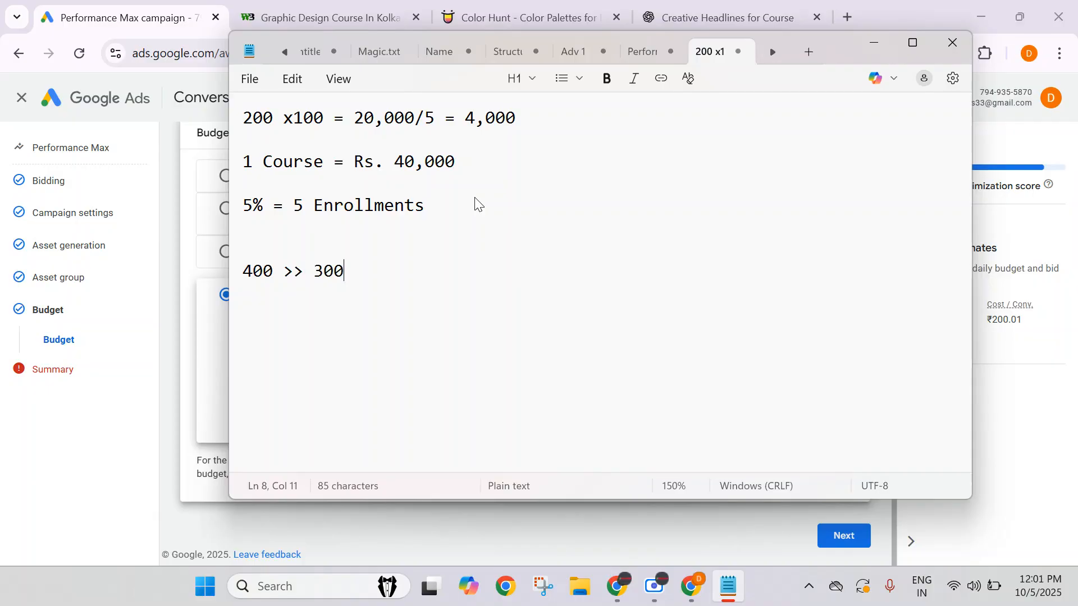
type(" >> 250 >> 200")
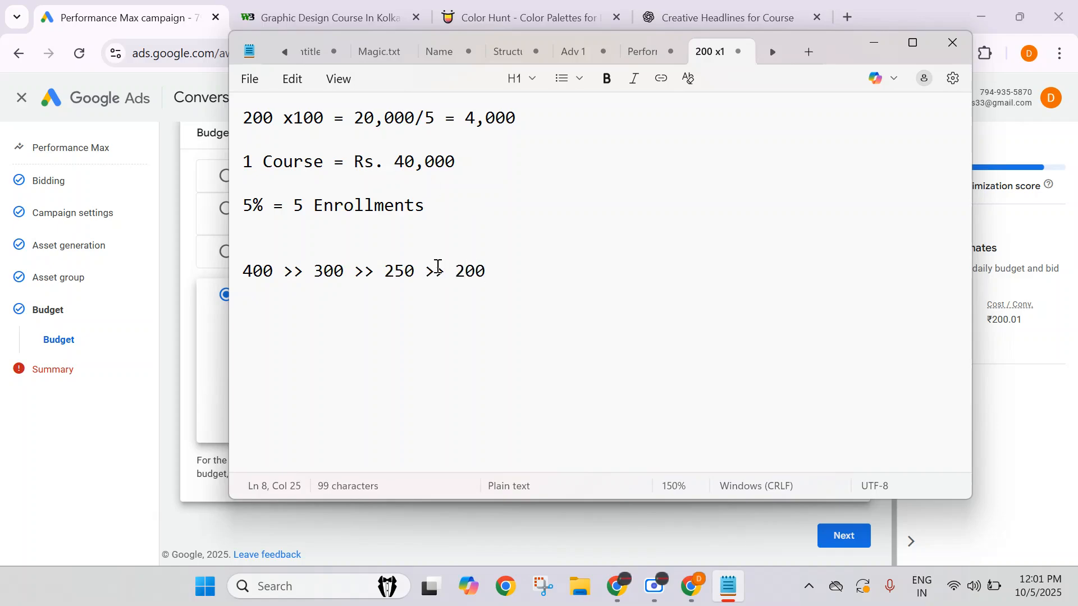
Delete the 400 >> 300 >> 250 >> 200 line and minimize Notepad.
triple_click(436, 270)
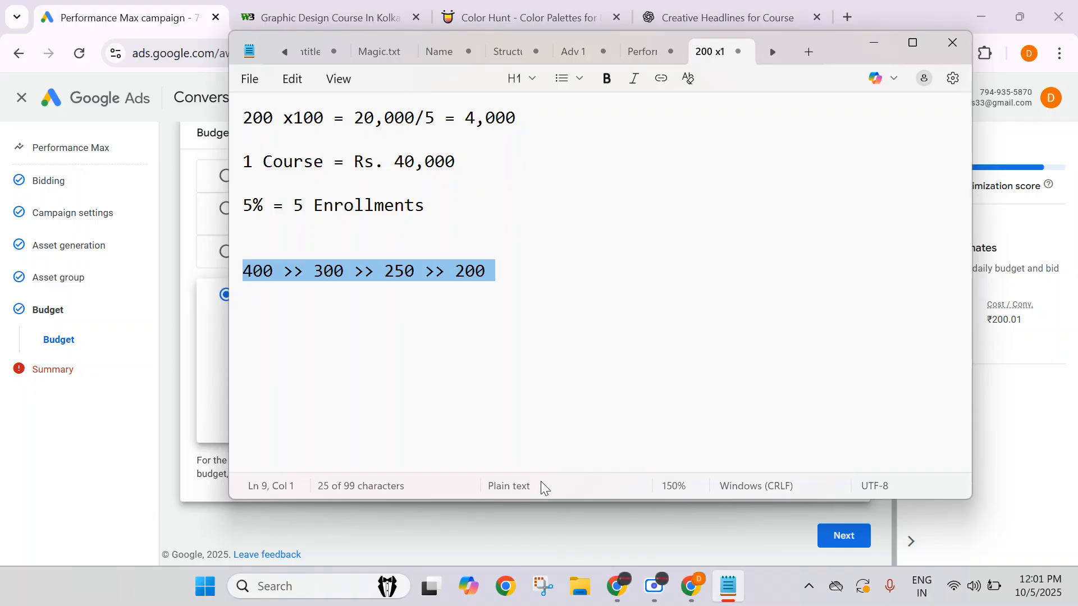
key("BackSpace")
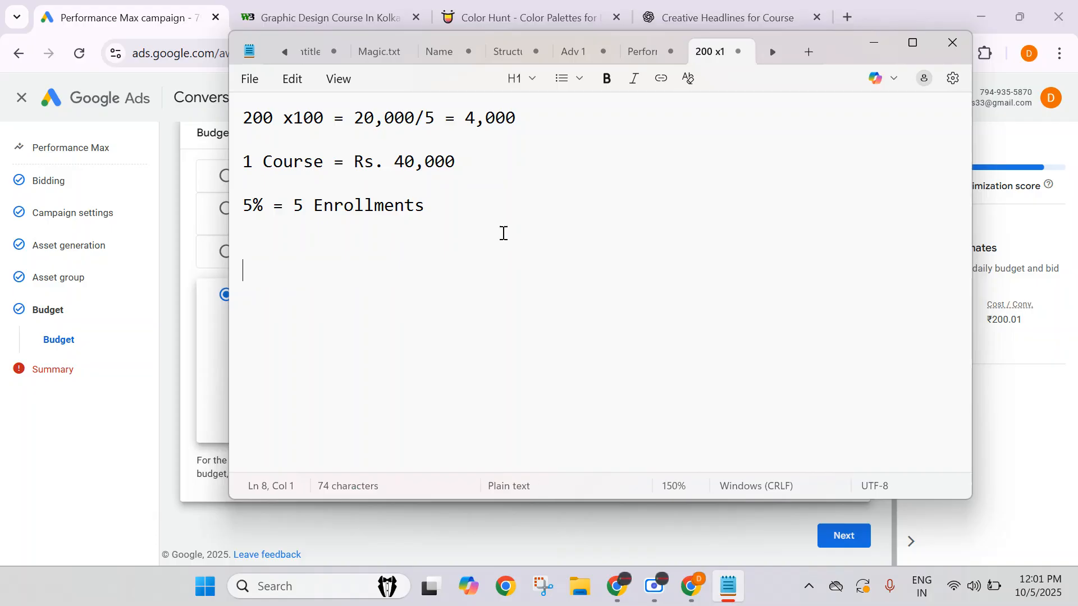
left_click(880, 45)
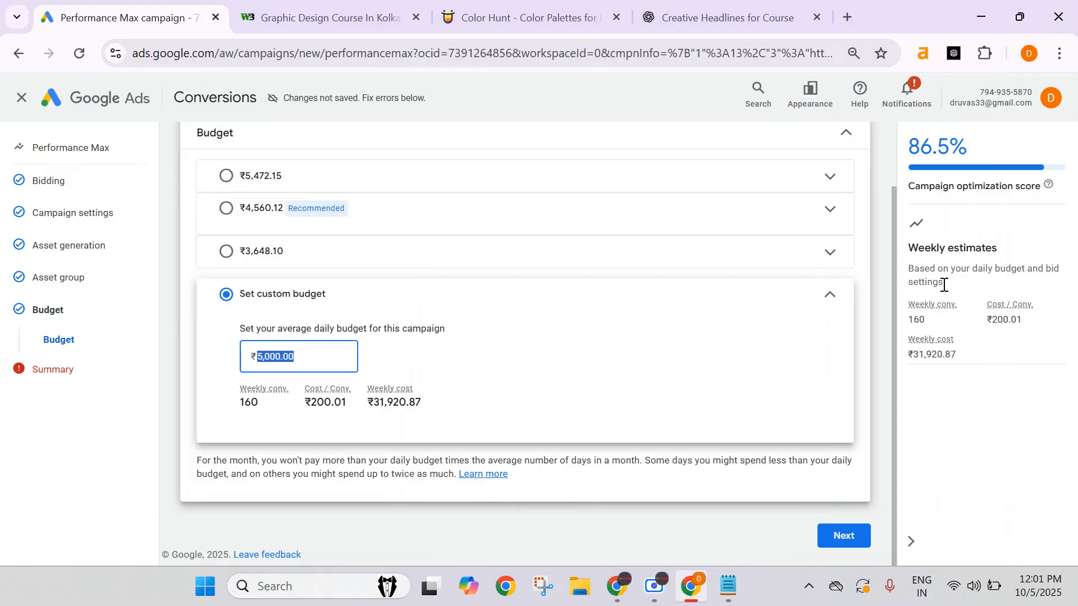
left_click(877, 290)
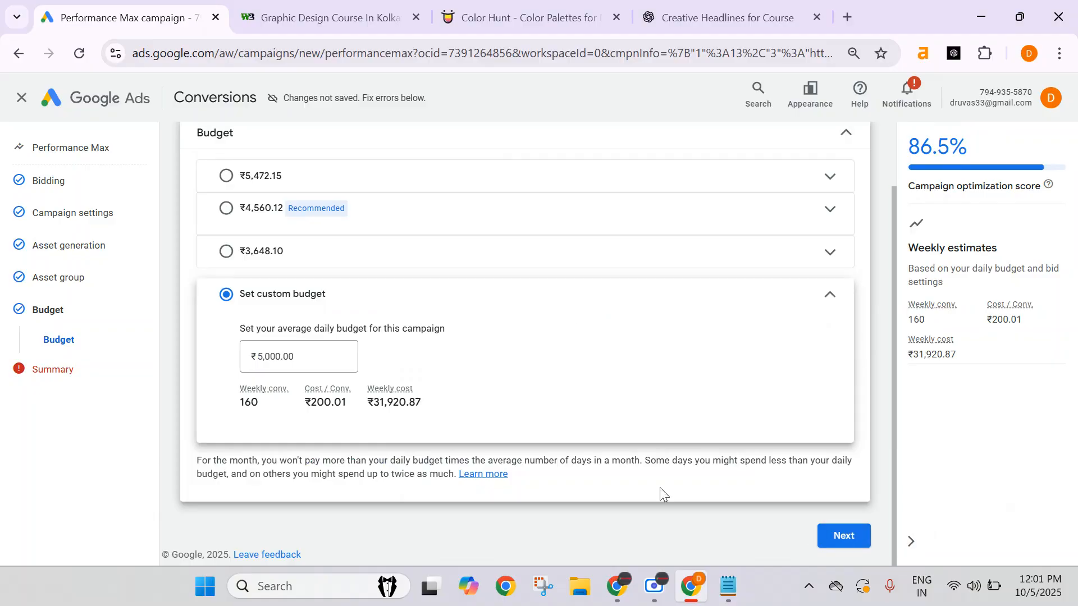
left_click_drag(328, 358, 219, 357)
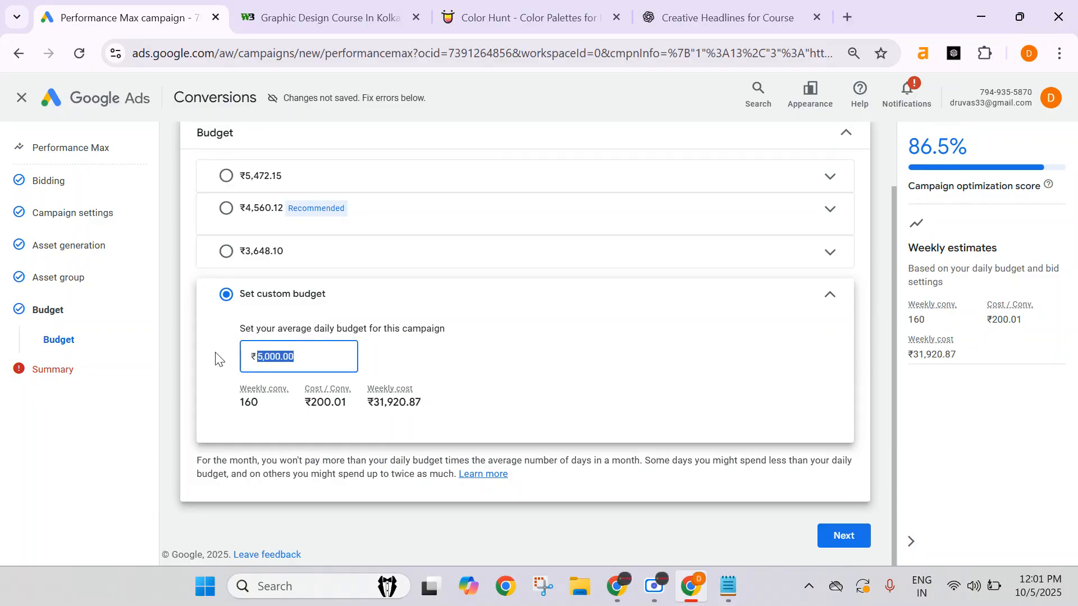
left_click(889, 244)
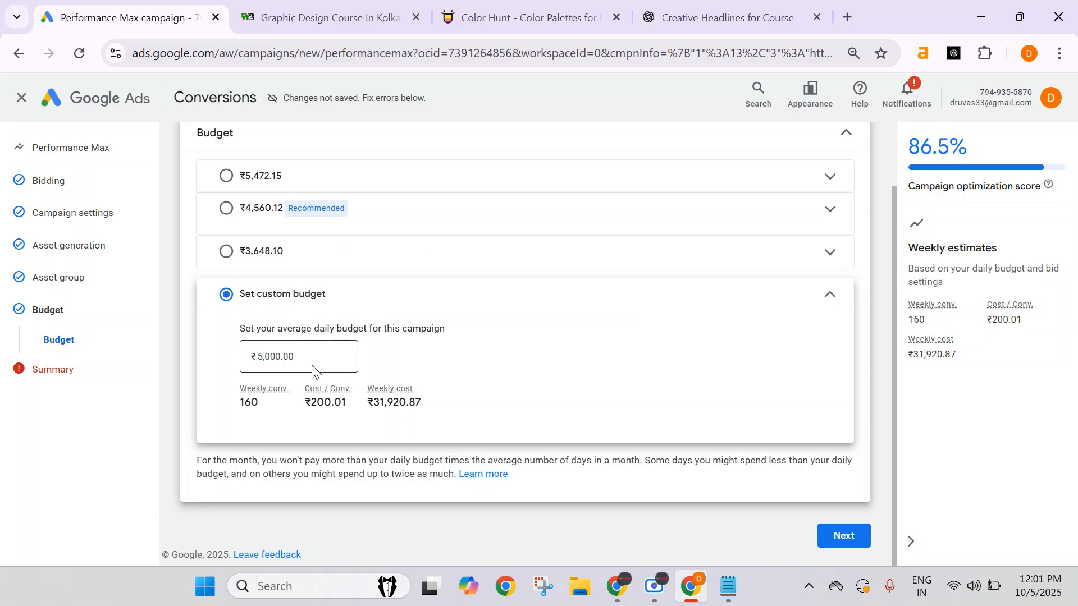
left_click_drag(308, 359, 259, 352)
left_click(887, 269)
double_click(276, 354)
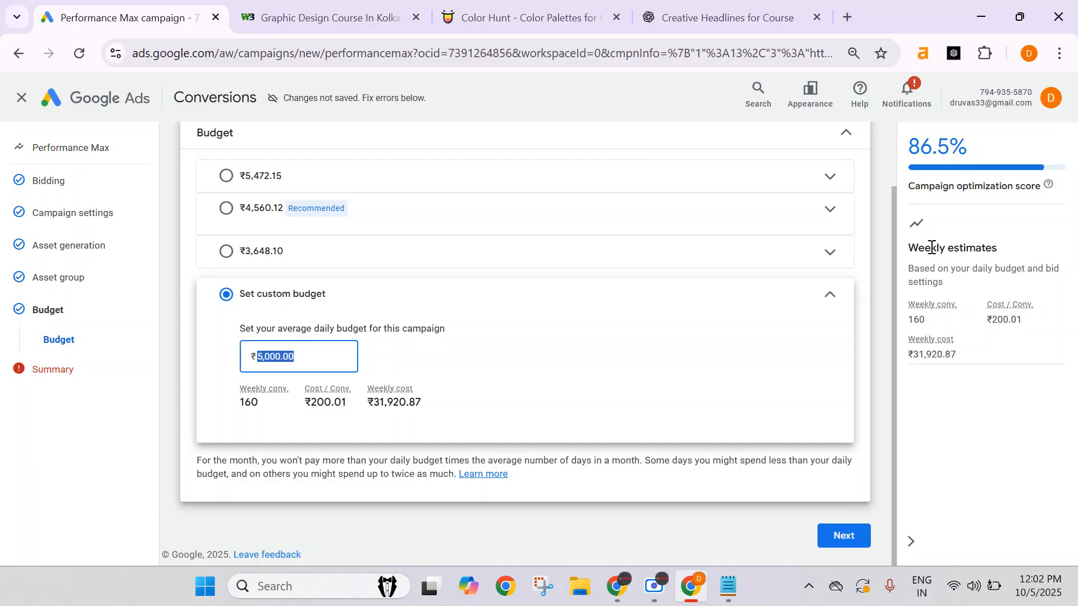
Continue from the budget section to the campaign summary and review its settings, asset group and budget.
left_click(842, 536)
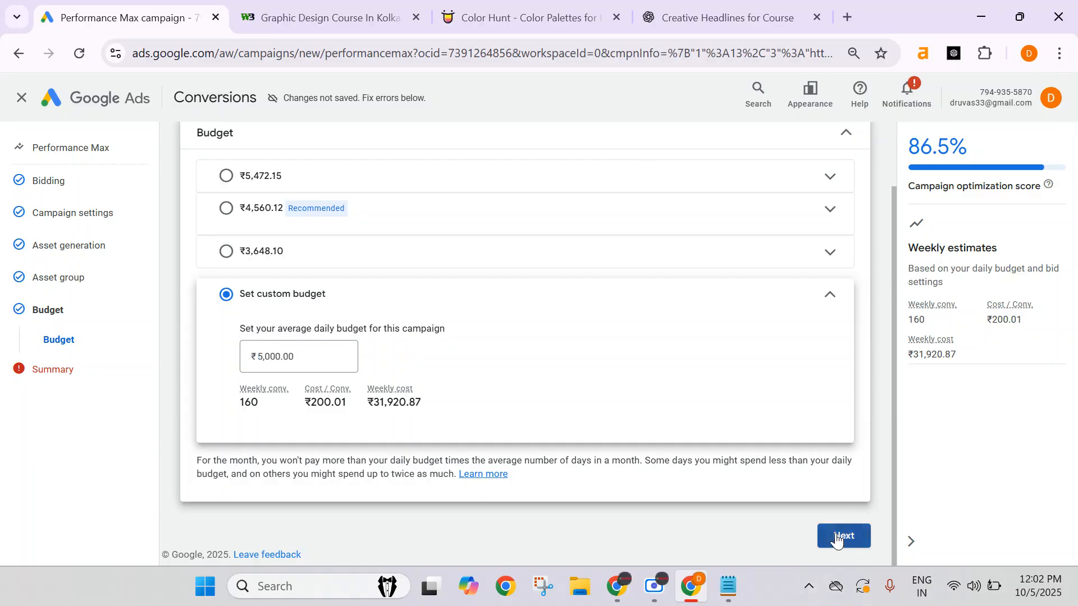
scroll(798, 450, "down", 5)
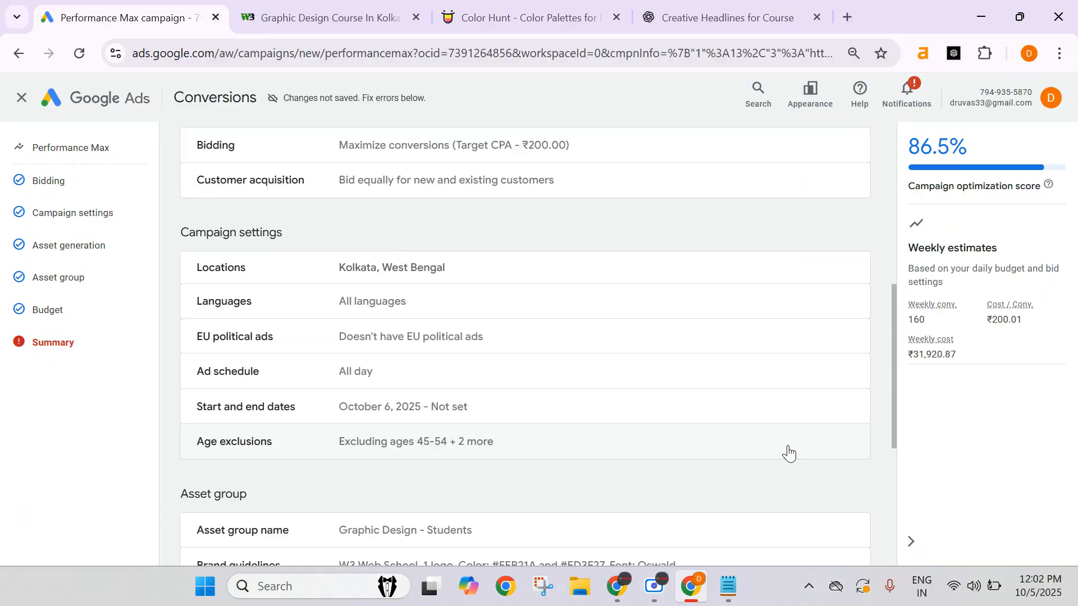
left_click(596, 385)
scroll(618, 388, "down", 6)
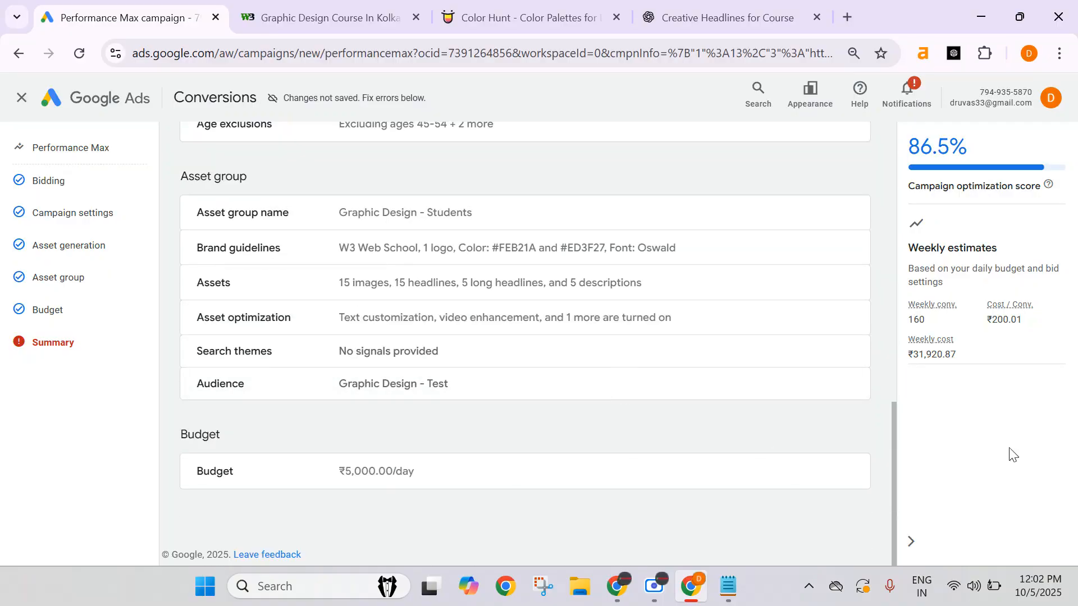
scroll(744, 315, "up", 8)
scroll(744, 315, "up", 6)
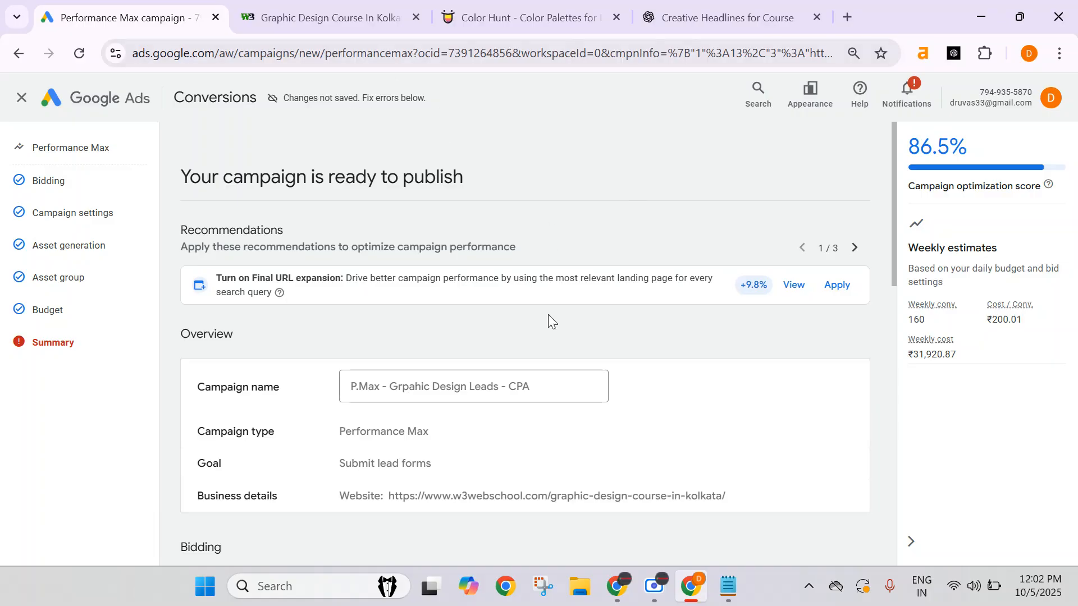
mouse_move(617, 592)
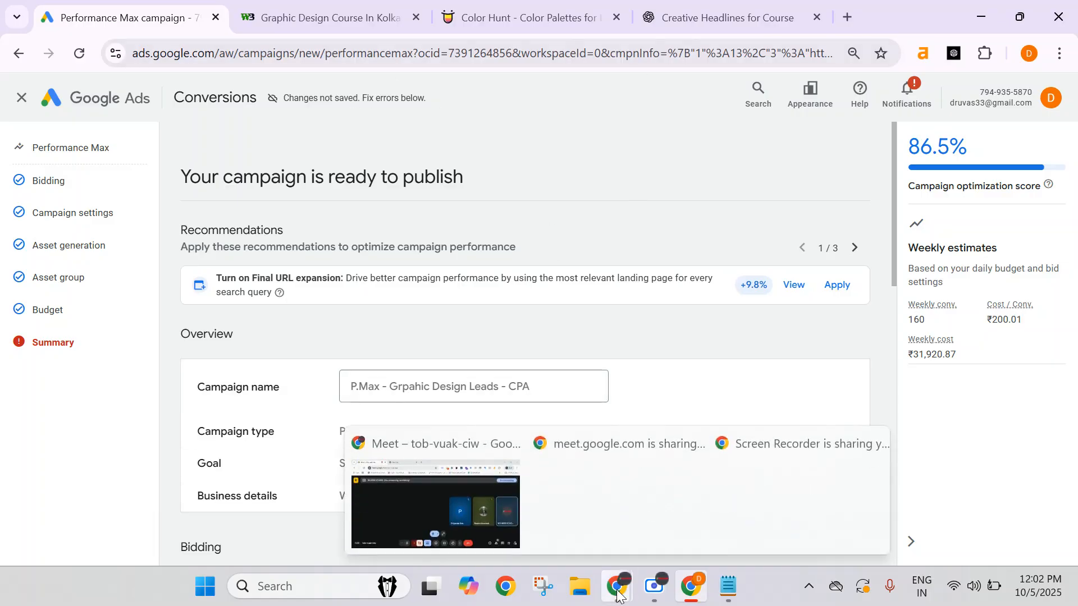
left_click(484, 510)
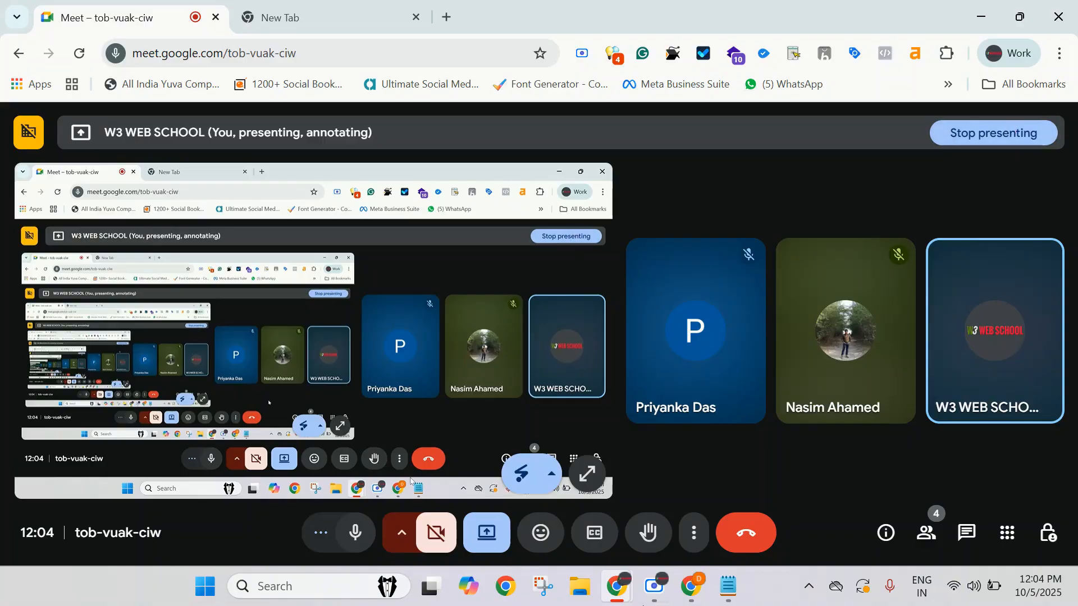
left_click(652, 587)
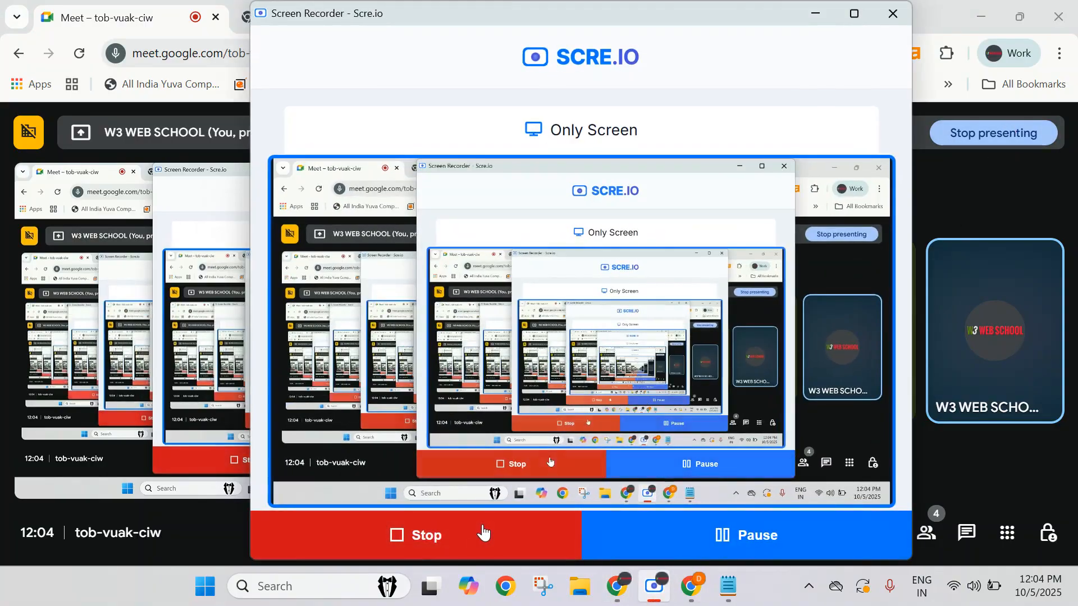